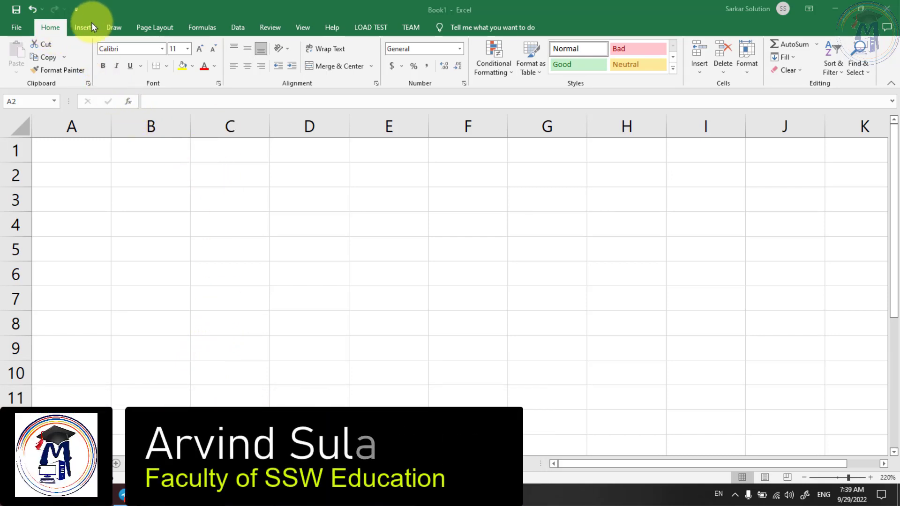
Select cell B2 on the empty Sheet1 and bring up the Formulas ribbon.
click(155, 28)
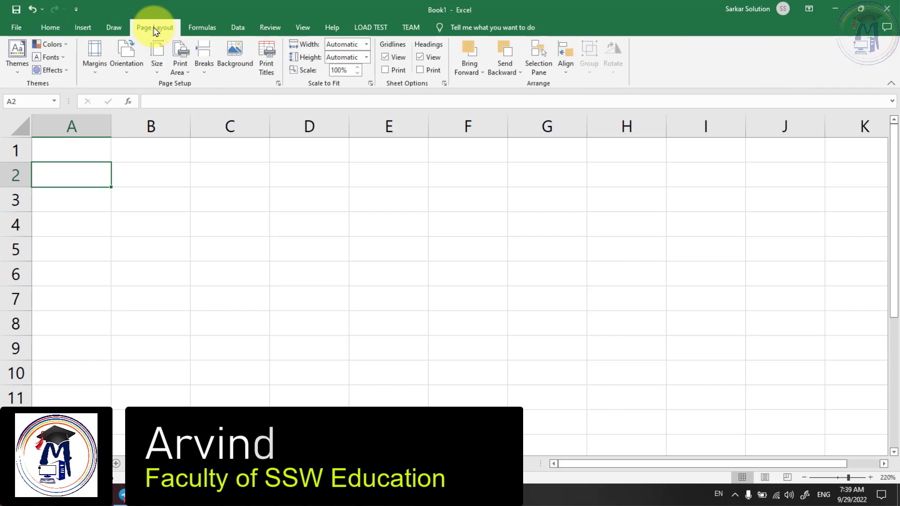
click(46, 28)
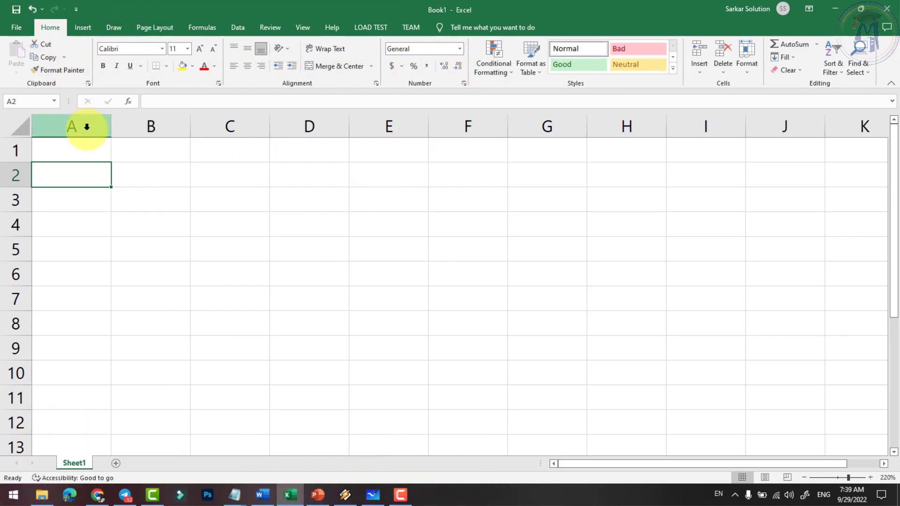
click(162, 178)
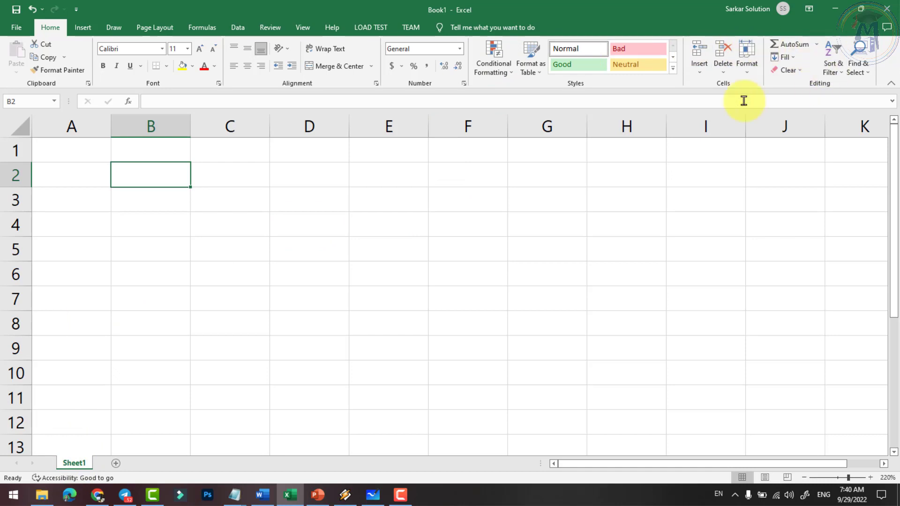
click(201, 28)
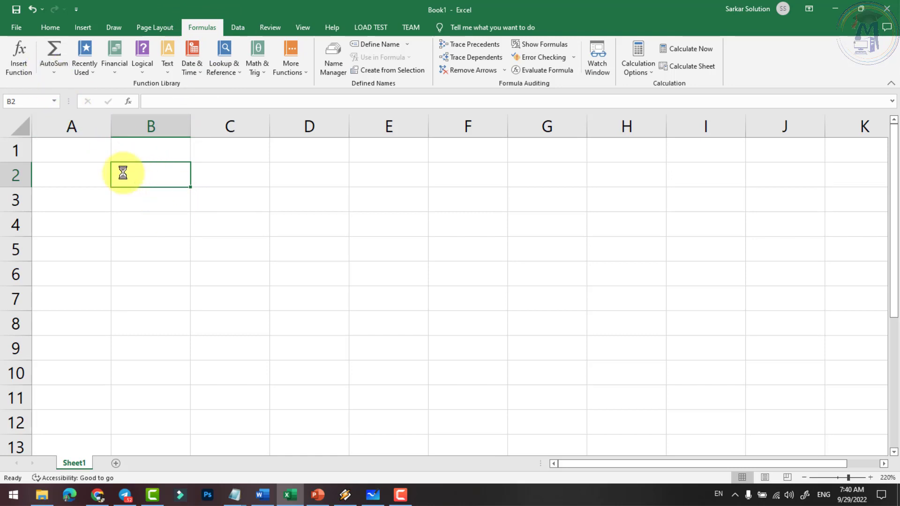
Enter the headings Formula in B2 and Function in C2.
ctrl+scroll(140, 183, up, 4)
text(Form)
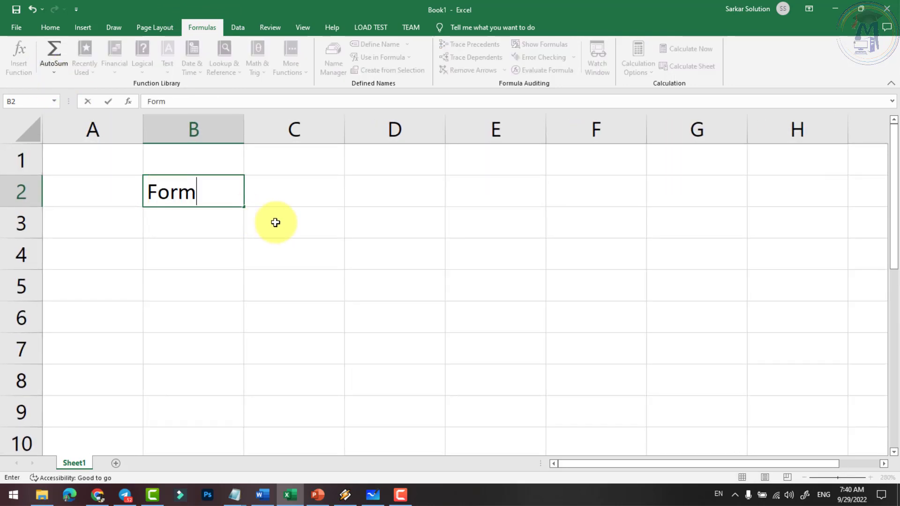
text(ula)
key(Tab)
text(F)
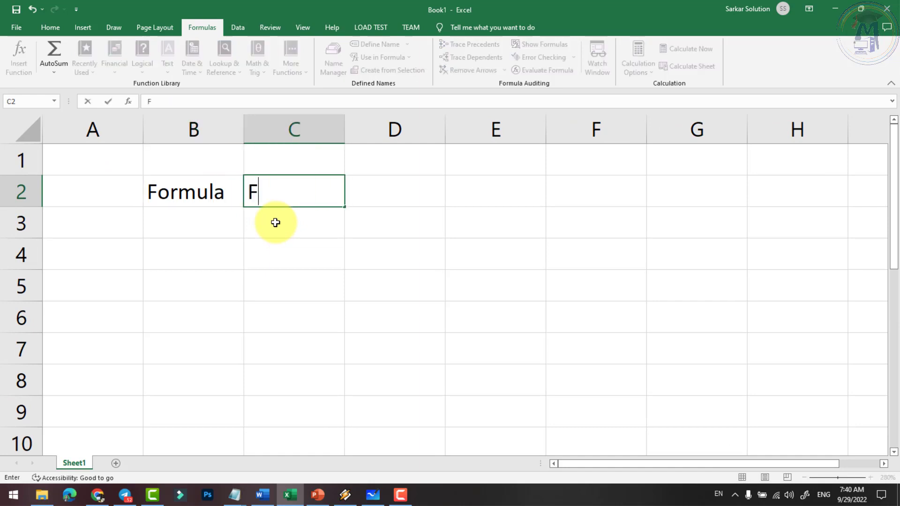
text(unction)
click(275, 222)
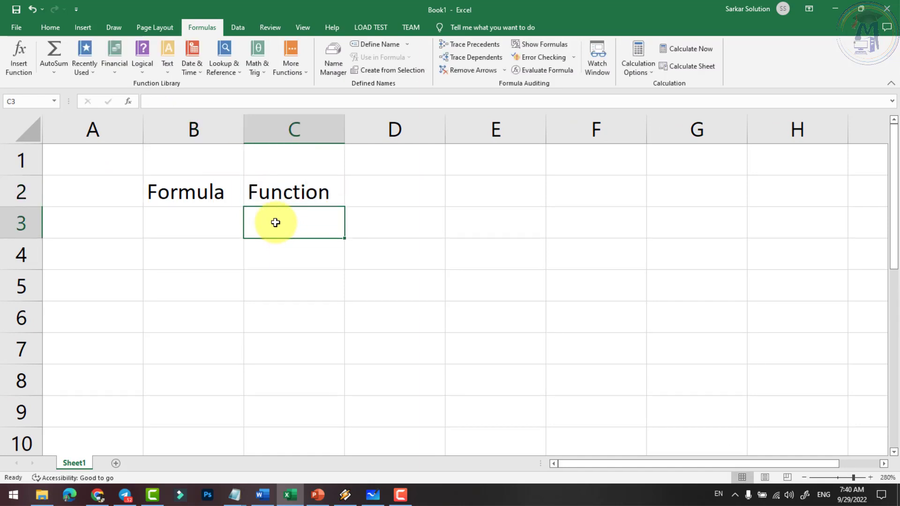
click(201, 196)
click(292, 198)
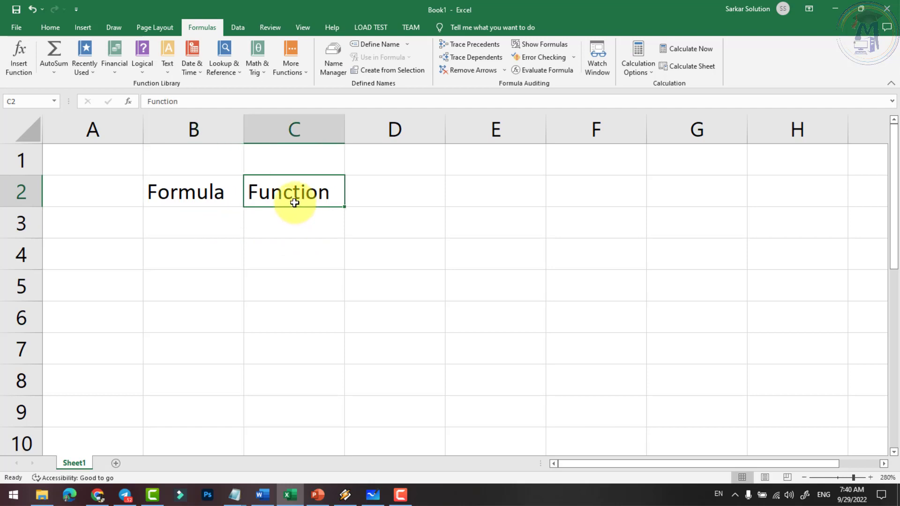
click(183, 193)
click(261, 197)
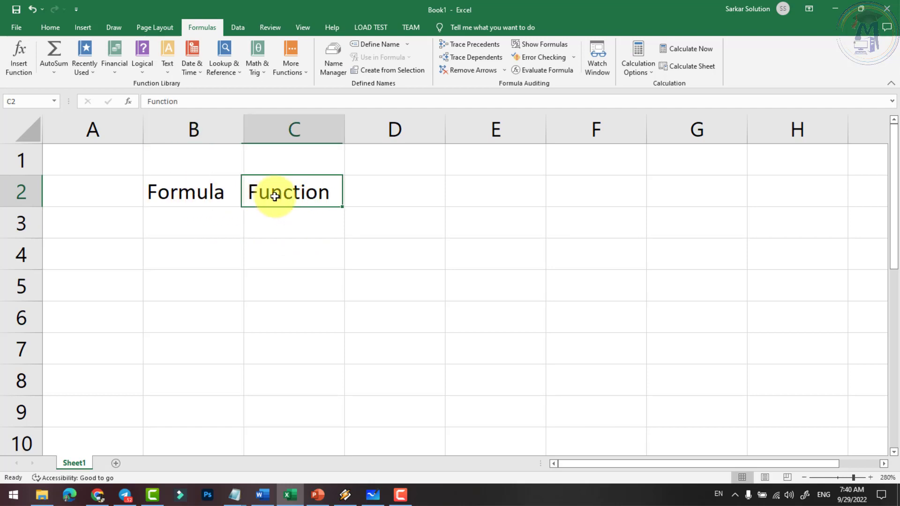
click(195, 194)
click(273, 192)
Enter Pre Define in C3 and widen column C to fit it.
click(280, 223)
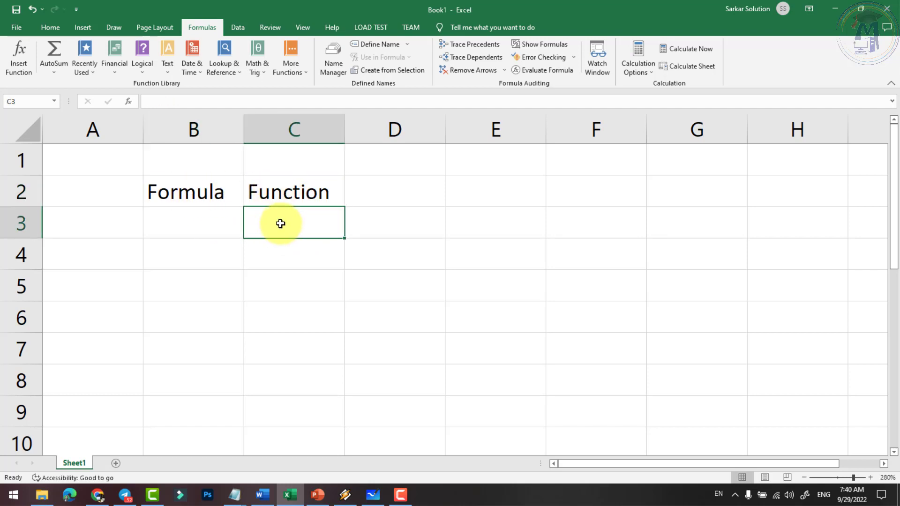
text(Pre Di)
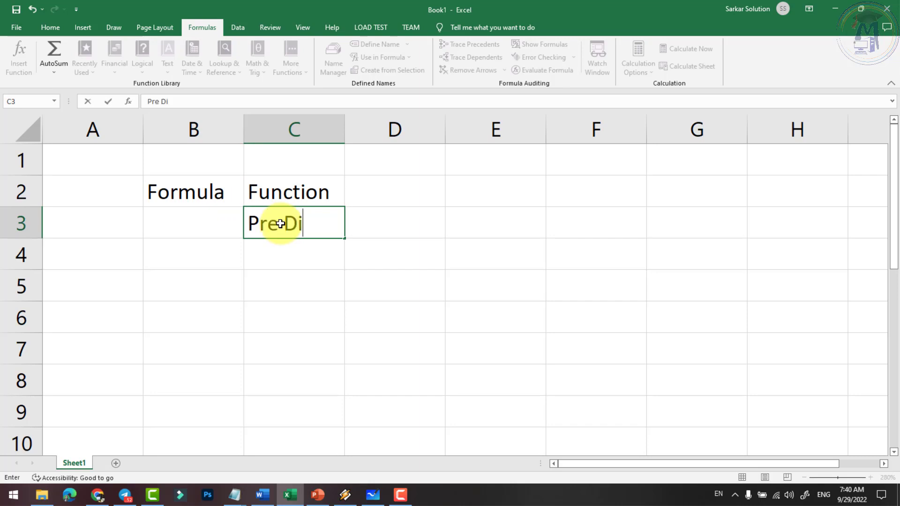
key(BackSpace)
text(efineed)
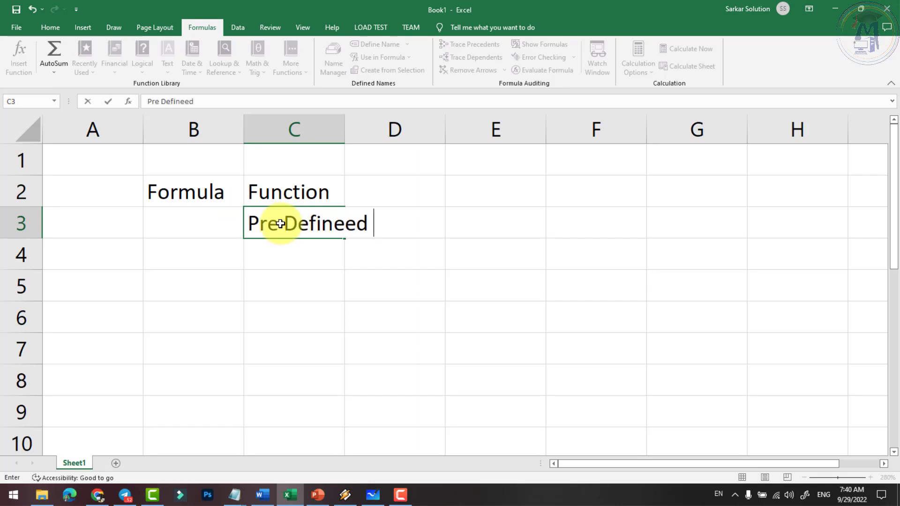
key(BackSpace)
key(BackSpace)
key(BackSpace)
key(Return)
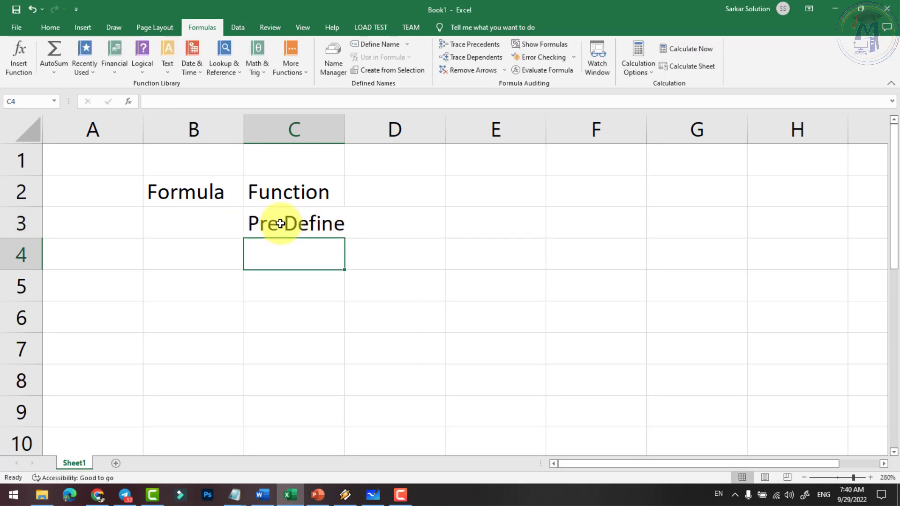
drag(346, 141, 376, 140)
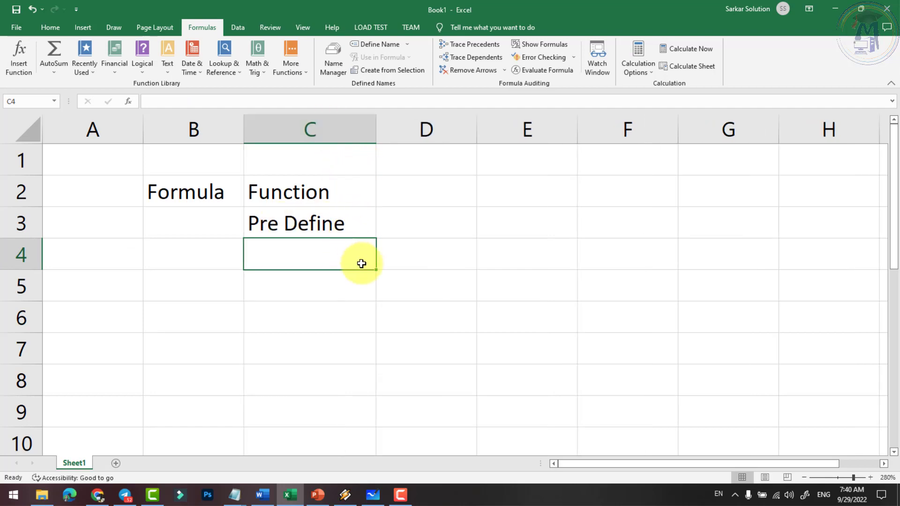
List Sum, Max, Min and Count down C4:C7.
text(Sum)
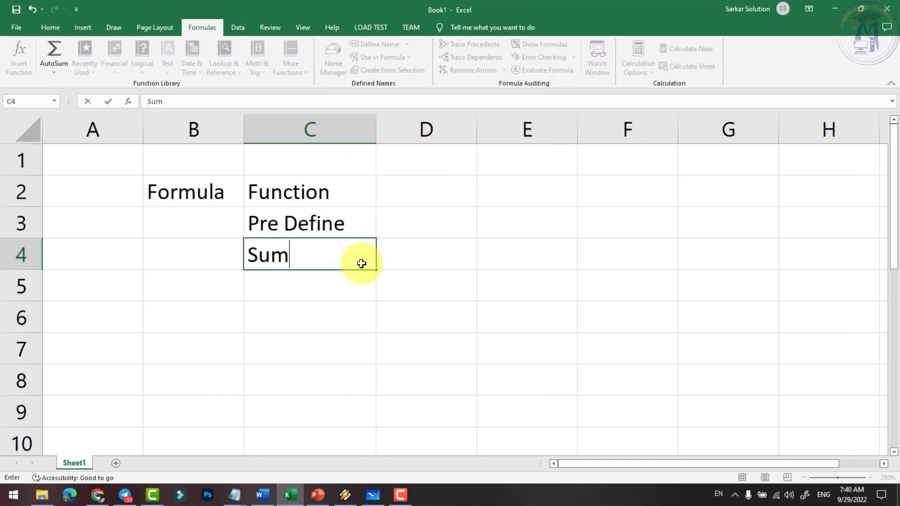
key(Return)
text(Max)
key(Return)
text(M)
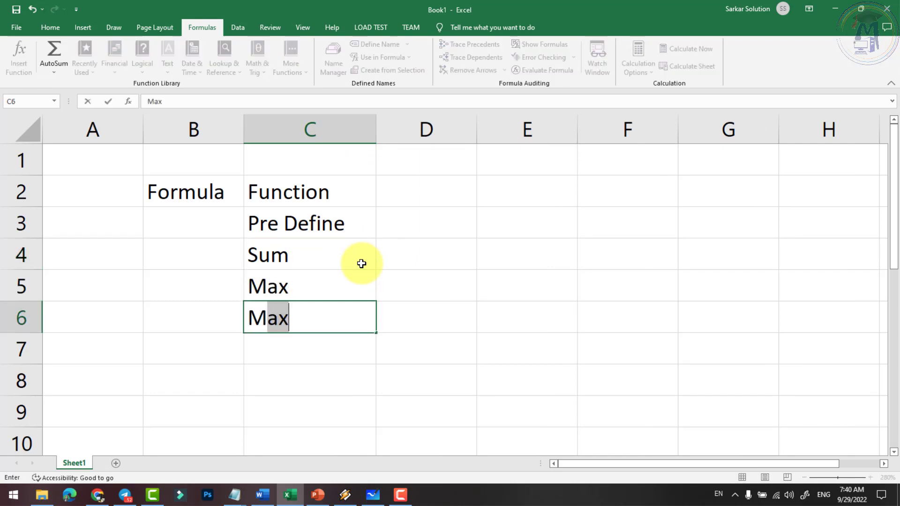
text(in)
key(Return)
text(Count)
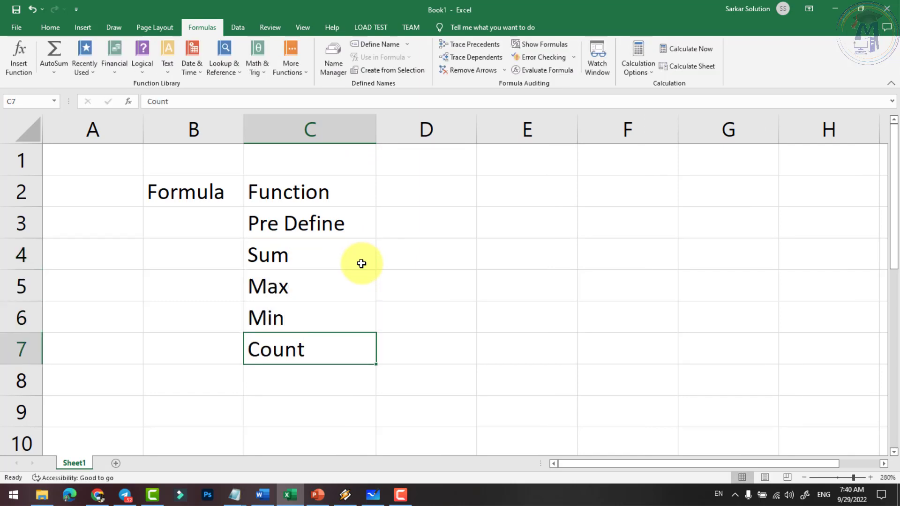
key(Return)
drag(297, 255, 311, 351)
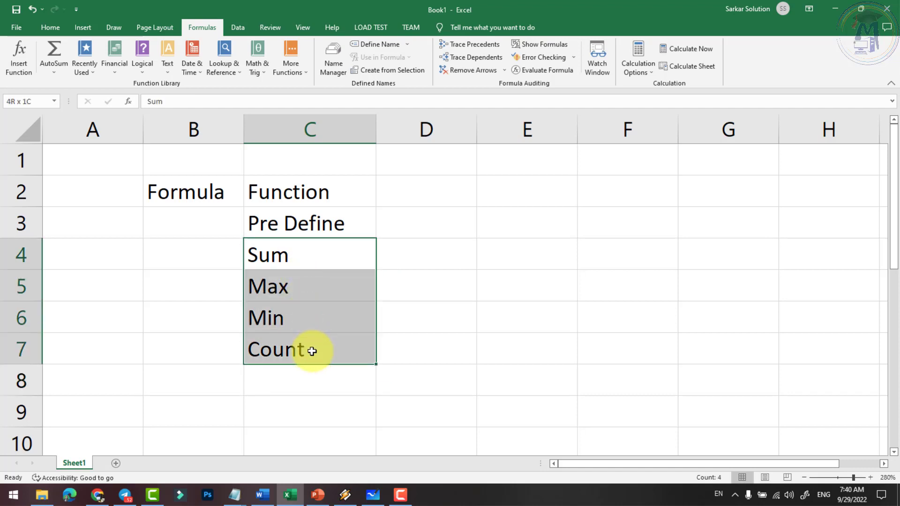
click(311, 351)
click(300, 257)
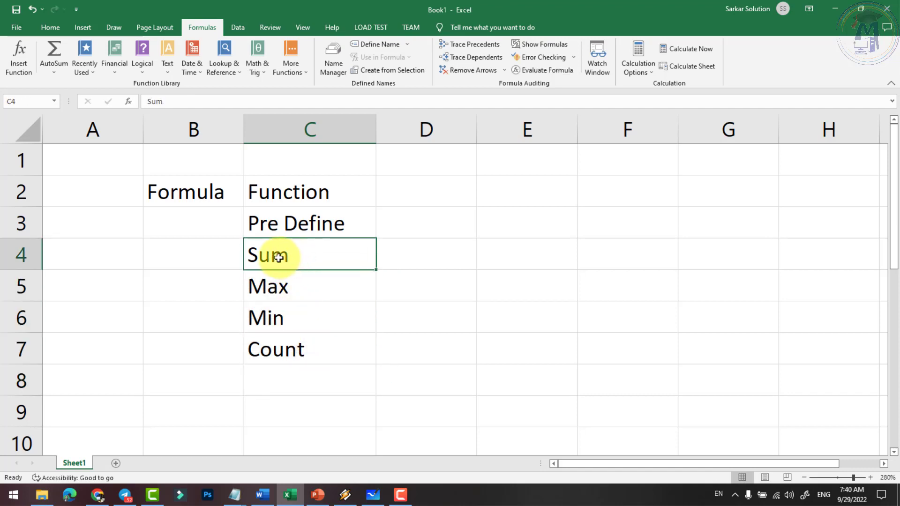
Enter Total in D4 beside Sum.
click(395, 253)
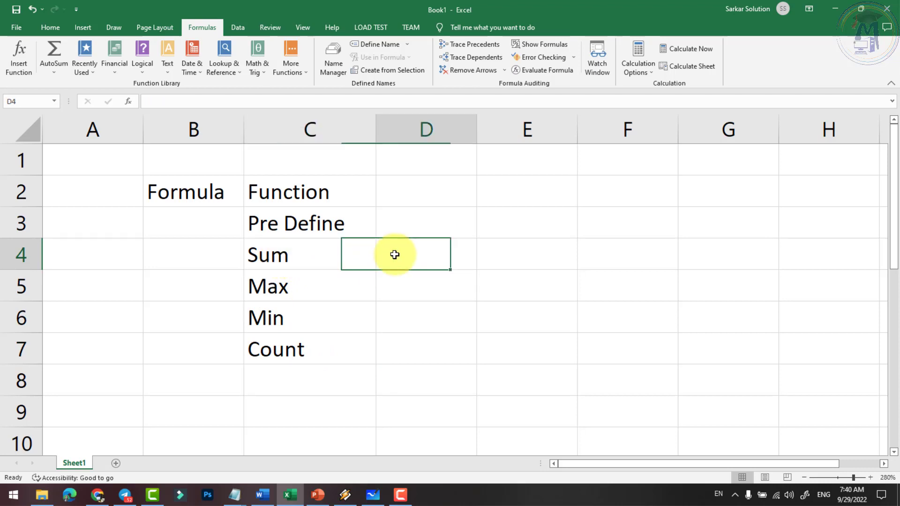
text(To)
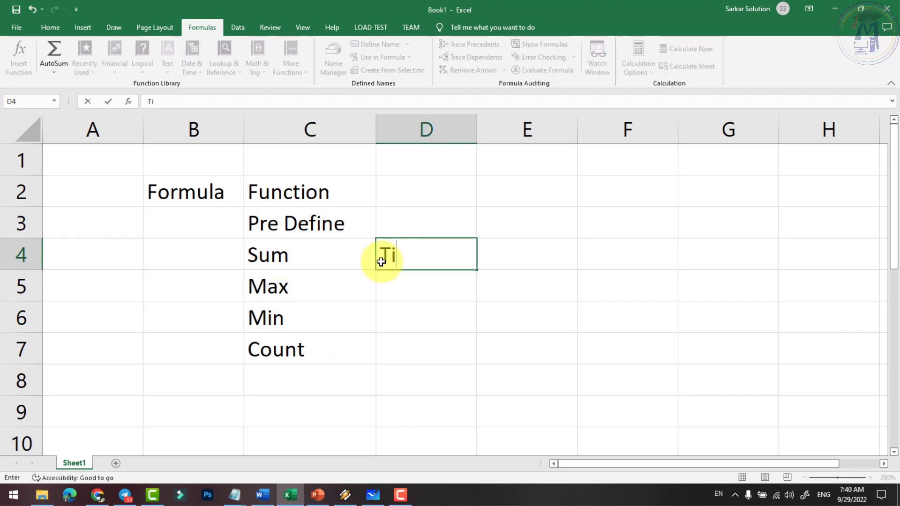
text(tal)
key(Return)
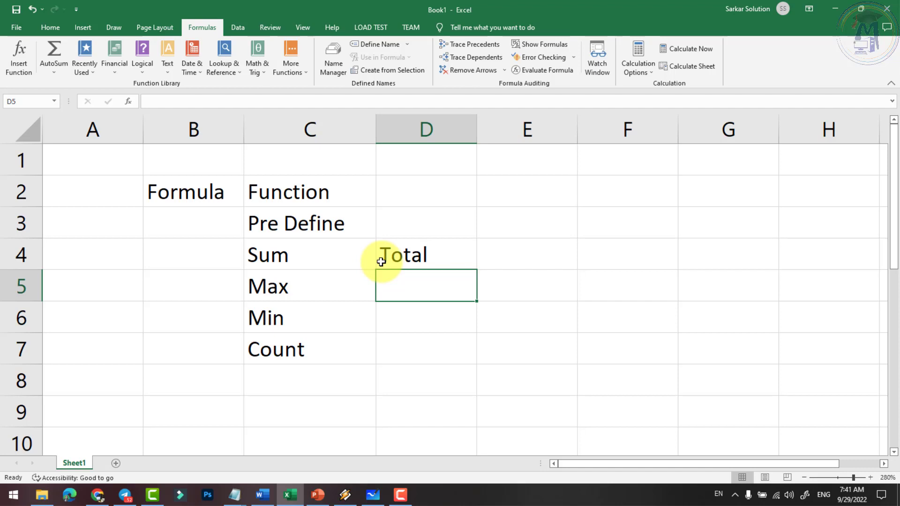
key(Down)
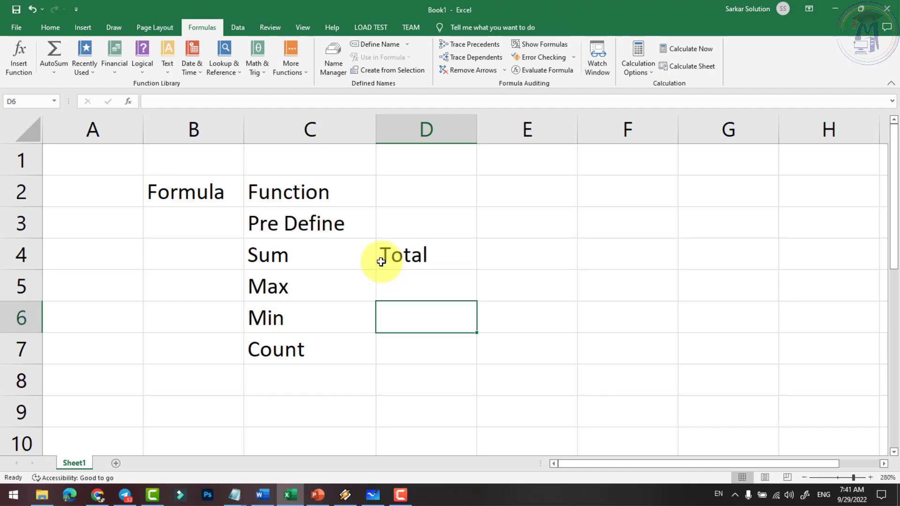
click(324, 344)
click(422, 344)
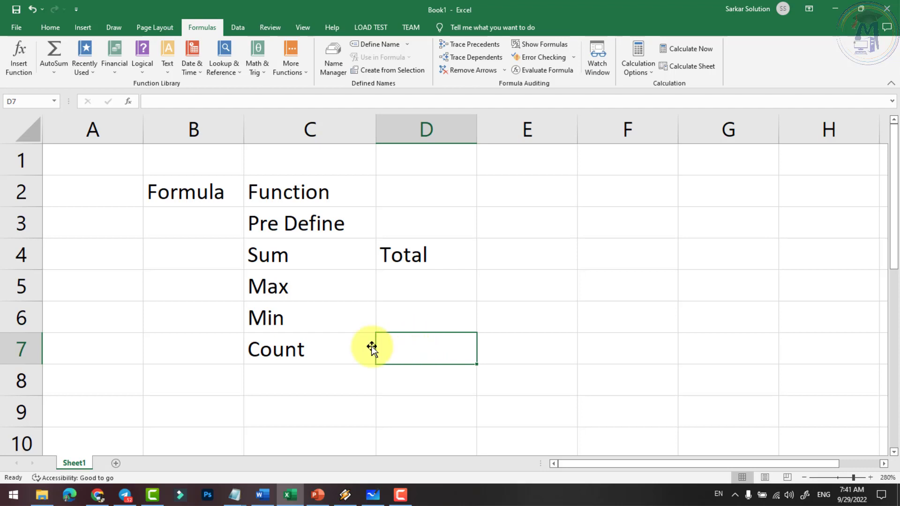
Colour the Formula and Function headings in B2:C2 red.
click(282, 191)
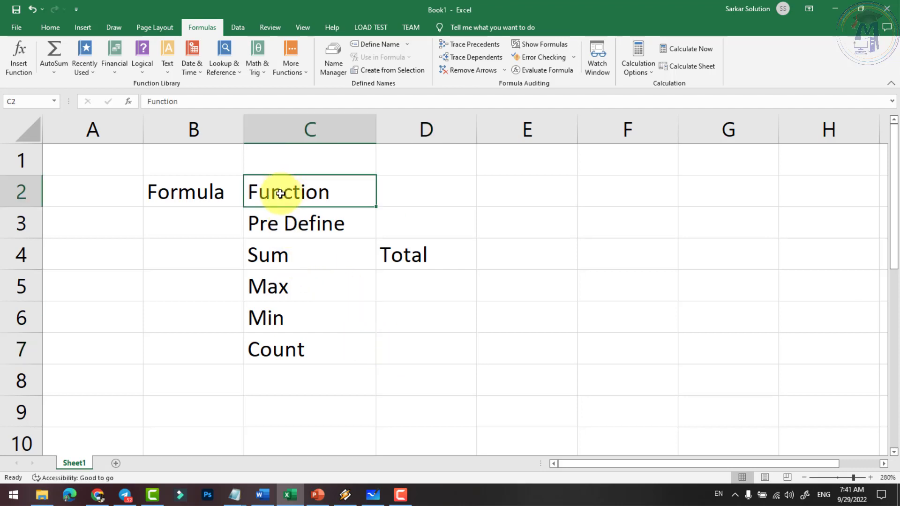
drag(197, 191, 281, 190)
click(47, 27)
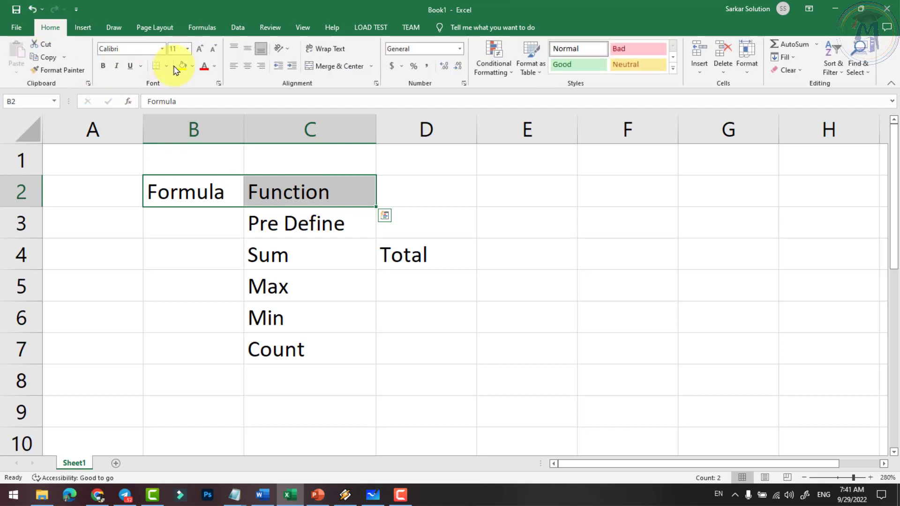
click(204, 66)
click(283, 219)
click(276, 199)
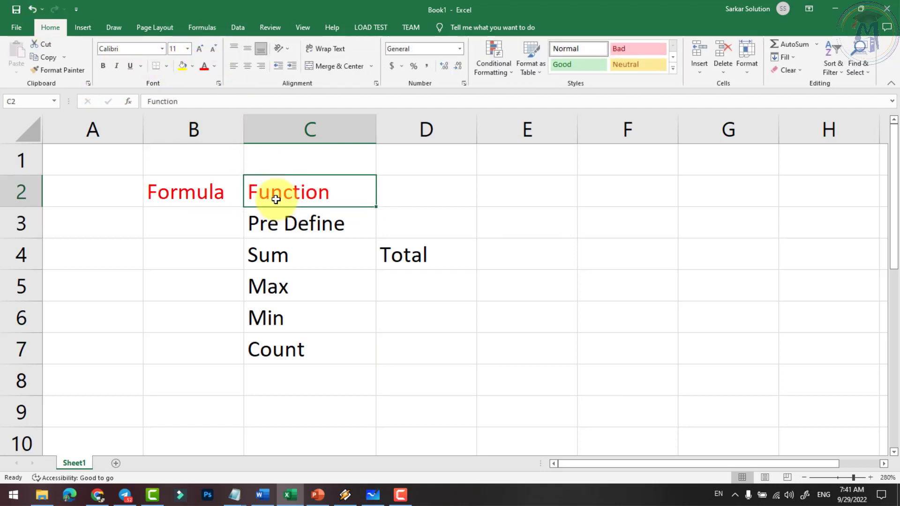
click(201, 191)
Enter User Define in B3 and autofit column B to fit it.
click(203, 228)
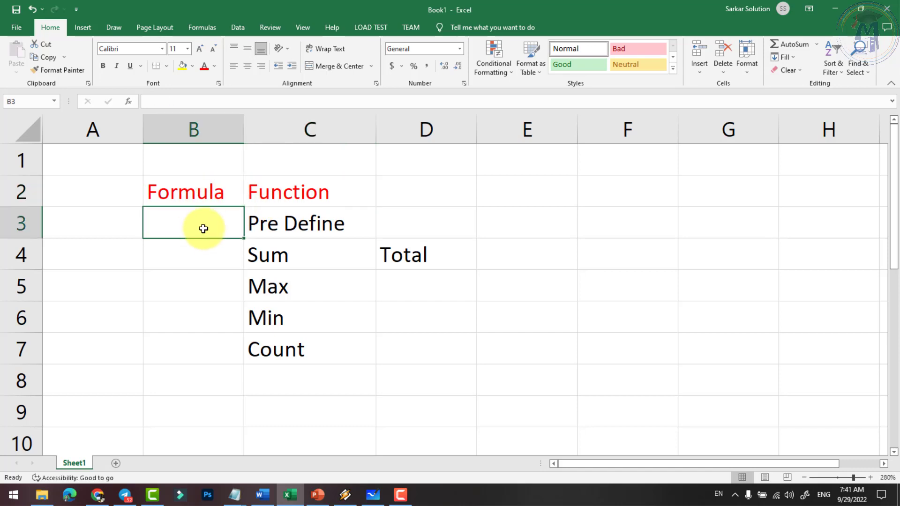
text(User Define)
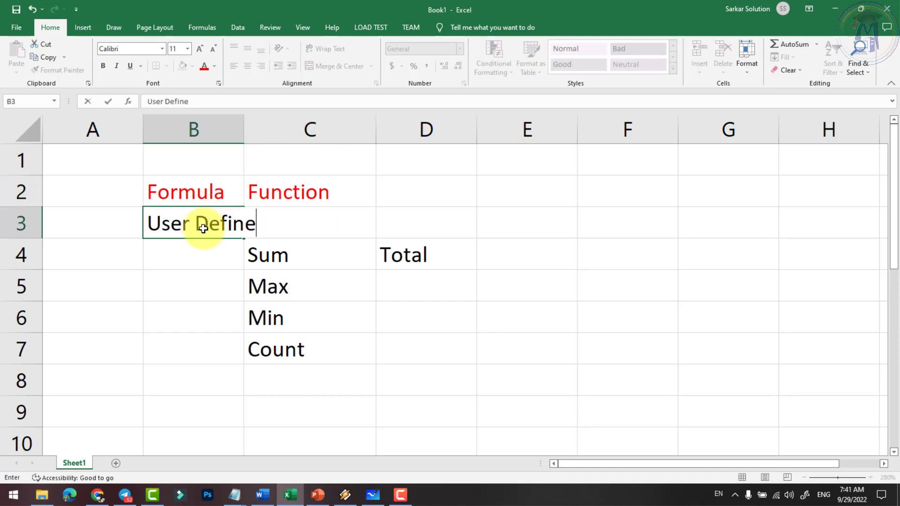
click(238, 132)
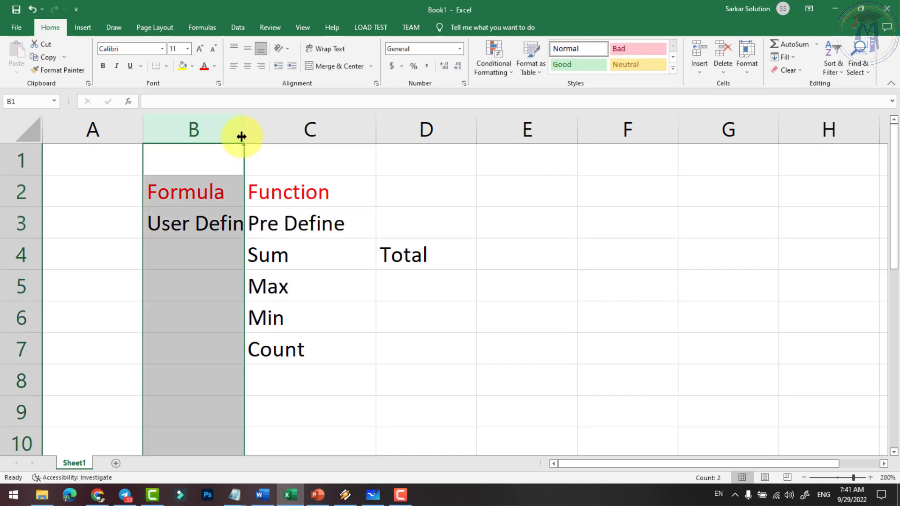
double_click(243, 133)
click(216, 234)
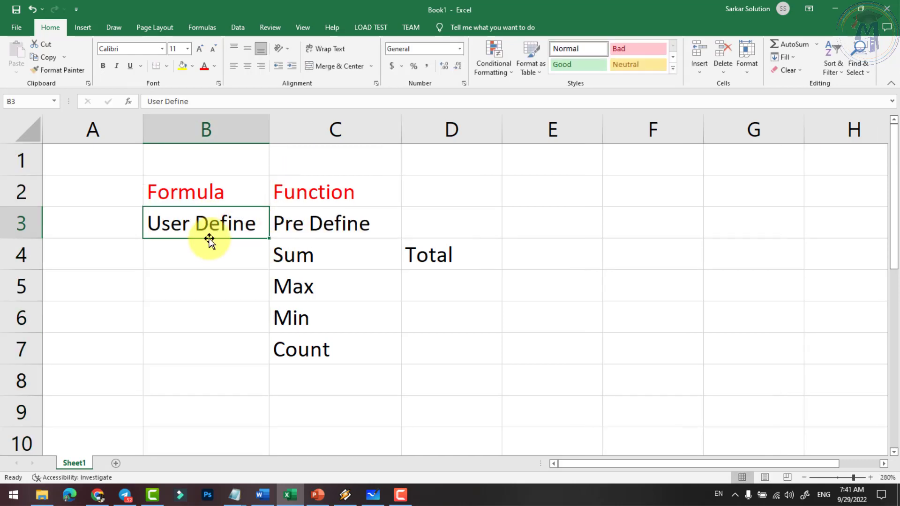
click(215, 261)
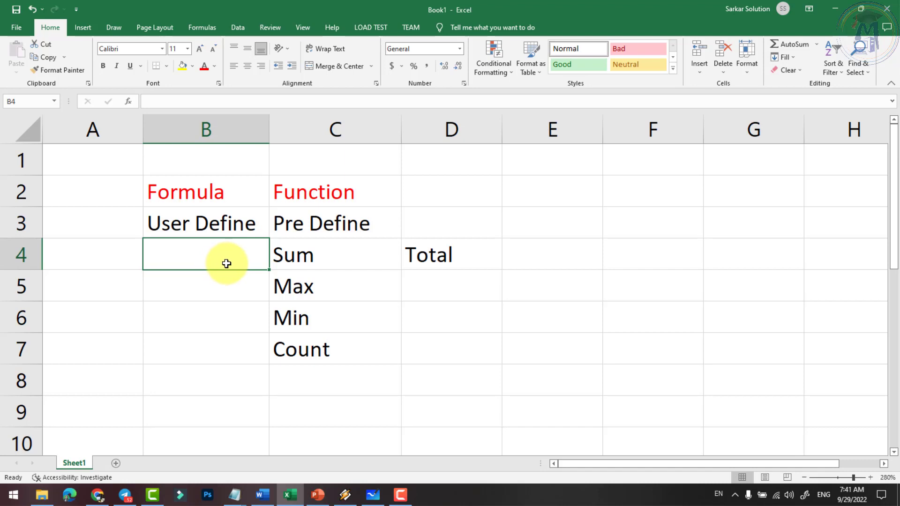
Enter a lone equals sign in cell A4.
click(113, 259)
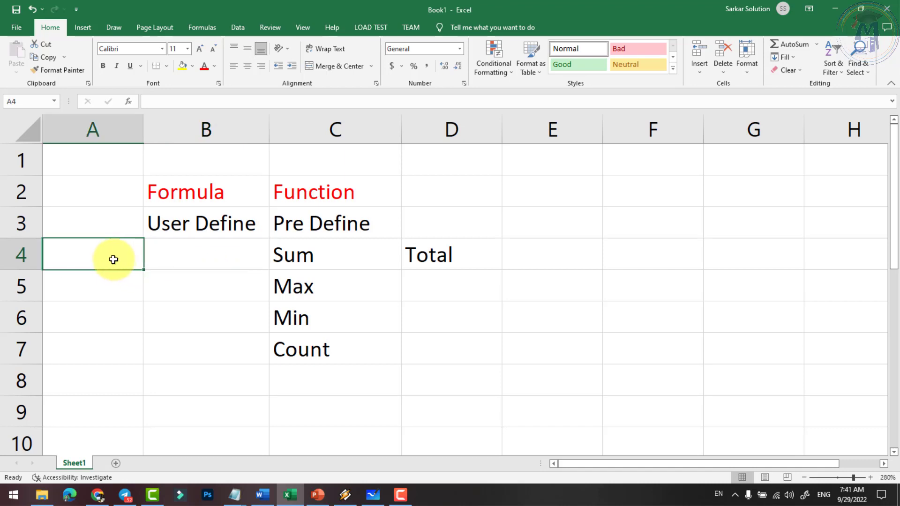
text(=)
click(117, 323)
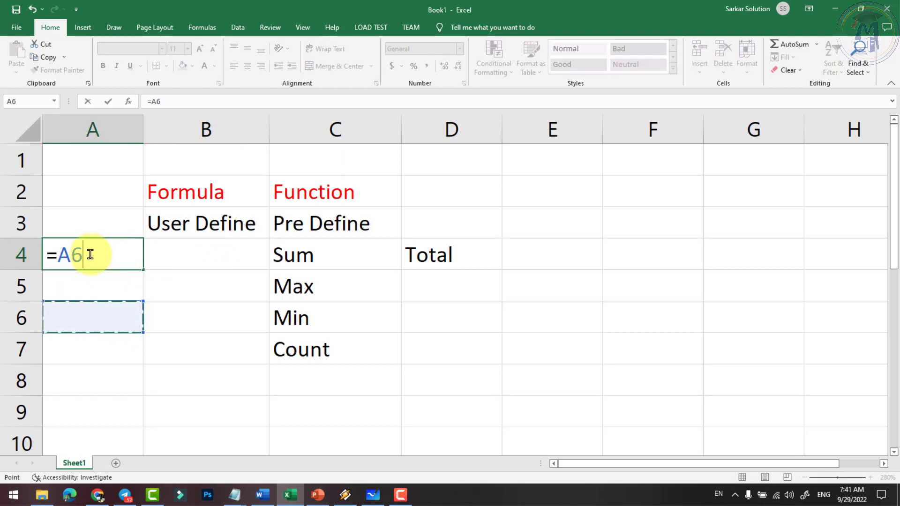
key(Escape)
text(=)
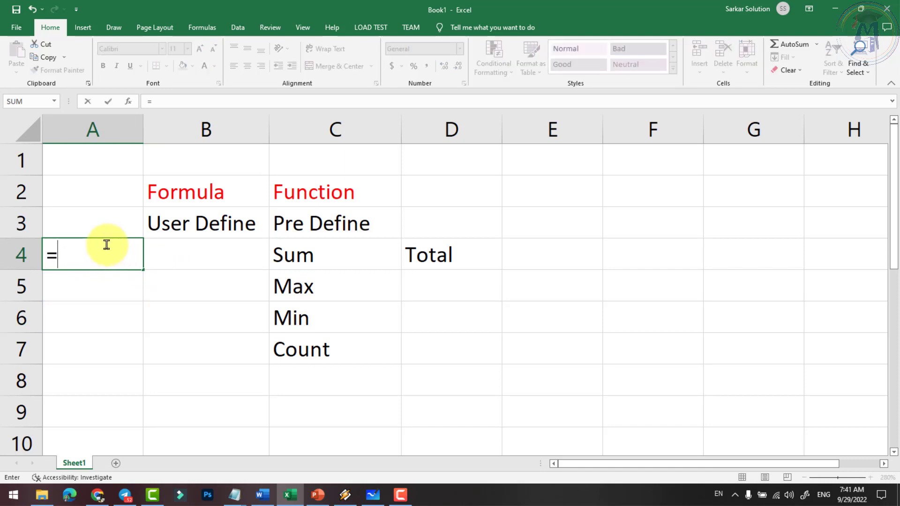
key(Tab)
click(92, 256)
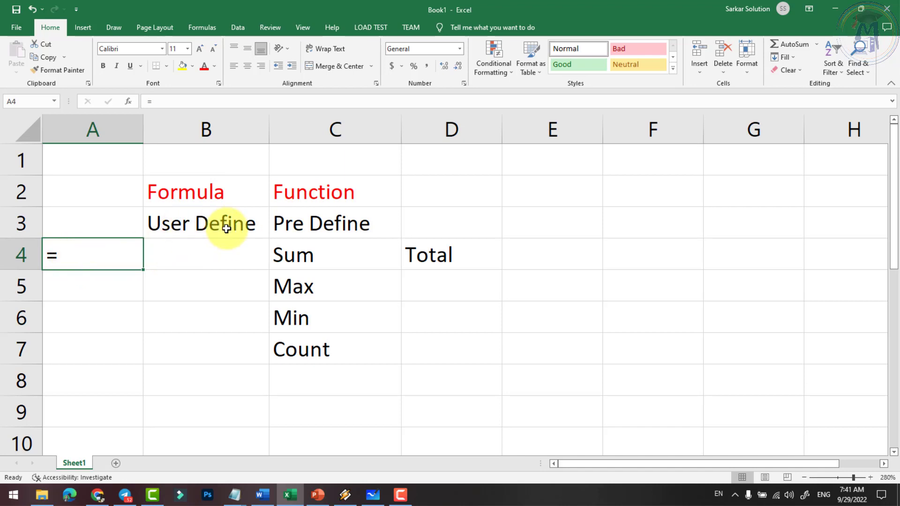
click(204, 256)
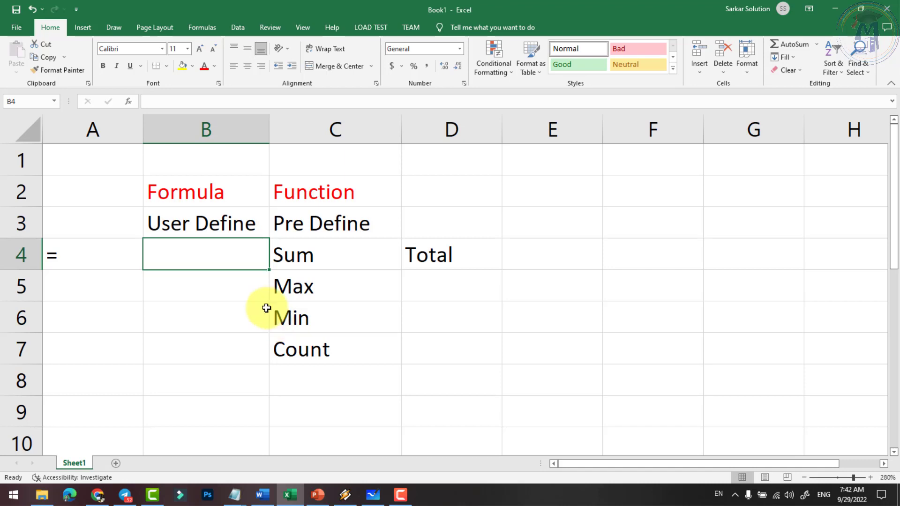
Start an equals sign in B4, then cancel it so B4 stays empty.
click(188, 194)
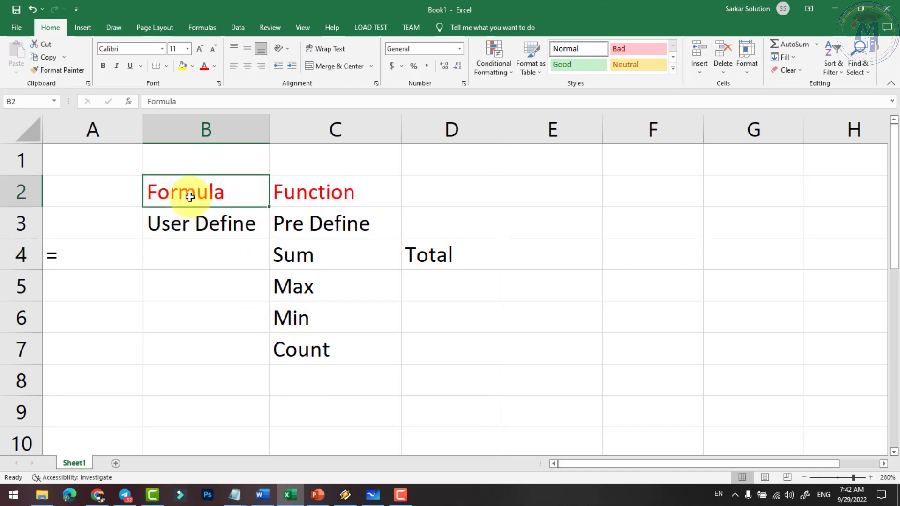
click(61, 256)
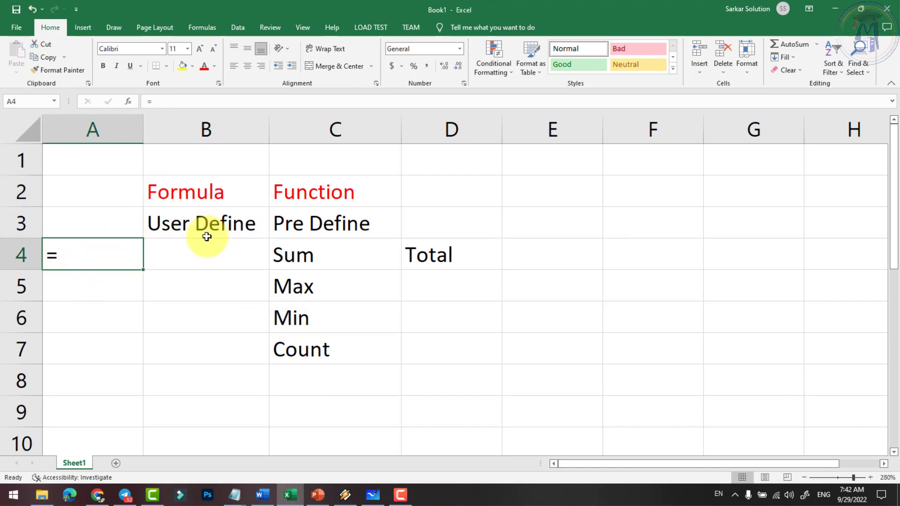
click(279, 191)
click(91, 248)
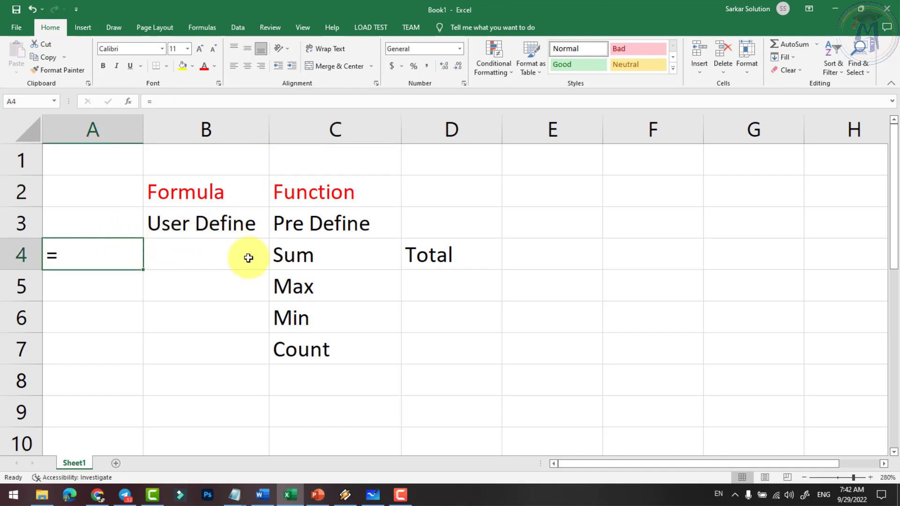
click(226, 222)
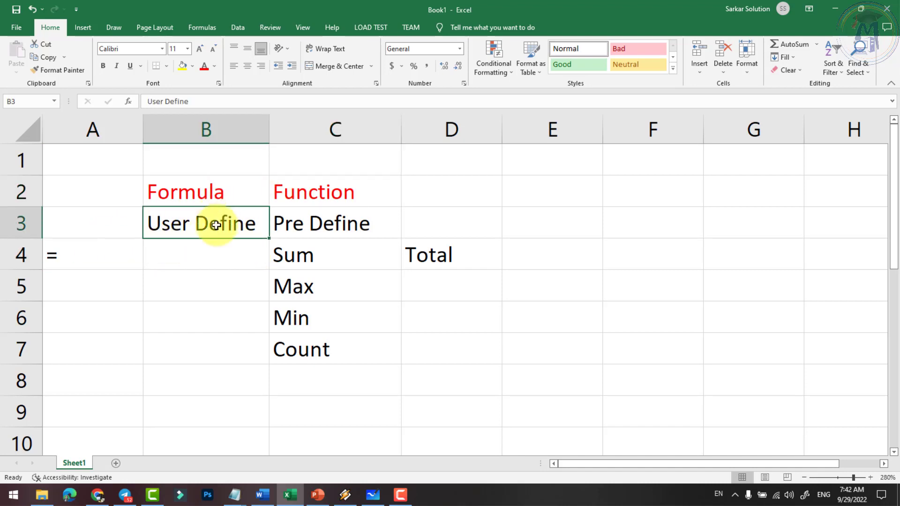
click(215, 195)
click(214, 254)
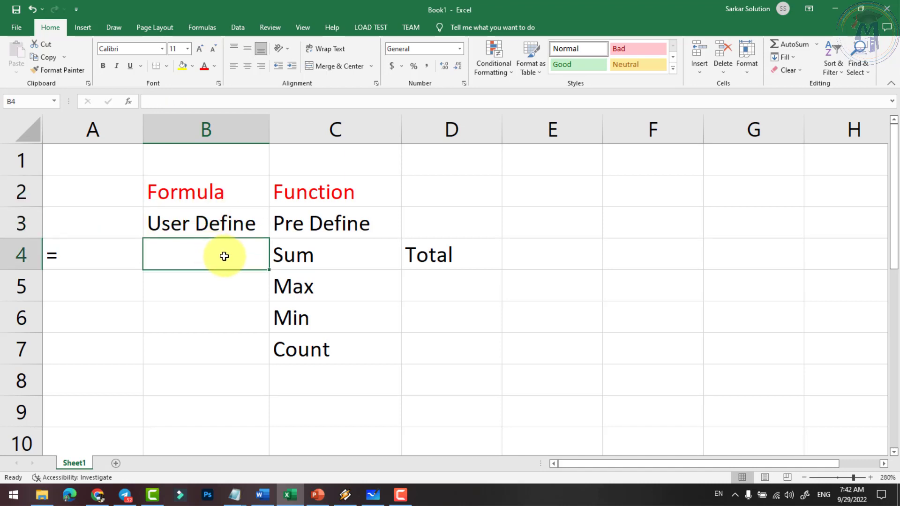
text(=)
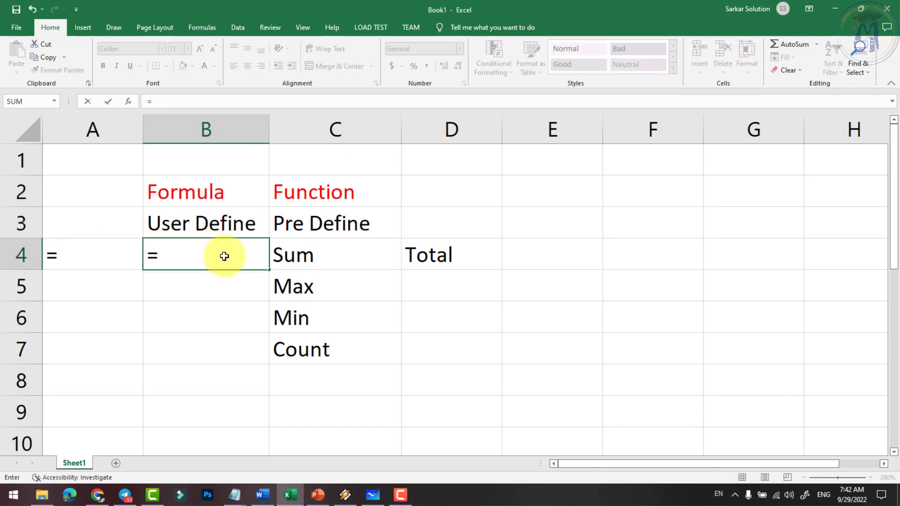
key(Escape)
Enter 25, 26 and 24 into B8:B10.
click(191, 314)
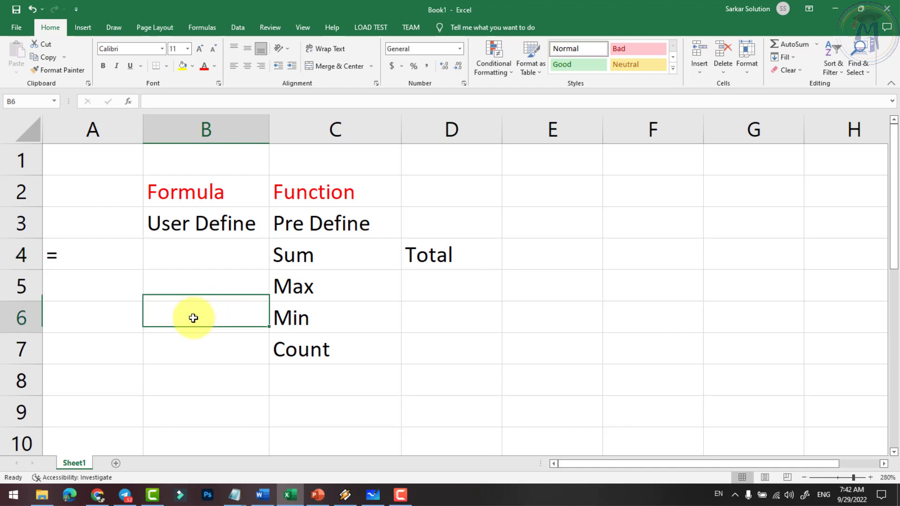
scroll(217, 302, down, 2)
click(212, 207)
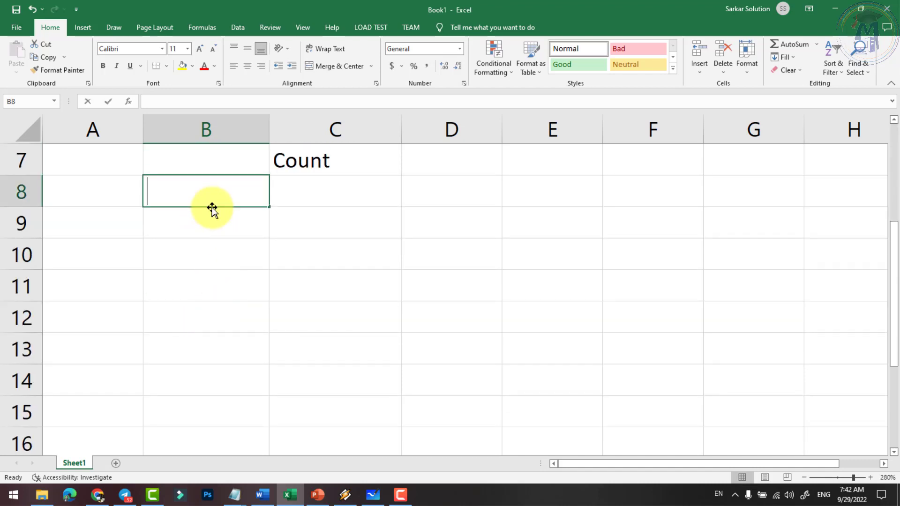
text(25)
key(Return)
text(26)
key(Return)
text(24)
key(Return)
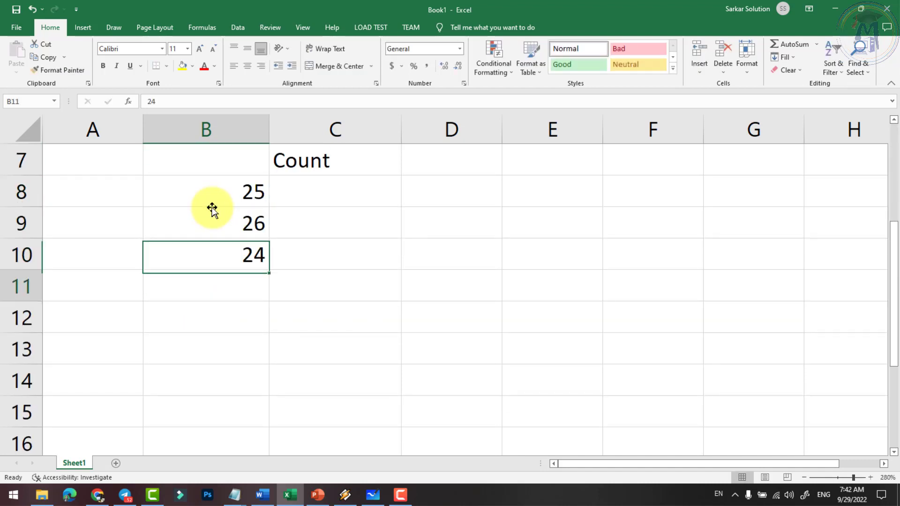
Copy the numbers in B8:B10 into C8:C10.
click(330, 191)
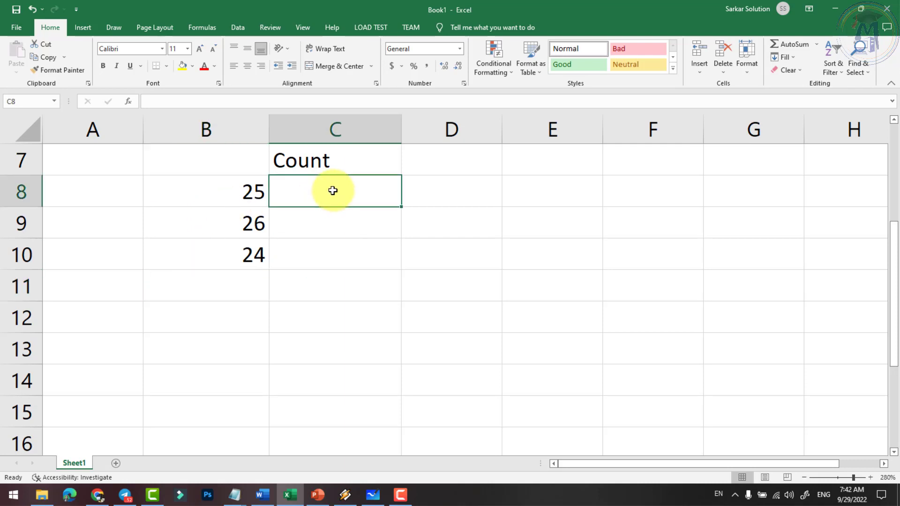
key(shift+Down)
key(shift+Down)
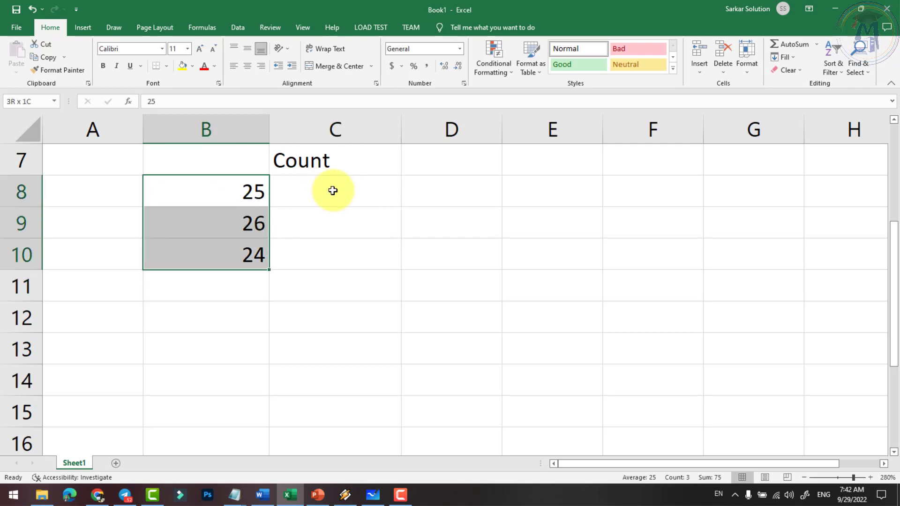
key(shift+Down)
key(shift+Up)
key(ctrl+c)
click(333, 190)
key(ctrl+v)
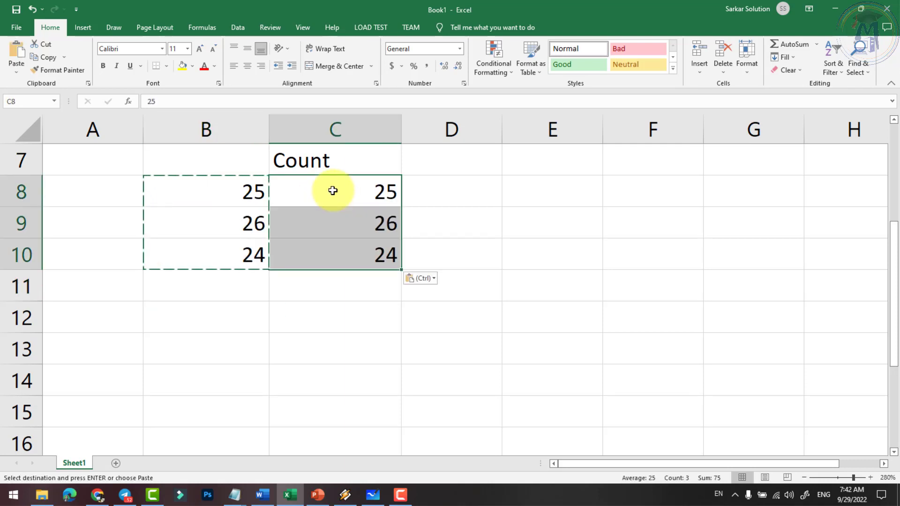
Start a formula with an equals sign in B11.
double_click(239, 226)
click(240, 248)
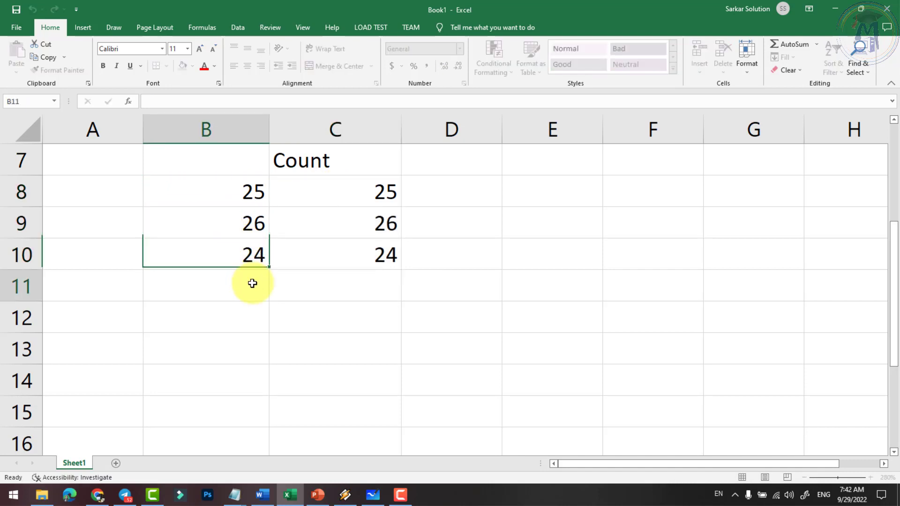
click(253, 286)
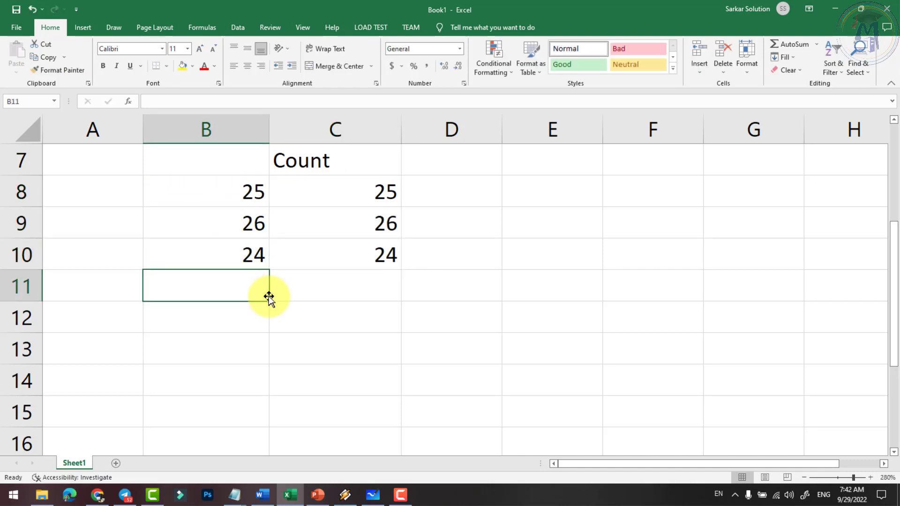
text(=)
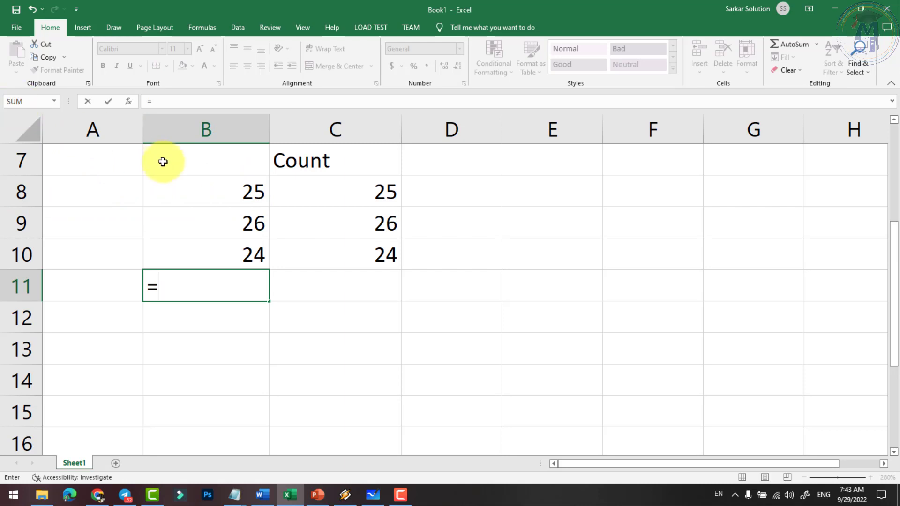
Complete =B8+B9+B10 in B11 so it shows the total 75.
click(206, 189)
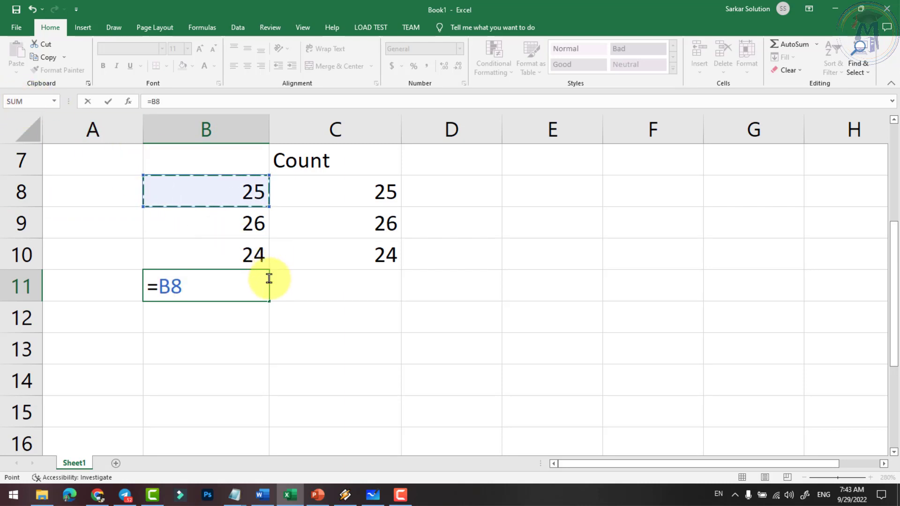
text(+)
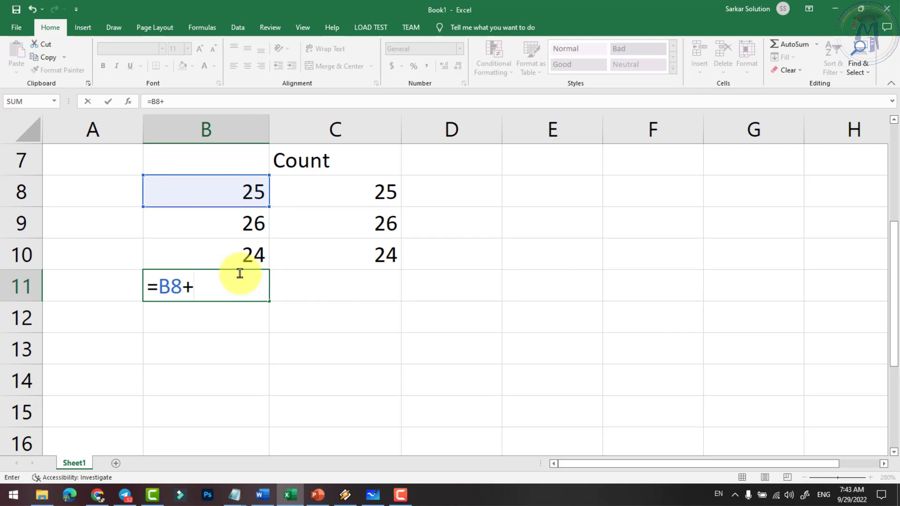
text(b)
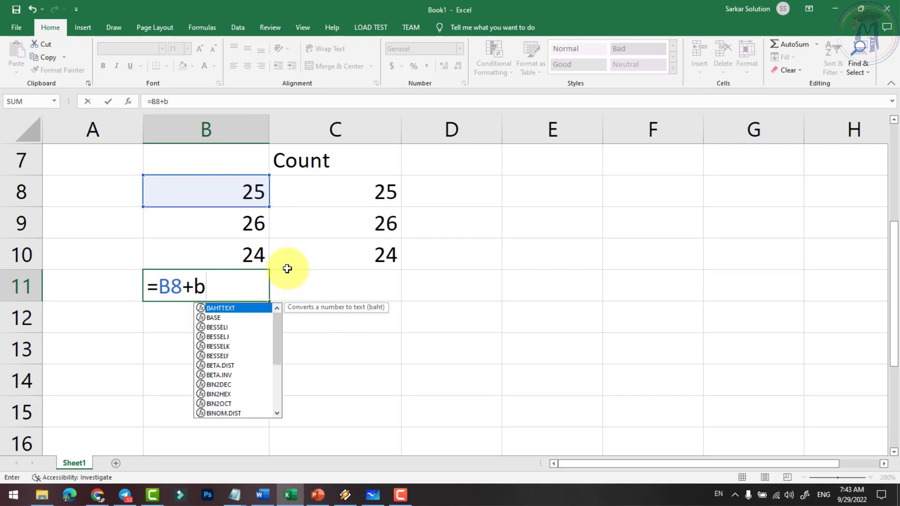
text(9)
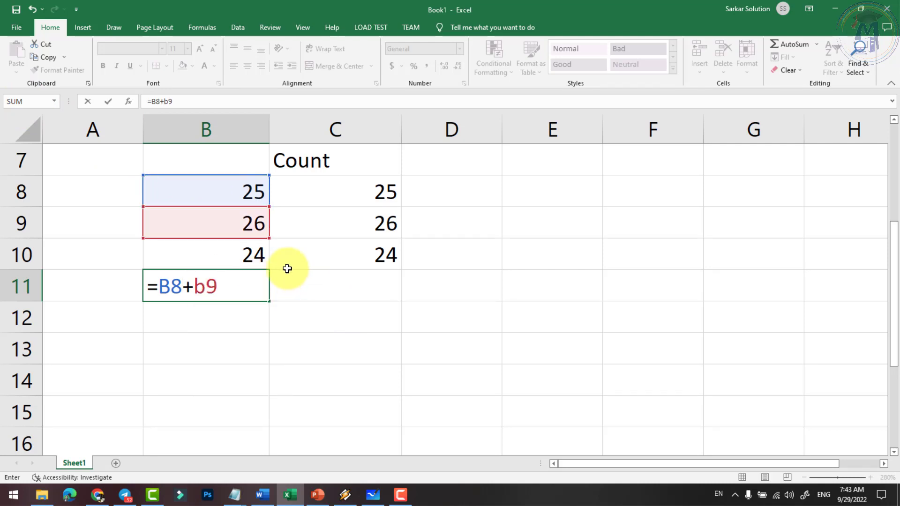
text(+)
text(b10)
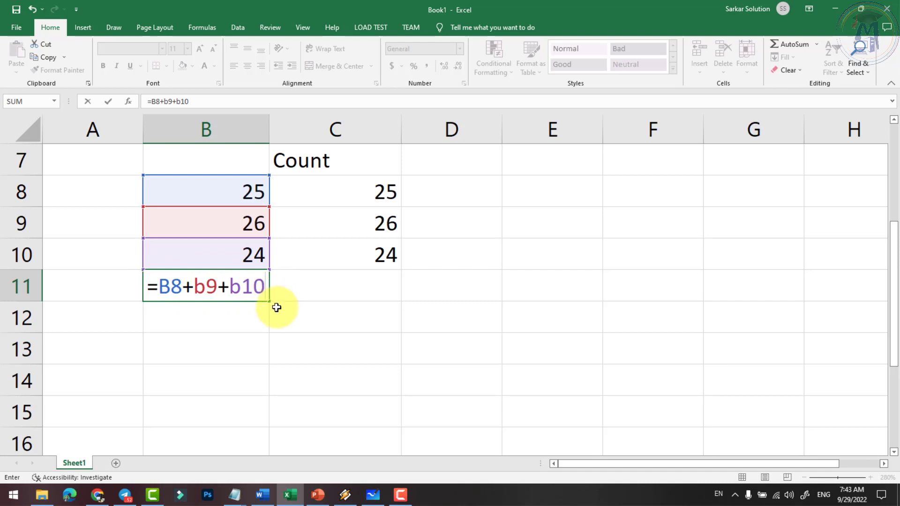
key(Return)
click(252, 295)
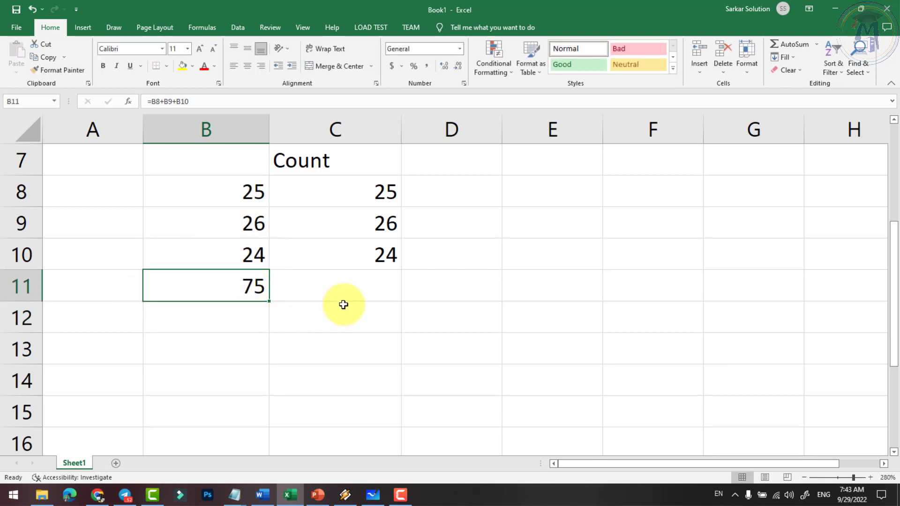
click(375, 284)
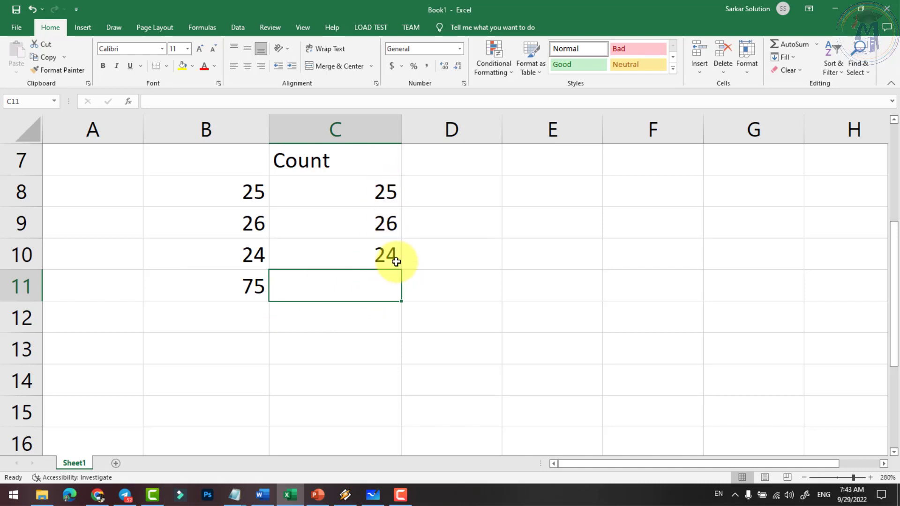
Enter =SUM(C8:C10) in C11 so it also shows 75.
text(=sum)
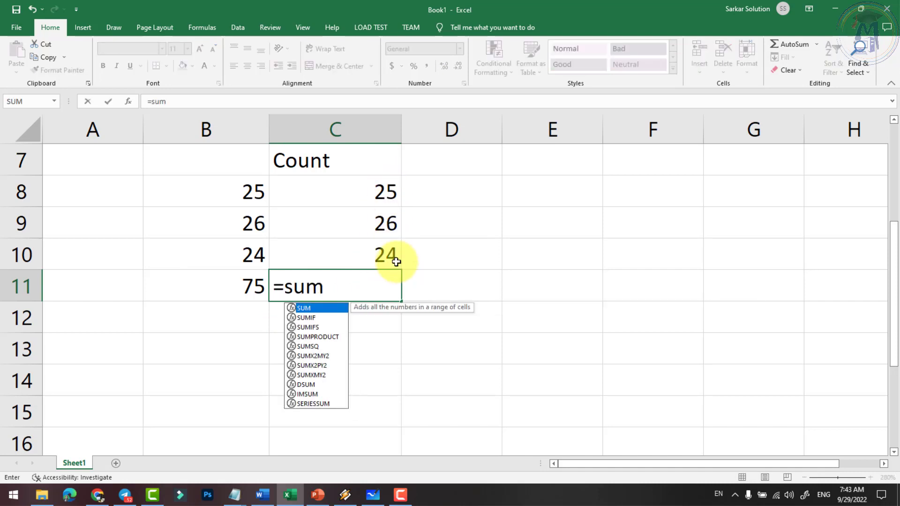
text(()
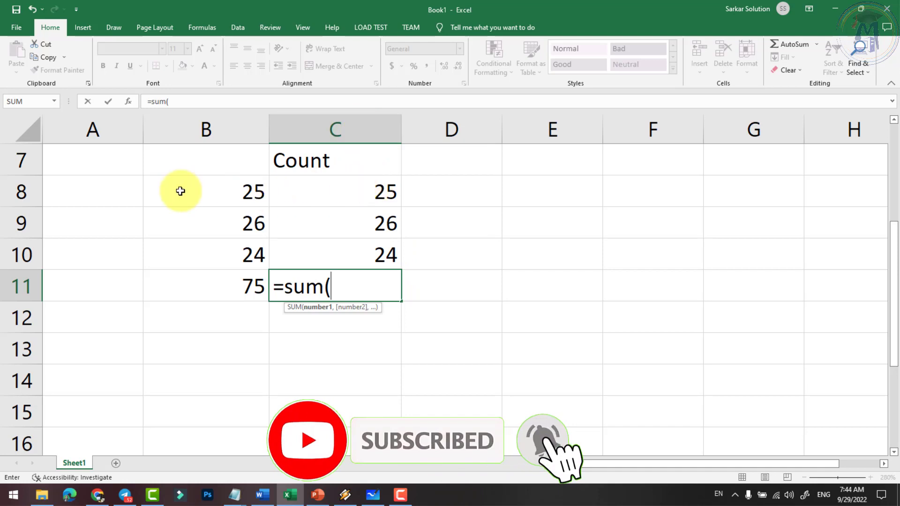
text(c8)
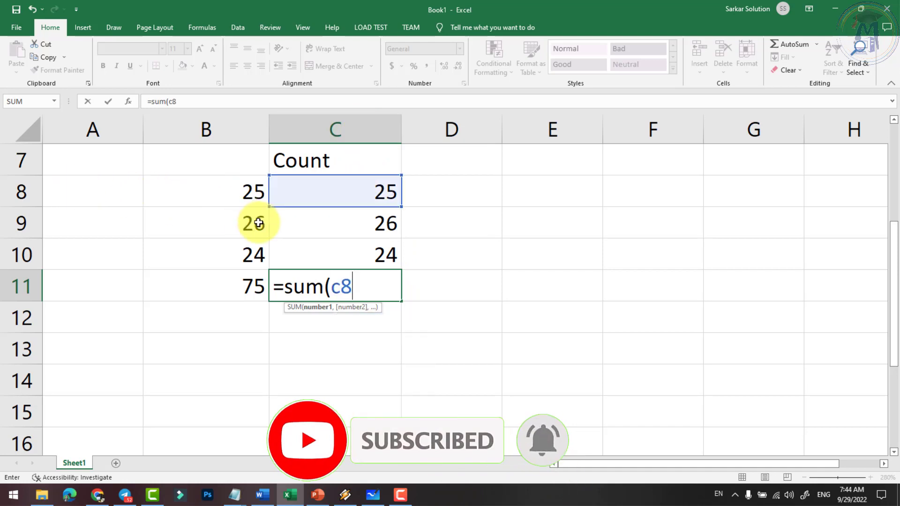
text(:)
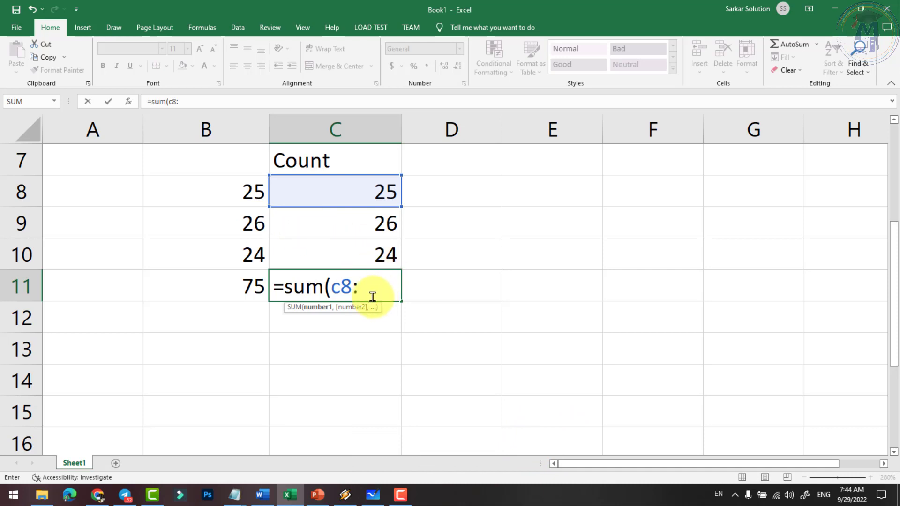
click(351, 289)
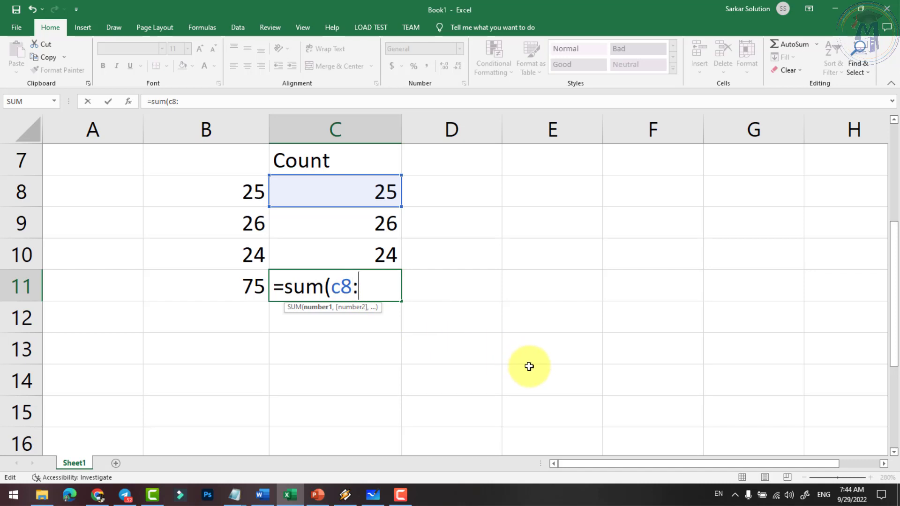
text(c)
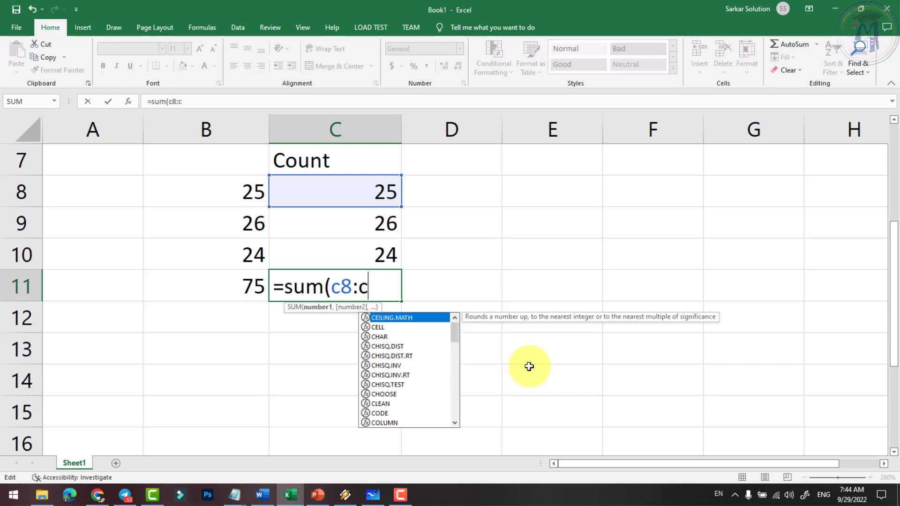
text(10))
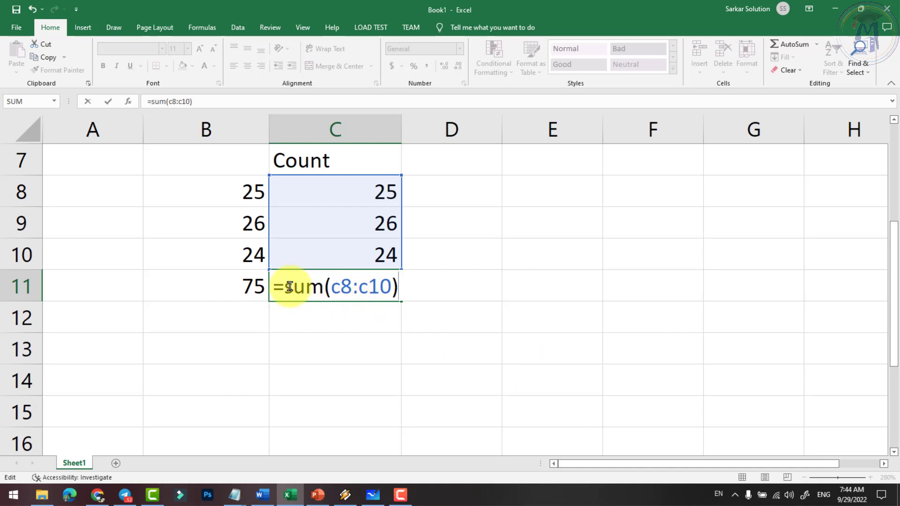
drag(285, 287, 329, 296)
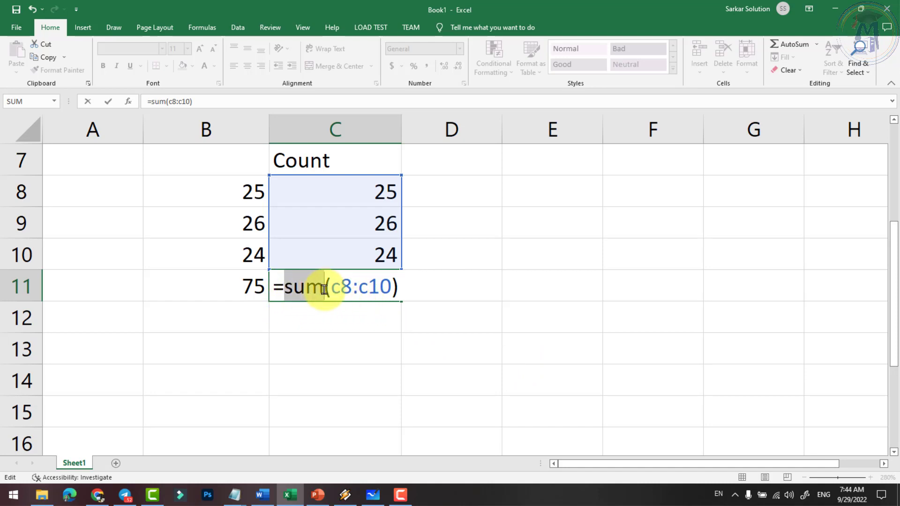
click(330, 295)
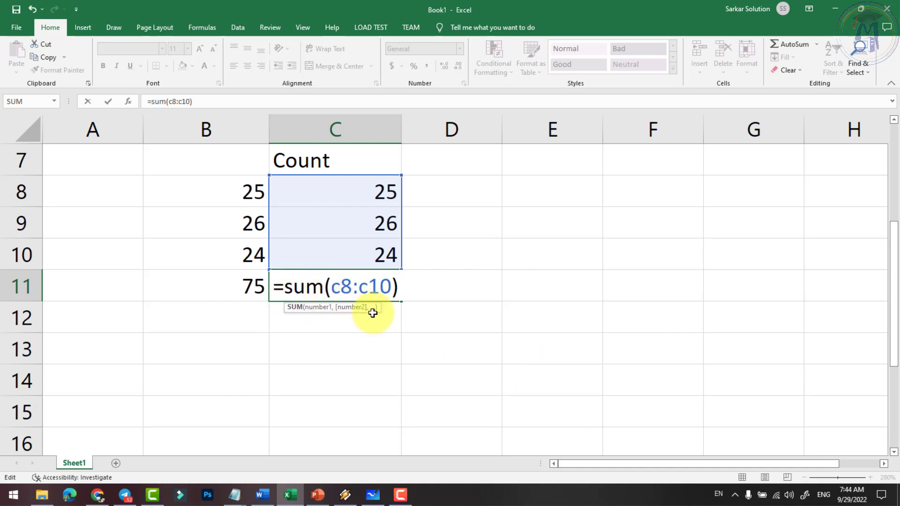
key(Return)
Compare the B11 and C11 totals and select the Sum, Max, Min, Count labels.
click(229, 285)
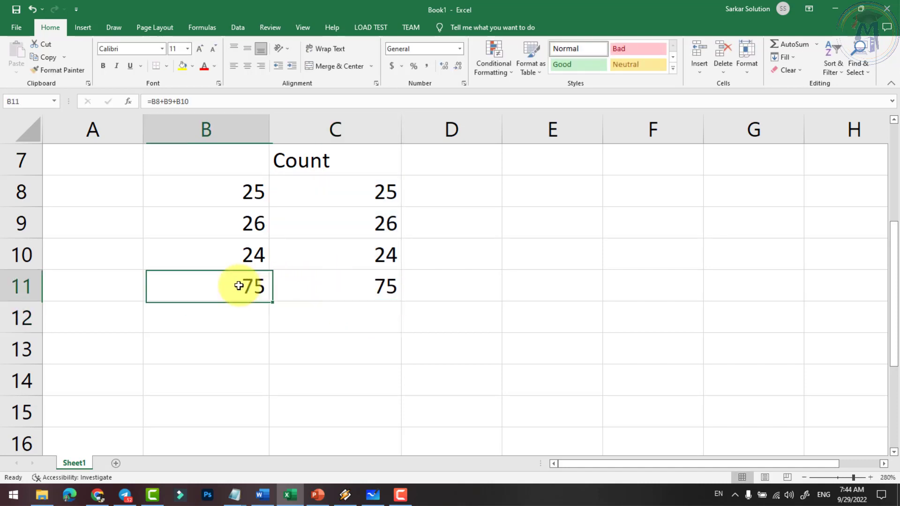
click(344, 285)
click(256, 285)
scroll(281, 285, up, 2)
scroll(277, 309, down, 1)
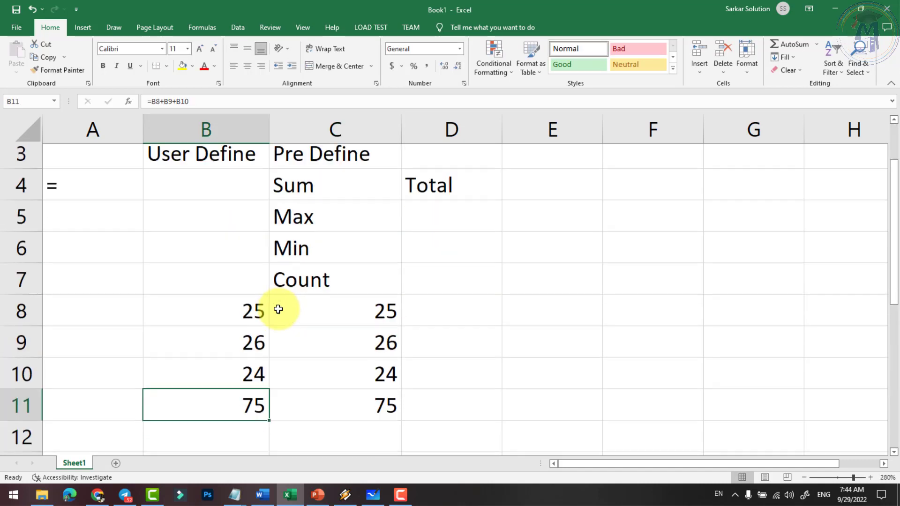
scroll(255, 334, down, 1)
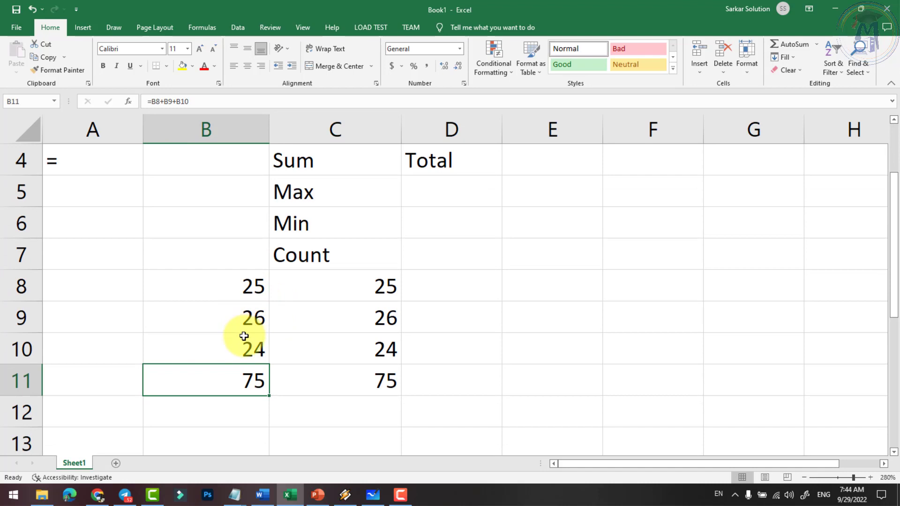
scroll(305, 351, up, 2)
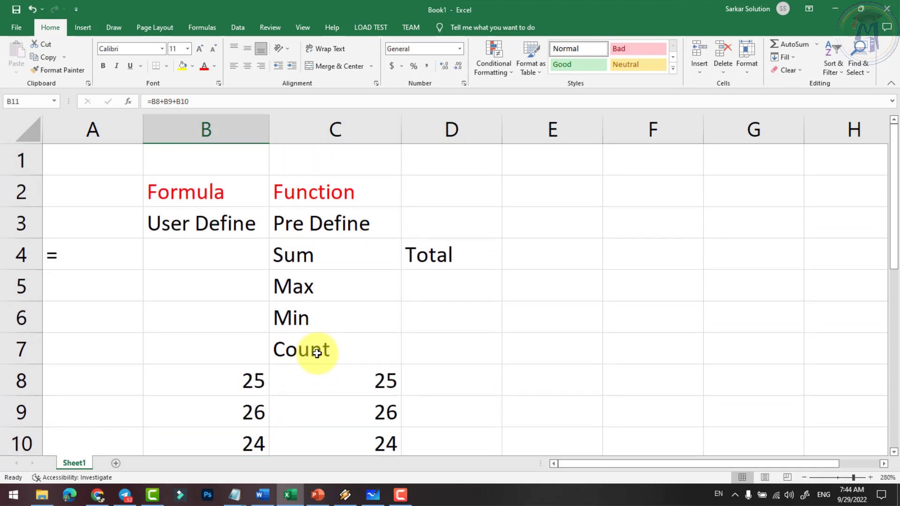
drag(297, 254, 318, 342)
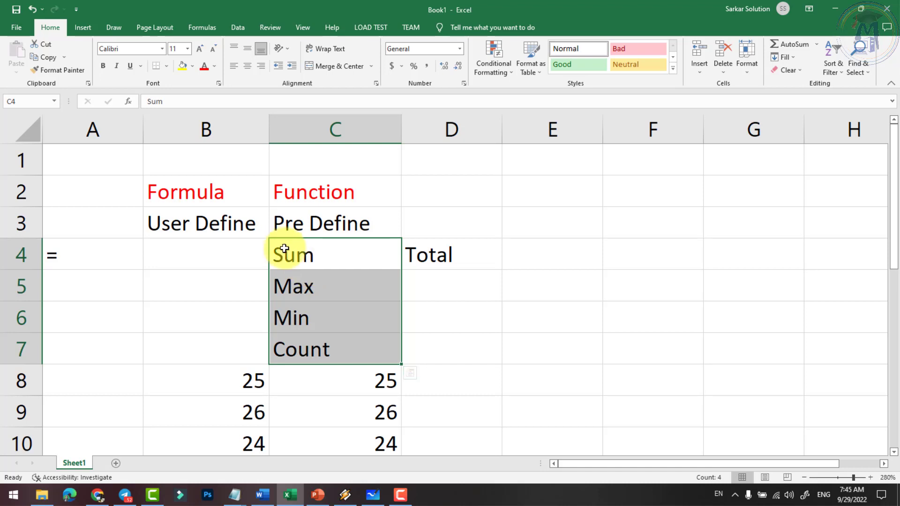
Point out the Formula and Function headings, then show the Formulas function library.
click(234, 194)
click(305, 191)
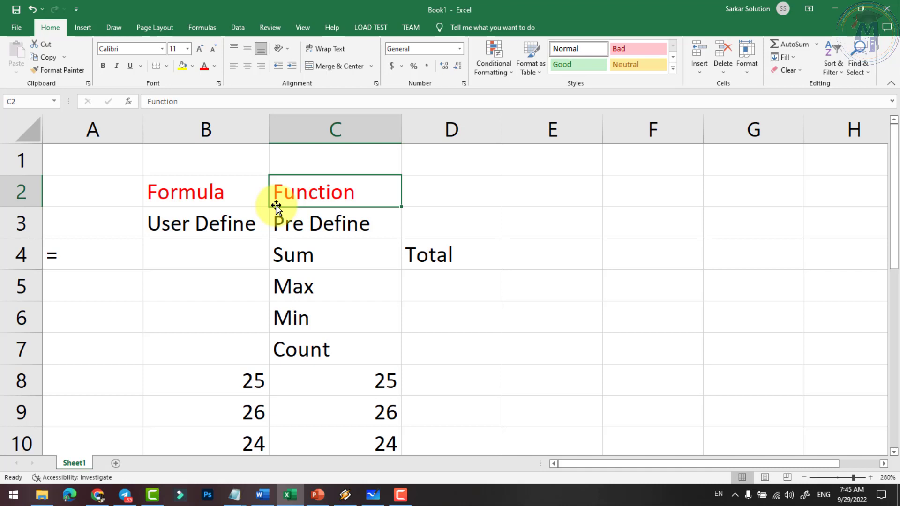
click(211, 200)
click(276, 195)
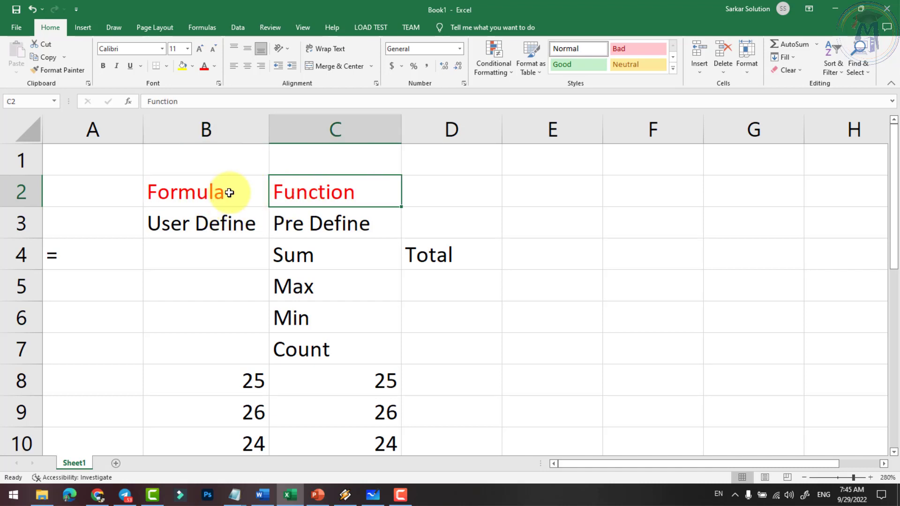
click(230, 192)
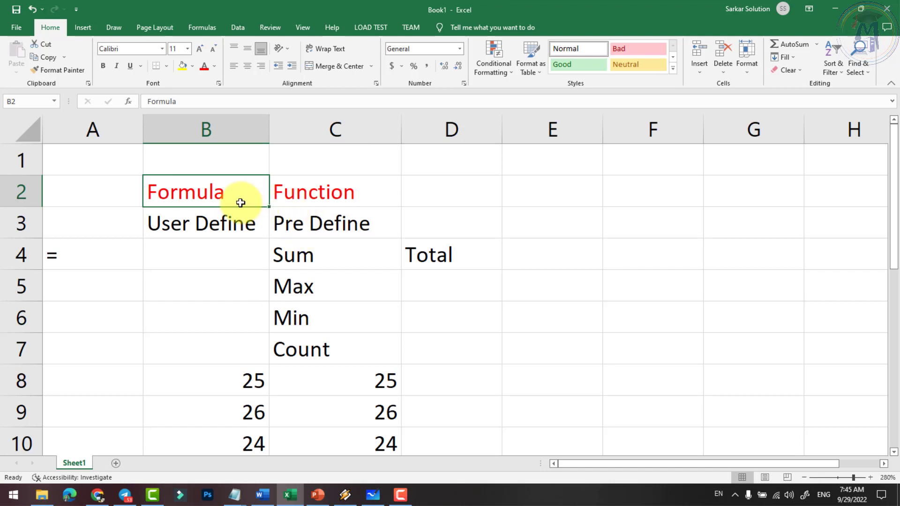
click(309, 196)
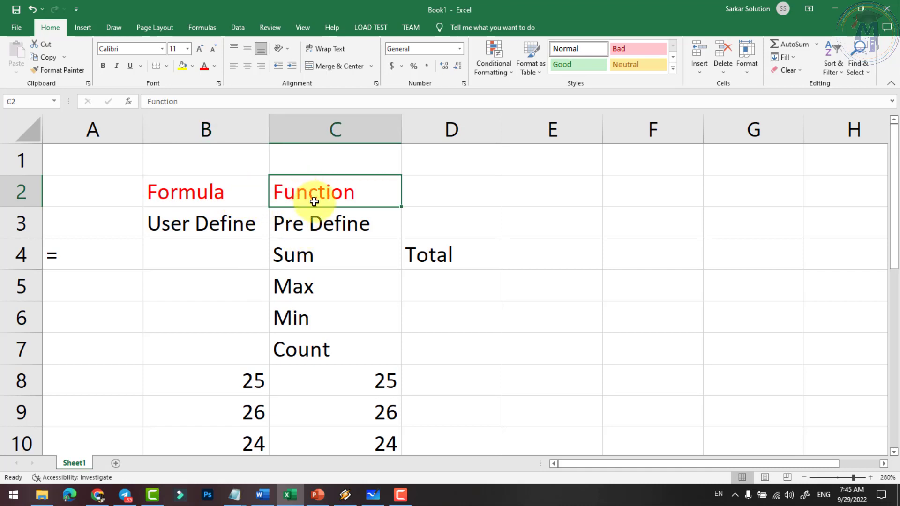
click(207, 31)
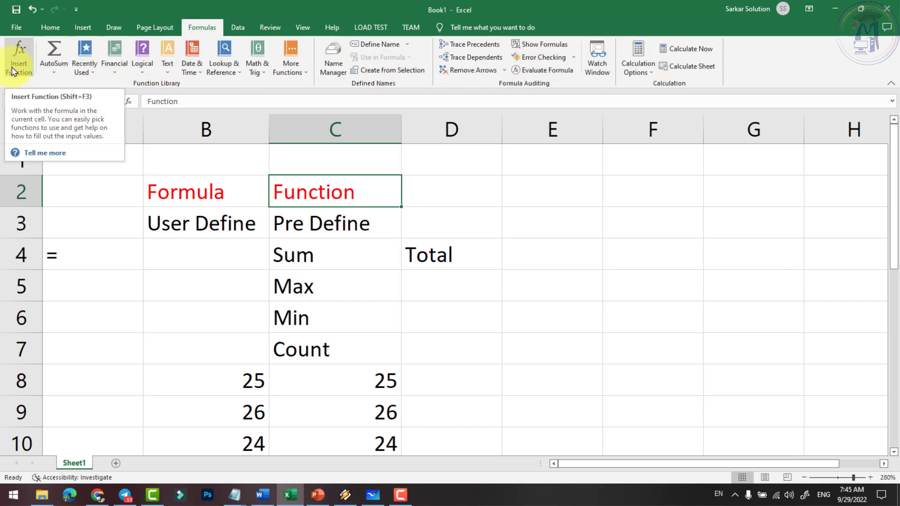
scroll(361, 246, down, 2)
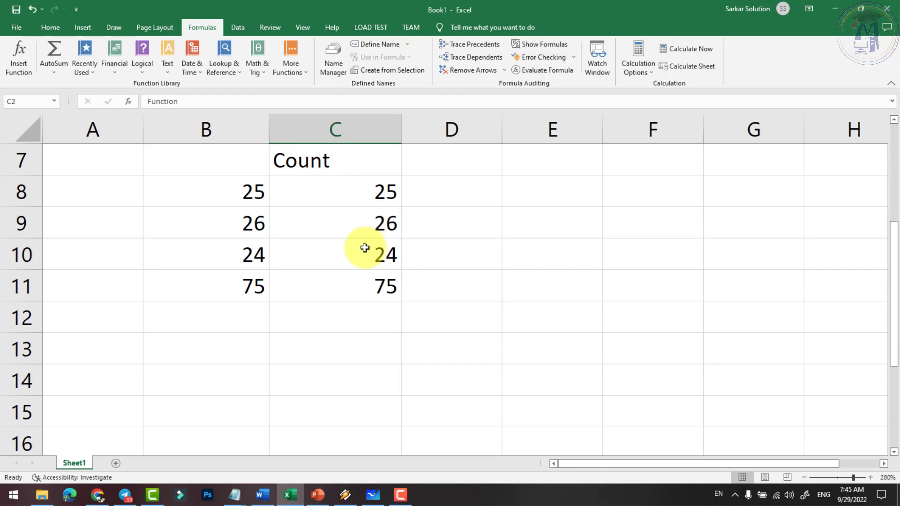
click(393, 305)
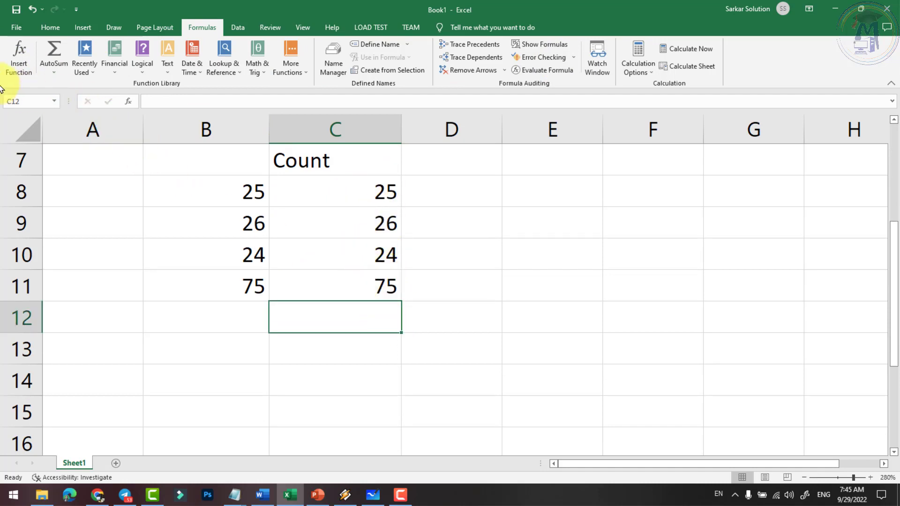
click(19, 57)
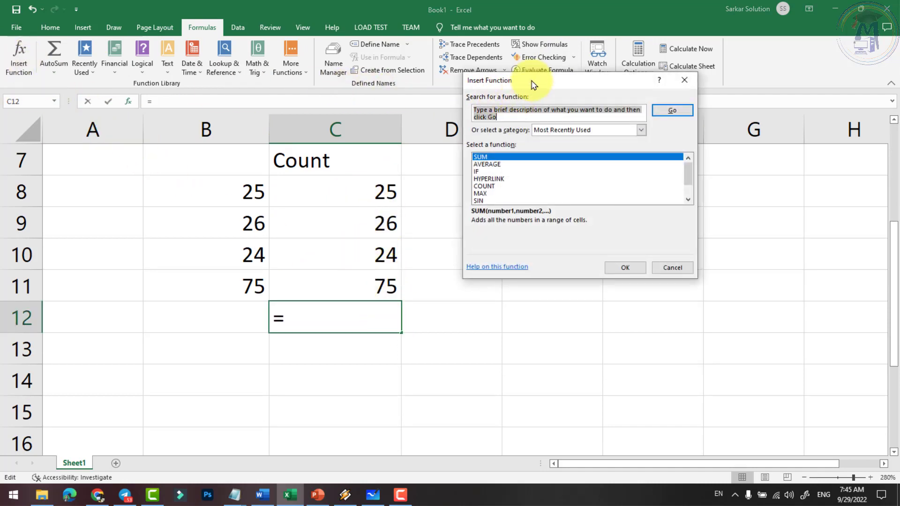
drag(533, 84, 136, 102)
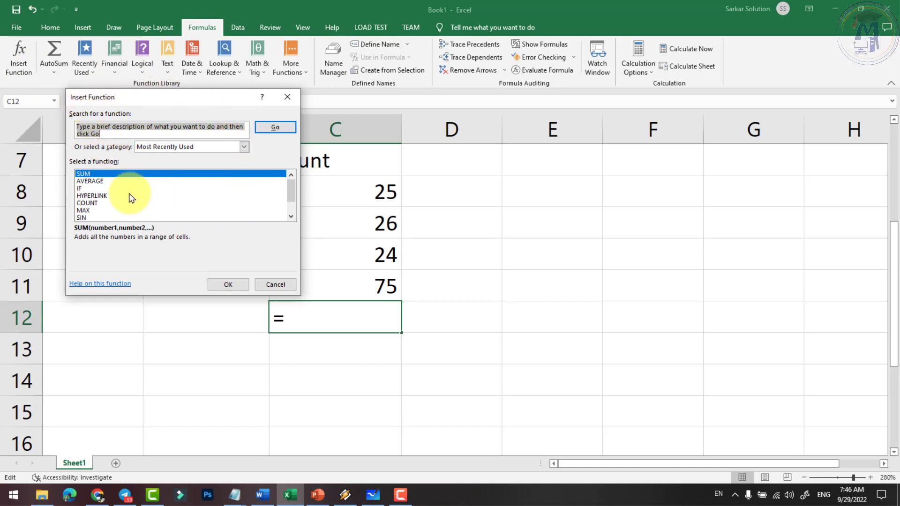
click(80, 180)
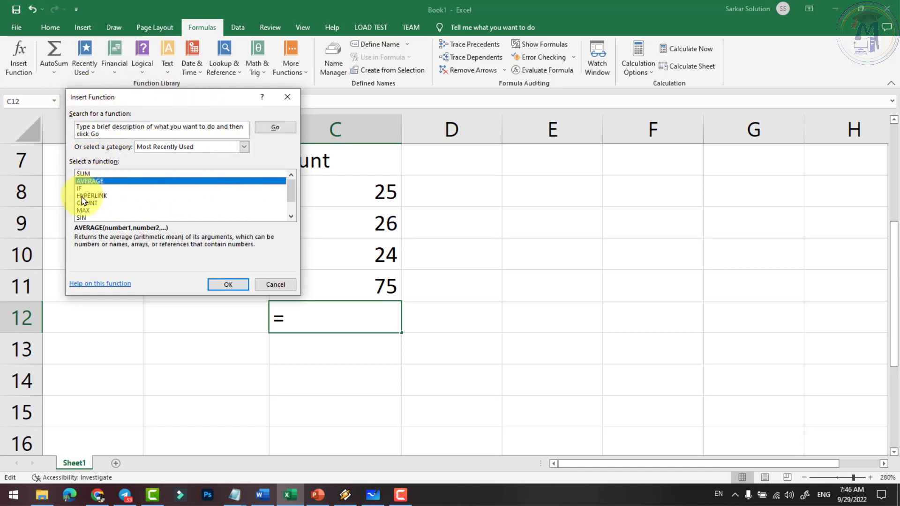
click(85, 211)
scroll(84, 211, down, 1)
click(87, 218)
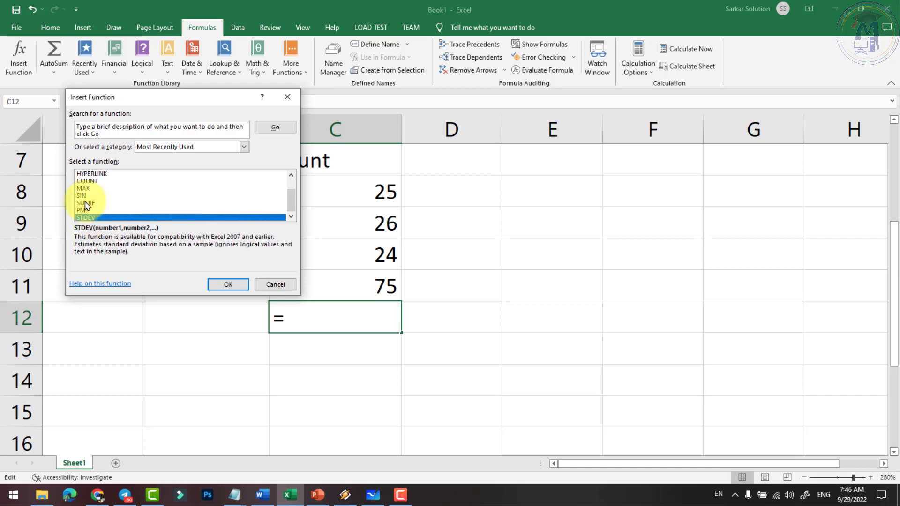
click(87, 202)
scroll(88, 182, up, 1)
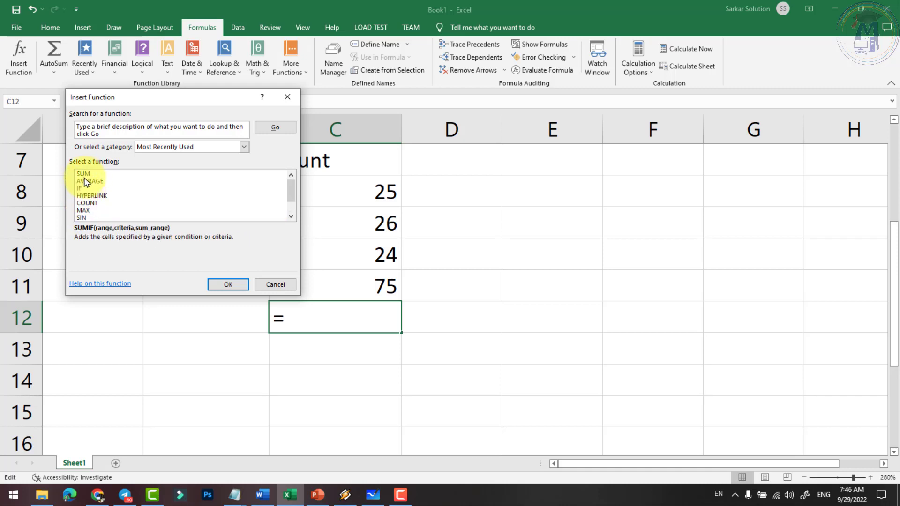
click(84, 174)
click(87, 196)
click(82, 189)
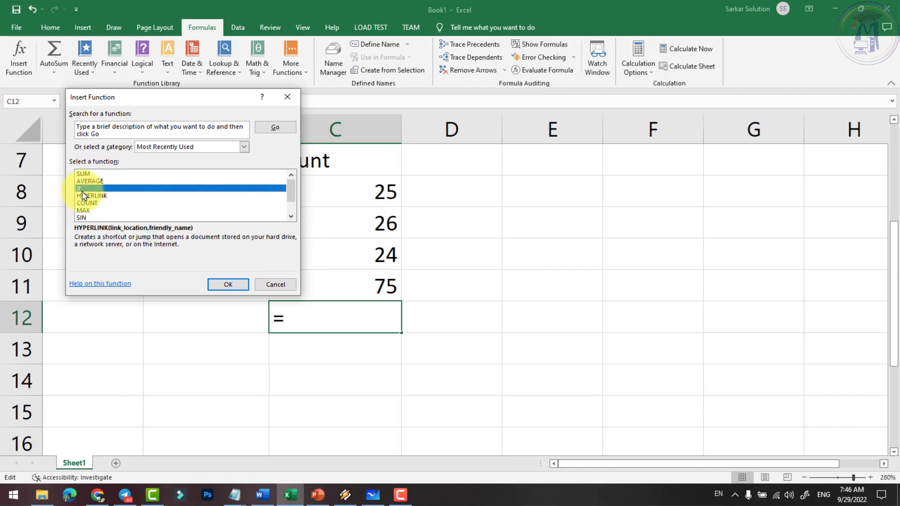
click(78, 173)
scroll(87, 186, down, 1)
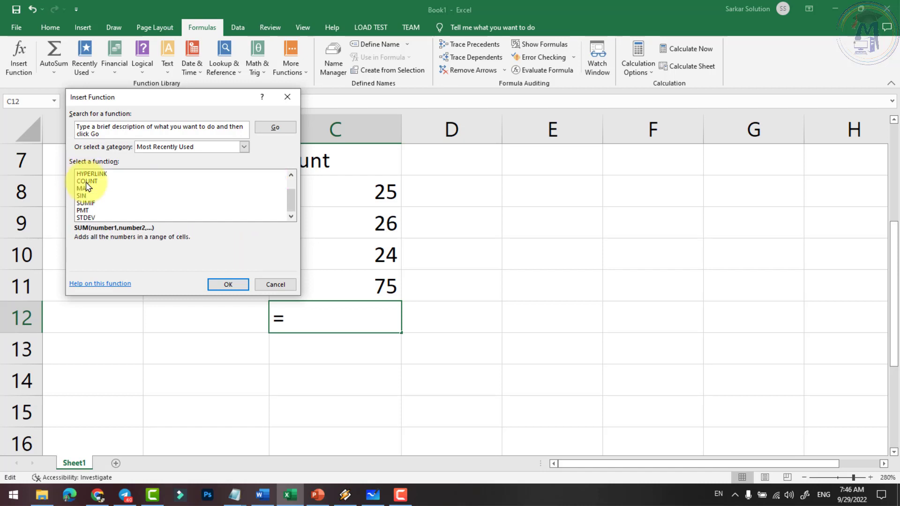
click(87, 210)
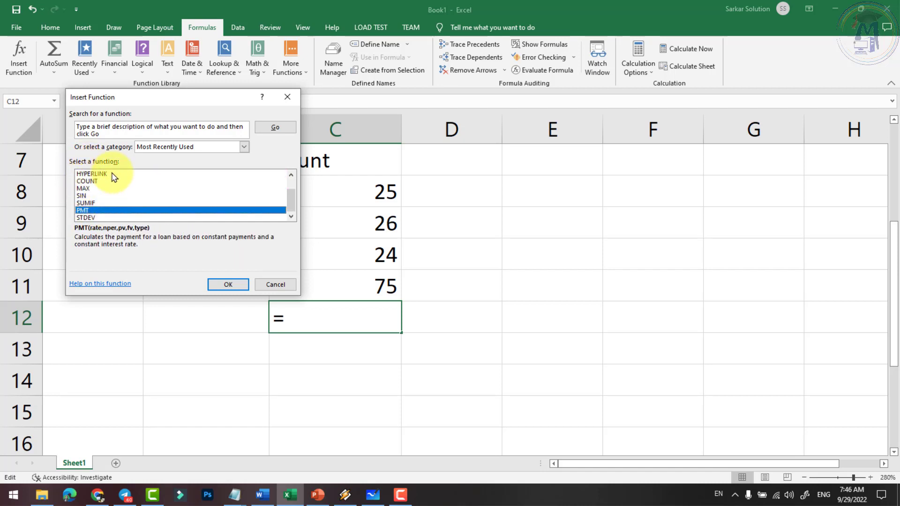
click(231, 149)
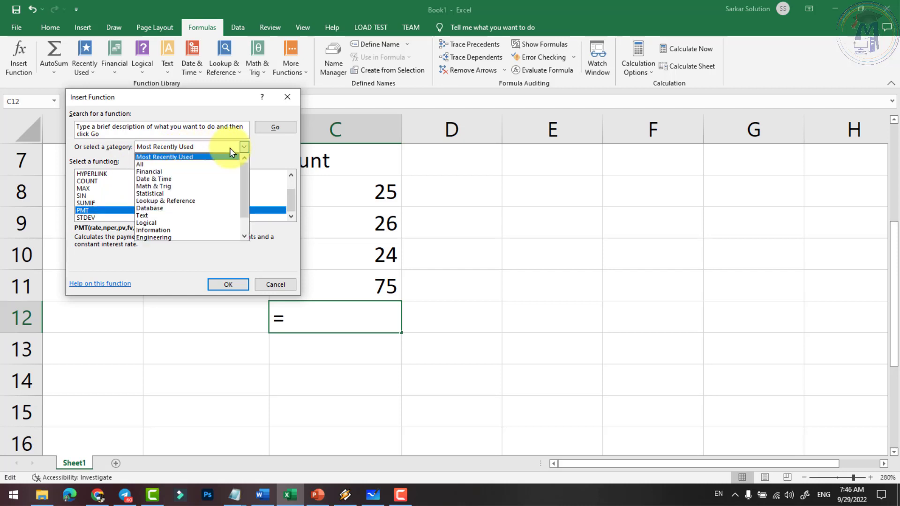
click(230, 147)
click(192, 147)
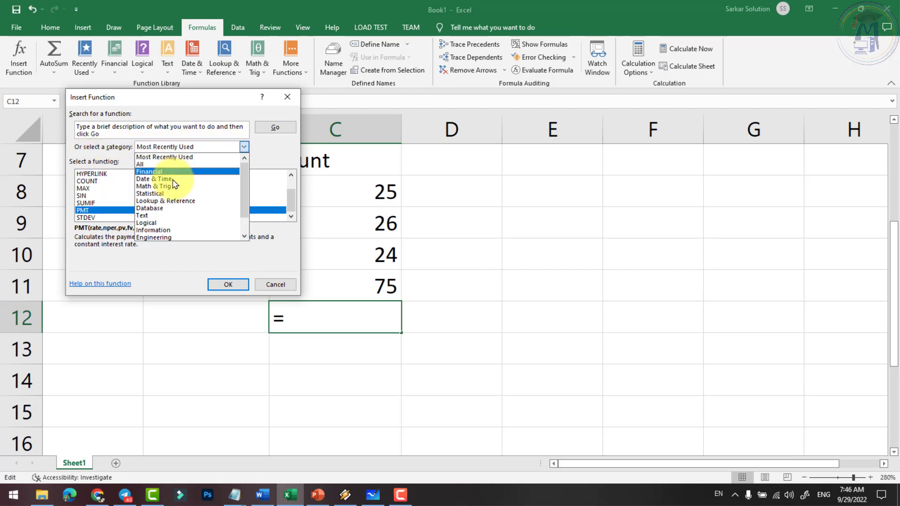
click(153, 165)
scroll(119, 192, down, 8)
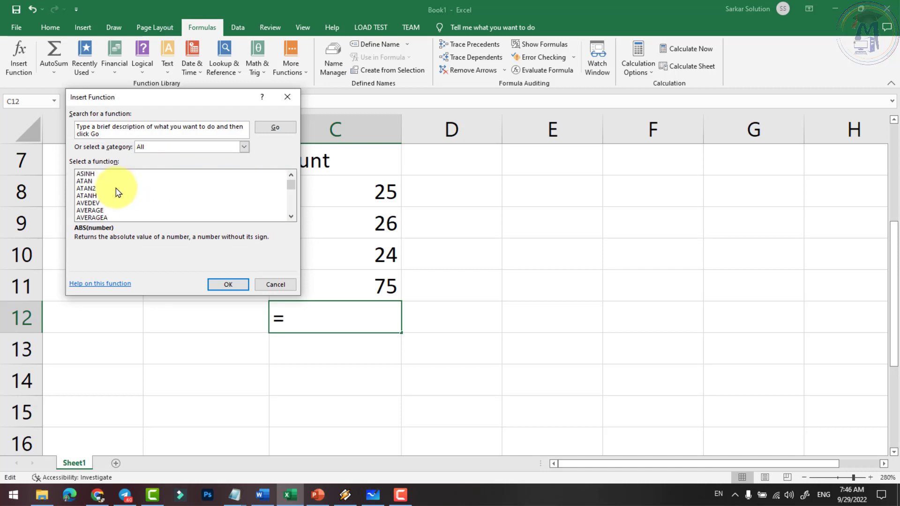
scroll(119, 192, down, 8)
scroll(118, 192, down, 7)
scroll(116, 190, down, 4)
scroll(114, 191, down, 5)
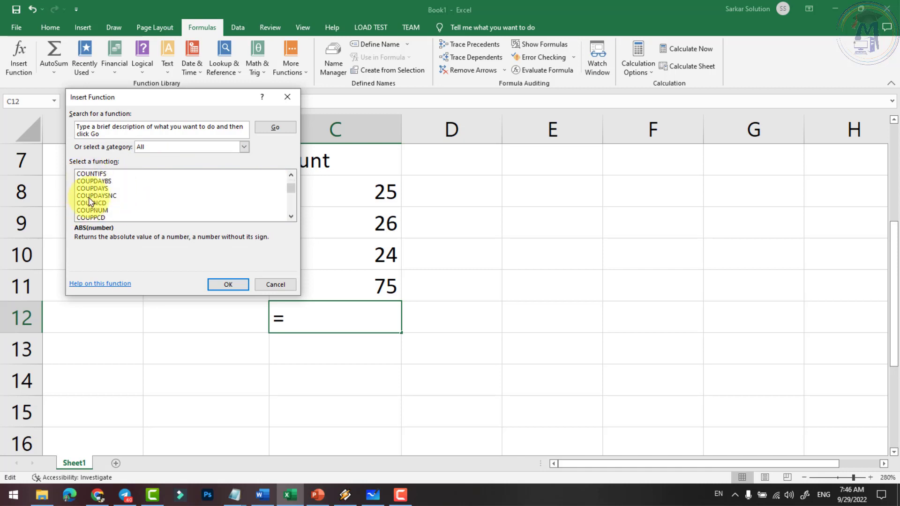
click(183, 148)
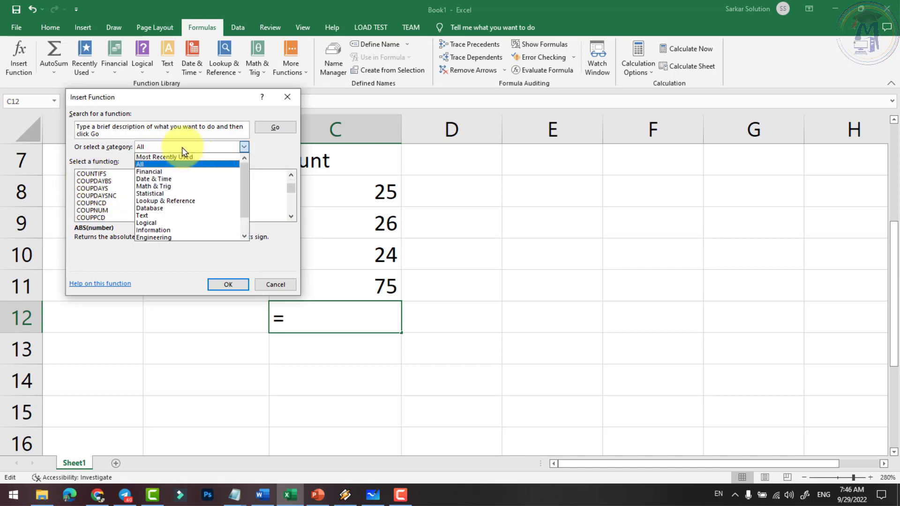
click(148, 172)
scroll(103, 187, down, 4)
scroll(108, 196, down, 3)
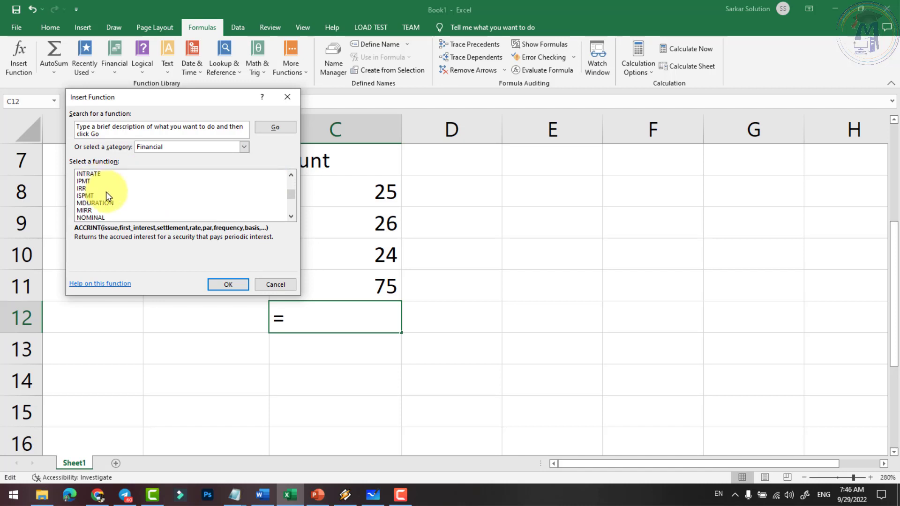
click(179, 147)
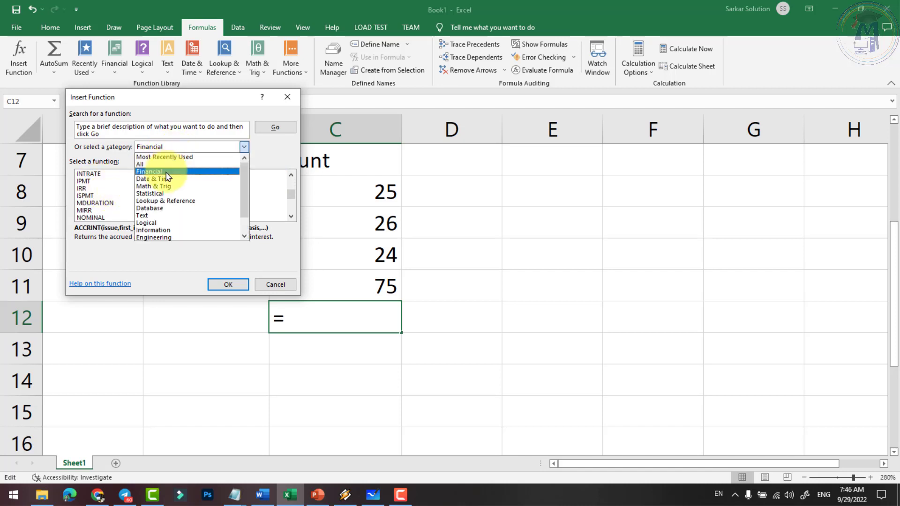
click(167, 178)
click(162, 148)
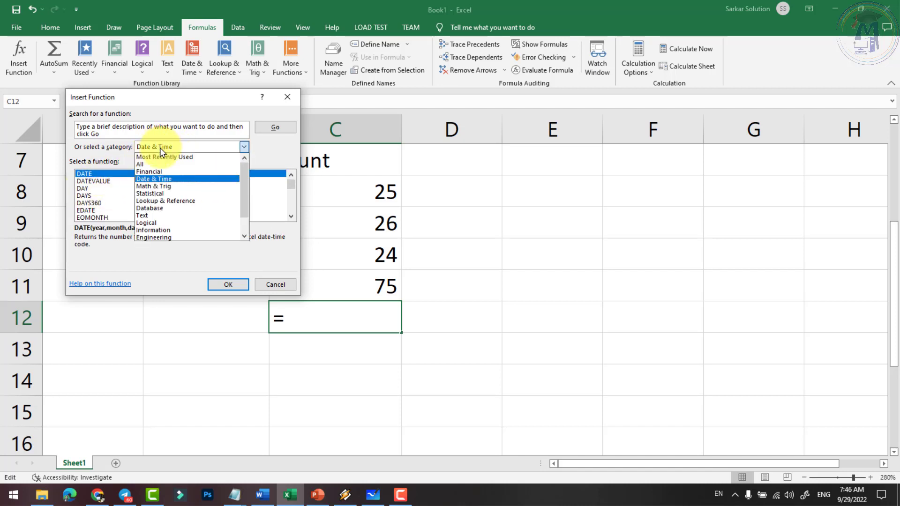
click(162, 187)
click(183, 147)
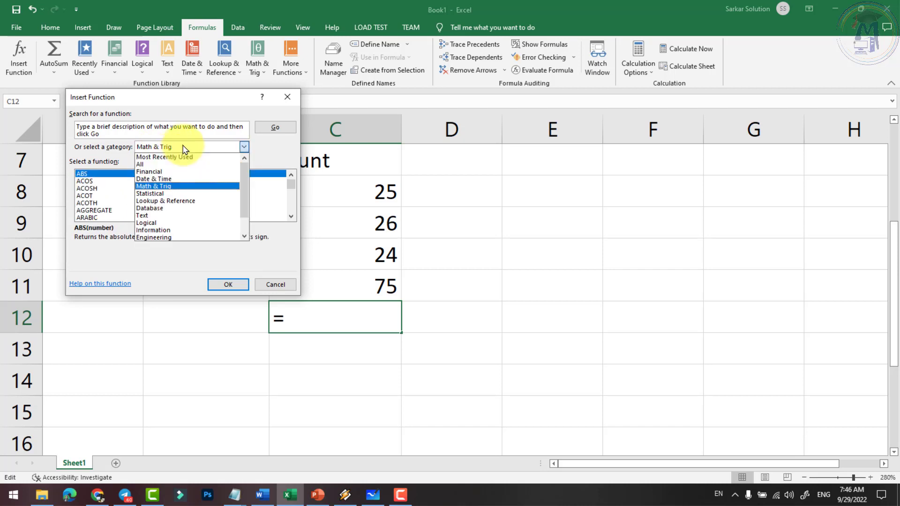
click(157, 194)
click(175, 148)
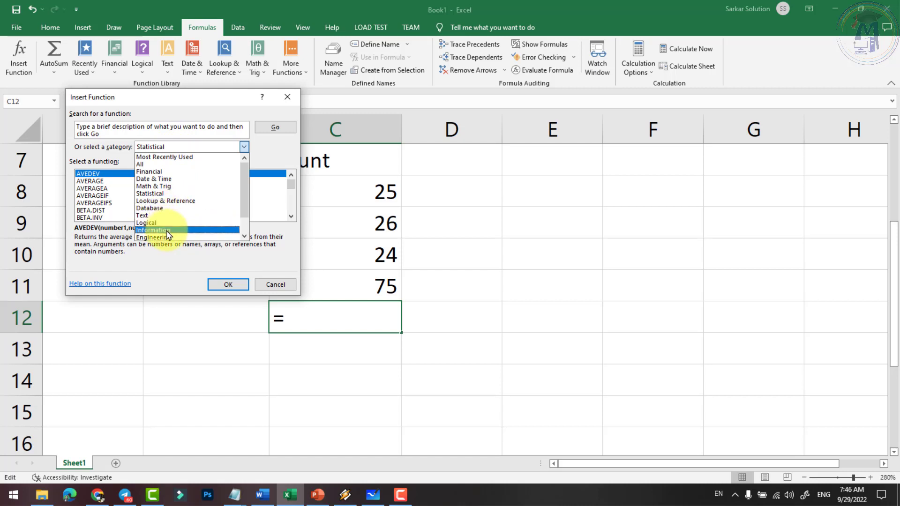
scroll(159, 225, down, 1)
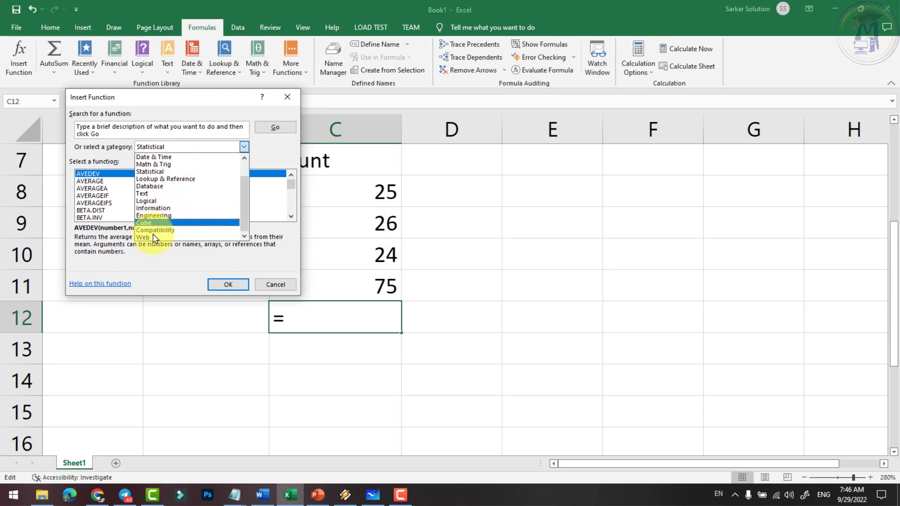
scroll(153, 231, up, 1)
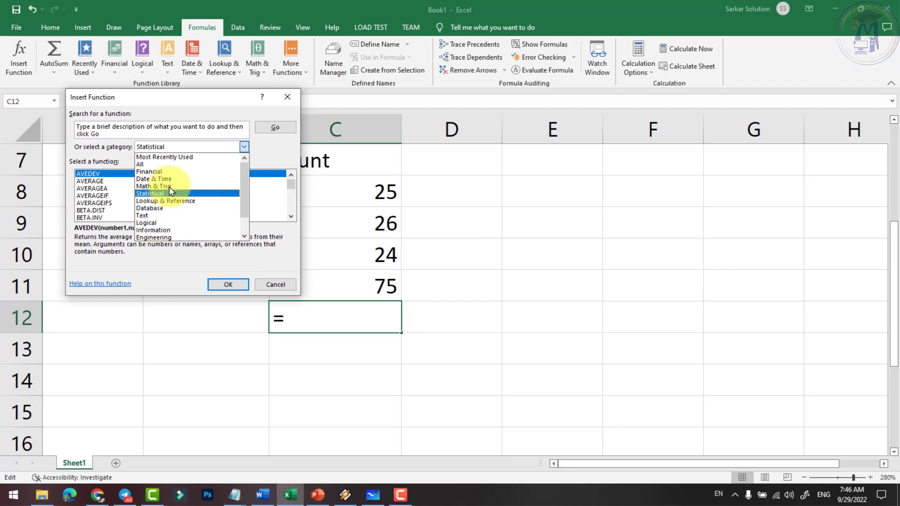
click(182, 150)
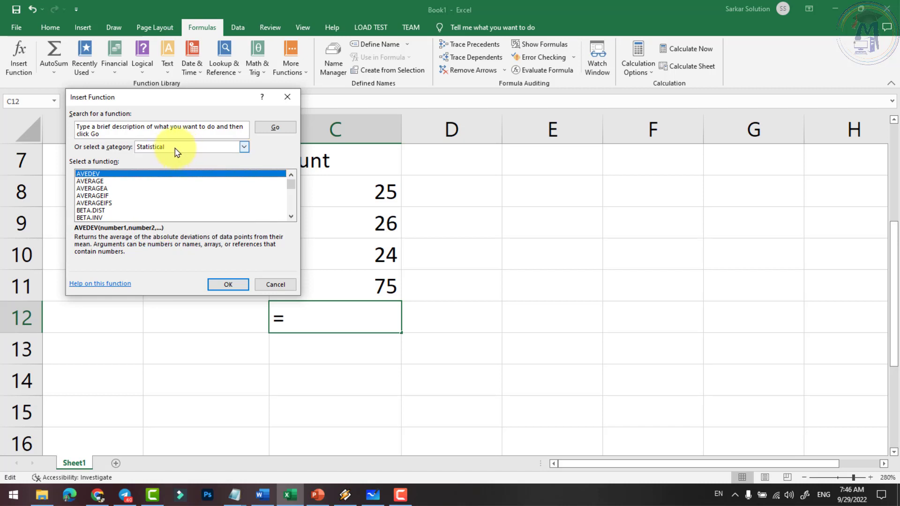
click(177, 148)
click(160, 164)
click(171, 147)
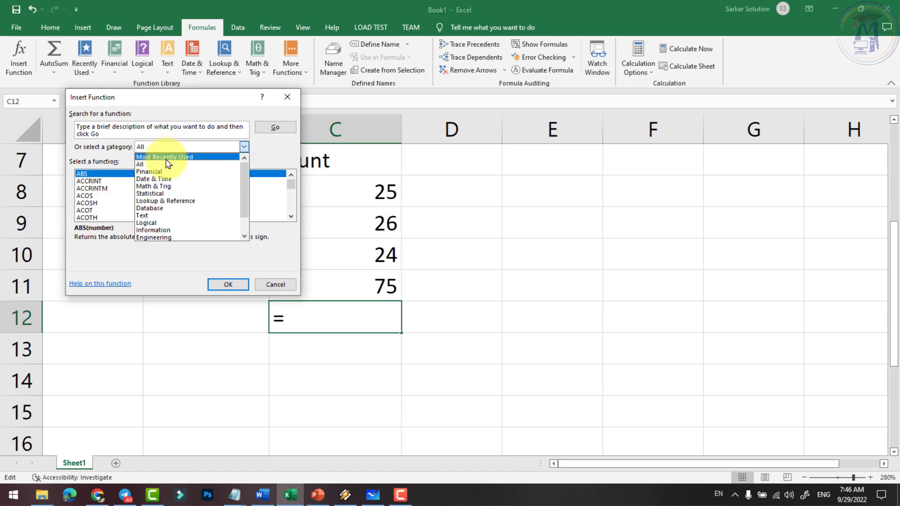
click(166, 158)
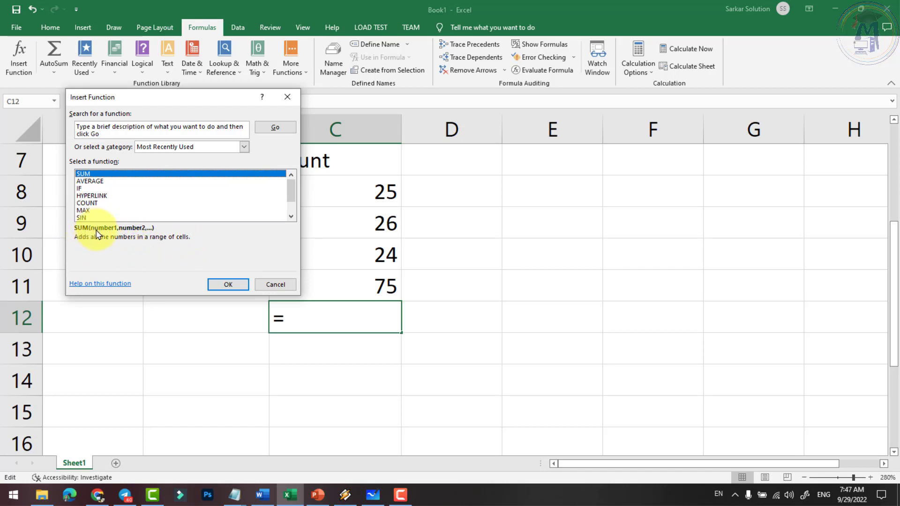
Insert SUM into C12 with Number1 as C8:C11, giving 150.
click(234, 286)
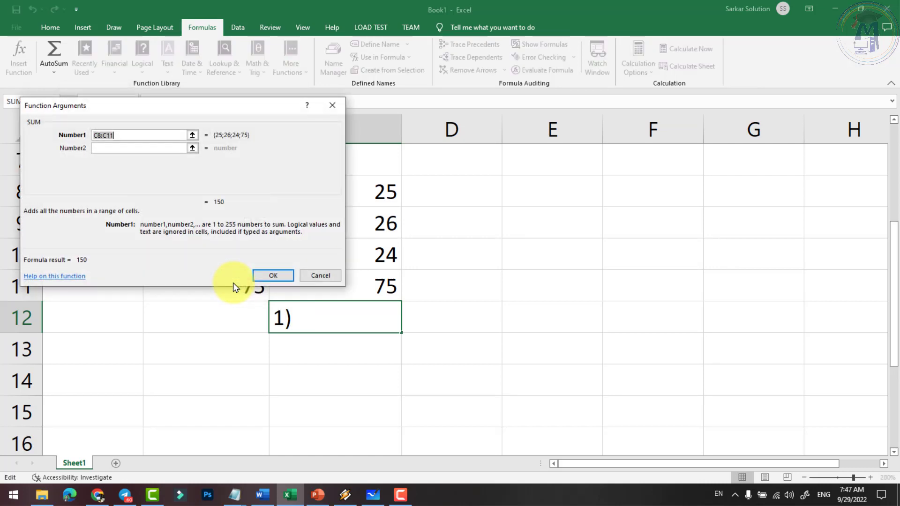
click(321, 274)
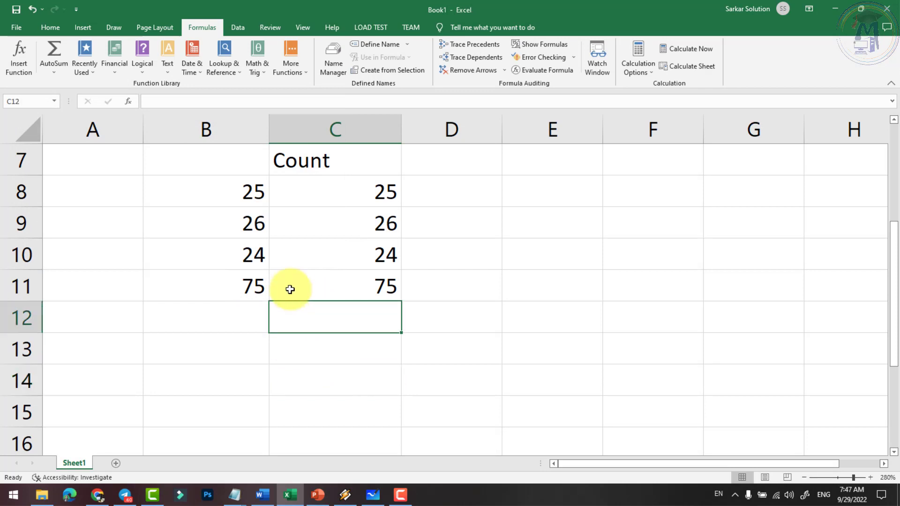
click(18, 69)
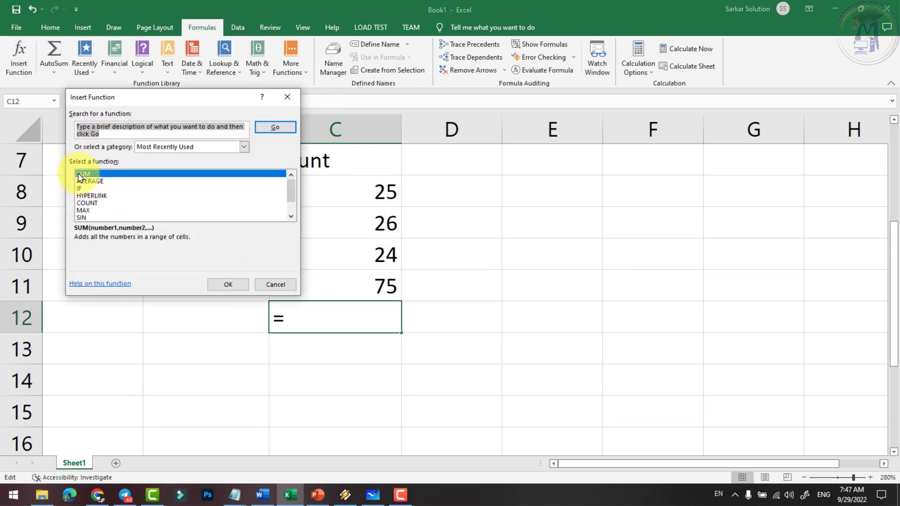
click(230, 284)
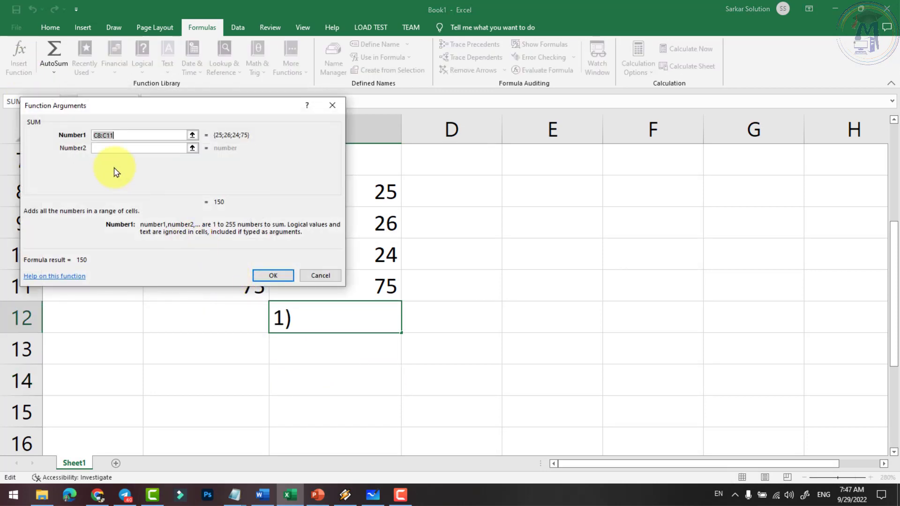
drag(219, 111, 677, 156)
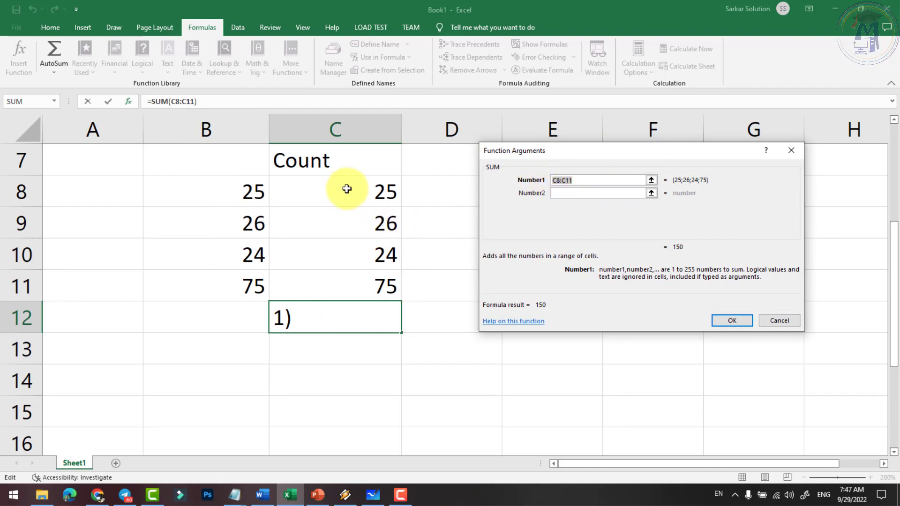
click(585, 181)
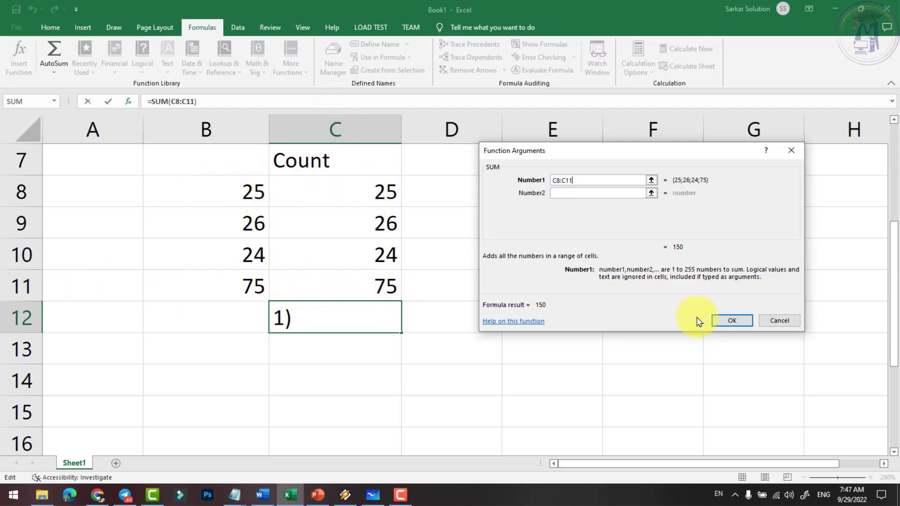
click(728, 322)
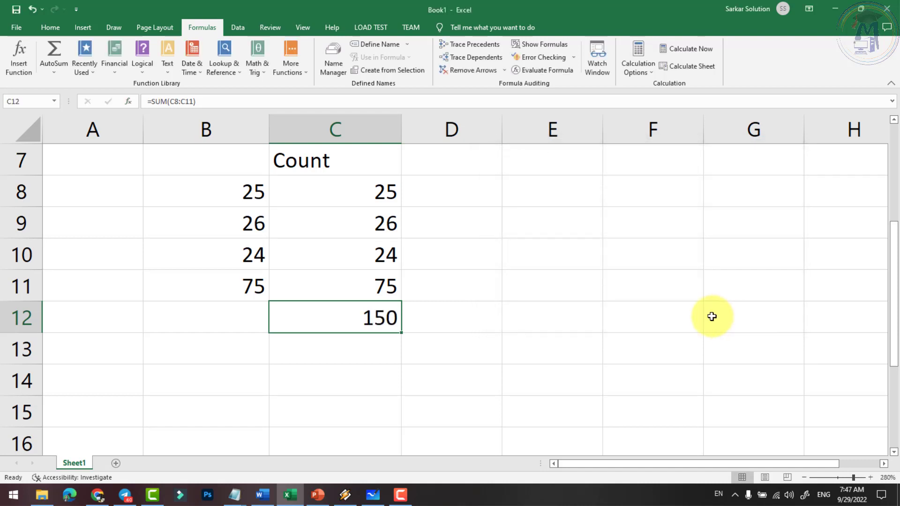
double_click(370, 323)
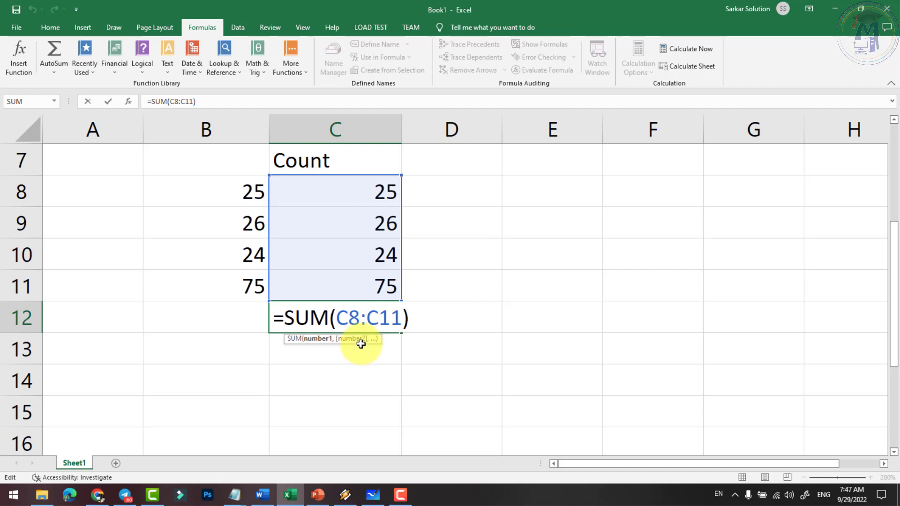
click(357, 337)
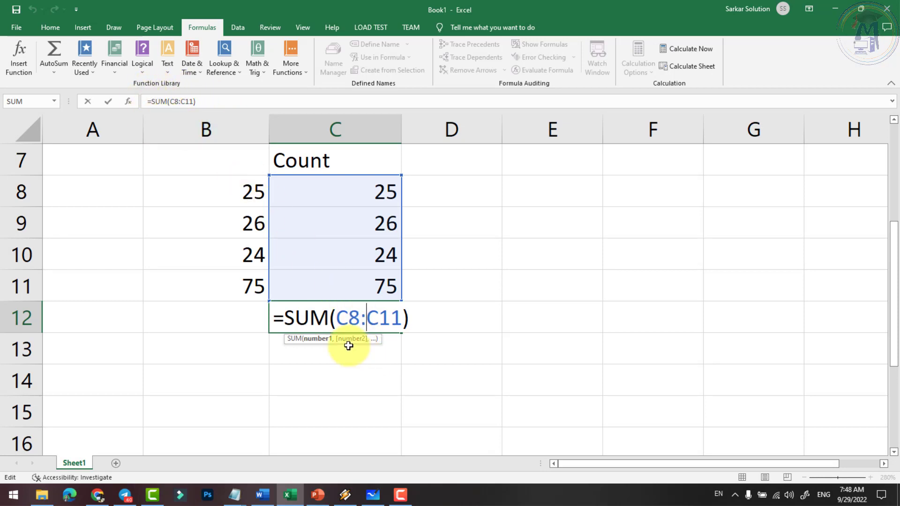
key(Return)
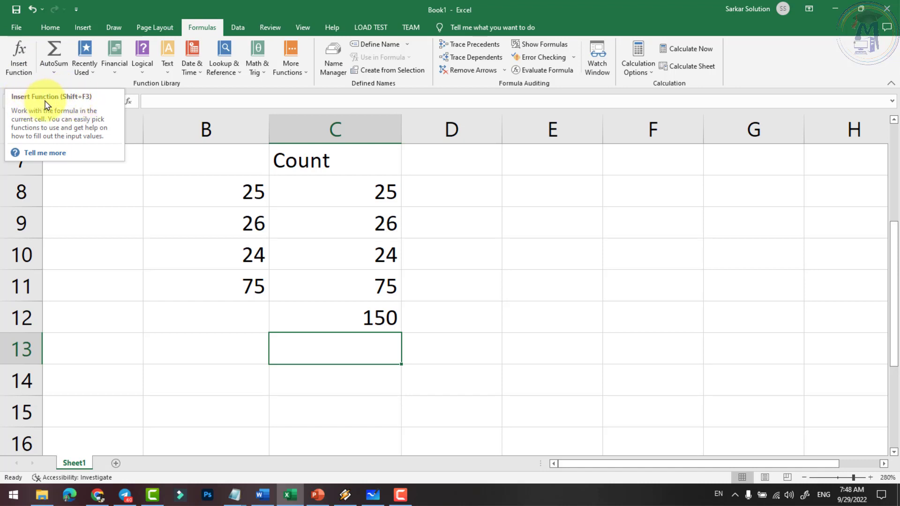
Try an AutoSum in D11, then cancel it so D11 stays empty.
click(462, 287)
click(53, 75)
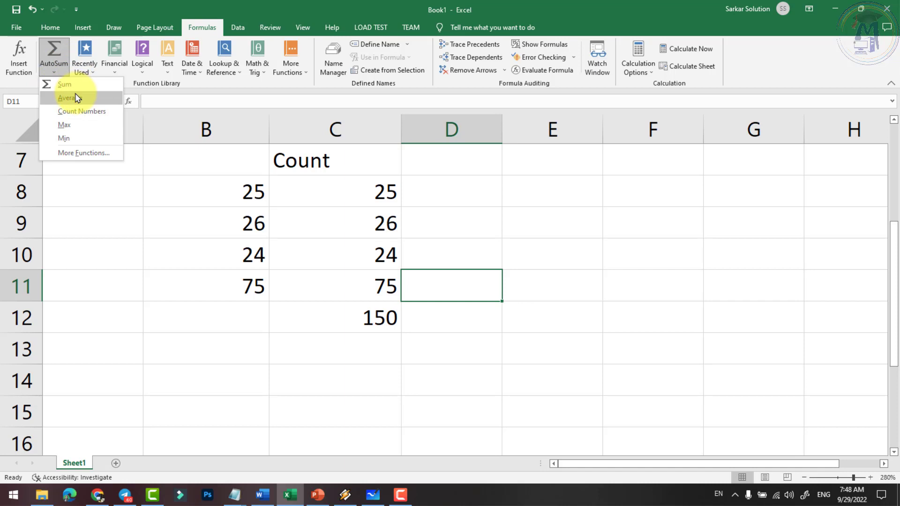
click(50, 26)
click(805, 45)
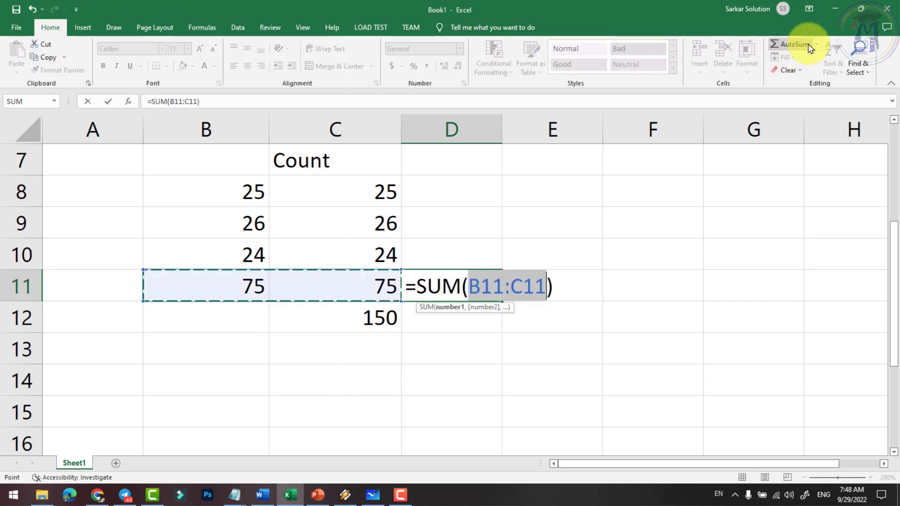
key(Escape)
click(816, 44)
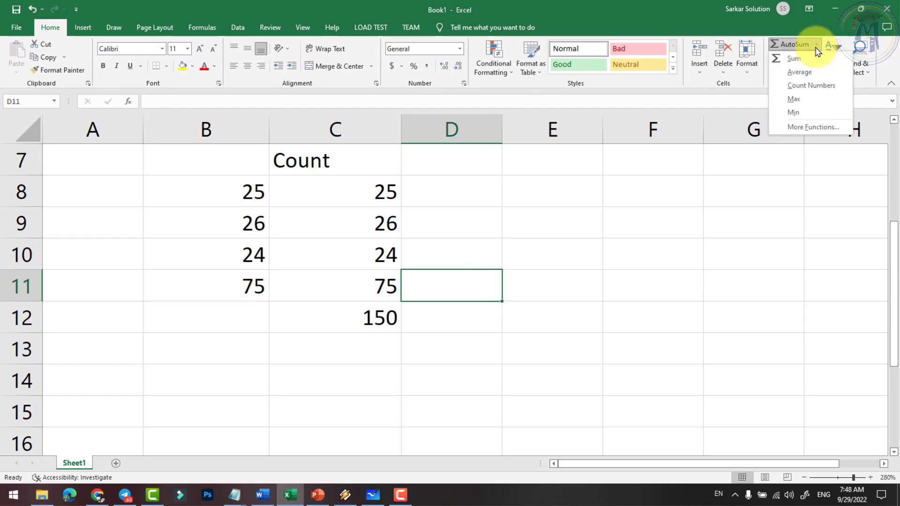
click(583, 328)
click(375, 351)
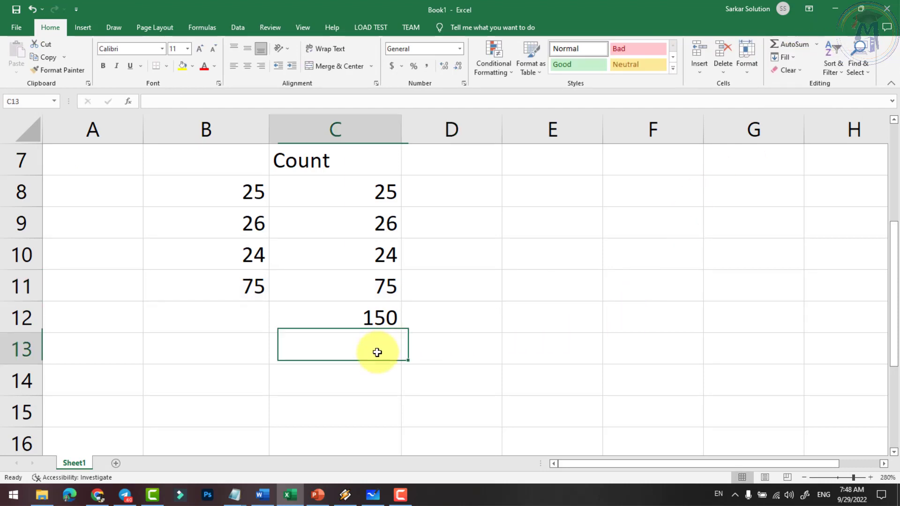
Browse the Function Library lists: AutoSum, Recently Used, Financial, Logical, Text, Date & Time, Lookup, Math & Trig, More.
click(202, 27)
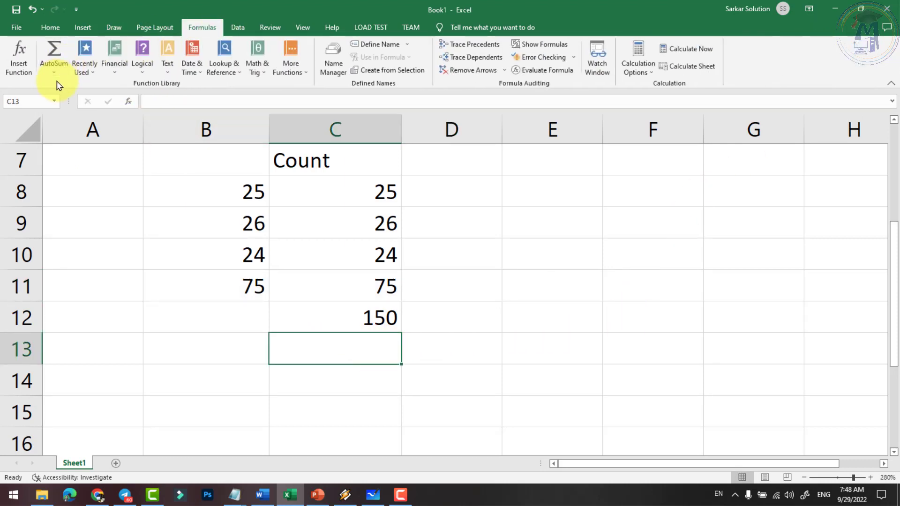
click(55, 70)
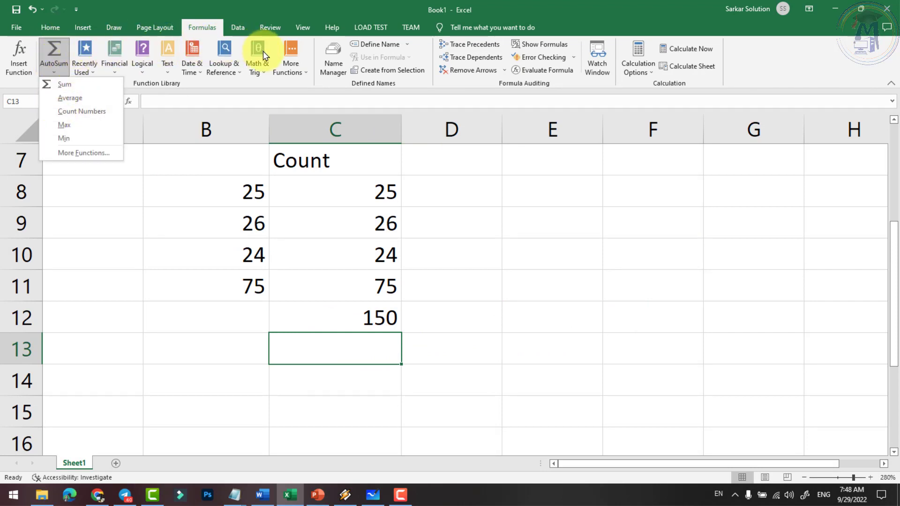
click(93, 73)
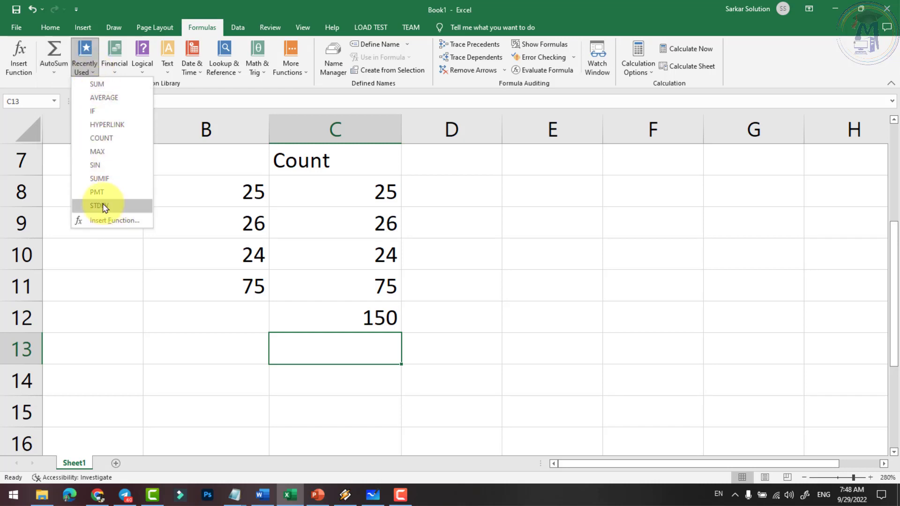
click(116, 71)
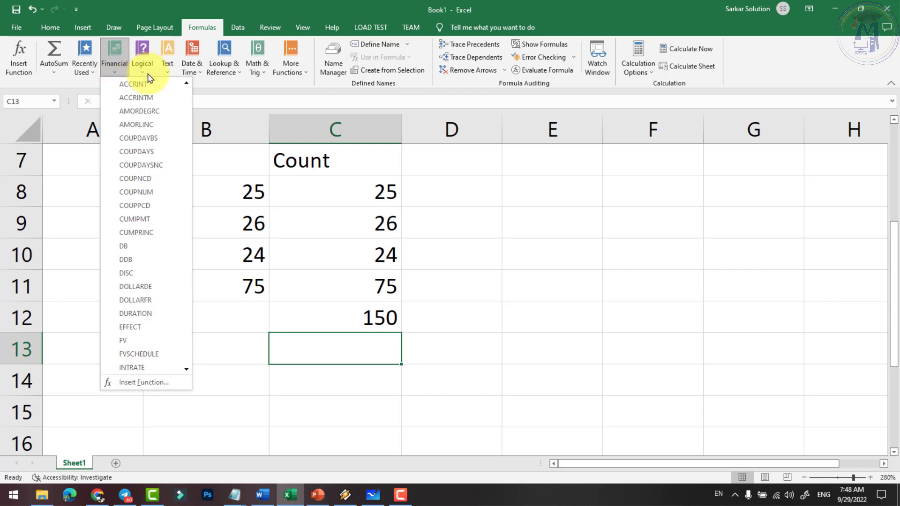
click(143, 73)
click(167, 74)
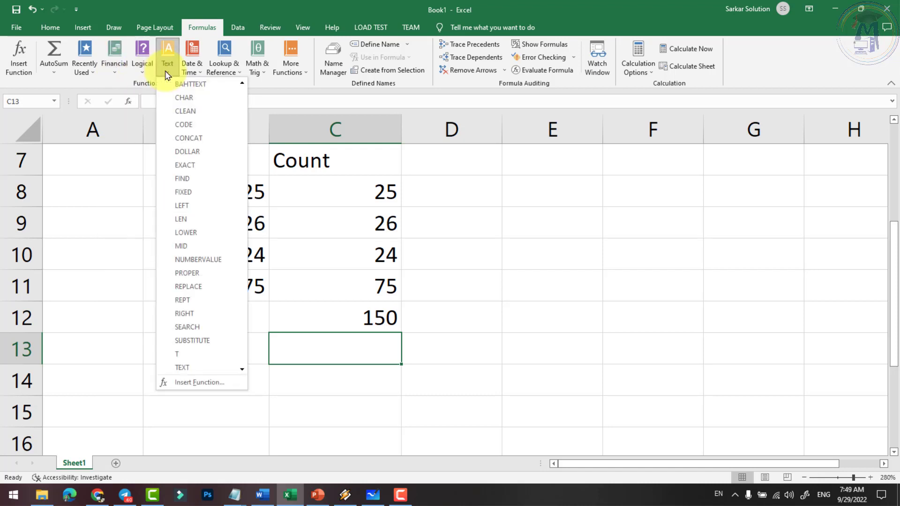
click(195, 74)
click(234, 74)
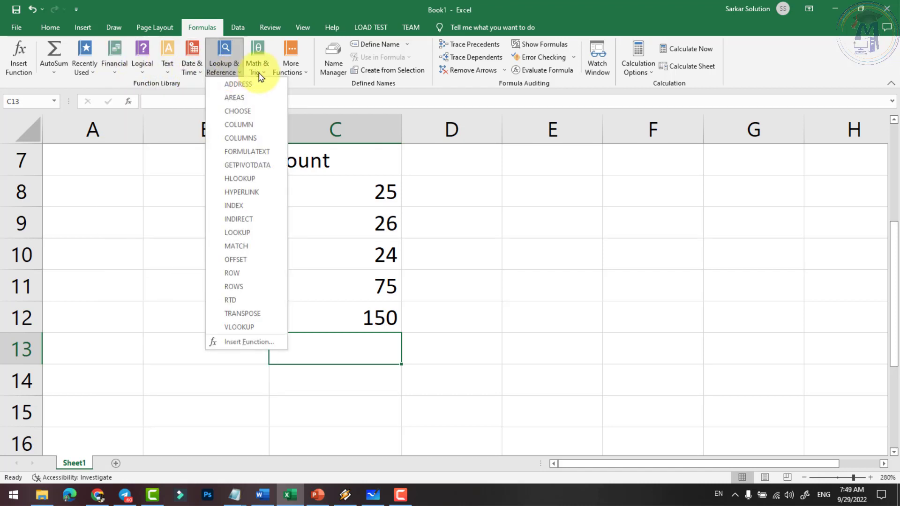
click(259, 73)
click(289, 71)
mouse_move(305, 84)
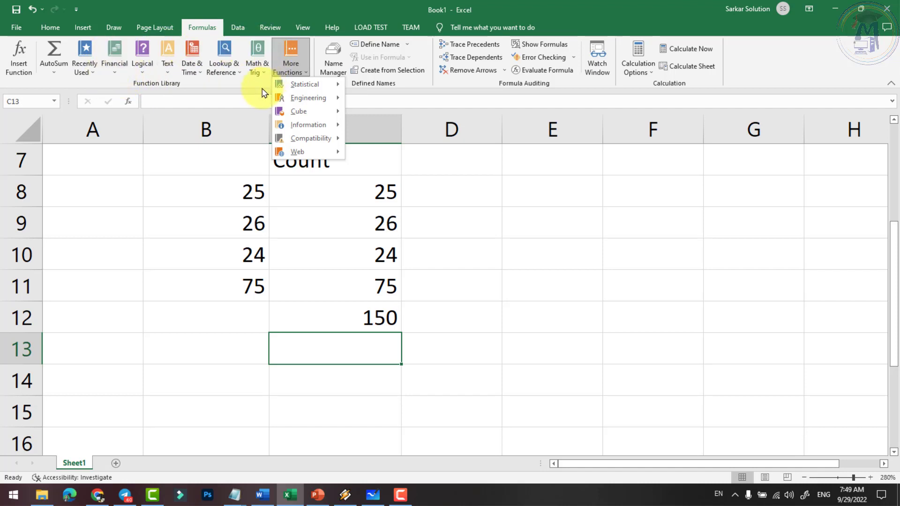
click(146, 85)
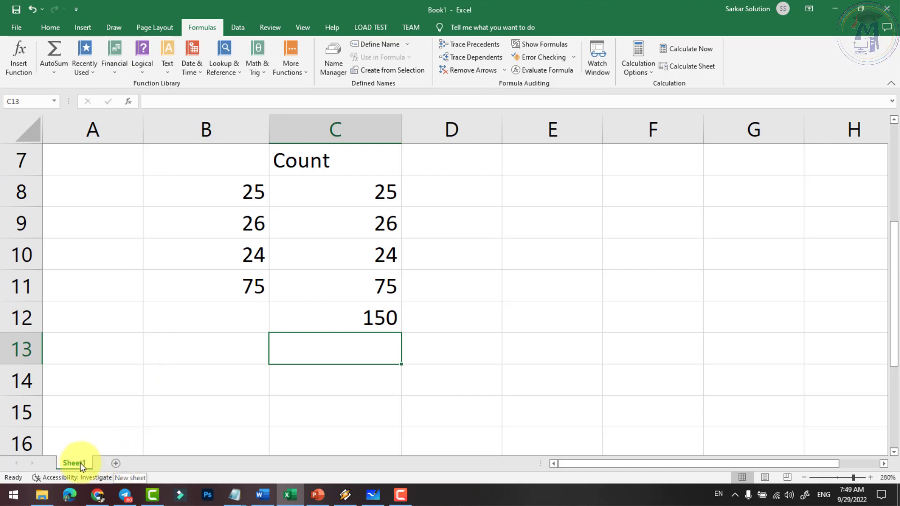
Add a new Sheet2 and enter the heading Category in cell A1.
click(116, 463)
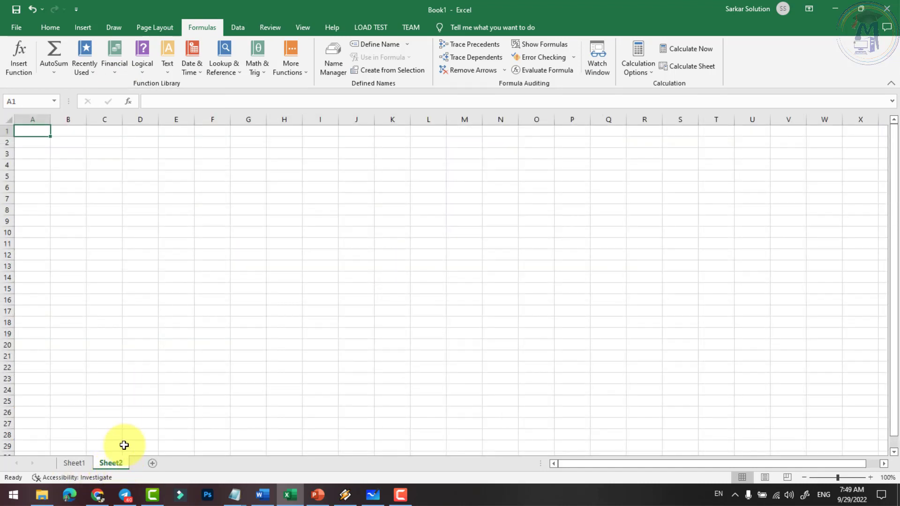
scroll(79, 155, up, 5)
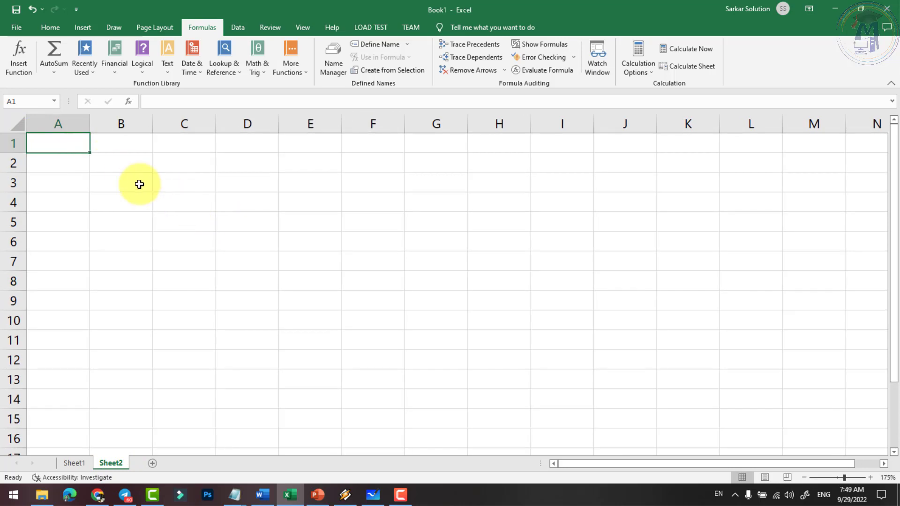
click(79, 167)
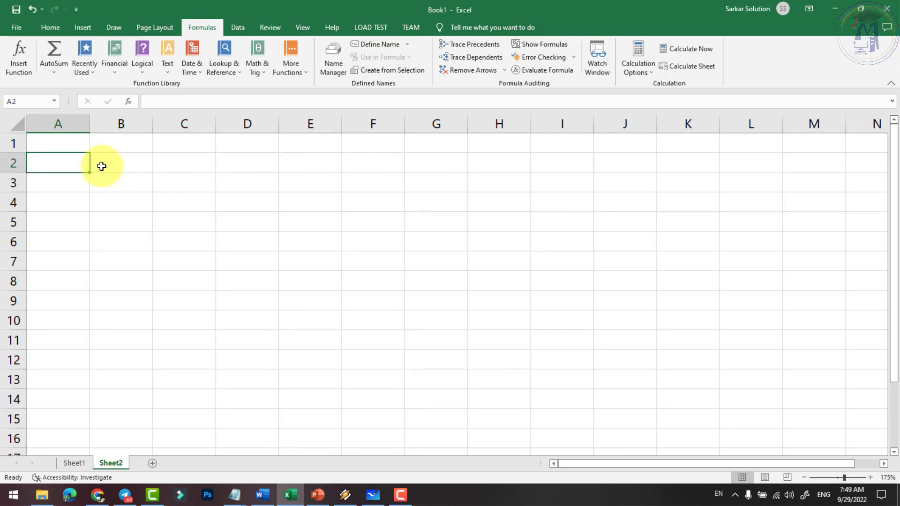
text(S)
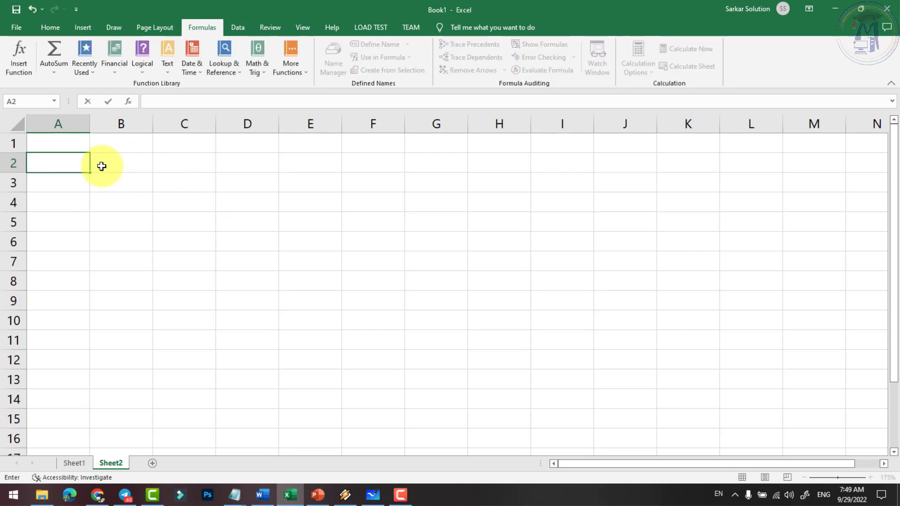
key(Up)
text(C)
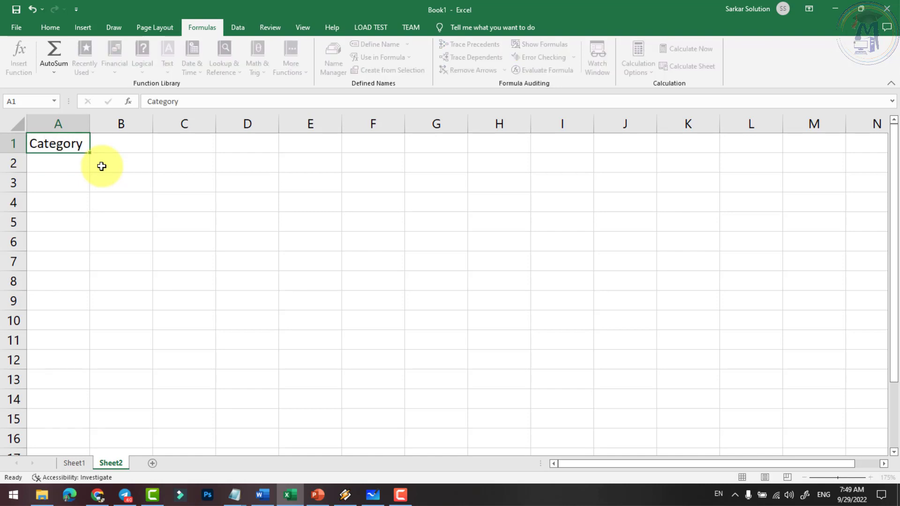
key(Tab)
key(Left)
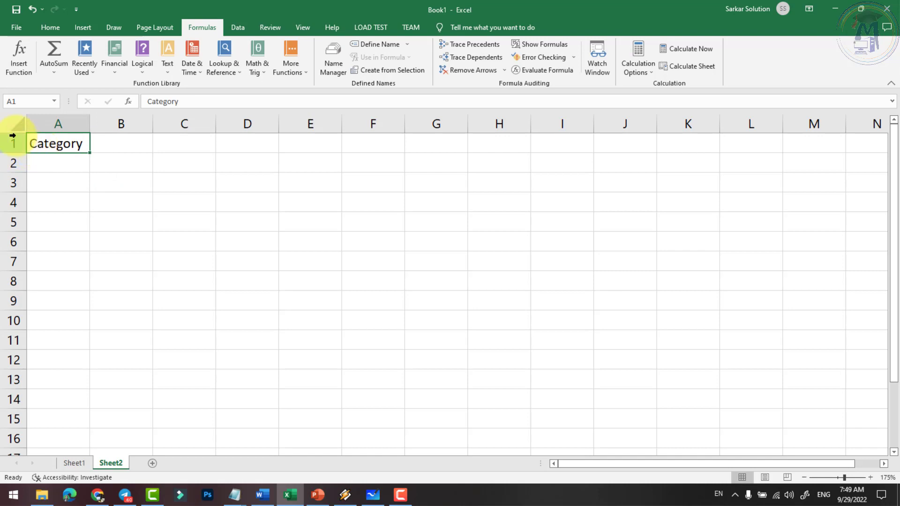
Insert a blank row above the Category heading so it moves to row 2.
right_click(13, 137)
click(64, 233)
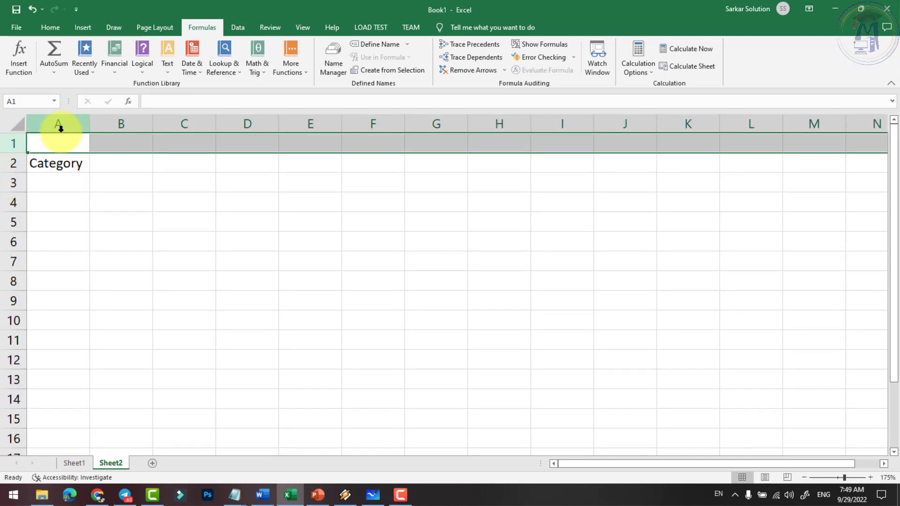
click(58, 124)
click(70, 143)
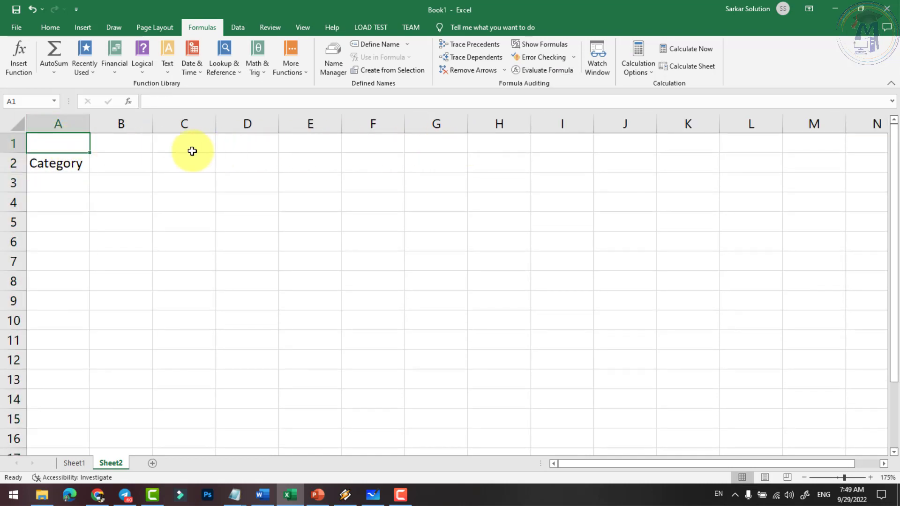
Enter the headings S.no, Function and Definition in B2:D2.
click(124, 165)
text(S.no)
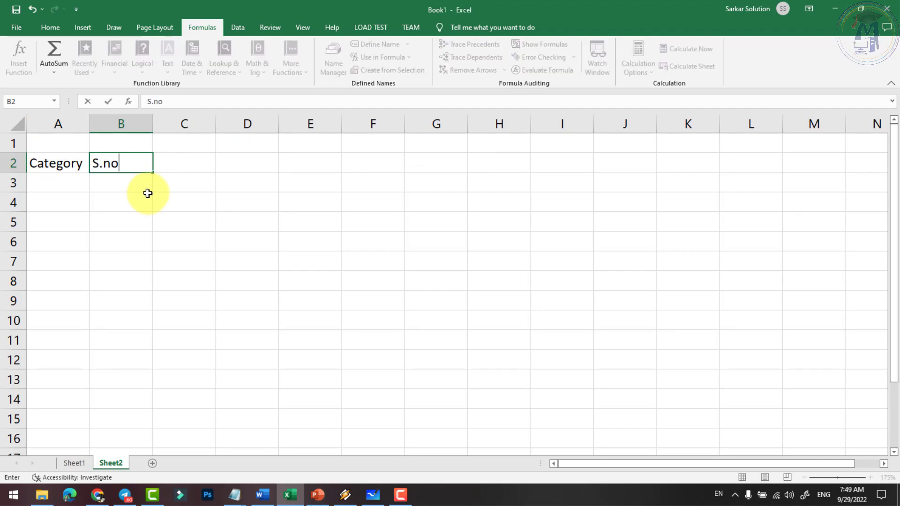
key(Tab)
text(Func)
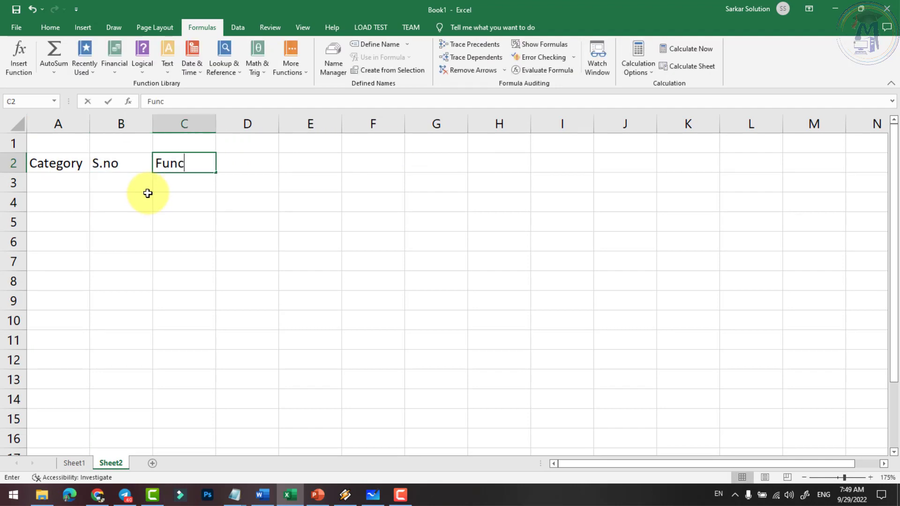
text(tion)
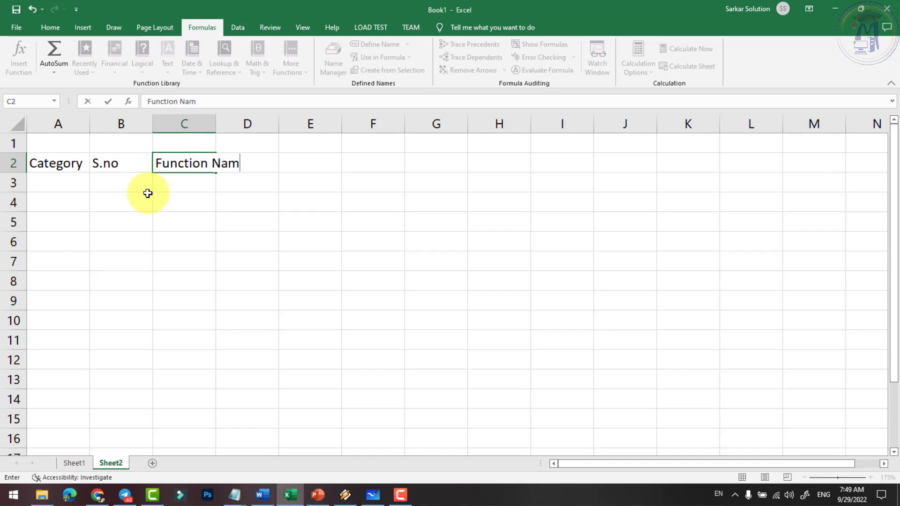
key(Return)
key(Up)
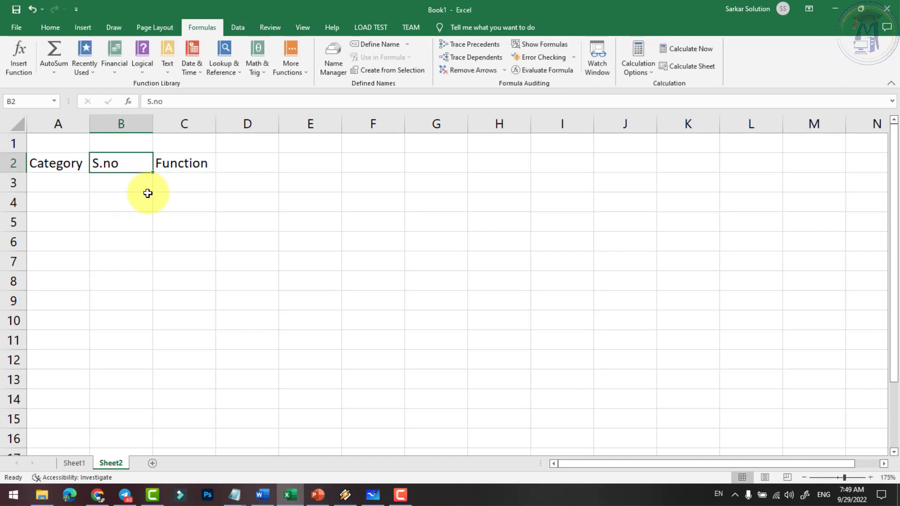
key(Right)
key(Right)
text(Defi)
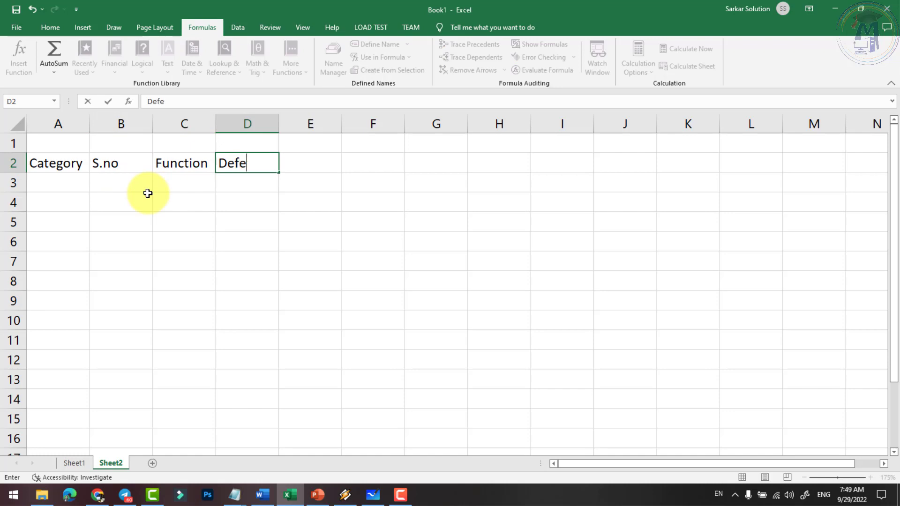
text(nitio)
key(Return)
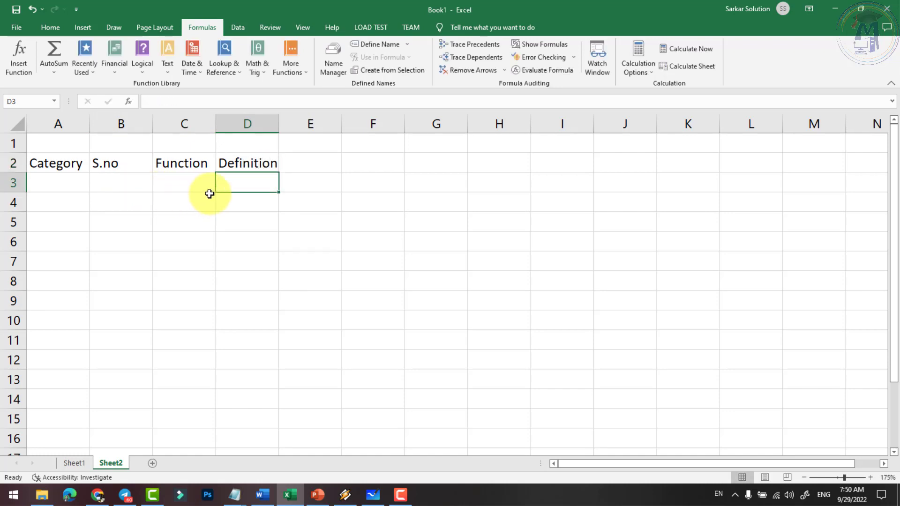
click(323, 166)
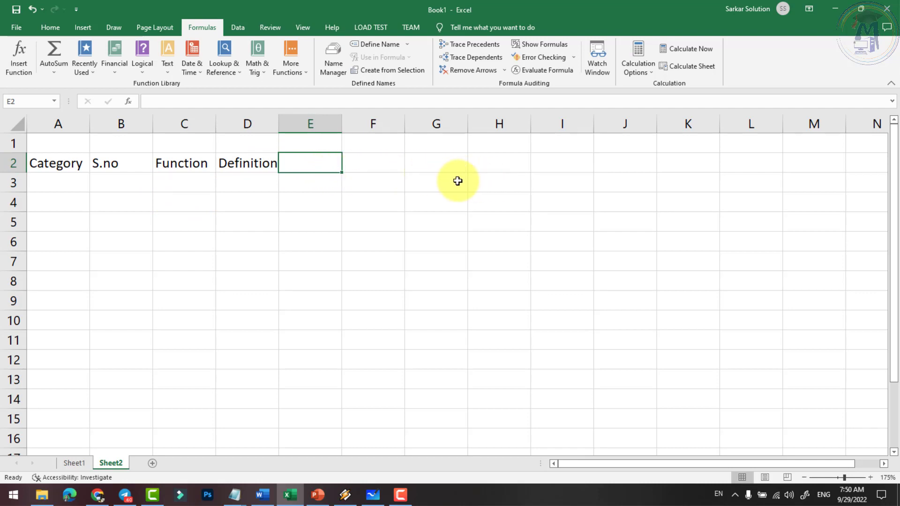
Merge and centre E2:K2 and label it Working.
drag(328, 163, 689, 154)
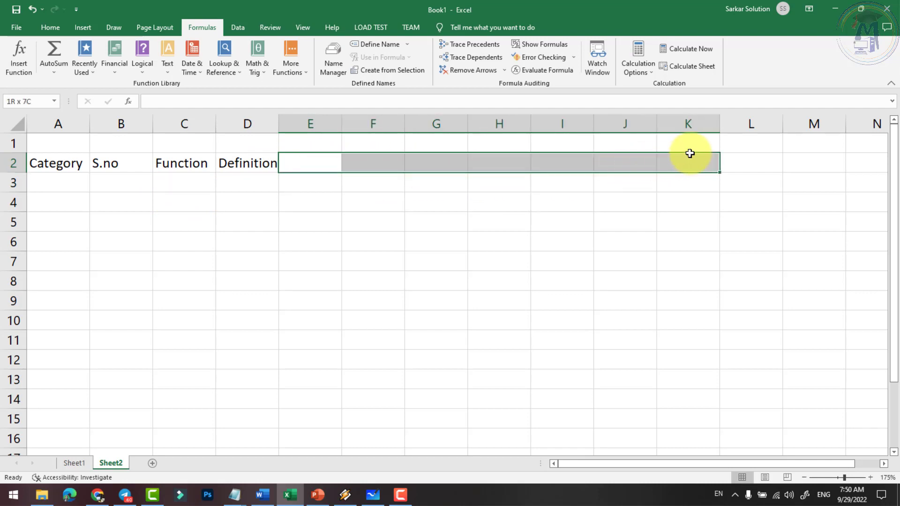
click(50, 27)
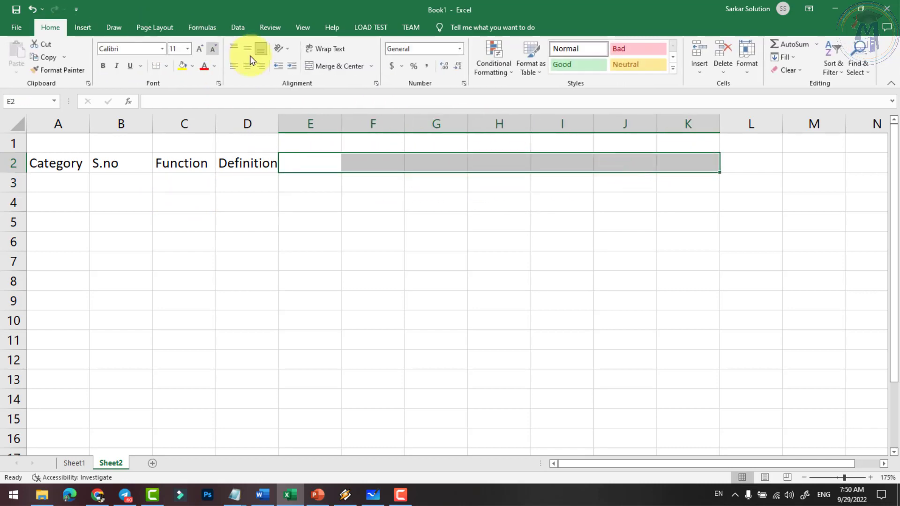
click(330, 66)
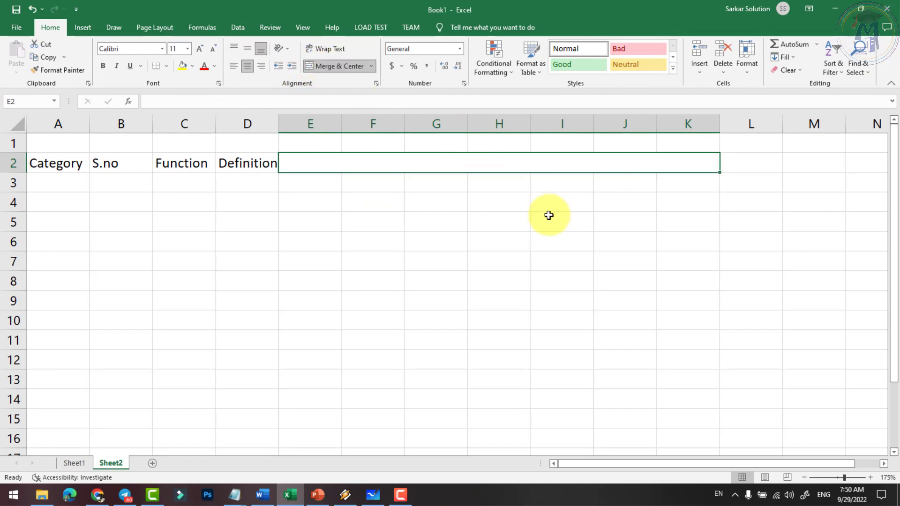
text(Working)
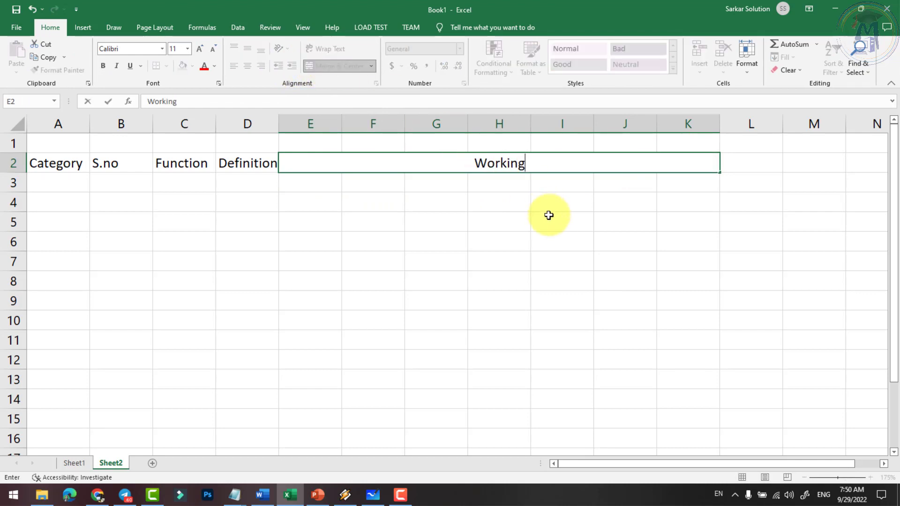
key(Return)
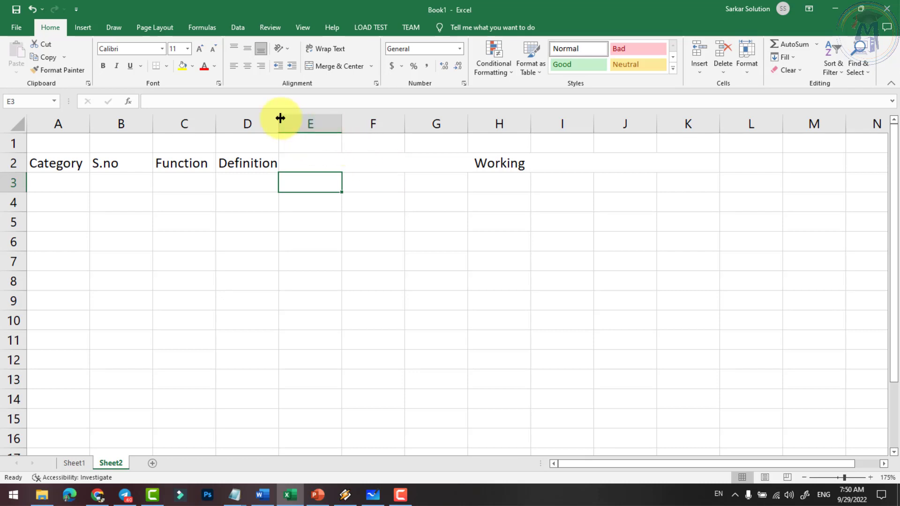
Widen columns D and C, then make A2:K2 bold, yellow-filled and fully bordered.
drag(279, 120, 302, 120)
drag(215, 120, 224, 121)
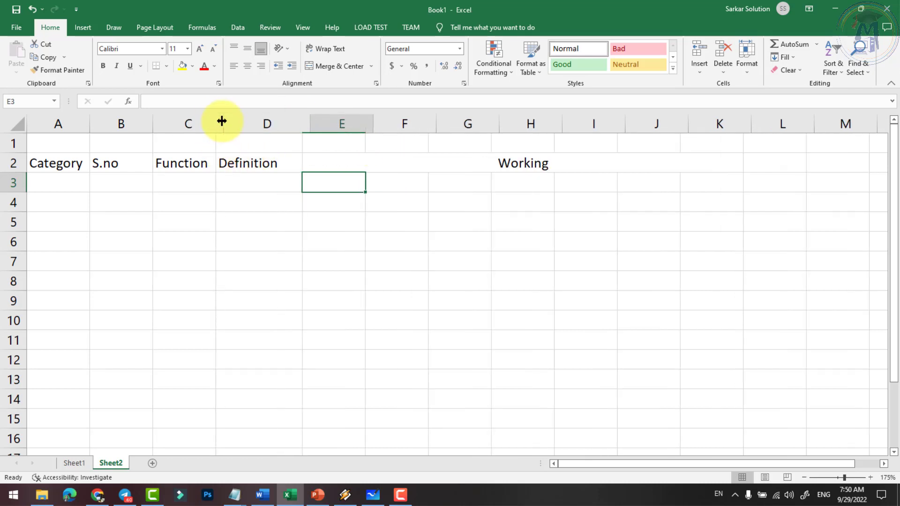
click(157, 175)
drag(60, 164, 469, 162)
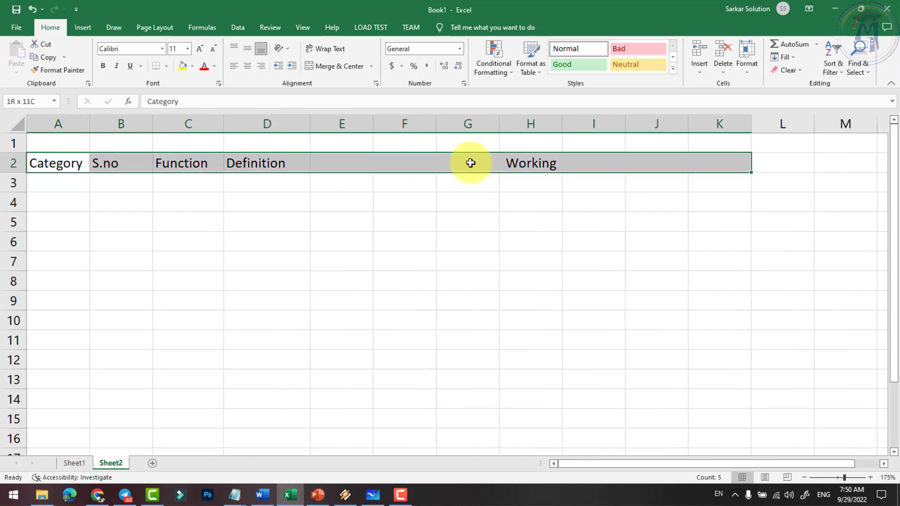
click(103, 66)
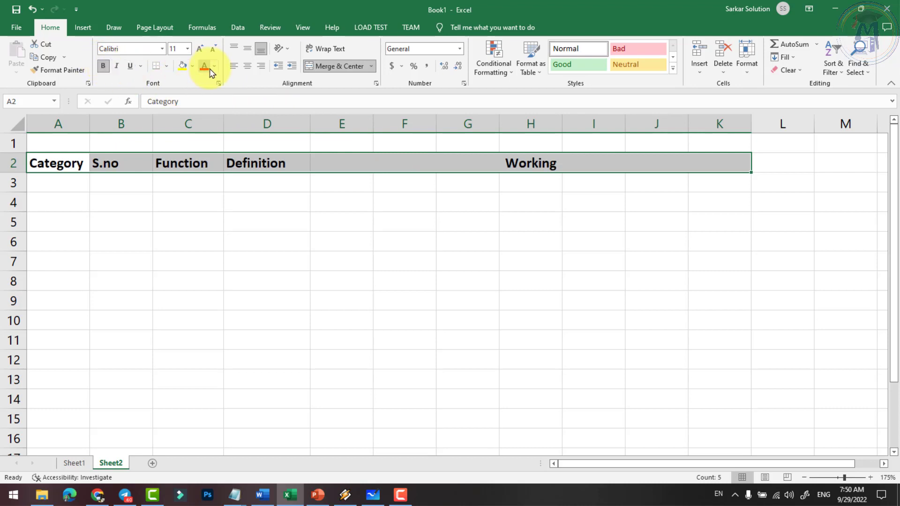
click(192, 66)
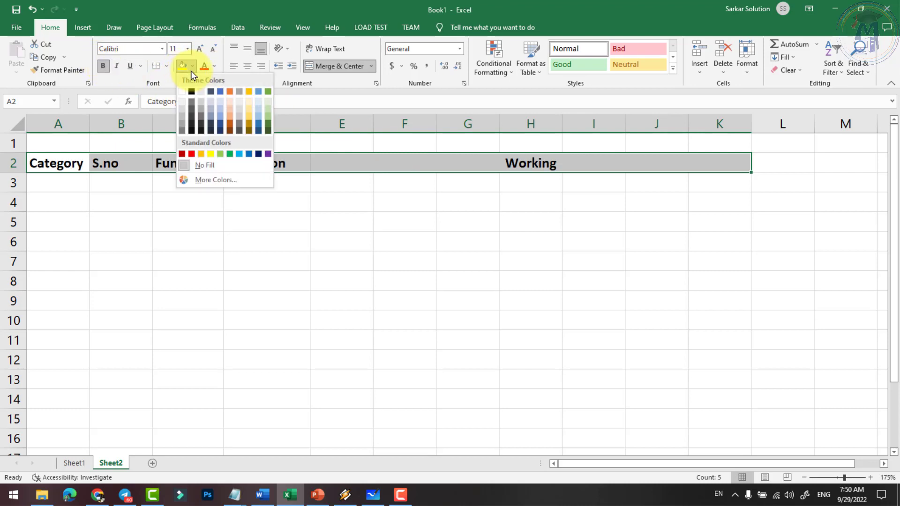
click(204, 155)
click(167, 70)
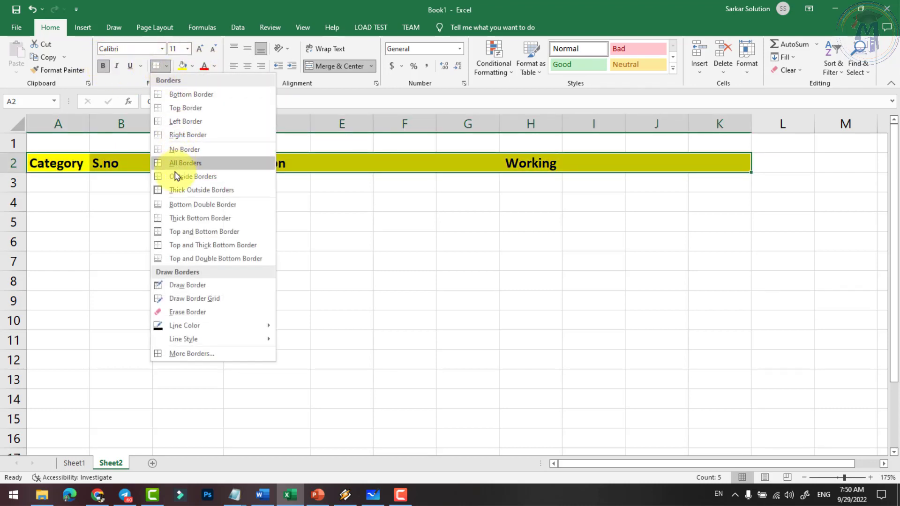
click(178, 160)
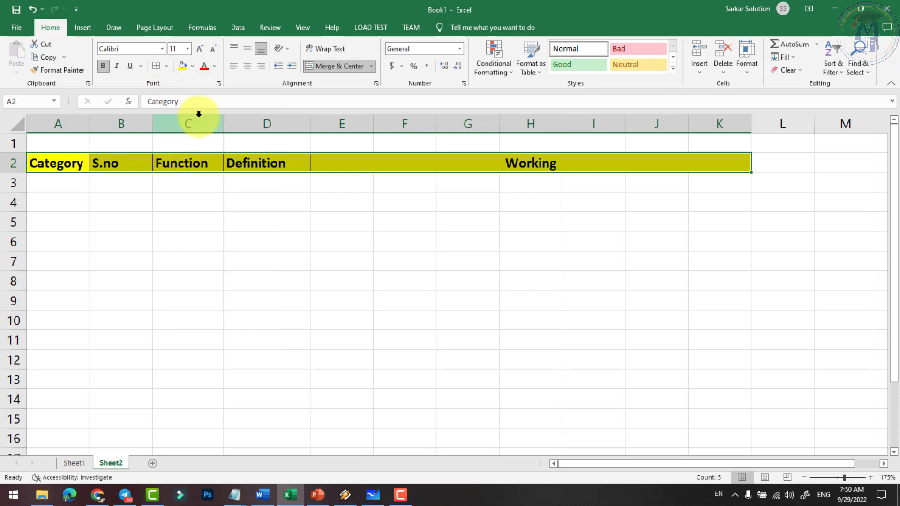
click(212, 199)
click(66, 181)
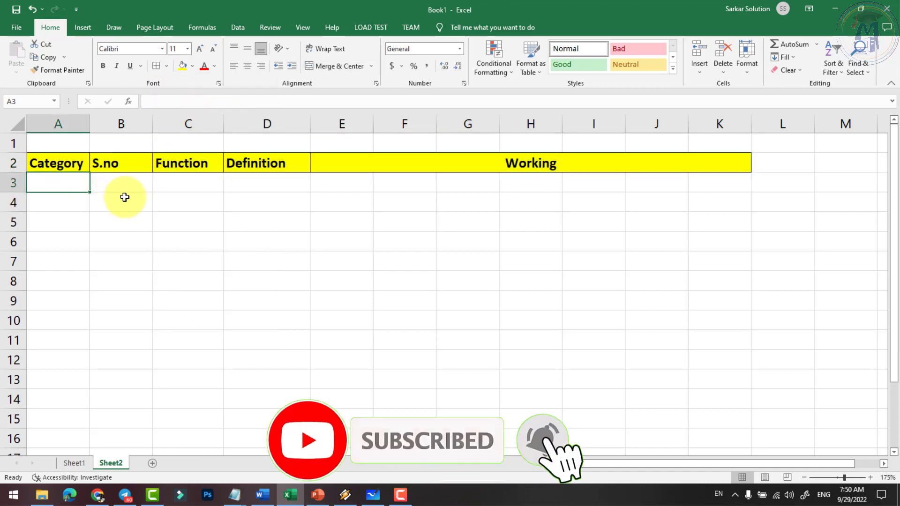
Number the S.no column 1 to 5 in B3:B7.
click(146, 185)
text(1)
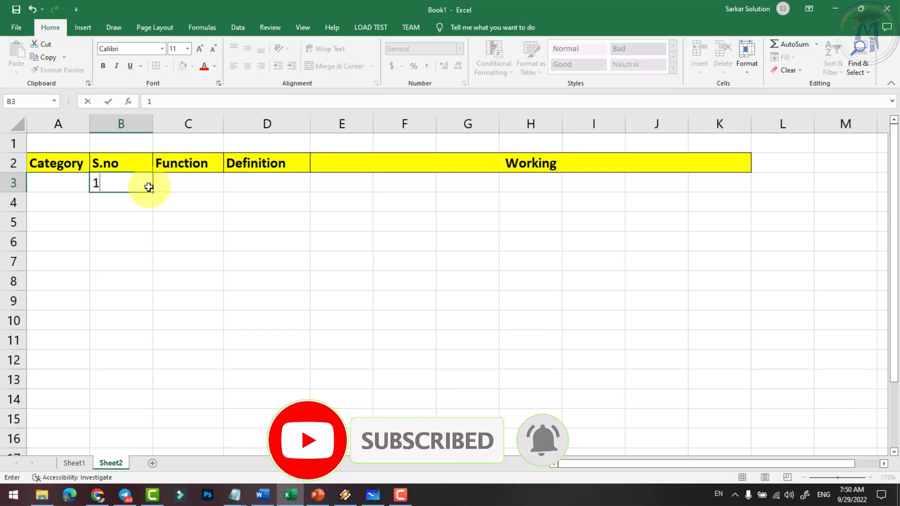
click(188, 220)
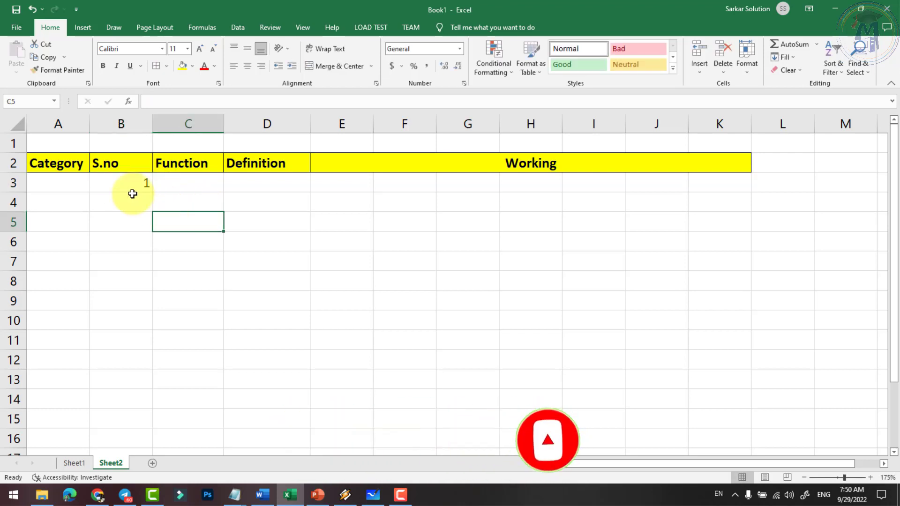
click(134, 186)
click(126, 200)
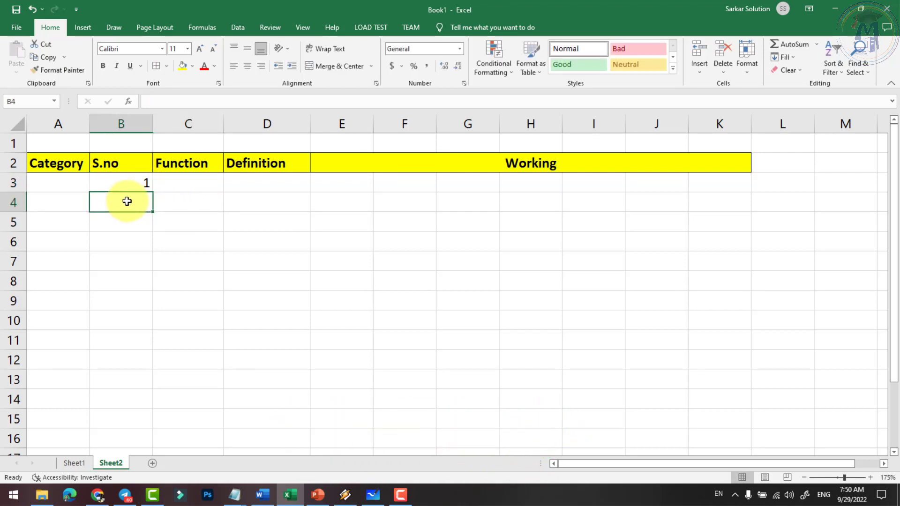
text(2)
key(Return)
text(3)
key(Return)
text(4)
key(Return)
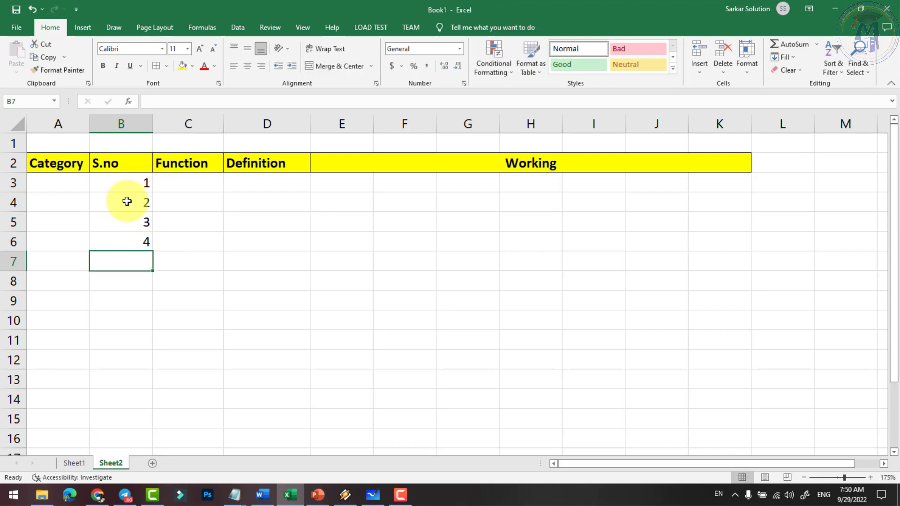
text(5)
key(Return)
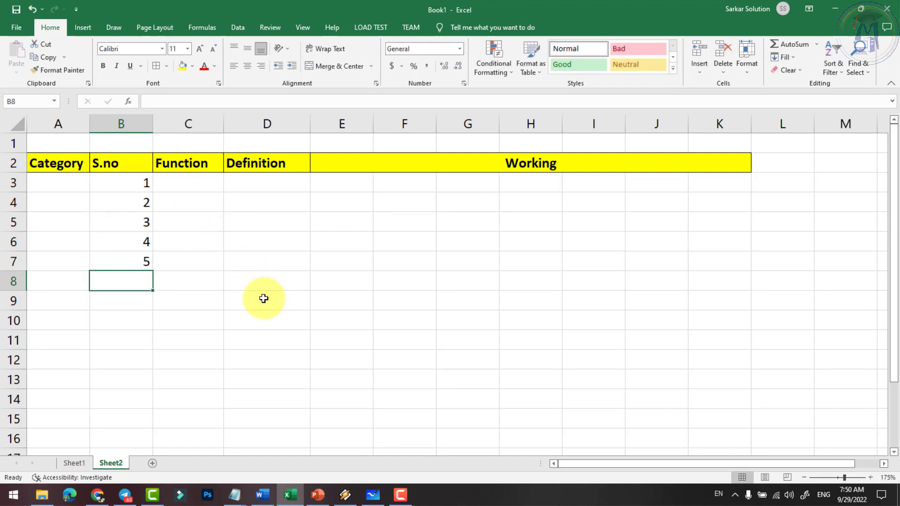
Merge A3:A7 as 'Basic' and centre column A horizontally and vertically.
click(229, 281)
drag(54, 184, 64, 259)
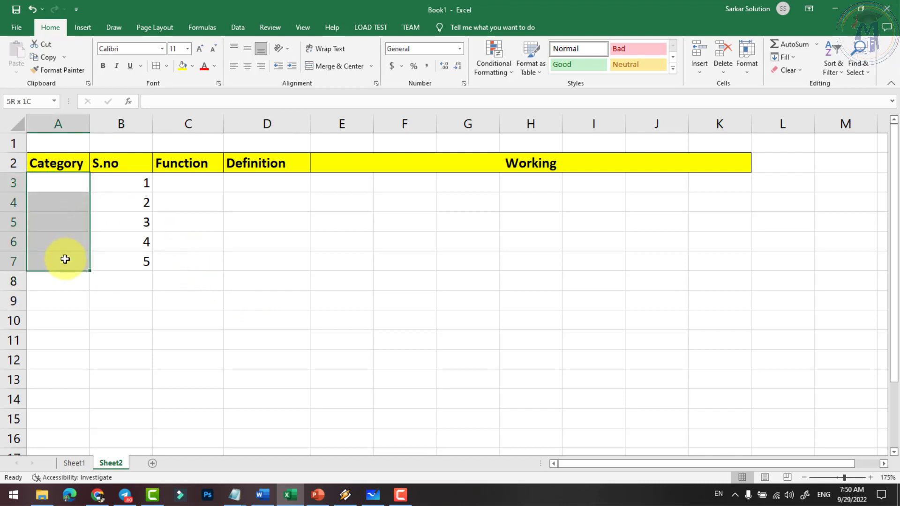
click(330, 66)
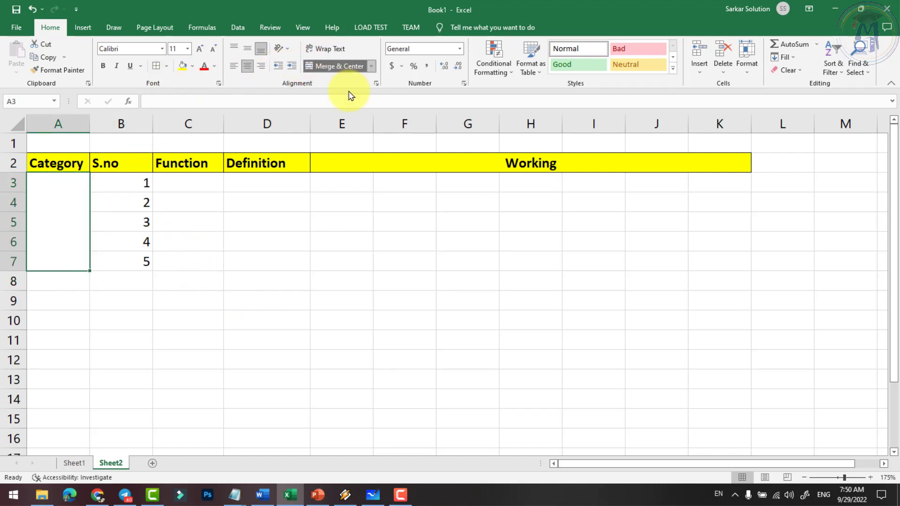
text(Basic)
key(Return)
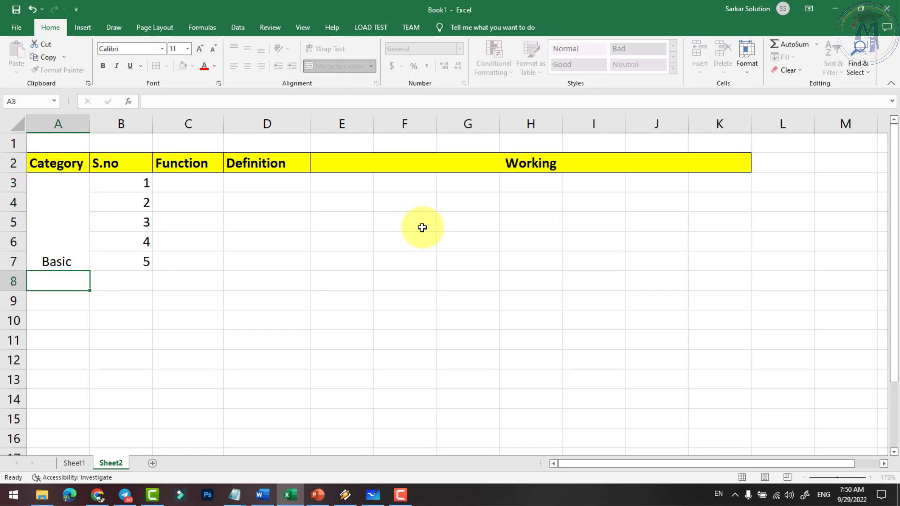
click(64, 123)
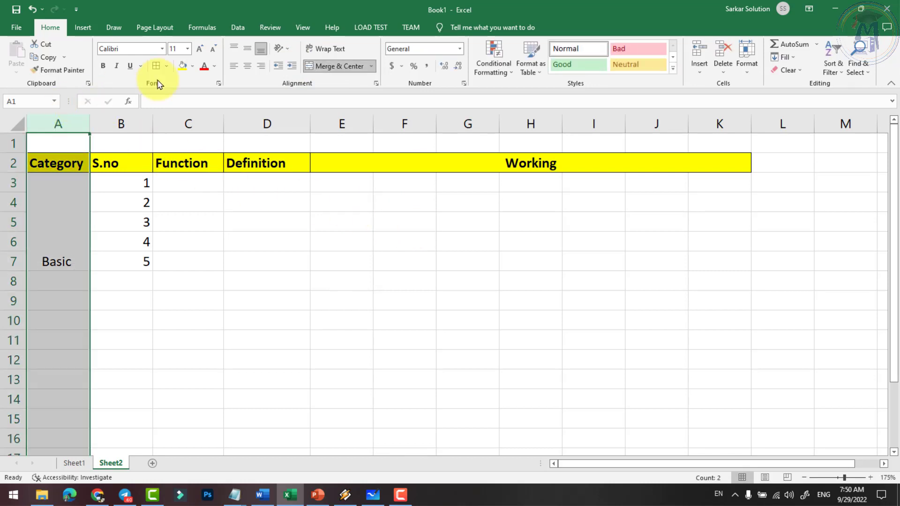
click(249, 70)
click(247, 48)
click(253, 222)
click(149, 202)
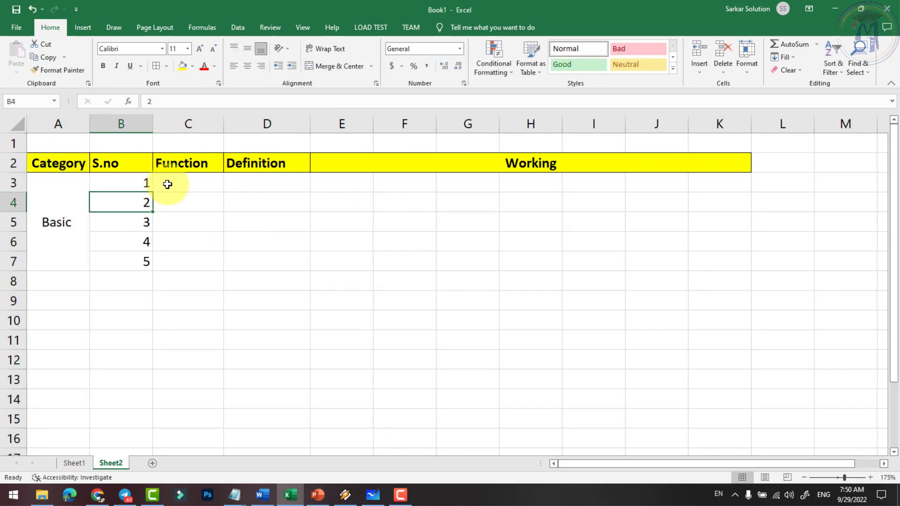
List Sum, Count, Average, Max and Min down C3:C7.
ctrl+scroll(173, 188, up, 3)
click(185, 203)
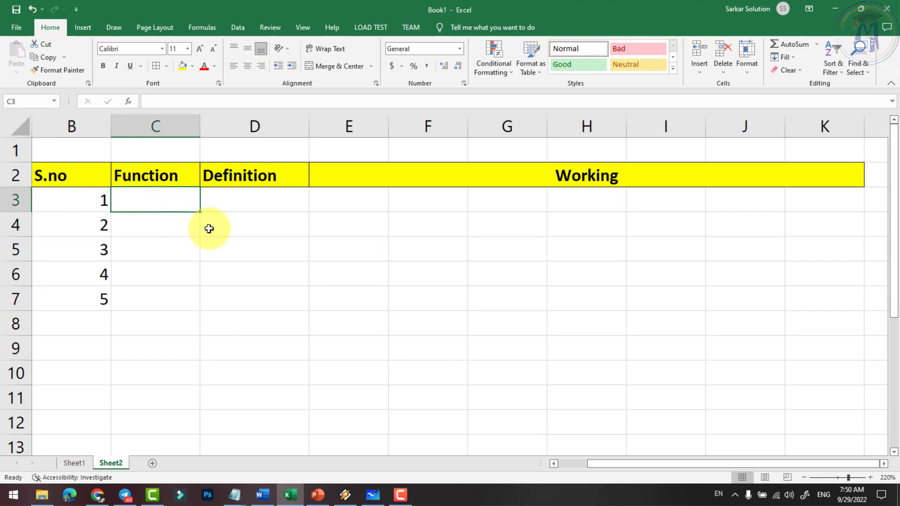
text(Sum)
key(Return)
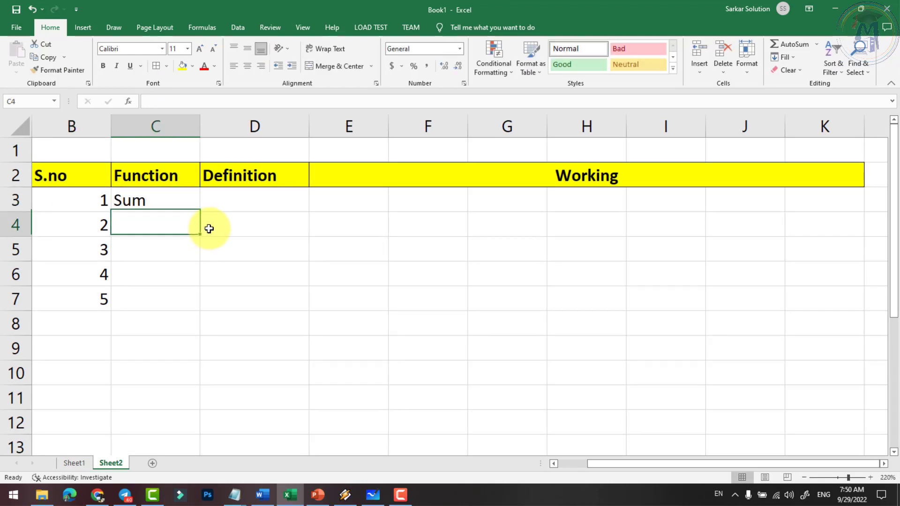
text(Count)
key(Return)
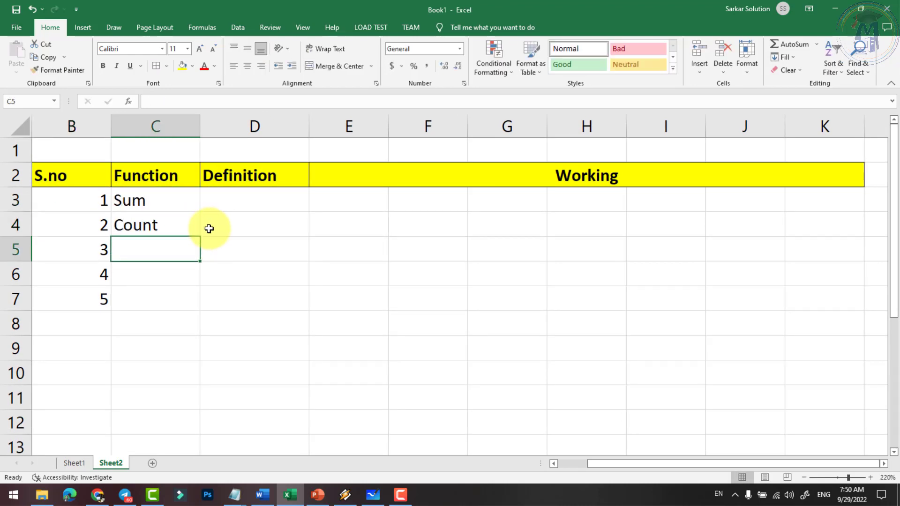
text(Average)
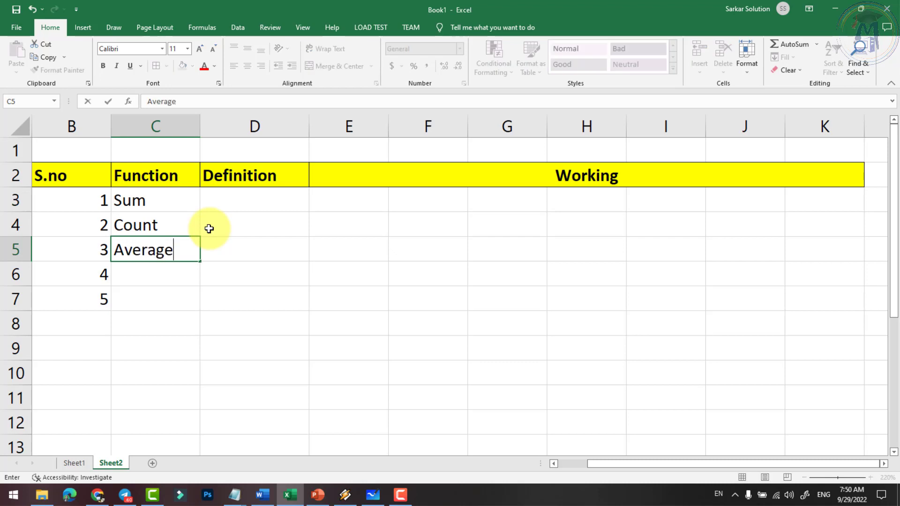
key(Return)
text(Max)
key(Return)
text(Min)
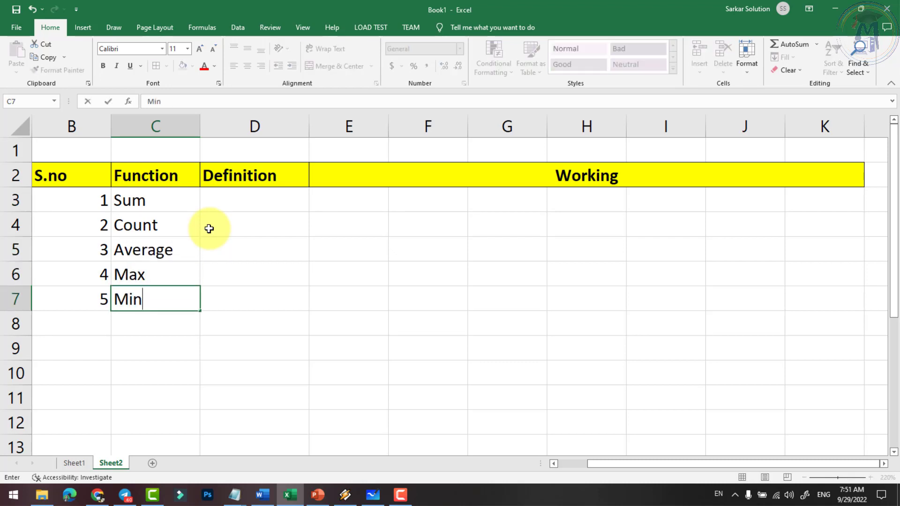
key(Return)
Look over the AutoSum function list on the Formulas tab without inserting anything.
click(202, 27)
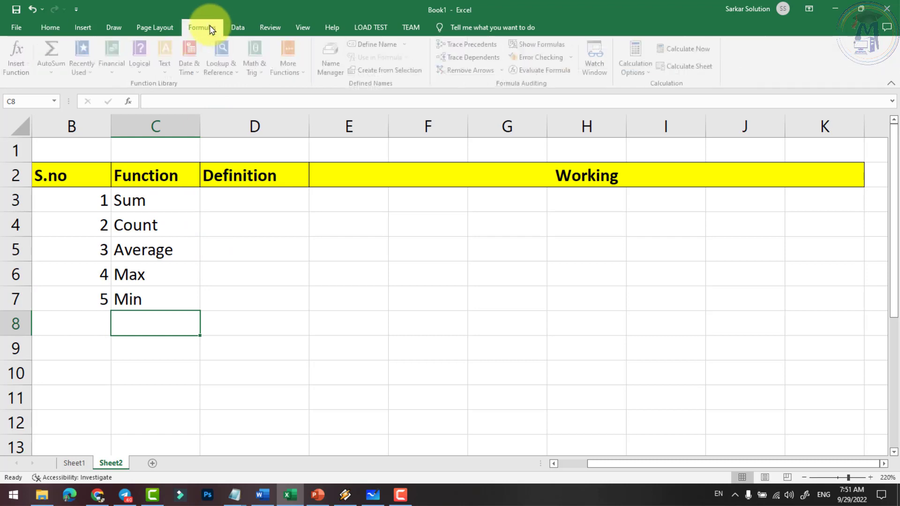
click(53, 72)
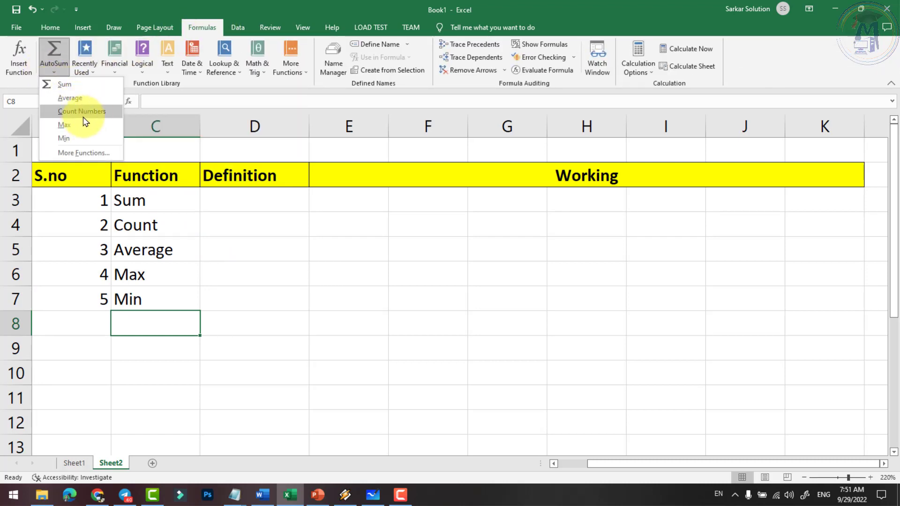
click(228, 295)
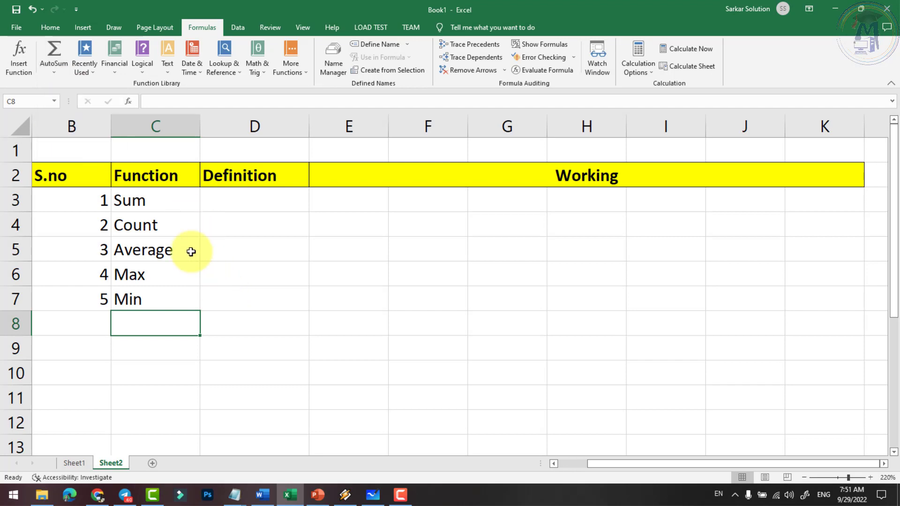
click(172, 205)
click(248, 204)
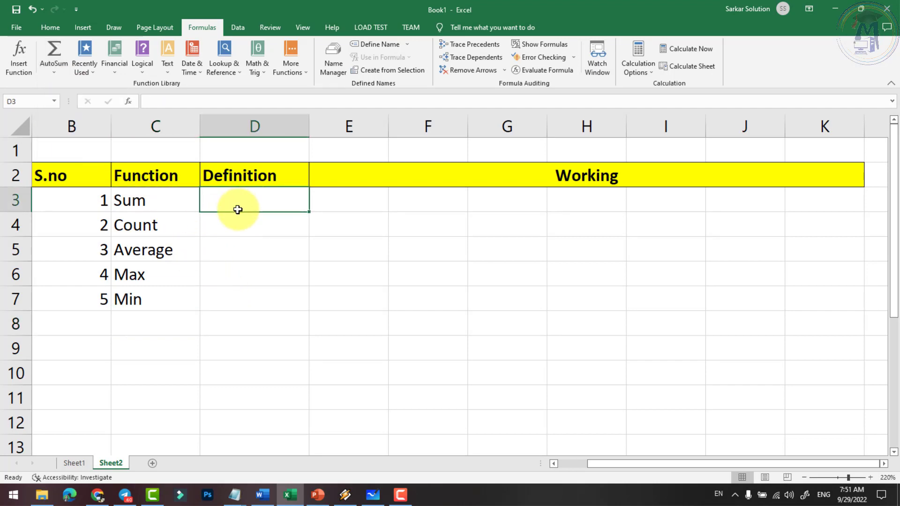
Fill D3:D7 with the definitions Total, Count, Average, Max and Min.
text(Total)
key(Return)
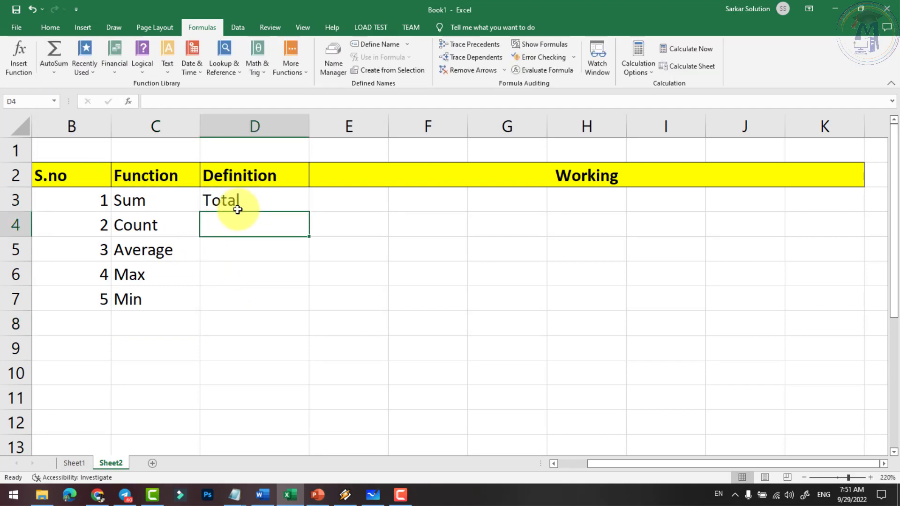
text(Count)
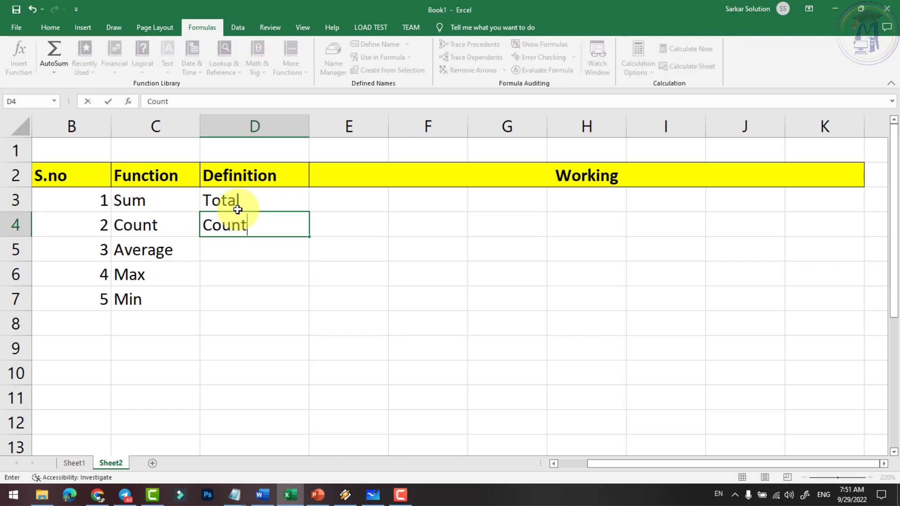
key(Return)
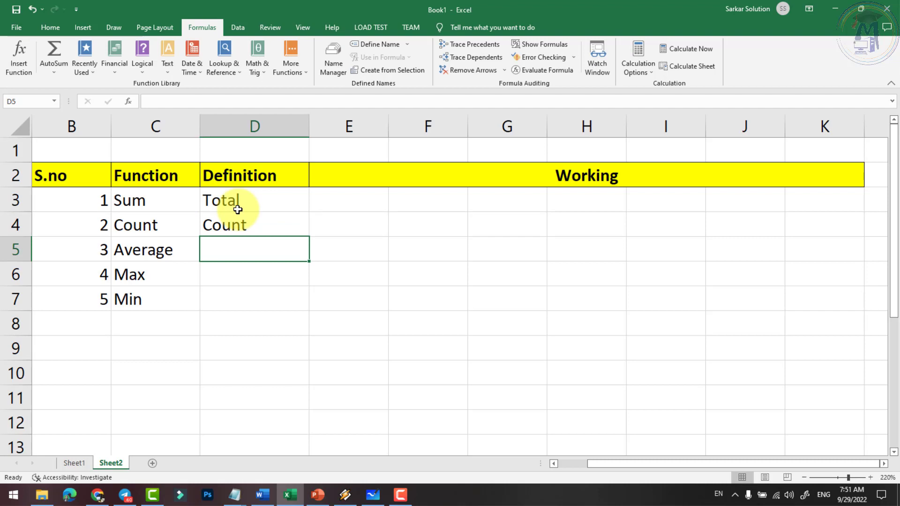
text(Average)
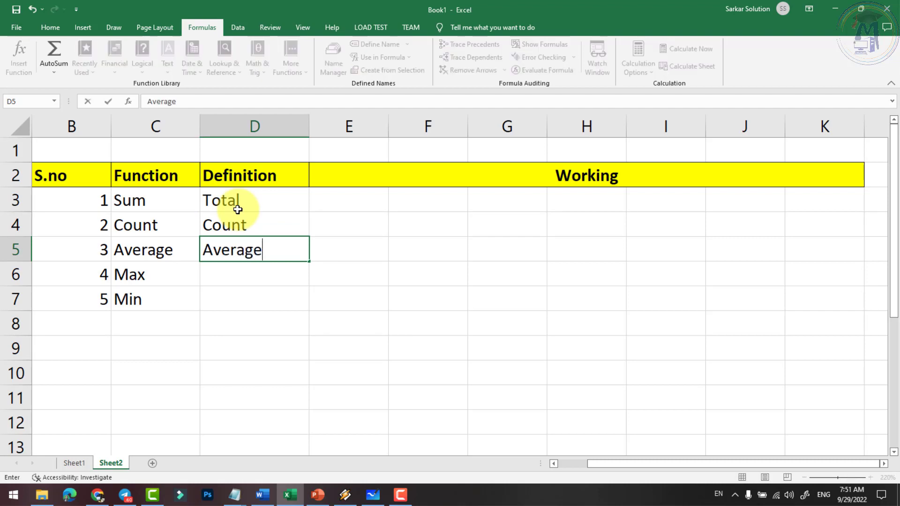
key(Return)
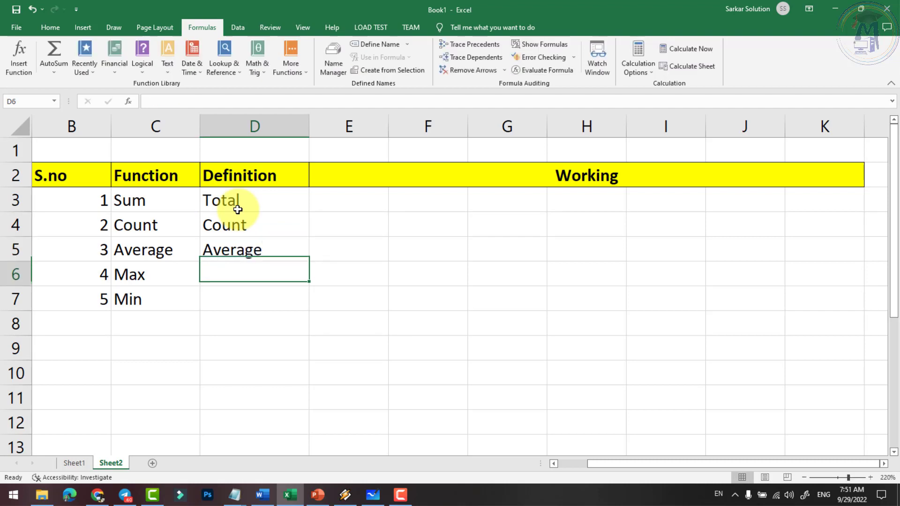
text(Max)
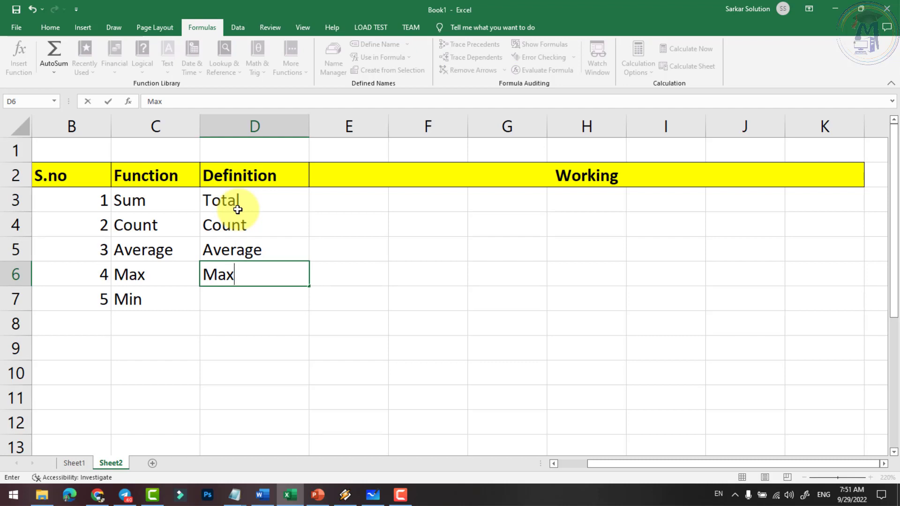
key(Return)
text(Min)
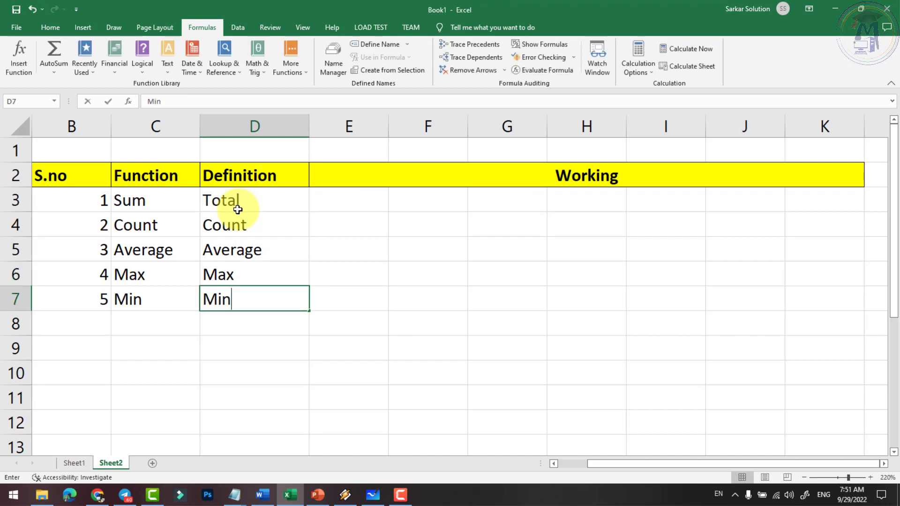
click(238, 210)
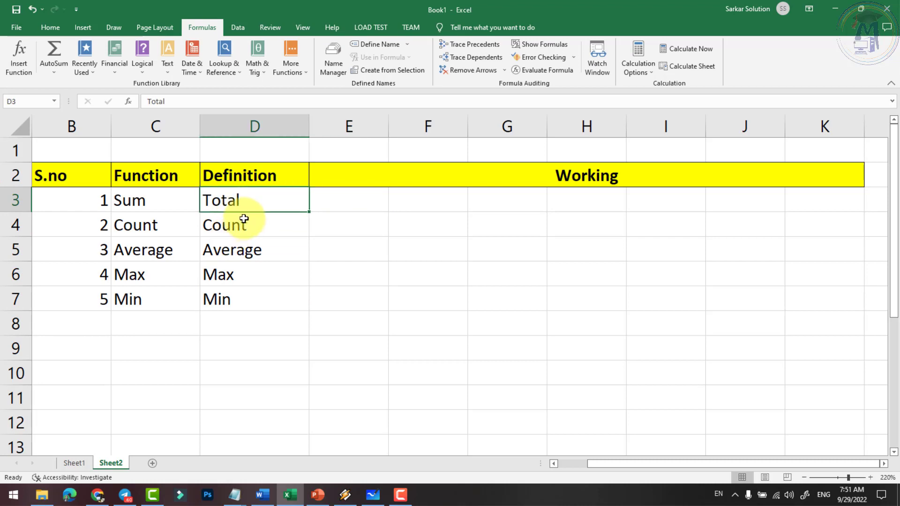
click(355, 203)
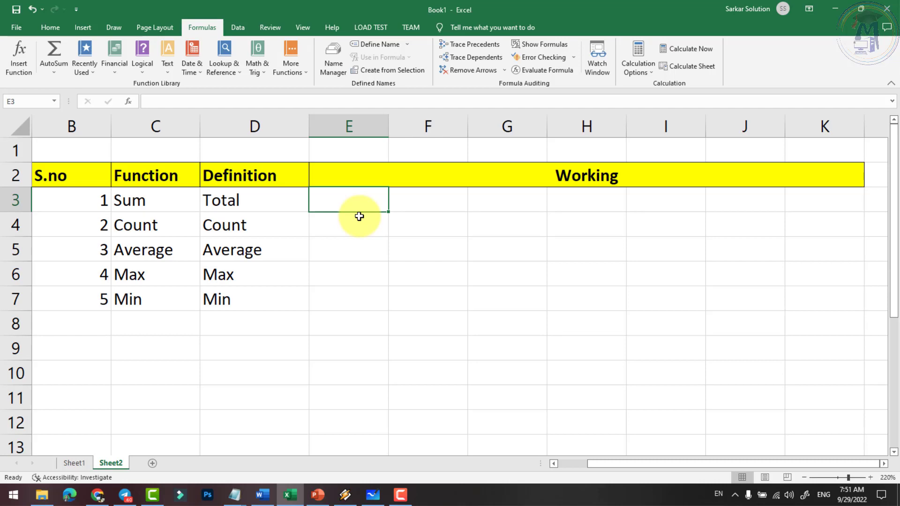
Enter 26, 25, 24, 26, 27 and 25 across E3:J3.
text(26)
key(Tab)
text(2)
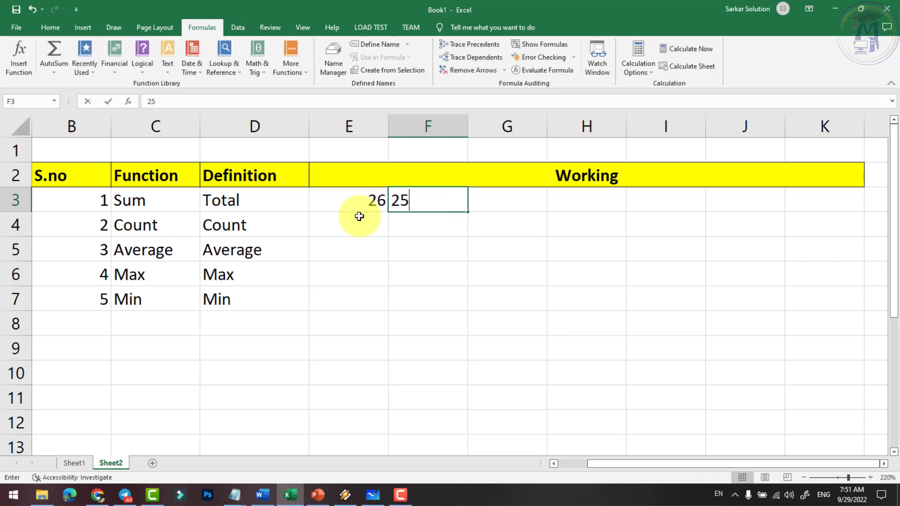
key(Tab)
key(Tab)
text(2)
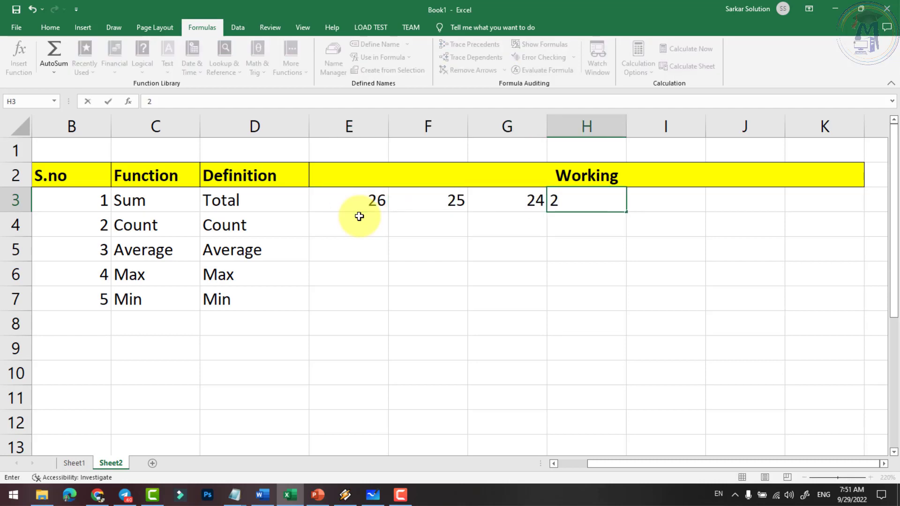
text(6)
key(Tab)
key(Tab)
text(25)
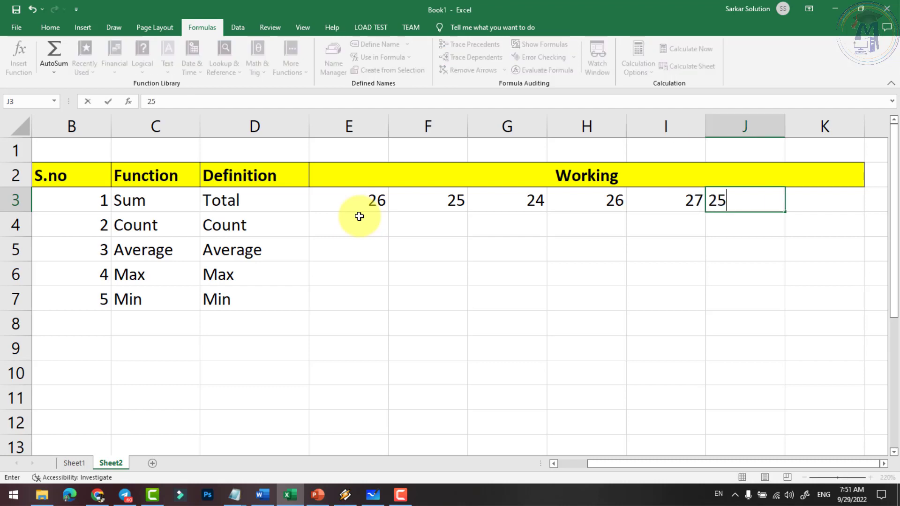
key(Tab)
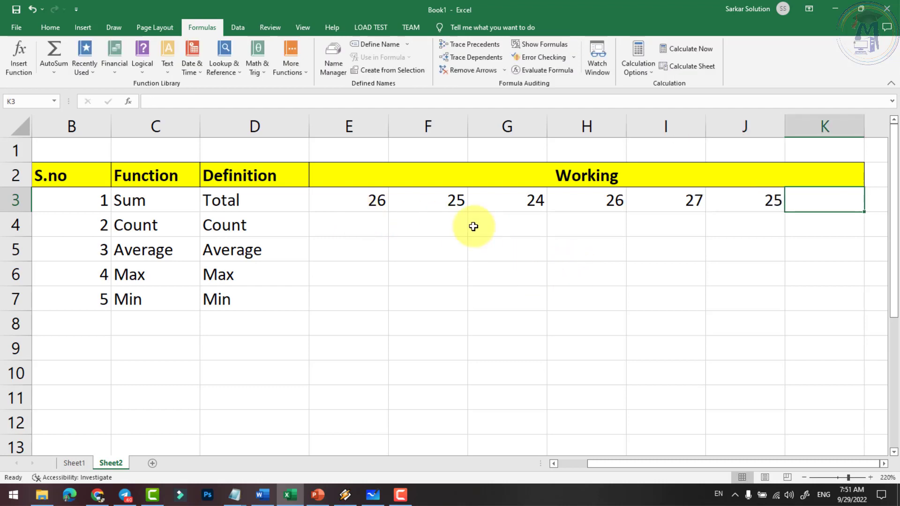
Point out each working number in E3:J3, then select the whole range.
drag(371, 201, 411, 200)
click(374, 200)
click(446, 200)
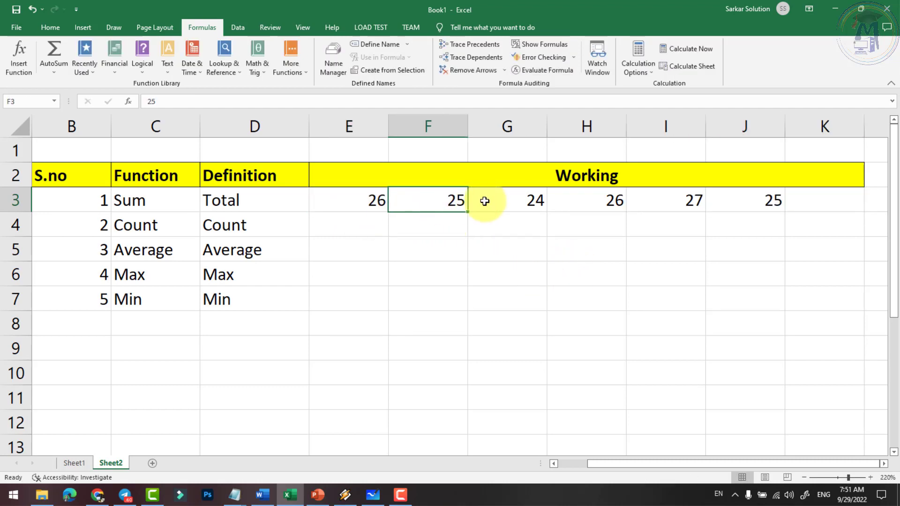
click(520, 201)
click(604, 201)
click(674, 202)
click(757, 201)
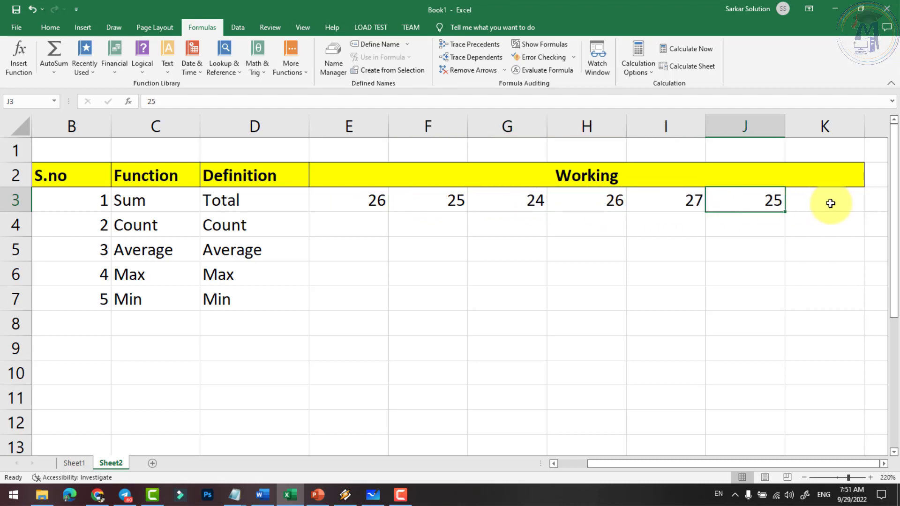
drag(375, 199, 769, 202)
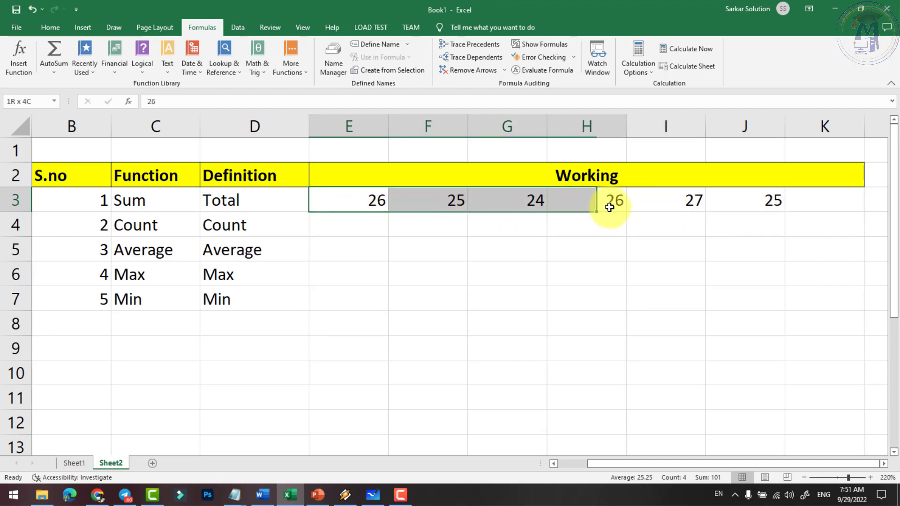
click(824, 204)
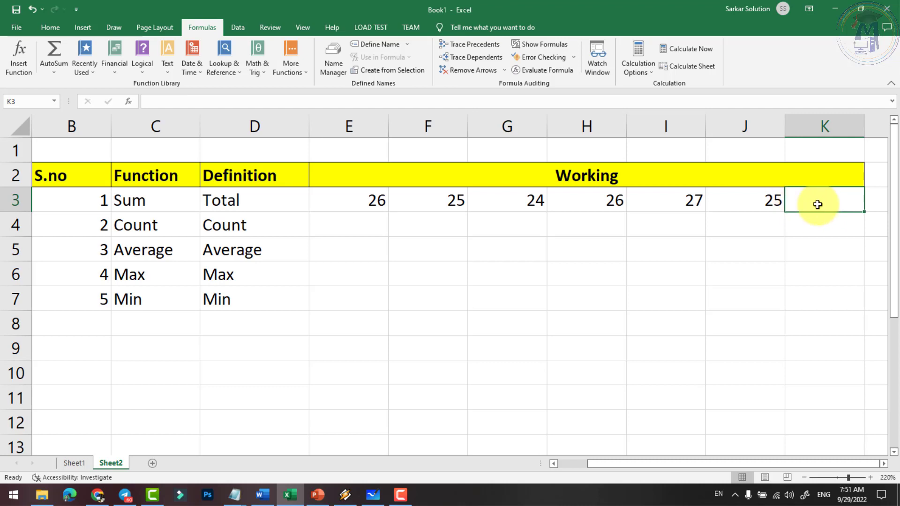
Enter =SUM(E3:J3) in K3.
text(=s)
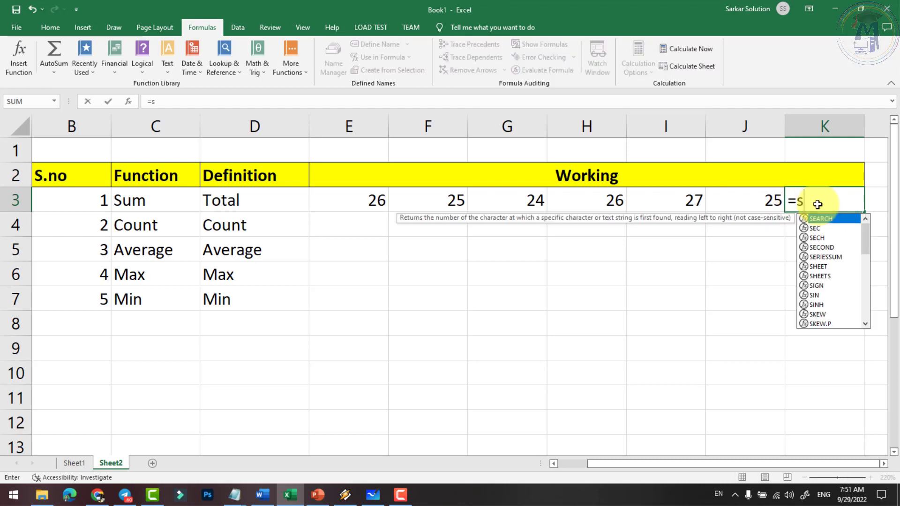
text(um)
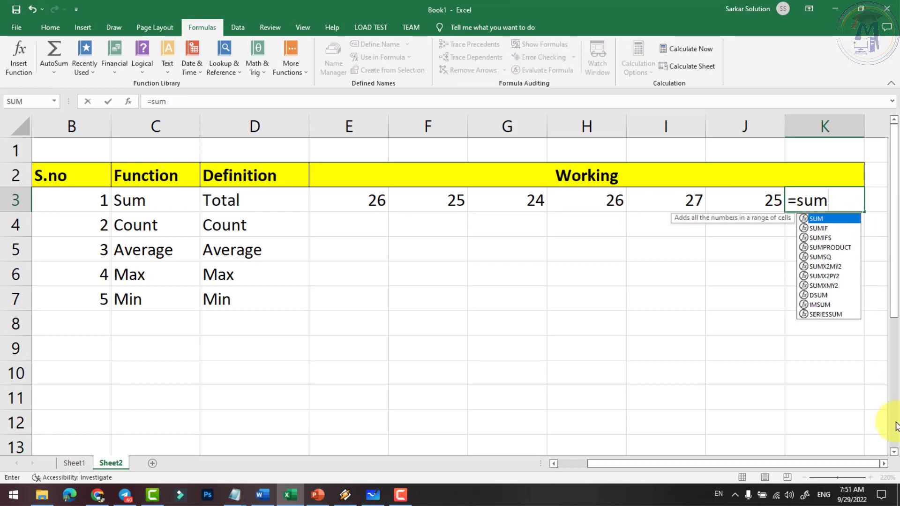
click(883, 463)
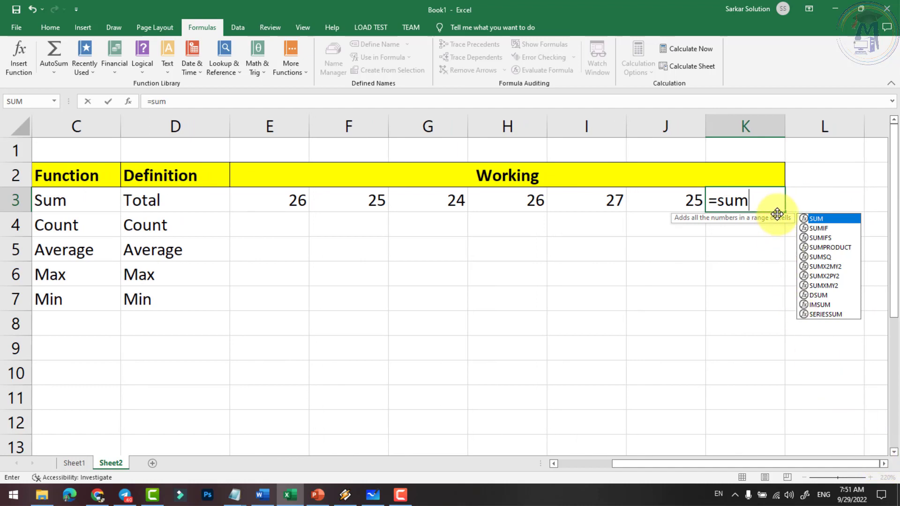
text(()
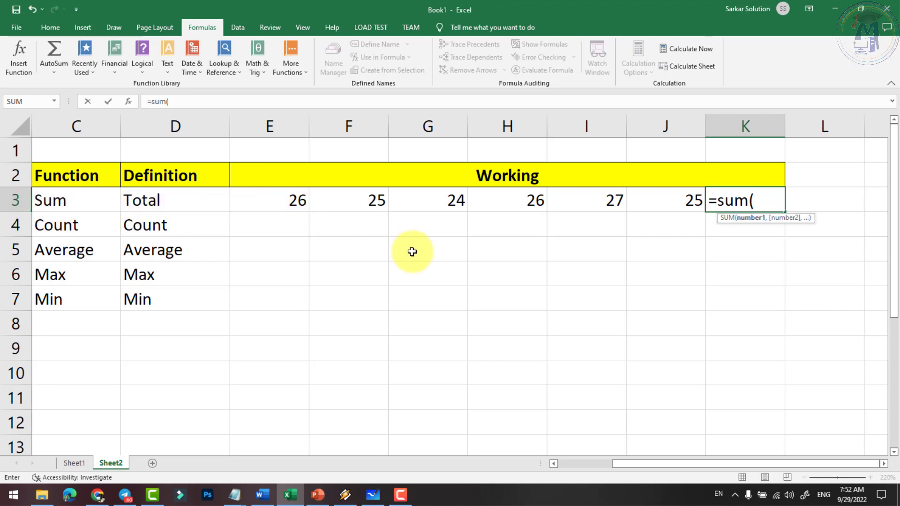
text(e3)
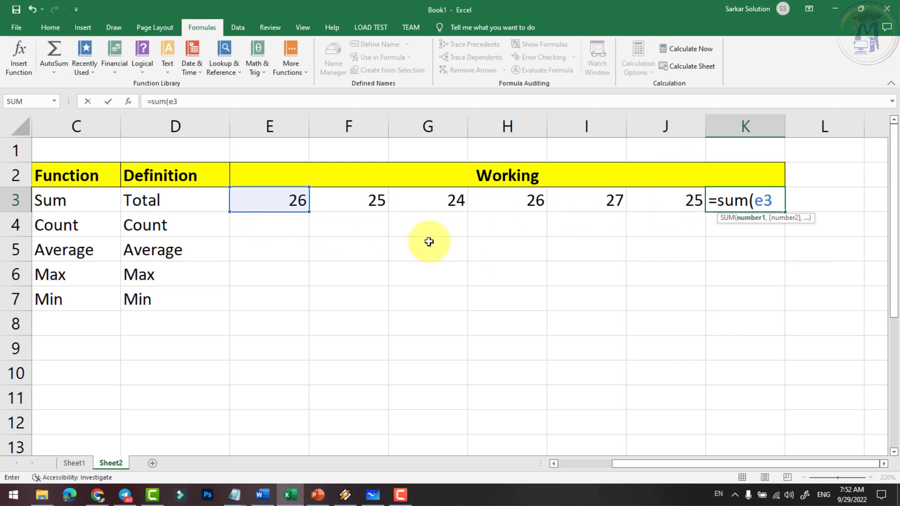
text(:j3)
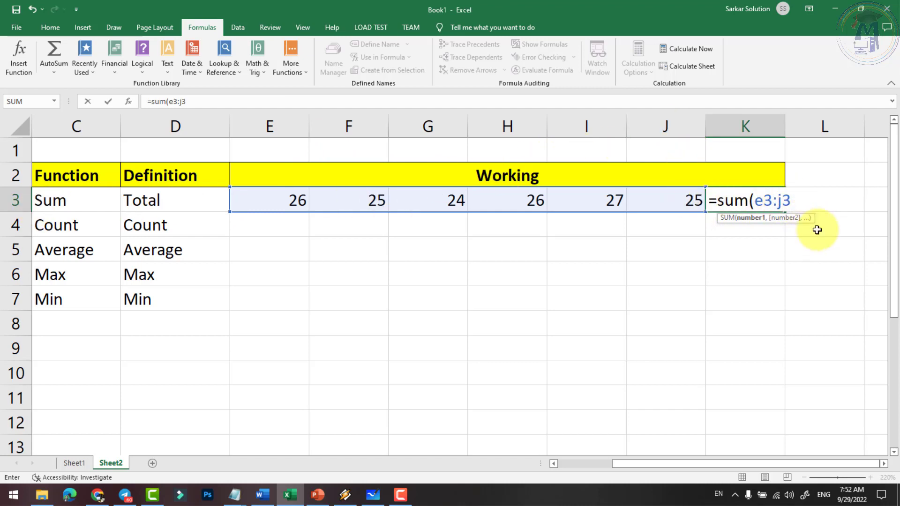
text())
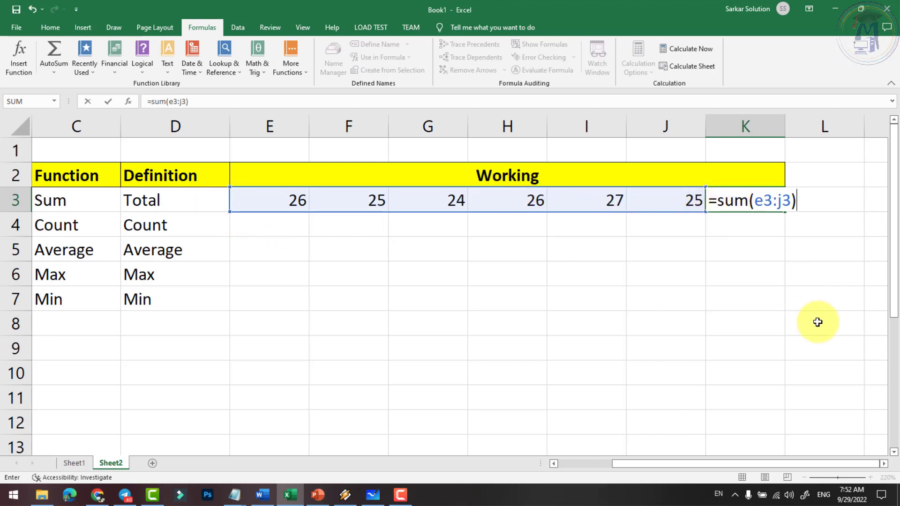
key(Return)
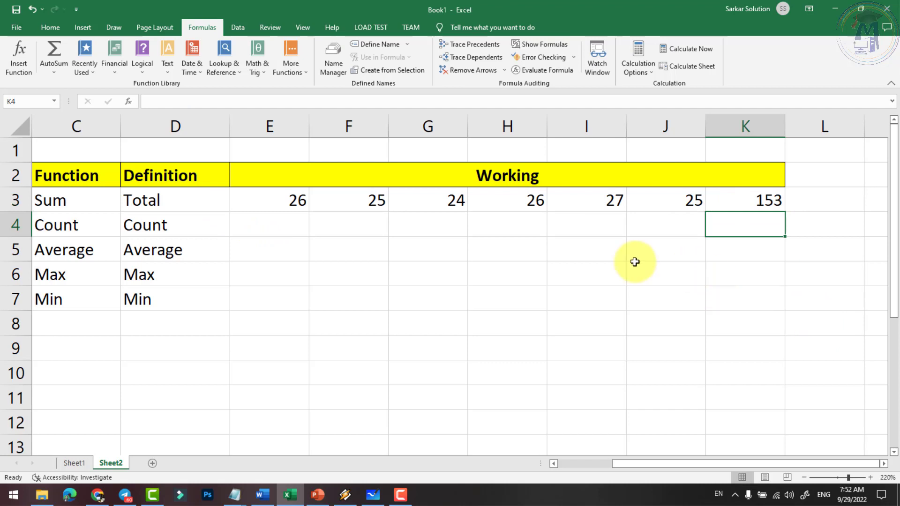
Review the K3 SUM formula against the Sum row's numbers and confirm it.
click(86, 200)
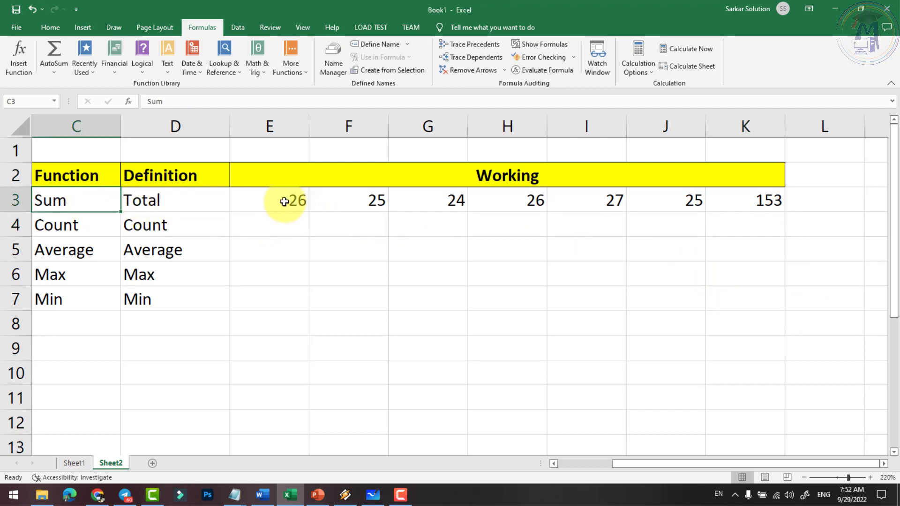
drag(267, 201, 695, 203)
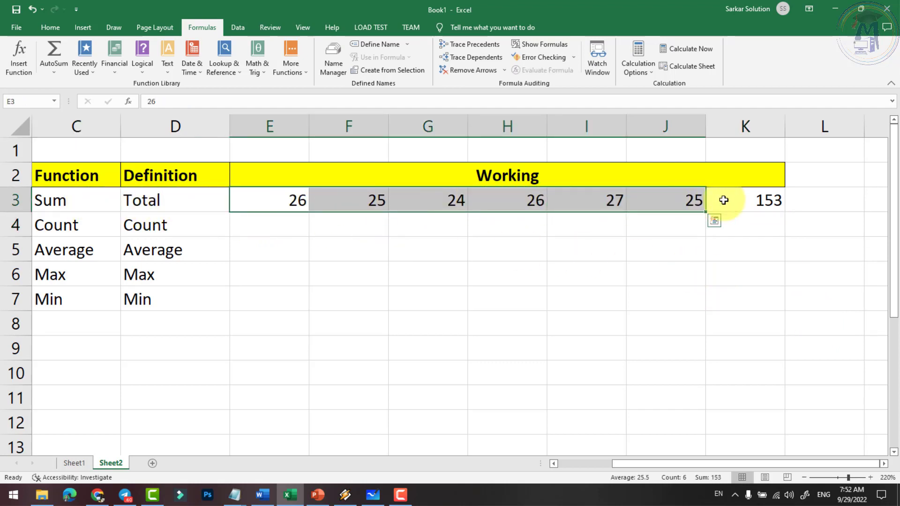
click(750, 202)
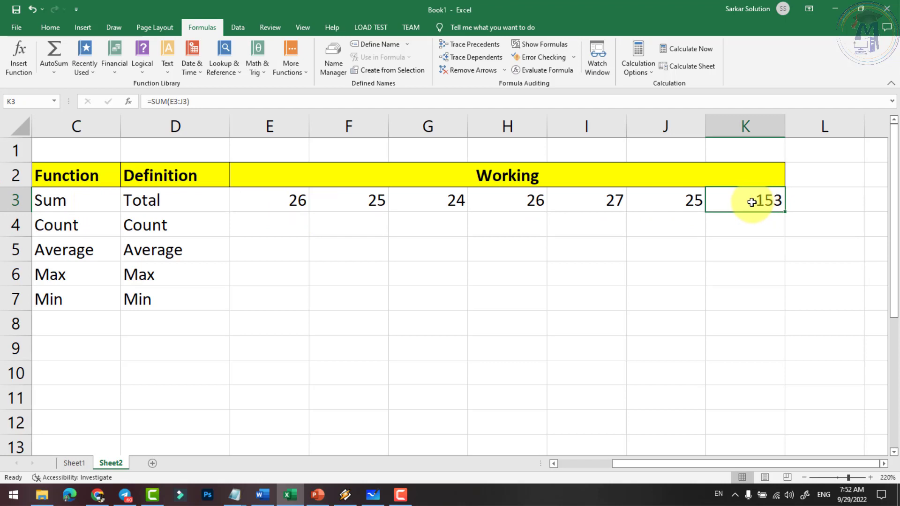
double_click(751, 202)
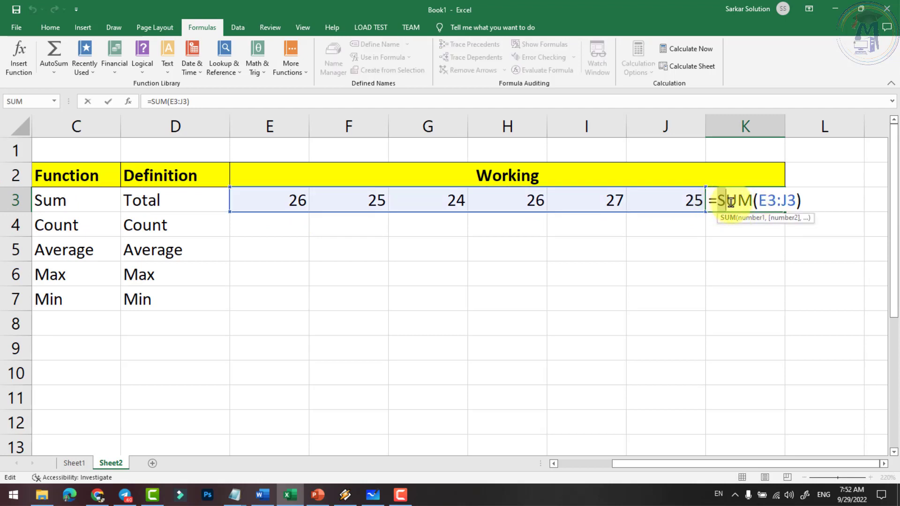
drag(724, 202, 754, 202)
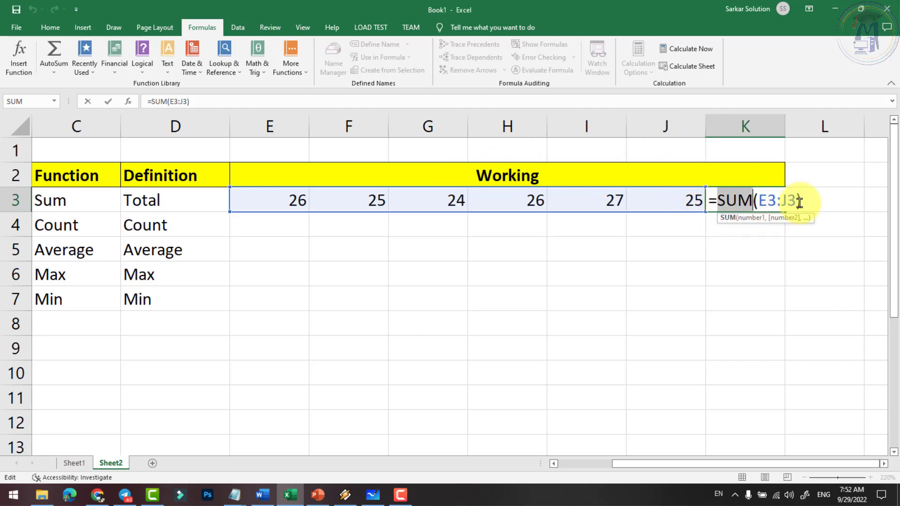
key(Return)
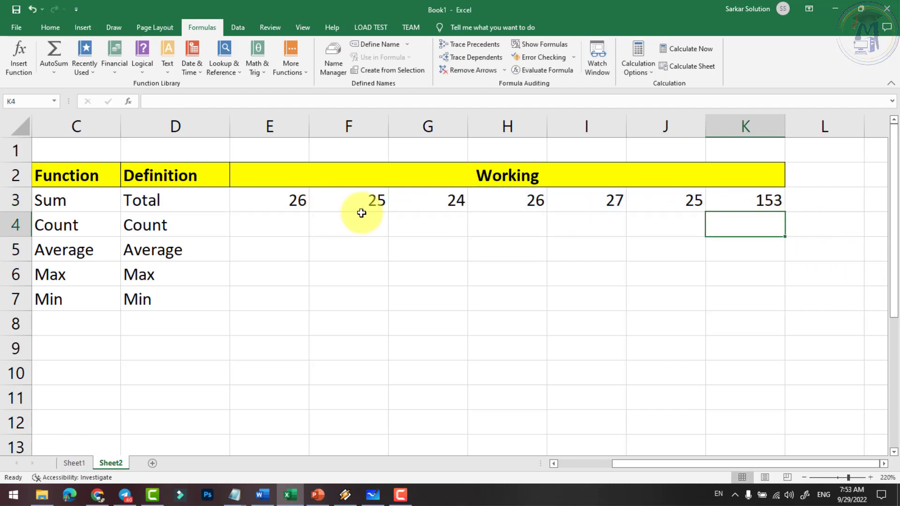
Copy E3:J3 and paste it into rows 4, 5, 6 and 7.
click(301, 226)
drag(297, 200, 694, 200)
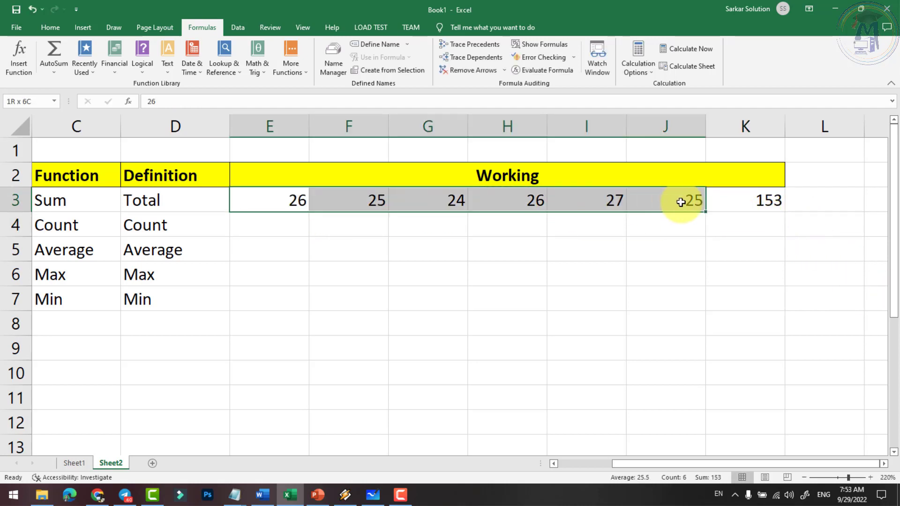
key(ctrl+c)
click(288, 217)
key(ctrl+v)
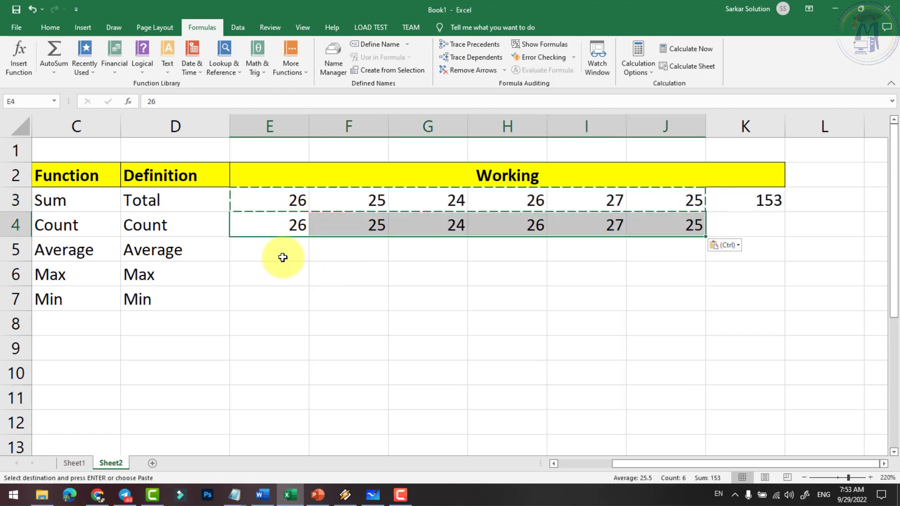
click(290, 253)
key(ctrl+v)
click(287, 280)
key(ctrl+v)
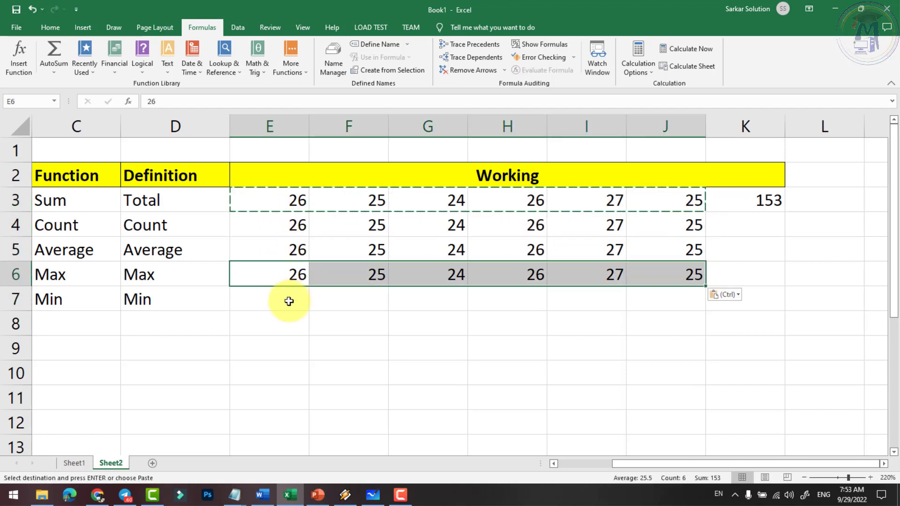
click(288, 300)
key(ctrl+v)
Check the pasted values against row 3 and select K4 for the Count formula.
double_click(638, 267)
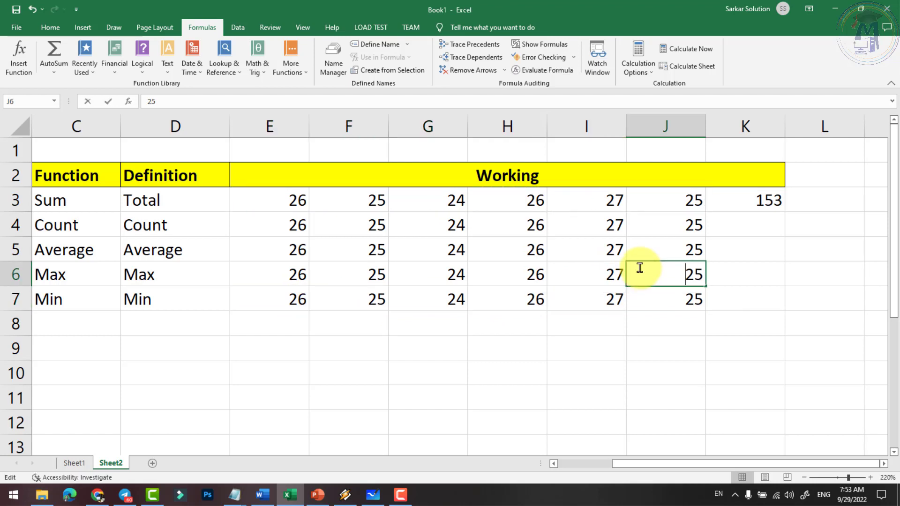
click(282, 225)
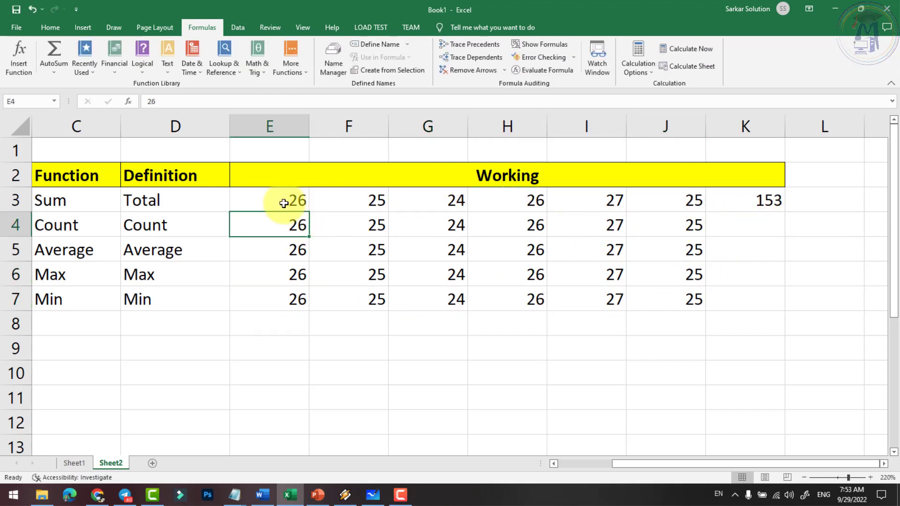
drag(290, 201, 637, 203)
click(291, 229)
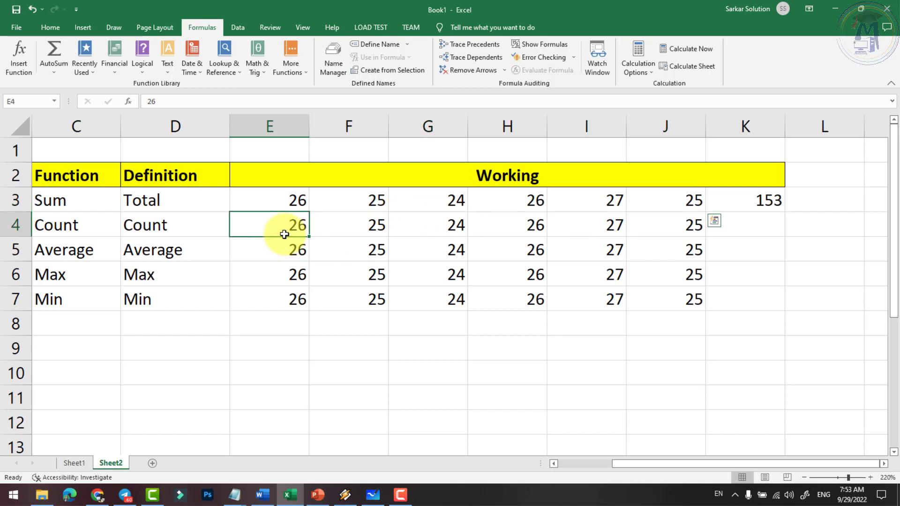
click(755, 227)
Enter =COUNT(E4:J4) in K4 to count the Count row's values (6).
text(=)
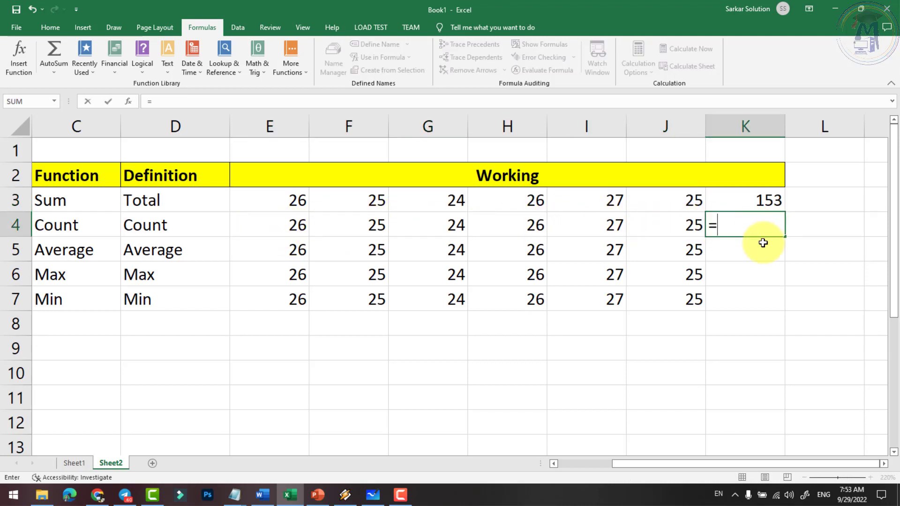
text(count)
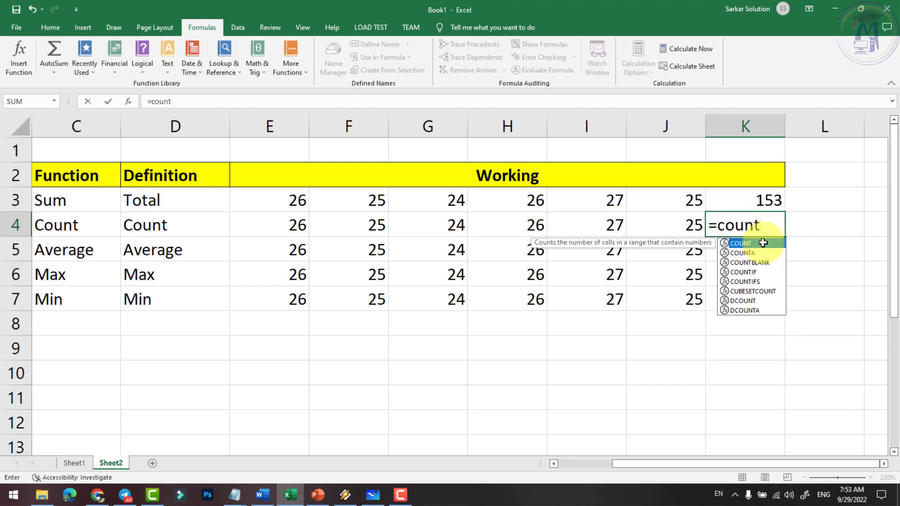
text(()
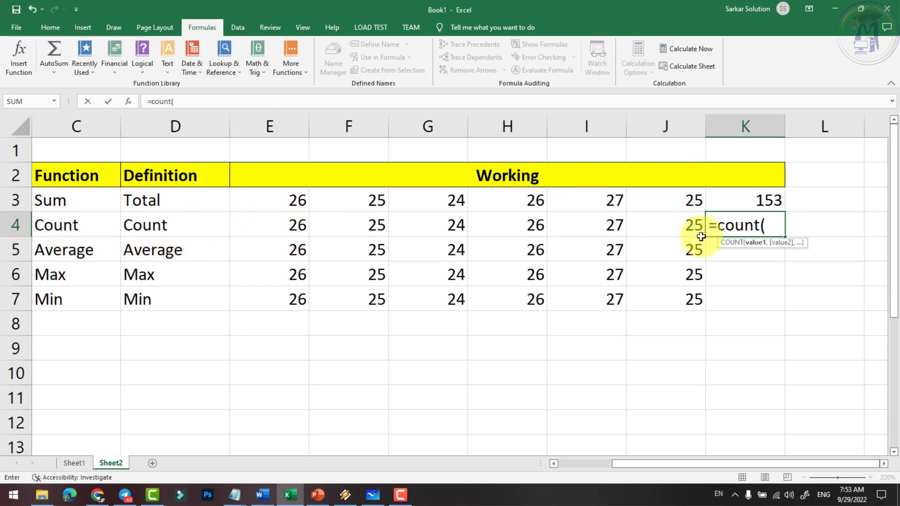
text(e)
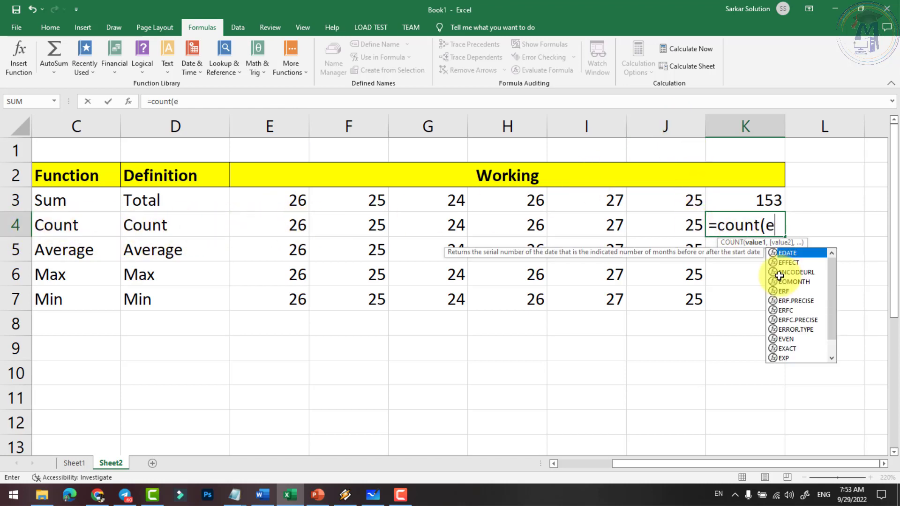
text(4:)
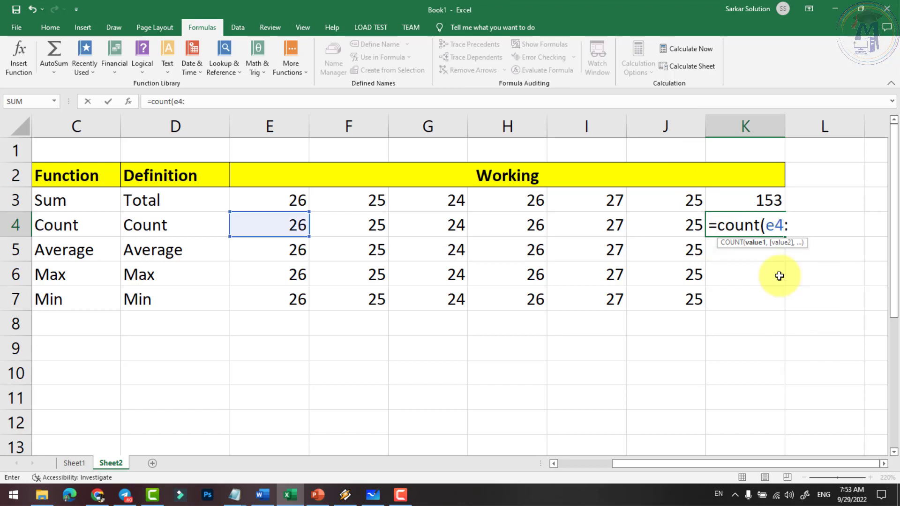
text(j4)
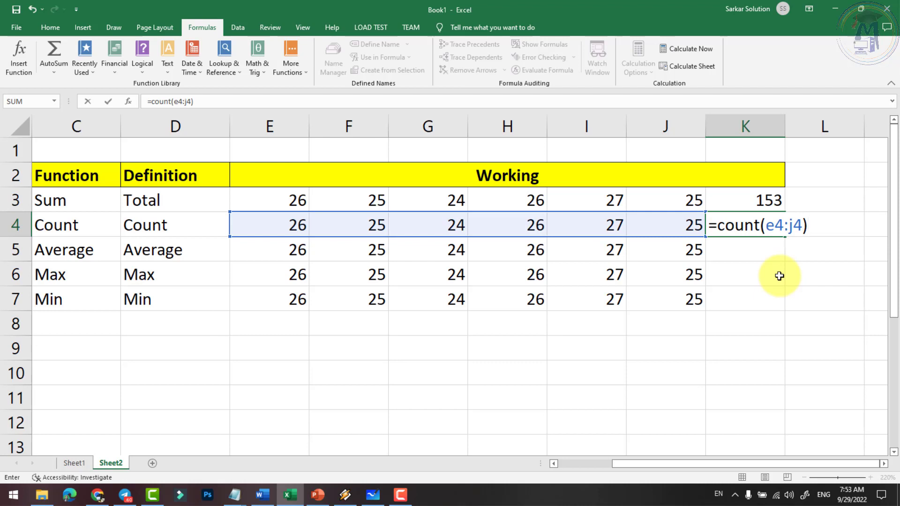
key(Return)
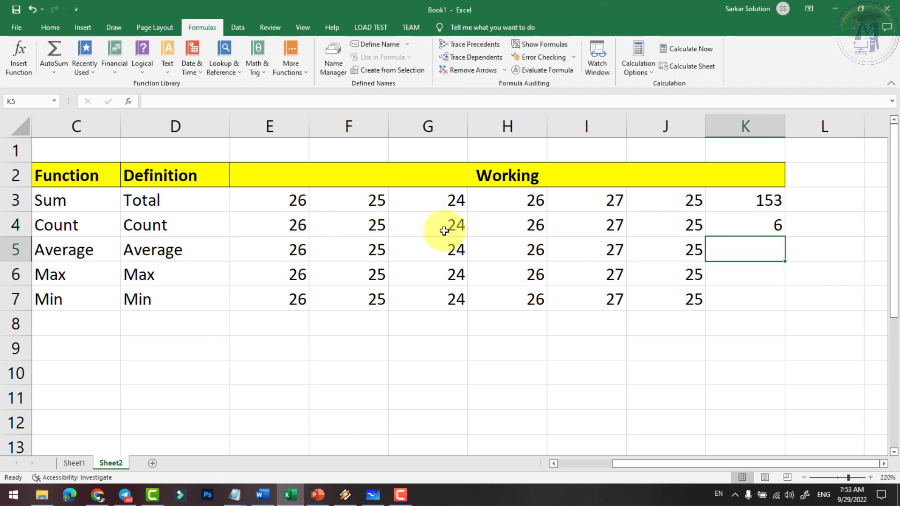
Review the Sum and Count results in K3 and K4, then select K5.
click(747, 228)
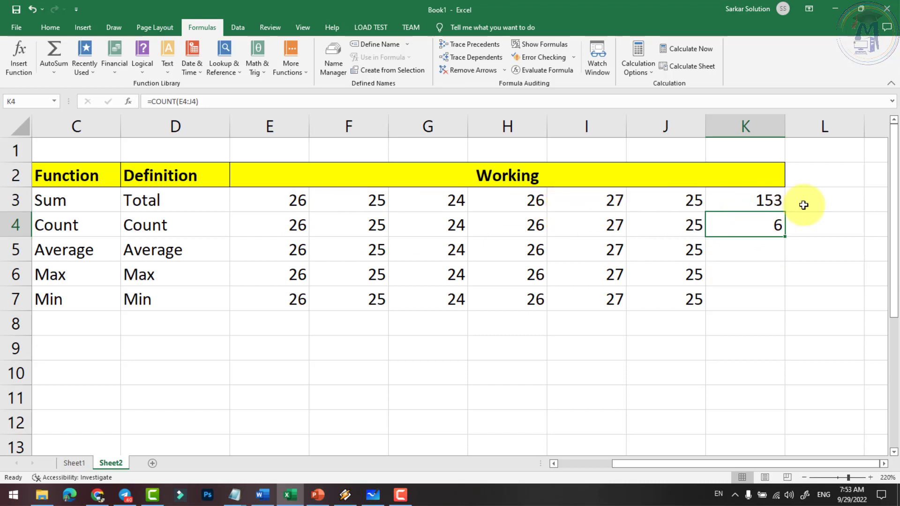
click(778, 198)
click(767, 225)
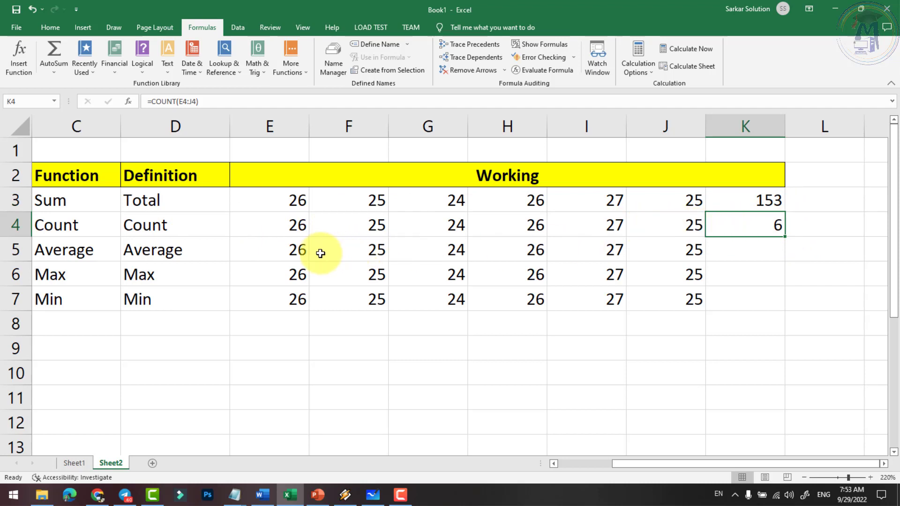
click(281, 250)
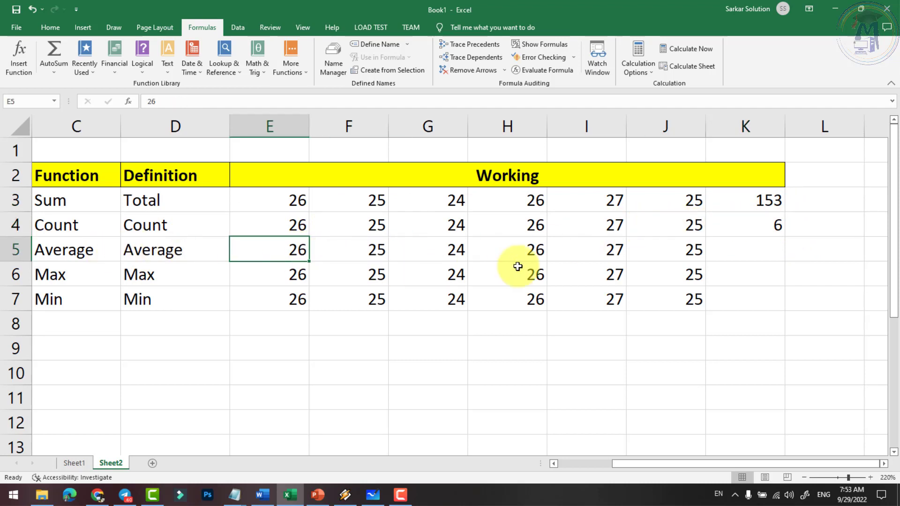
click(733, 259)
Enter =AVERAGE(E5:J5) in K5, which shows 25.5.
text(=)
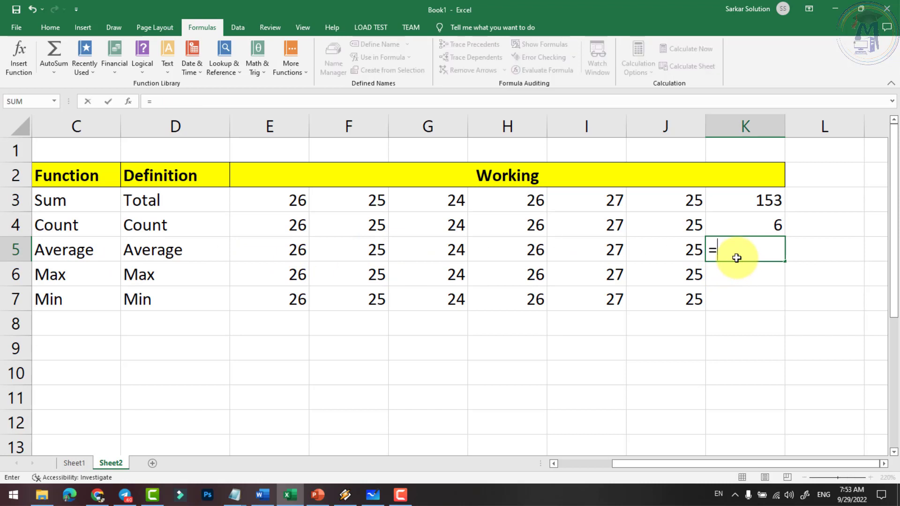
text(ae)
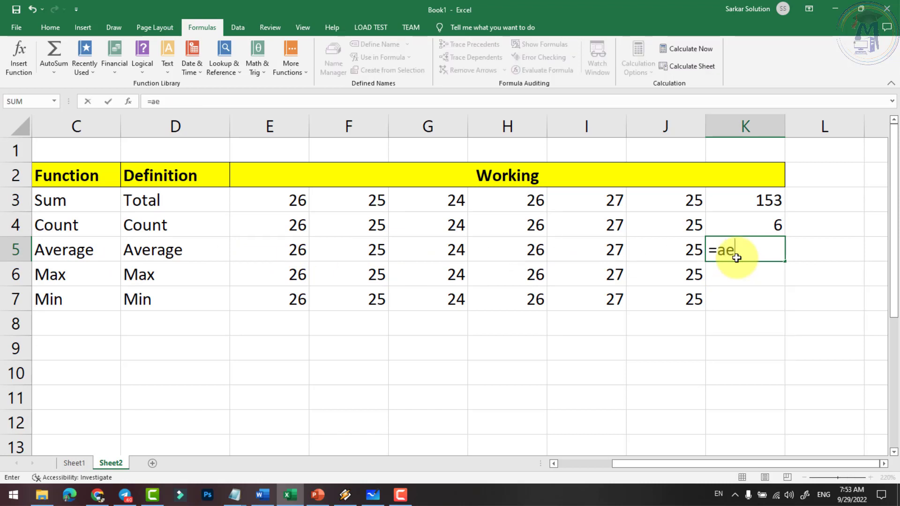
key(BackSpace)
text(verage)
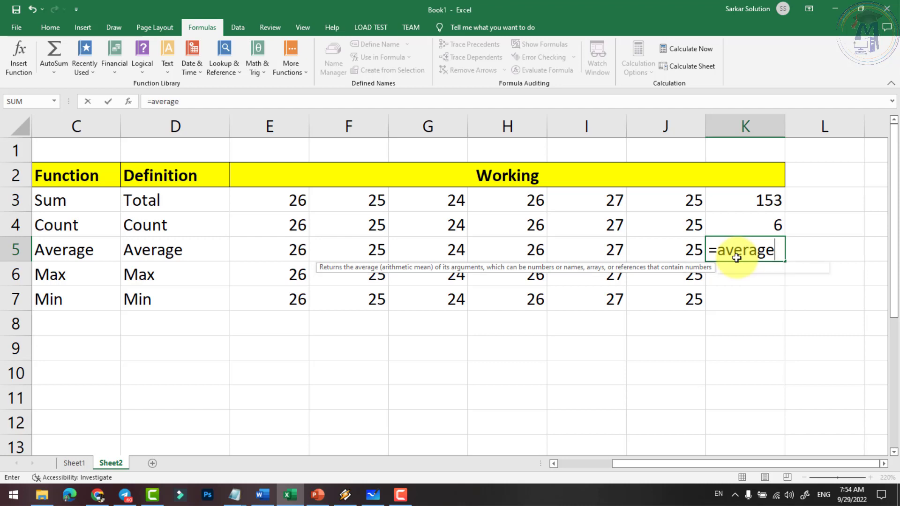
text(()
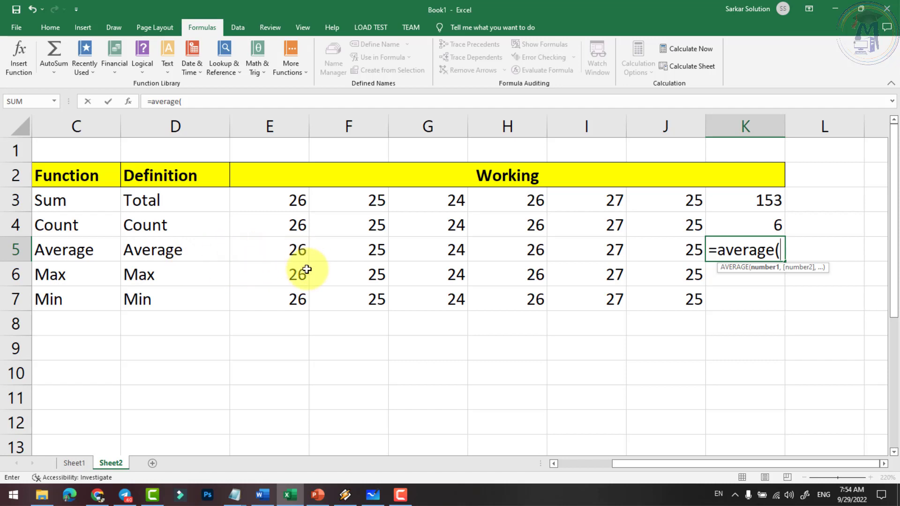
text(e5:)
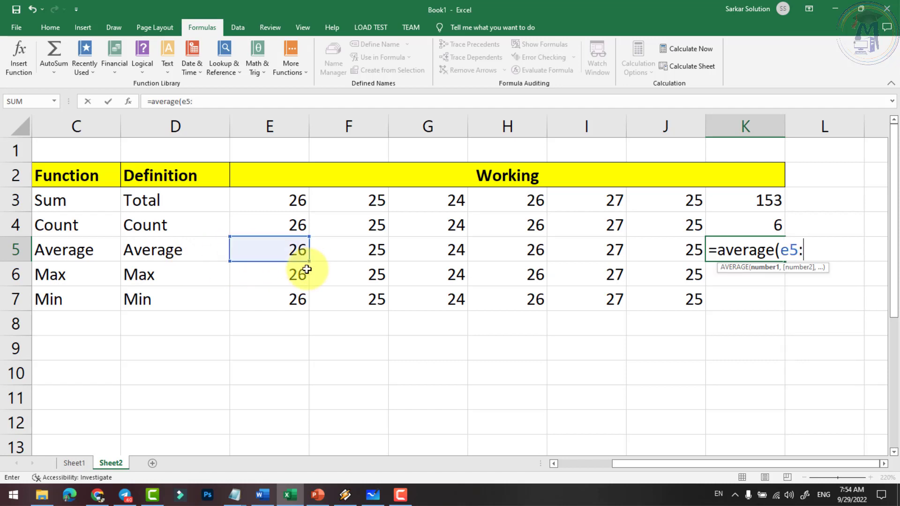
text(j5)
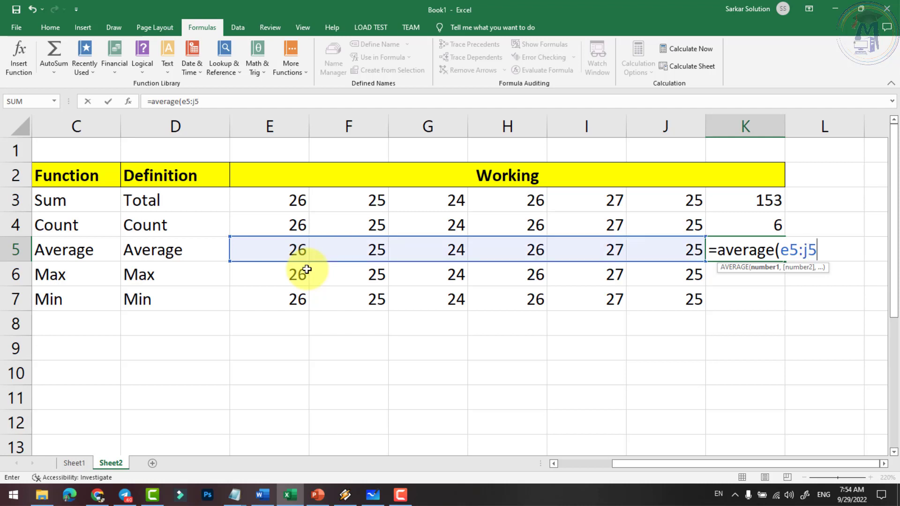
text())
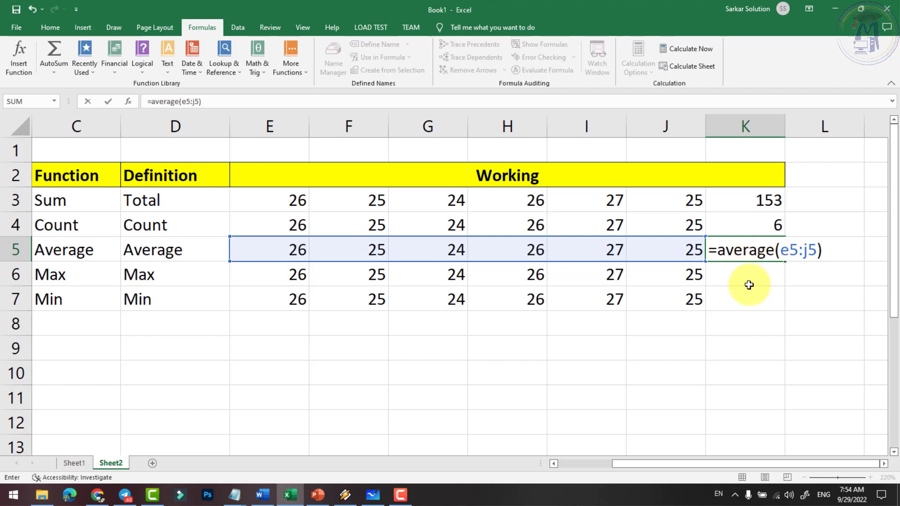
key(Return)
click(749, 248)
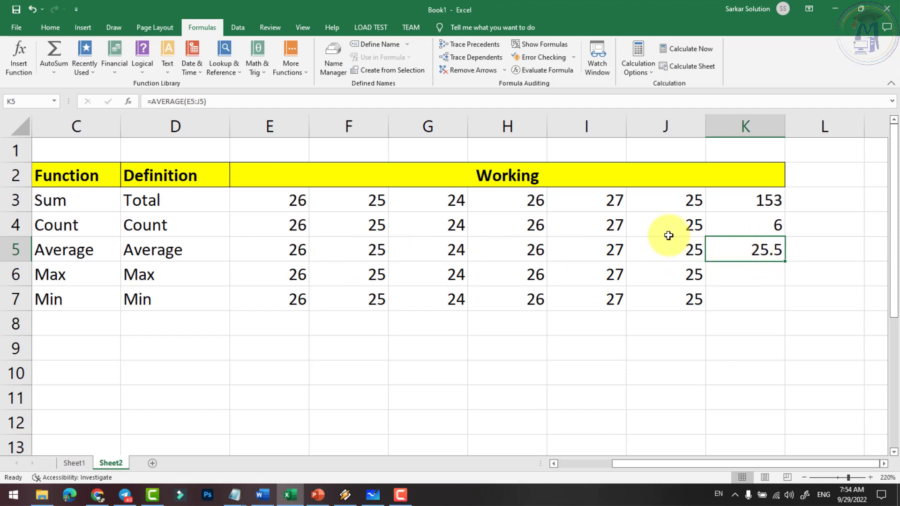
Add a decimal place to K5's average, then remove it so it reads 25.5 again.
click(50, 28)
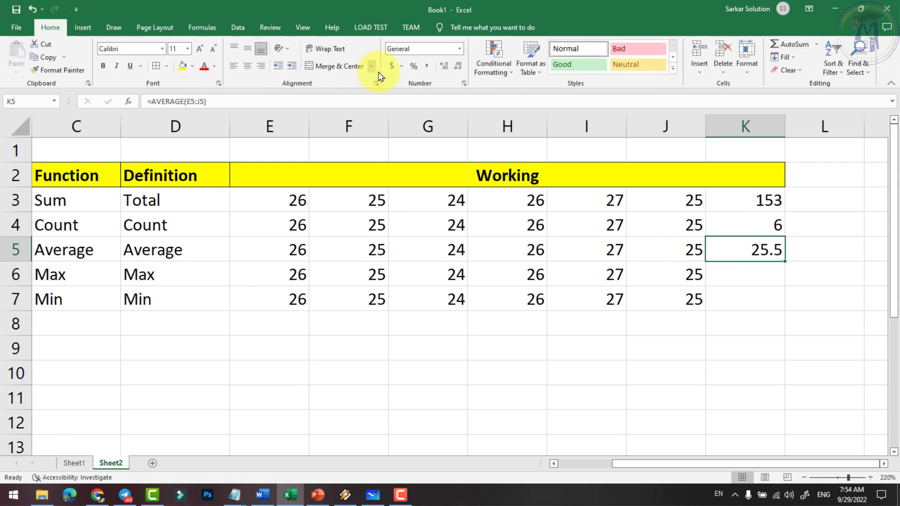
click(445, 67)
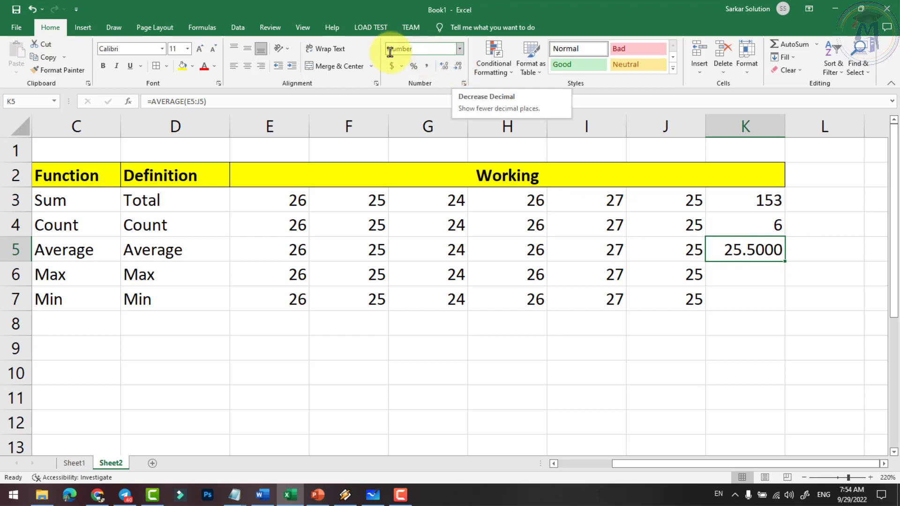
click(459, 70)
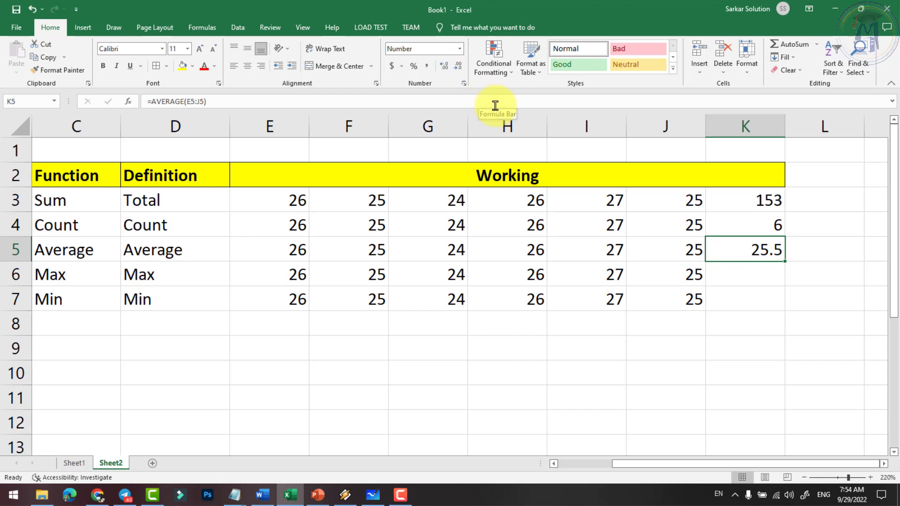
key(Down)
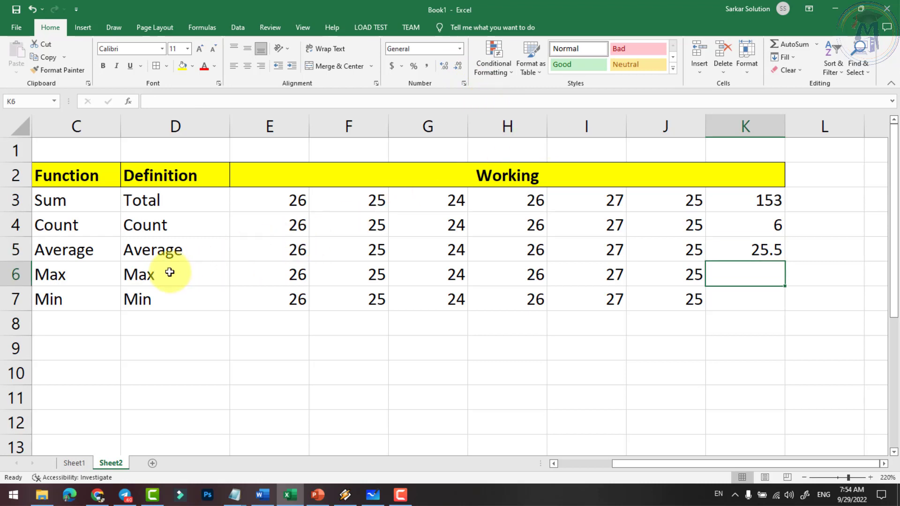
Change the Max row value in G6 to 29.
click(170, 272)
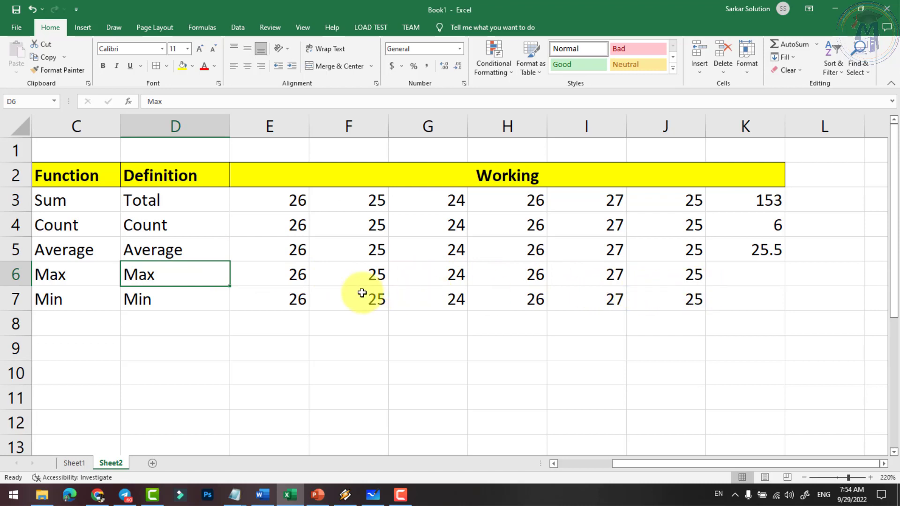
click(745, 278)
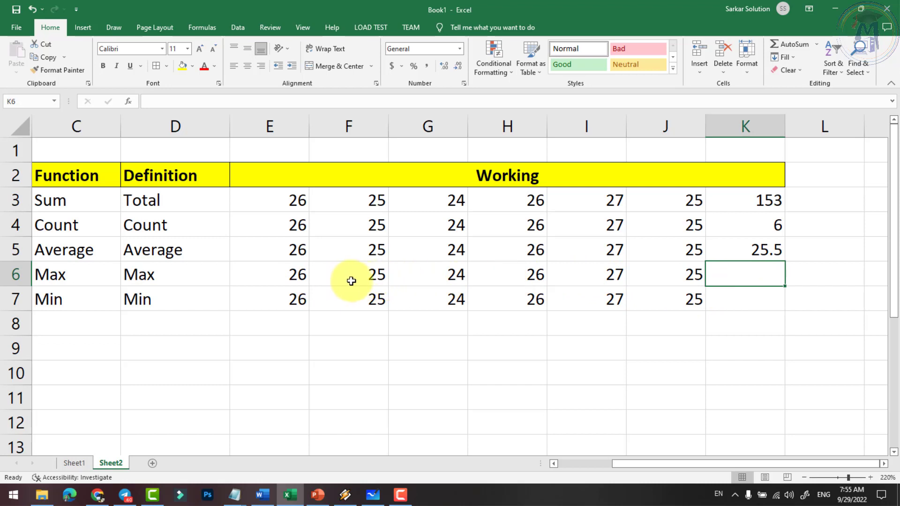
click(457, 275)
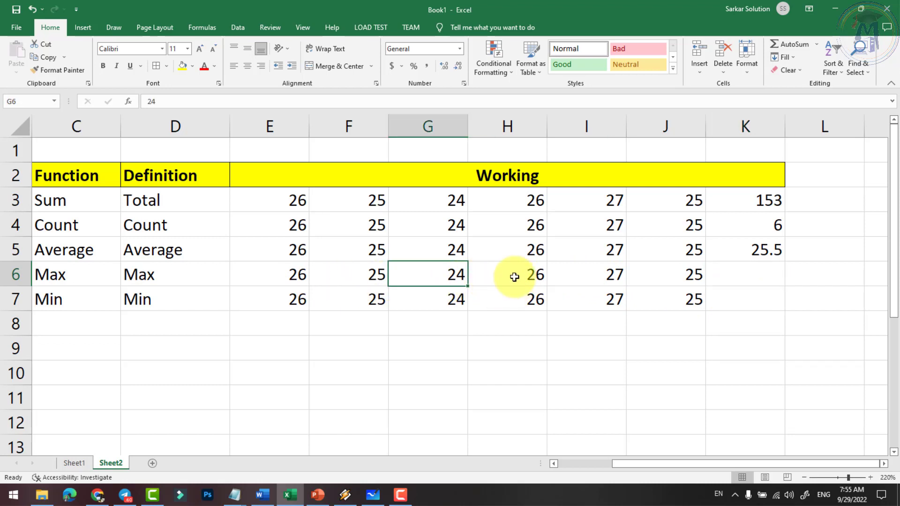
text(29)
key(Return)
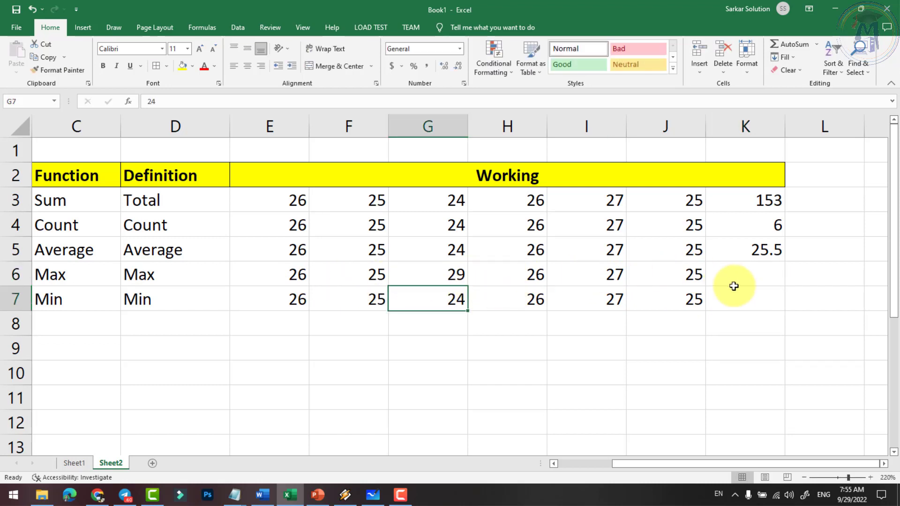
Enter =MAX(E6:J6) in K6, which shows 29.
click(761, 278)
text(=)
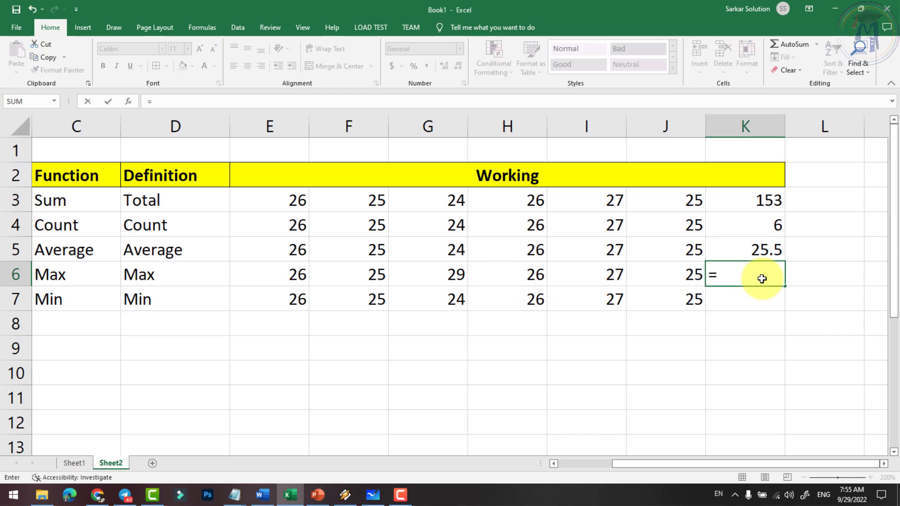
text(max()
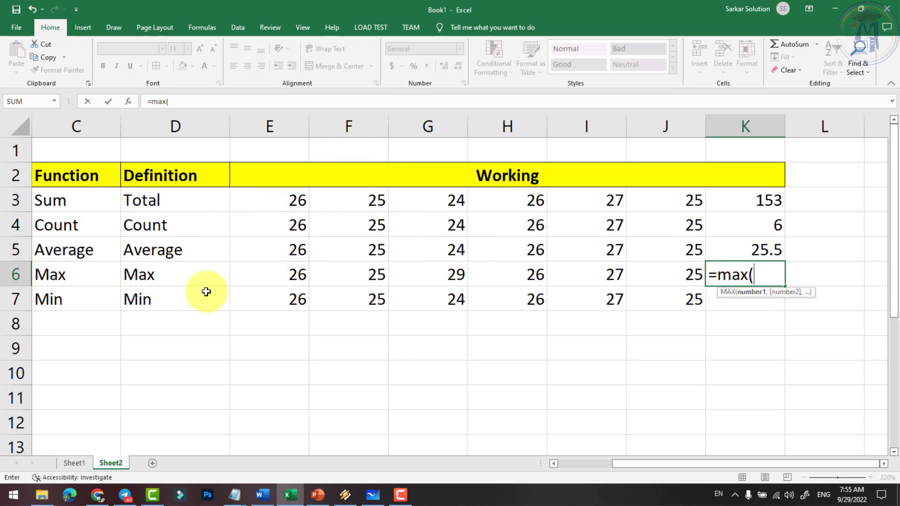
text(e6:)
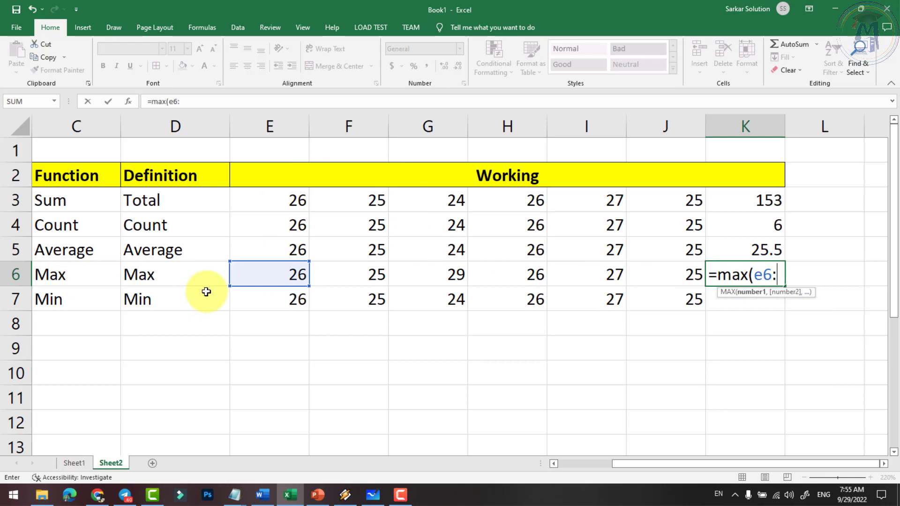
text(j6))
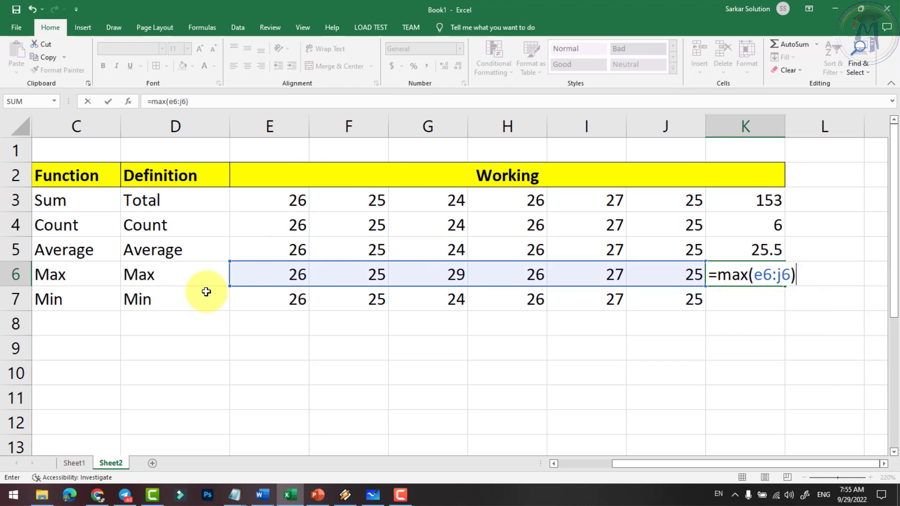
key(Return)
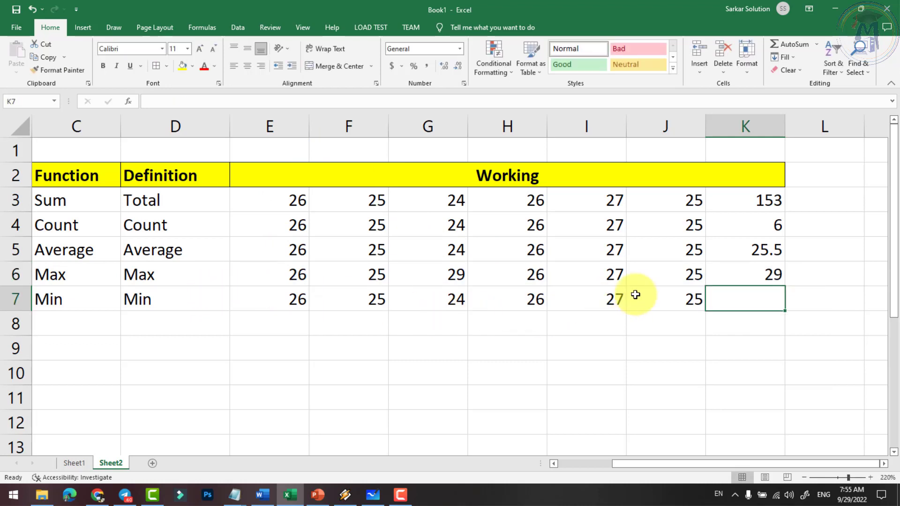
Enter test values 30 in F6 and 35 in G3, raising the Sum to 164.
click(767, 279)
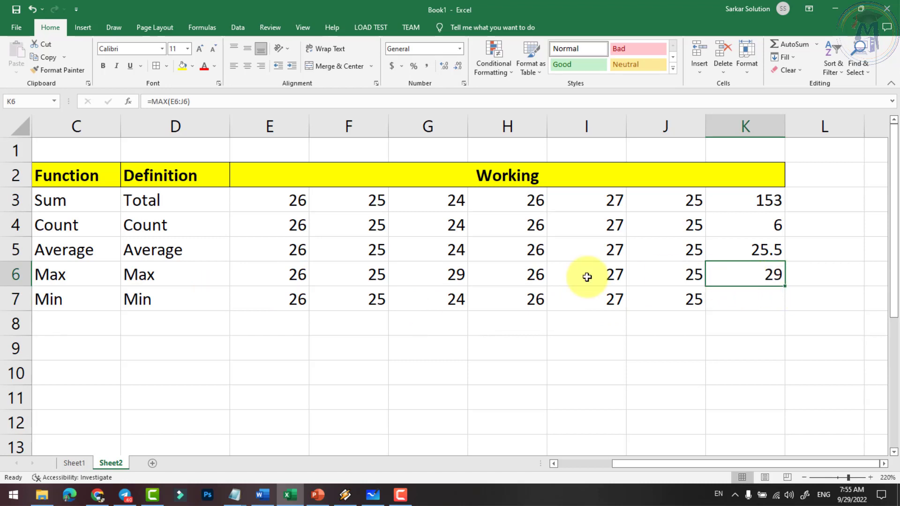
click(378, 278)
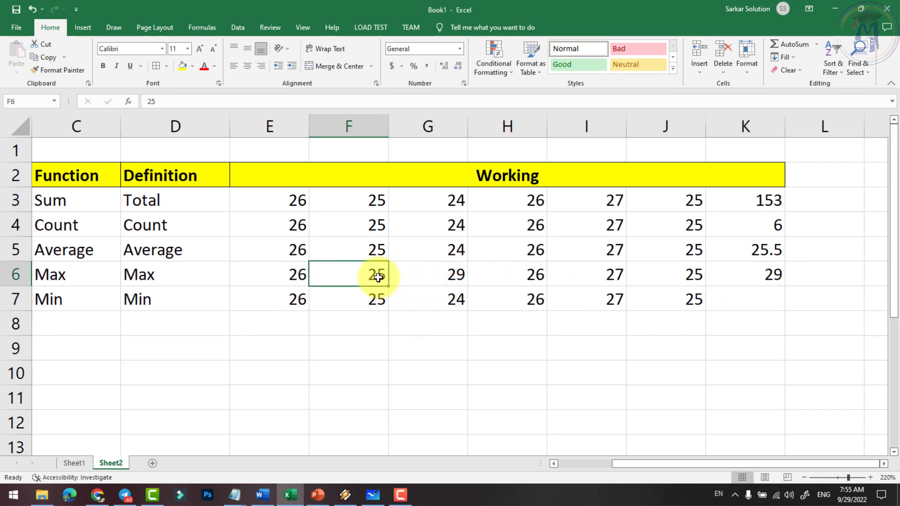
text(30)
key(Return)
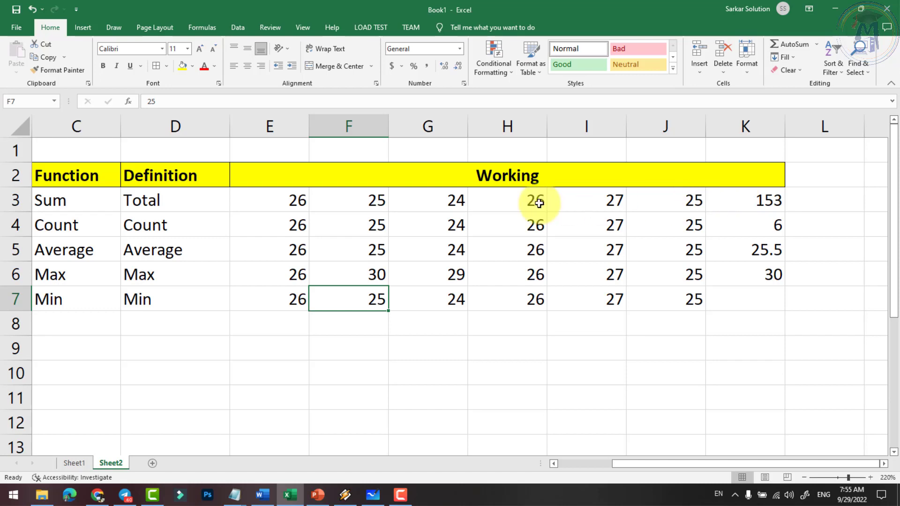
click(436, 201)
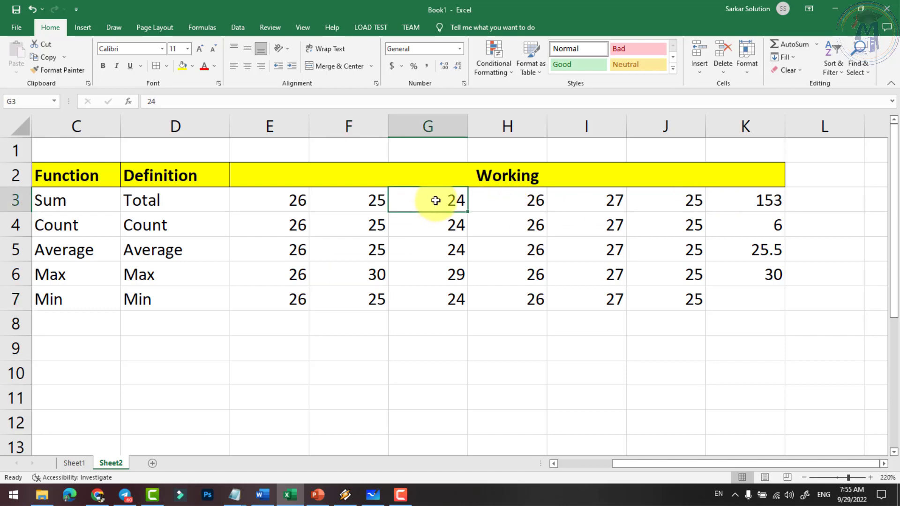
text(35)
key(Return)
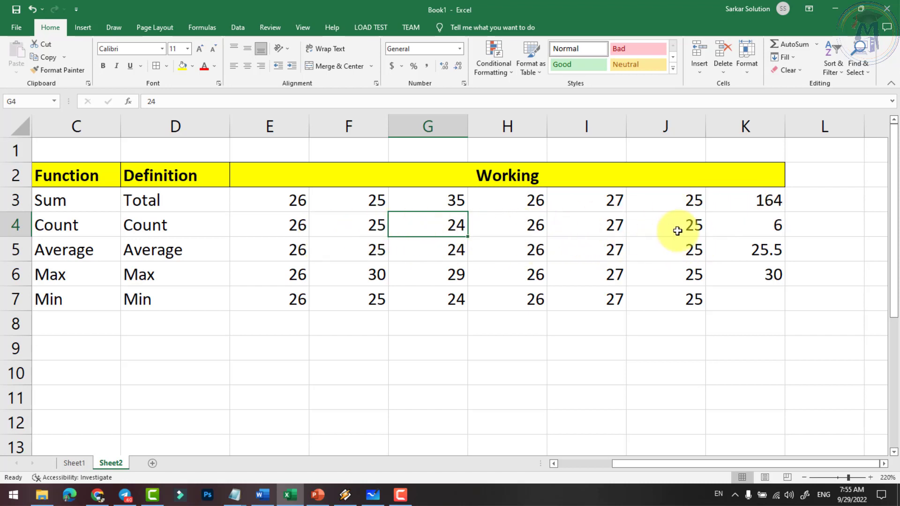
Change G5 to 62 and H6 to 35, updating Average to 31.8 and Max to 35.
click(775, 229)
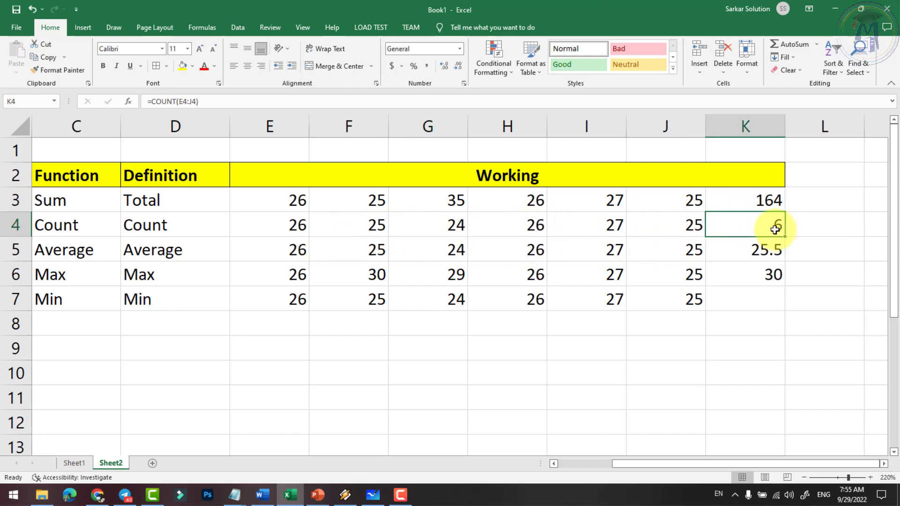
click(293, 251)
click(462, 255)
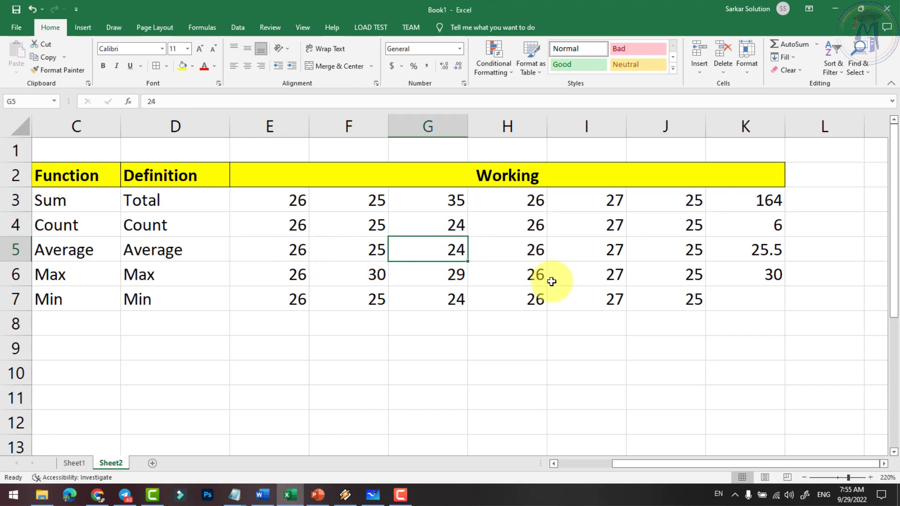
text(6)
key(Return)
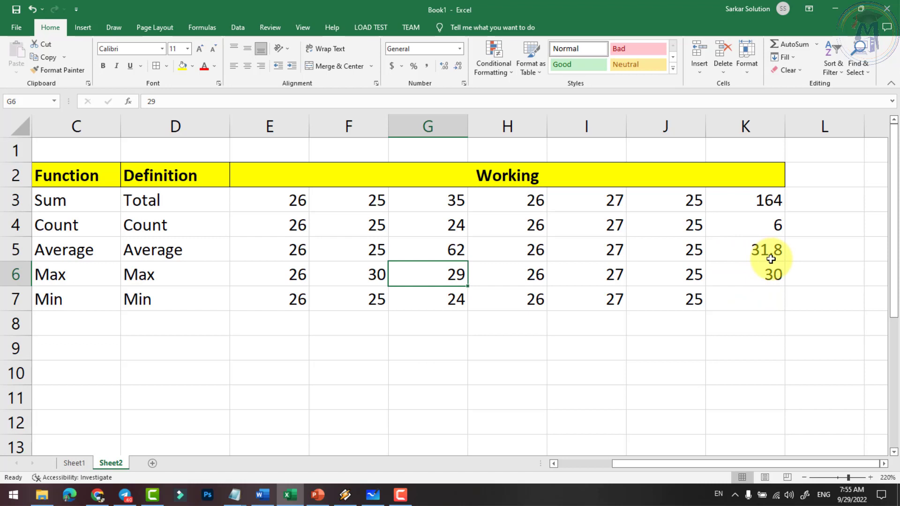
click(544, 275)
text(5)
key(Return)
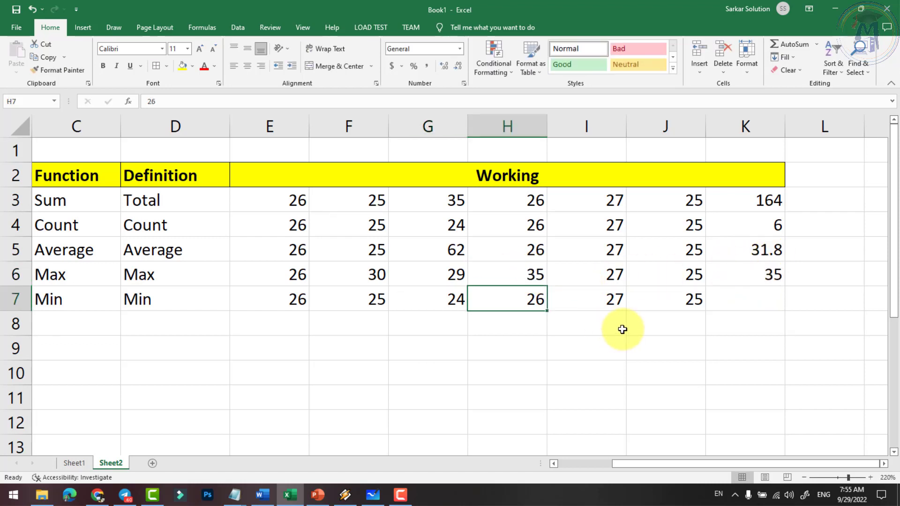
click(757, 300)
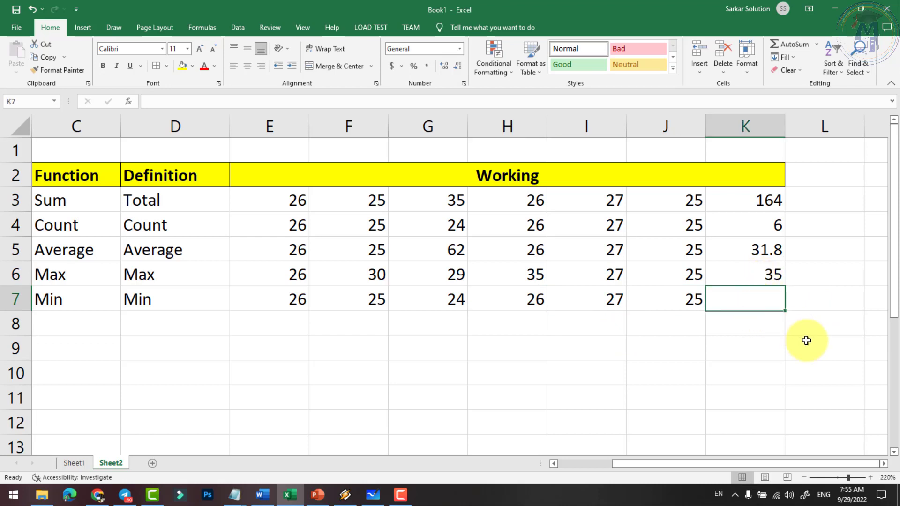
Enter =MIN(E7:J7) in K7, then change H7 to 20 so the minimum reads 20.
text(=m)
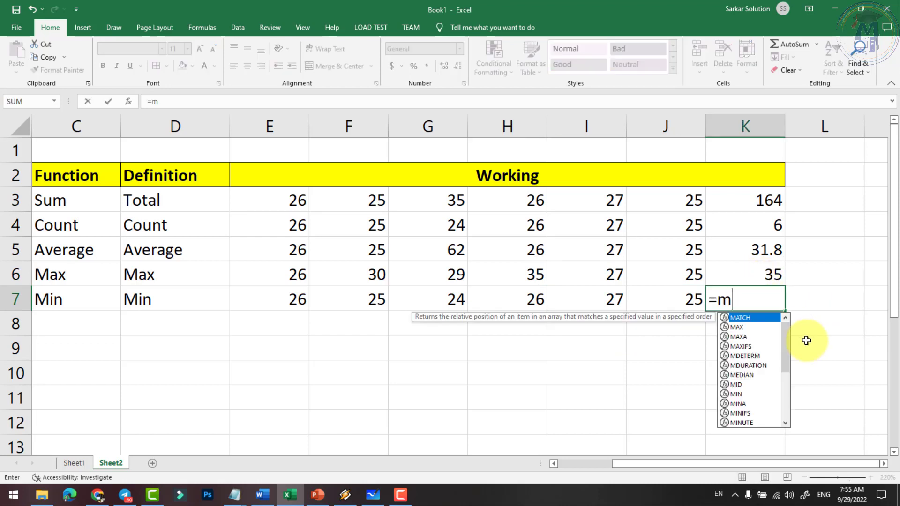
text(in)
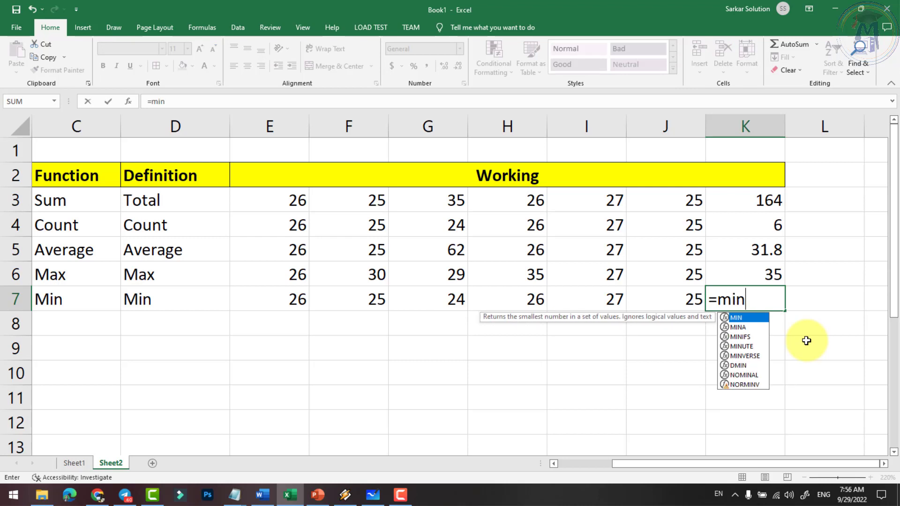
text(()
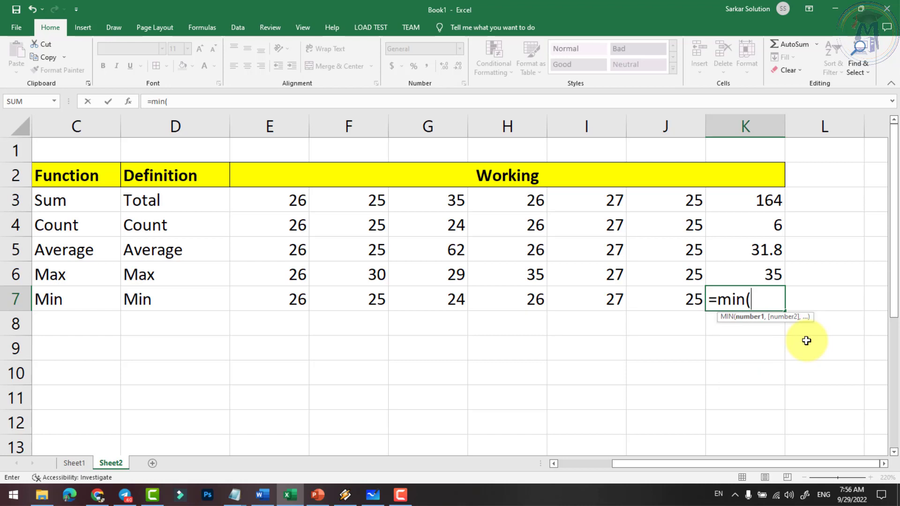
text(e7)
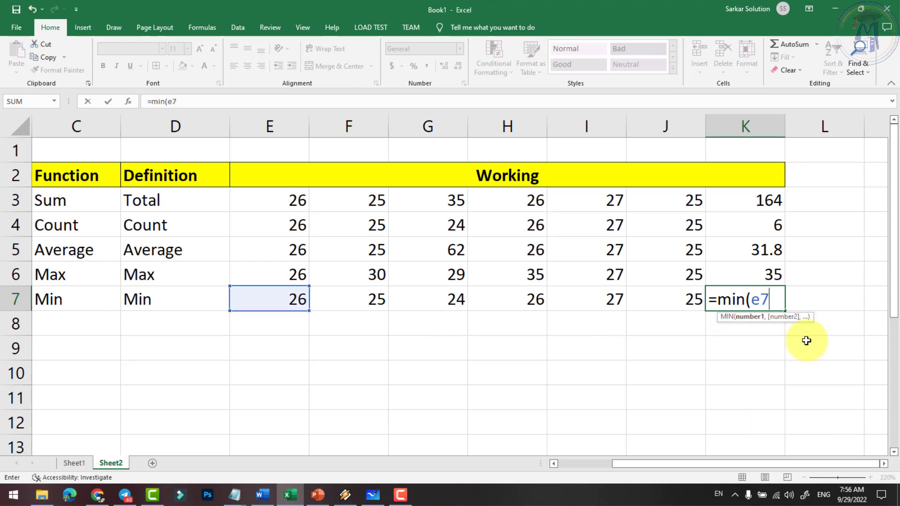
text(:j7)
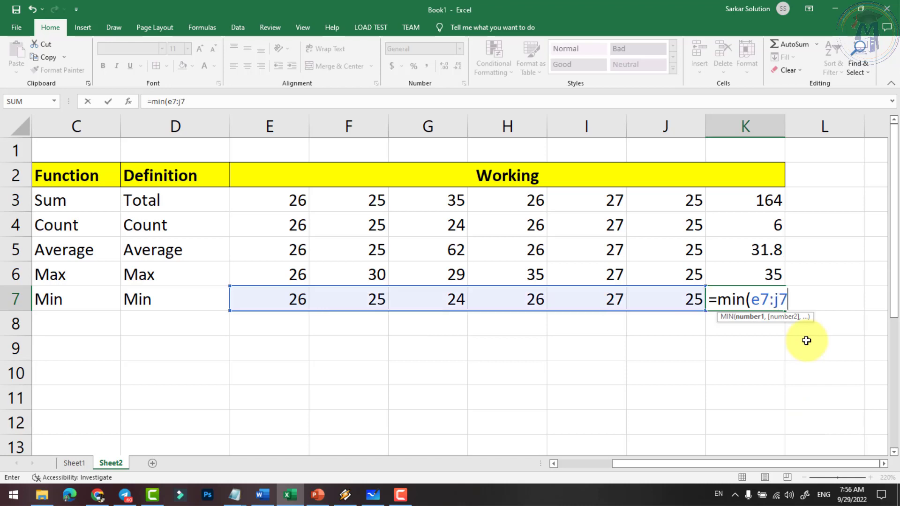
text())
key(Return)
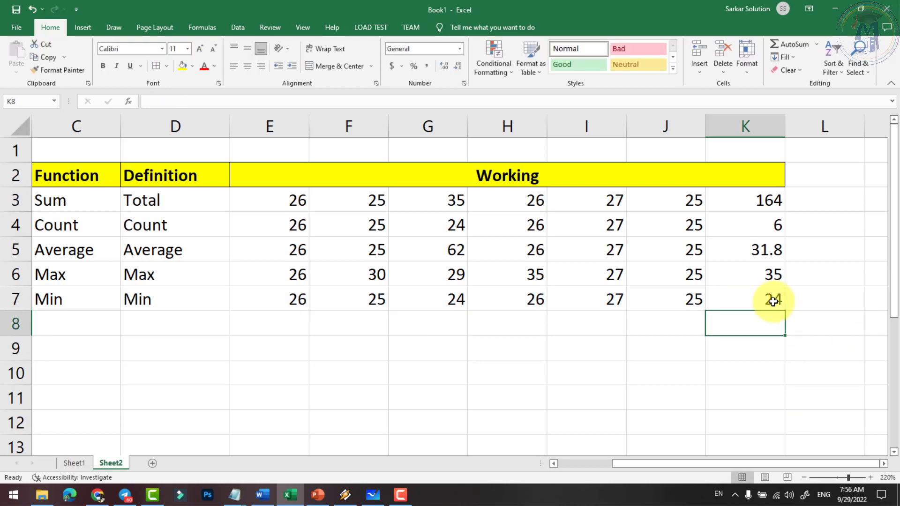
click(528, 301)
text(2)
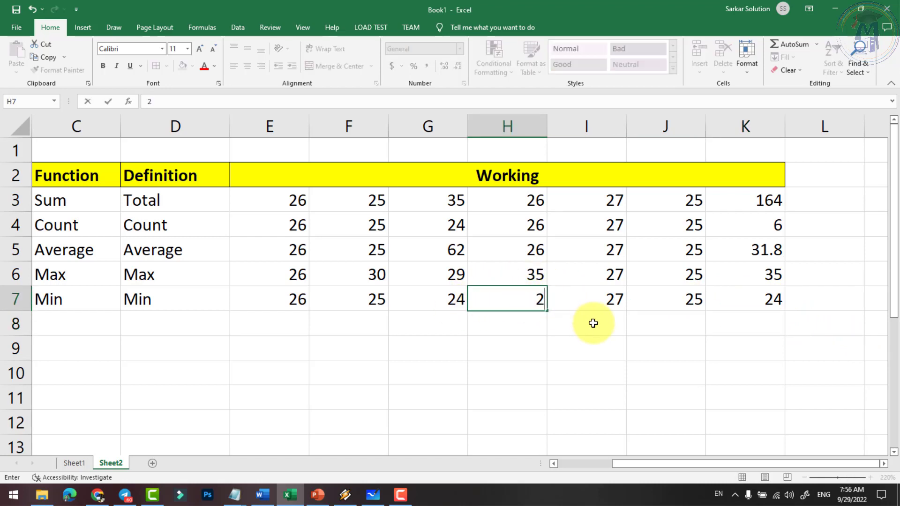
text(0)
key(Return)
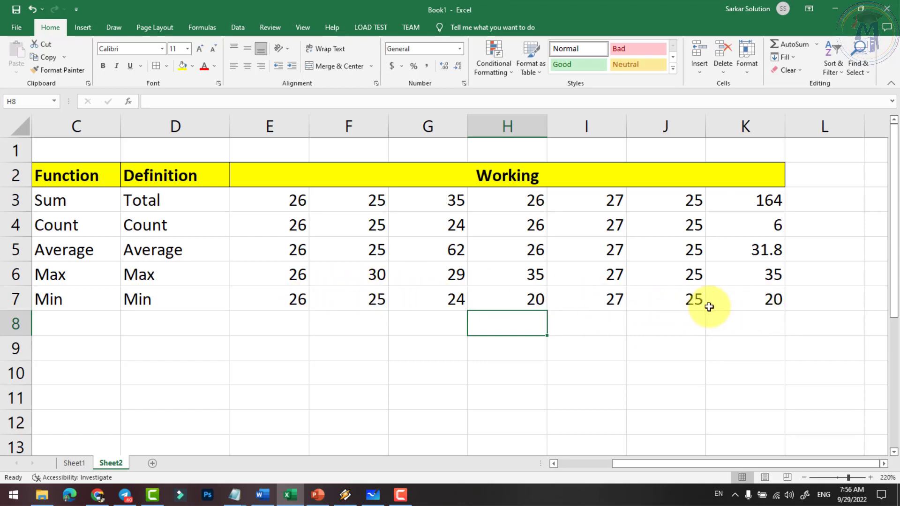
click(757, 303)
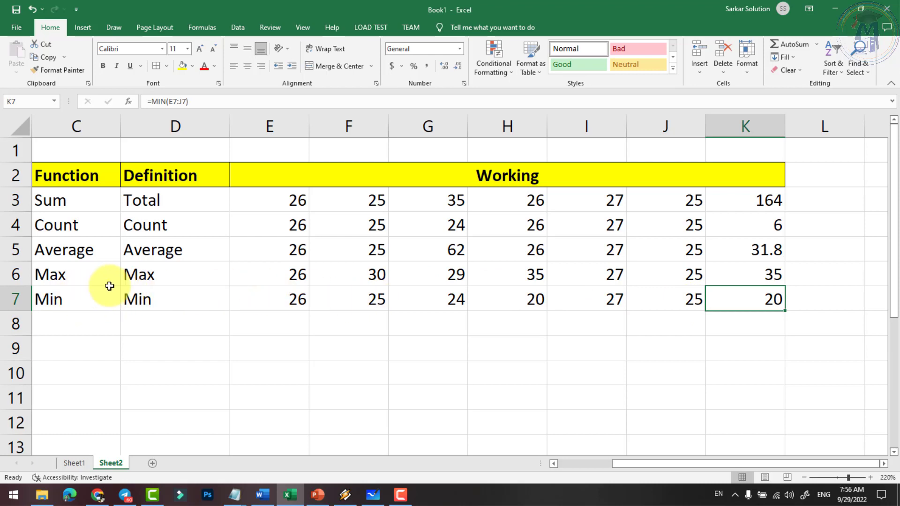
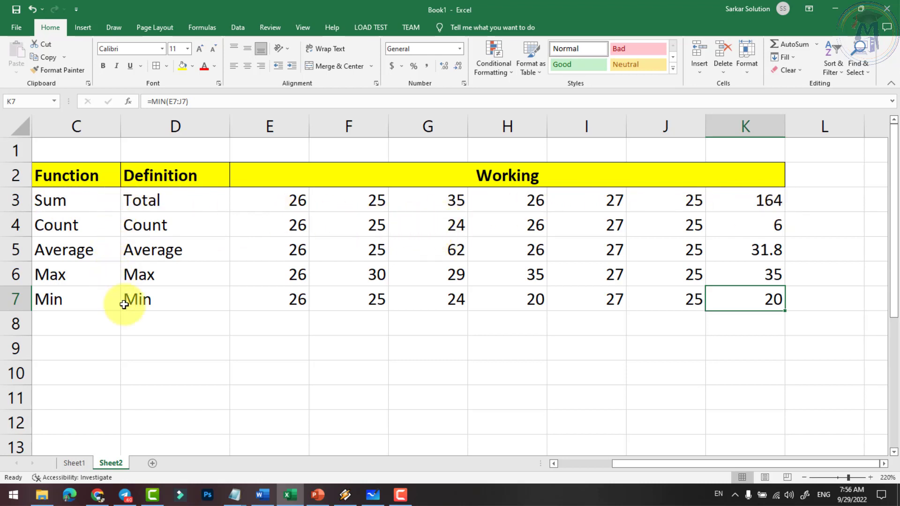
AutoFit columns E through K to their contents from the Home Format menu.
click(572, 464)
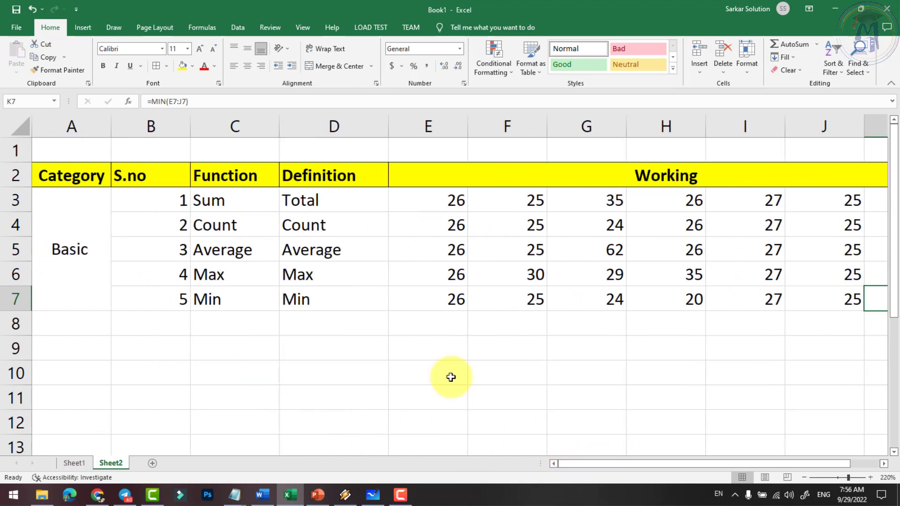
ctrl+scroll(401, 293, down, 1)
ctrl+scroll(400, 289, down, 1)
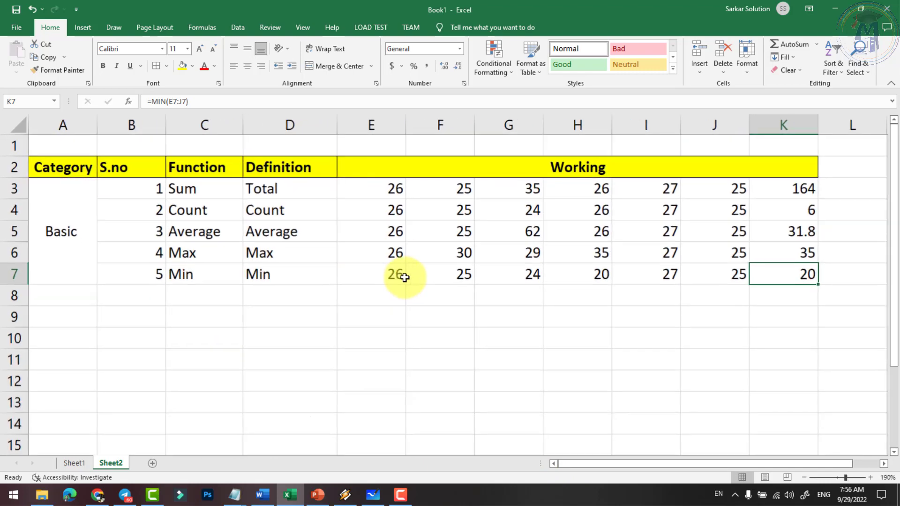
click(371, 123)
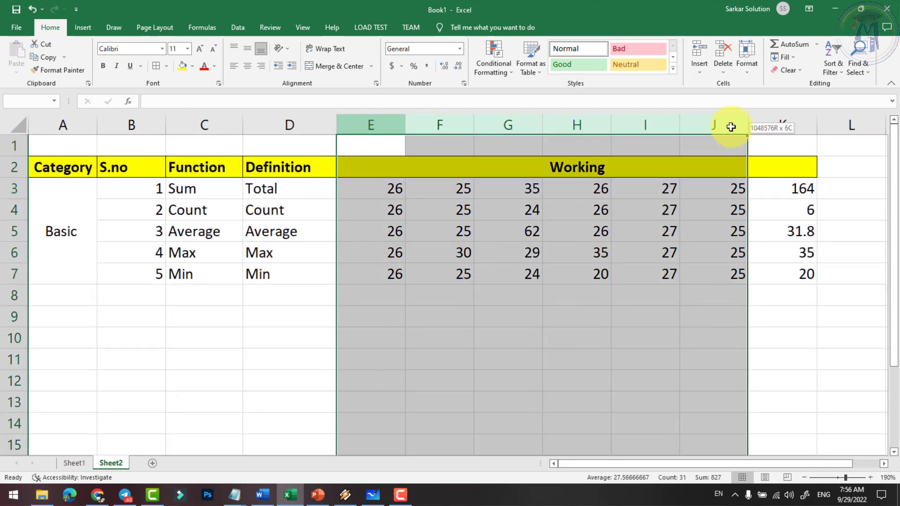
drag(478, 127, 765, 125)
click(748, 66)
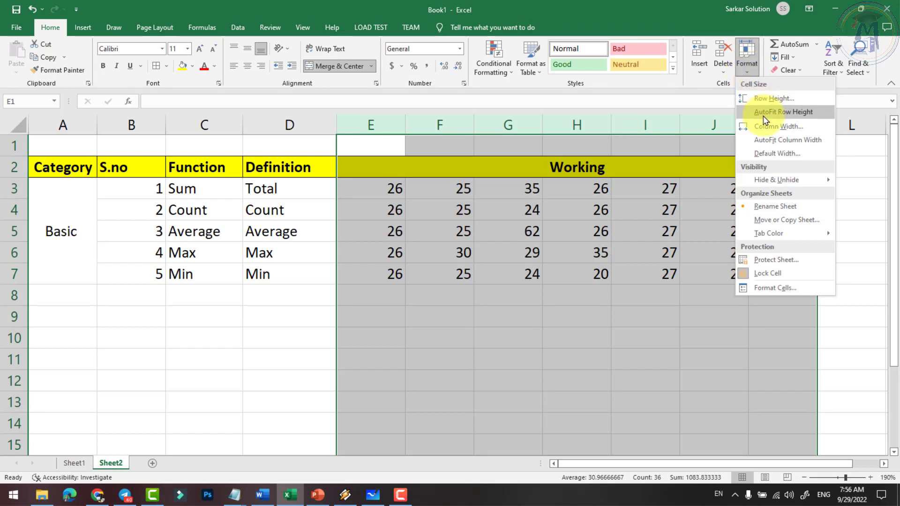
click(778, 137)
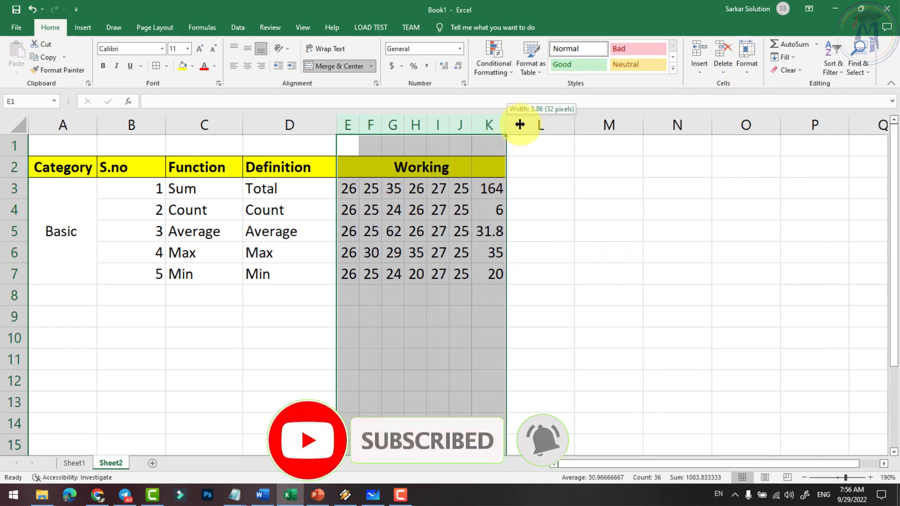
Widen columns E through K to one equal, larger width.
drag(506, 125, 527, 125)
click(607, 225)
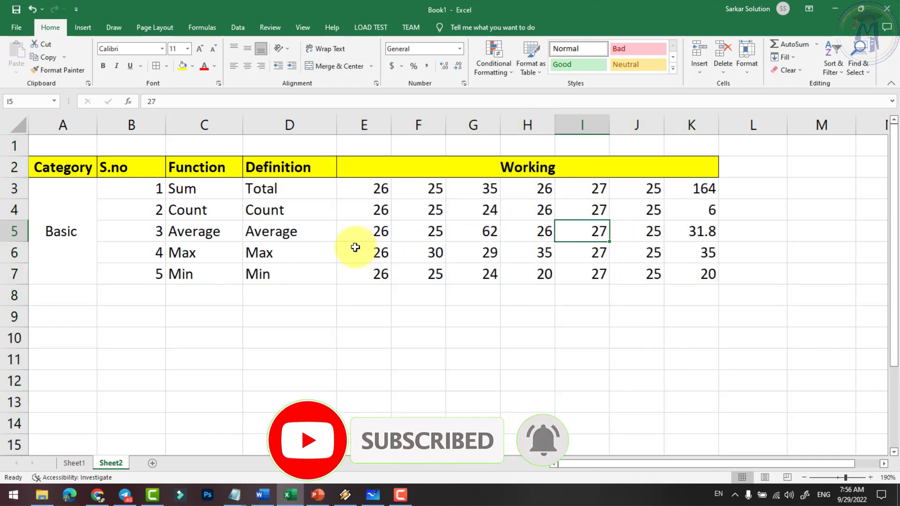
click(320, 232)
ctrl+scroll(322, 233, up, 1)
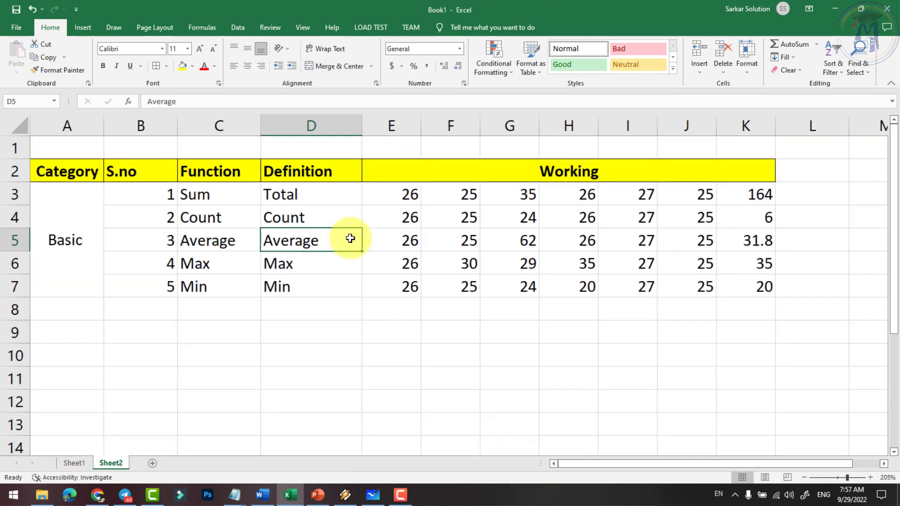
Label A9 'Logical' and number B9 to B12 with 6, 7, 8 and 9.
click(70, 334)
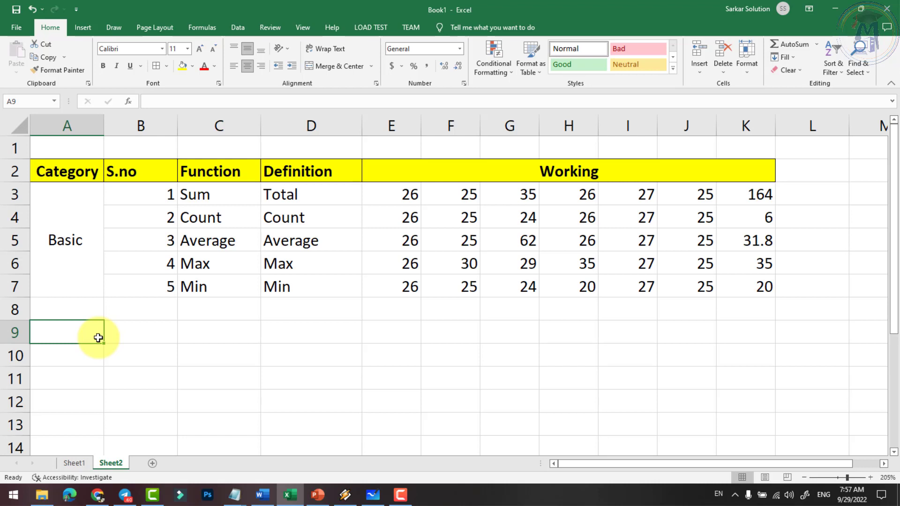
text(Logical)
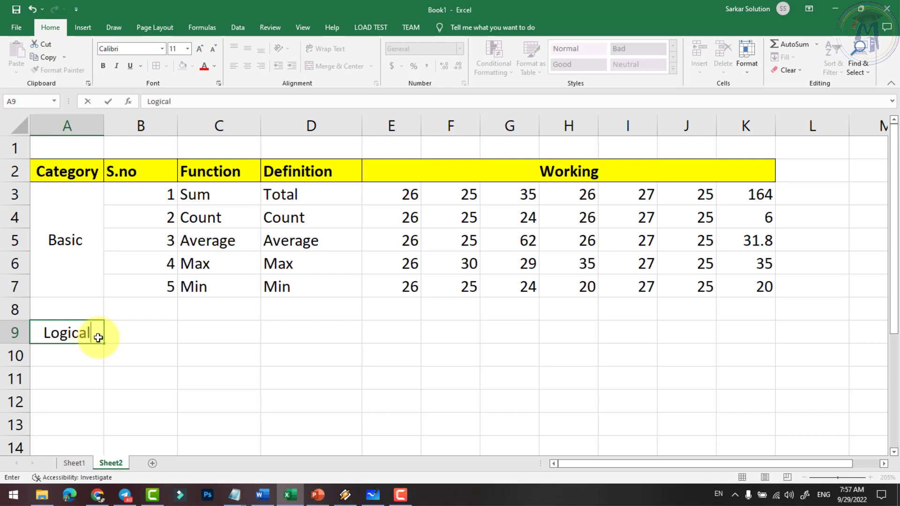
key(Tab)
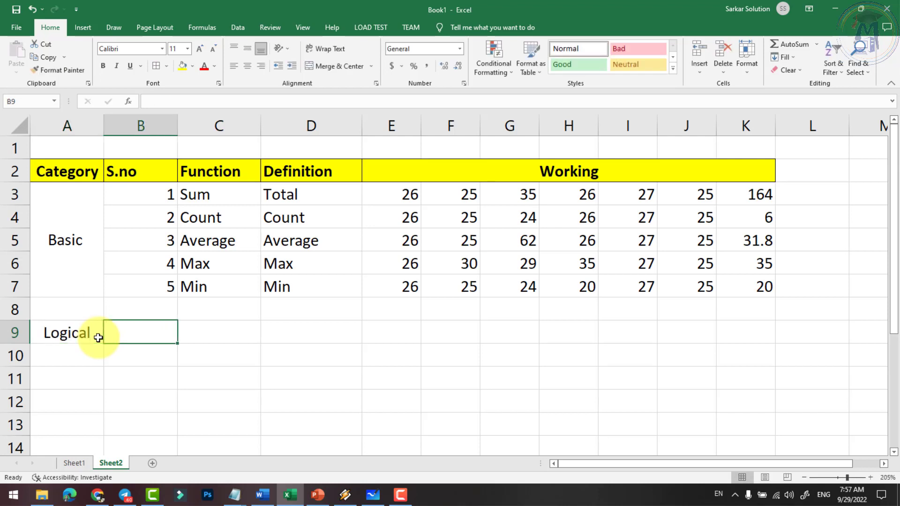
text(6)
key(Return)
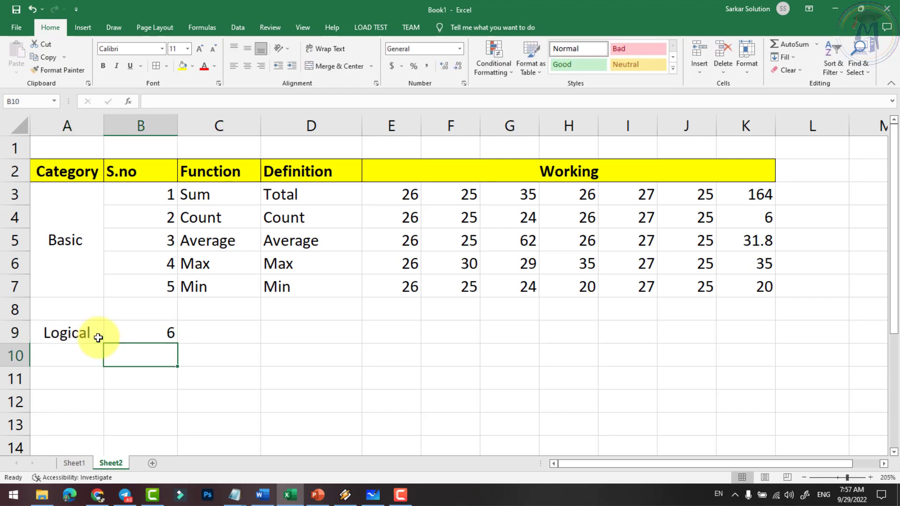
text(7)
key(Return)
text(8)
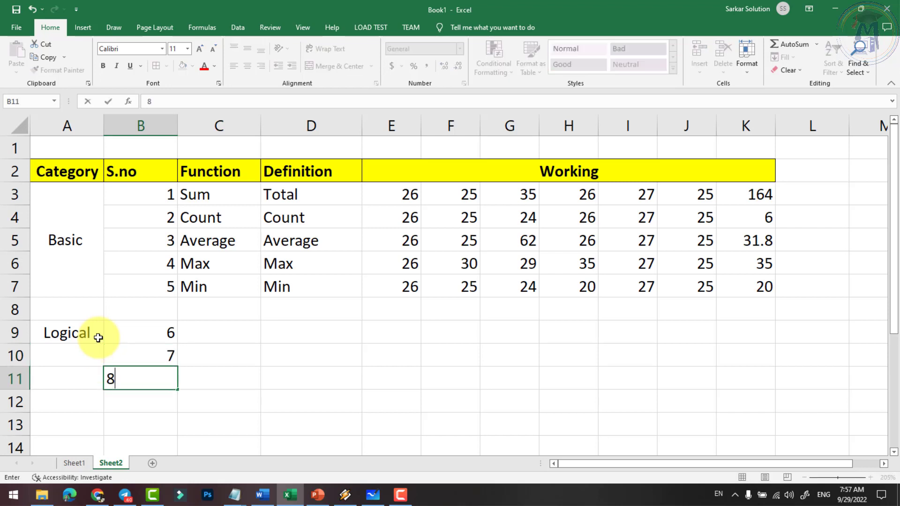
key(Return)
text(9)
key(Return)
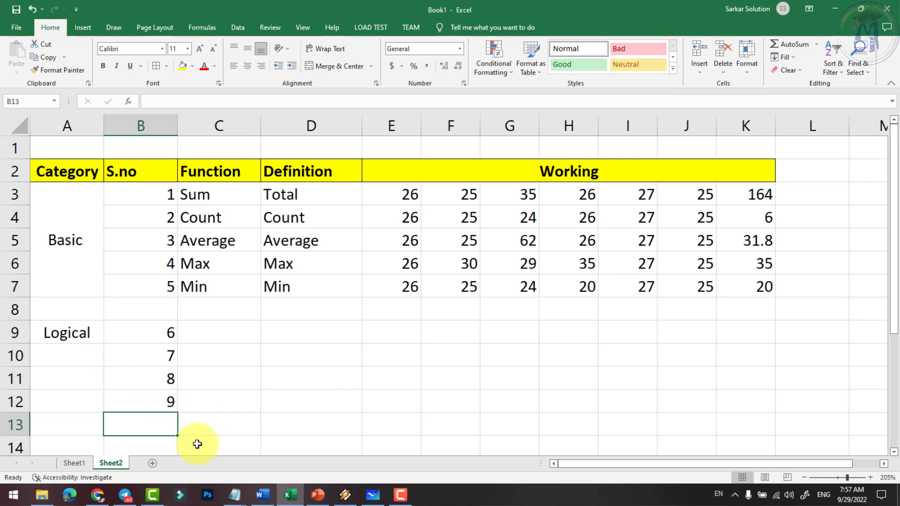
List the functions IF, AND, OR and NOT down C9 to C12.
click(212, 336)
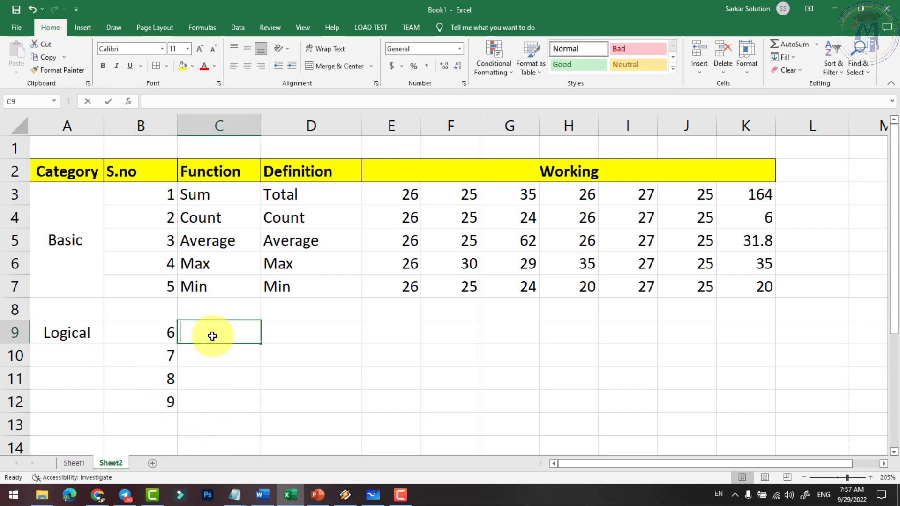
text(IF)
key(Return)
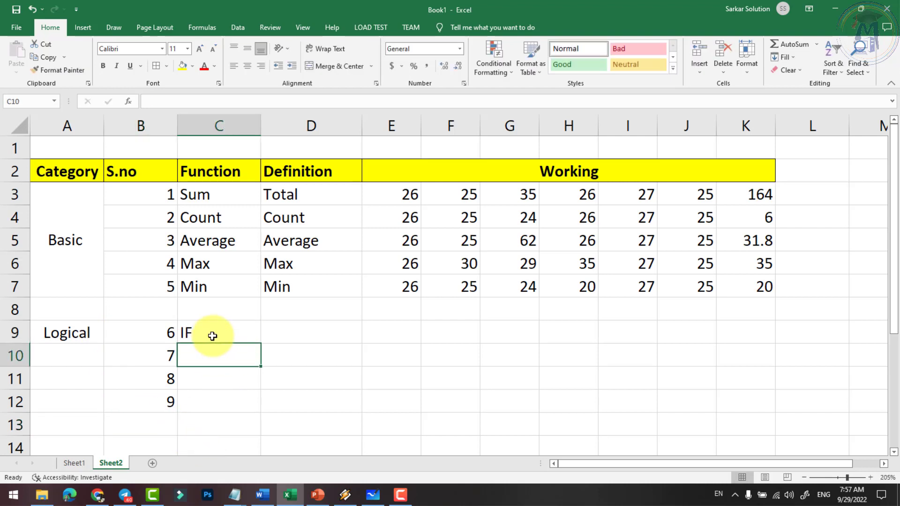
text(AND)
key(Return)
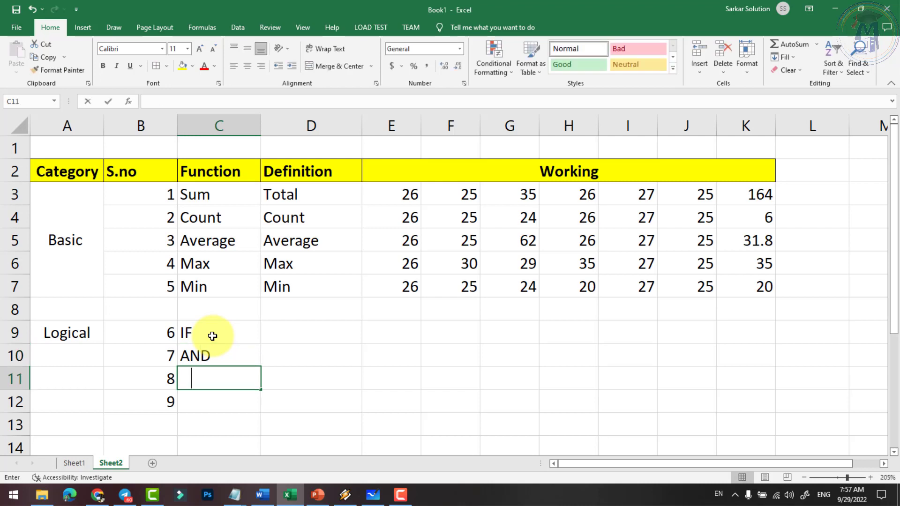
text(OR)
key(Up)
text(NOT)
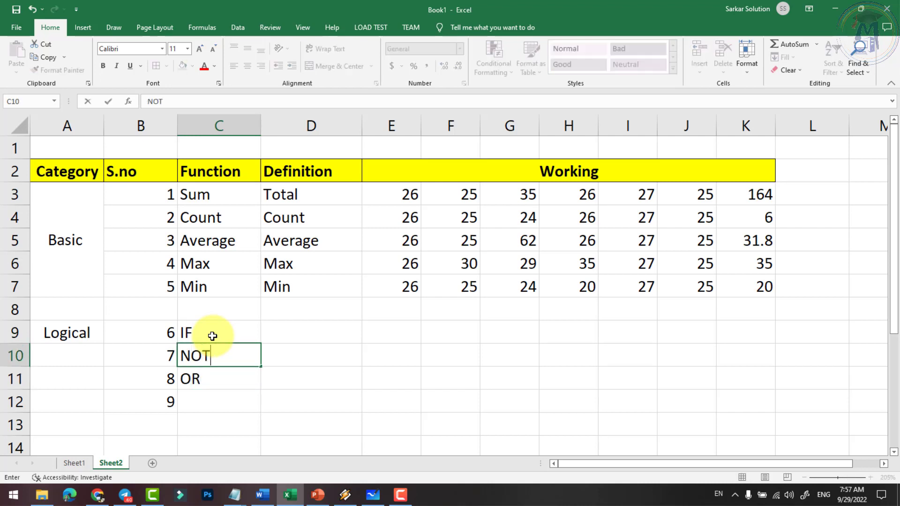
key(Escape)
key(Down)
key(Down)
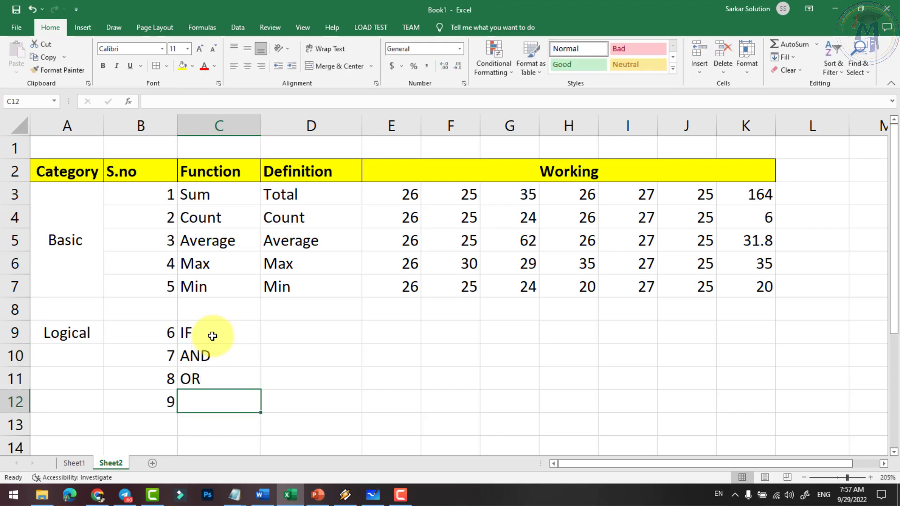
text(NOT)
key(Up)
key(Up)
key(Up)
key(Down)
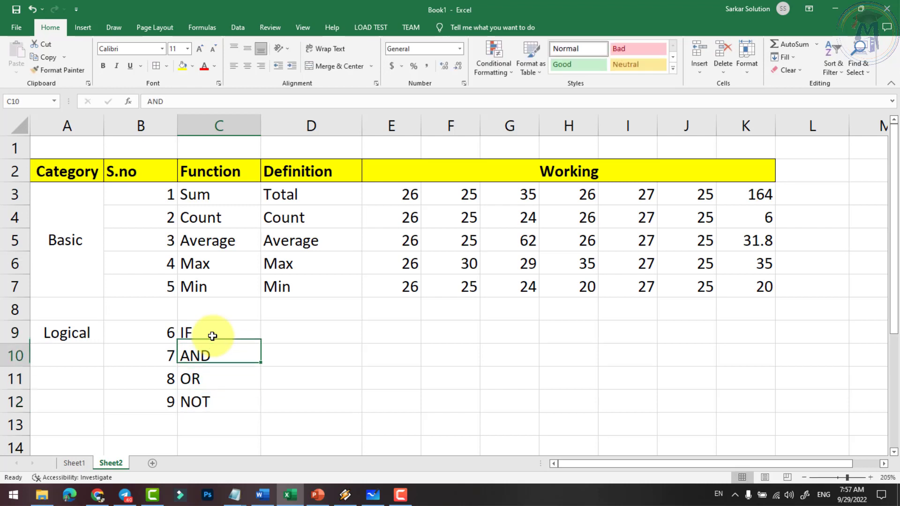
key(Down)
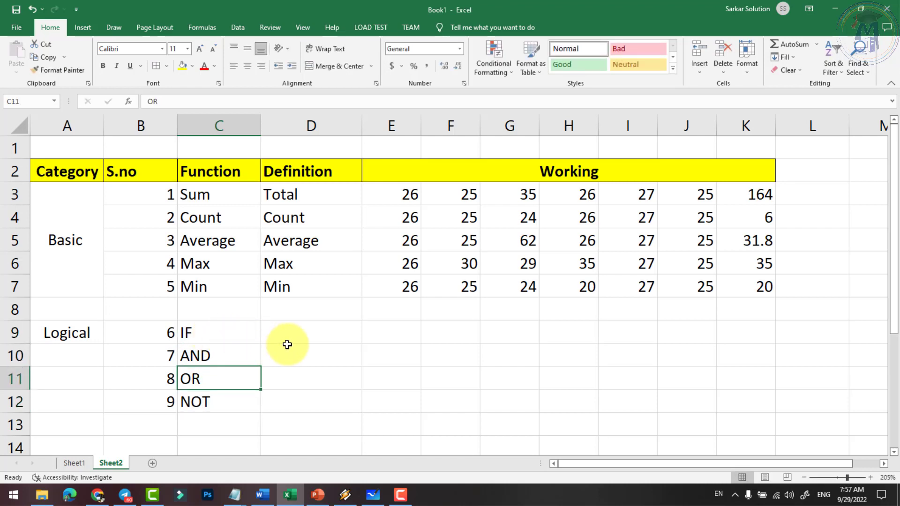
click(287, 346)
Define IF, AND and OR as Condition, All Condition and Only One in D9:D11.
click(307, 337)
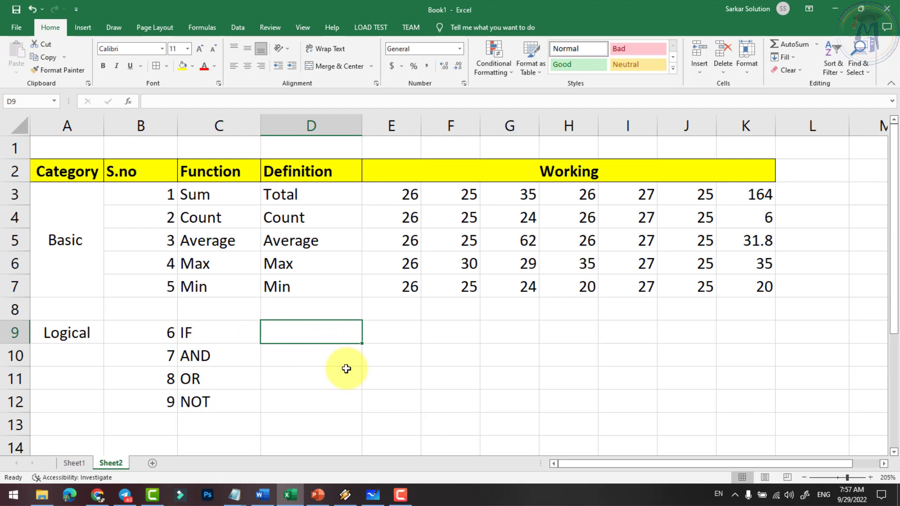
text(Cond)
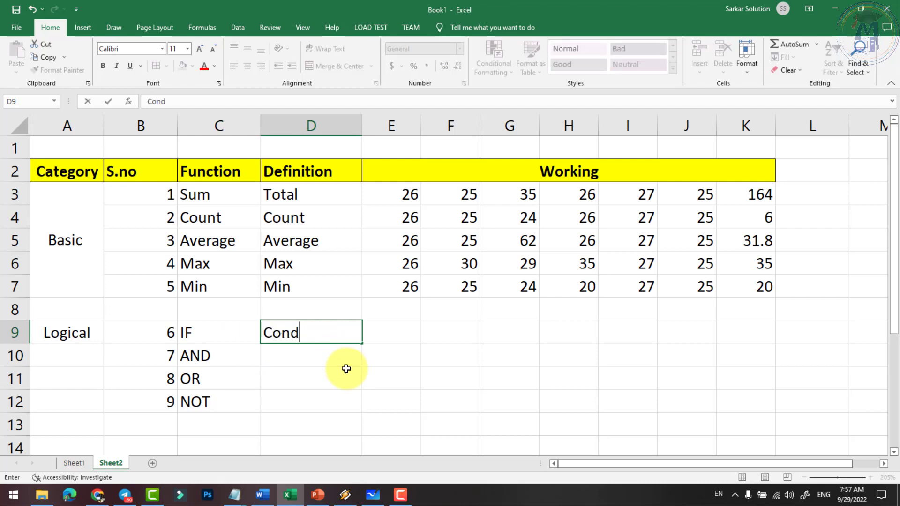
text(ition)
key(Return)
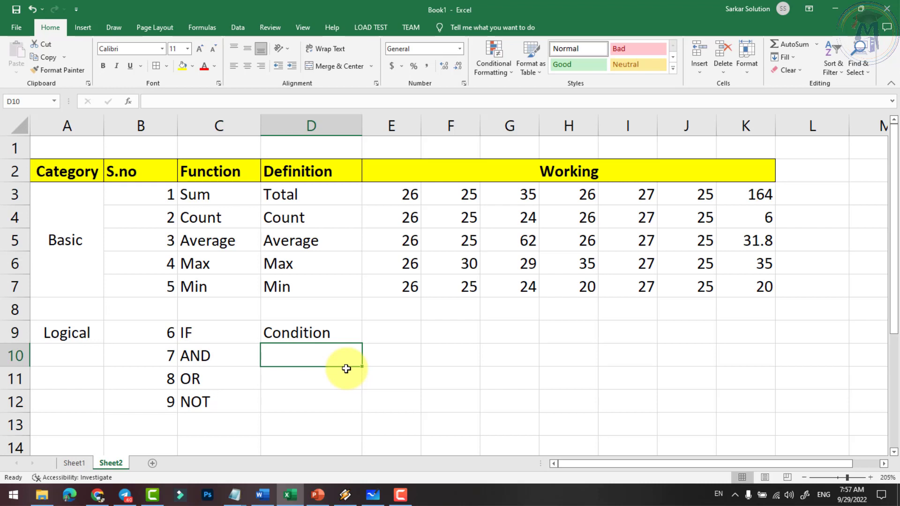
text(B)
key(BackSpace)
text(A)
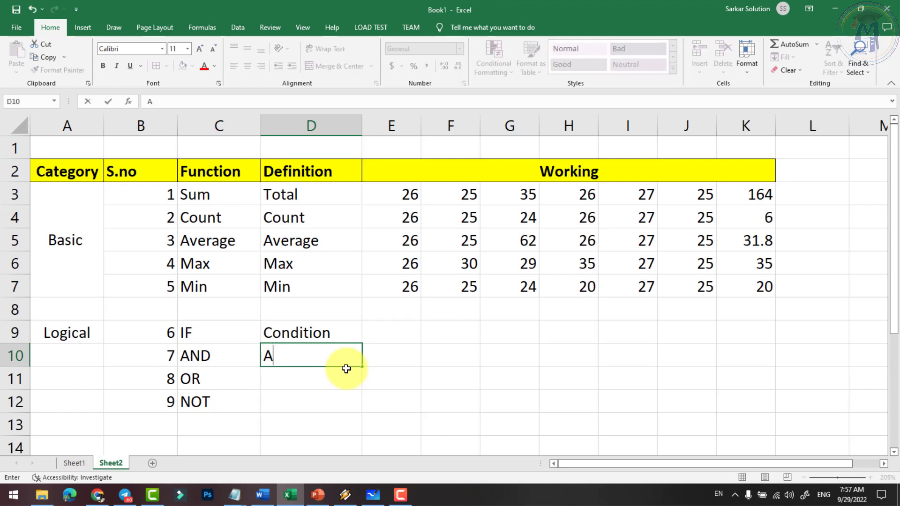
text(ll Condition)
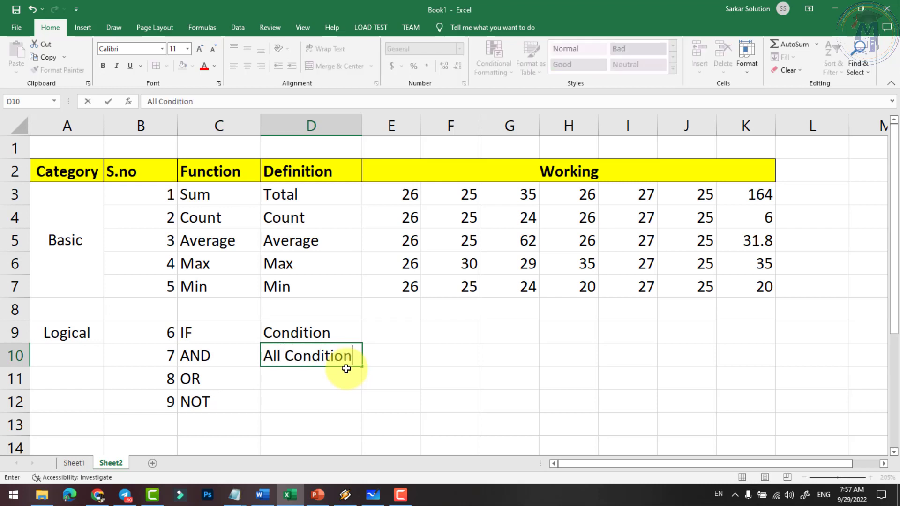
key(Up)
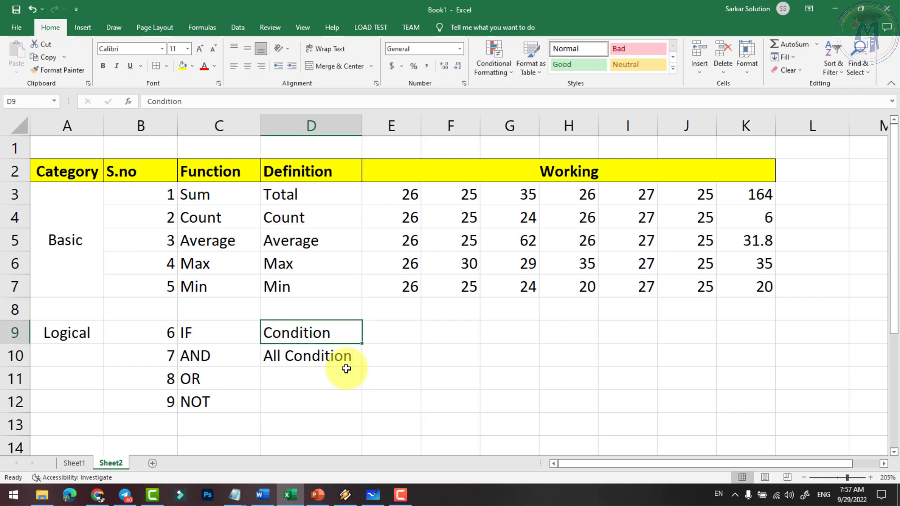
key(Down)
key(Down)
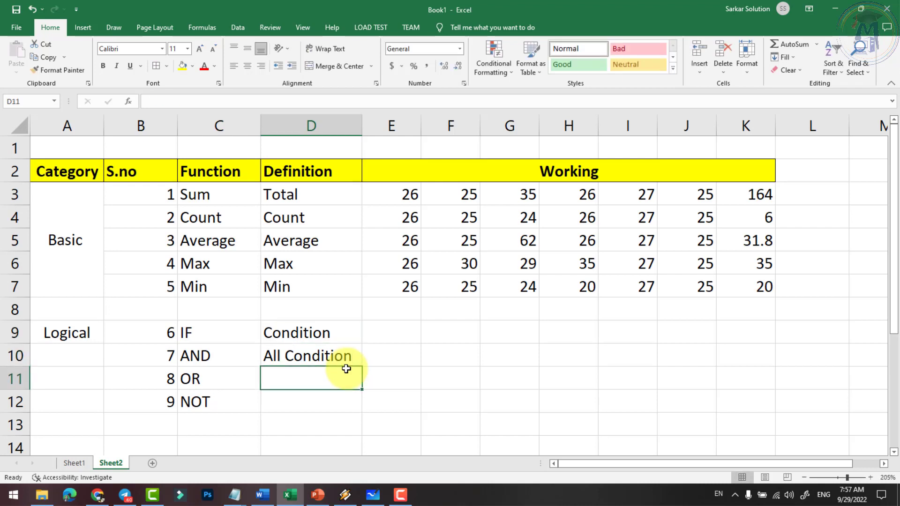
text(On)
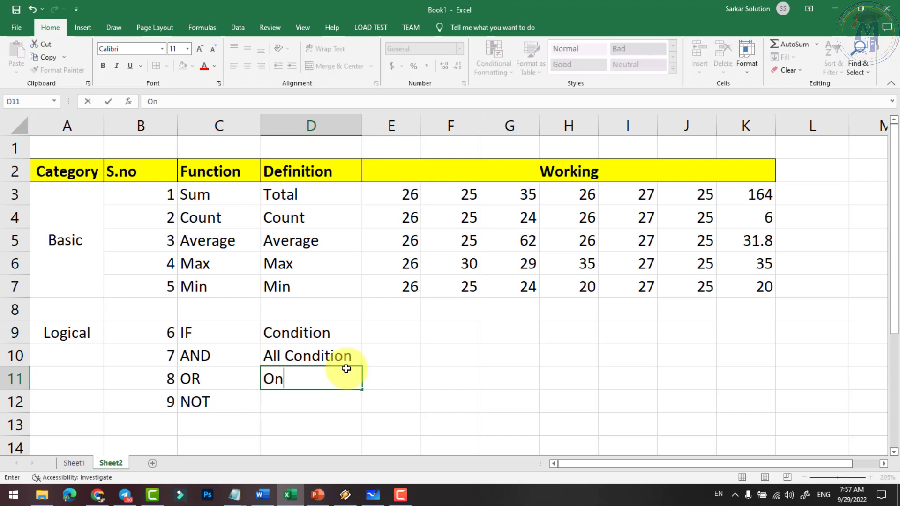
text(ly One)
key(Return)
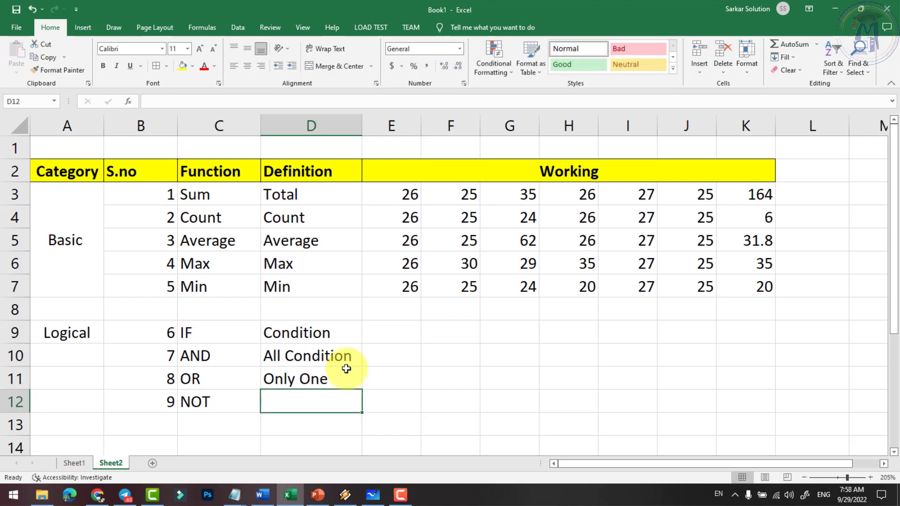
Cancel the stray entry in D12 so NOT's definition stays blank.
text(O)
key(BackSpace)
key(BackSpace)
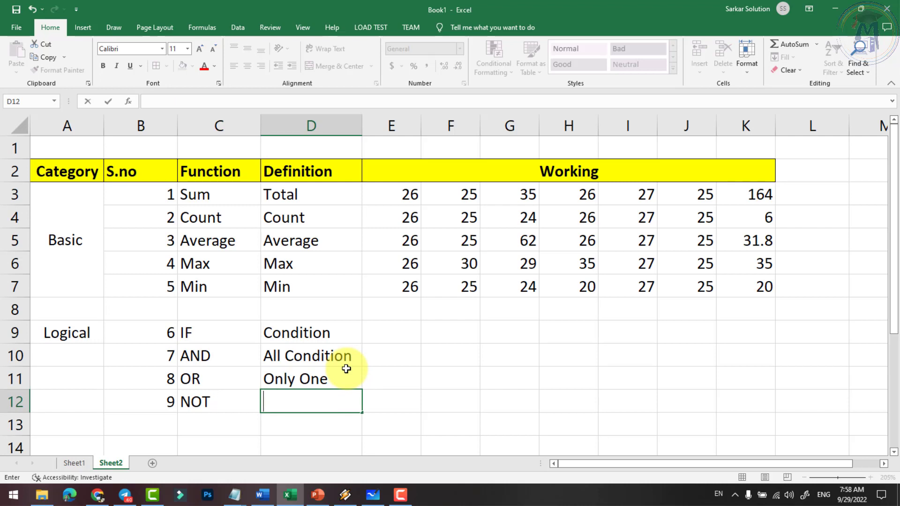
key(Escape)
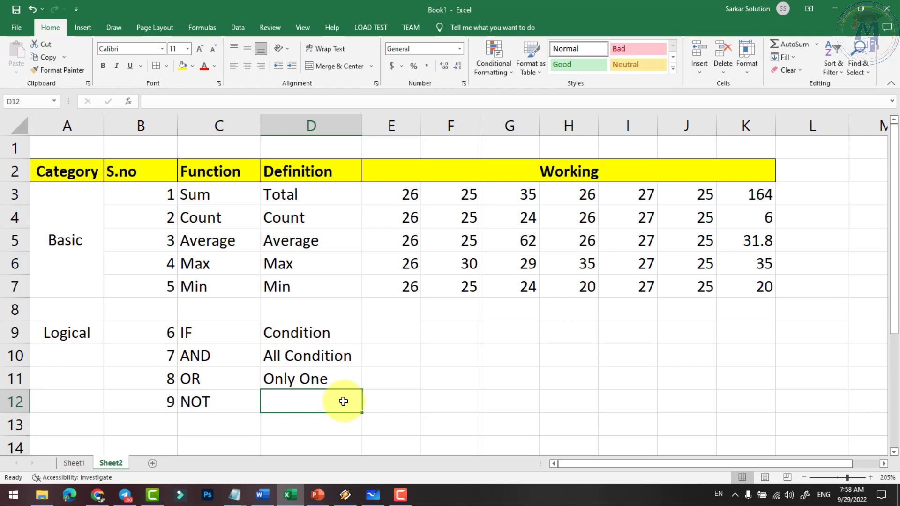
click(202, 401)
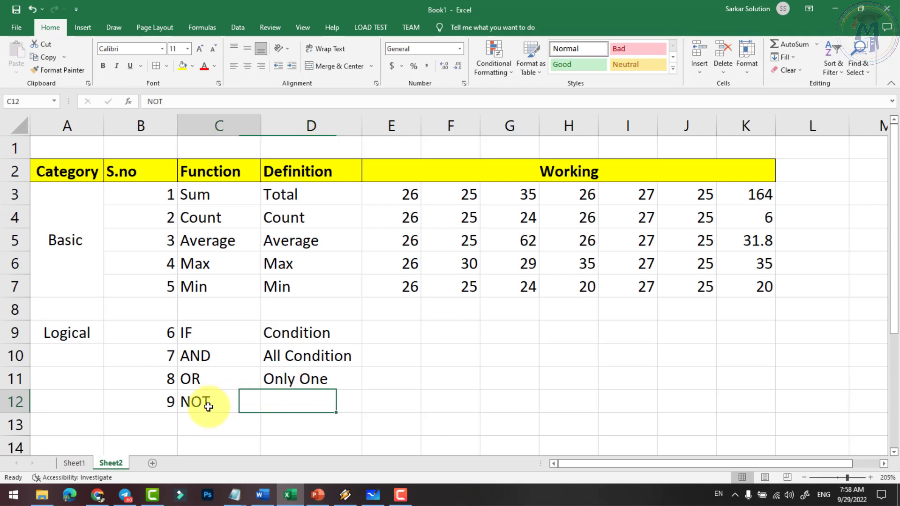
click(281, 400)
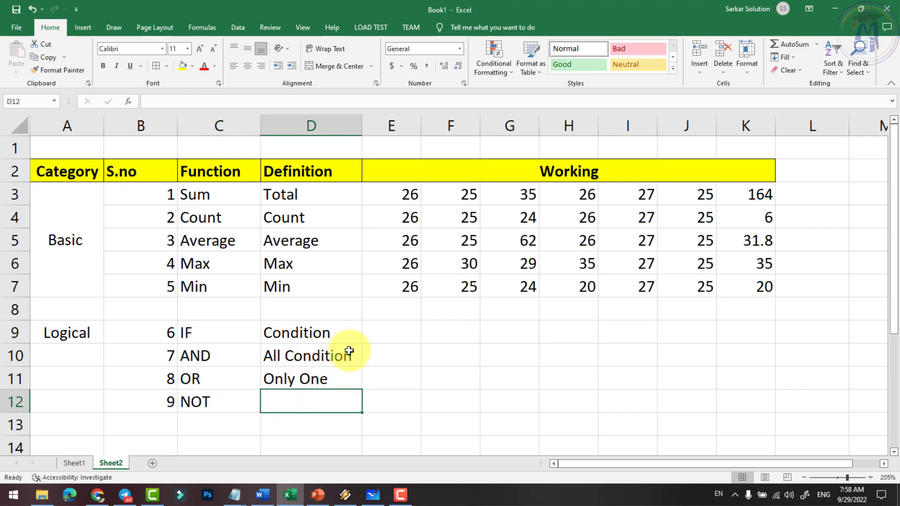
click(418, 341)
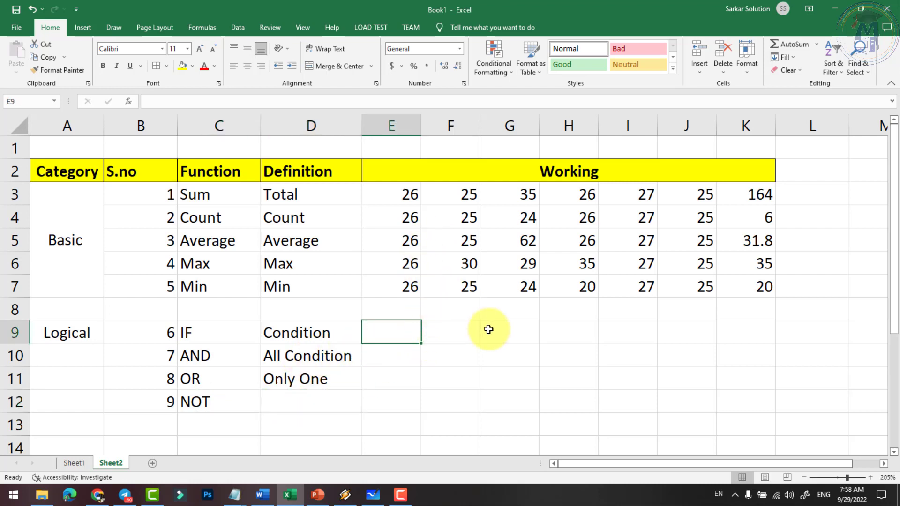
Enter the label Age in E9 with the value 18 in F9.
key(Right)
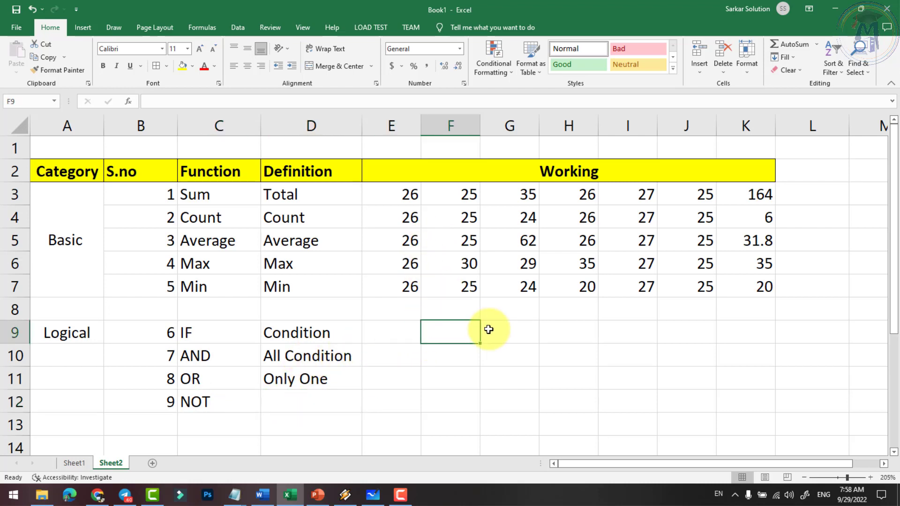
key(Left)
key(Left)
key(Right)
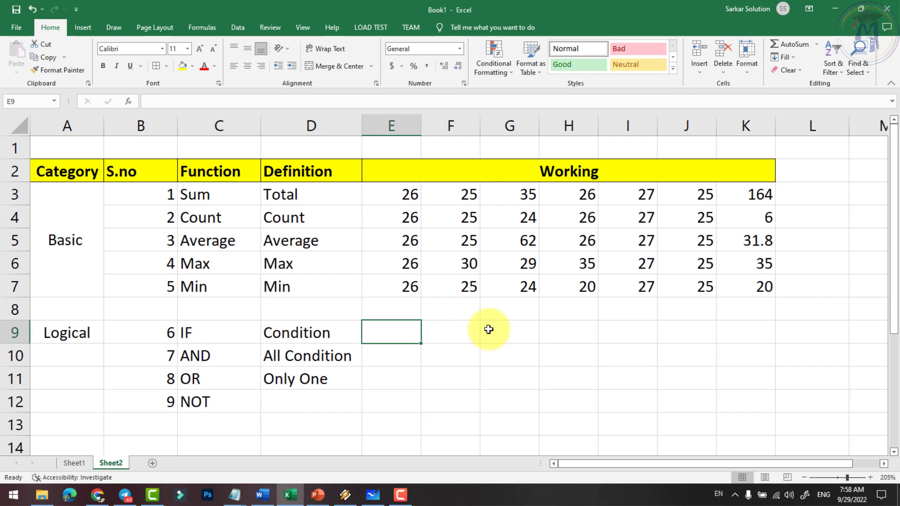
text(Age)
key(Tab)
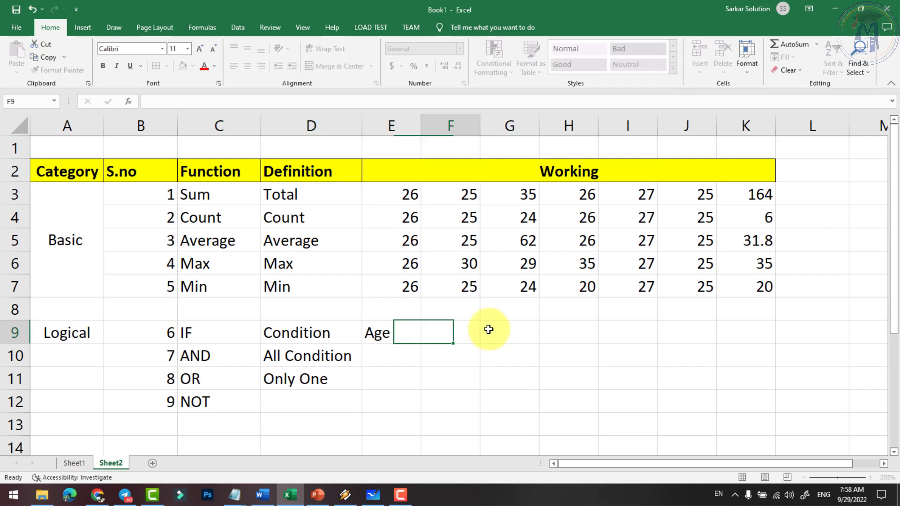
text(18)
key(Return)
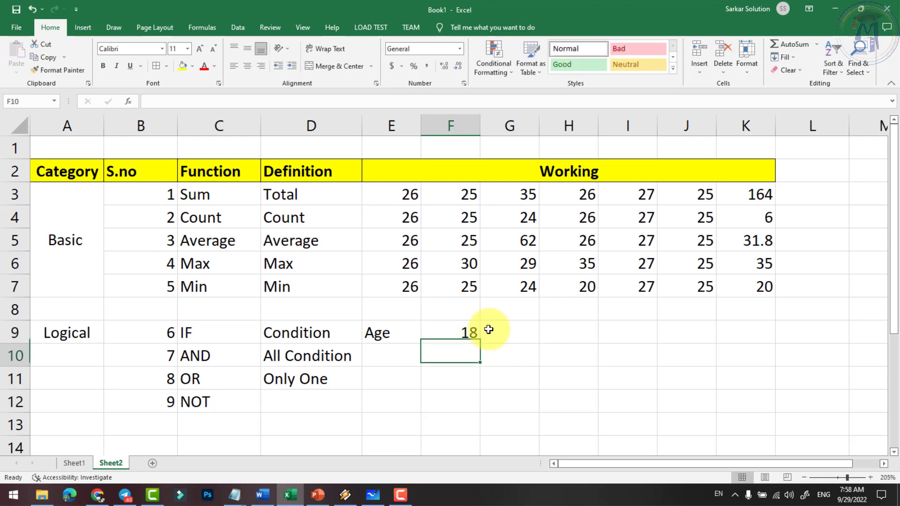
Change the age in F9 from 18 to 50.
key(Up)
key(Right)
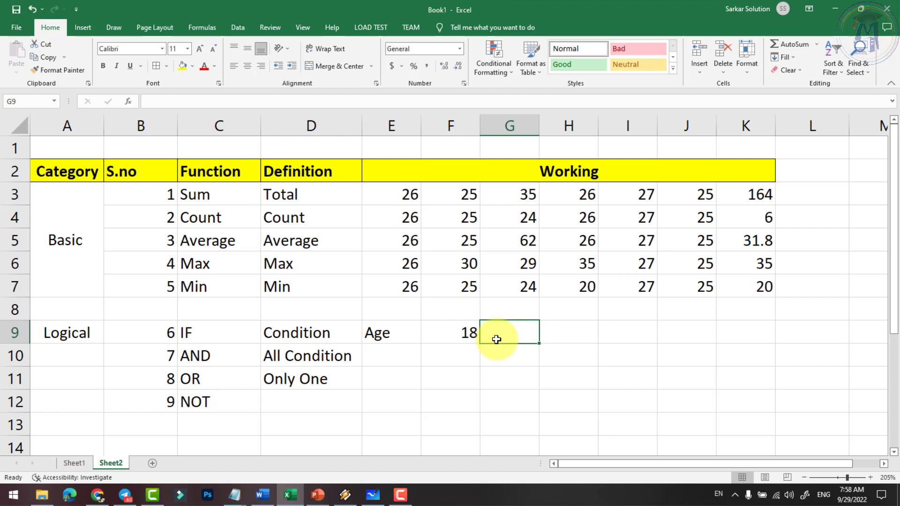
key(Left)
text(17)
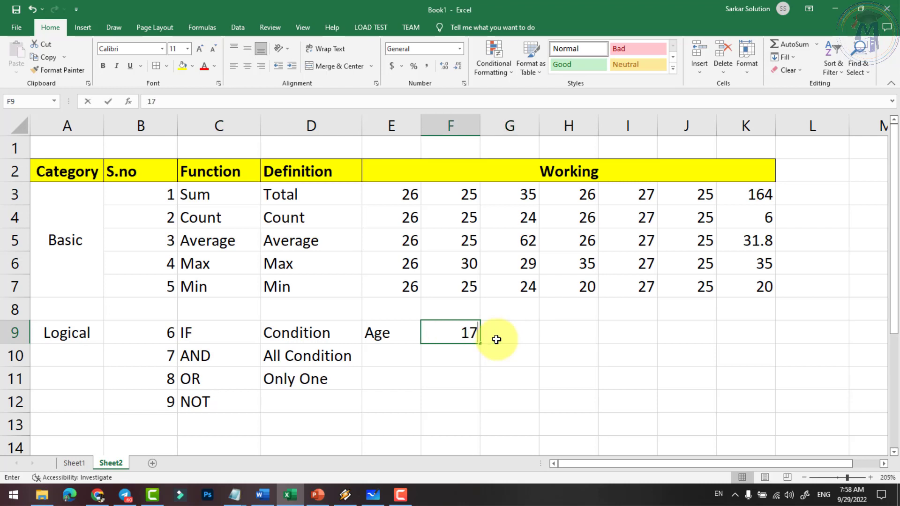
key(BackSpace)
key(BackSpace)
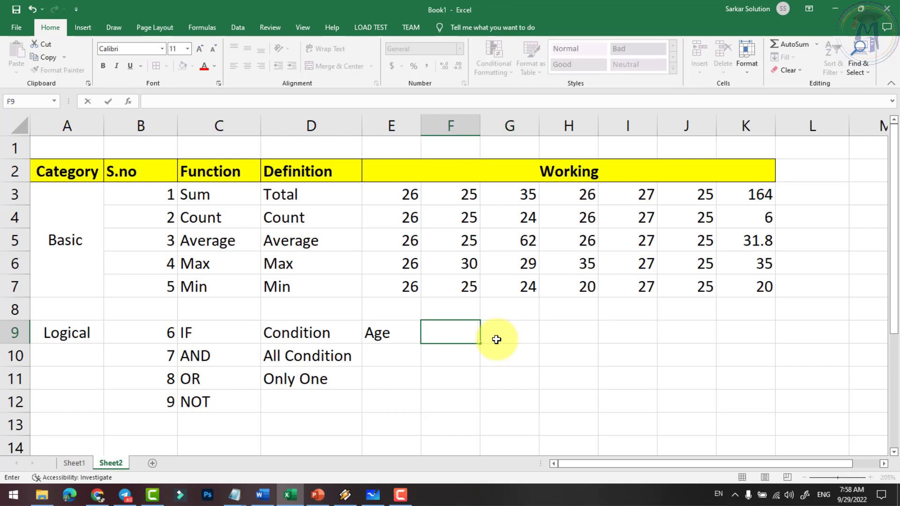
text(19)
key(BackSpace)
text(50)
key(Left)
key(Right)
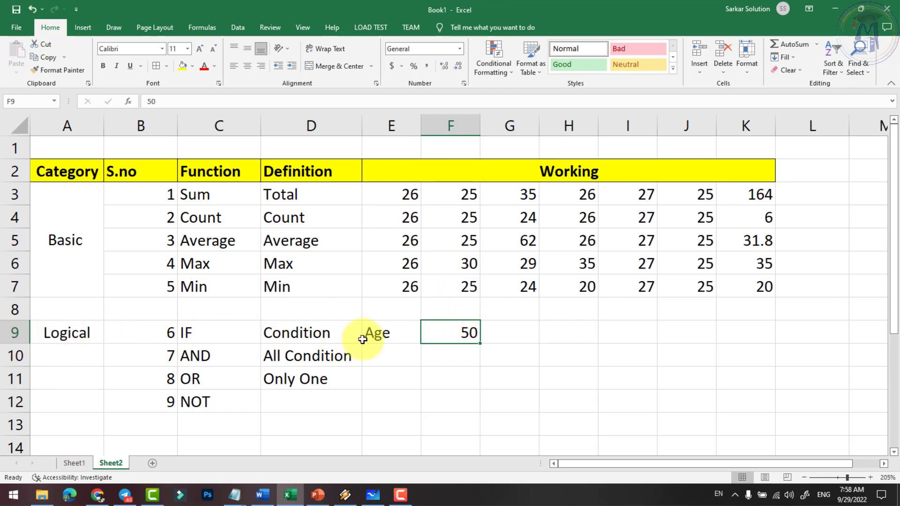
Enter =IF(F9>=18, "You Can Vote", "You Can't Vote") in G9.
click(505, 342)
text(=)
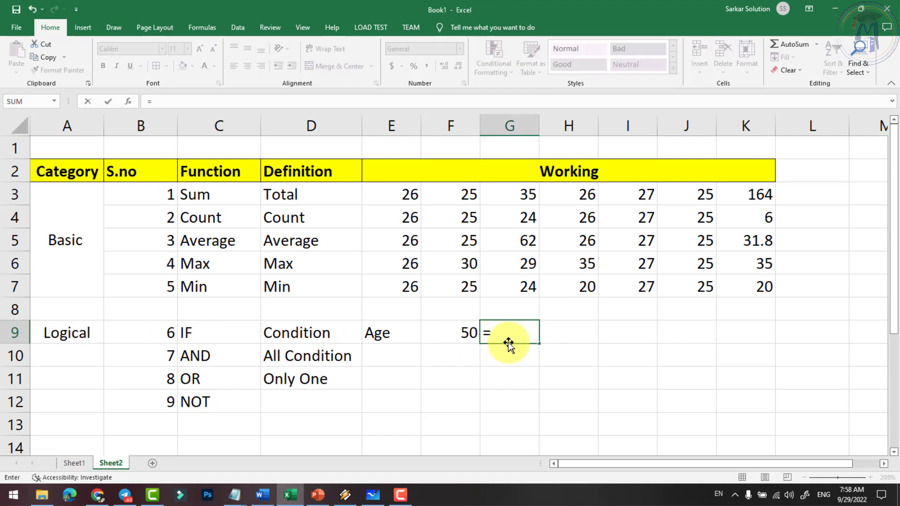
text(if)
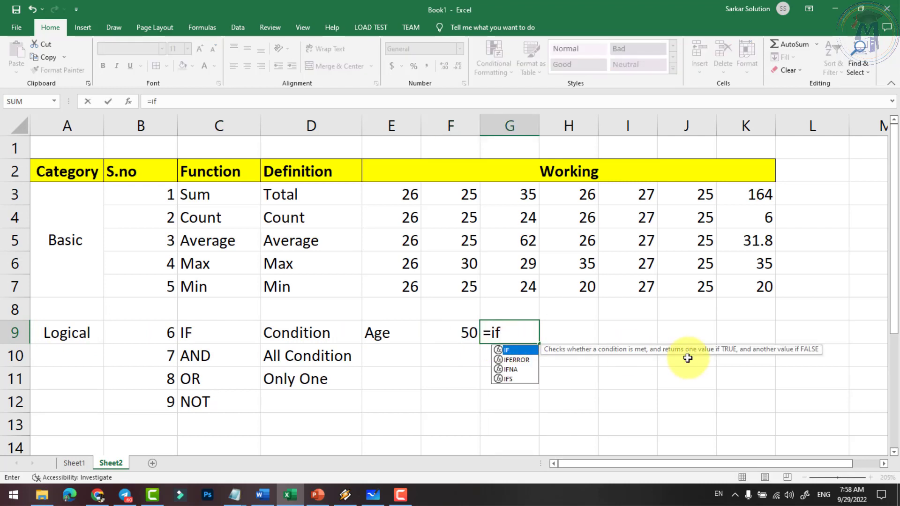
text(()
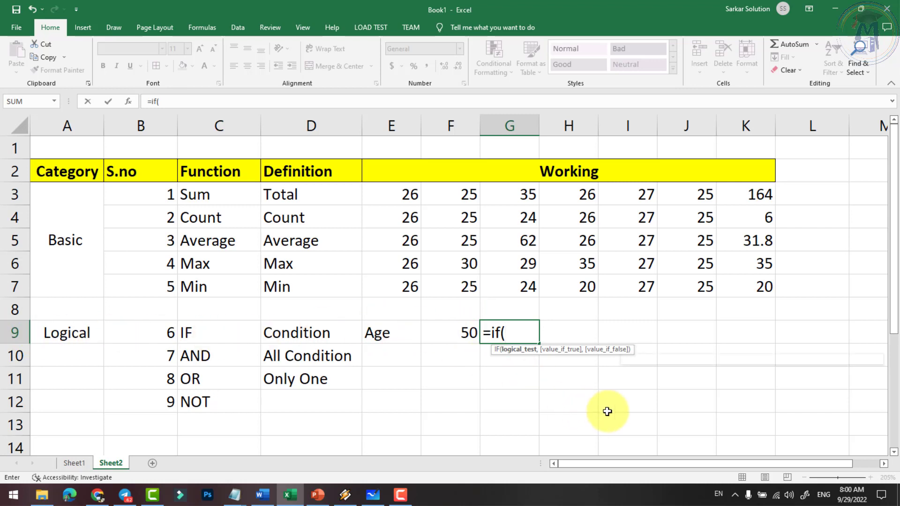
text(f9>=)
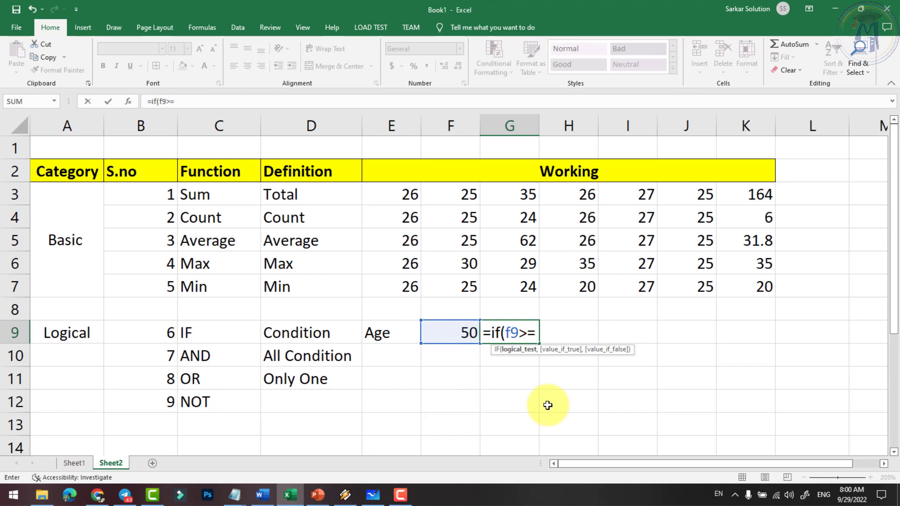
text(18)
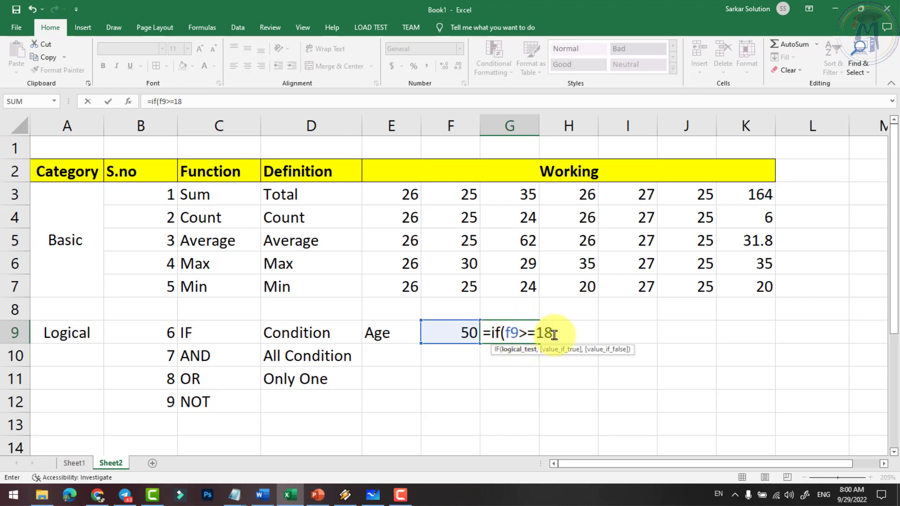
text(,)
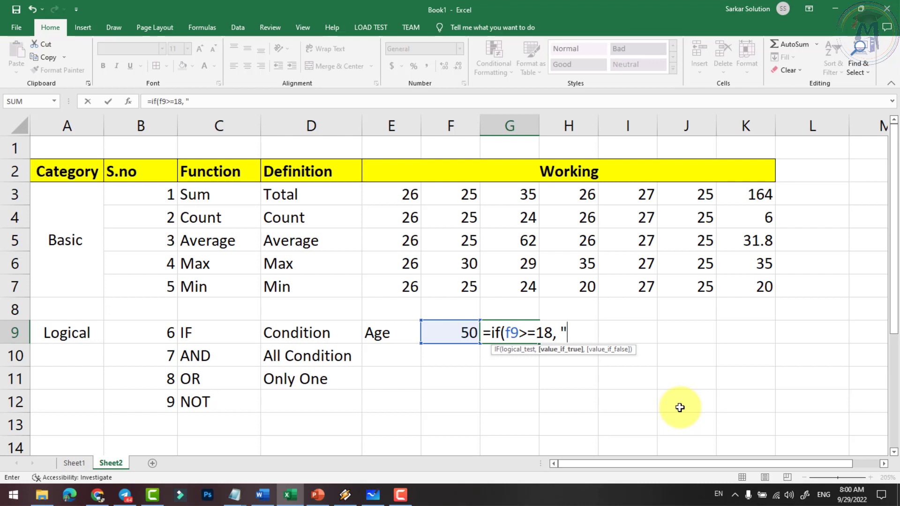
text(You)
text( Can Y)
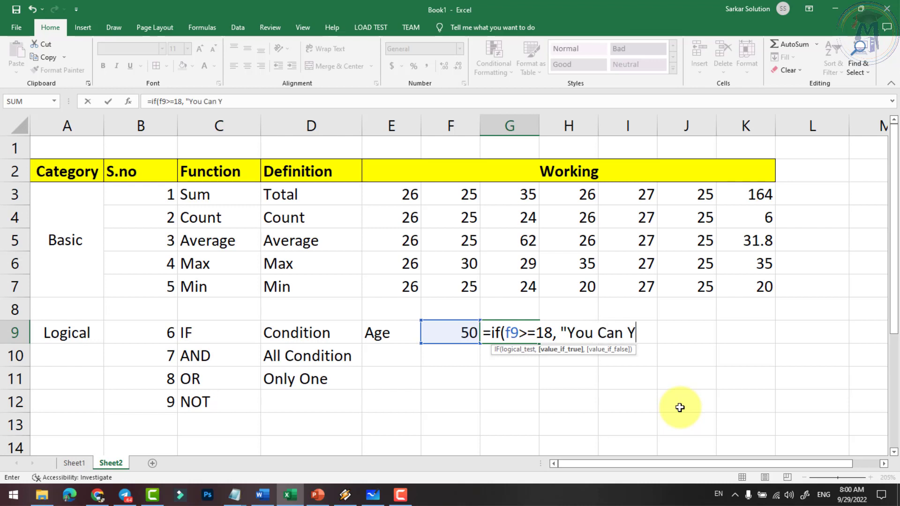
key(BackSpace)
text(Vote)
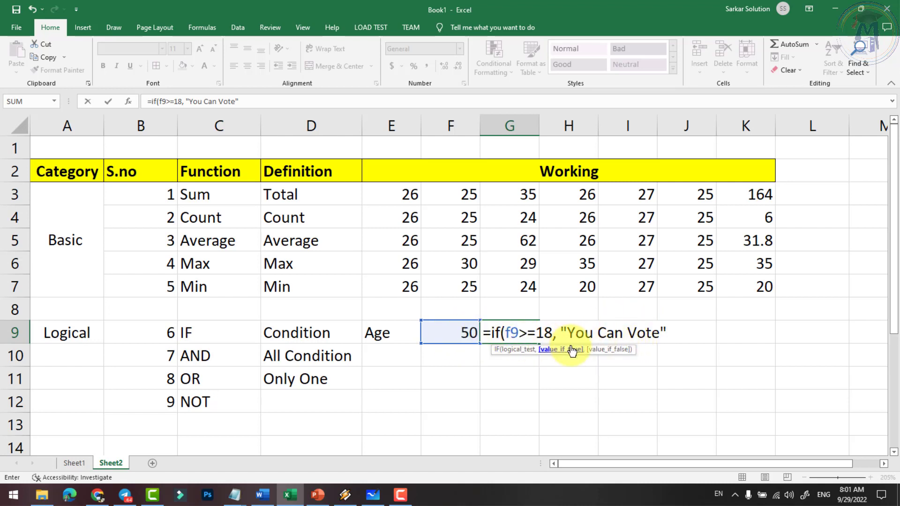
text(,)
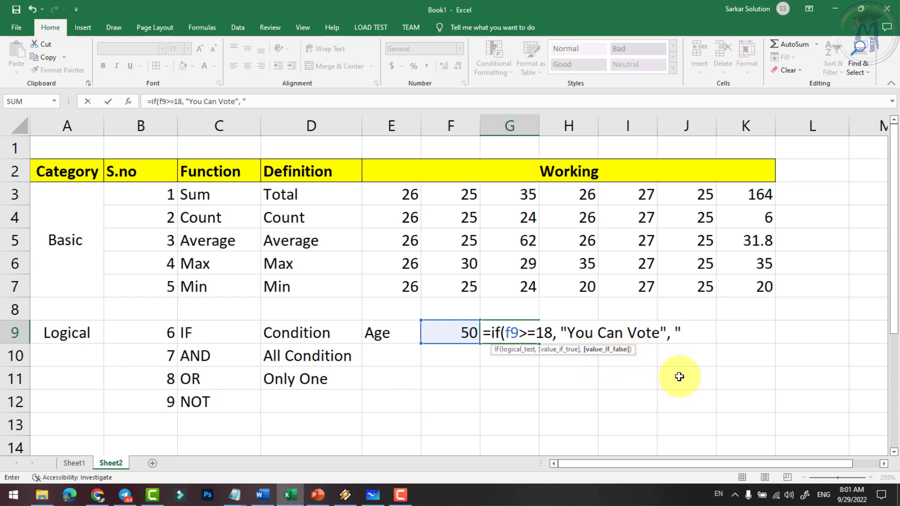
text(You Can)
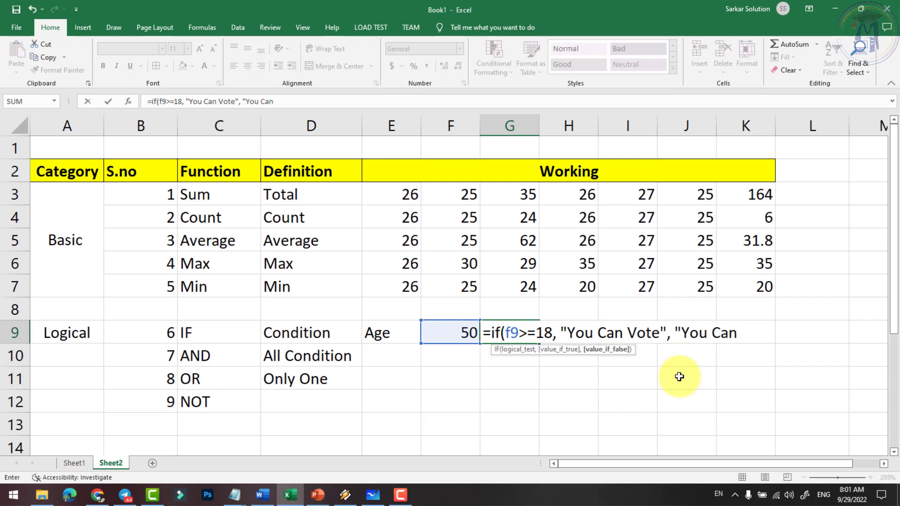
text('t Vot)
text(e)
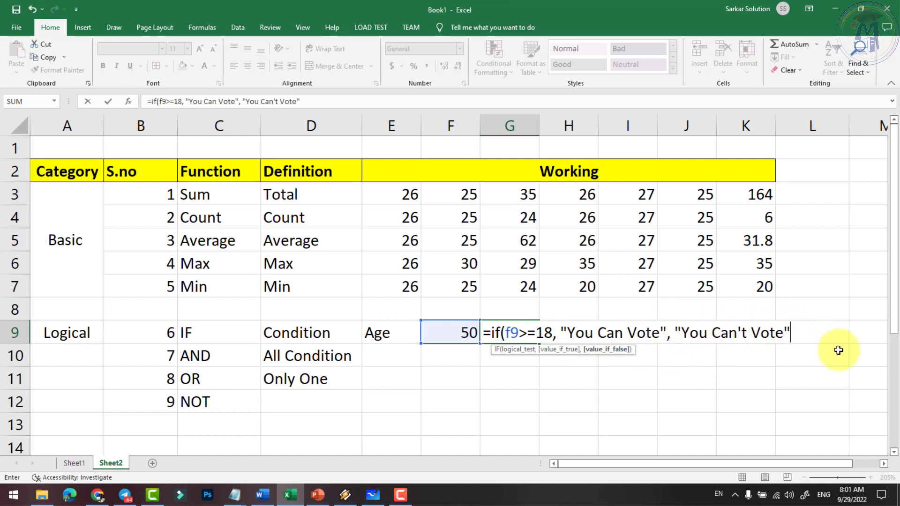
text())
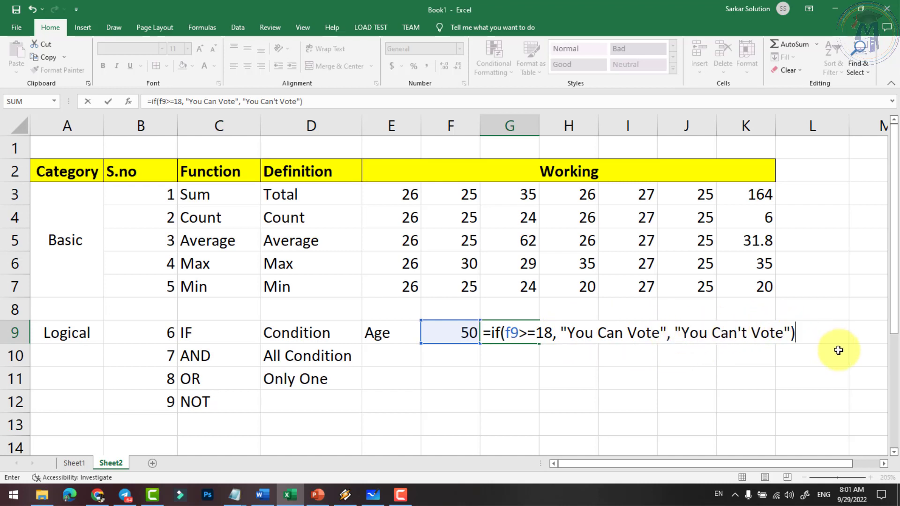
key(Return)
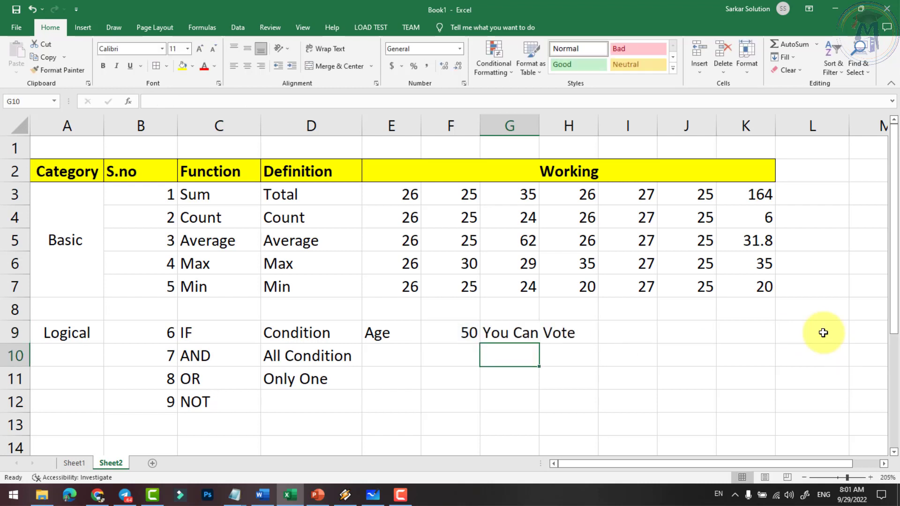
Fit column G to the You Can Vote result and widen column F slightly.
double_click(536, 121)
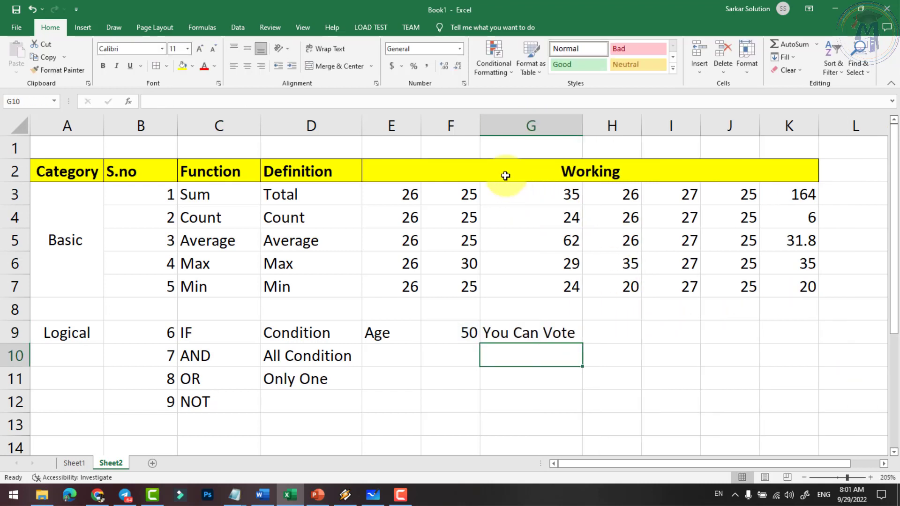
drag(479, 129, 482, 130)
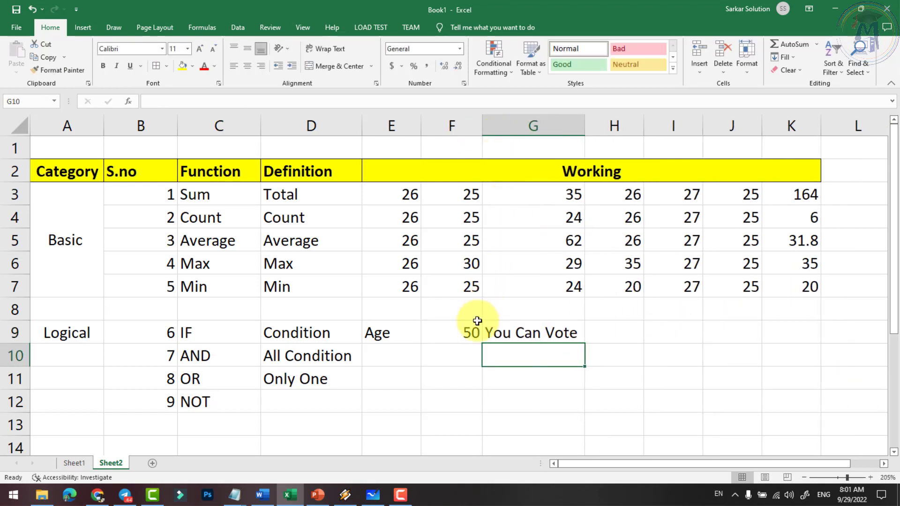
click(466, 335)
click(388, 336)
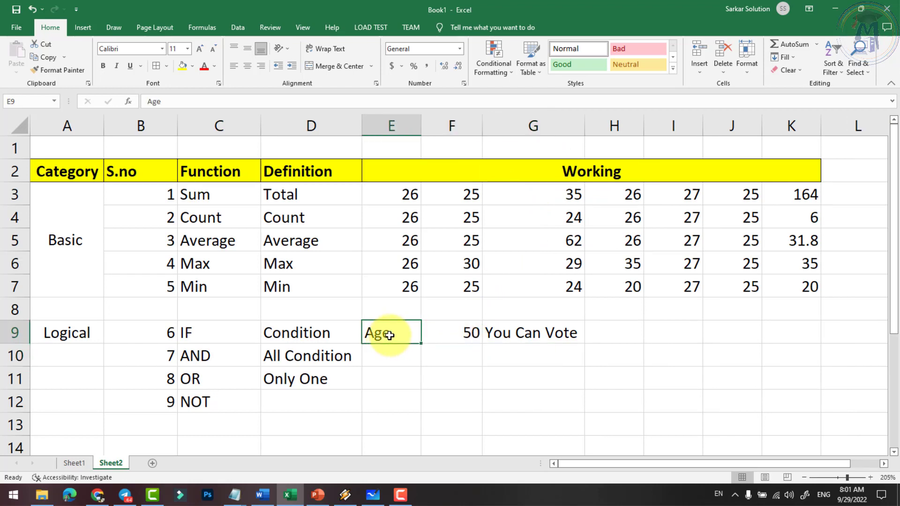
click(467, 332)
click(519, 334)
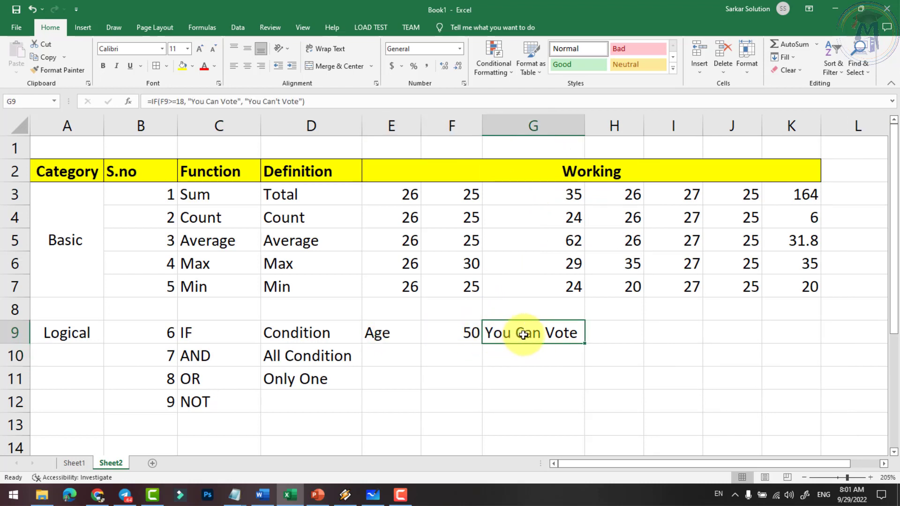
click(466, 333)
Test the IF result by entering ages 100, 20, 18 and 17 in F9.
text(10)
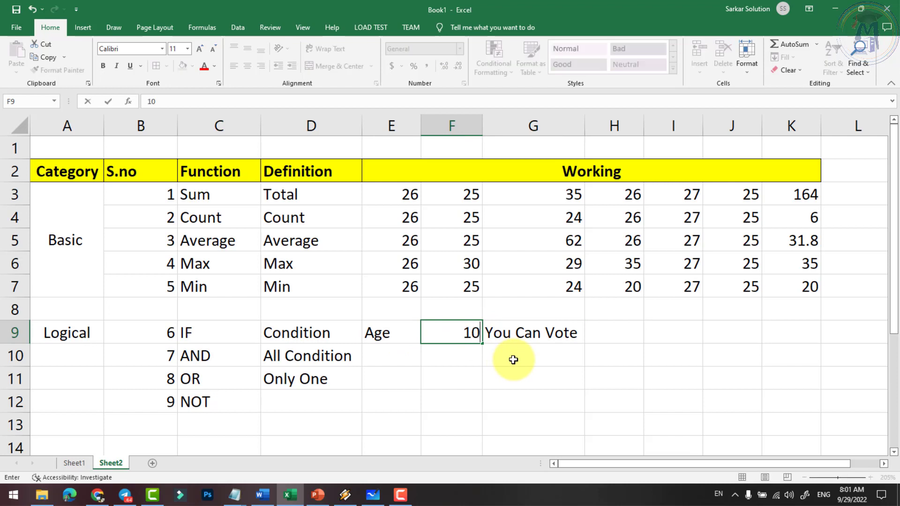
text(00)
key(BackSpace)
key(Return)
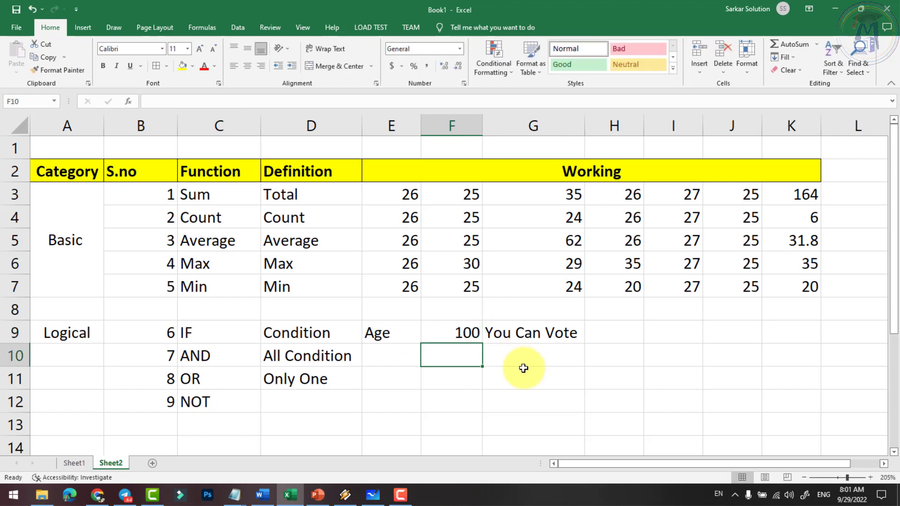
click(449, 334)
text(20)
key(Return)
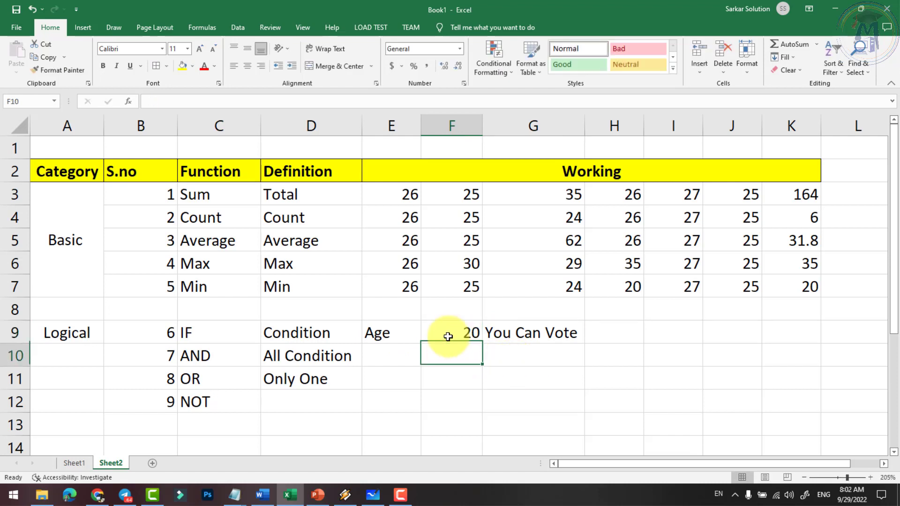
click(448, 337)
text(1)
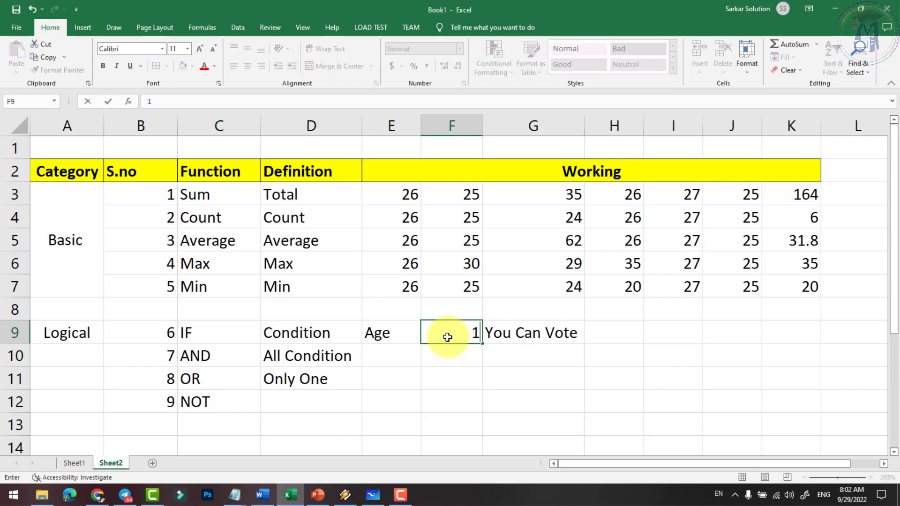
text(8)
key(Return)
click(447, 337)
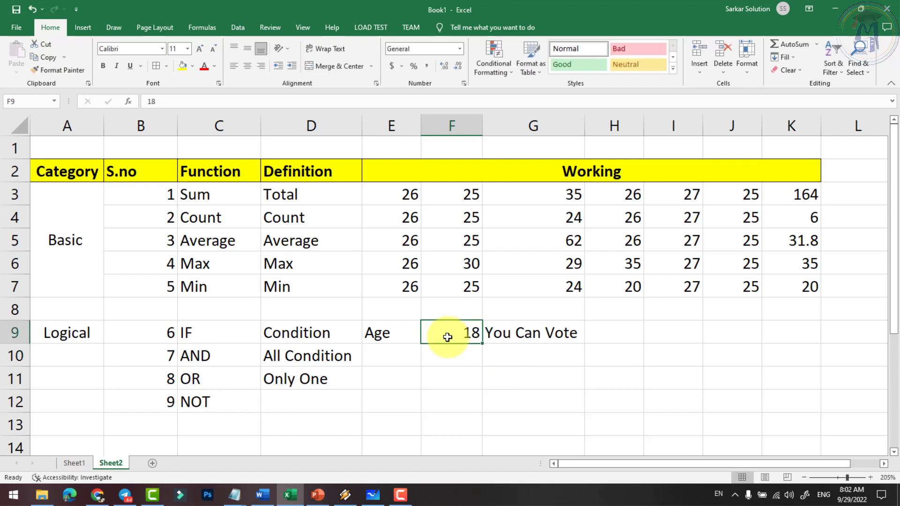
text(17)
key(Return)
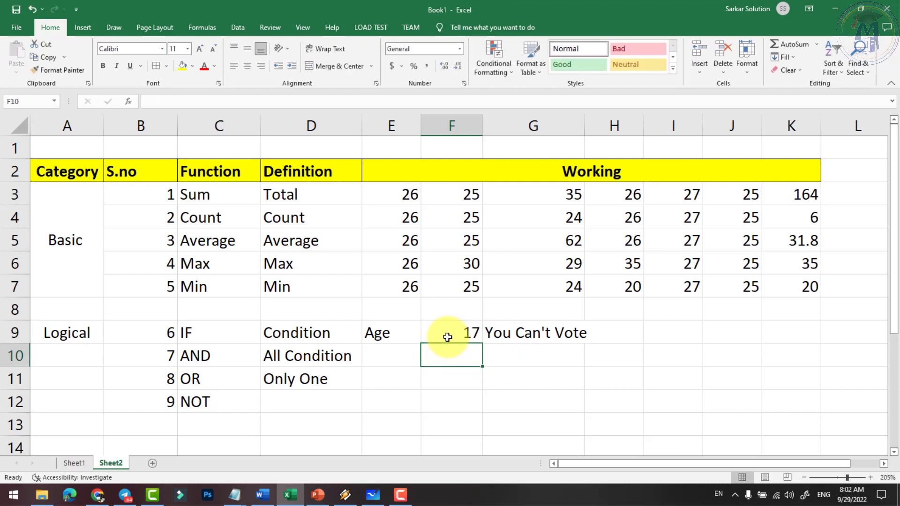
Review the F9 reference inside G9's IF formula, then reselect F9.
double_click(553, 336)
drag(511, 333, 562, 336)
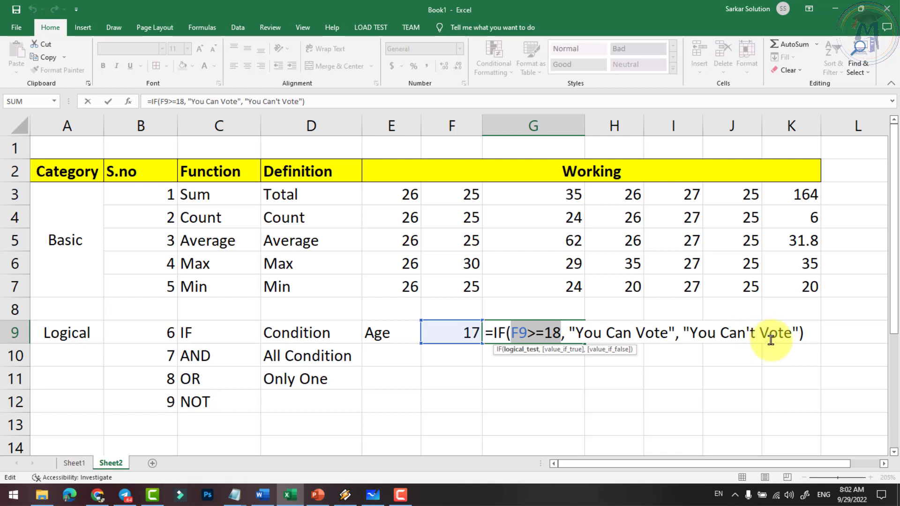
key(Return)
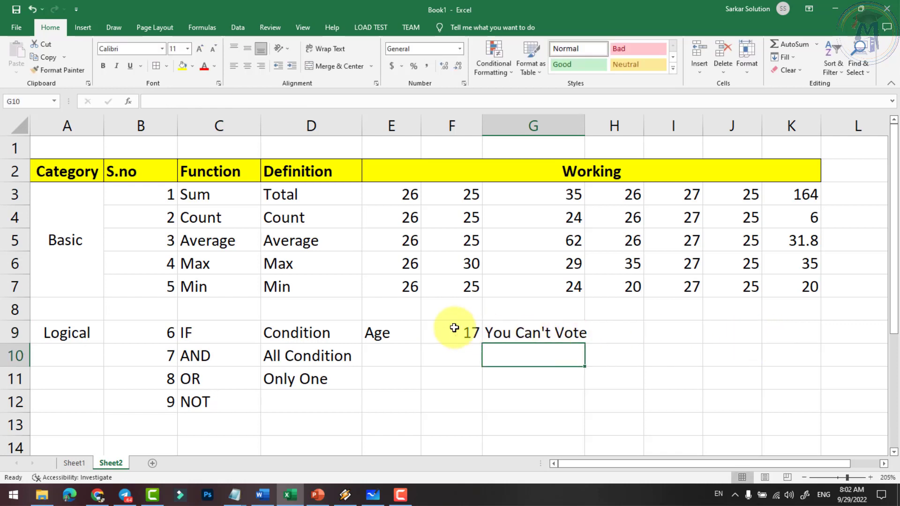
click(457, 330)
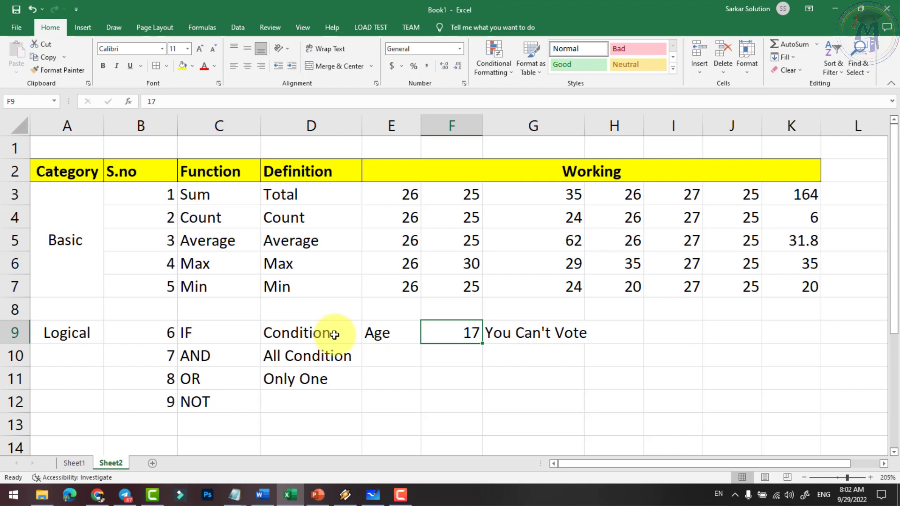
click(323, 335)
click(416, 333)
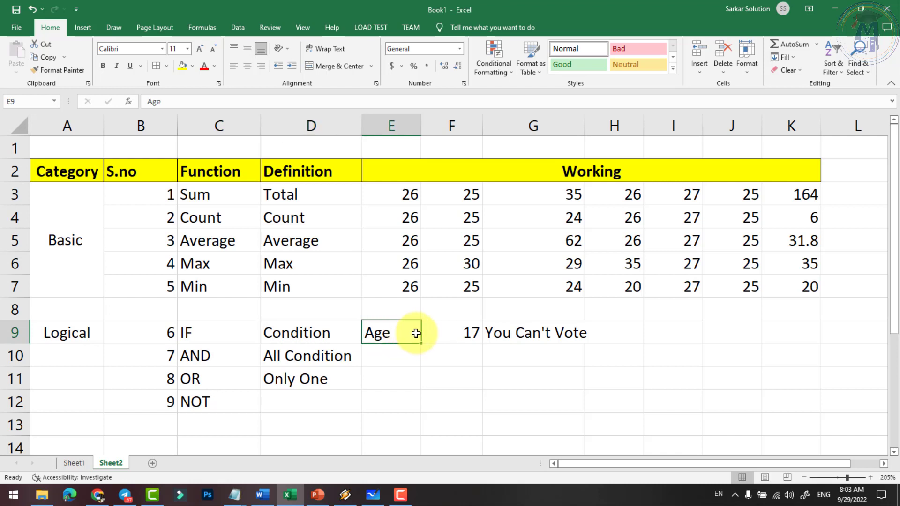
click(315, 333)
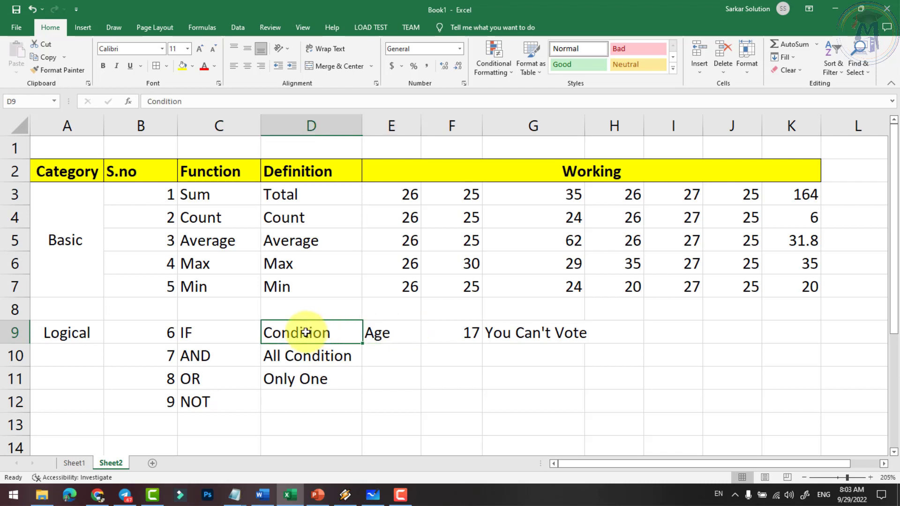
click(190, 333)
click(210, 358)
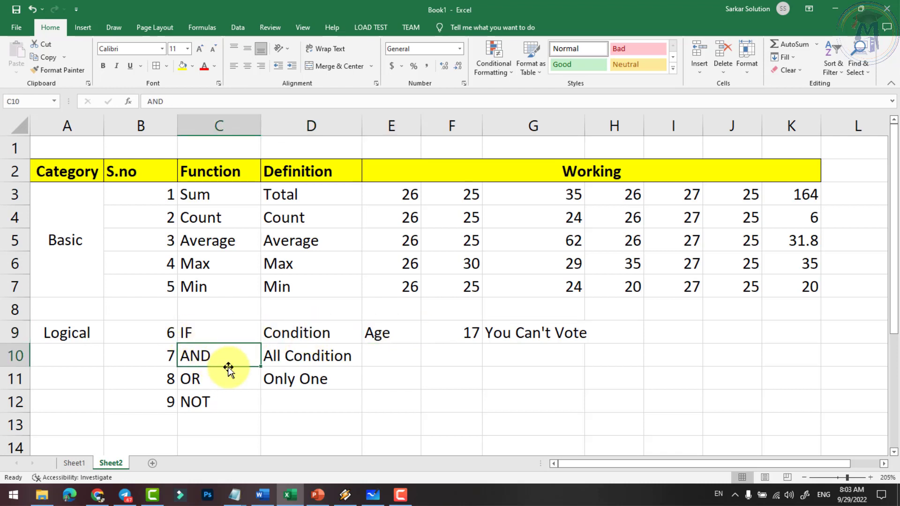
click(395, 357)
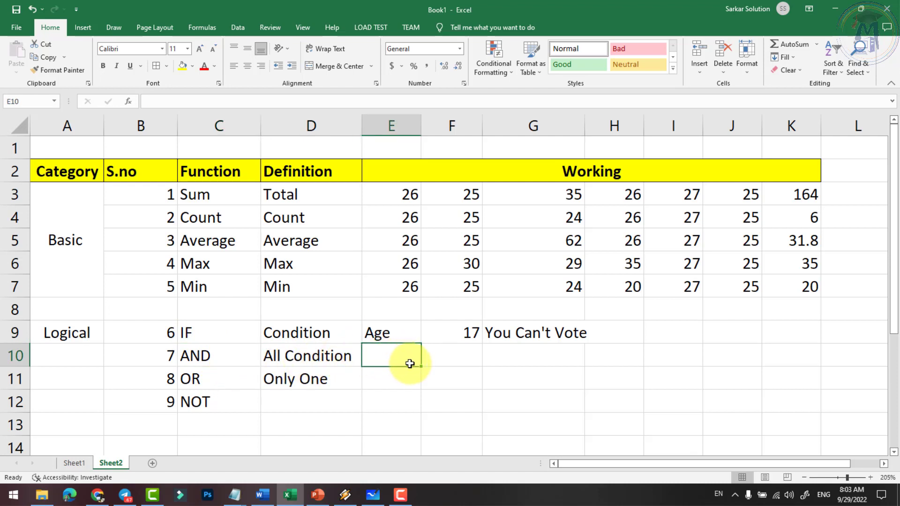
key(Right)
key(Left)
key(Right)
key(Down)
key(Left)
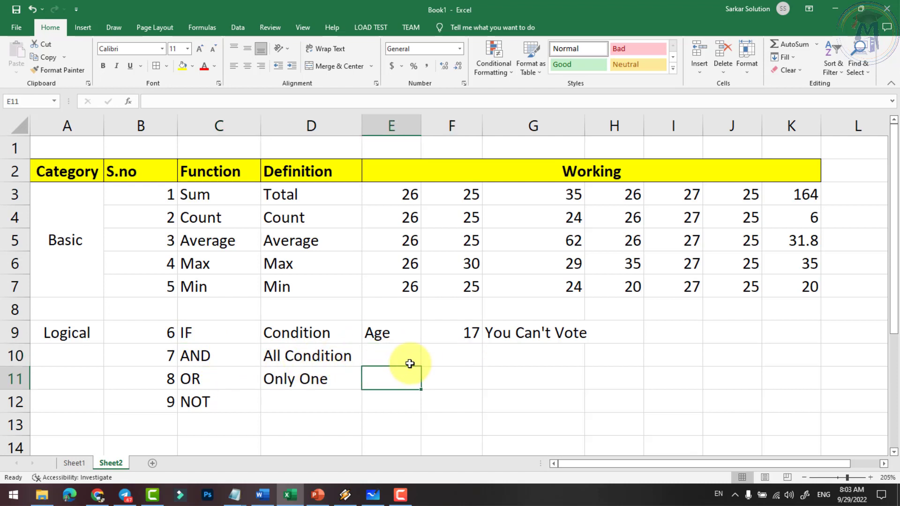
key(Up)
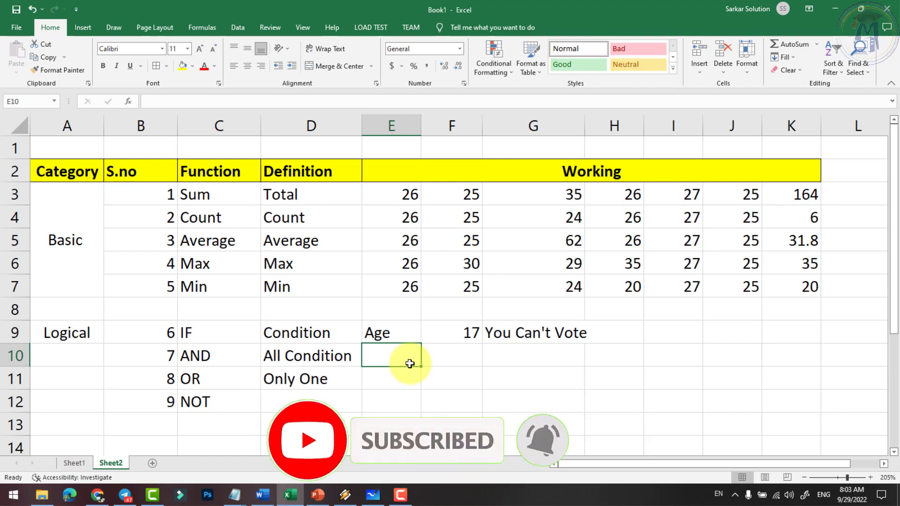
Enter 40, 50, 60 and 70 across E10 to H10.
text(40)
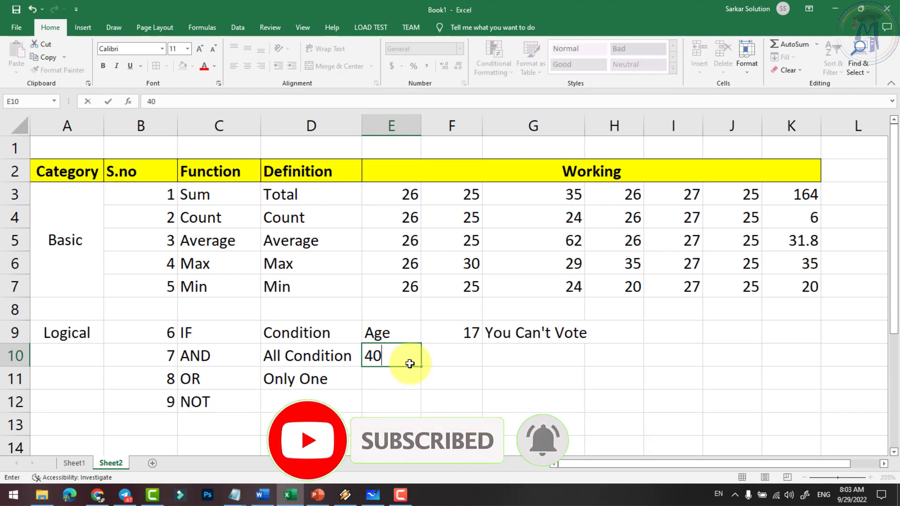
key(Tab)
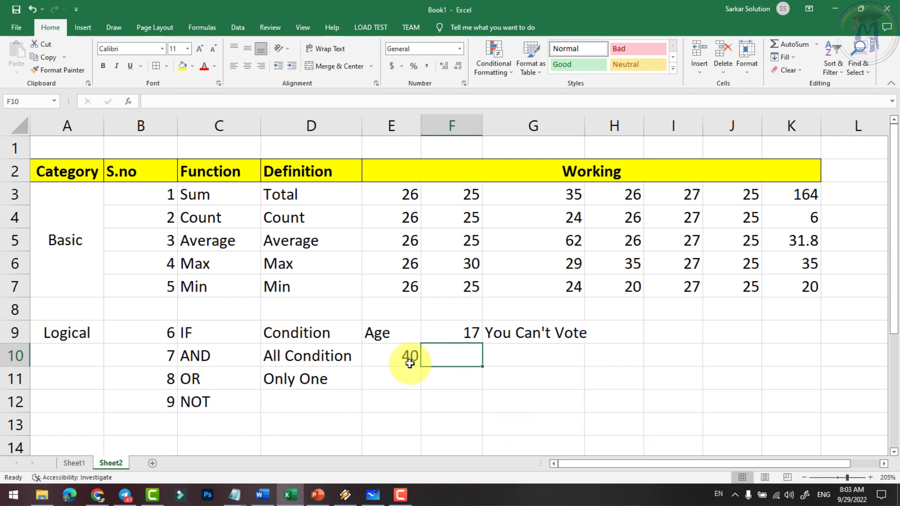
text(50)
key(Tab)
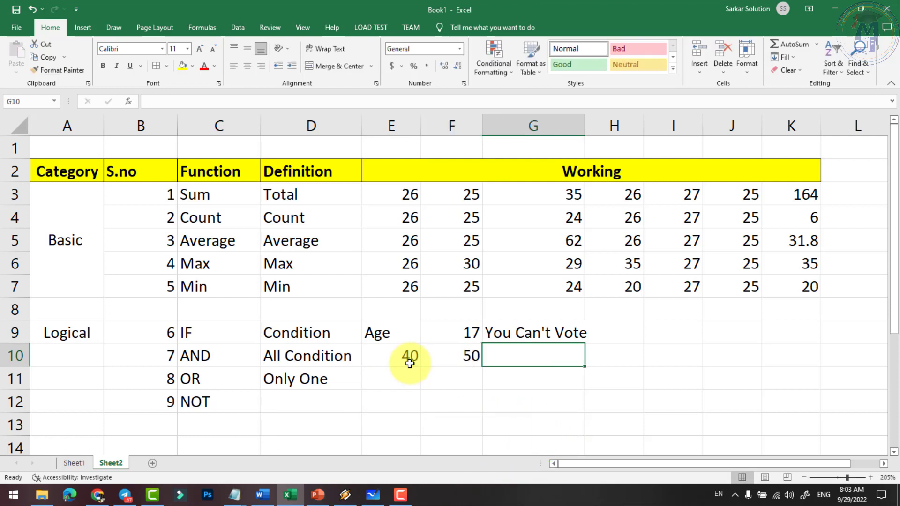
text(60)
key(Tab)
text(7)
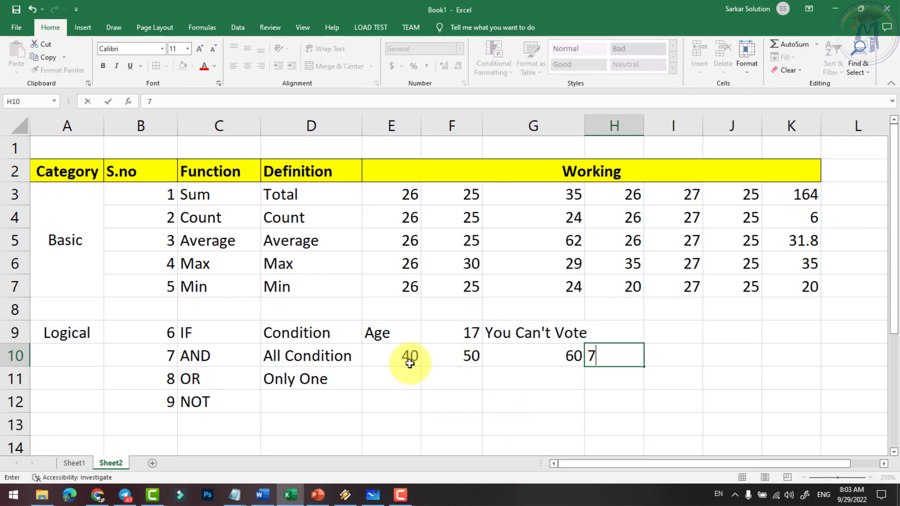
text(0)
key(Tab)
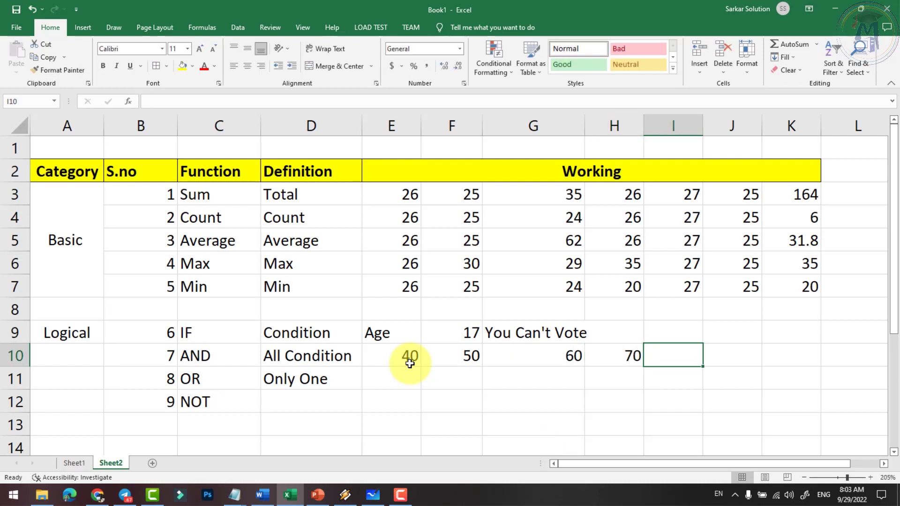
Highlight the row 10 values and the AND and OR rows, ending on I10.
drag(398, 355, 628, 357)
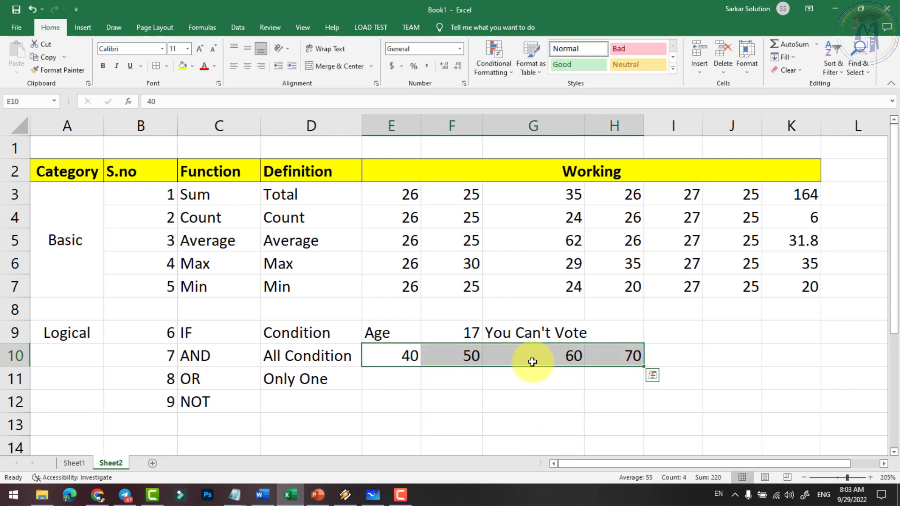
click(578, 359)
click(628, 356)
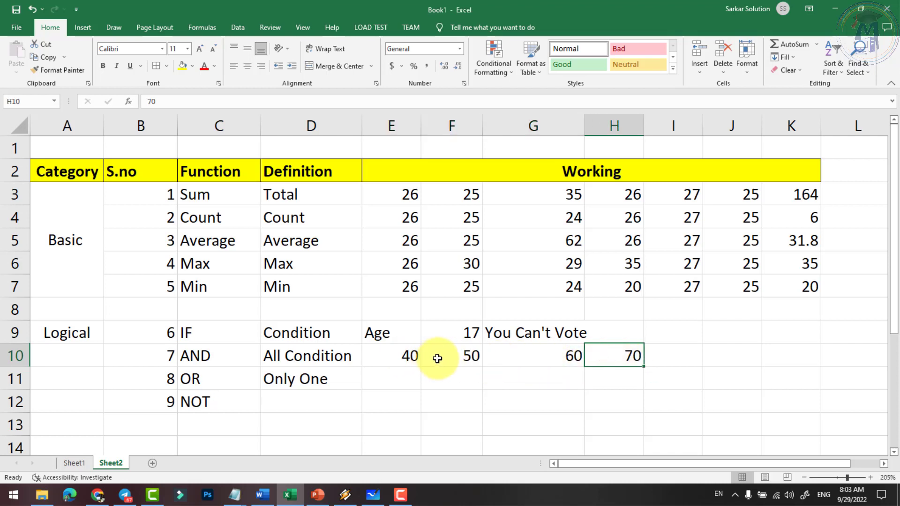
click(411, 356)
click(664, 359)
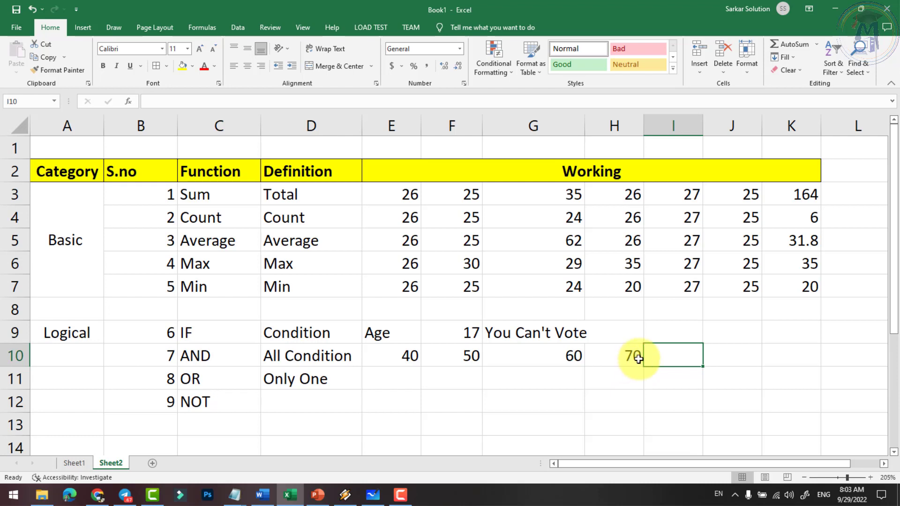
click(196, 361)
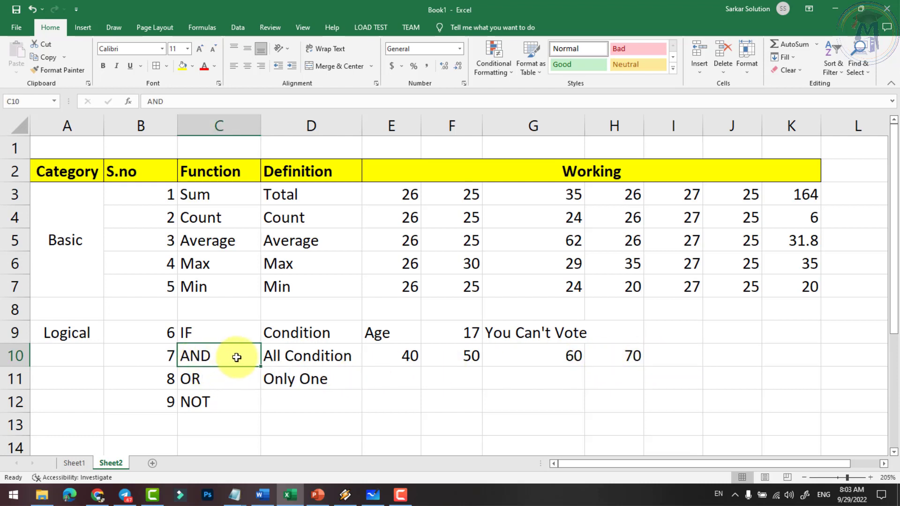
click(277, 357)
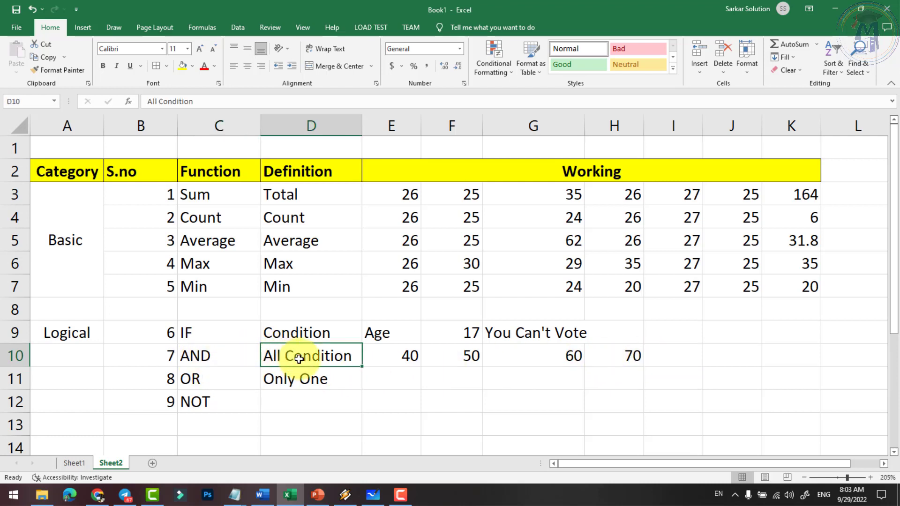
click(200, 383)
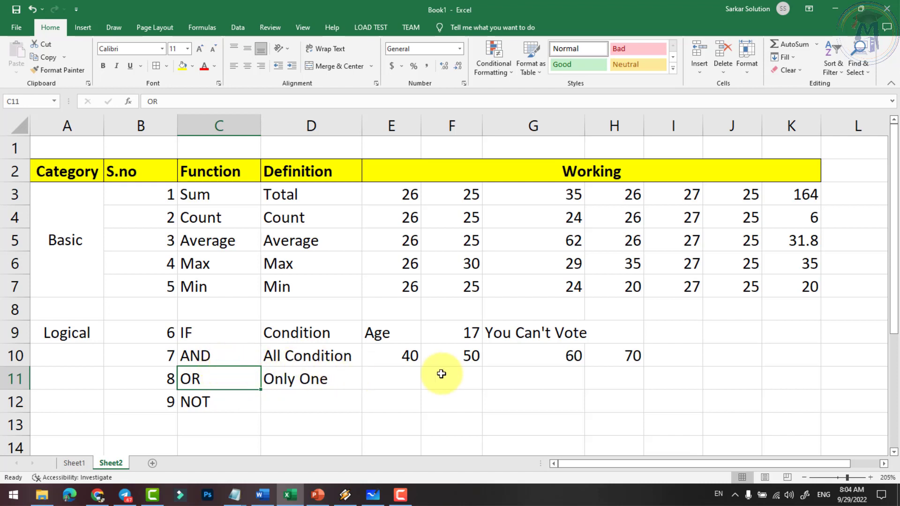
click(661, 361)
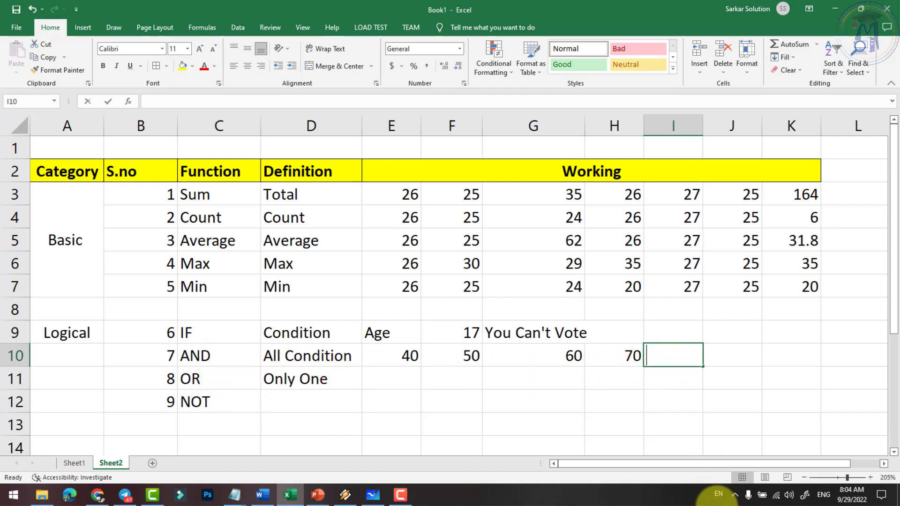
Try an unfinished =and( in I10, dismiss the missing-parenthesis warning and cancel it.
text(=and)
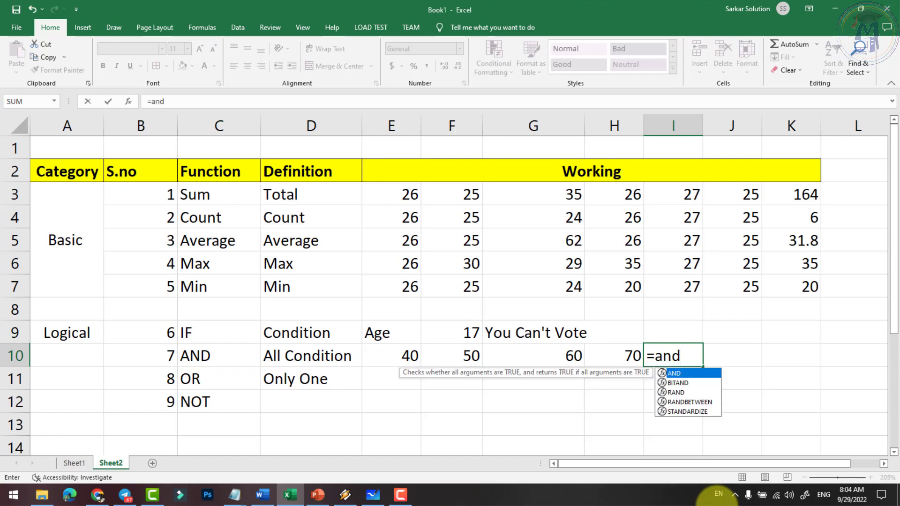
text(()
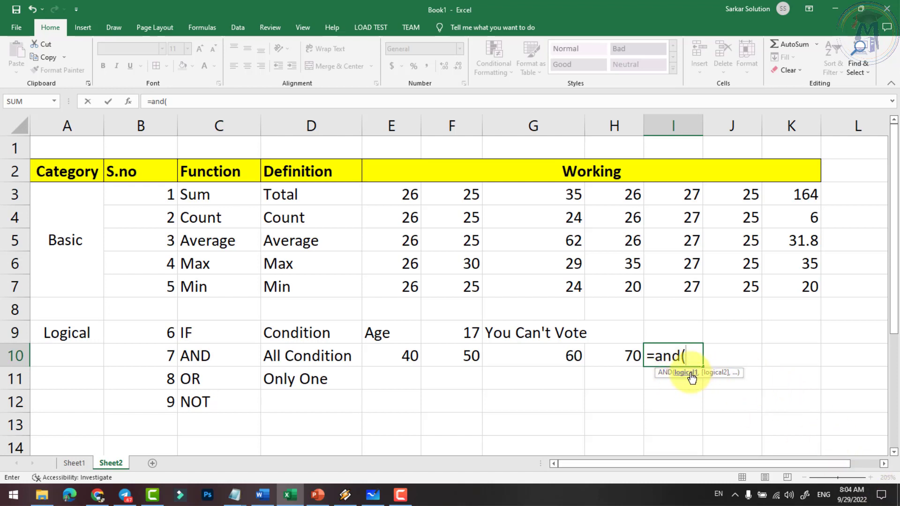
key(Return)
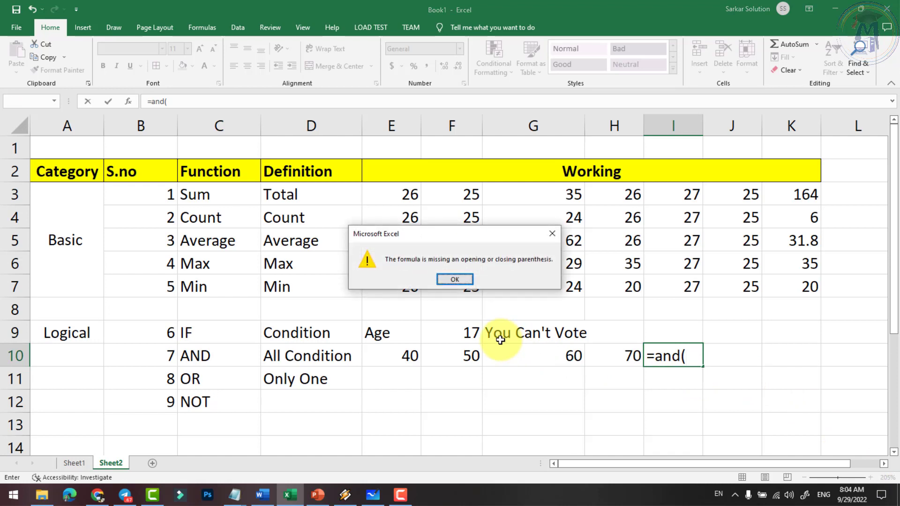
key(Return)
key(Escape)
click(525, 336)
Highlight the F9>=18 condition and both result texts in G9's IF formula, then commit it.
double_click(520, 333)
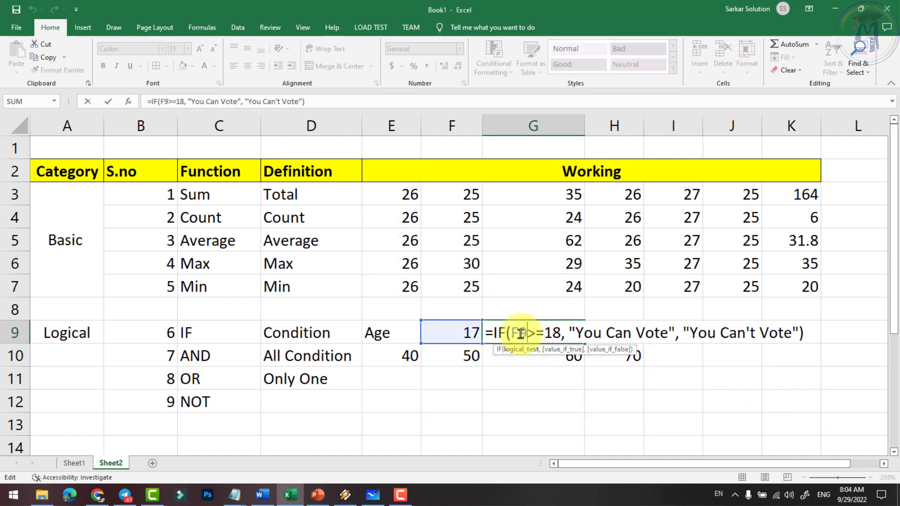
drag(513, 332, 563, 333)
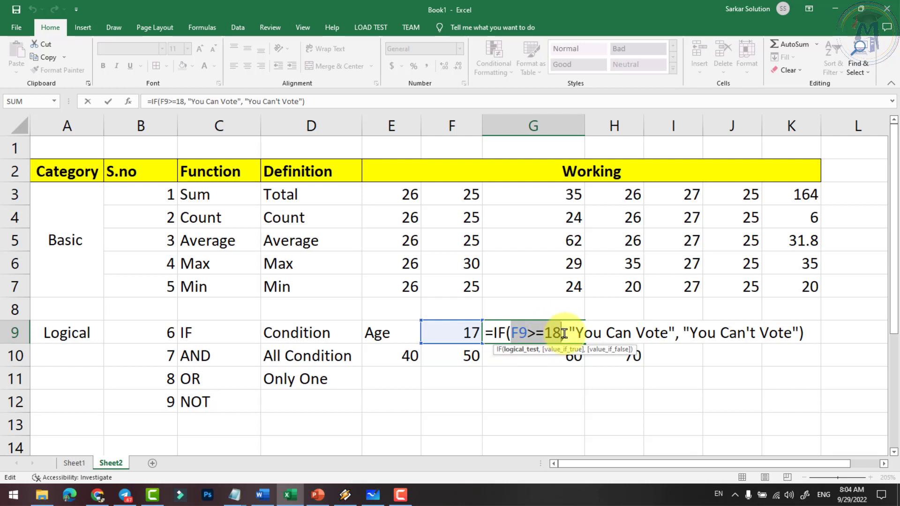
drag(568, 332, 799, 333)
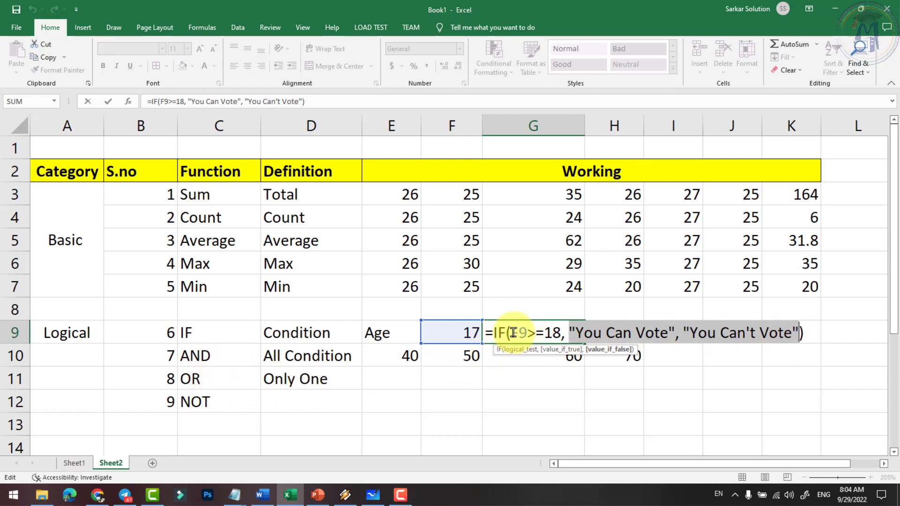
drag(511, 333, 565, 333)
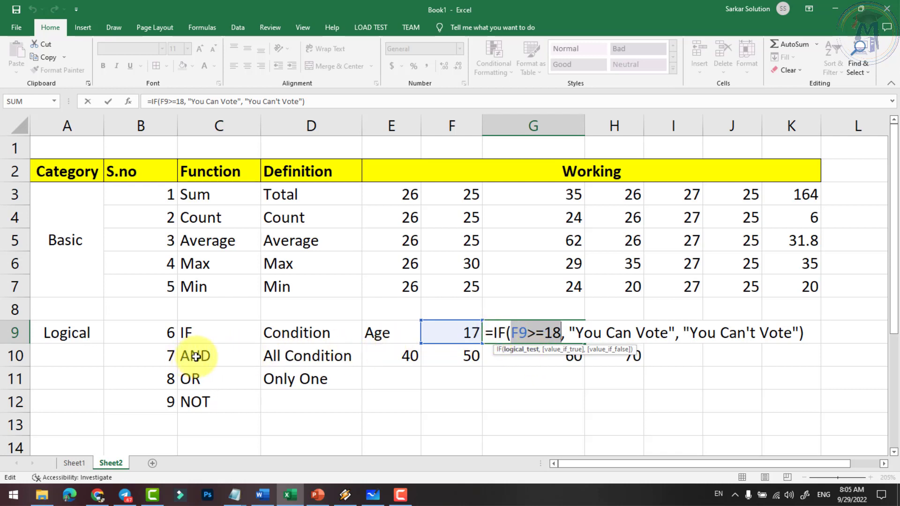
key(Return)
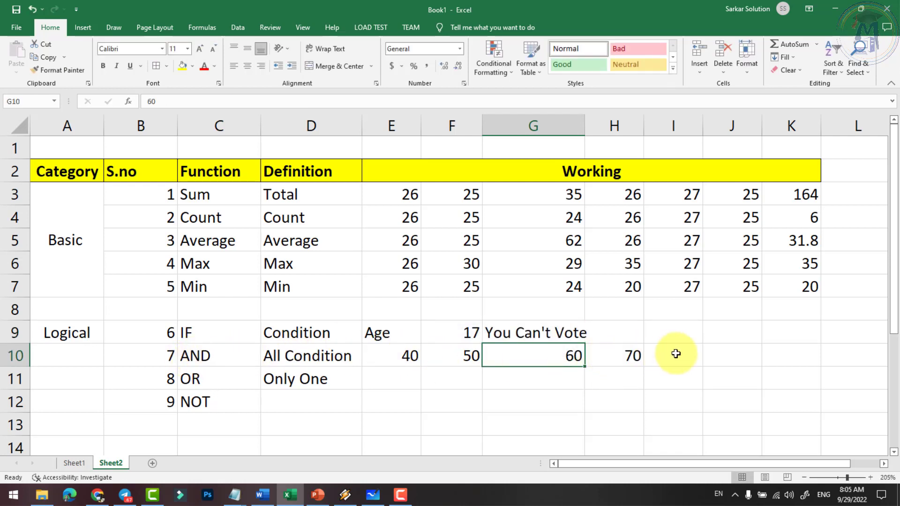
Select cell I10 for the AND example after cancelling a stray entry.
click(677, 355)
text(=)
key(Escape)
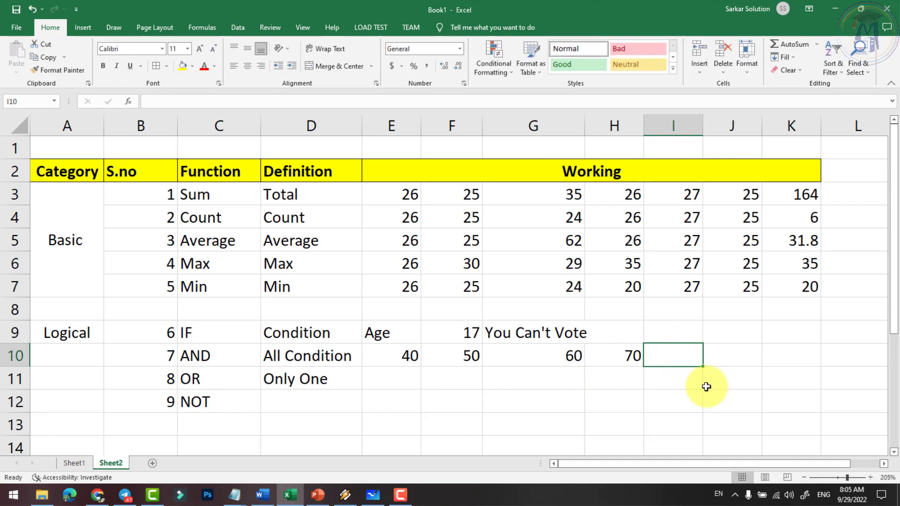
ctrl+scroll(849, 432, up, 3)
click(881, 463)
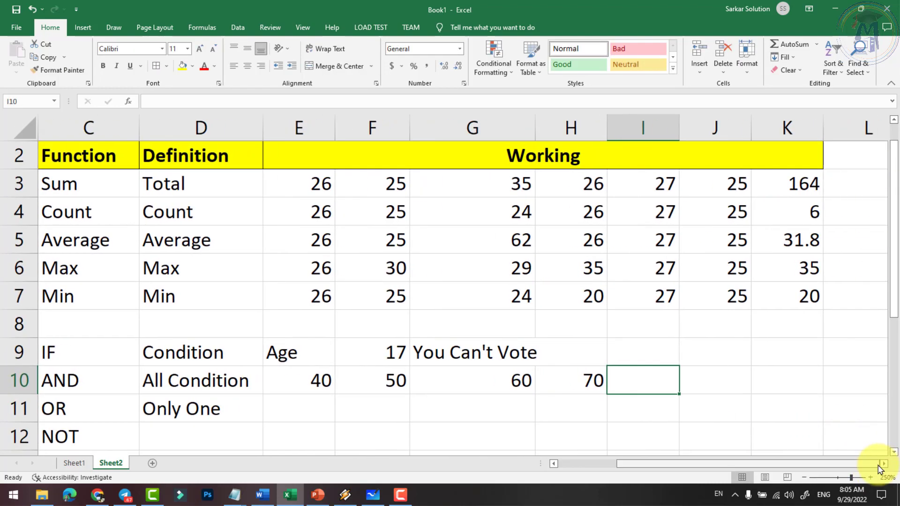
Type =and(e10>=33, f10>=33, g10>=33, h10>=33) in I10, fixing typos, without committing it.
text(=)
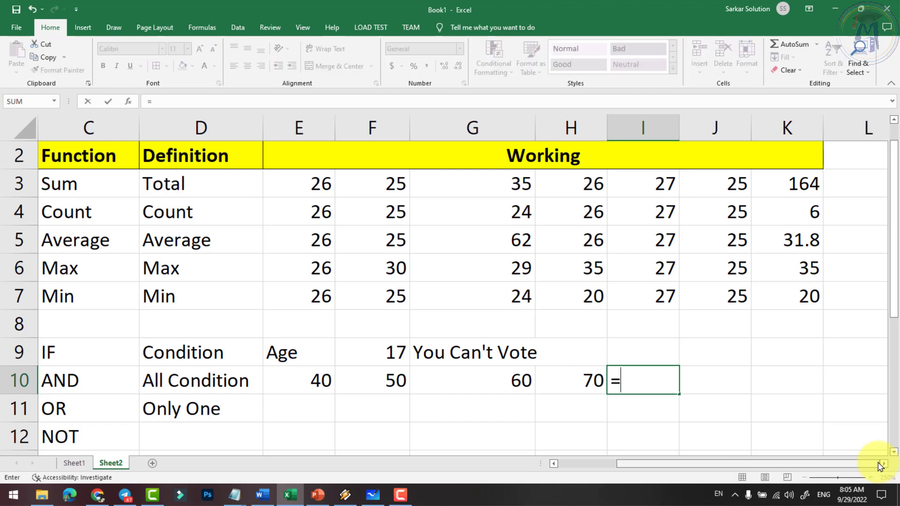
text(and()
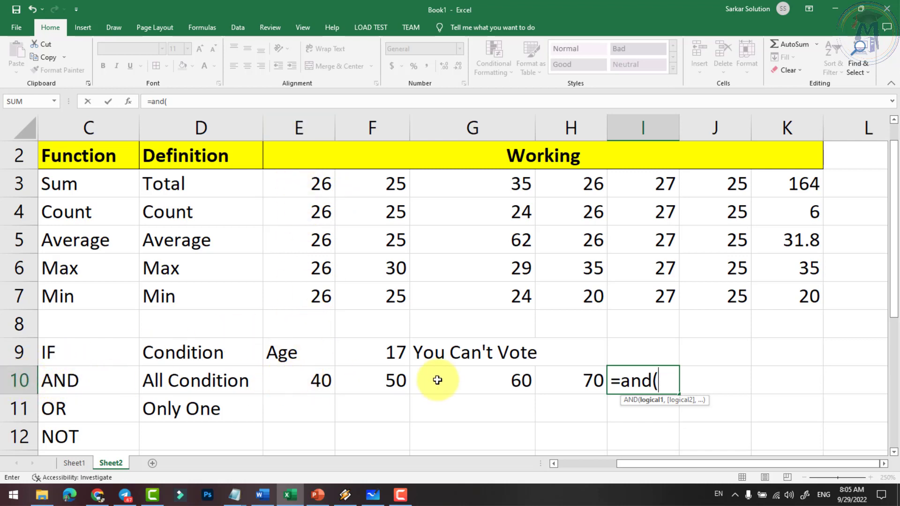
text(e10>=)
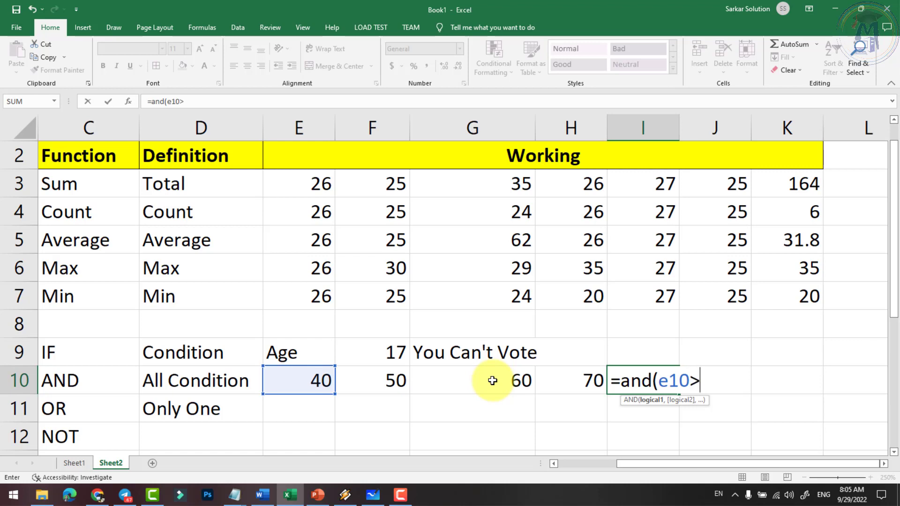
text(33)
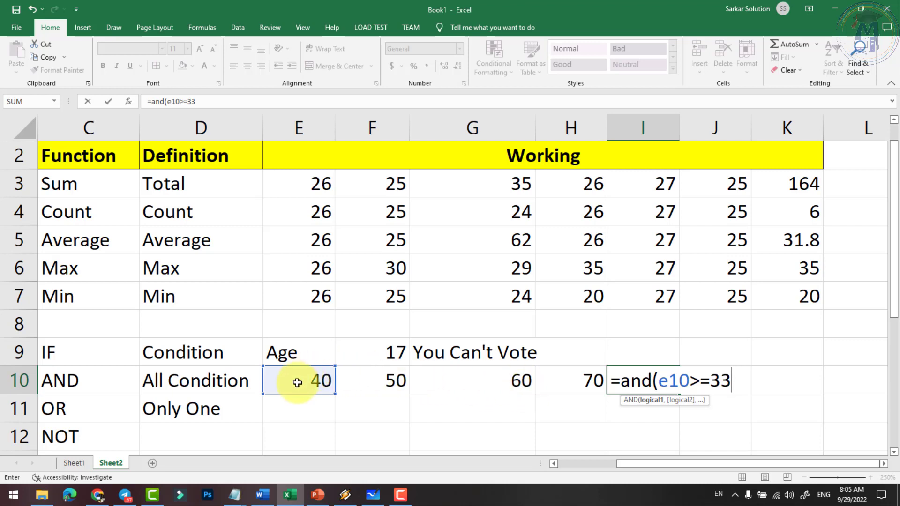
text(,)
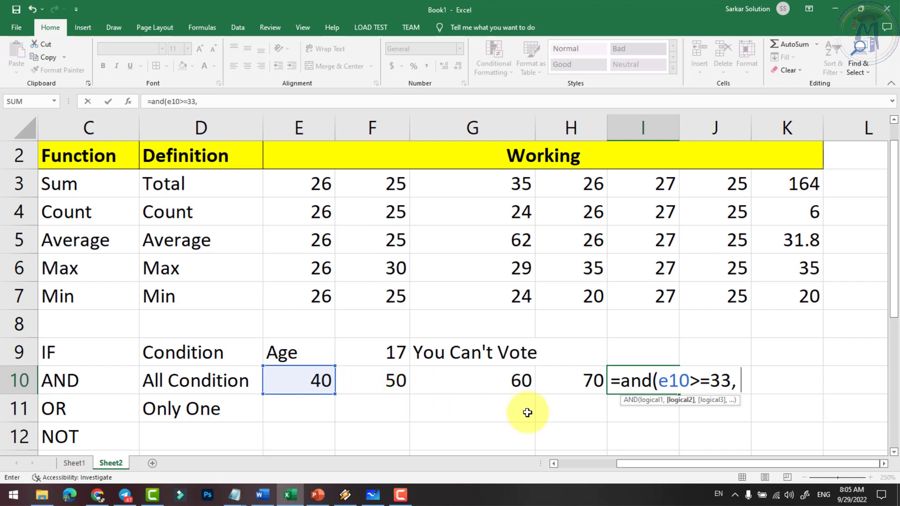
text(f10>=33)
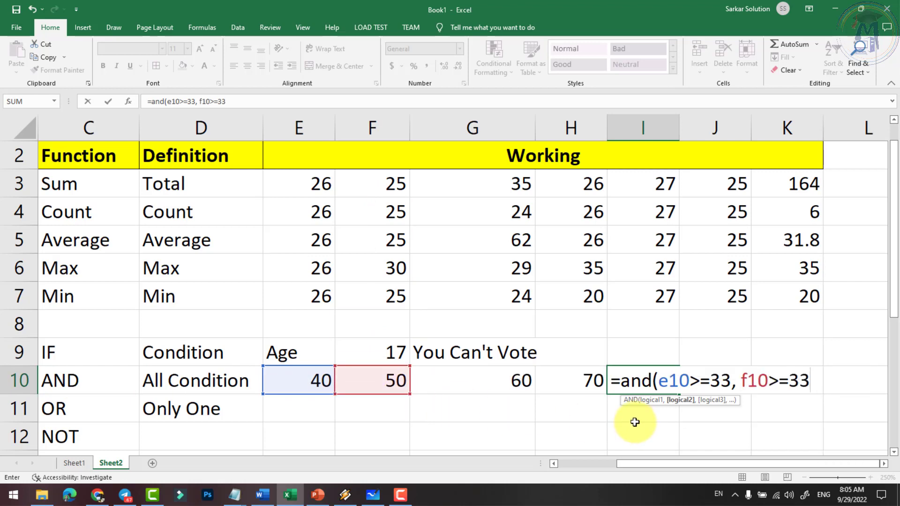
text(,)
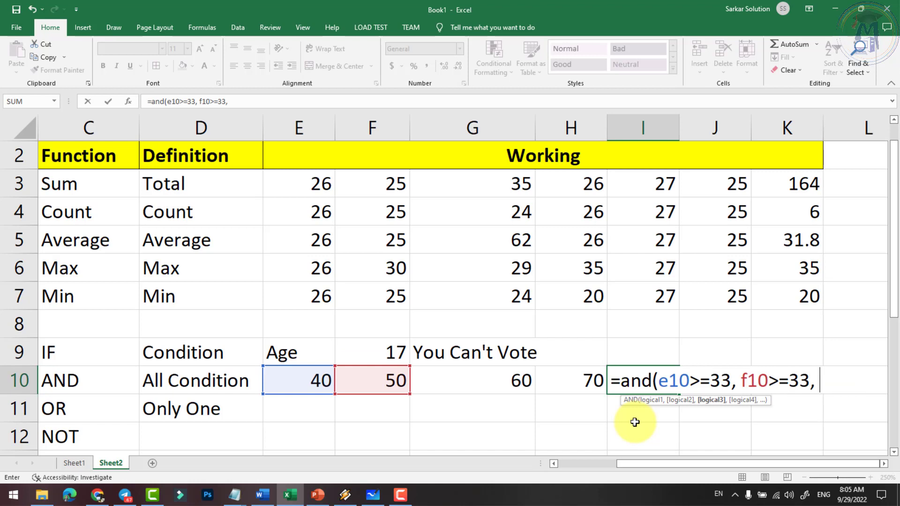
text(g1)
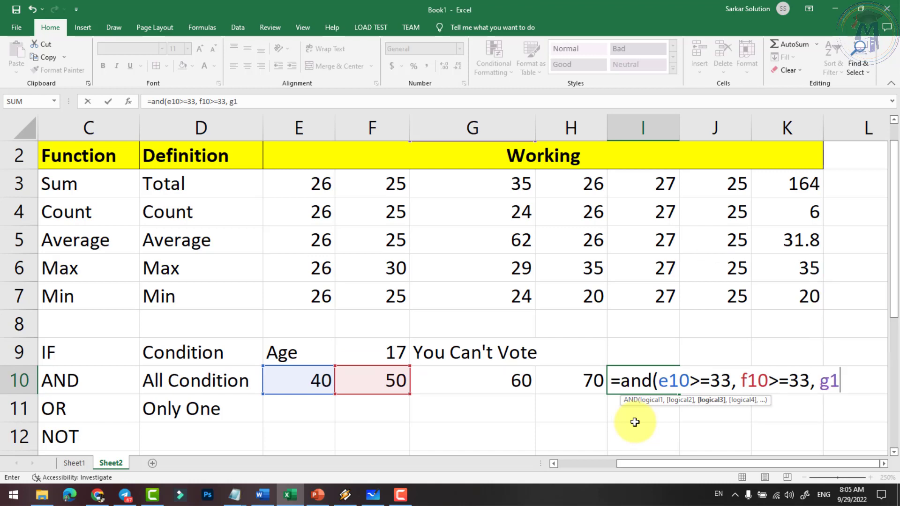
text(0>=)
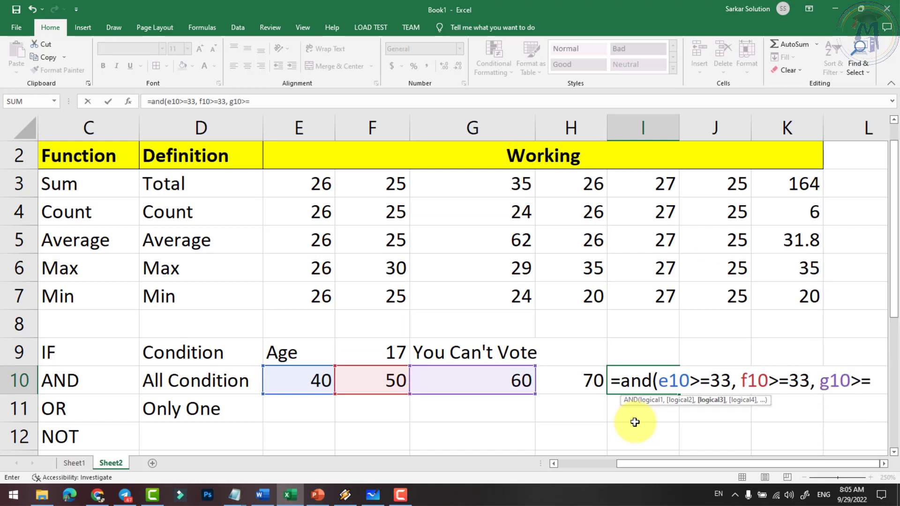
text(2)
text(3,)
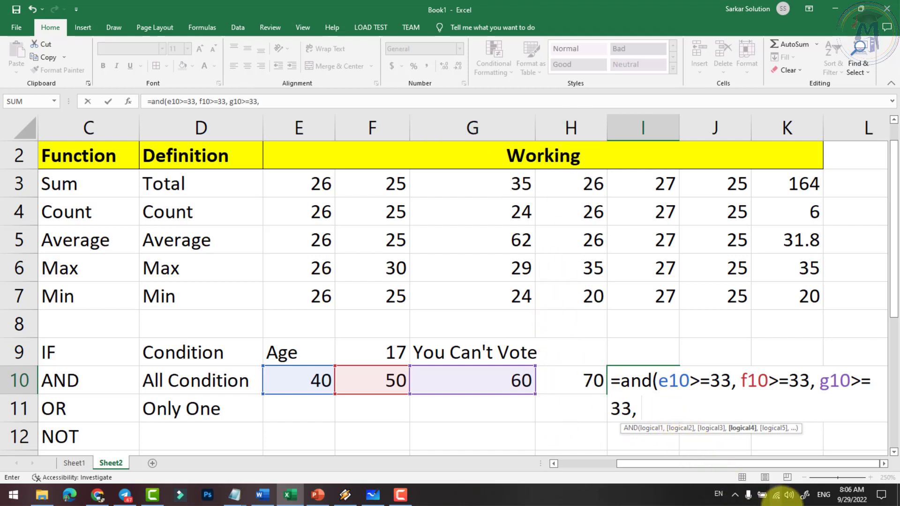
text(h01)
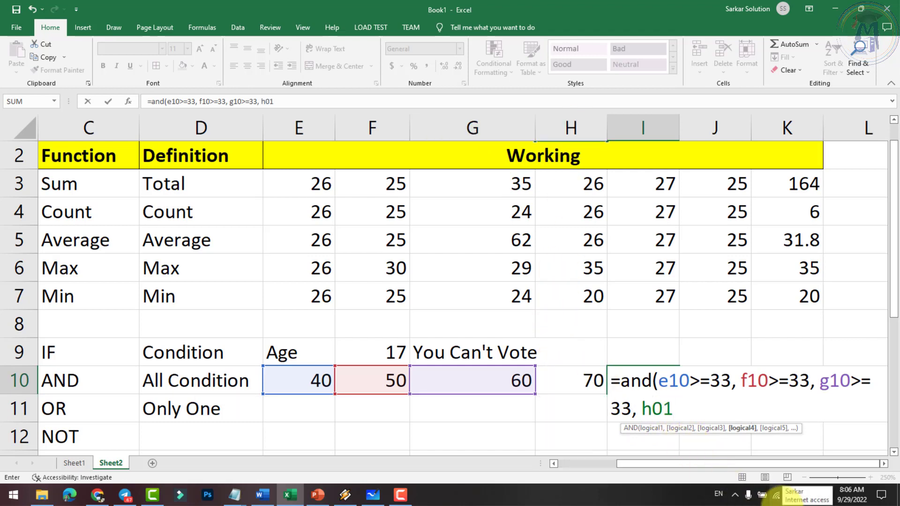
key(BackSpace)
key(BackSpace)
text(10>)
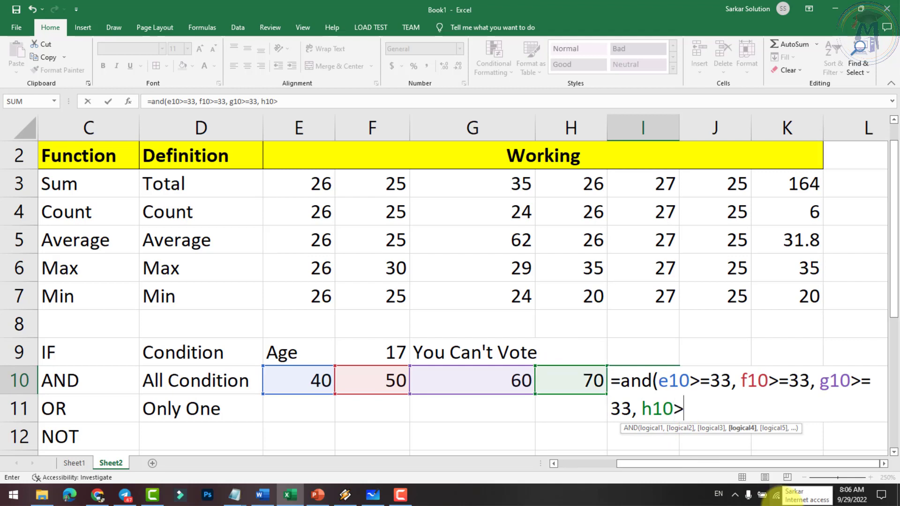
text(=33)
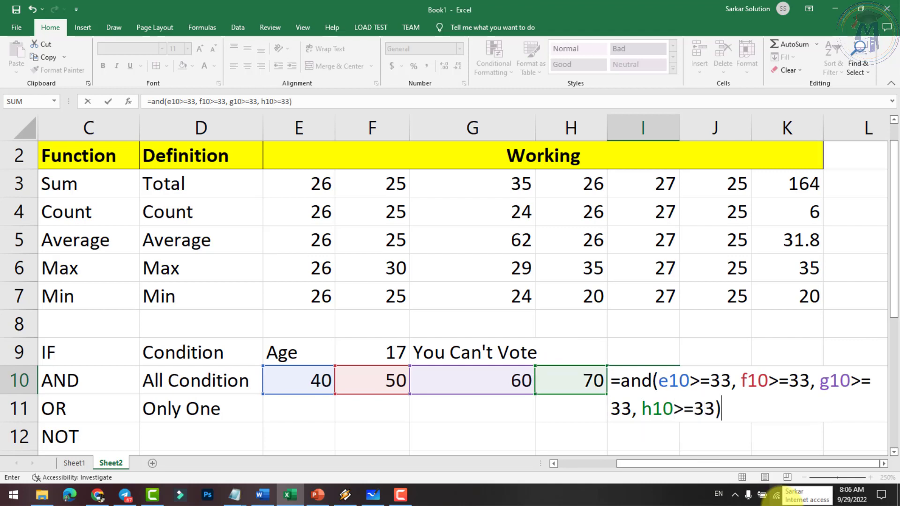
key(BackSpace)
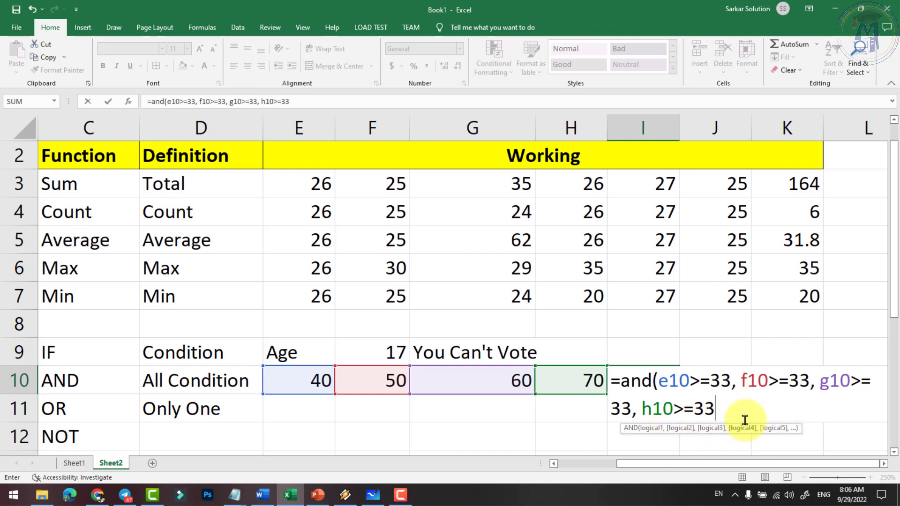
text())
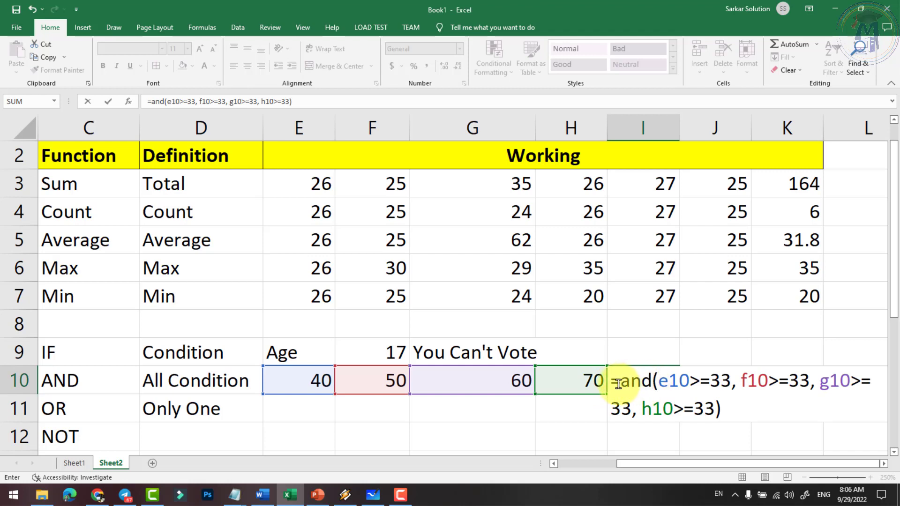
Try replacing the first AND condition with a D10 reference, then discard the formula.
click(637, 383)
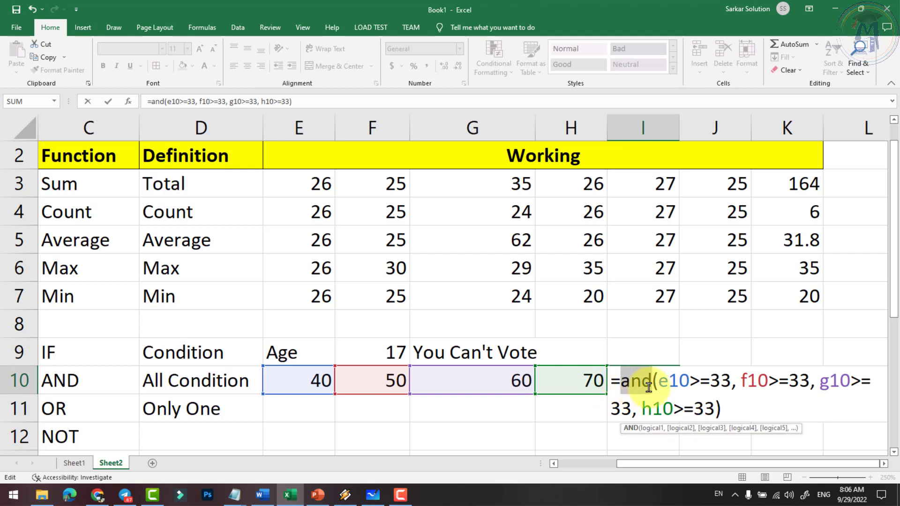
drag(662, 383, 721, 381)
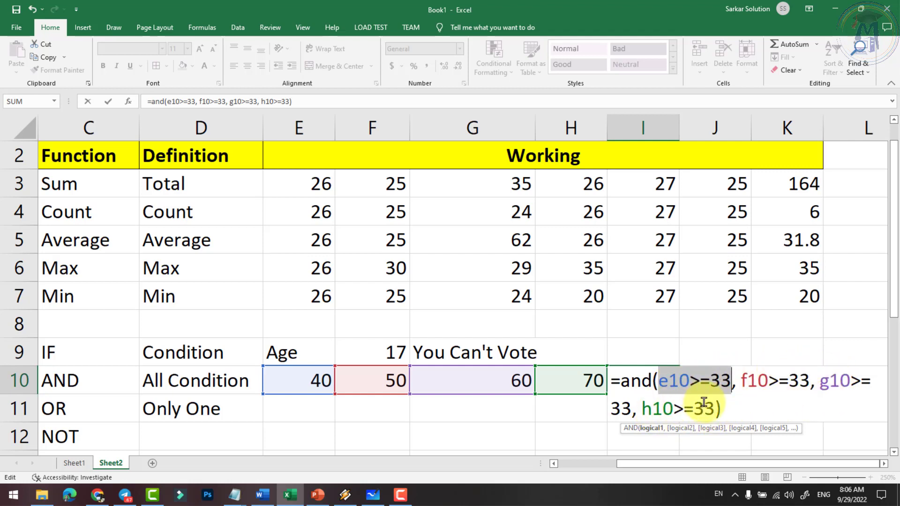
click(212, 385)
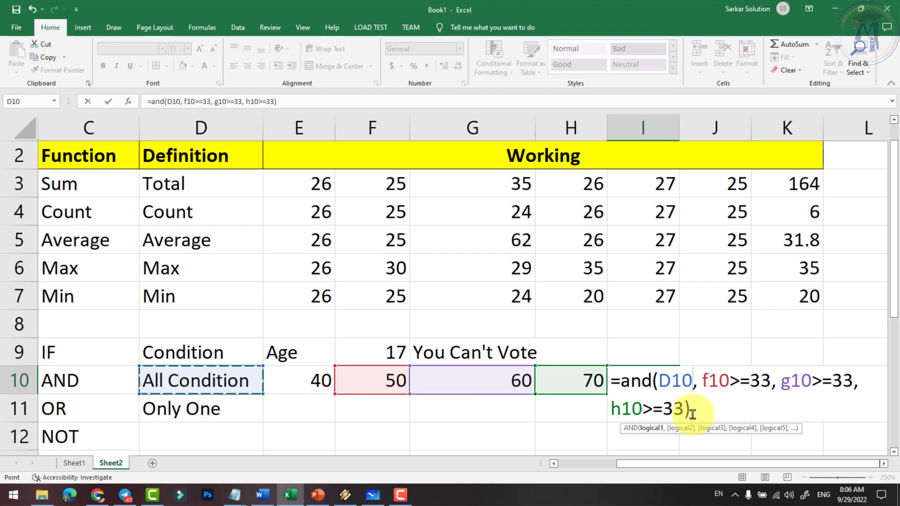
key(ctrl+z)
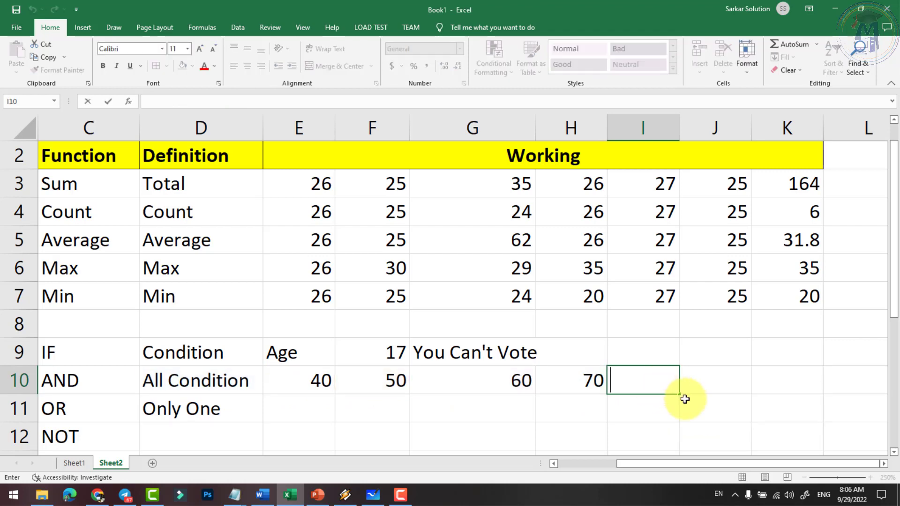
Enter =AND(E10>=33, F10>=33, G10>=33, H10>=33) in I10 and review its references.
text(=and()
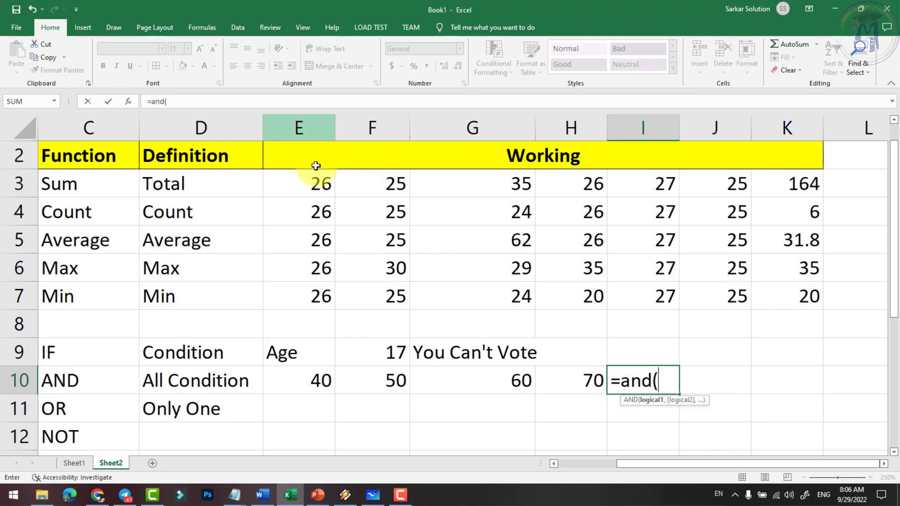
text(e10>=33)
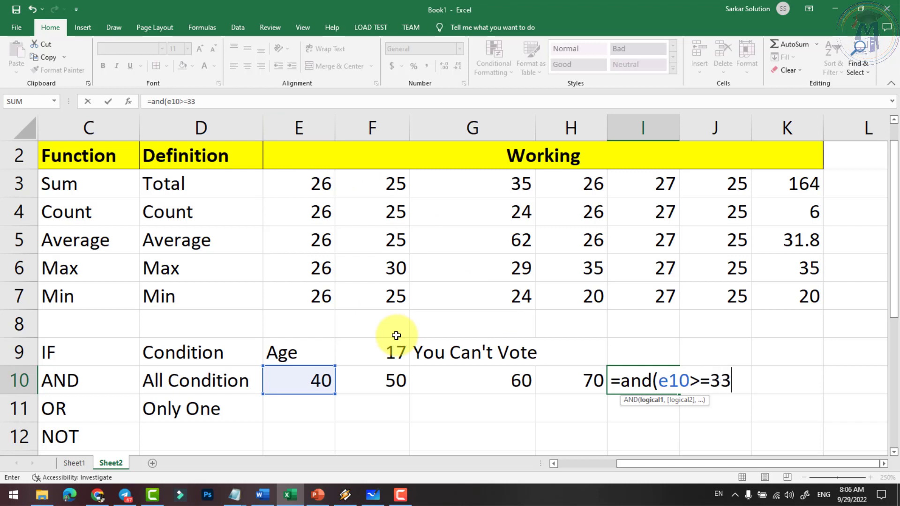
text(, f)
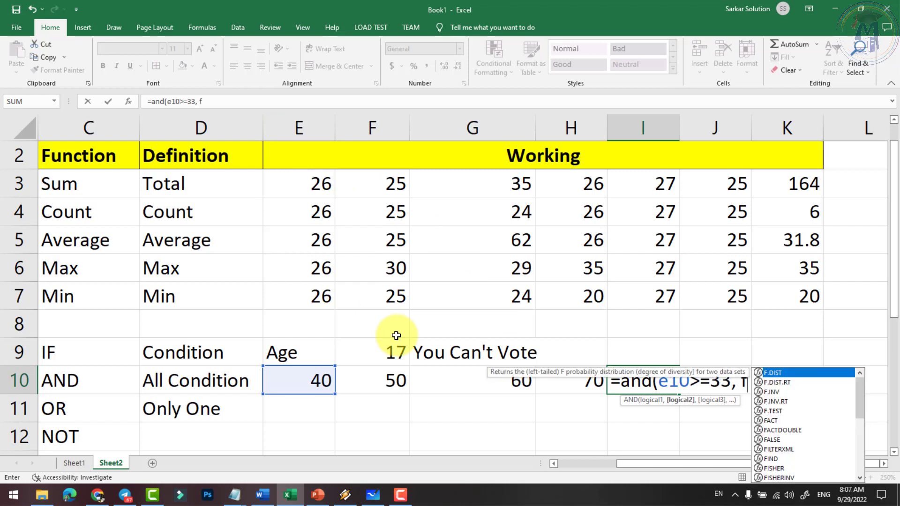
text(10>=33)
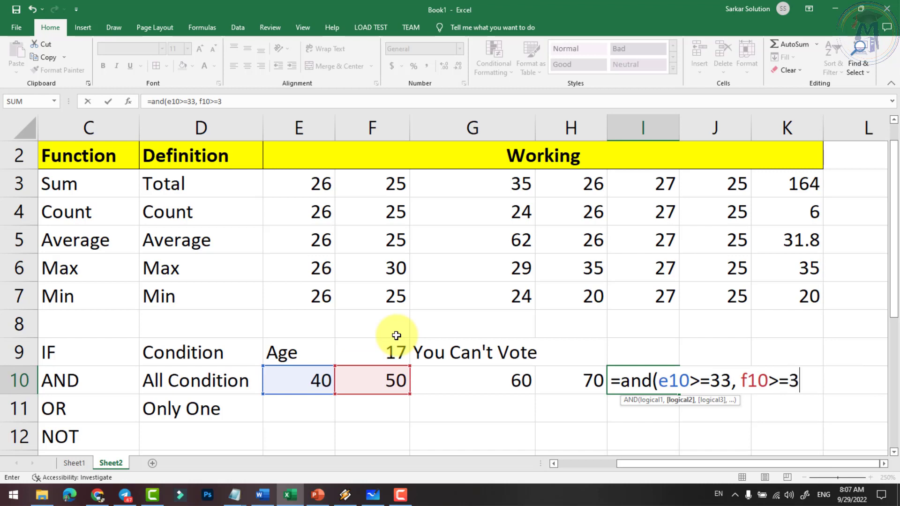
text(, g)
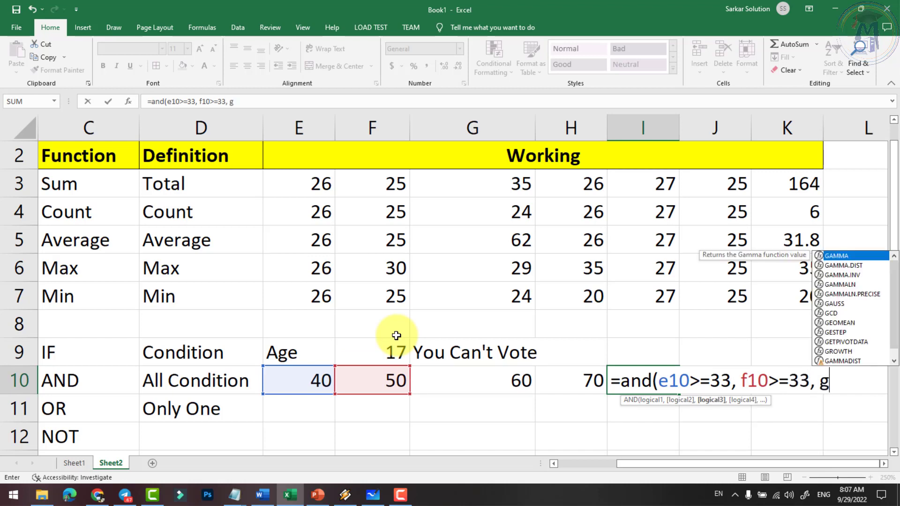
text(1)
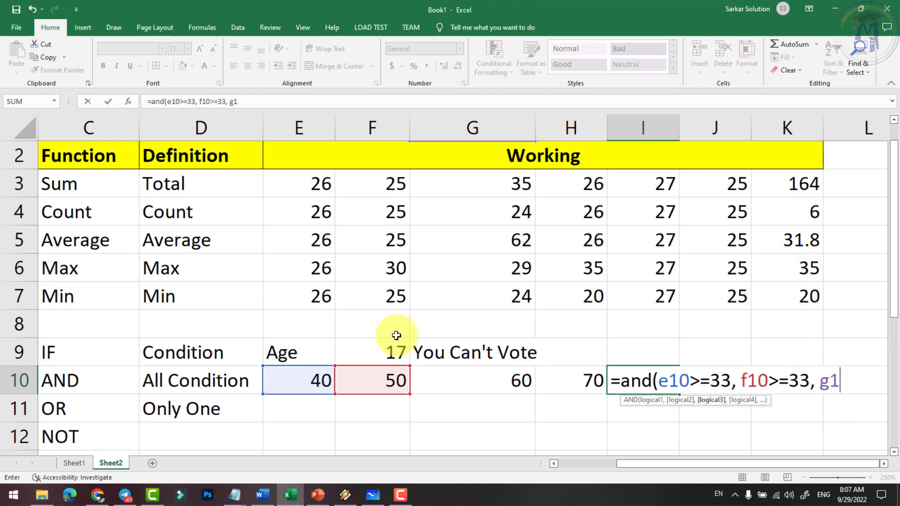
text(0>=)
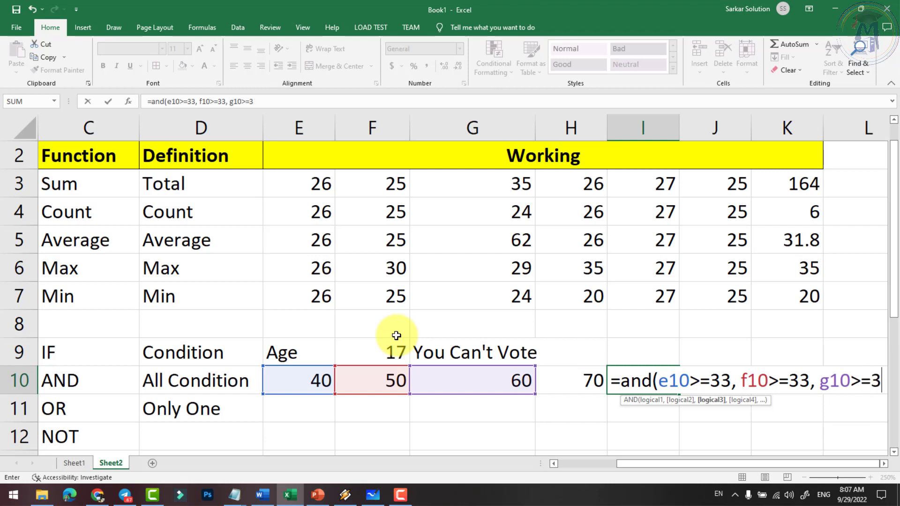
text(33, h1)
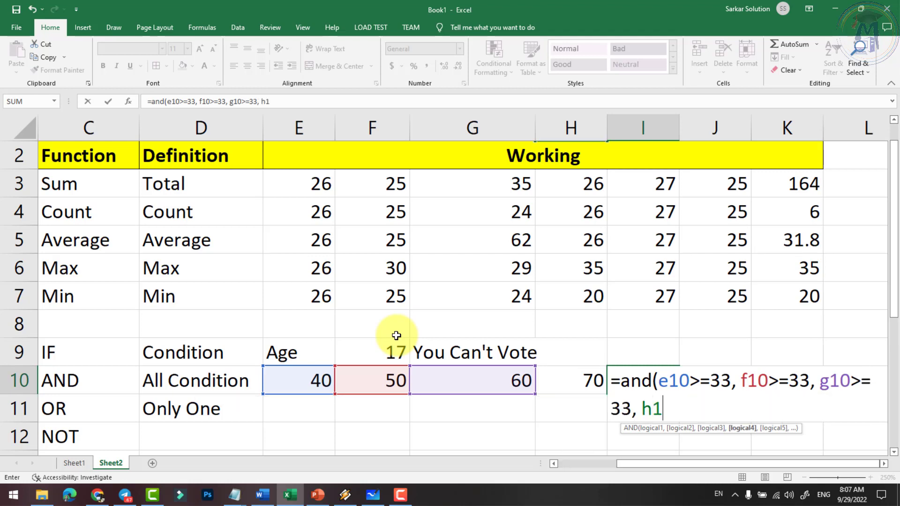
text(0>=33)
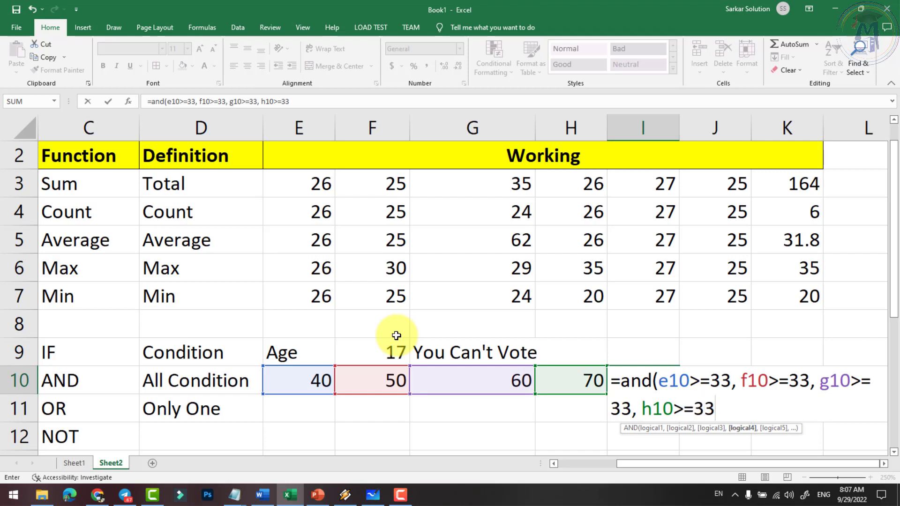
text())
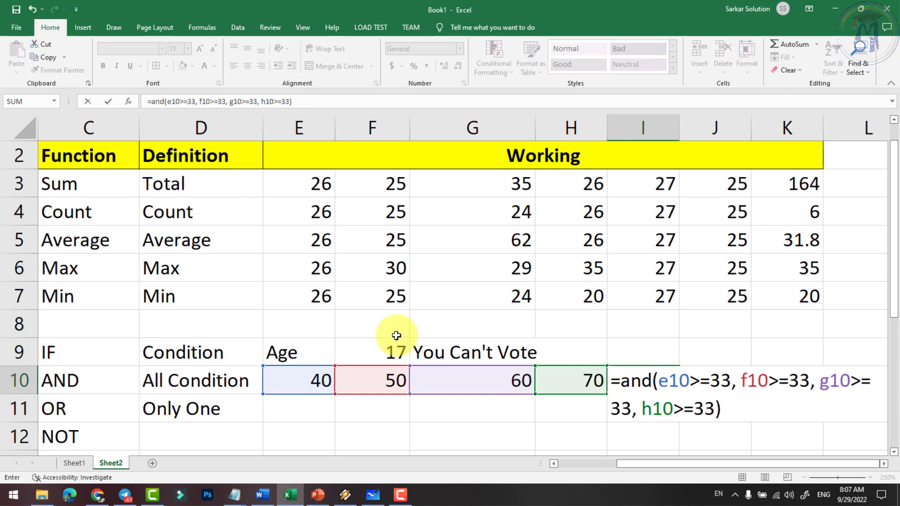
key(Return)
click(643, 384)
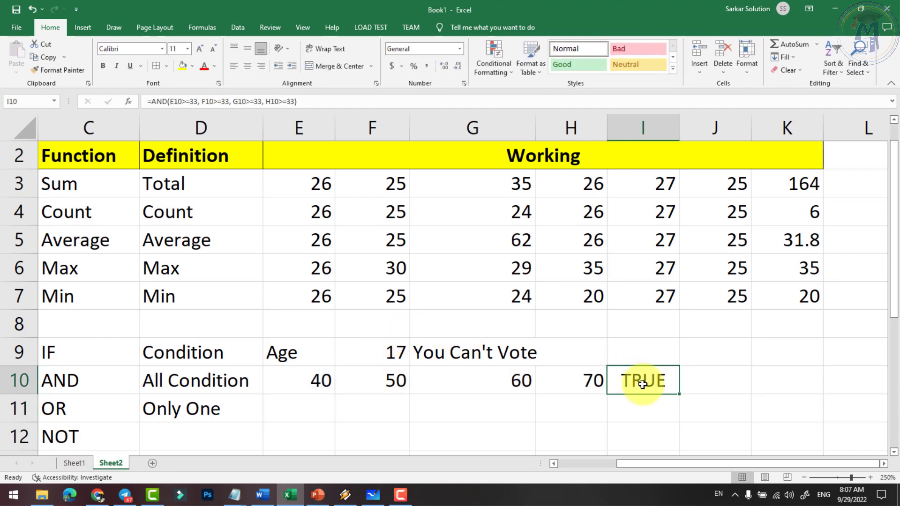
double_click(644, 379)
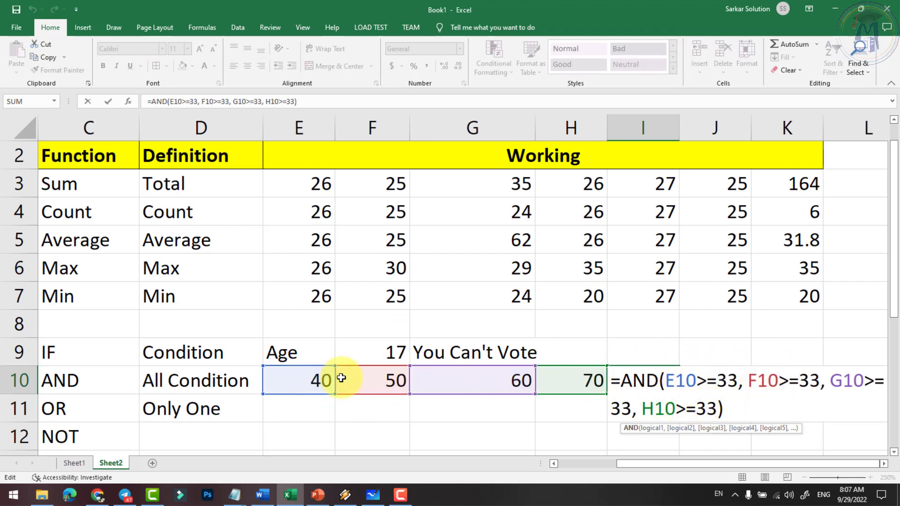
key(Return)
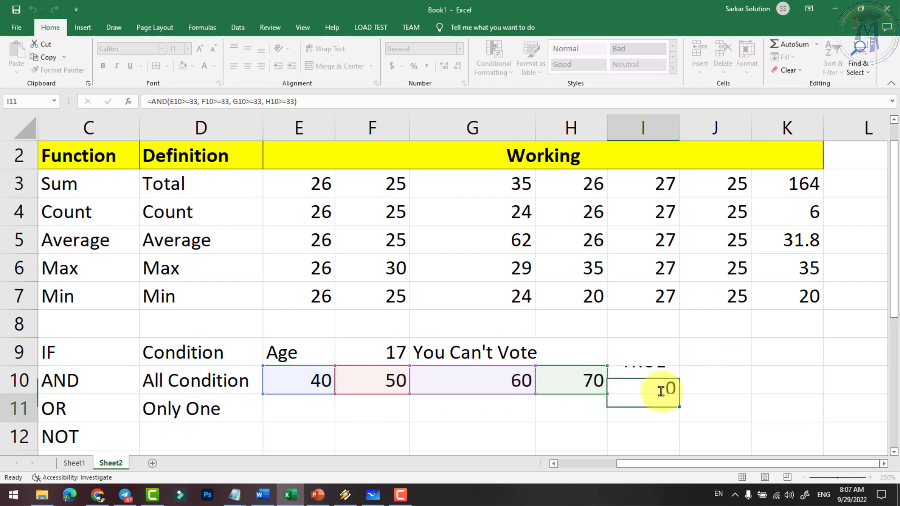
Change F10 from 50 to 32 and check that I10's AND result becomes FALSE.
click(644, 381)
click(400, 381)
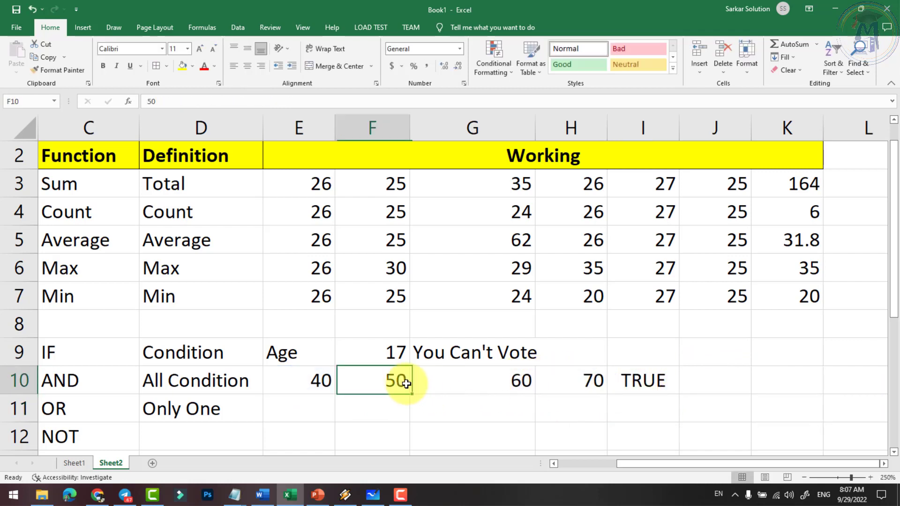
text(32)
key(Return)
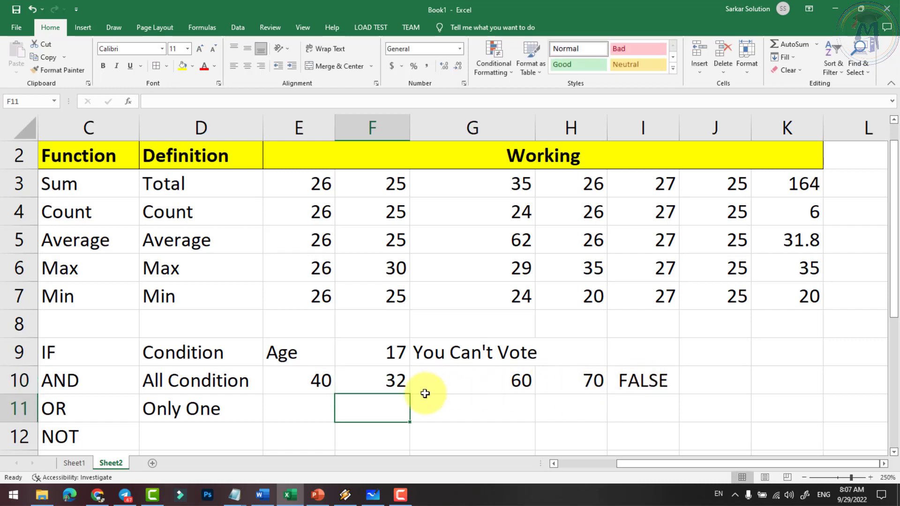
drag(321, 379, 551, 384)
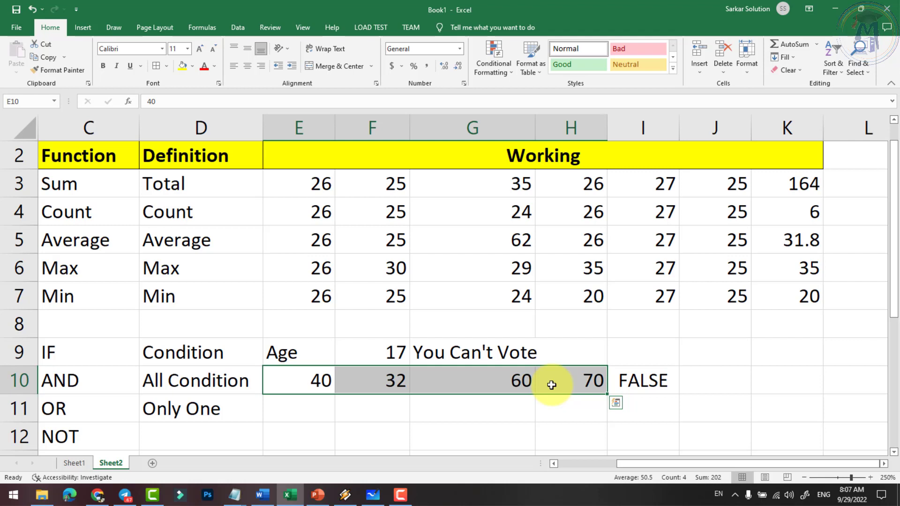
click(643, 376)
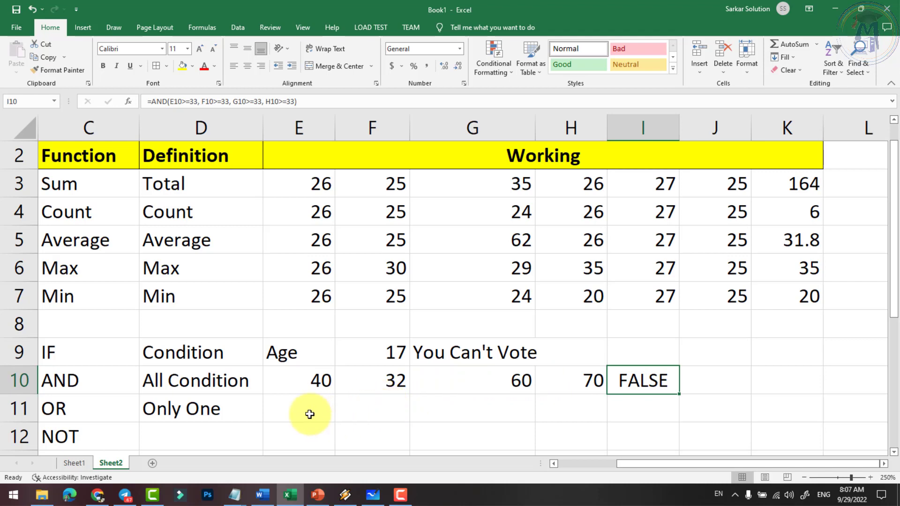
Fill row 10 down into row 11 and change the I11 formula from AND to OR.
drag(317, 377, 641, 402)
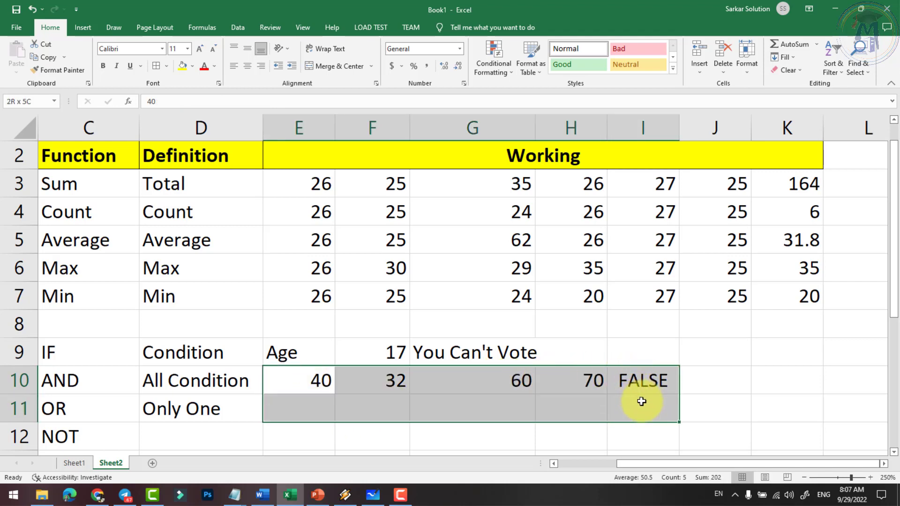
key(ctrl+d)
click(520, 409)
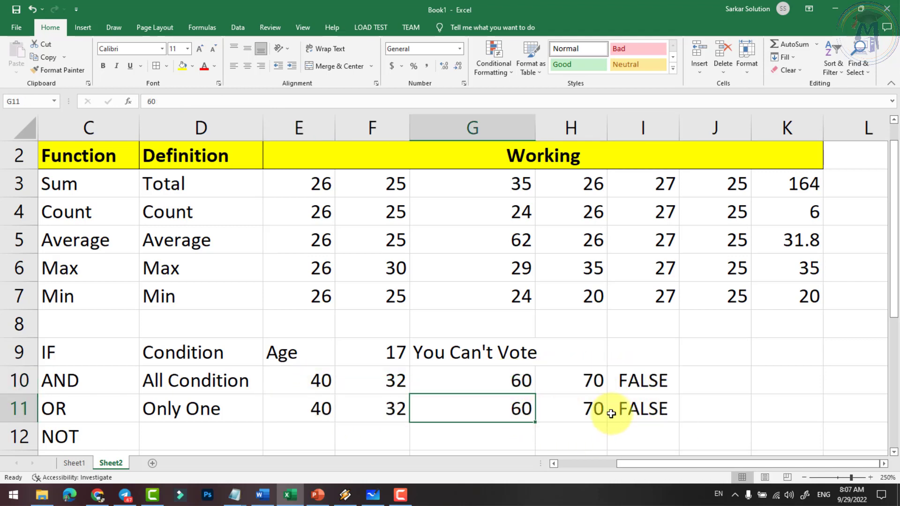
click(638, 409)
double_click(638, 409)
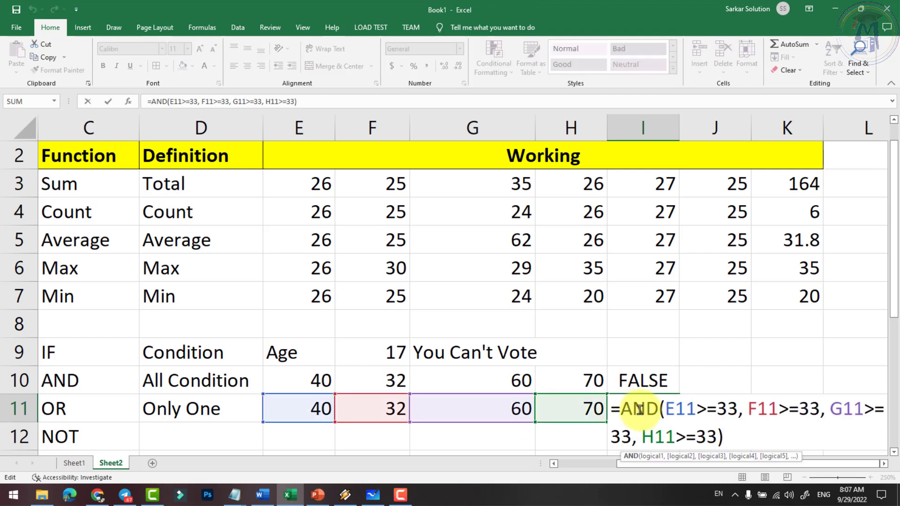
mouse_move(621, 410)
mouse_down()
mouse_move(652, 414)
mouse_move(652, 395)
mouse_up()
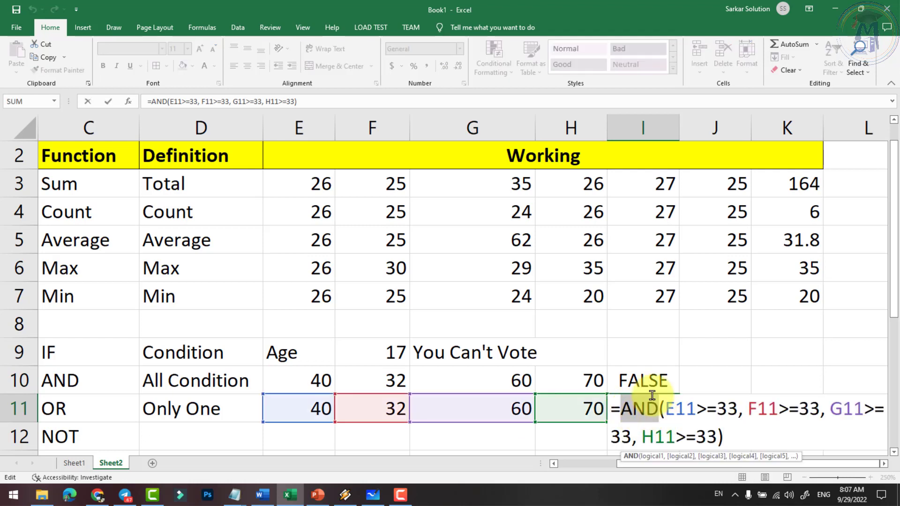
text(OR)
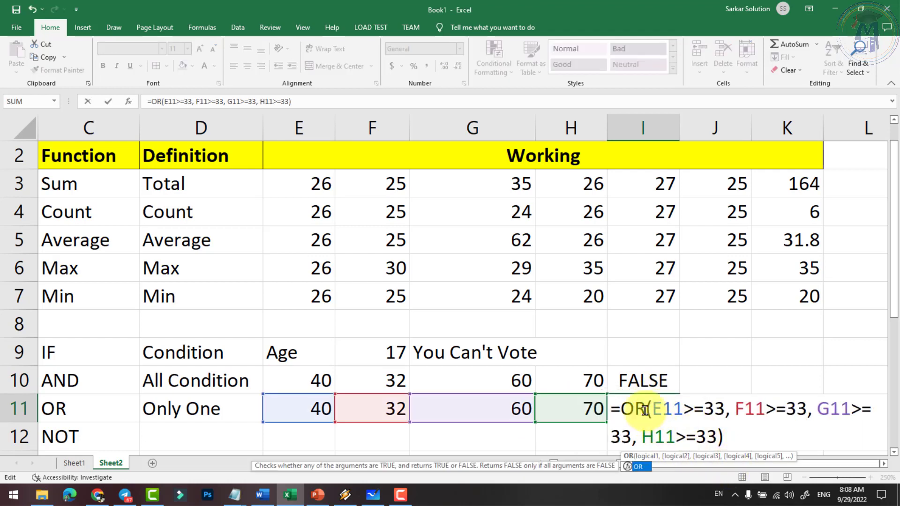
drag(652, 410, 725, 412)
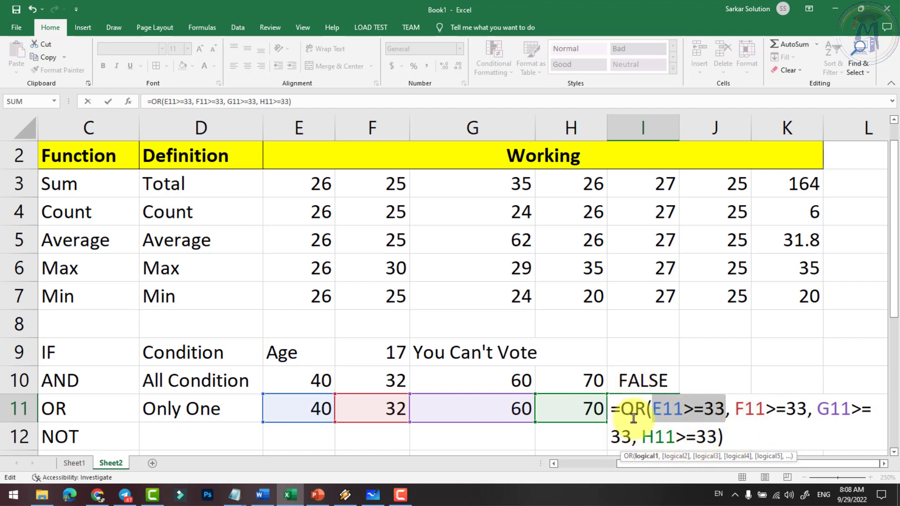
key(Return)
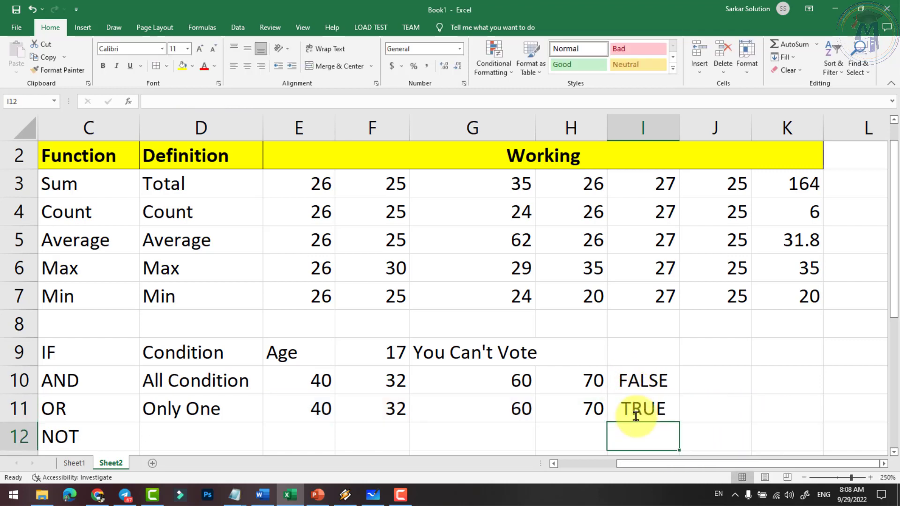
click(630, 404)
Set the OR row values in E11:H11 to 32, 32, 32 and 31.
click(384, 409)
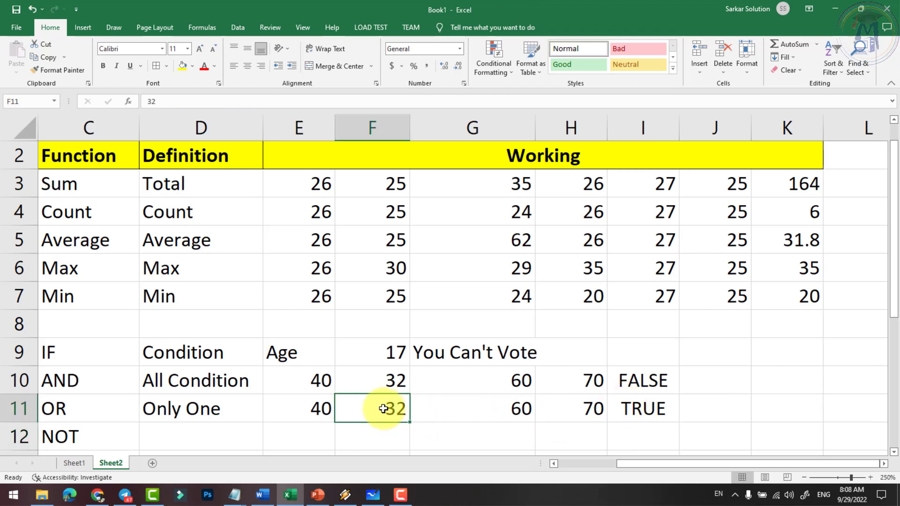
click(309, 410)
text(32)
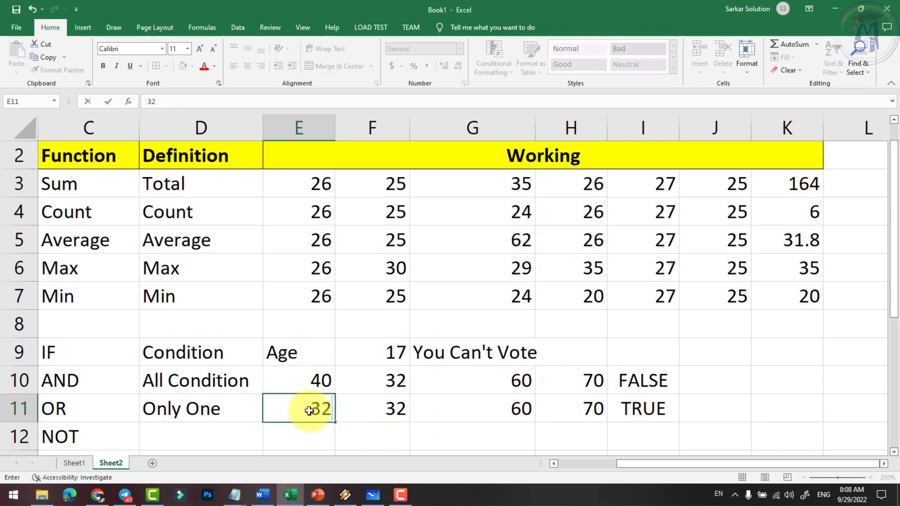
key(Tab)
key(Tab)
text(32)
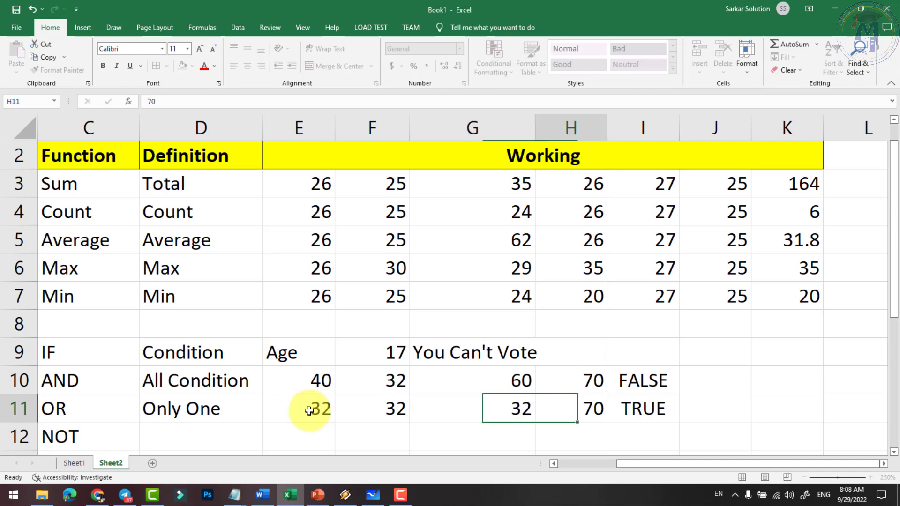
key(Tab)
scroll(337, 411, up, 1)
scroll(607, 433, down, 2)
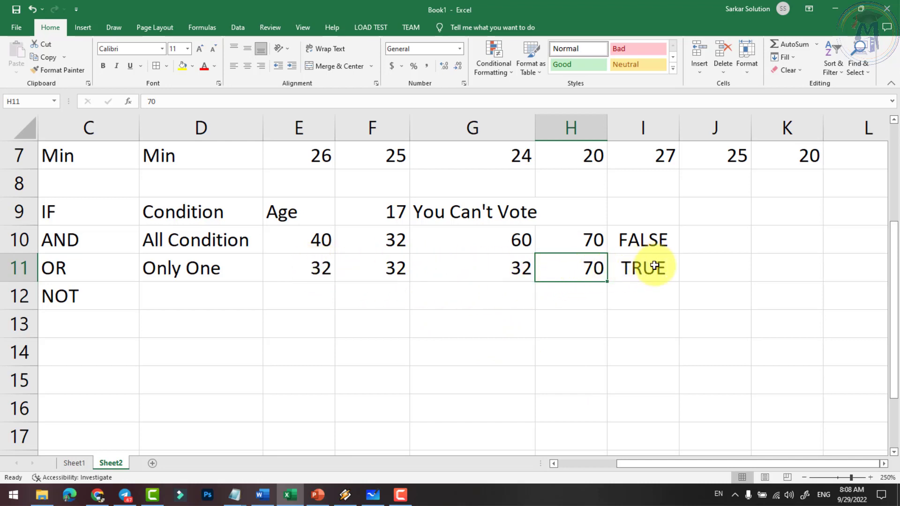
text(31)
key(Return)
Change F10 to 35 and check the AND result in I10.
click(665, 280)
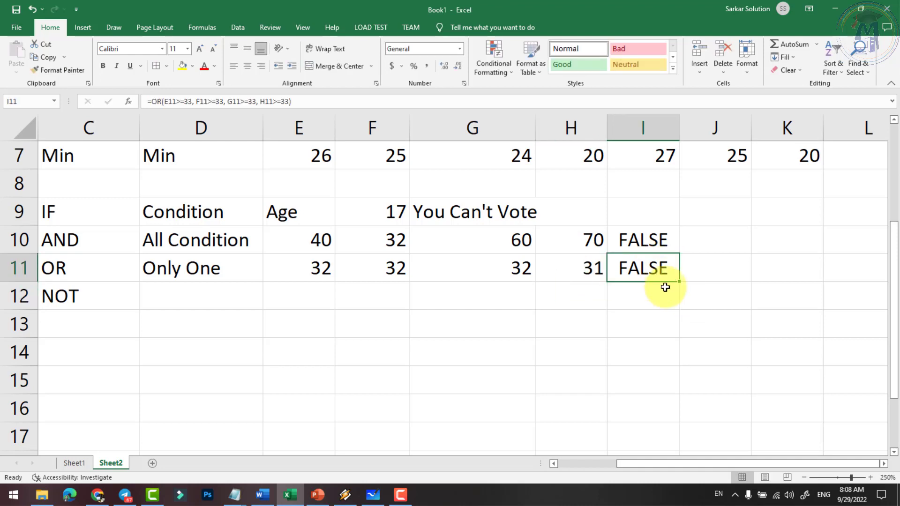
click(72, 275)
click(84, 243)
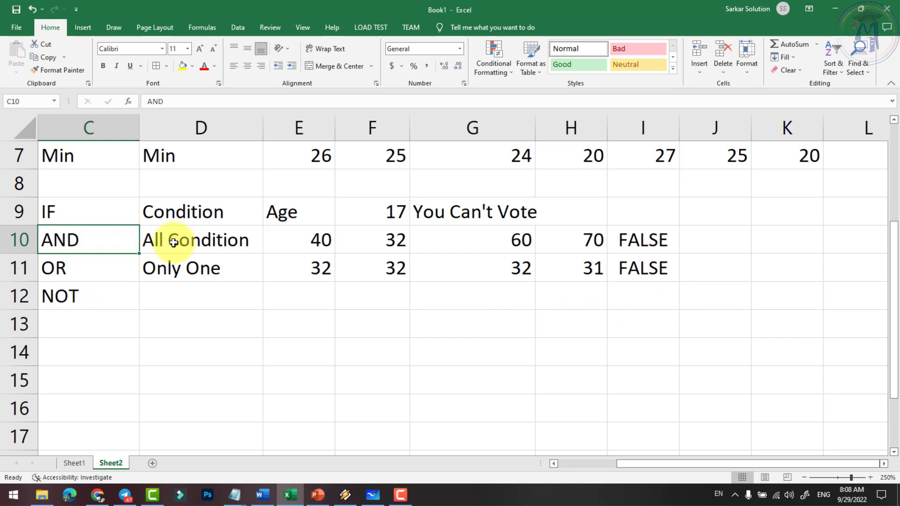
drag(317, 239, 559, 242)
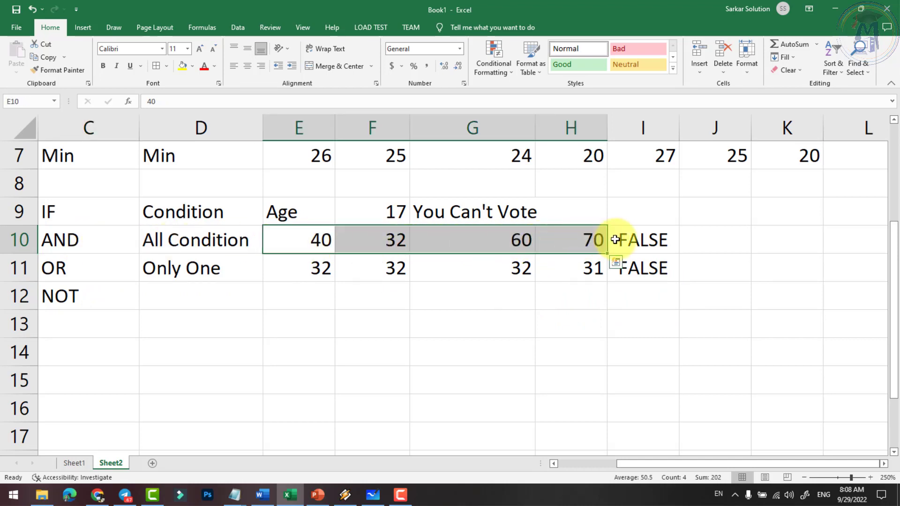
click(633, 240)
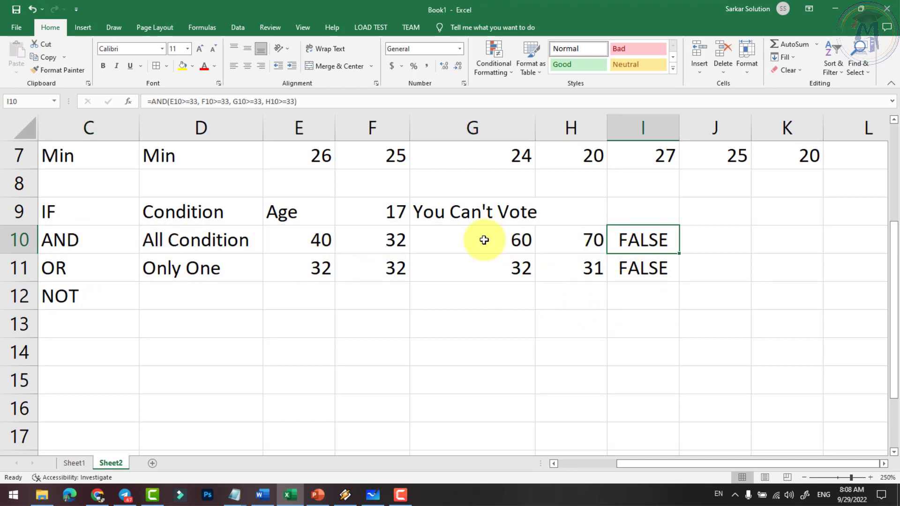
click(393, 240)
text(35)
key(Return)
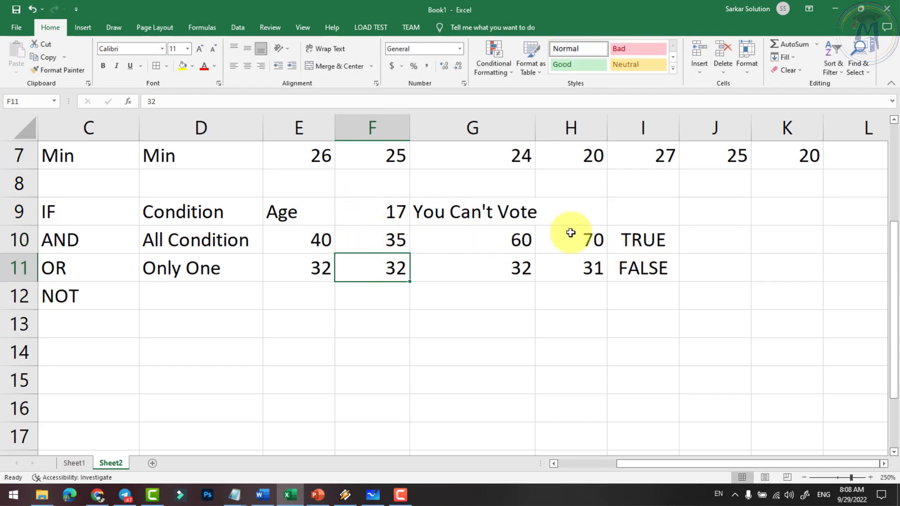
click(642, 241)
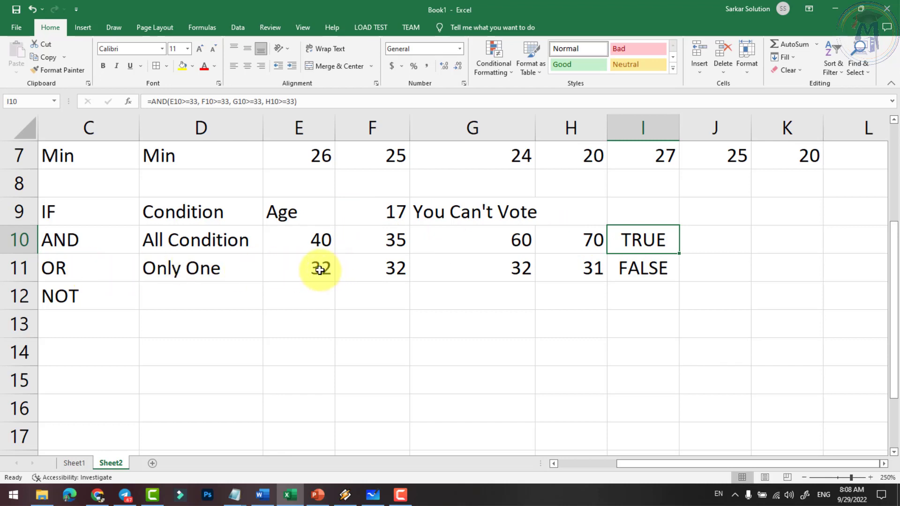
Change E11 from 32 to 36 so the OR result in I11 turns TRUE.
click(304, 261)
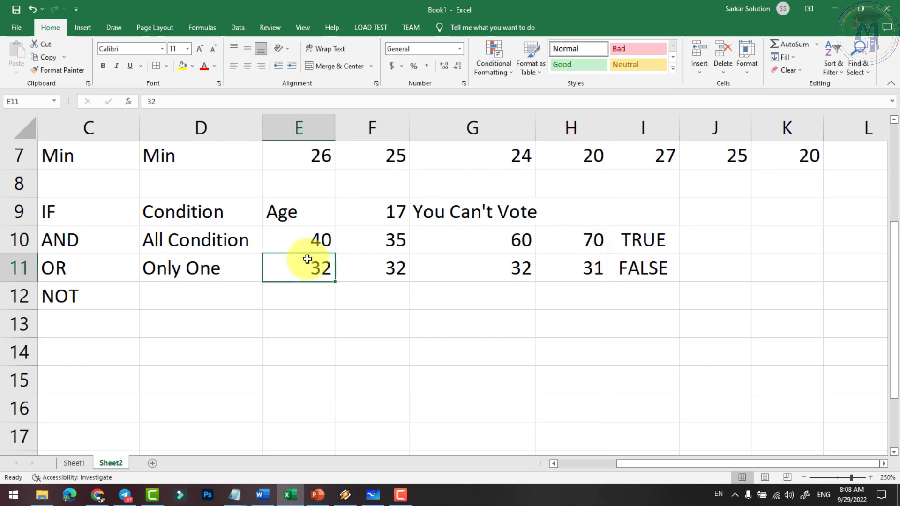
key(BackSpace)
text(6)
key(Return)
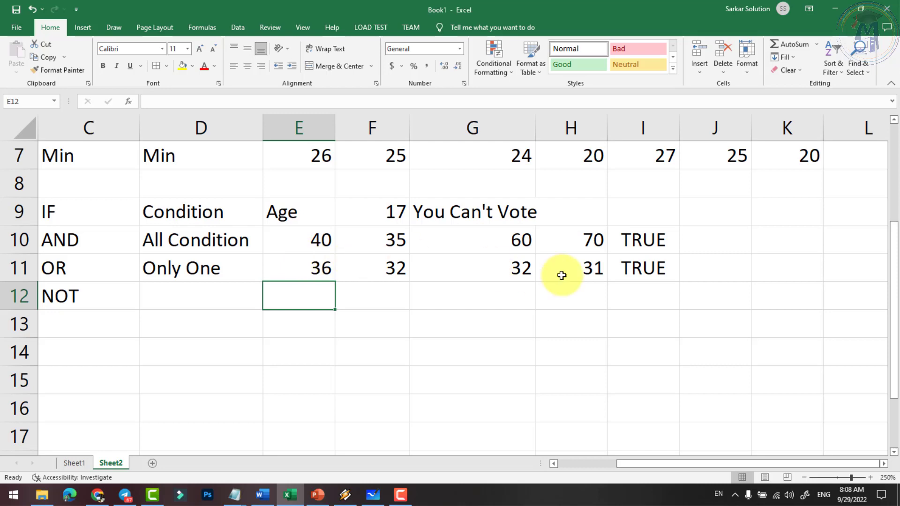
drag(409, 271, 551, 268)
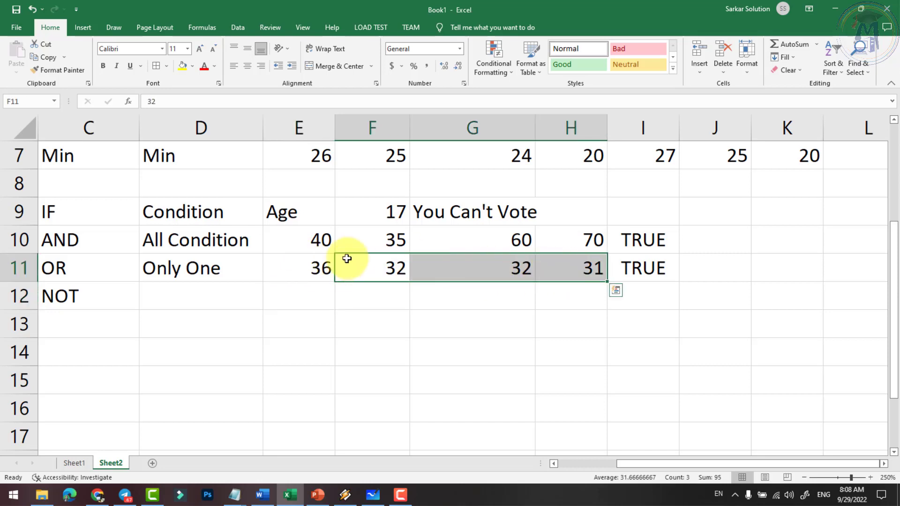
click(206, 287)
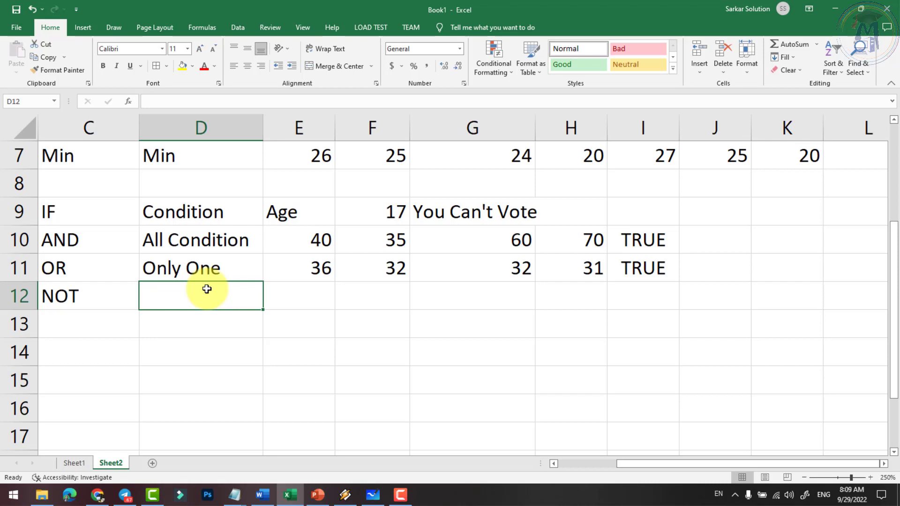
Enter age 18 in E12 and =NOT(E12>=18) in F12, which returns FALSE.
key(Right)
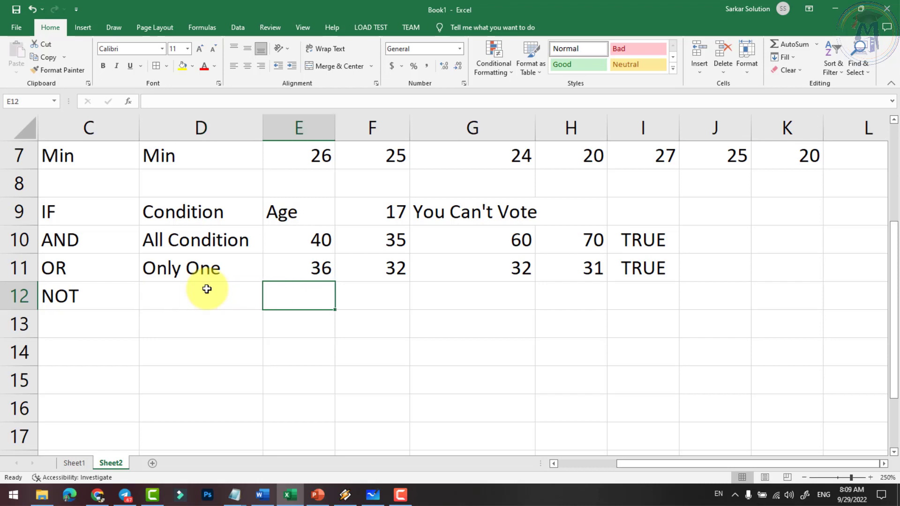
text(18)
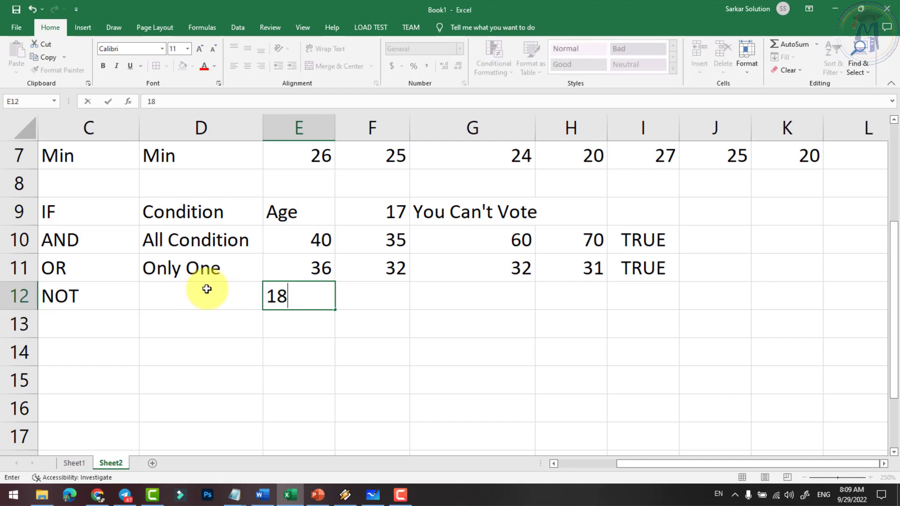
key(Right)
text(=)
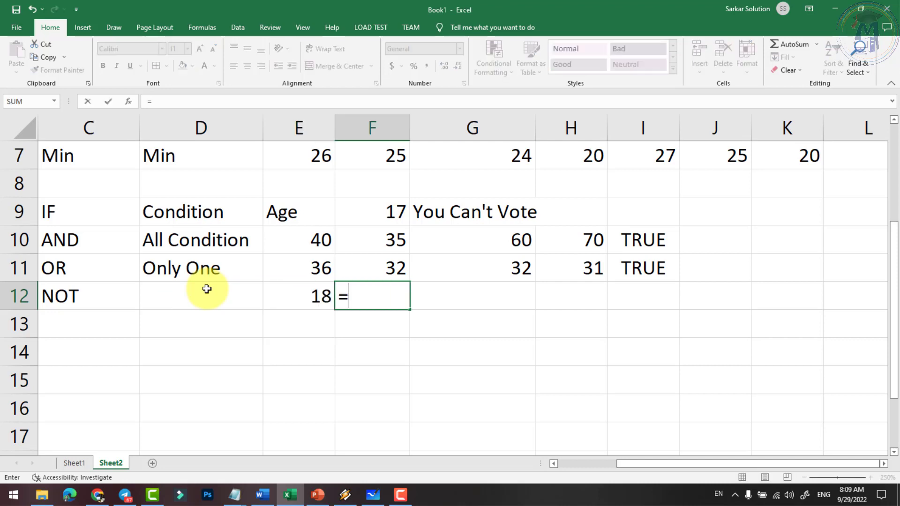
text(not()
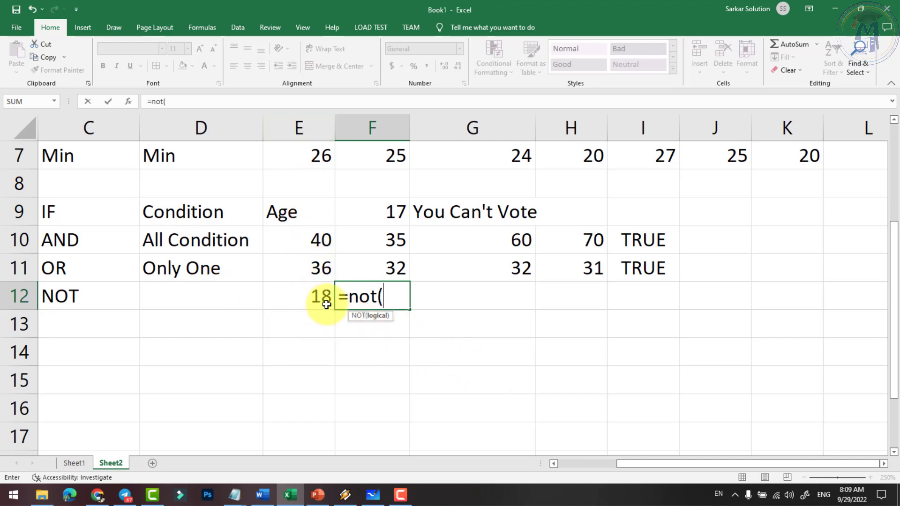
text(e12>=18)
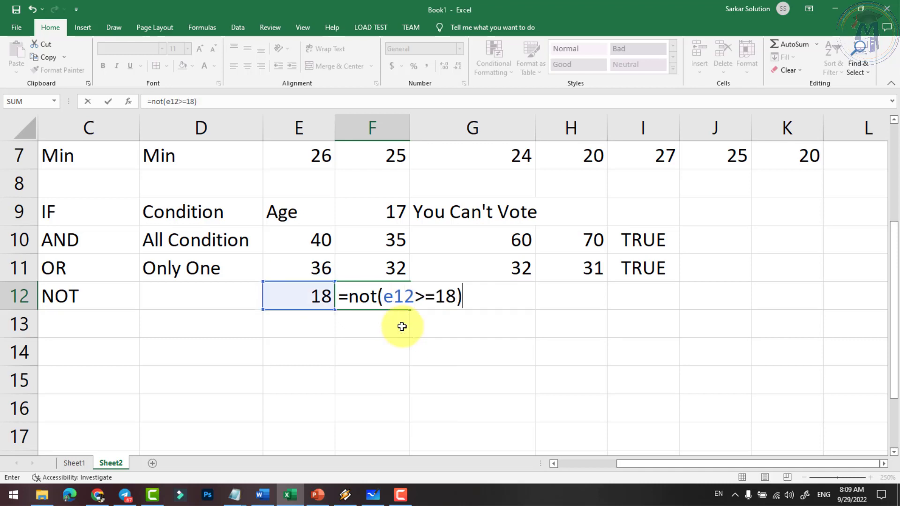
key(Return)
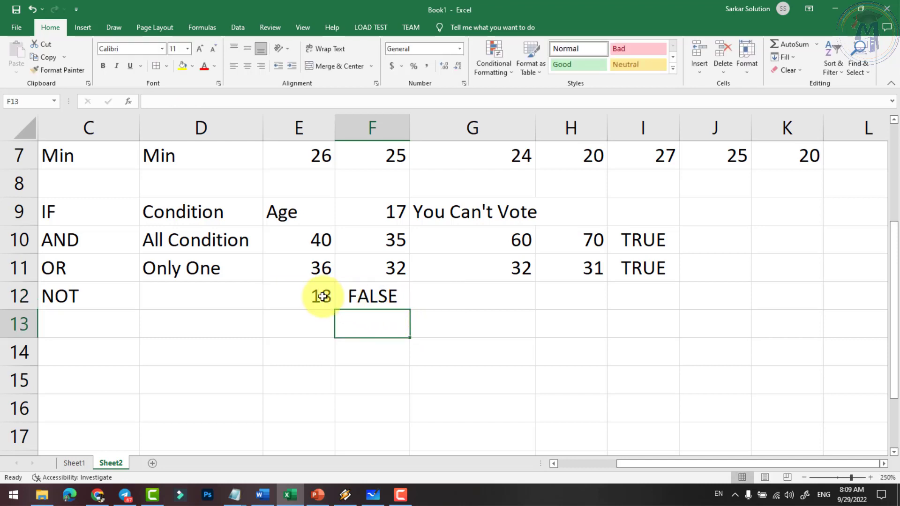
click(314, 295)
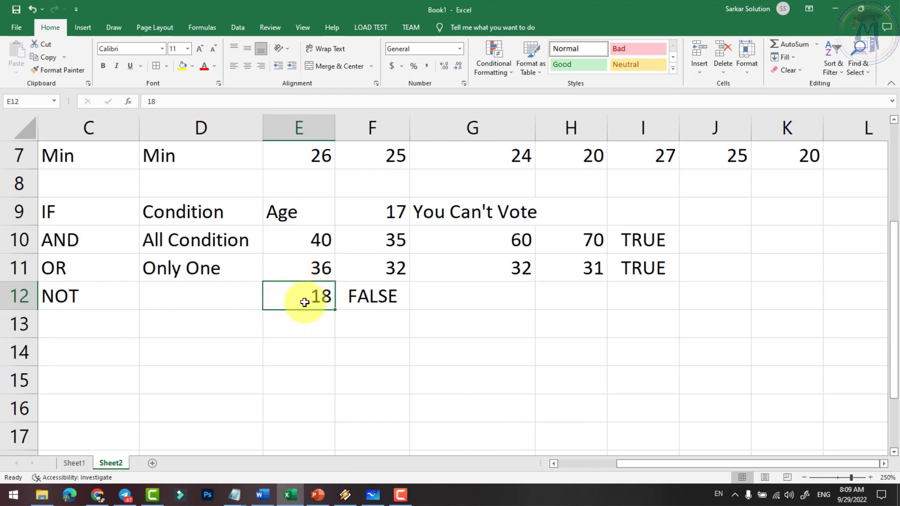
Try ages 25, 15 and back to 25 in E12 to test the NOT result.
text(25)
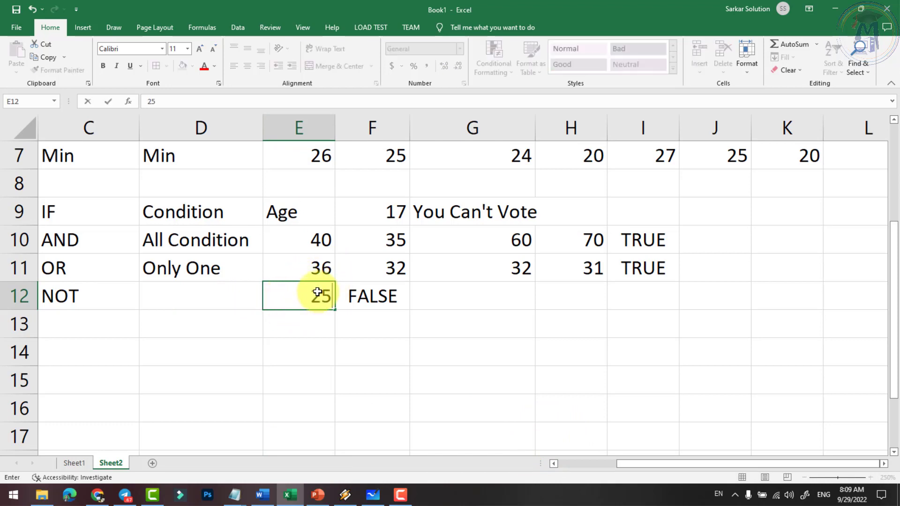
key(Return)
click(321, 297)
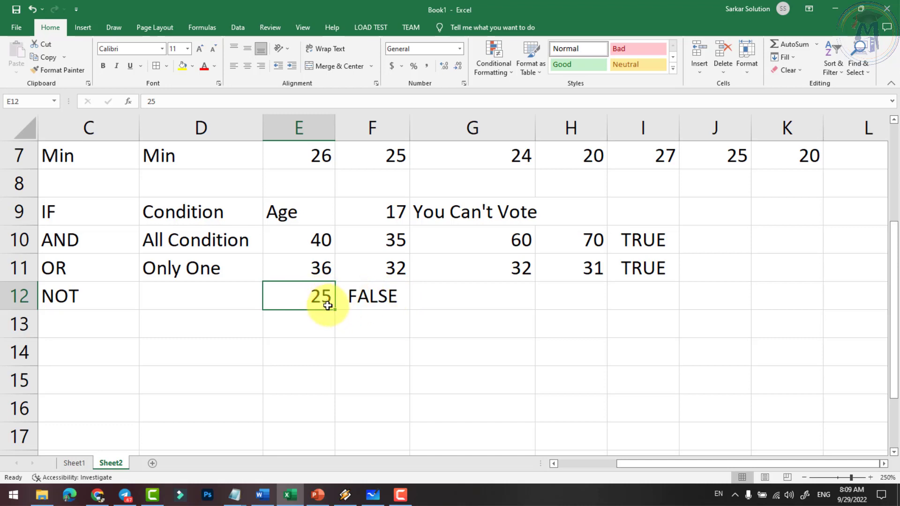
text(1)
key(Return)
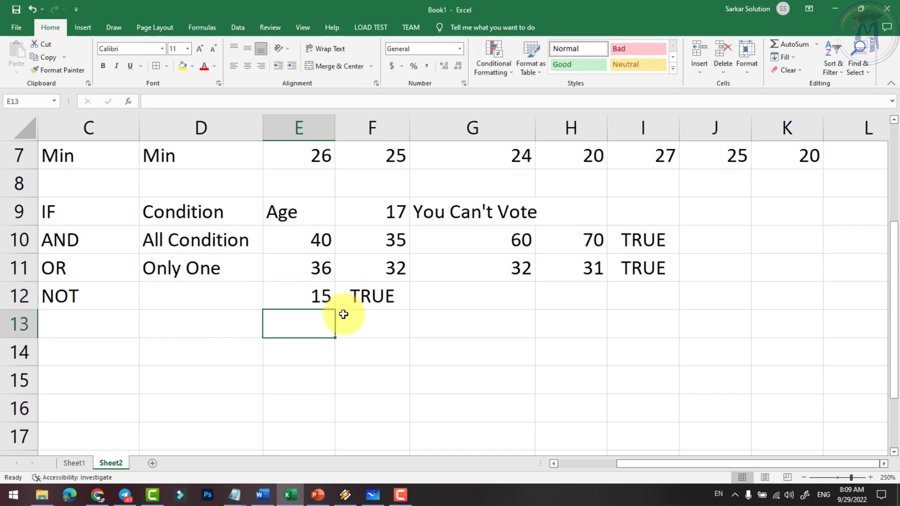
click(303, 294)
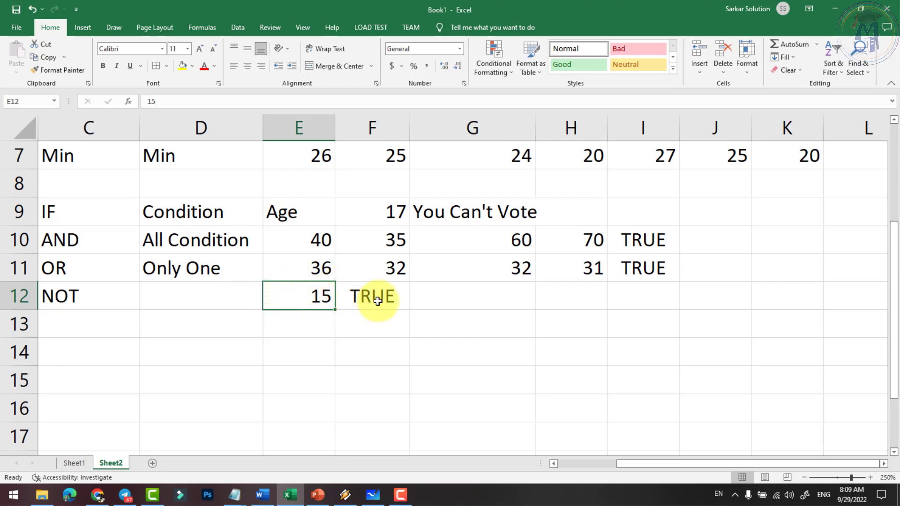
text(25)
key(Return)
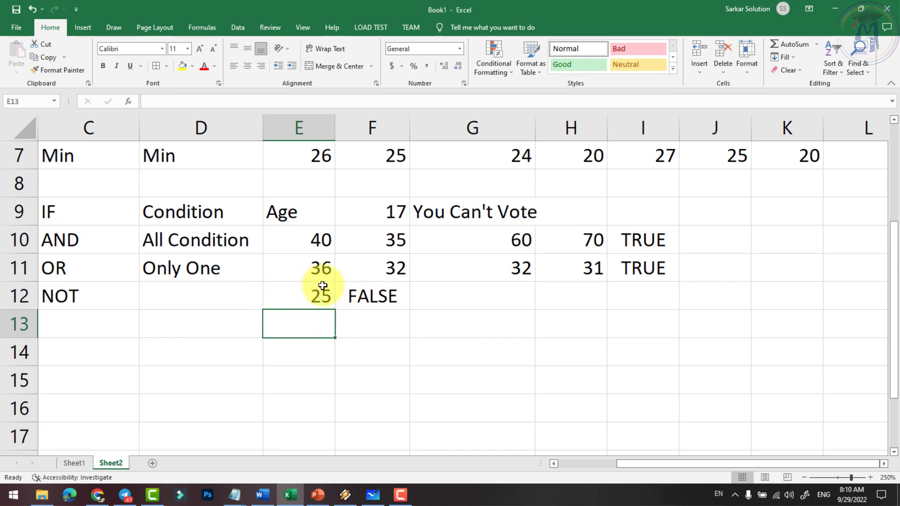
Inspect the NOT formula in F12 and leave it unchanged.
double_click(380, 299)
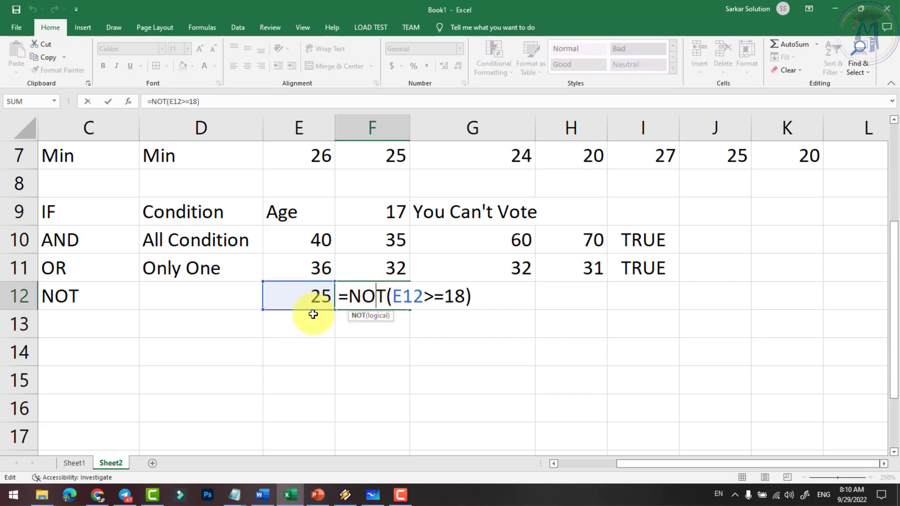
drag(356, 296, 379, 299)
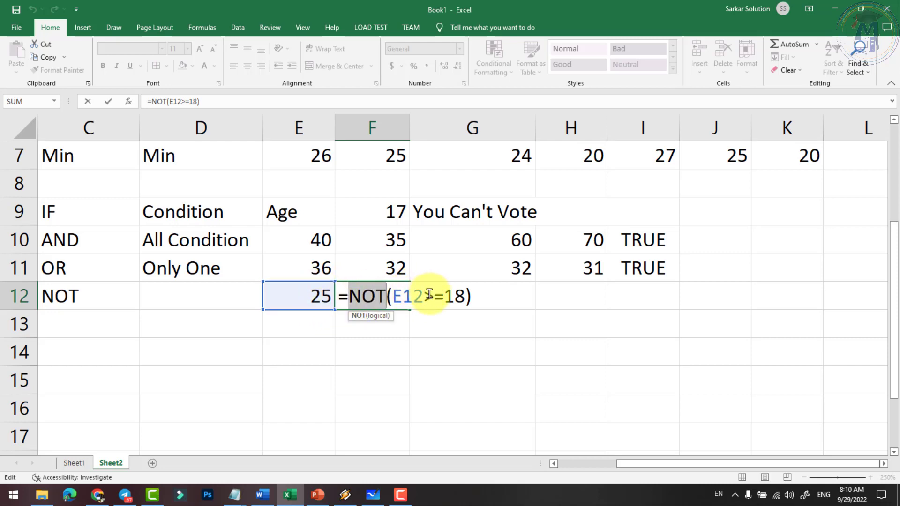
key(Return)
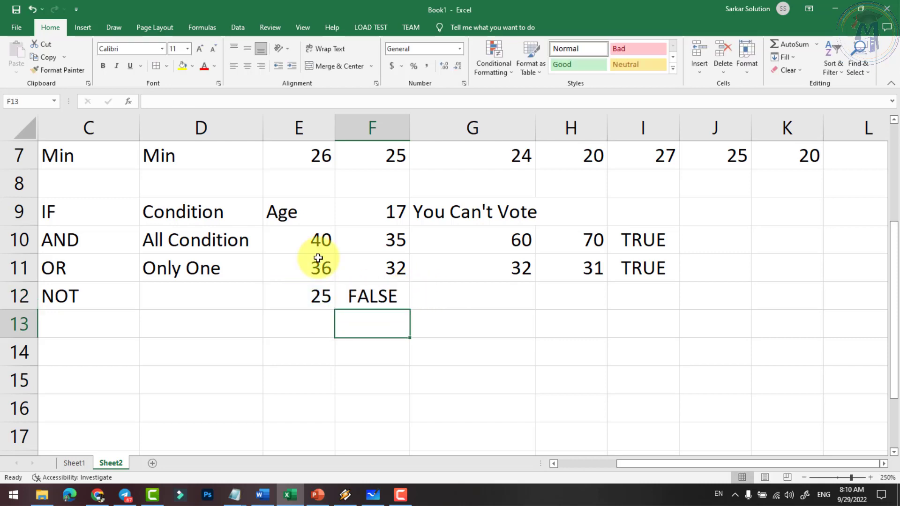
click(98, 300)
Number rows 13 and 14 as 10 and 11 in the S.no column.
click(96, 219)
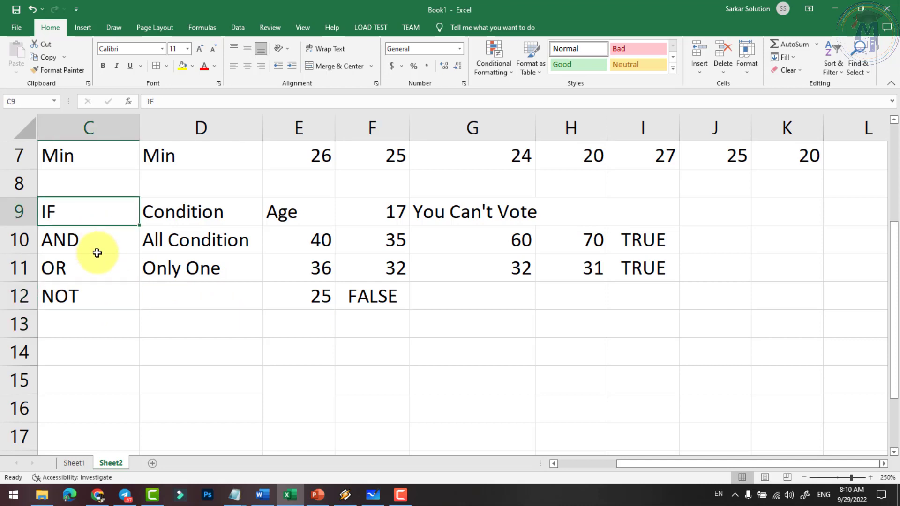
click(97, 248)
click(100, 272)
click(101, 298)
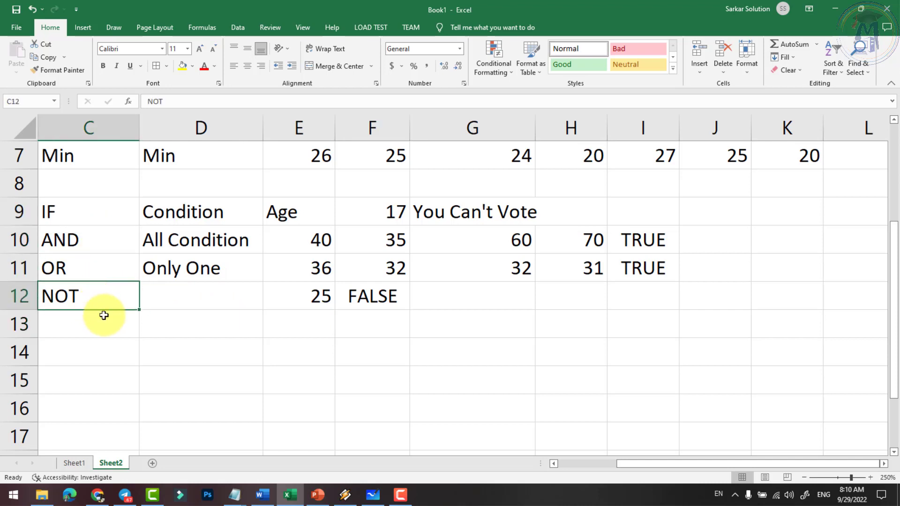
click(108, 320)
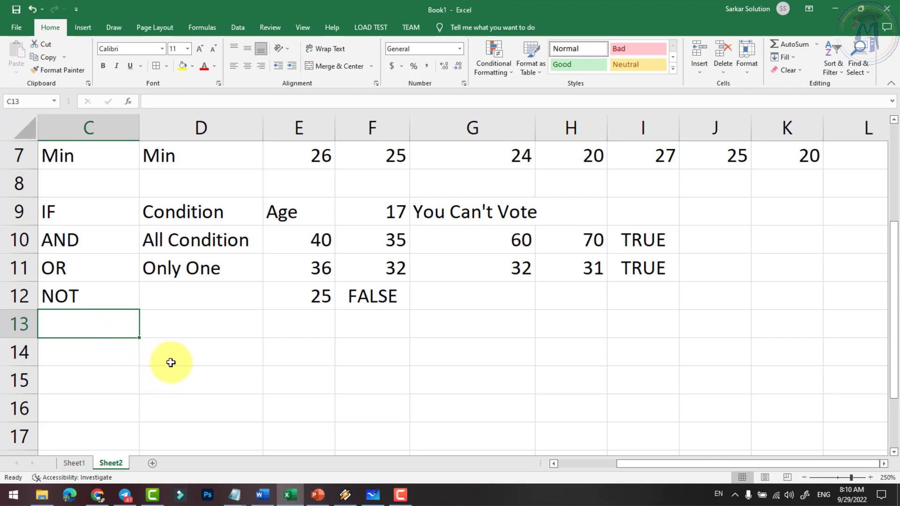
click(564, 464)
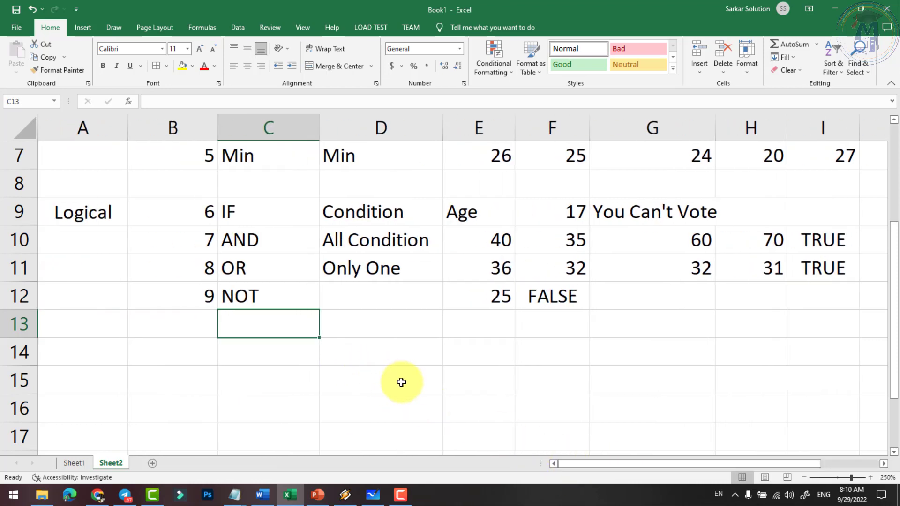
click(200, 321)
text(10)
key(Return)
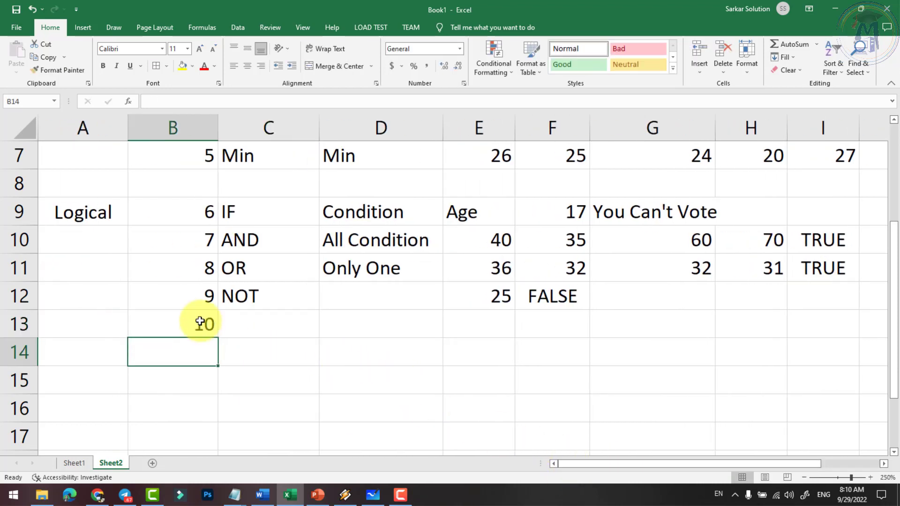
text(11)
key(Return)
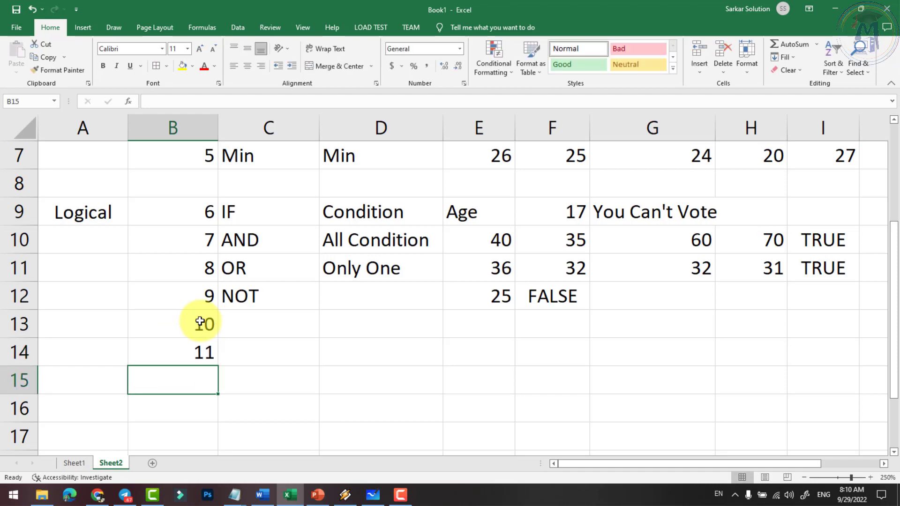
Add Sumif, Countif and Averageif in C13 through C15.
key(Up)
key(Up)
key(Right)
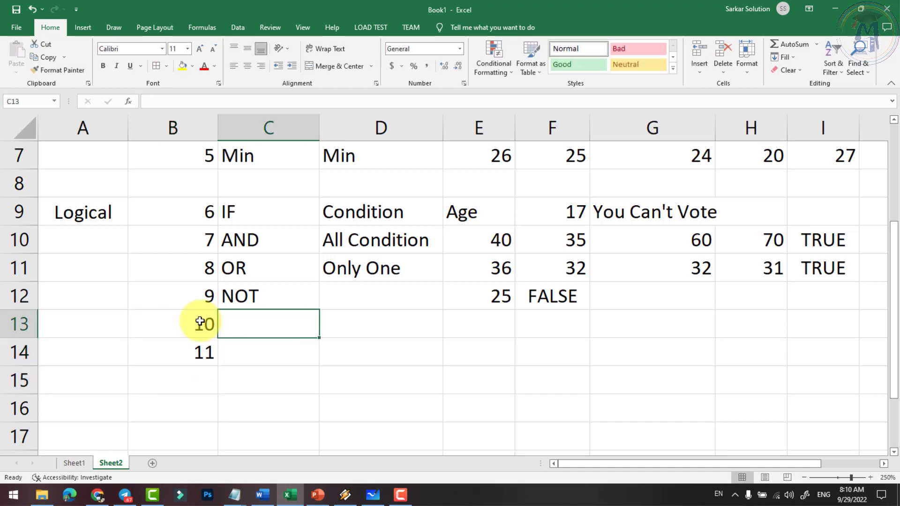
text(Sumif)
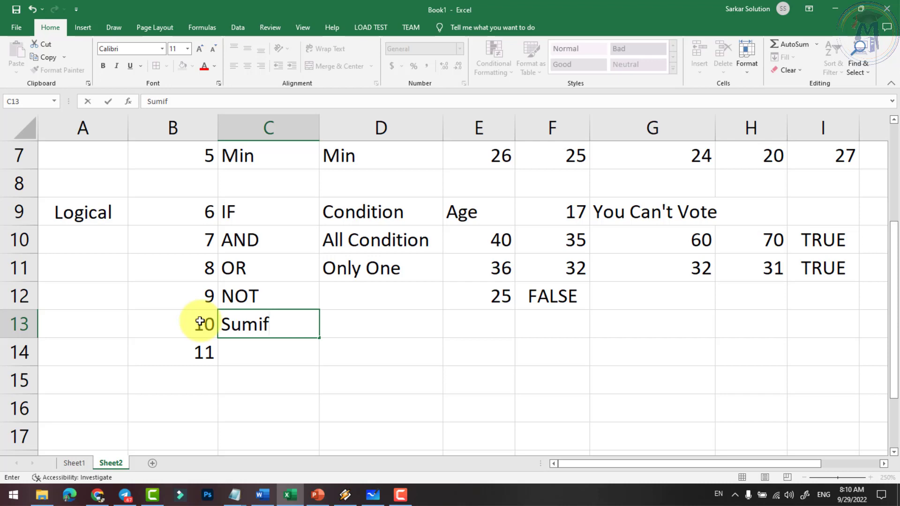
key(Return)
text(ntif)
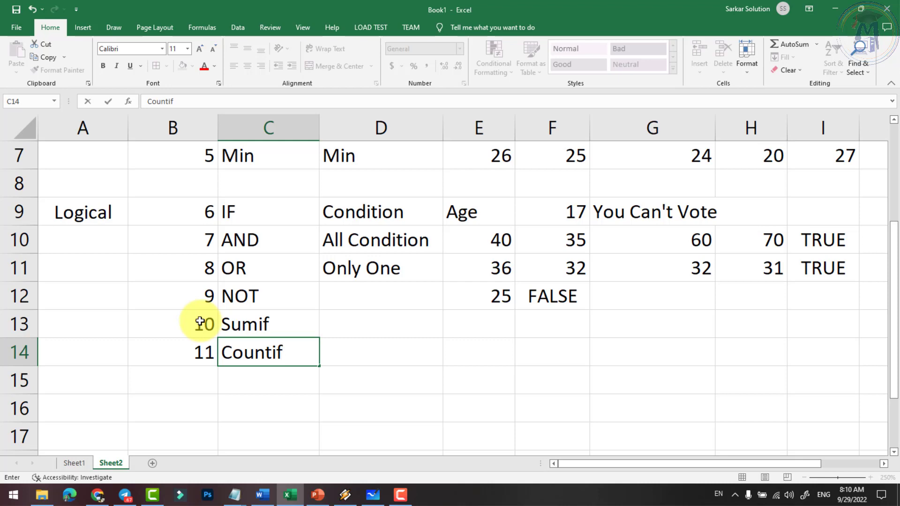
key(Return)
text(A)
text(b)
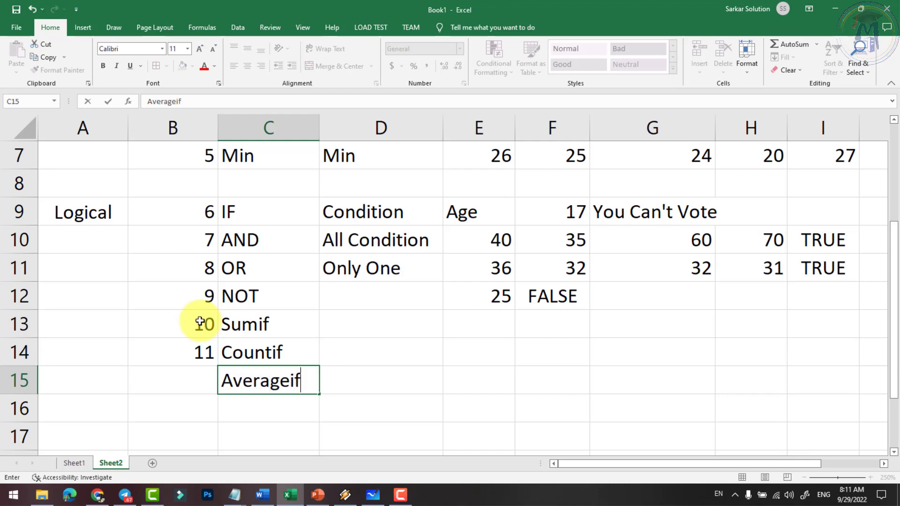
key(Return)
Enter serial numbers 12 in B15 and 13 in B16.
key(Left)
key(Up)
text(1)
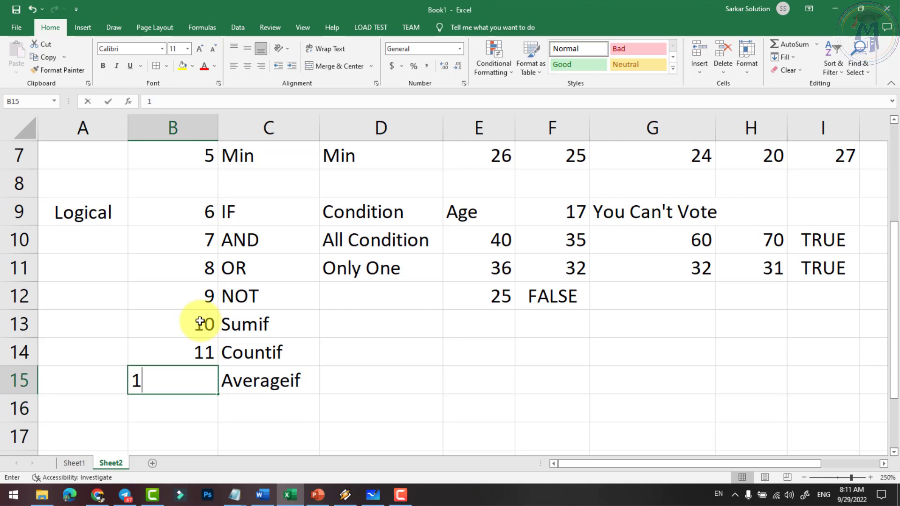
key(Return)
text(13)
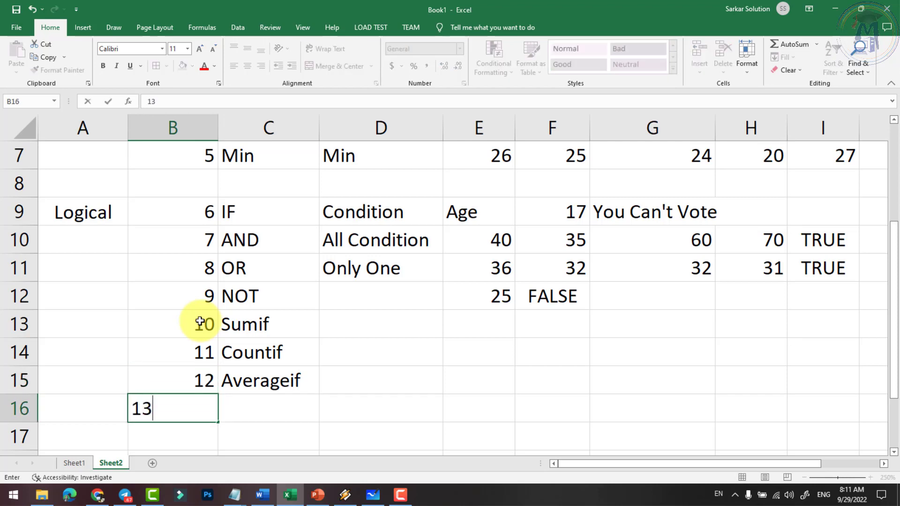
key(Return)
scroll(187, 347, down, 1)
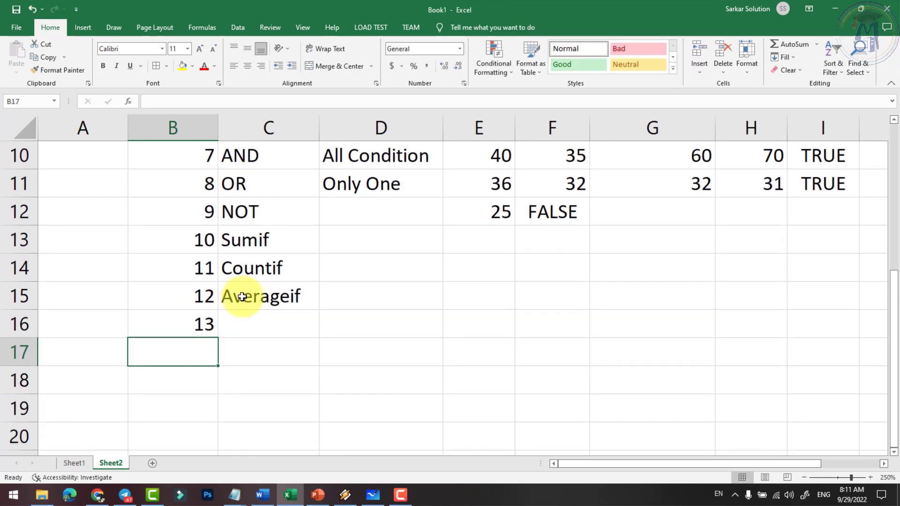
click(280, 252)
scroll(281, 253, up, 1)
scroll(287, 256, up, 2)
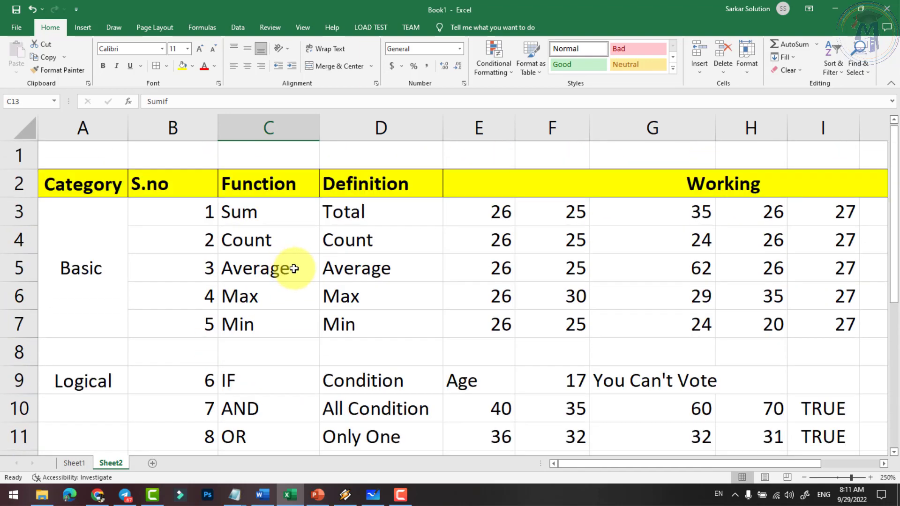
click(253, 214)
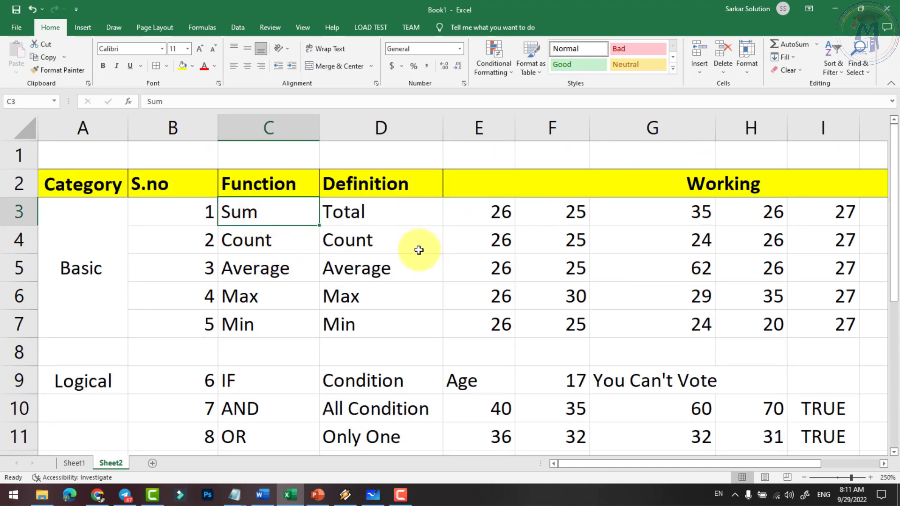
scroll(417, 249, down, 2)
click(234, 332)
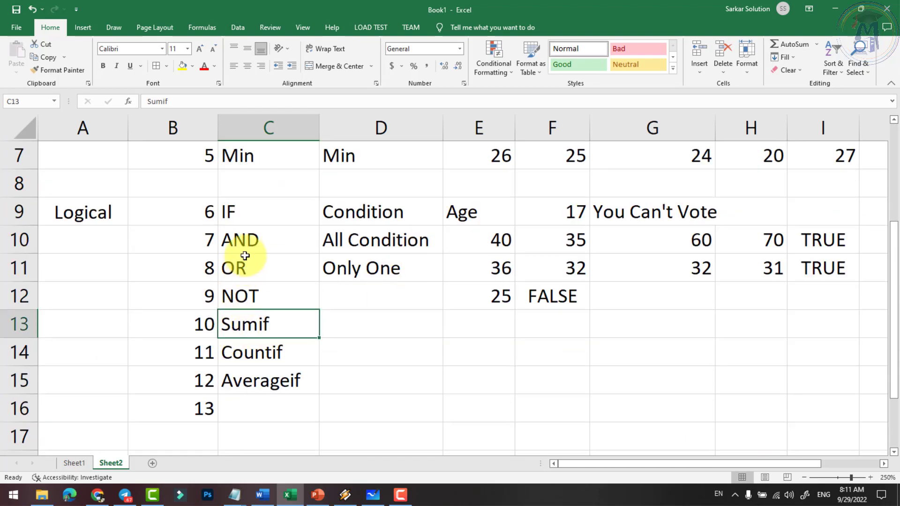
click(251, 211)
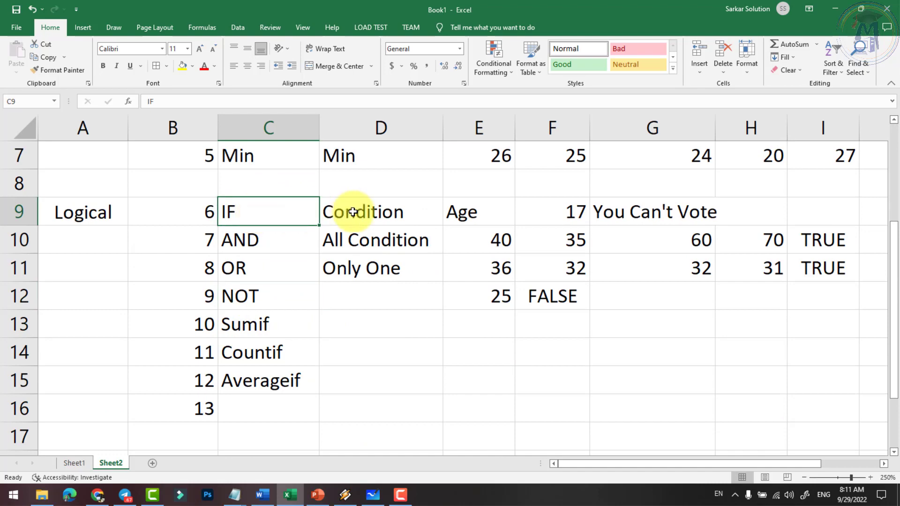
click(263, 352)
scroll(281, 337, up, 2)
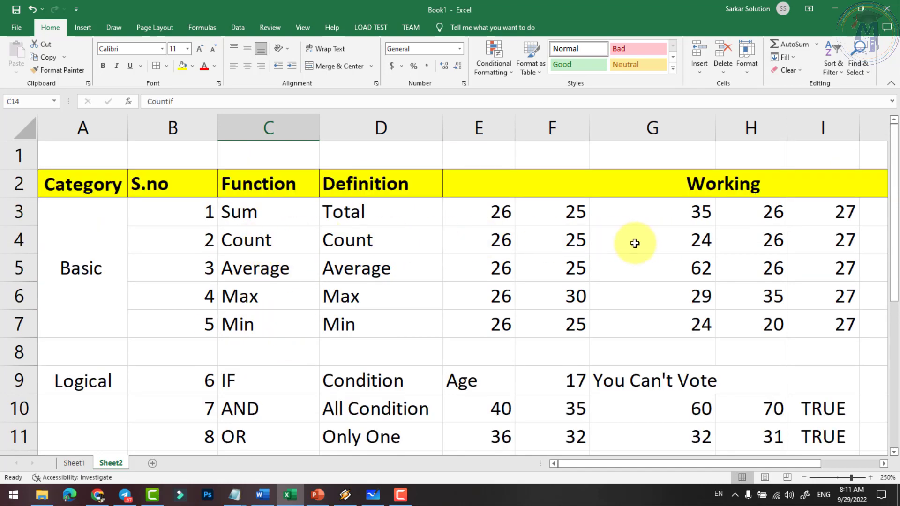
scroll(440, 283, down, 2)
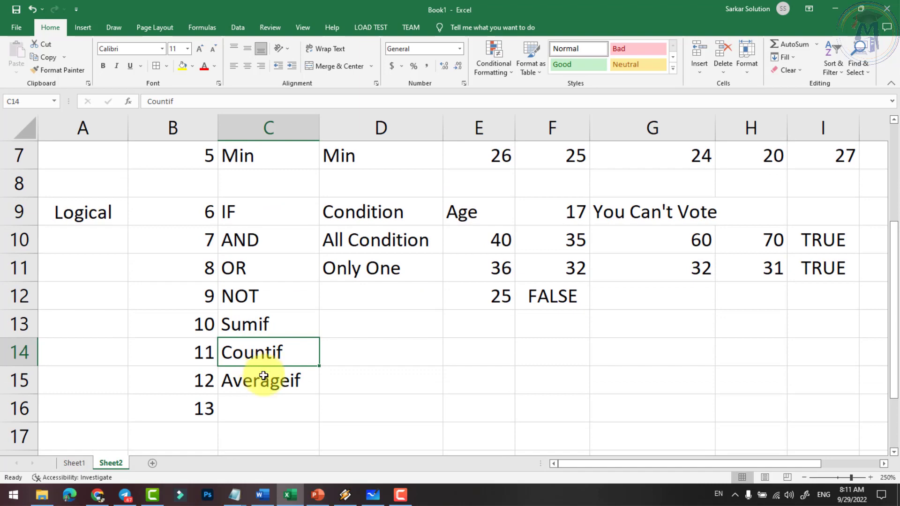
click(264, 378)
scroll(266, 361, up, 2)
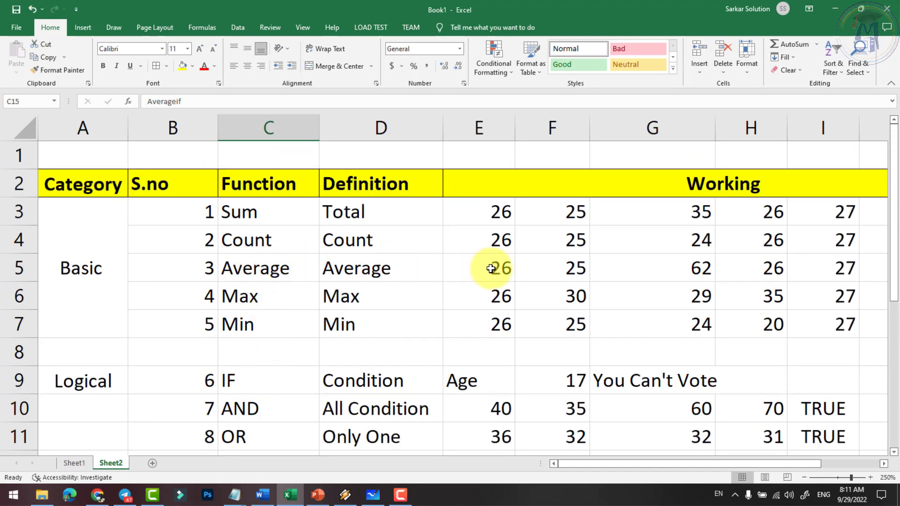
Enter Maxif in C16, then serial number 14 with Minif in row 17.
scroll(490, 268, down, 3)
click(264, 336)
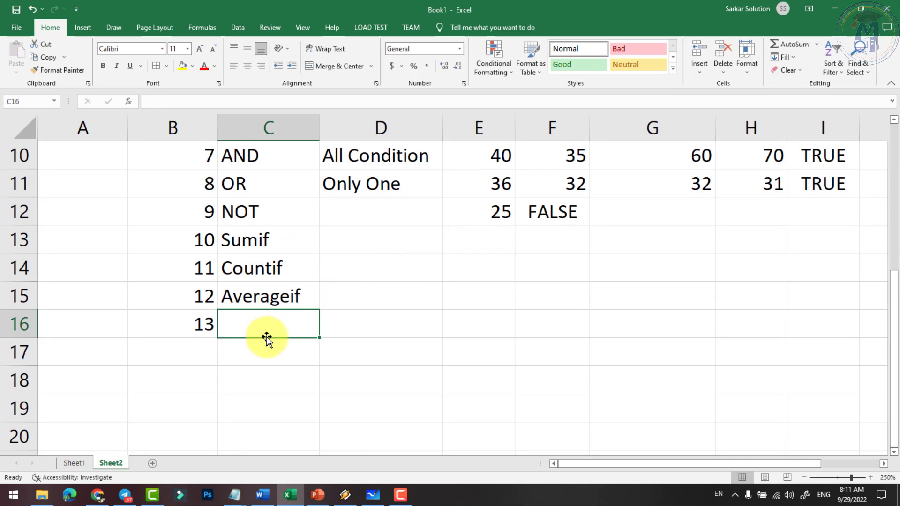
text(Maxif)
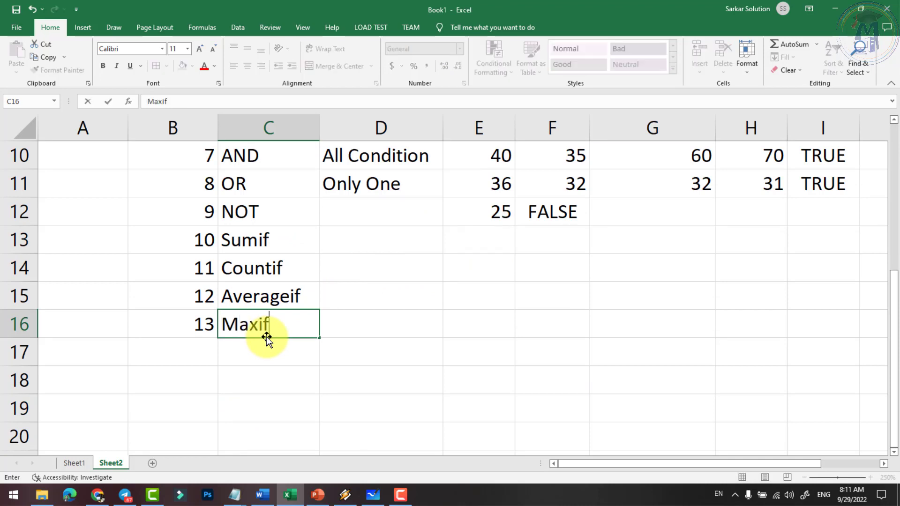
key(Return)
key(Left)
text(14)
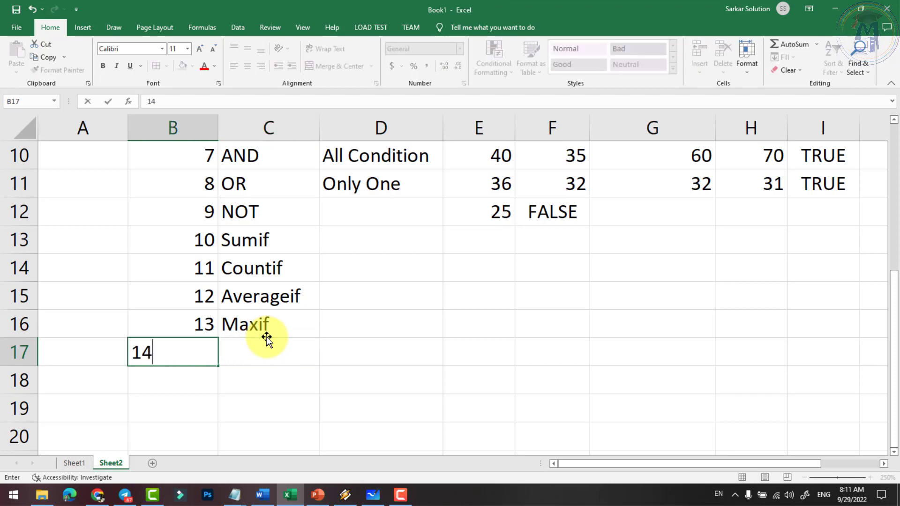
key(Right)
text(Min)
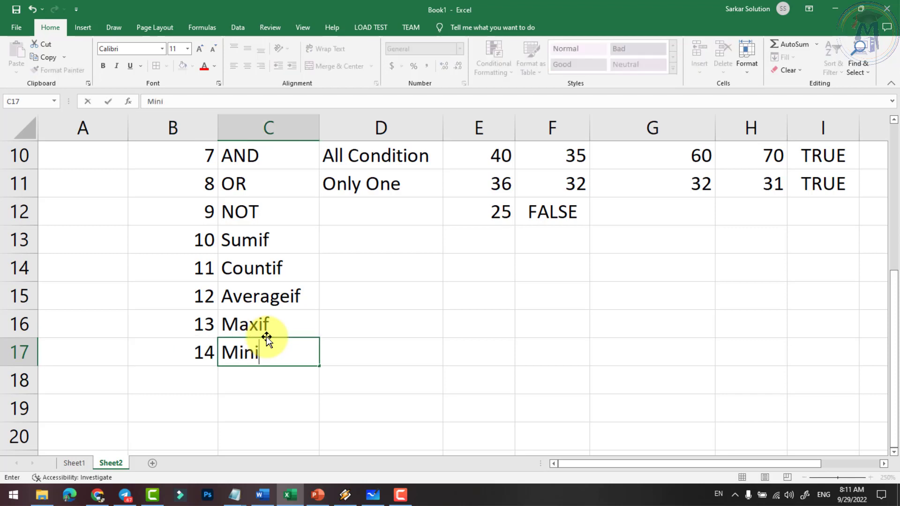
key(Up)
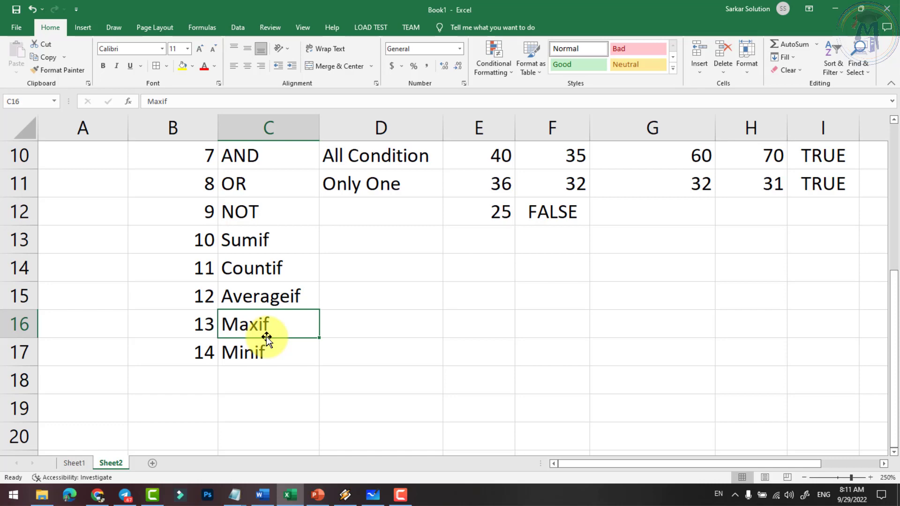
Merge and centre the Logical label across cells A9:A17.
scroll(207, 347, up, 1)
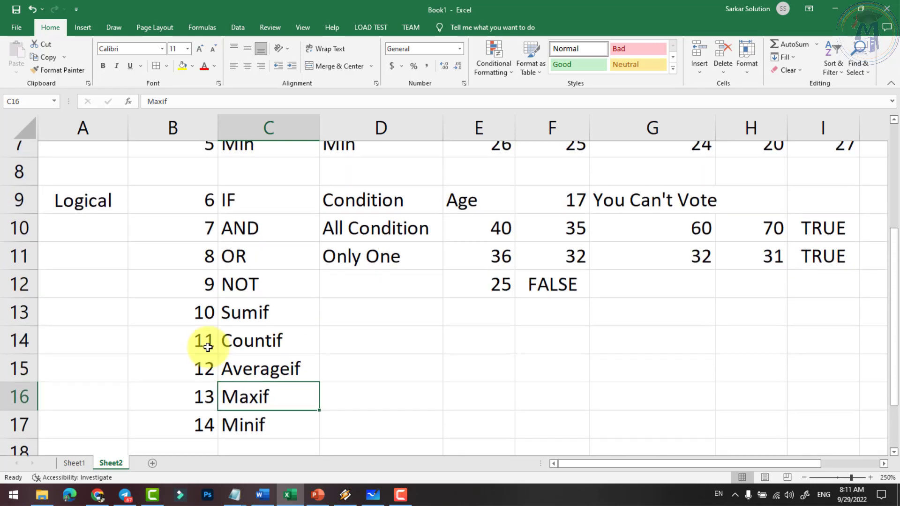
scroll(211, 347, down, 1)
drag(245, 237, 251, 348)
scroll(251, 348, up, 1)
scroll(251, 342, up, 2)
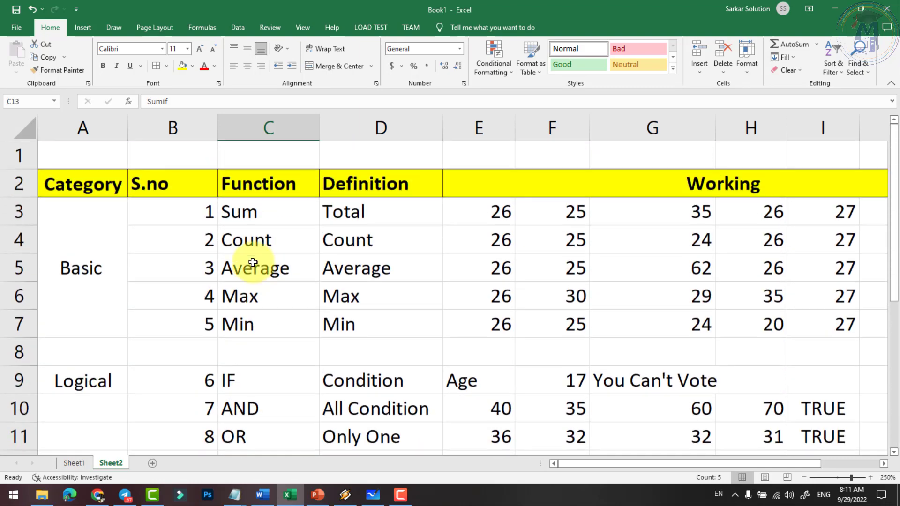
drag(241, 212, 257, 323)
scroll(255, 328, down, 1)
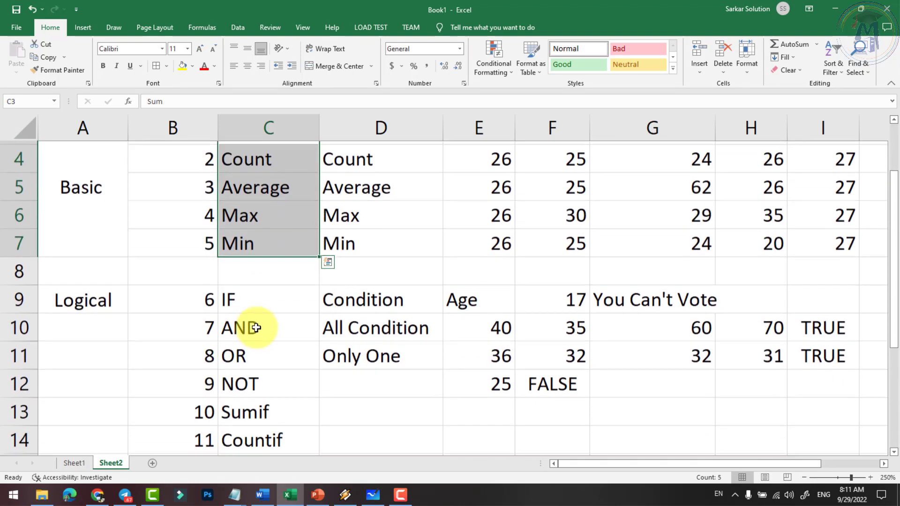
click(257, 297)
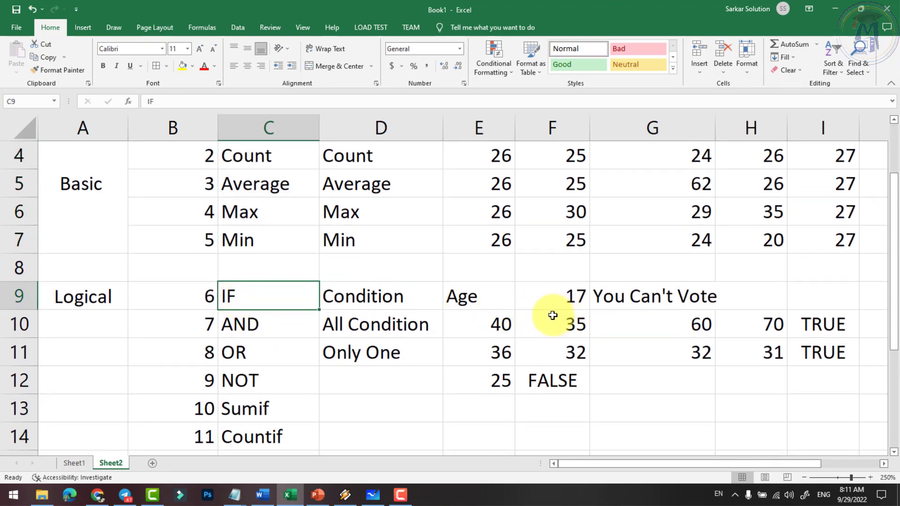
scroll(259, 165, up, 1)
scroll(255, 297, down, 2)
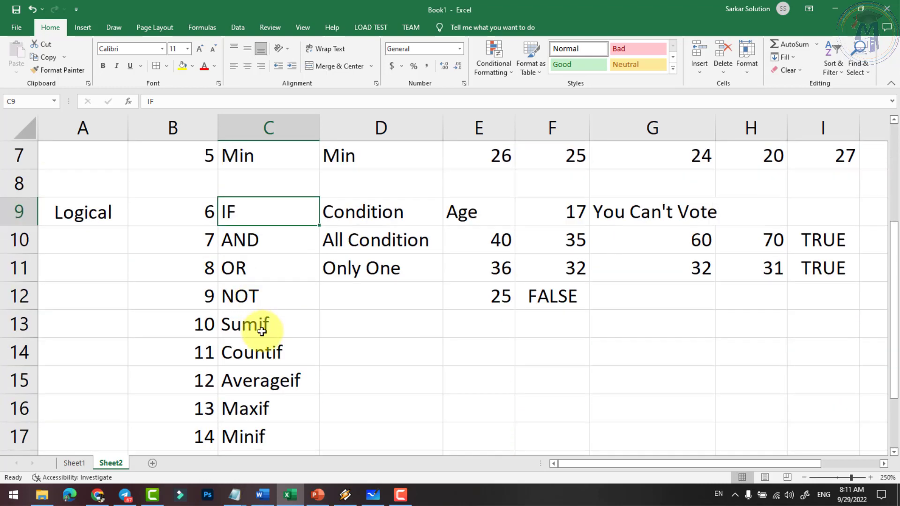
drag(262, 331, 246, 432)
scroll(246, 412, down, 1)
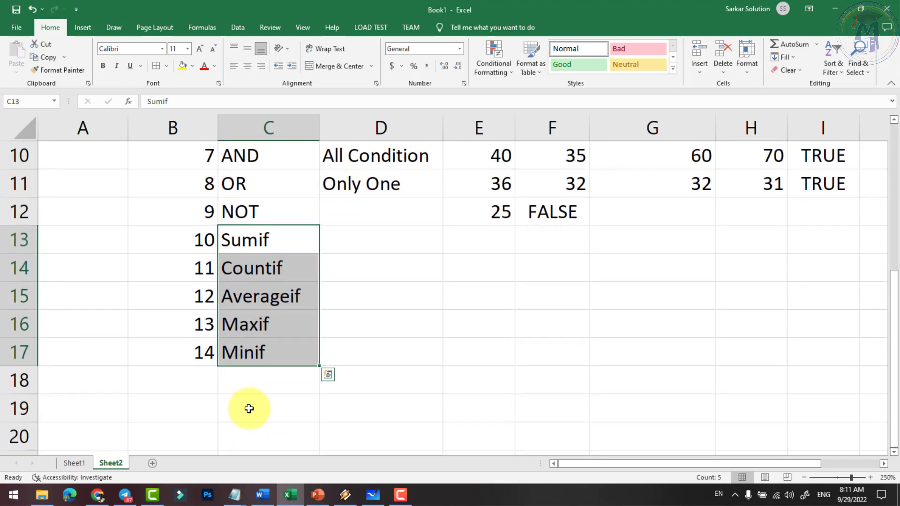
scroll(114, 233, up, 3)
drag(108, 213, 103, 436)
click(330, 68)
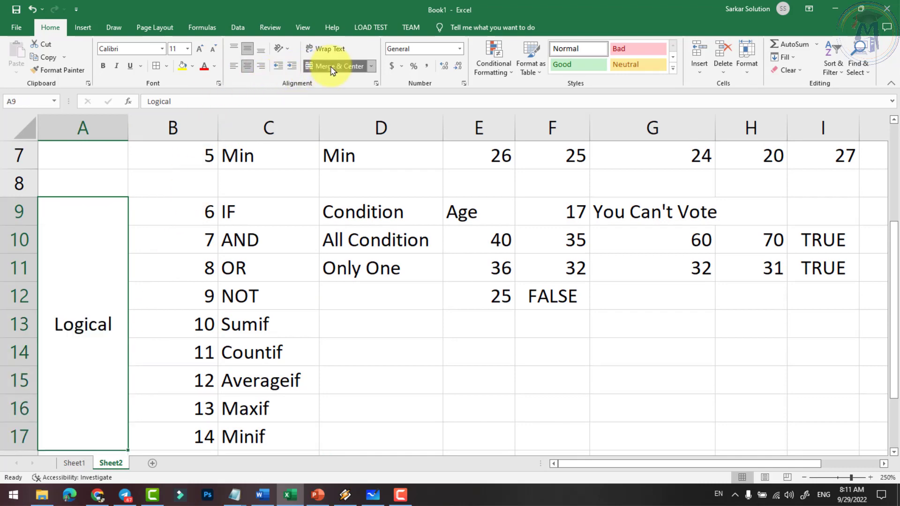
Fill blank row 8 yellow to separate the Basic and Logical sections.
scroll(293, 255, down, 1)
scroll(295, 275, up, 1)
scroll(296, 275, up, 2)
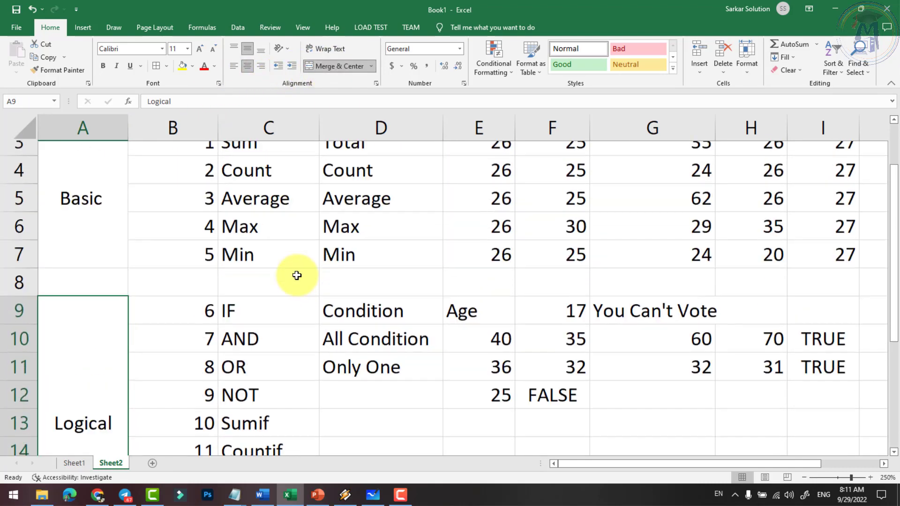
scroll(281, 272, up, 1)
scroll(276, 281, down, 3)
scroll(221, 296, up, 2)
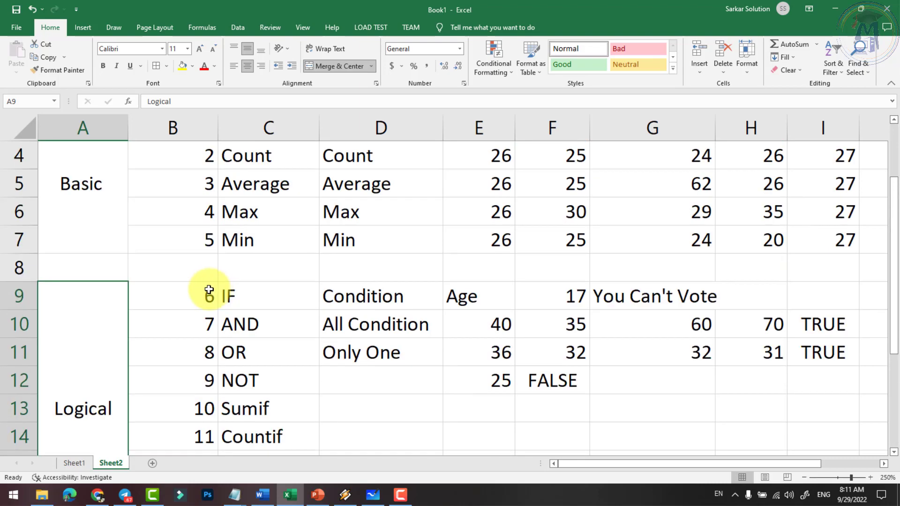
click(26, 269)
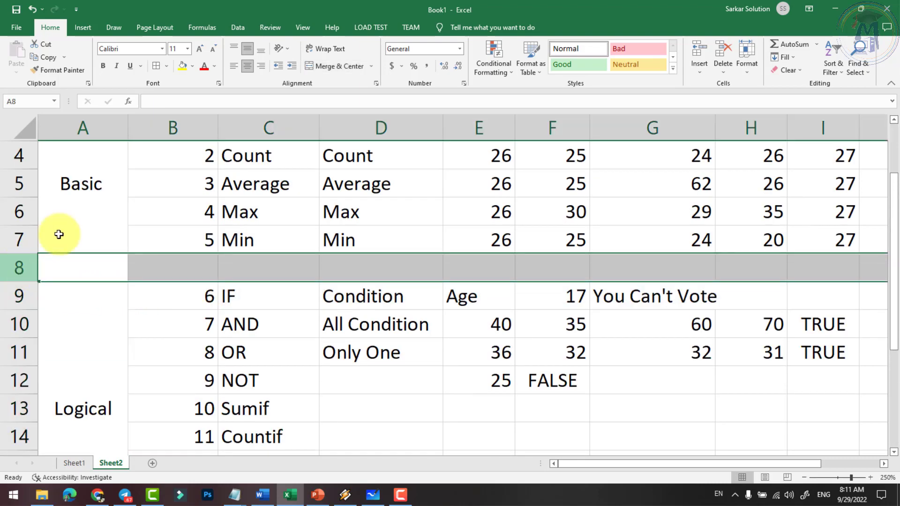
click(183, 66)
ctrl+scroll(242, 220, down, 2)
ctrl+scroll(248, 244, down, 2)
scroll(244, 257, up, 1)
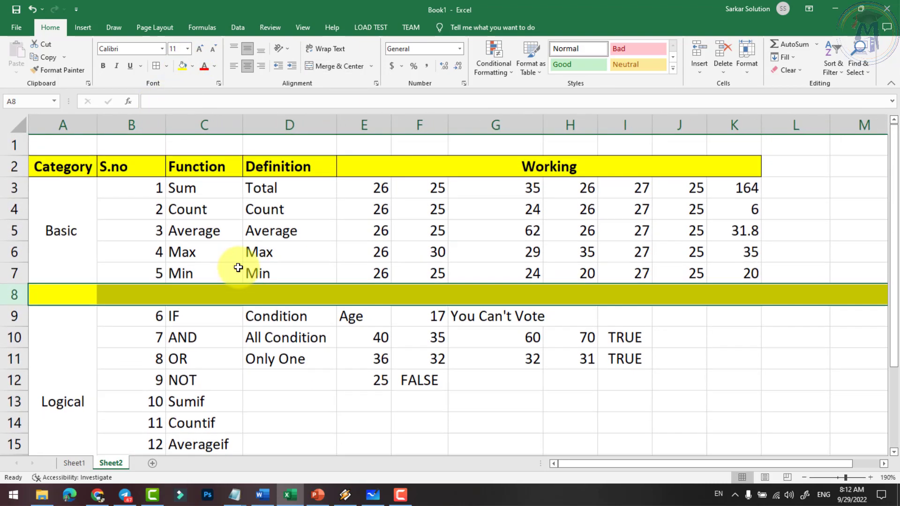
scroll(334, 300, down, 2)
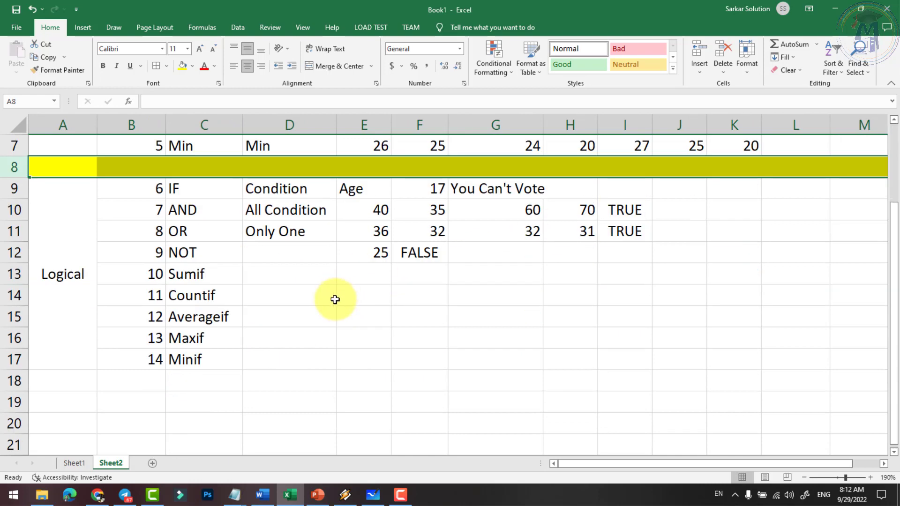
click(47, 387)
Label A19 'Text' and start the serial numbers at 15 and 16, extending the series down column B.
click(62, 404)
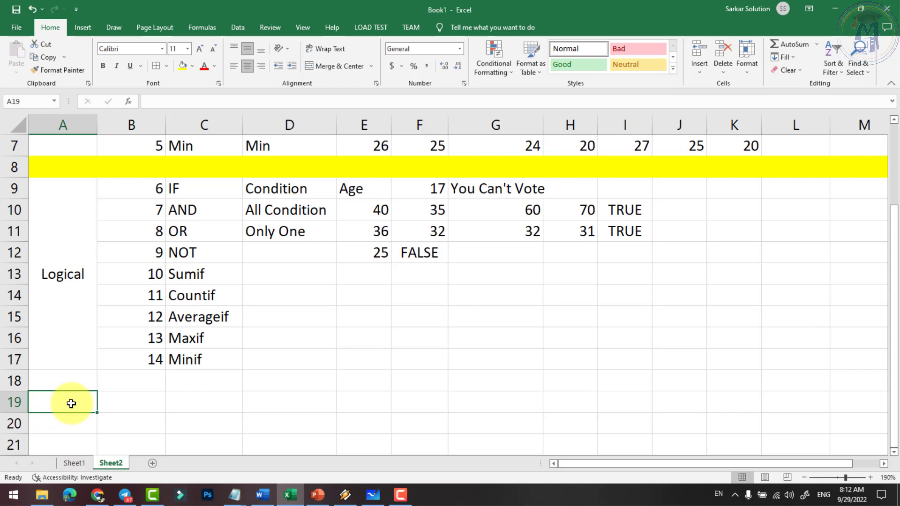
text(Text)
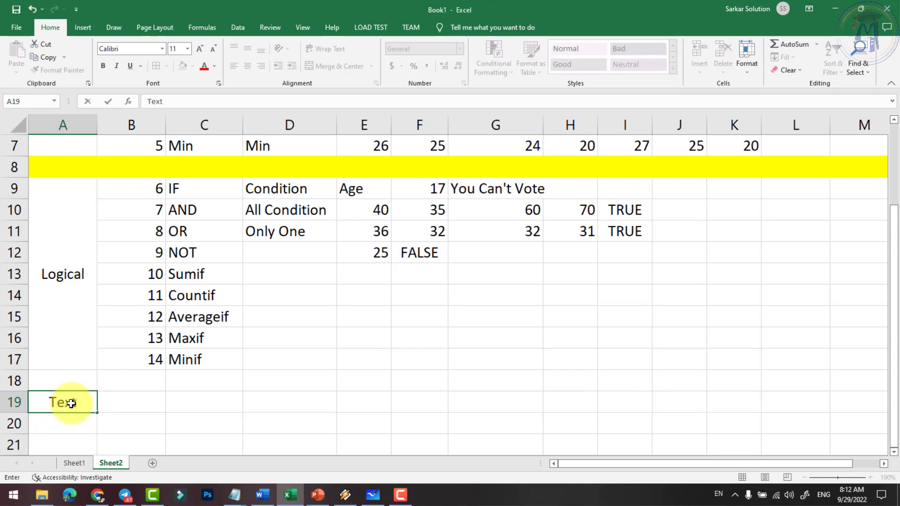
key(Tab)
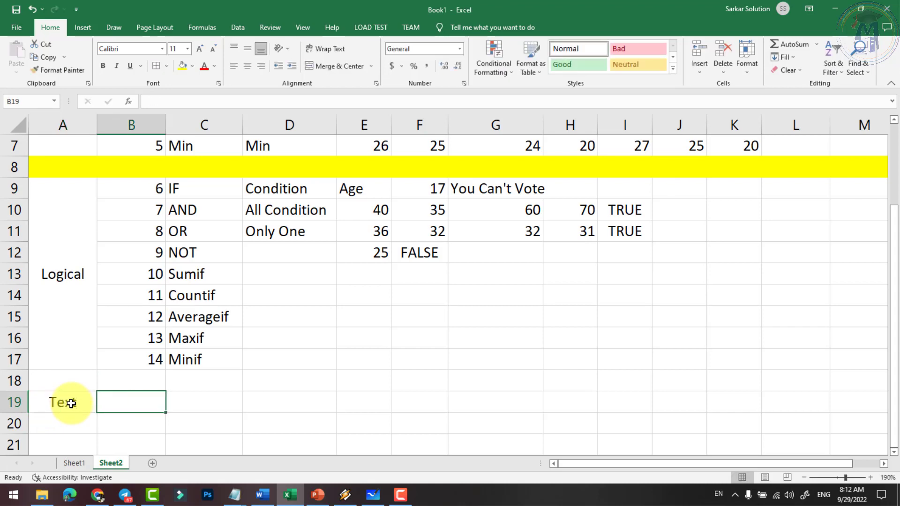
text(15)
key(Return)
text(1)
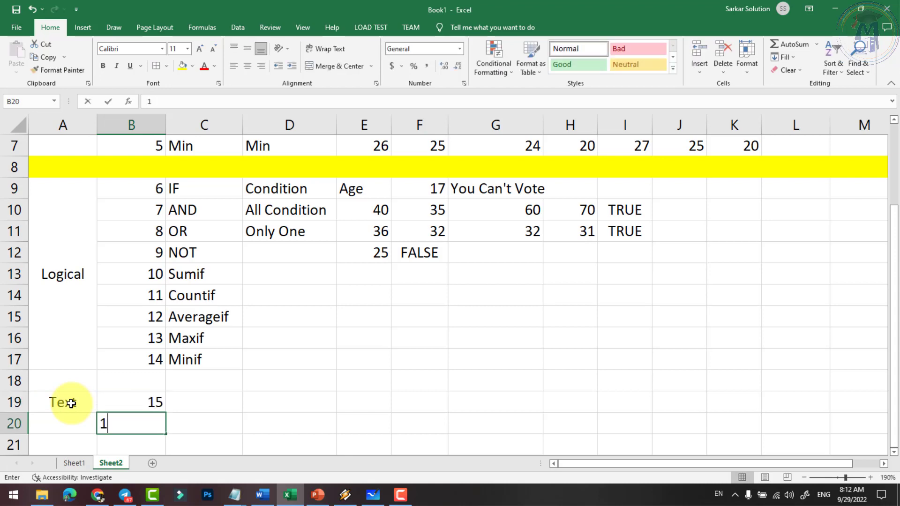
text(6)
key(Return)
drag(127, 402, 129, 422)
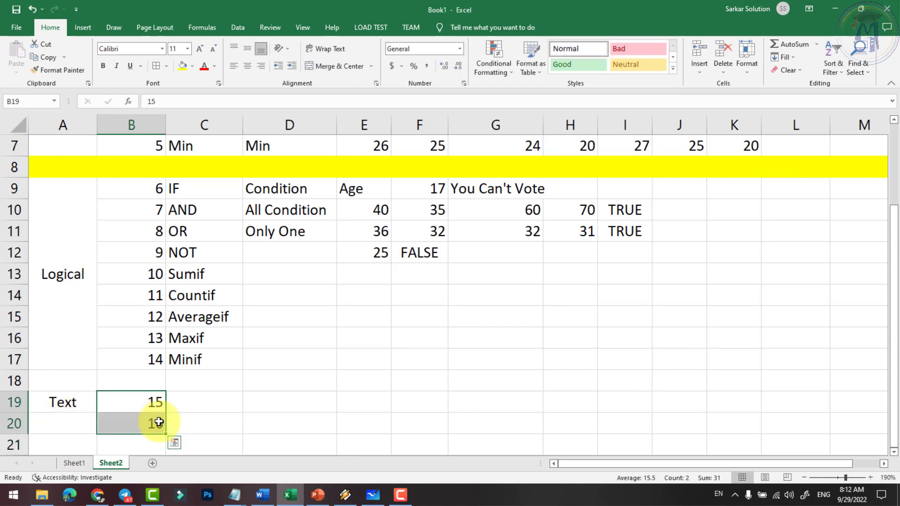
scroll(190, 426, down, 1)
mouse_move(167, 368)
mouse_down()
mouse_move(173, 386)
mouse_move(160, 152)
mouse_up()
key(ctrl+z)
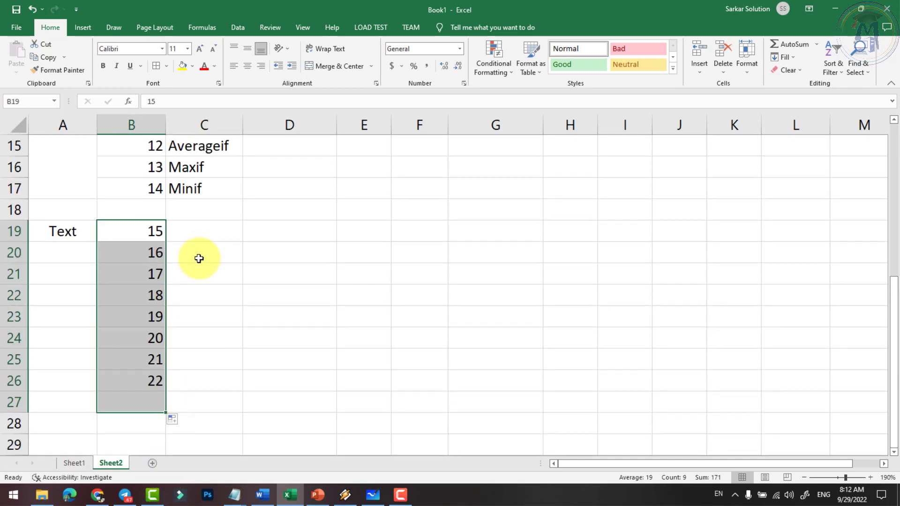
List Code, Char, Upper, Lower, Left, Right, Concatenate and Len in C19:C26.
click(195, 226)
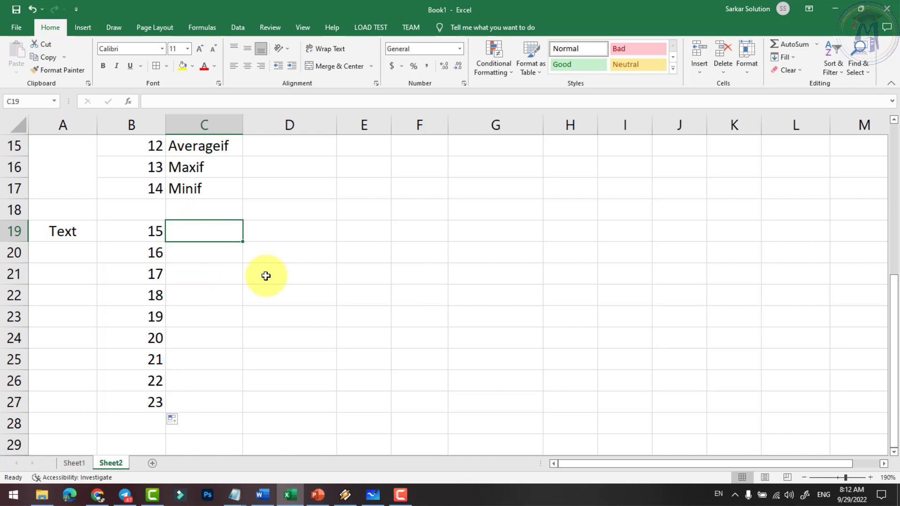
scroll(300, 272, up, 3)
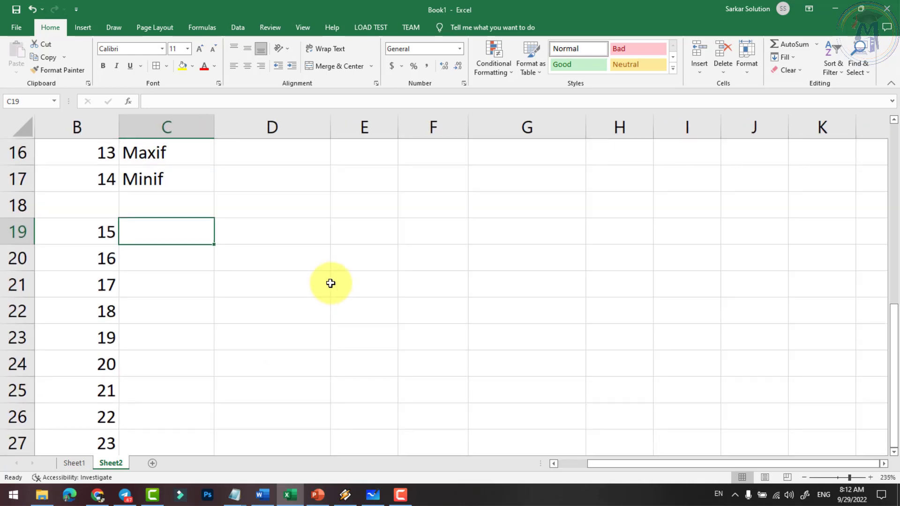
text(Code)
key(Return)
text(Char)
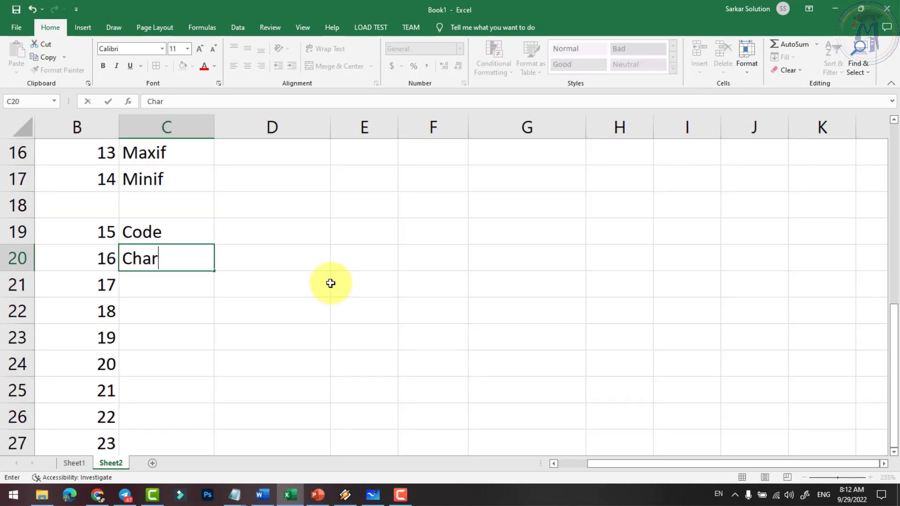
key(Return)
text(er)
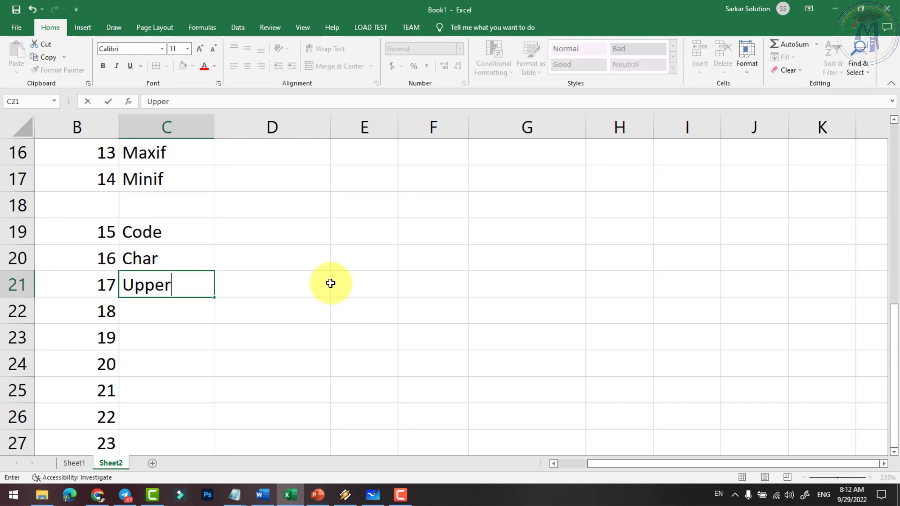
key(Return)
text(Lower)
key(Return)
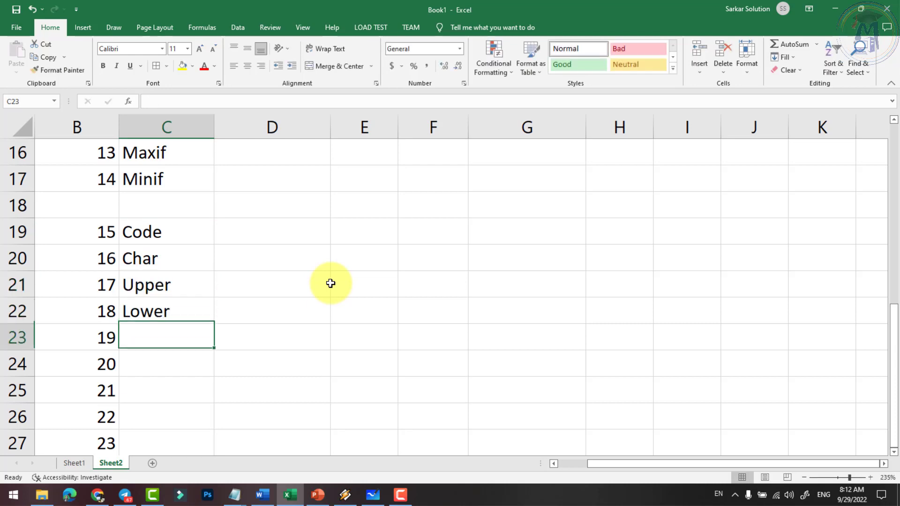
text(Left)
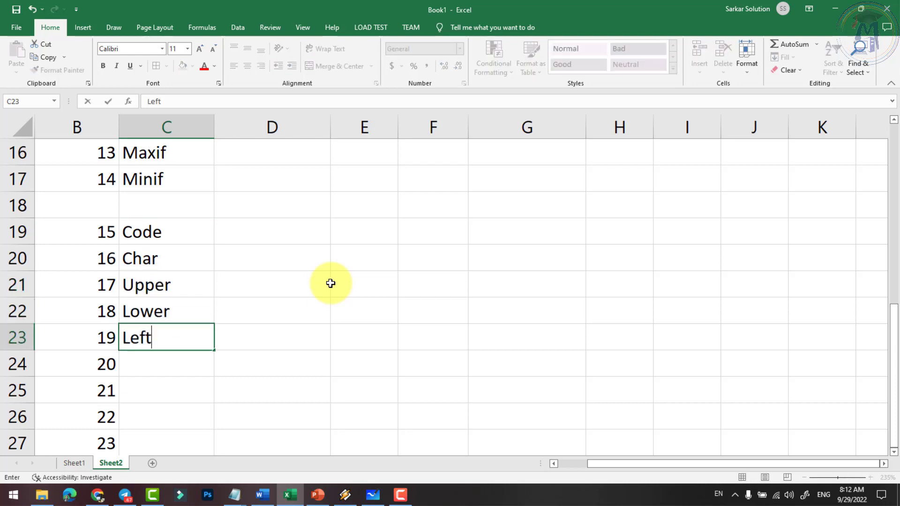
key(Return)
text(Right)
key(Return)
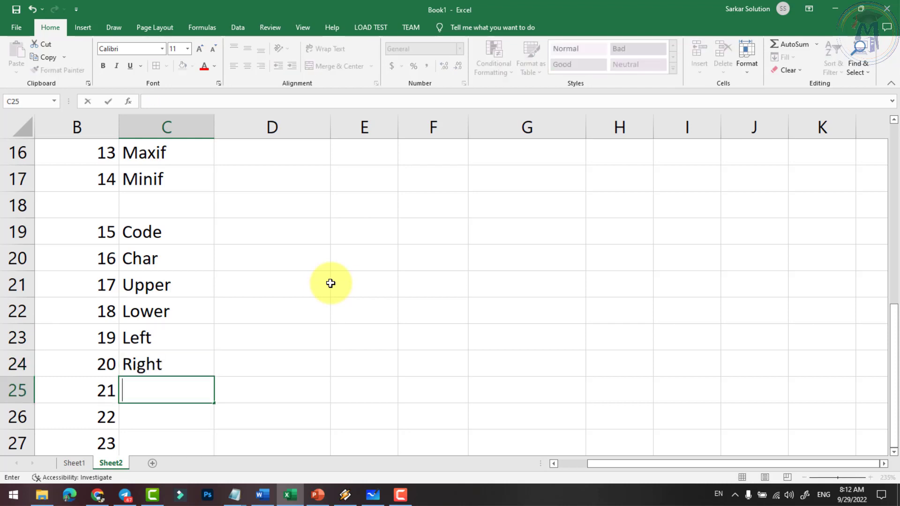
text(Concatenate)
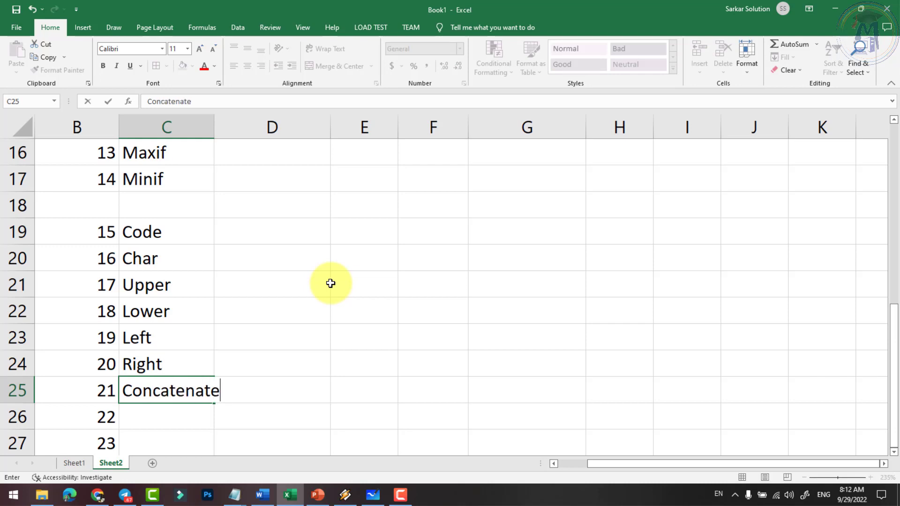
key(Return)
text(Len)
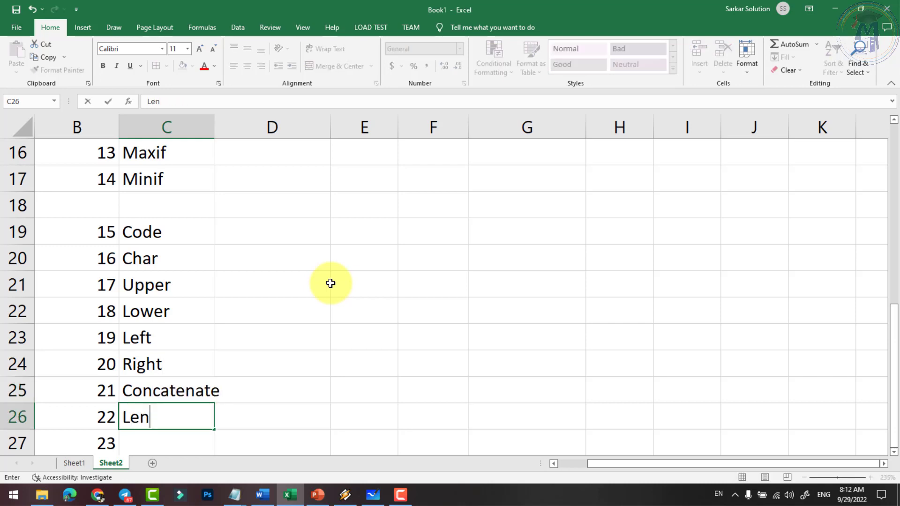
key(Return)
Clear the surplus serial number 23 from cell B27.
scroll(202, 341, down, 1)
click(106, 364)
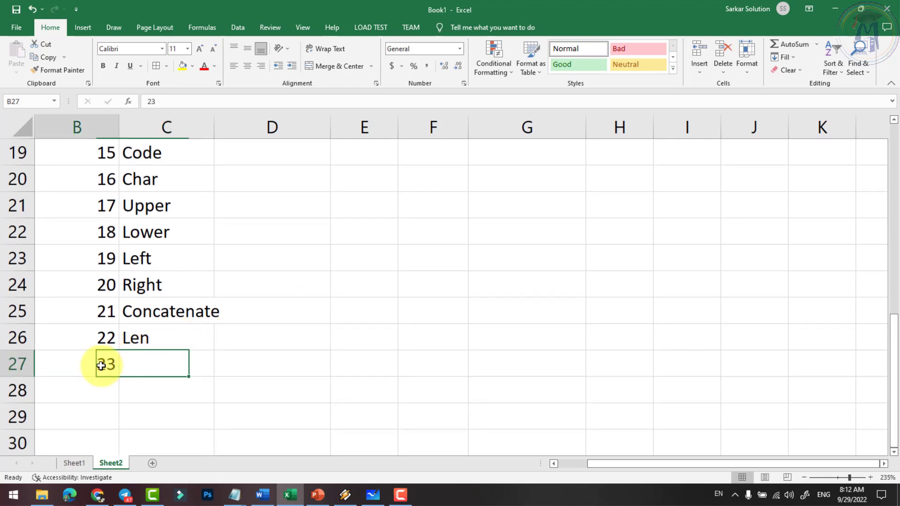
key(Delete)
scroll(107, 328, up, 1)
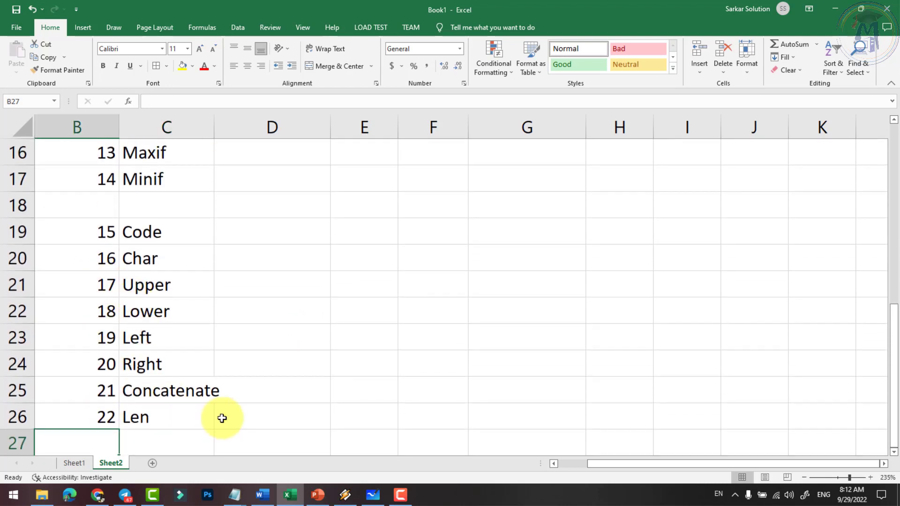
click(556, 463)
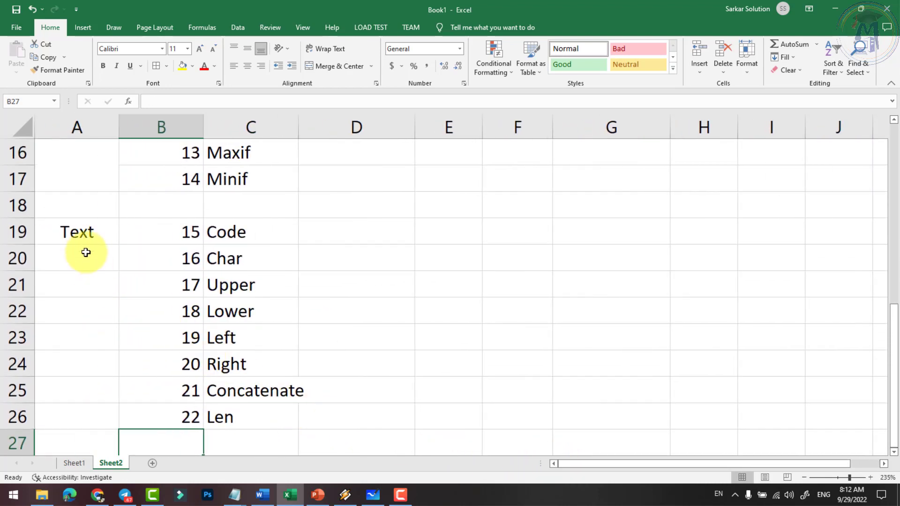
Merge and centre the Text label across cells A19:A26.
drag(87, 231, 89, 413)
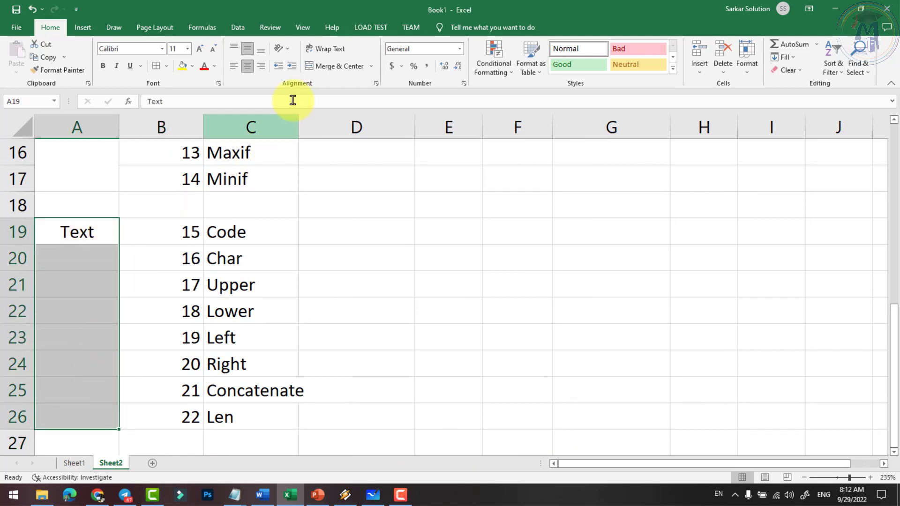
click(340, 66)
click(256, 335)
Enter the sample letter A in E19 as the Code example.
click(263, 233)
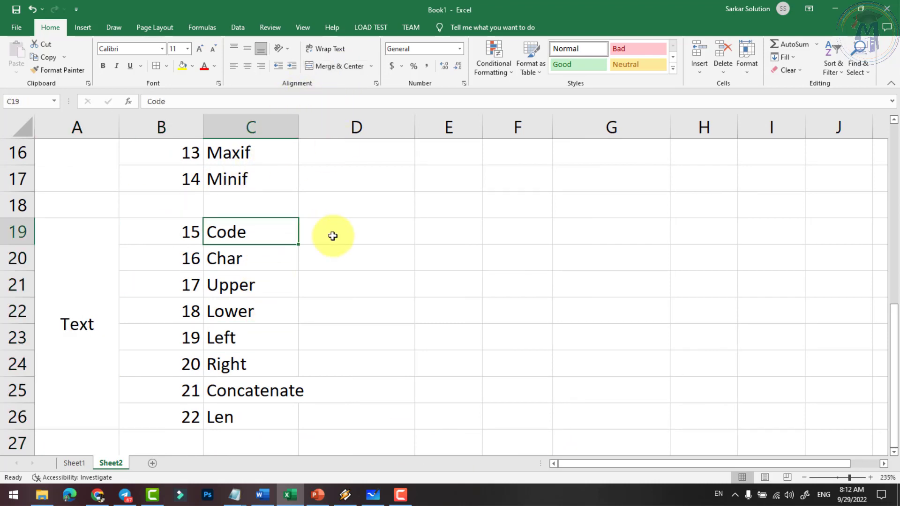
click(356, 232)
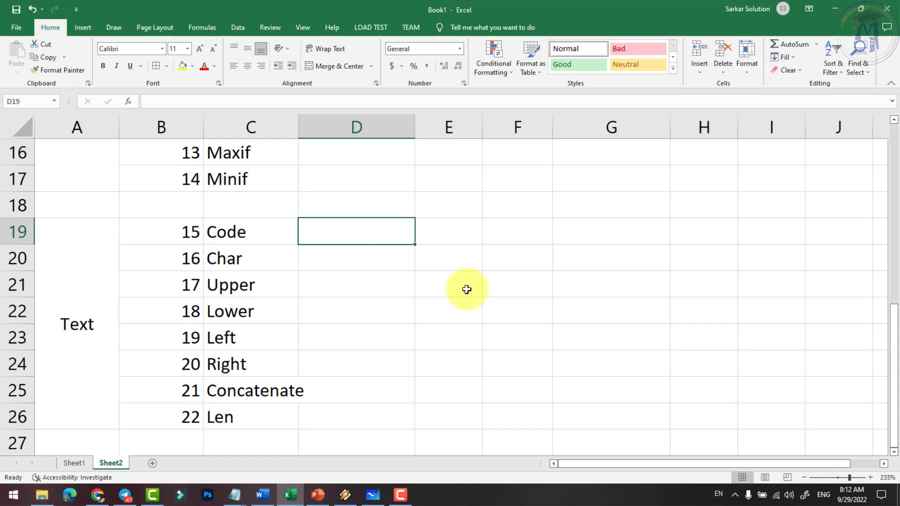
key(Right)
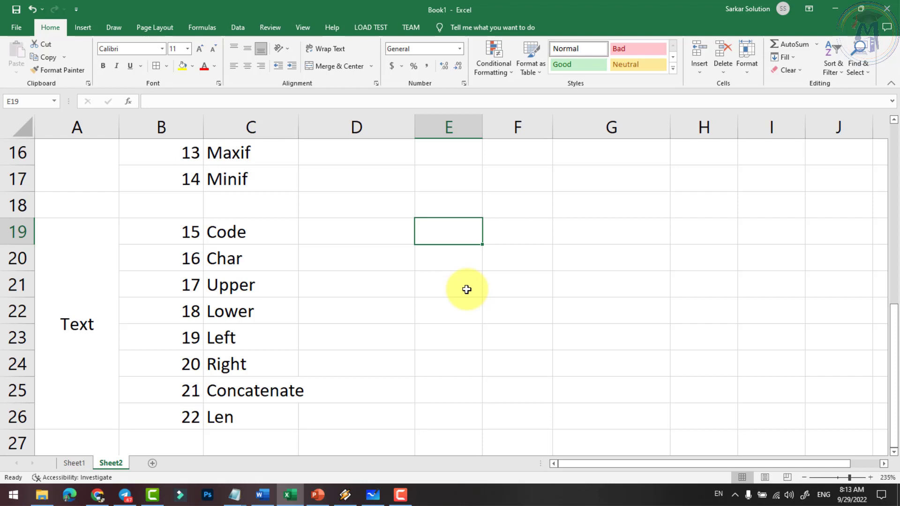
text(a)
key(BackSpace)
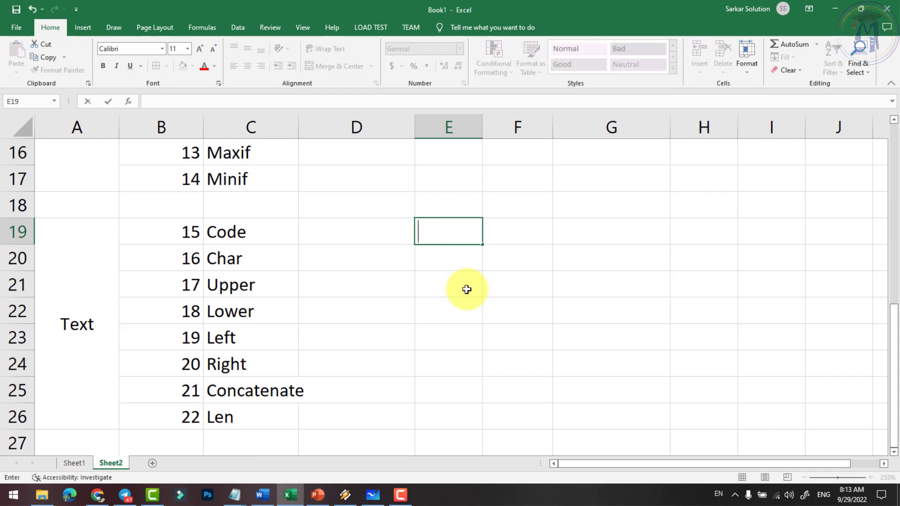
text(A)
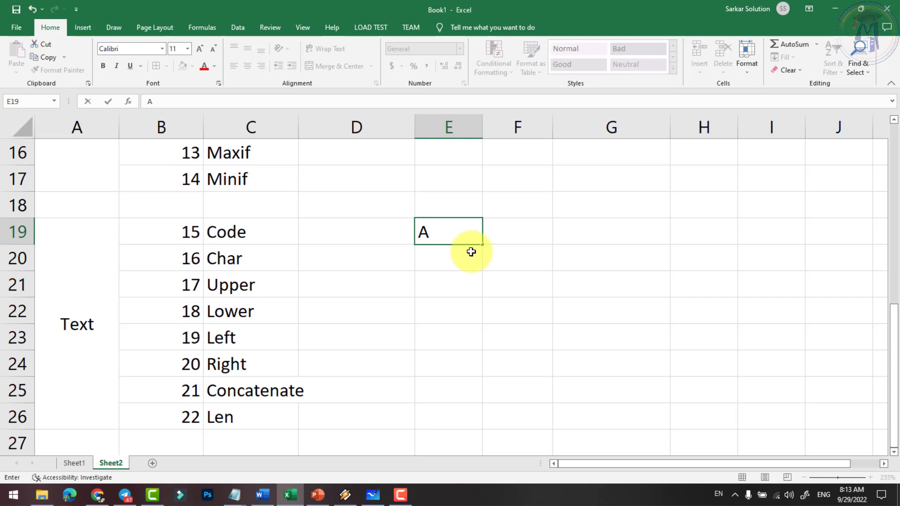
key(Tab)
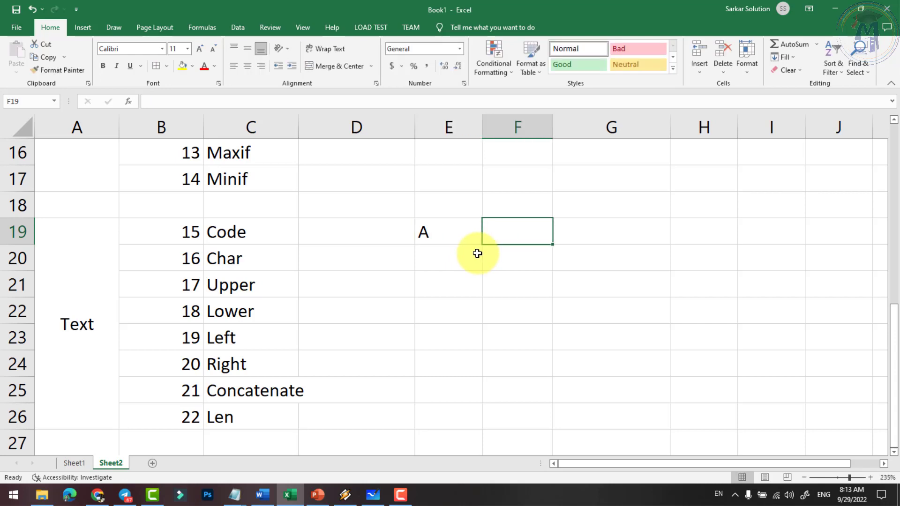
click(216, 234)
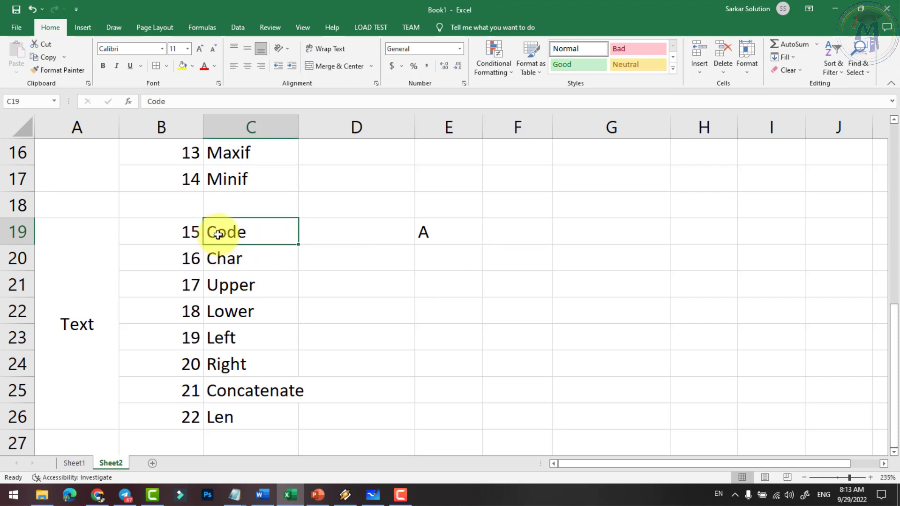
click(433, 228)
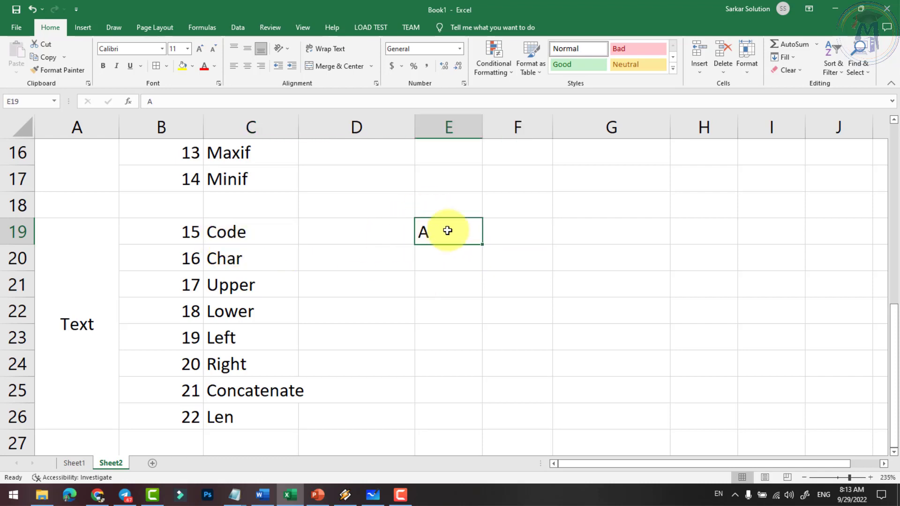
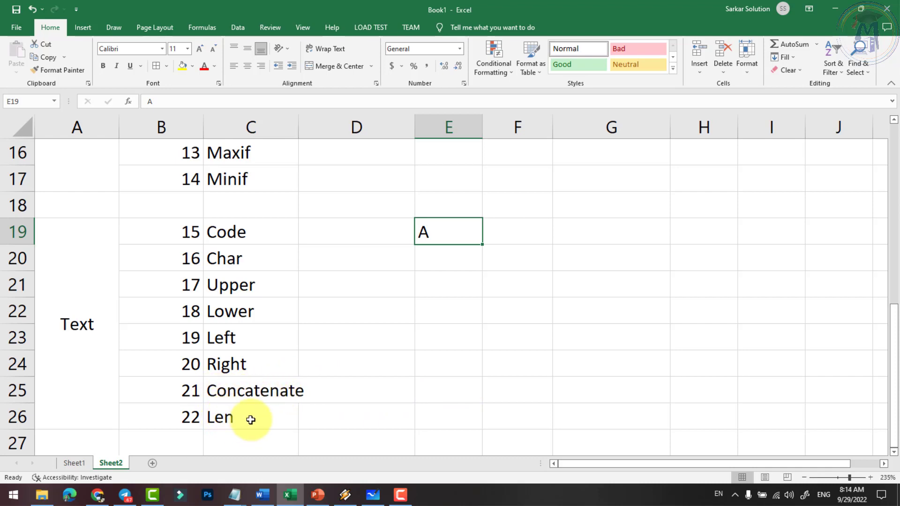
Enter =CODE(E19) in F19 so it returns 65 for the letter A in E19.
click(444, 262)
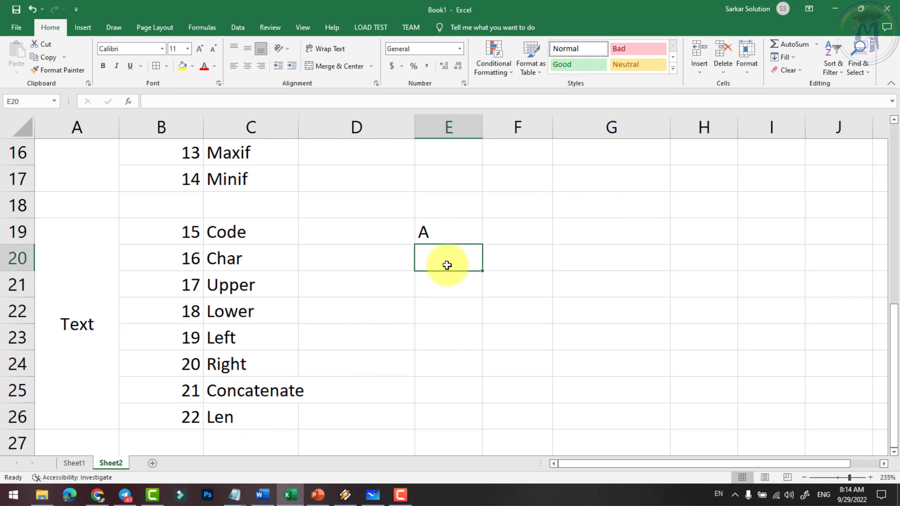
click(448, 235)
click(538, 240)
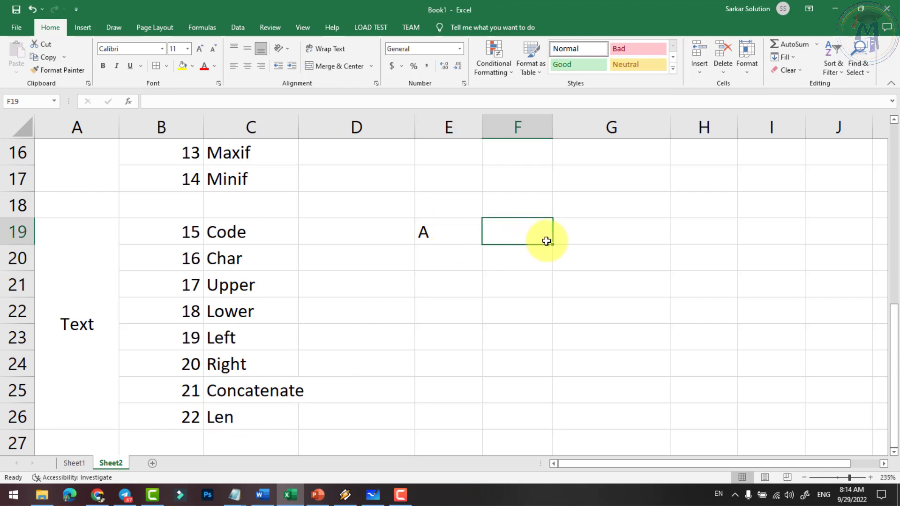
text(=)
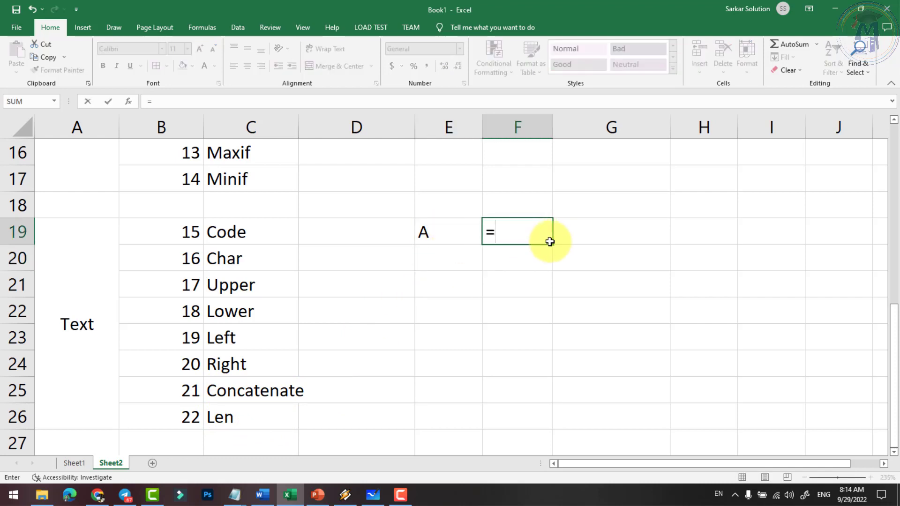
text(code)
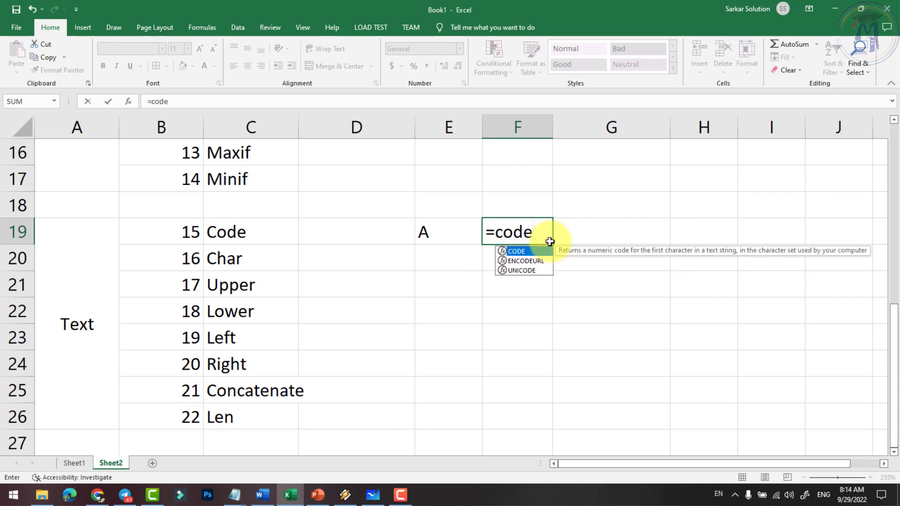
text(()
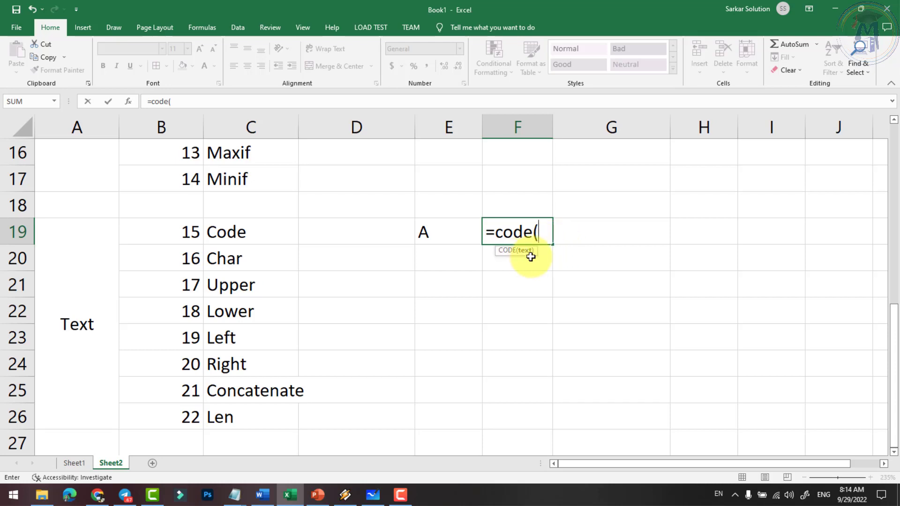
text(A)
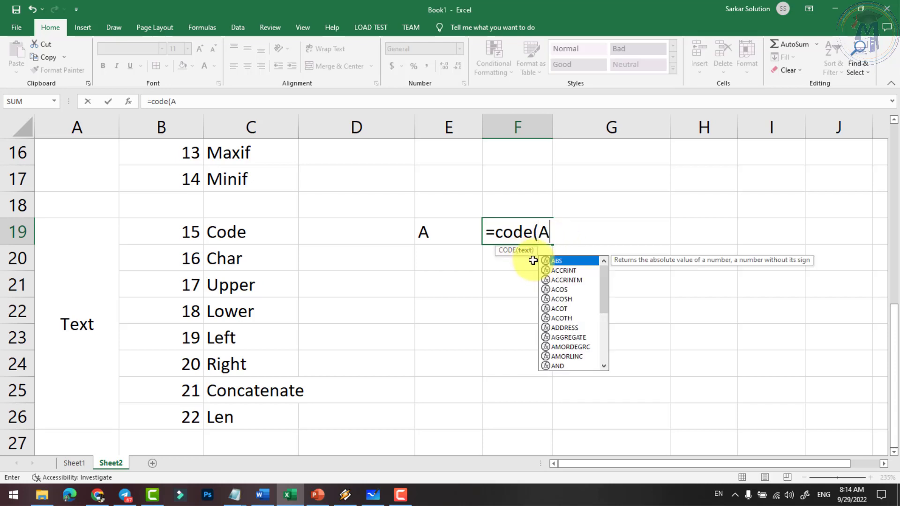
key(Escape)
key(BackSpace)
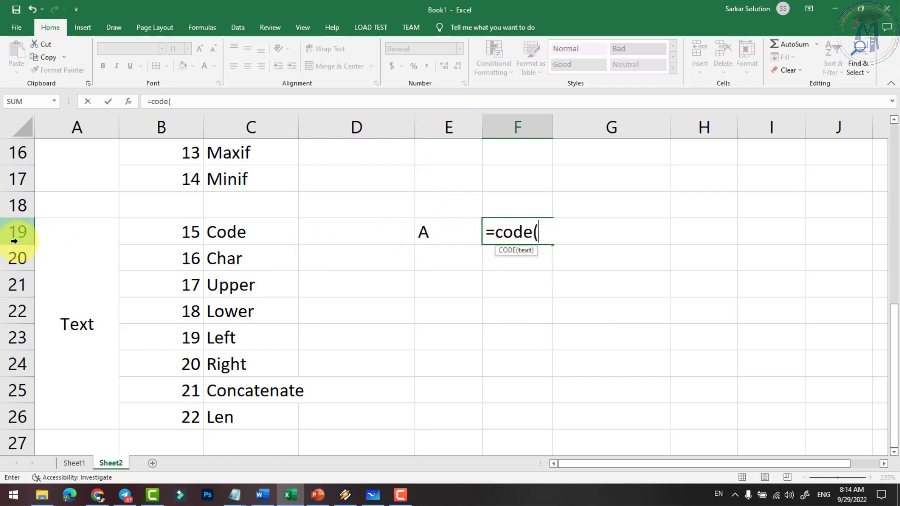
text(e19)
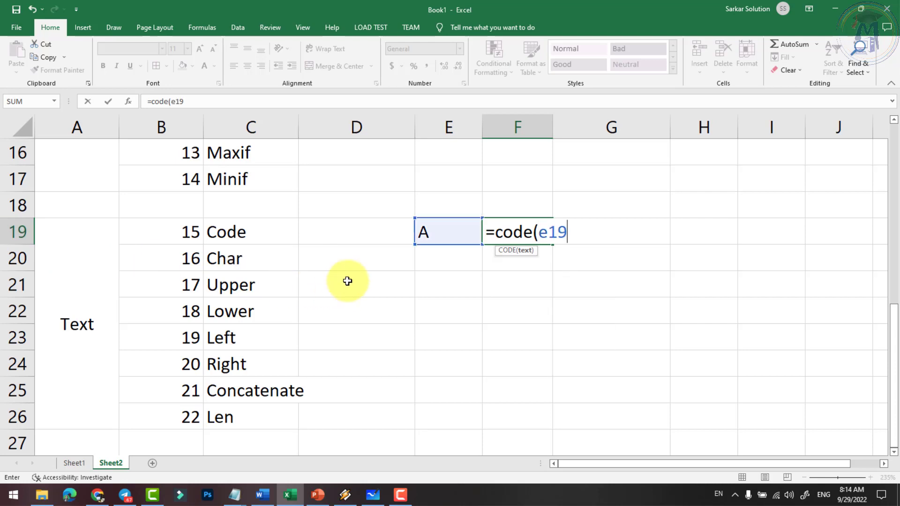
text())
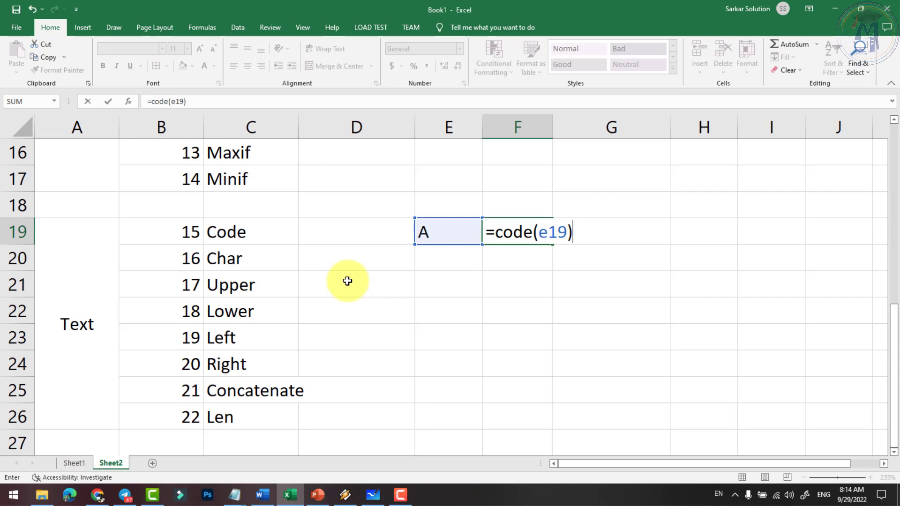
key(Return)
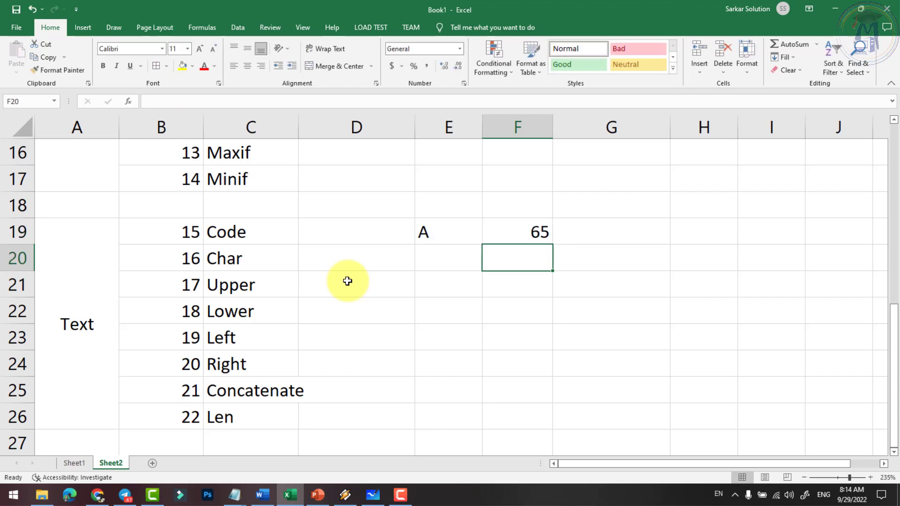
Change E19 to H and back to A, watching F19's CODE result update.
click(439, 231)
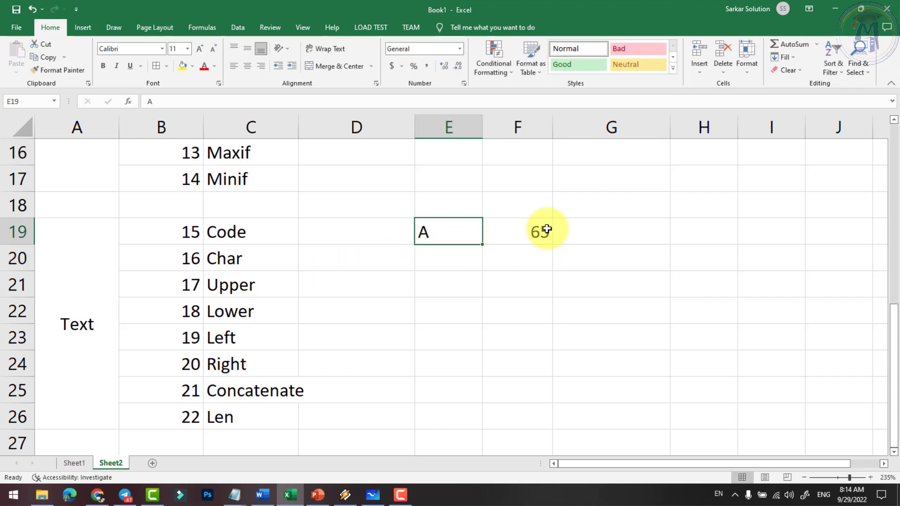
click(547, 229)
click(445, 236)
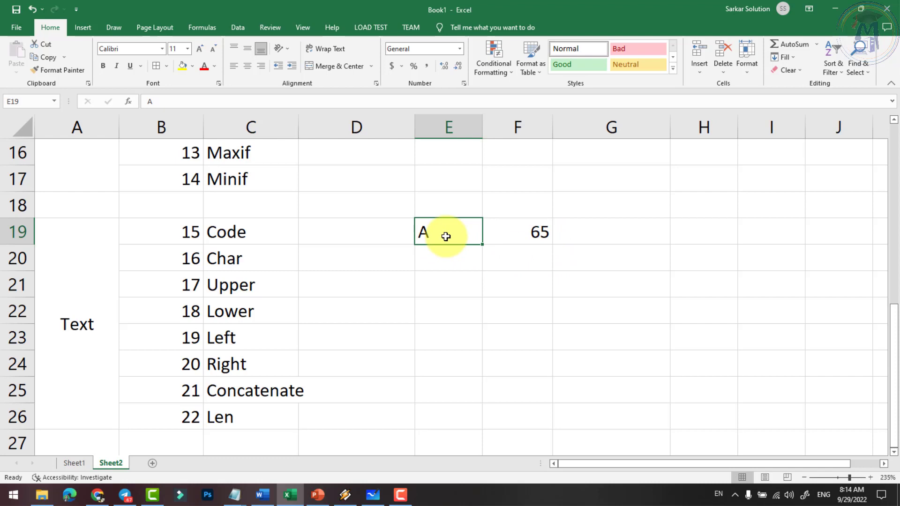
text(H)
key(Return)
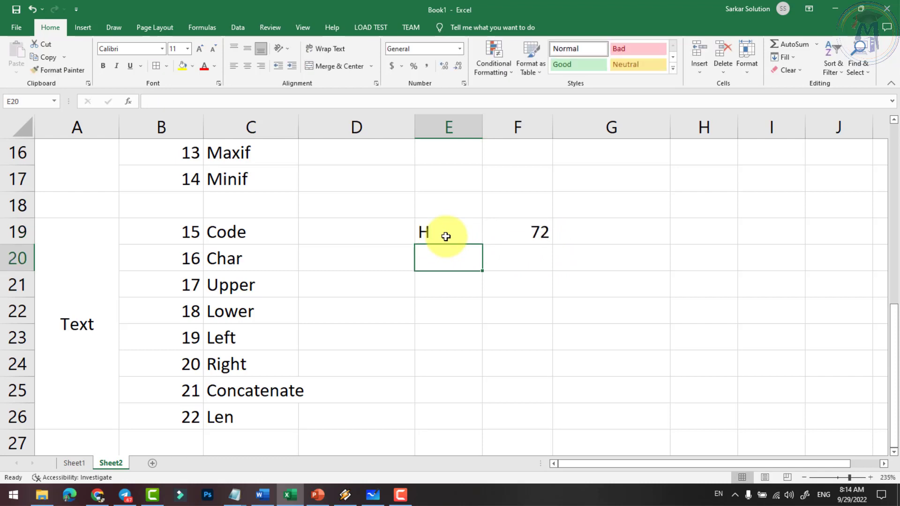
click(538, 231)
click(452, 234)
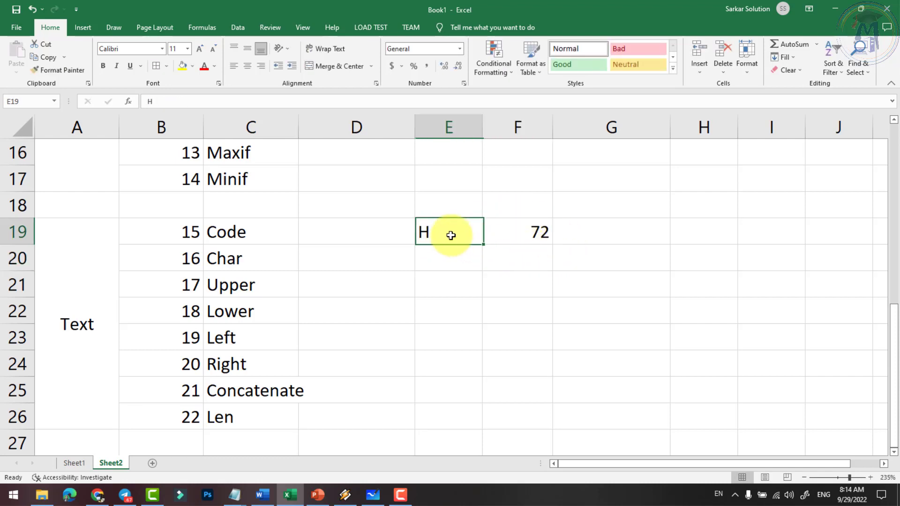
text(A)
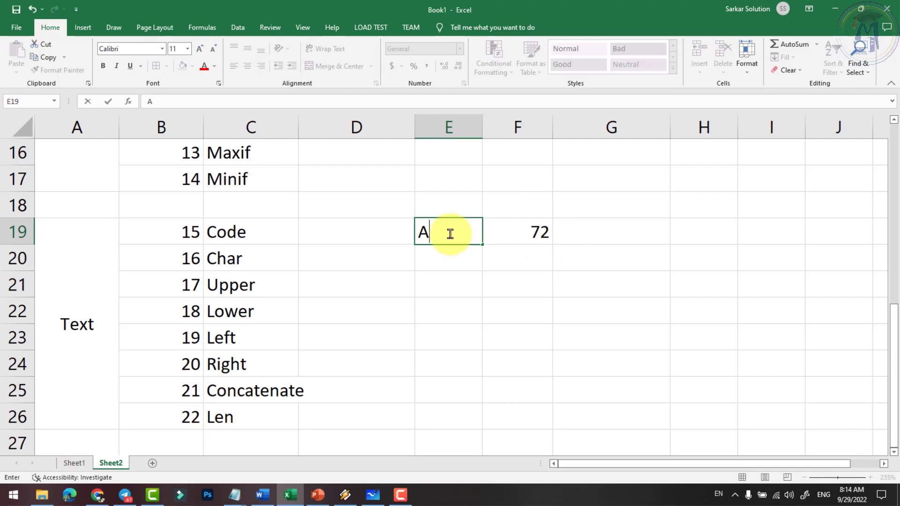
key(Return)
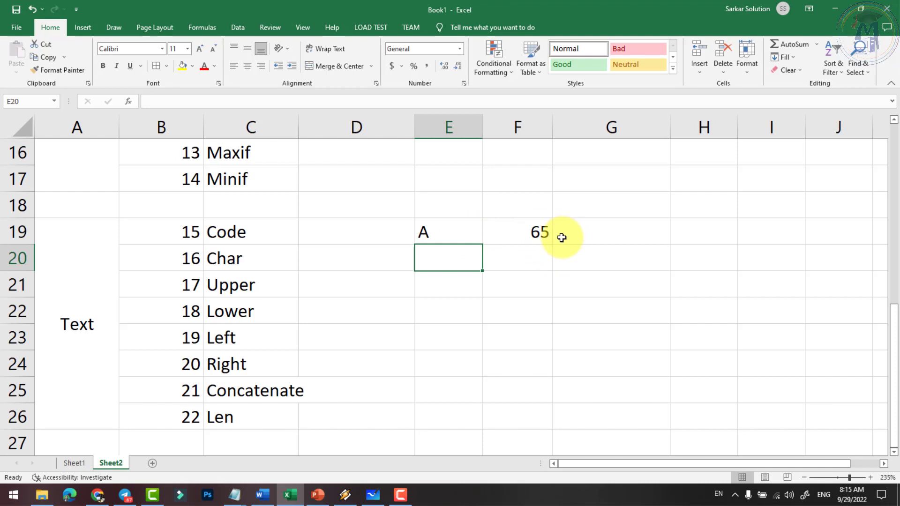
Try lowercase a, >, < and ? in E19 to see their character codes.
click(447, 238)
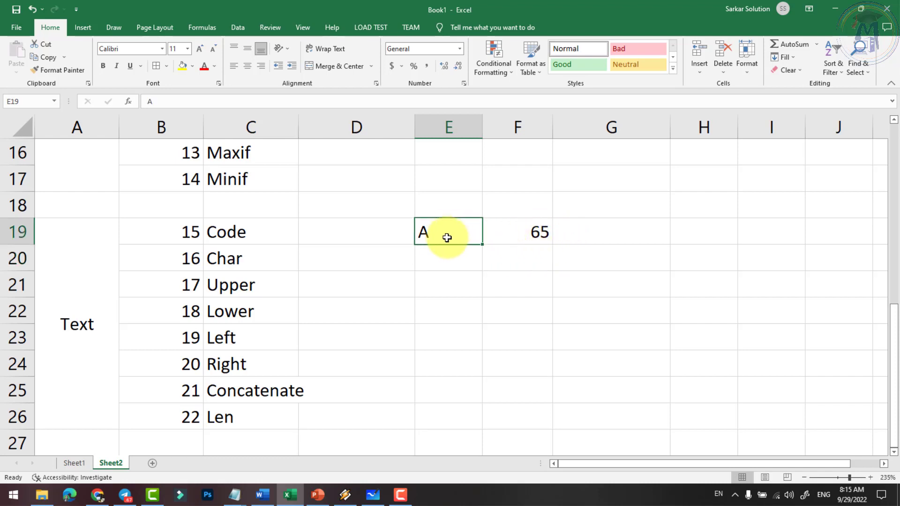
text(a)
key(Return)
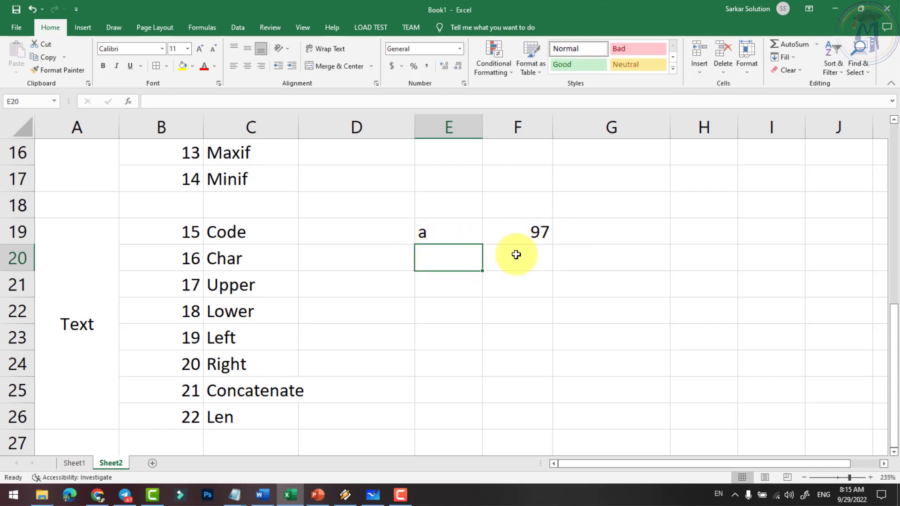
click(519, 232)
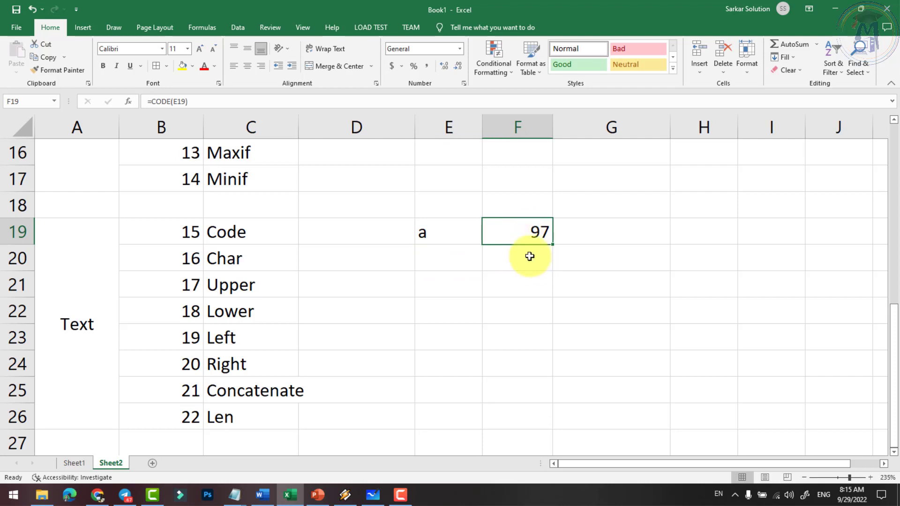
click(461, 233)
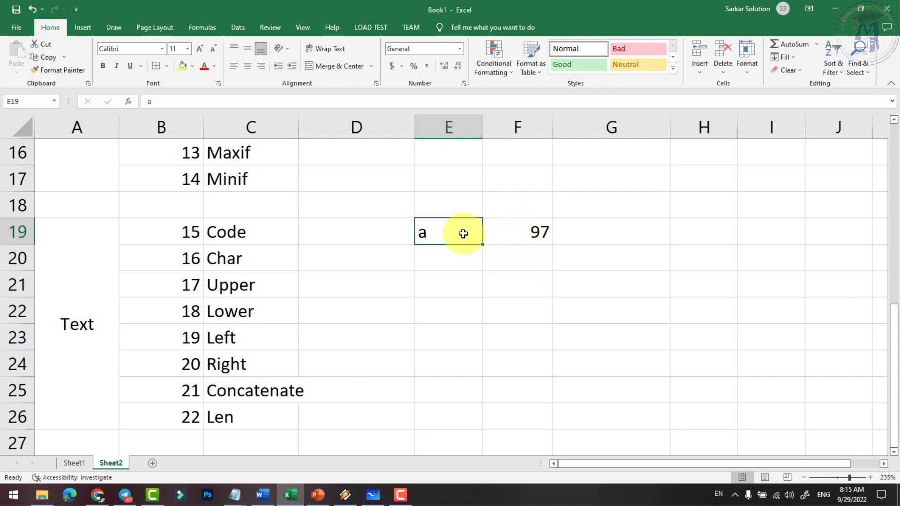
text(>)
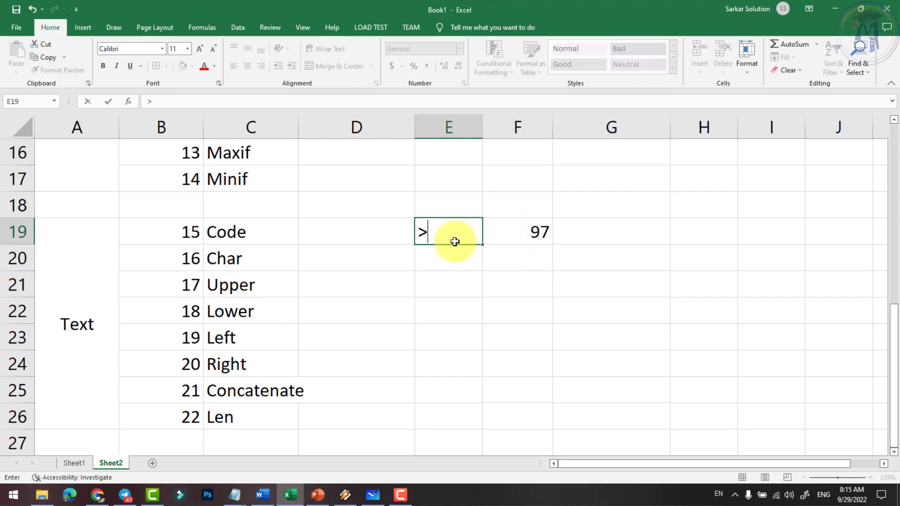
key(Return)
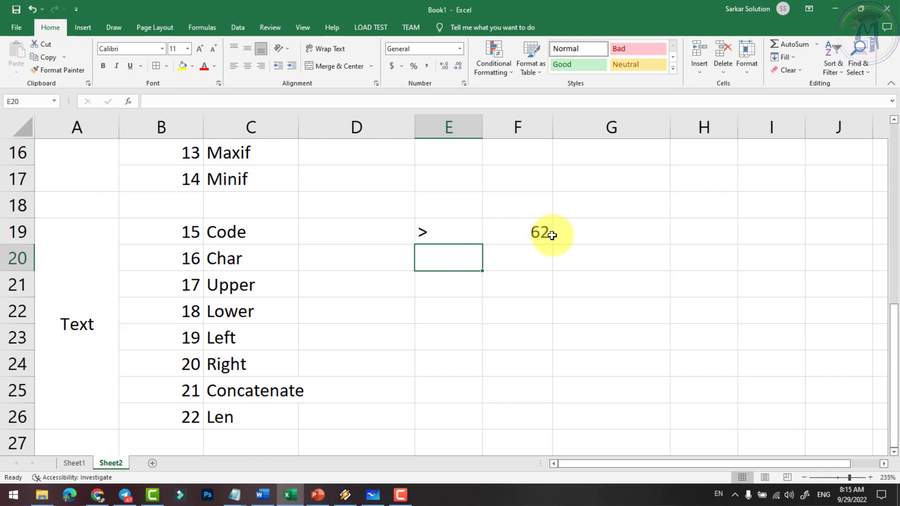
click(452, 232)
text(<)
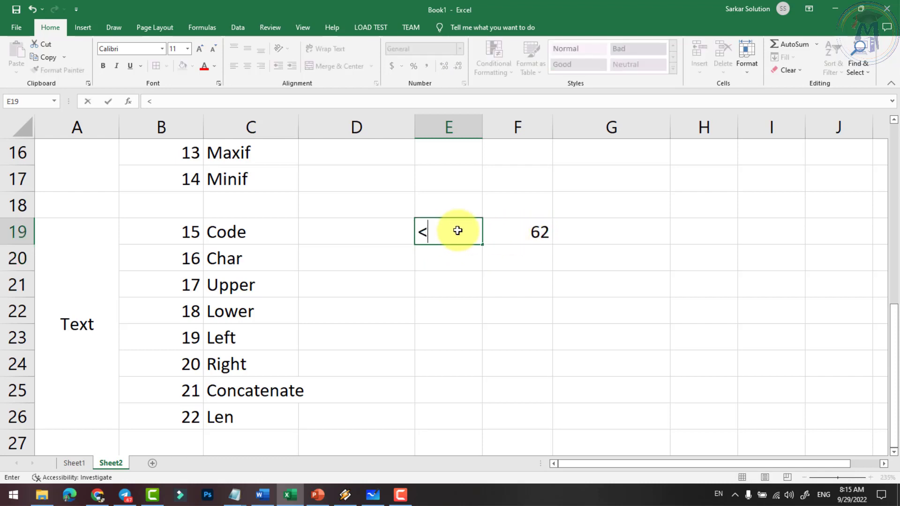
key(Return)
click(436, 237)
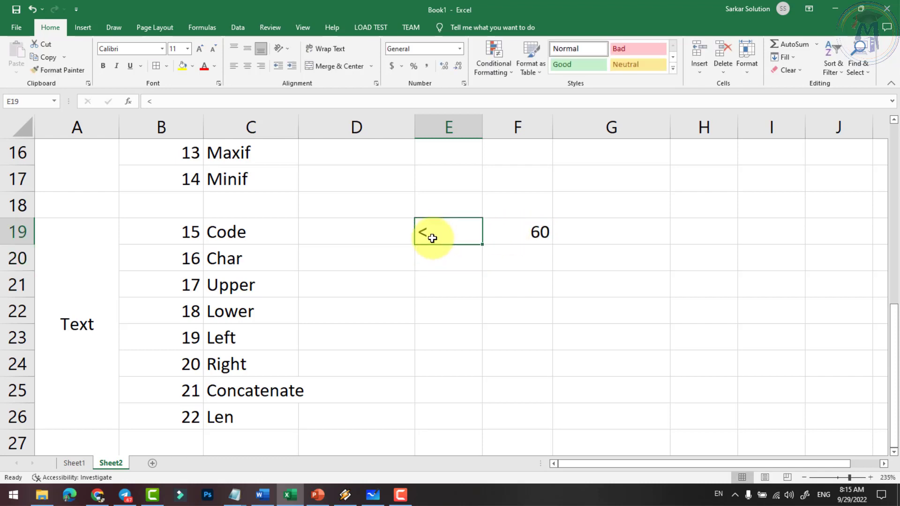
text(?)
key(Return)
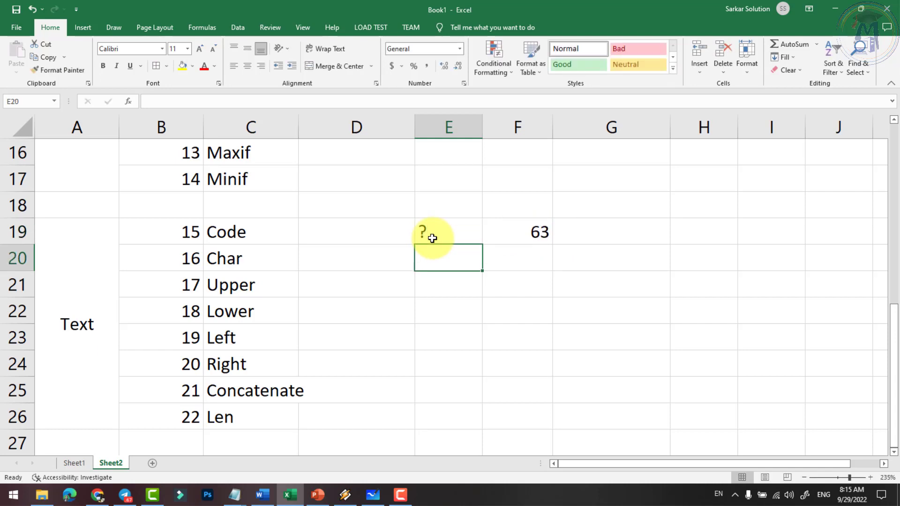
Enter & in E19 so F19's CODE formula returns 38.
click(432, 237)
key(alt)
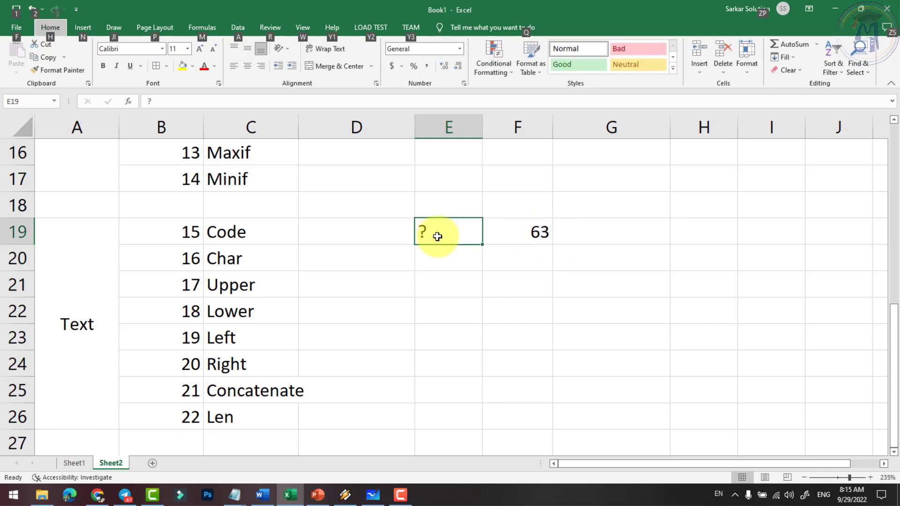
key(alt)
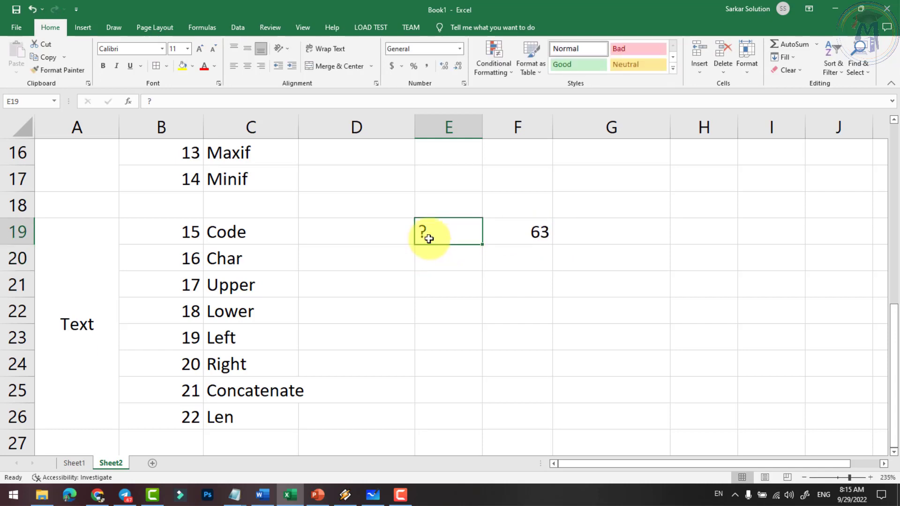
key(Left)
click(449, 235)
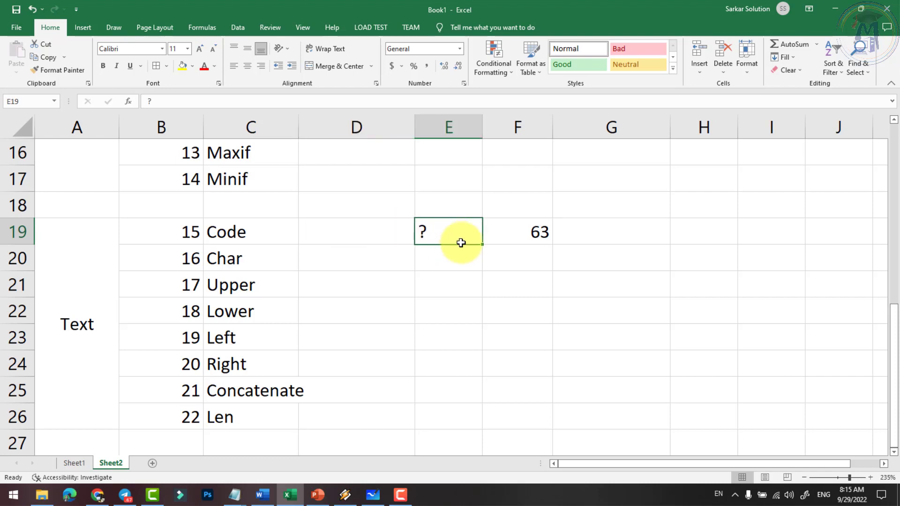
text(&)
key(Return)
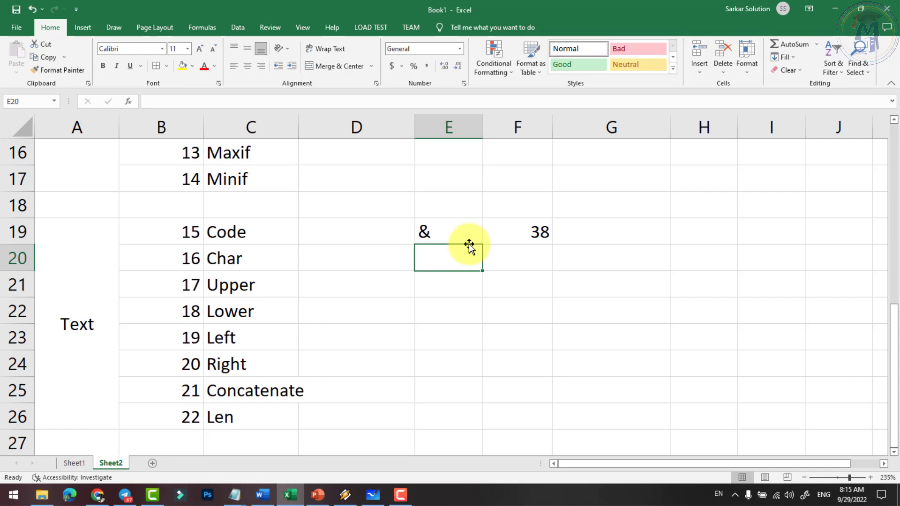
click(457, 233)
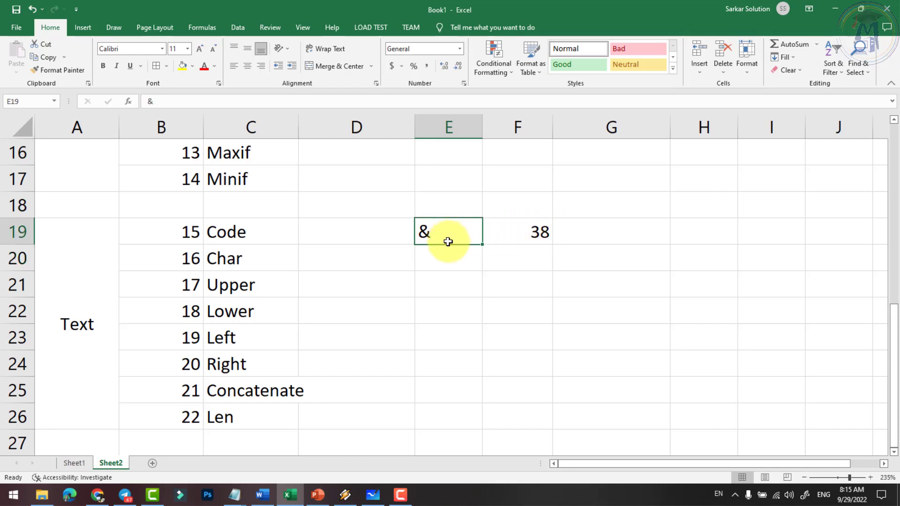
Review F19's CODE formula, which returns 38 for the & symbol.
click(260, 231)
click(501, 237)
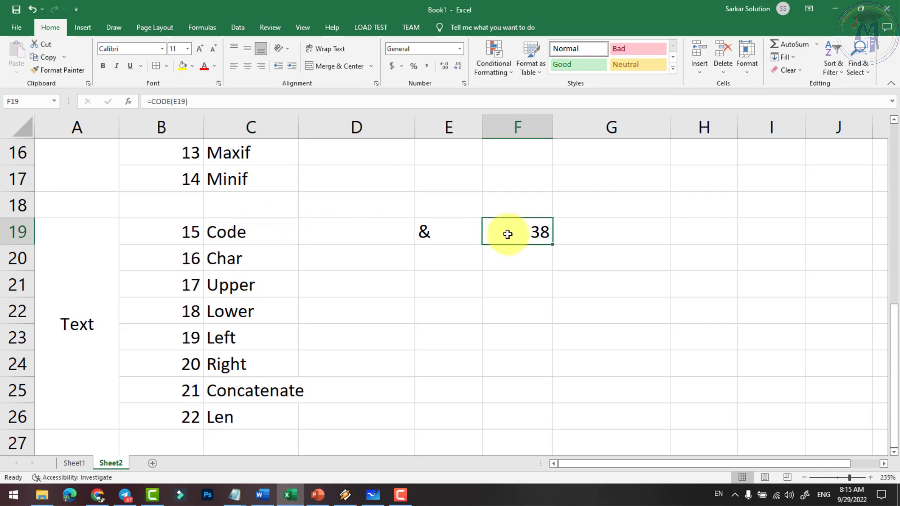
double_click(532, 232)
drag(496, 232, 539, 237)
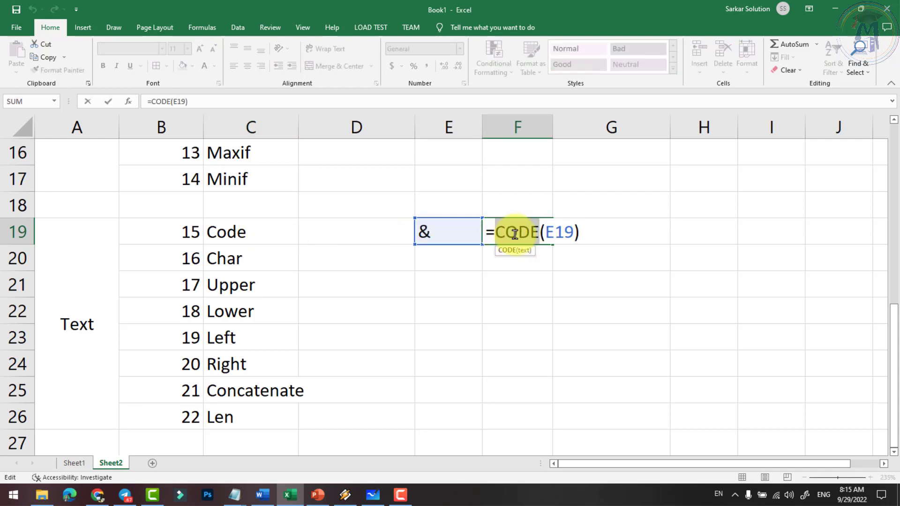
key(Return)
Enter the number 85 in E20 on the Char row.
click(446, 253)
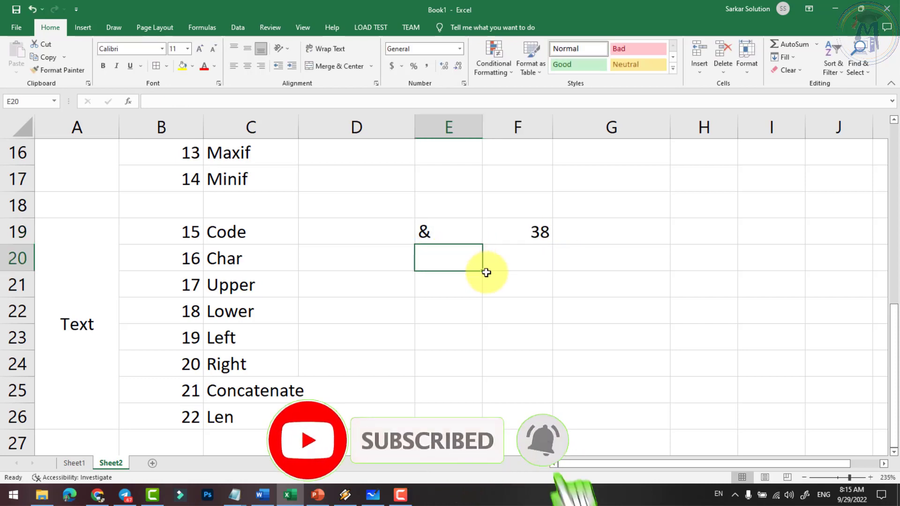
text(85)
key(Return)
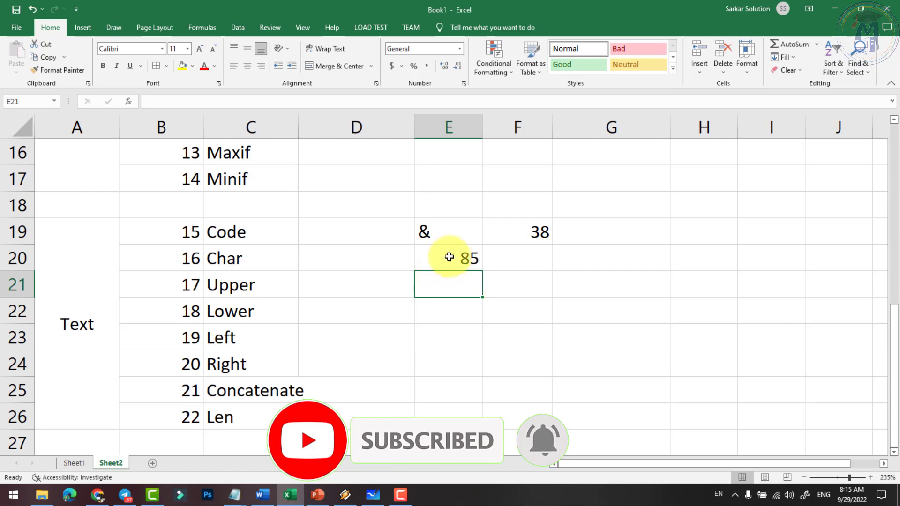
click(449, 257)
click(225, 260)
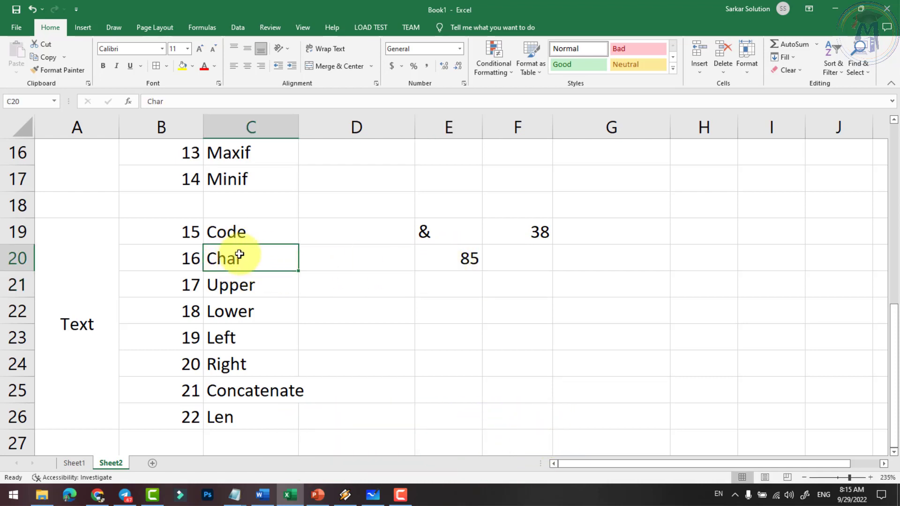
Enter =CHAR(E20) in F20 to convert E20's code into a character.
click(504, 252)
text(=)
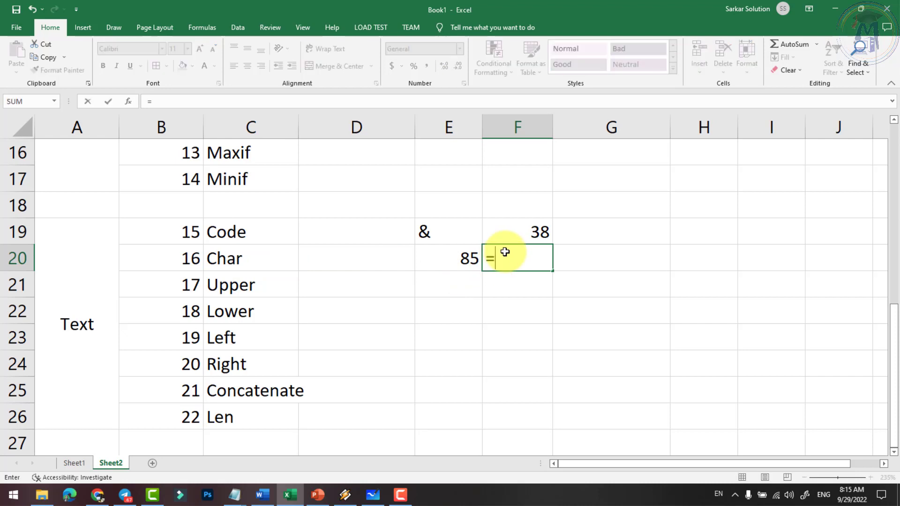
text(char)
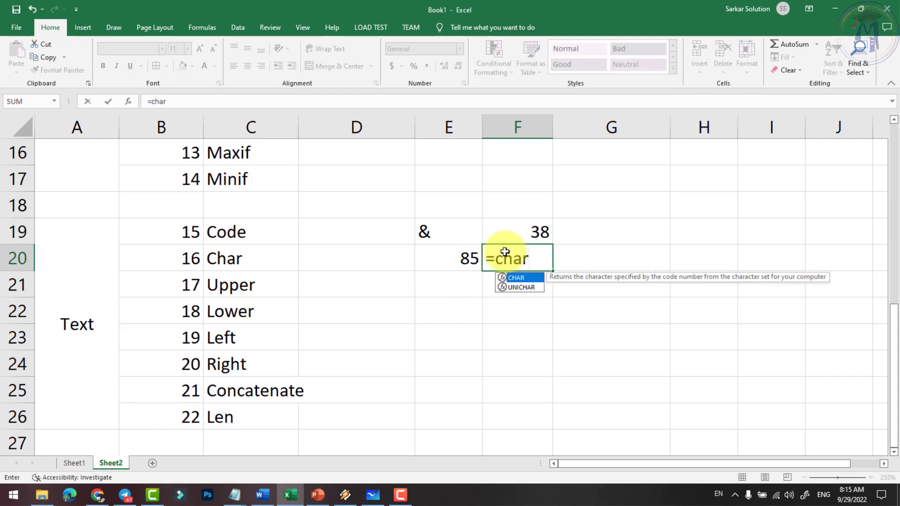
text(()
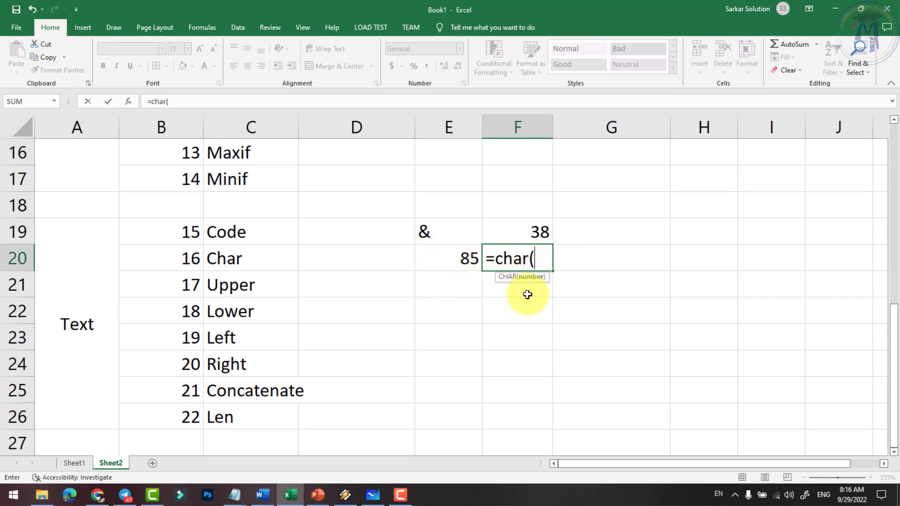
text(e2)
text(0))
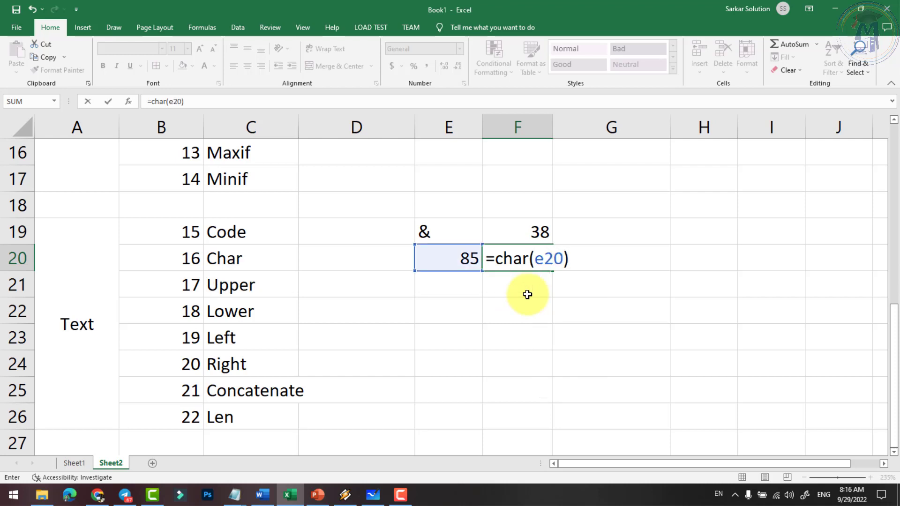
key(Return)
scroll(543, 297, up, 1)
click(471, 341)
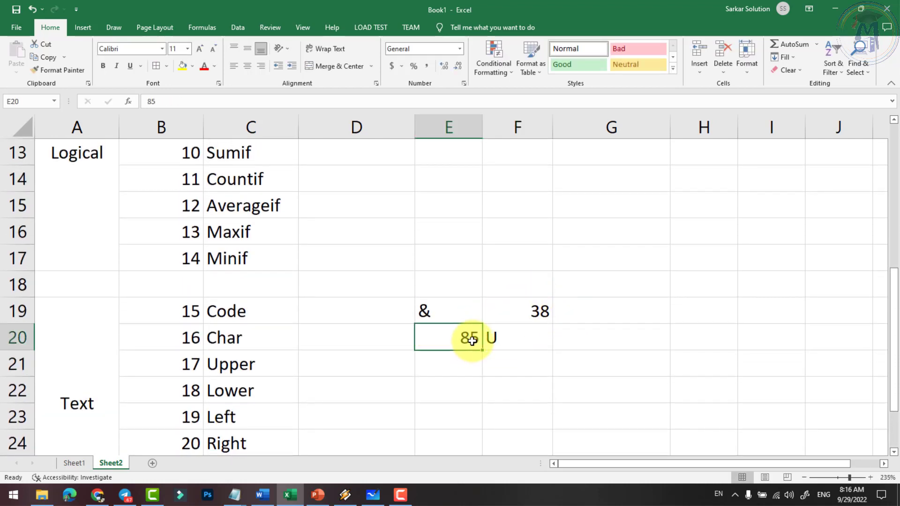
scroll(471, 340, down, 1)
click(509, 259)
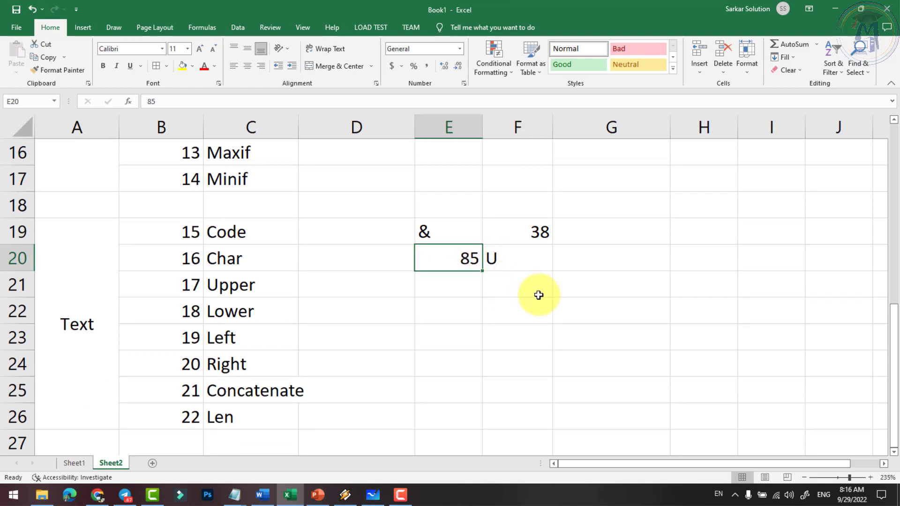
Try codes 86, 90, 92, 91 and 93 in E20, watching F20's character change.
text(86)
key(Return)
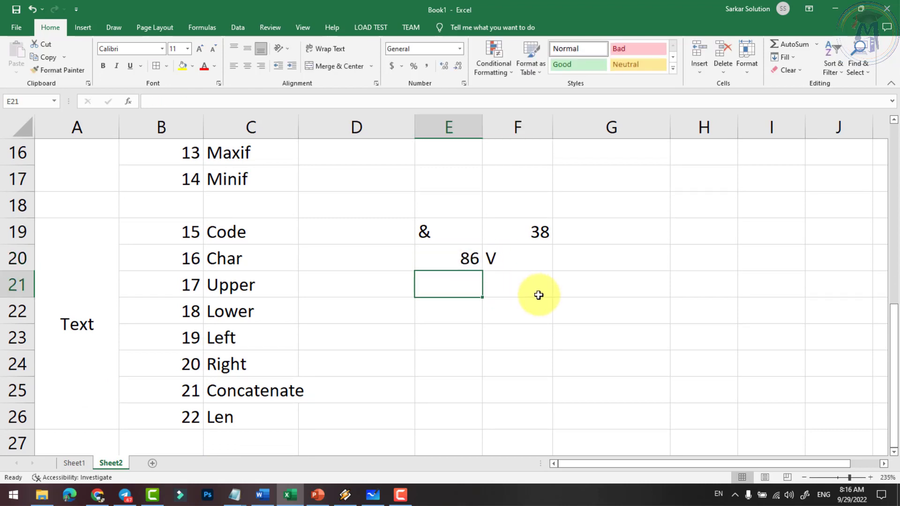
key(Up)
text(9)
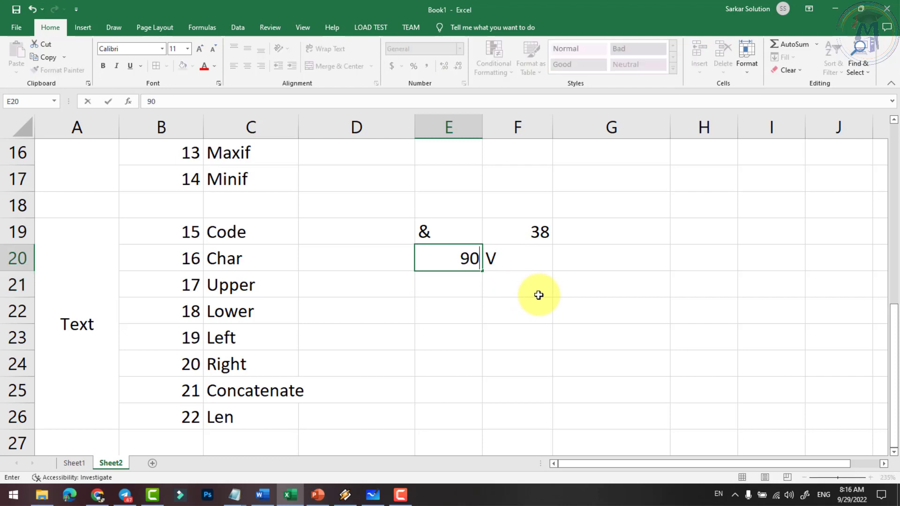
key(Return)
key(Up)
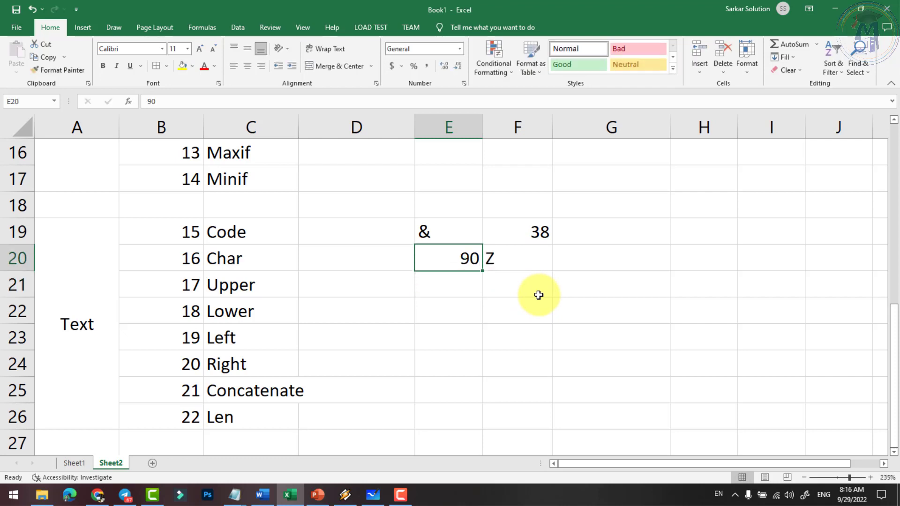
text(92)
key(Return)
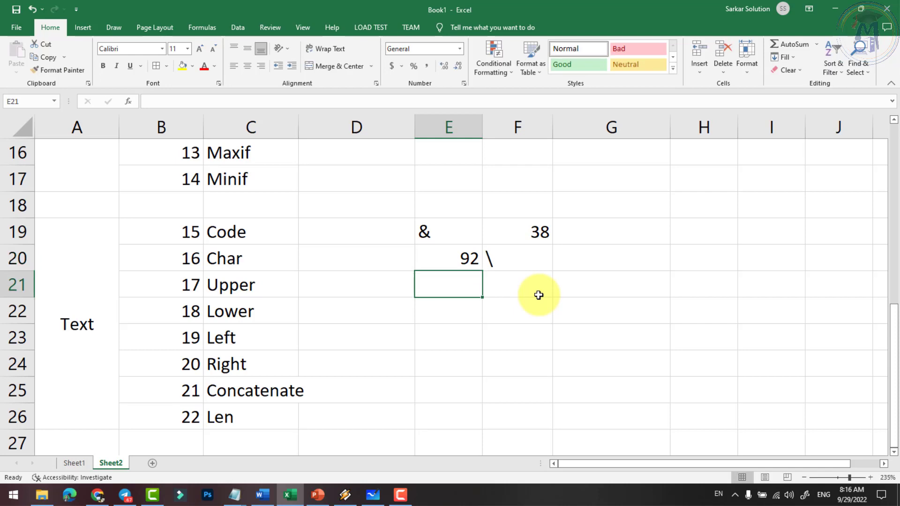
key(Up)
text(91)
key(Return)
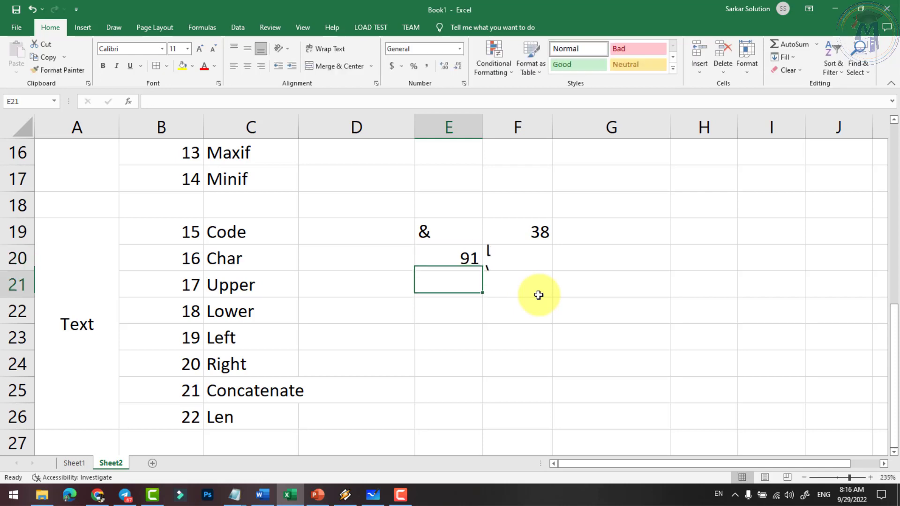
key(Up)
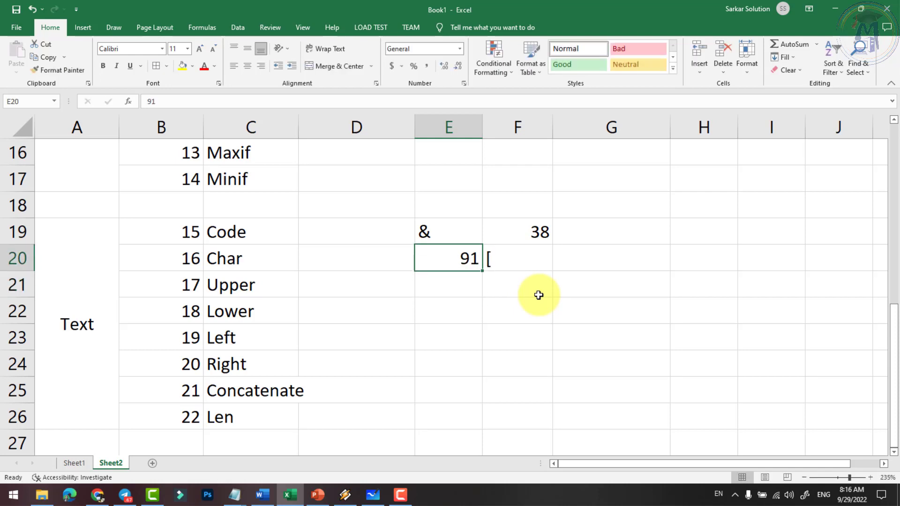
text(93)
key(Return)
Try codes 94, 95 and 96 in E20, then finish with 65 so F20 shows A.
key(Up)
text(94)
key(Return)
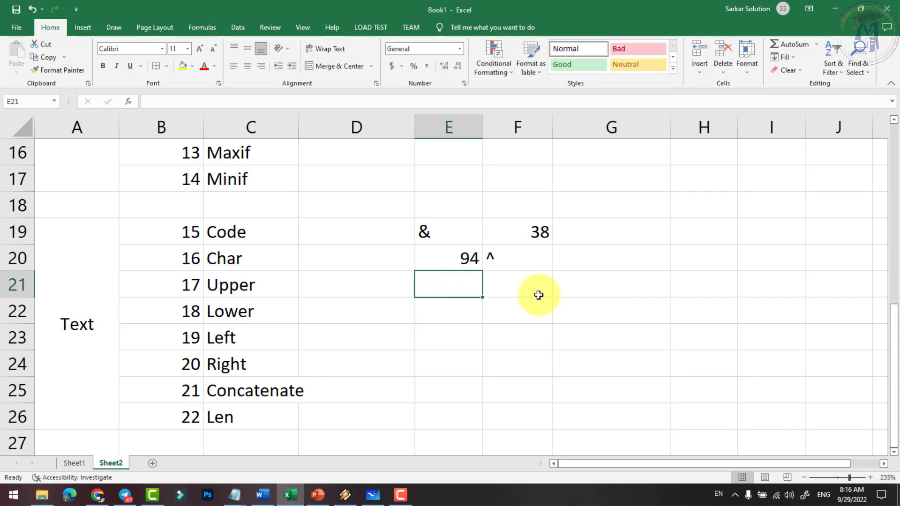
key(Up)
text(95)
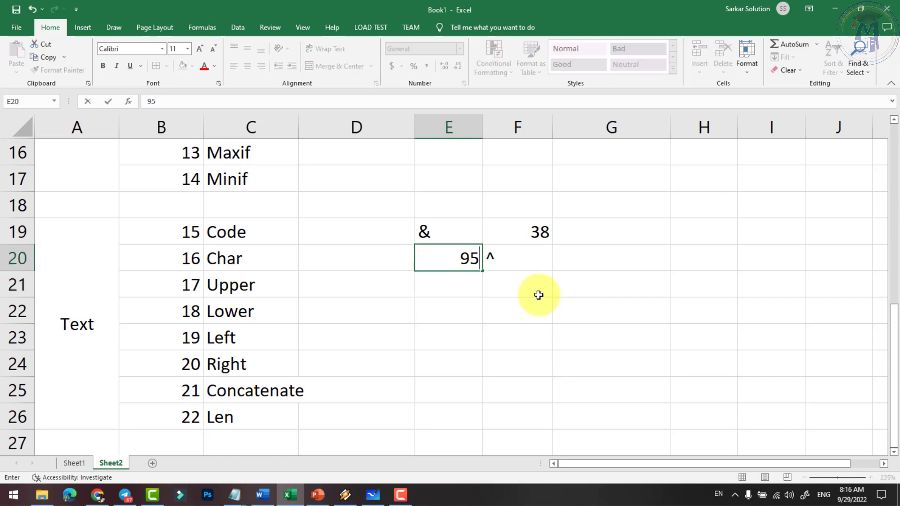
key(Return)
key(Up)
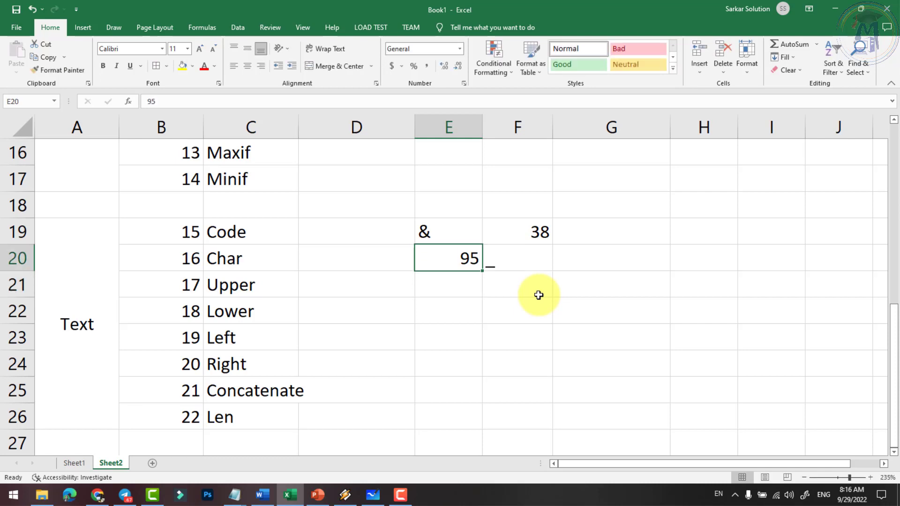
text(9)
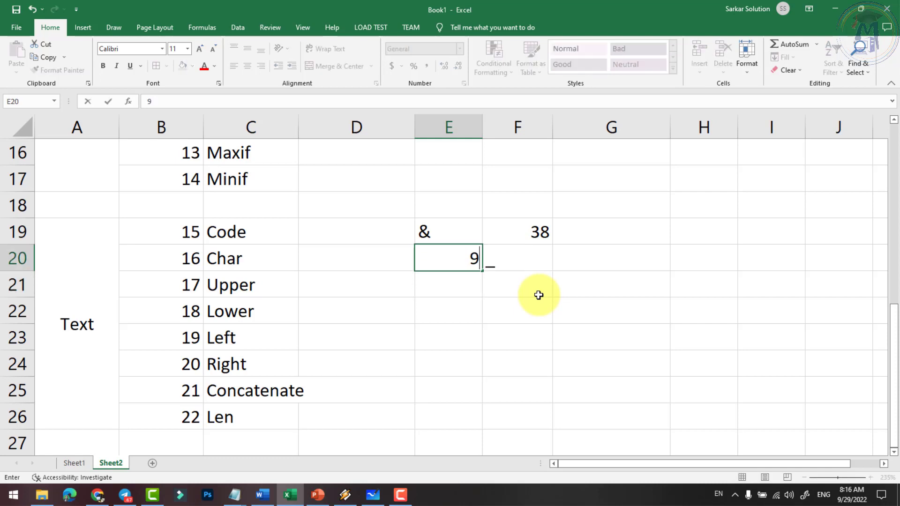
text(6)
key(Return)
key(Up)
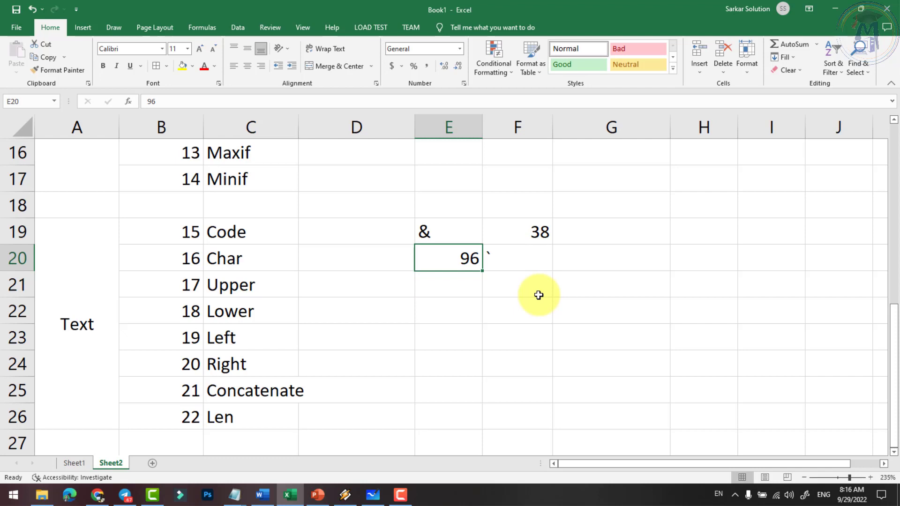
text(65)
key(Return)
key(Up)
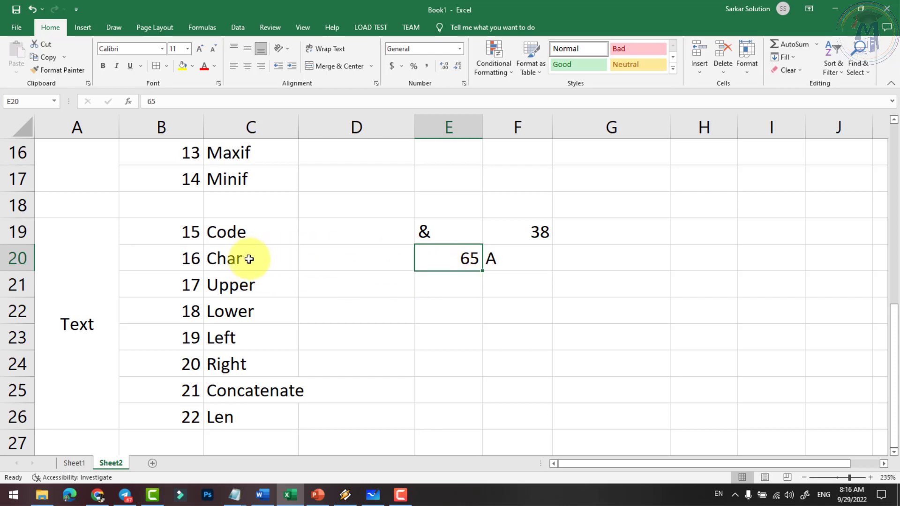
Type computer in E21 on the Upper row and widen column E to fit it.
click(243, 285)
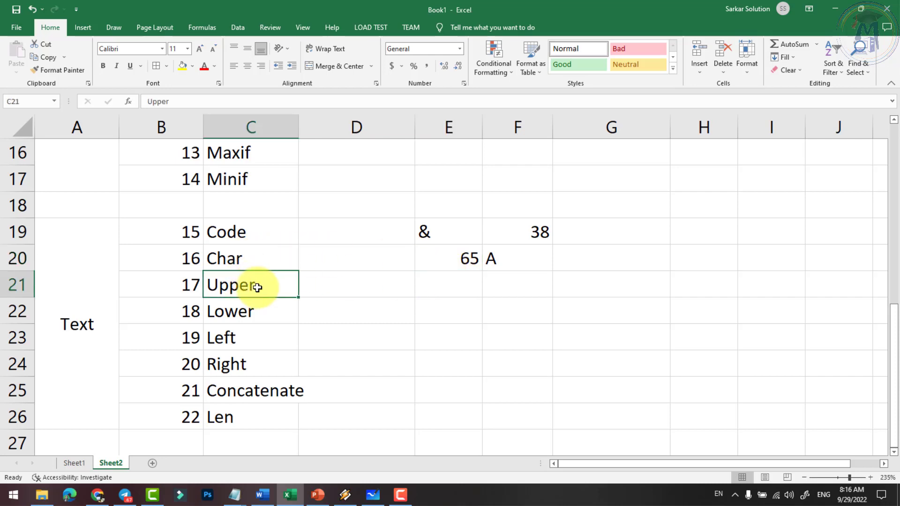
click(443, 288)
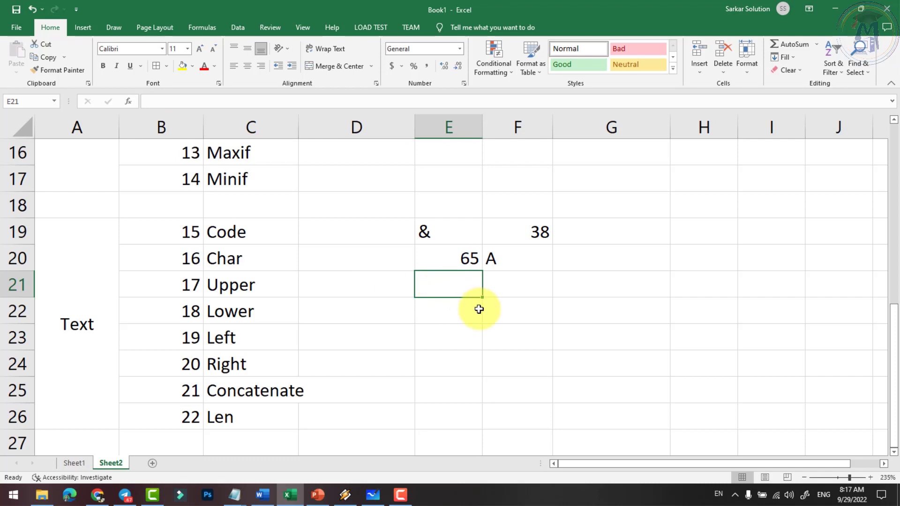
text(co)
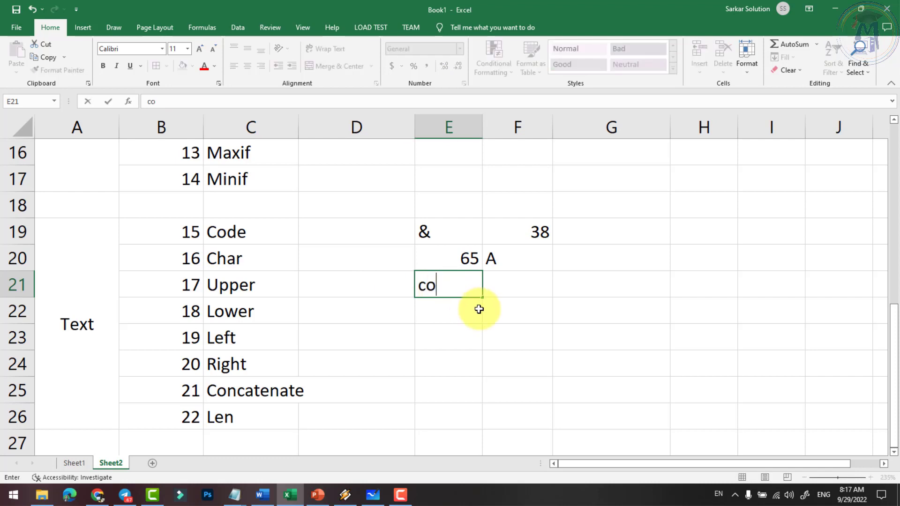
text(mputer)
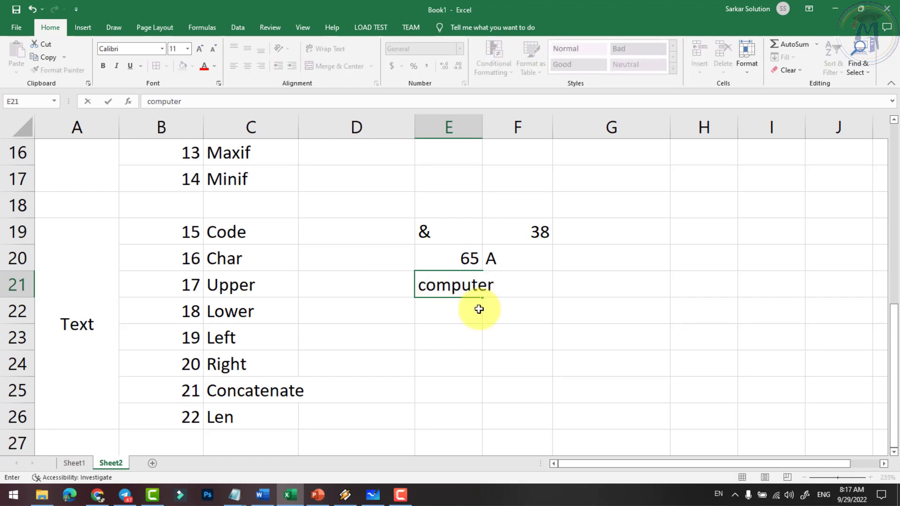
key(Return)
double_click(482, 127)
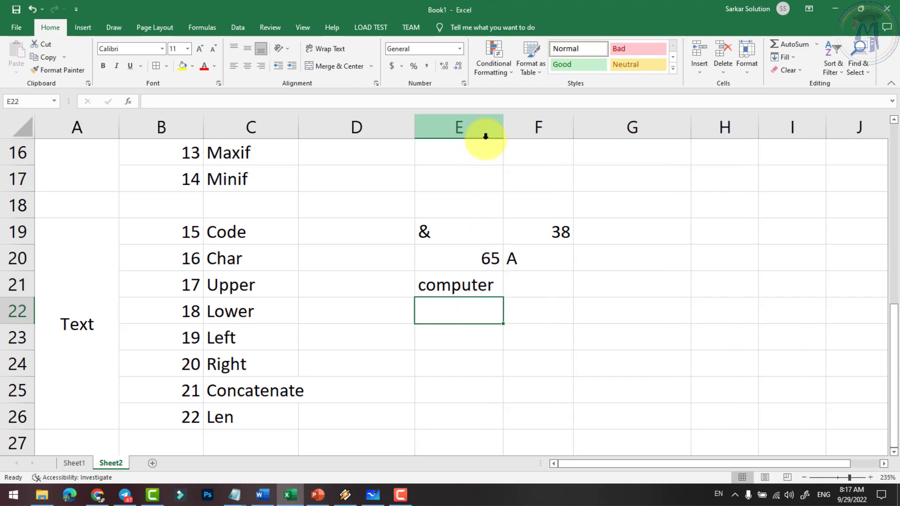
click(483, 289)
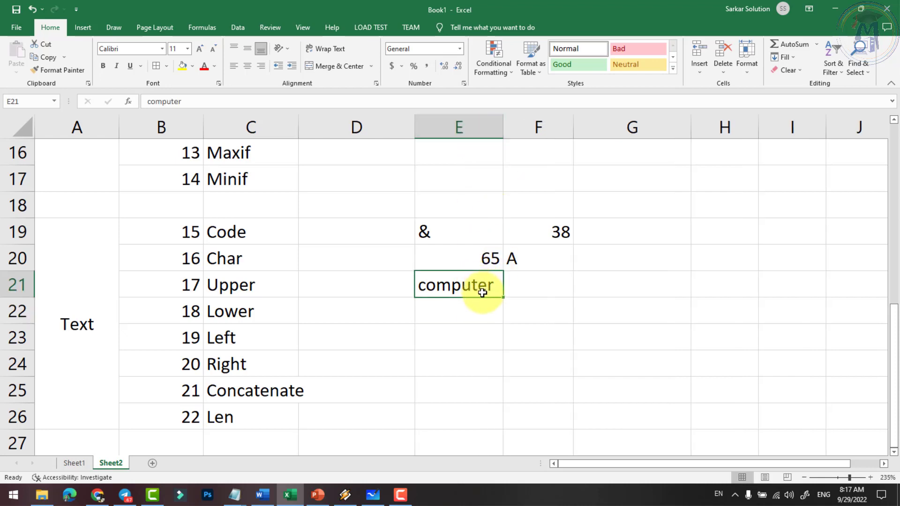
Enter =UPPER(E21) in F21 so it returns COMPUTER.
click(551, 288)
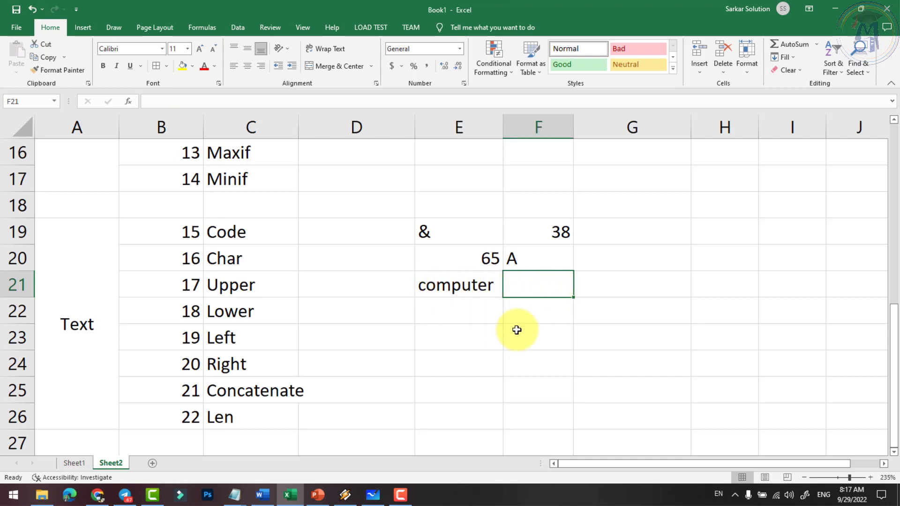
text(=up)
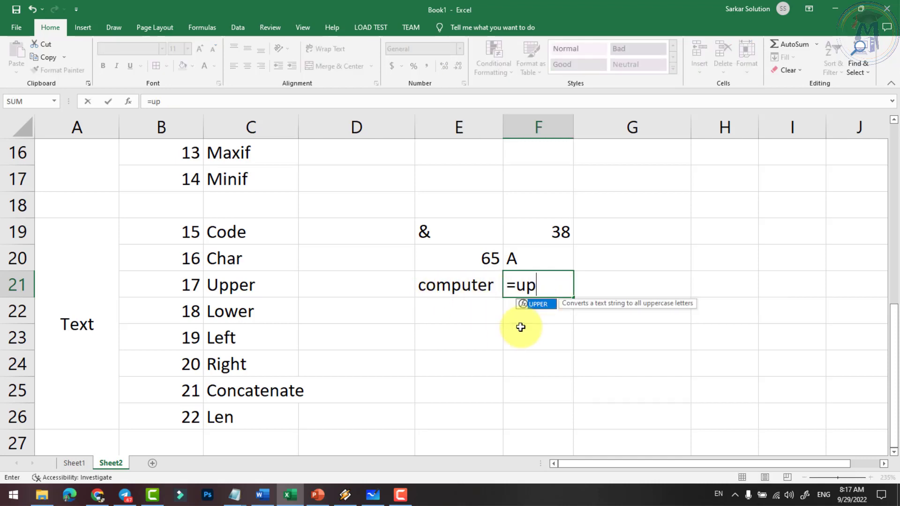
text(per()
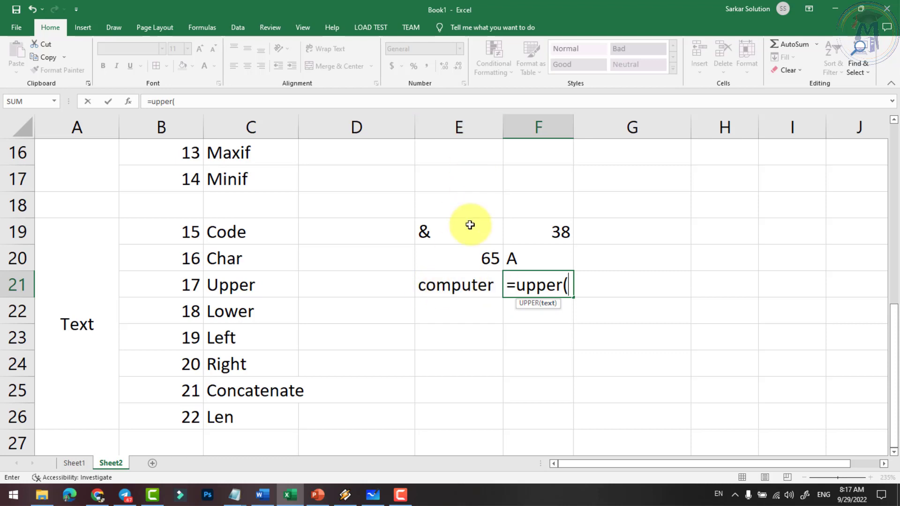
text(e21)
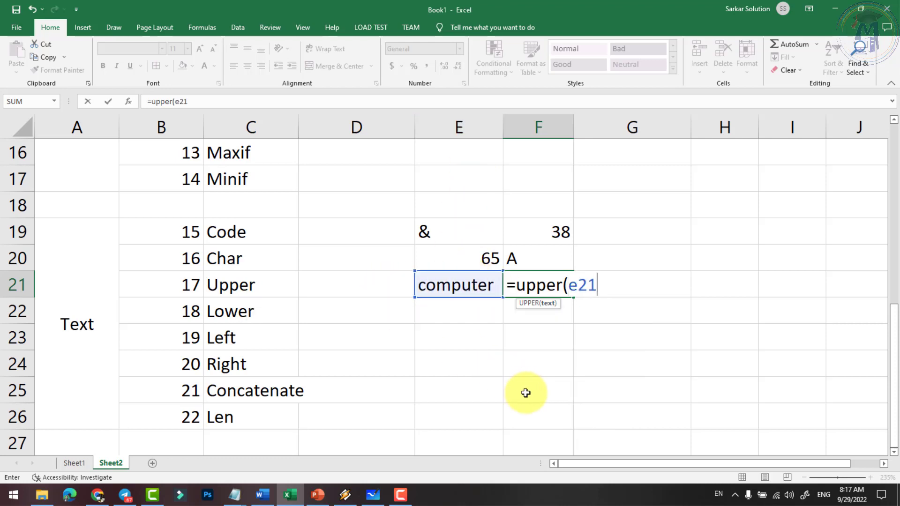
text())
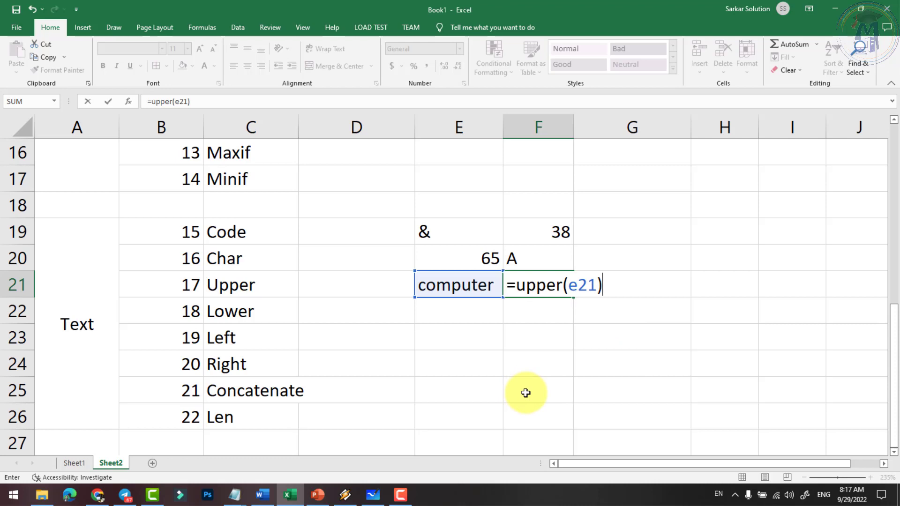
key(Return)
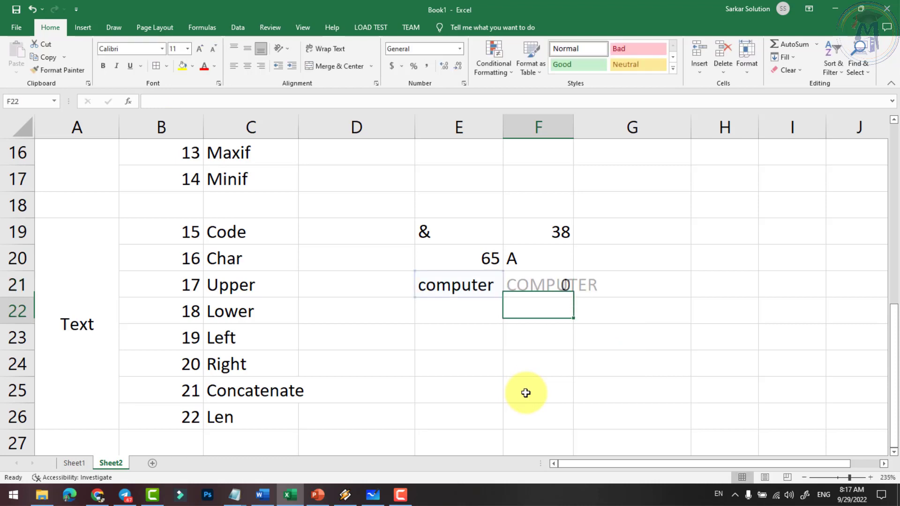
click(442, 286)
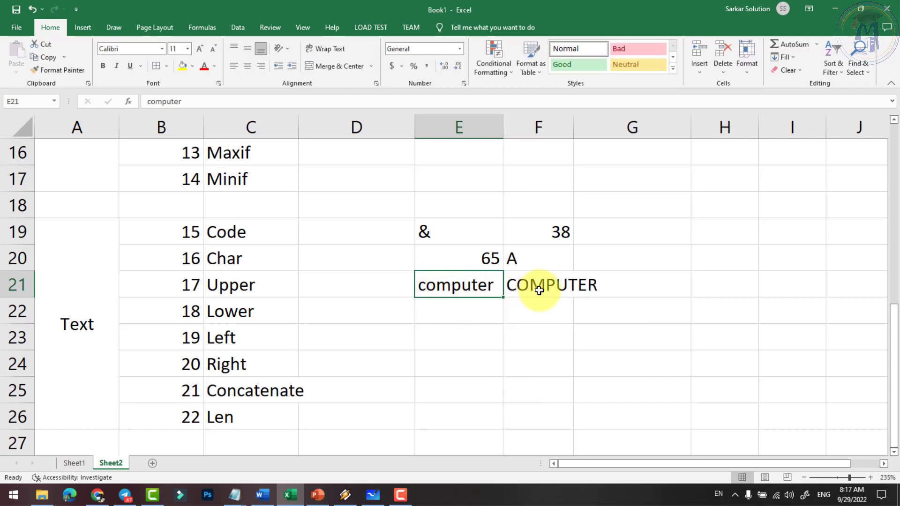
click(525, 285)
Type COMPUTER in E22, autofit column E, and enter =LOWER(E22) in F22.
click(460, 317)
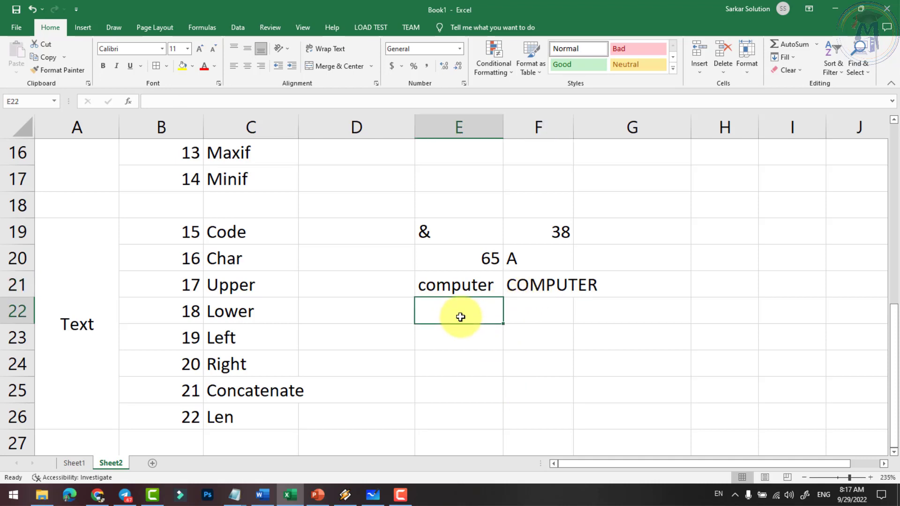
text(C)
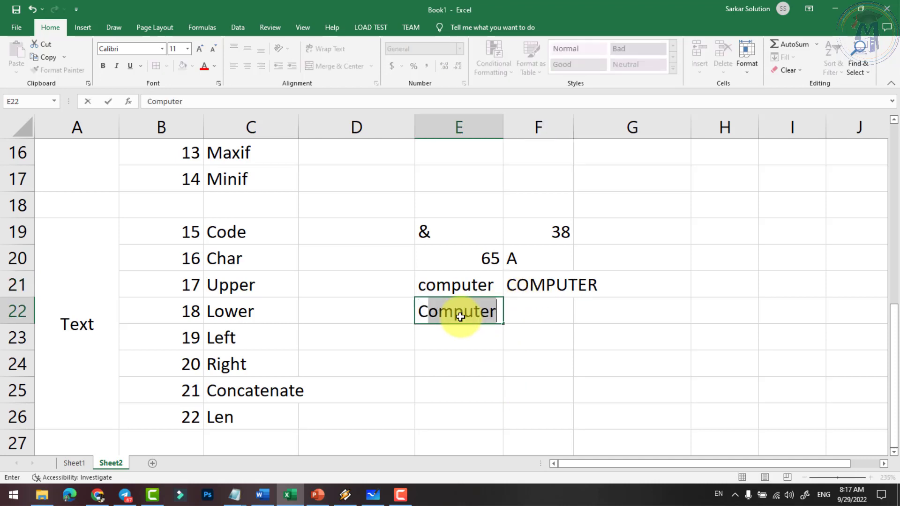
text(OMPUTER)
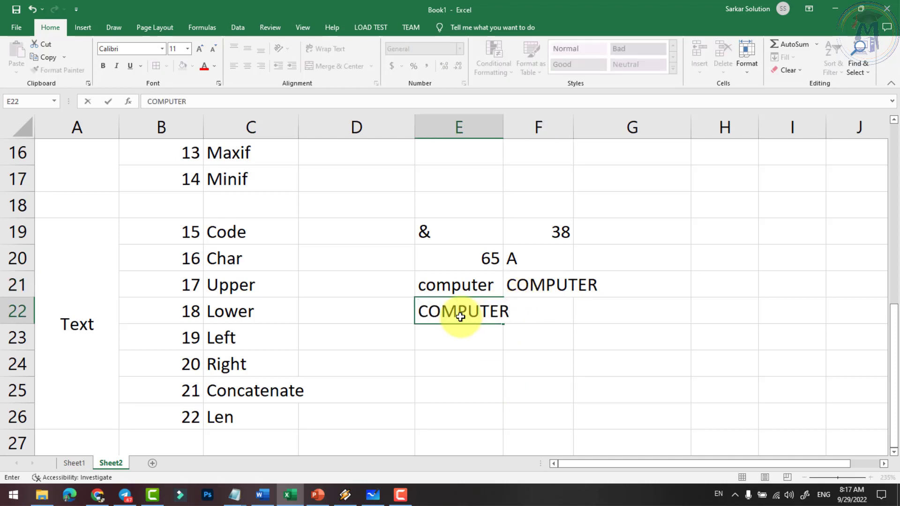
key(Tab)
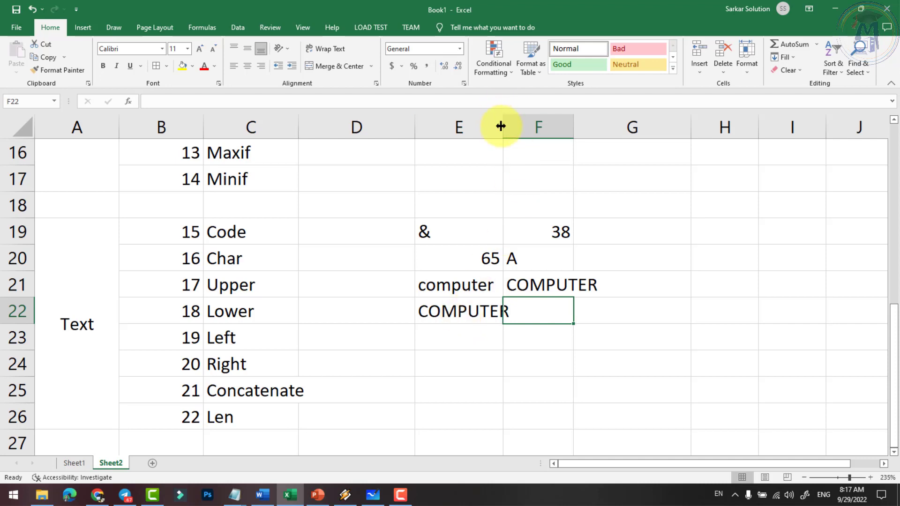
double_click(502, 125)
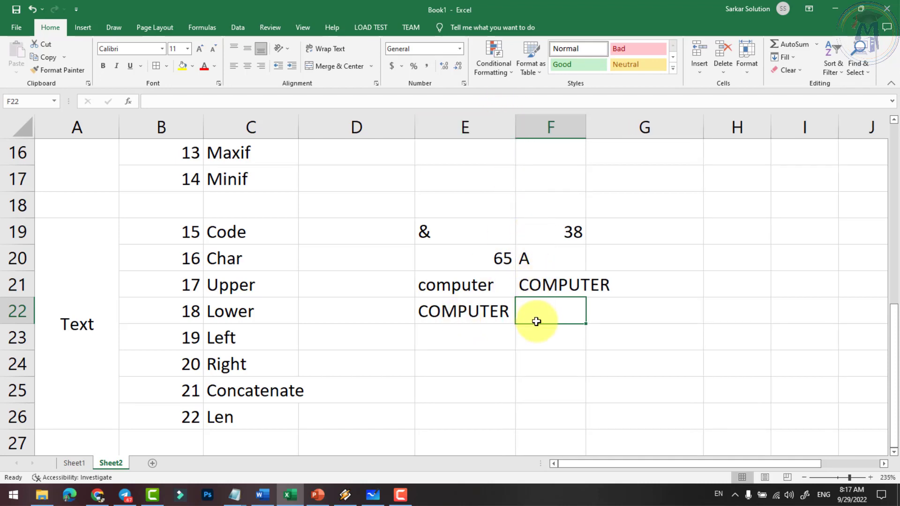
text(=)
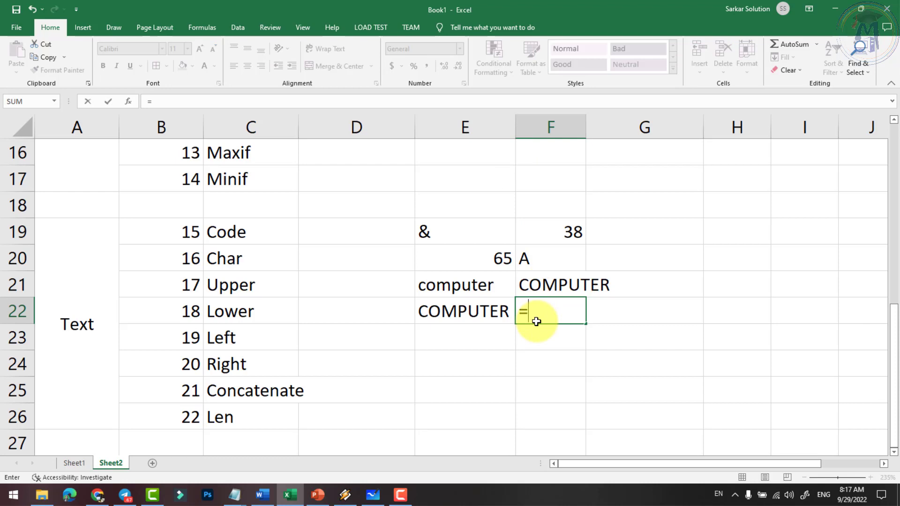
text(lower()
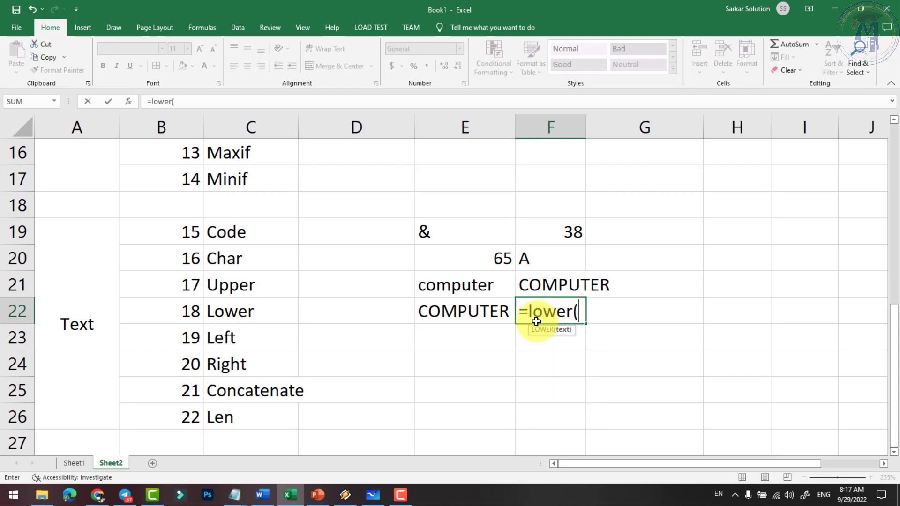
text(e22)
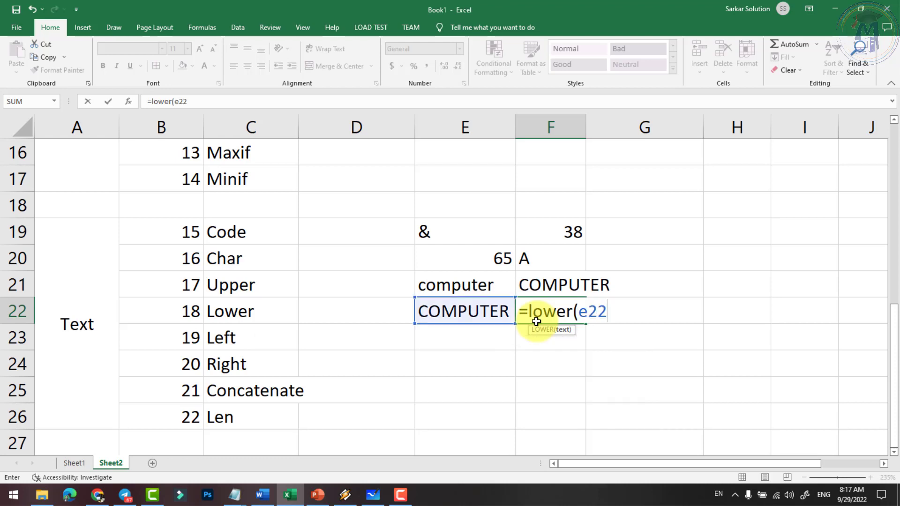
text())
key(Return)
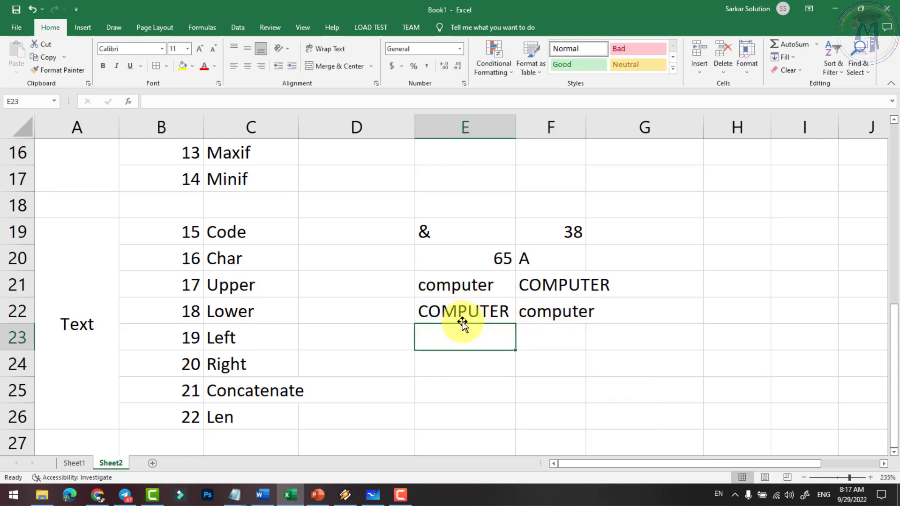
Compare the Upper and Lower rows' source words and formulas in E21:F22.
click(465, 288)
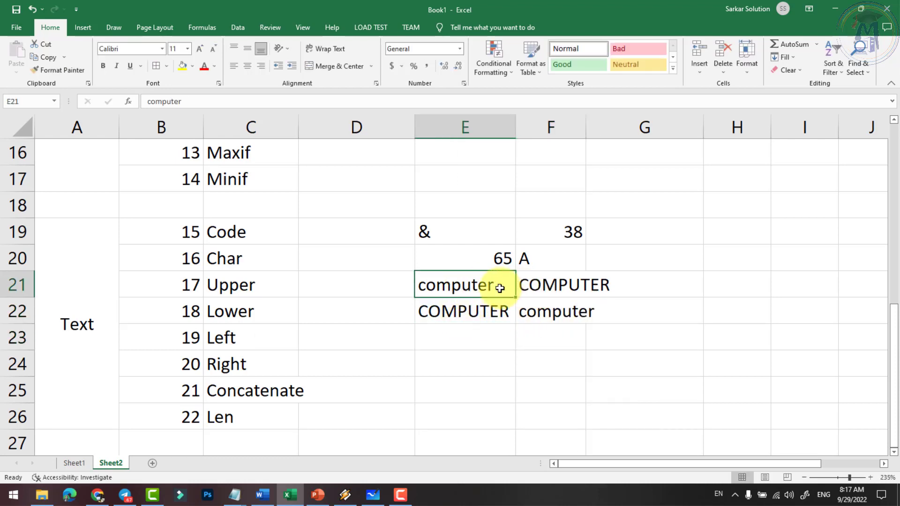
click(552, 285)
click(260, 292)
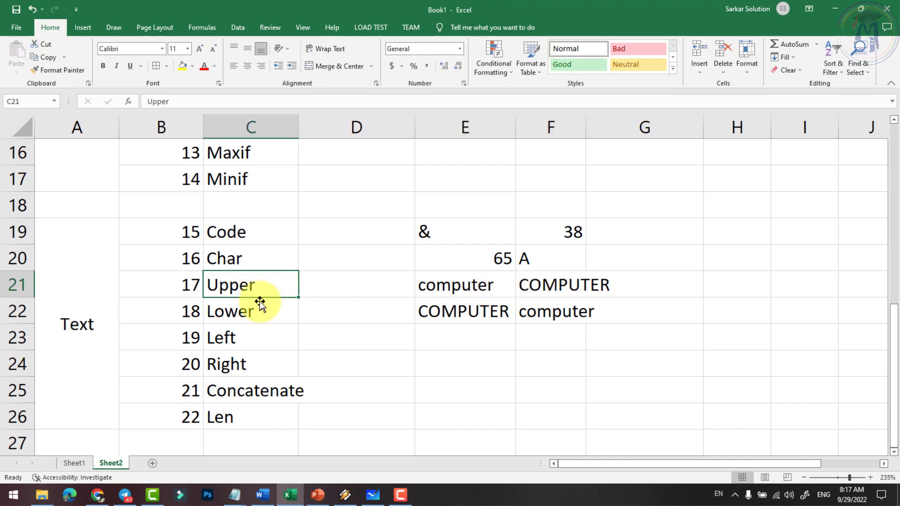
click(255, 314)
click(450, 311)
click(546, 312)
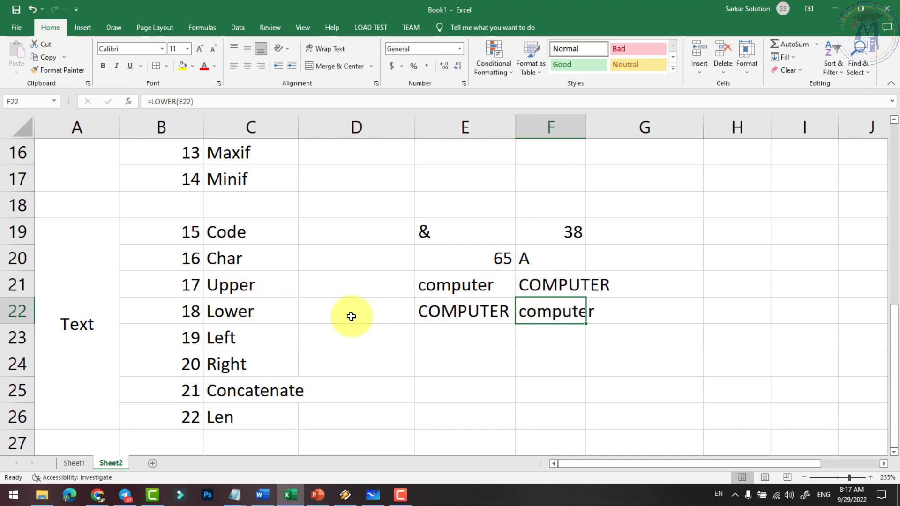
click(255, 313)
click(459, 339)
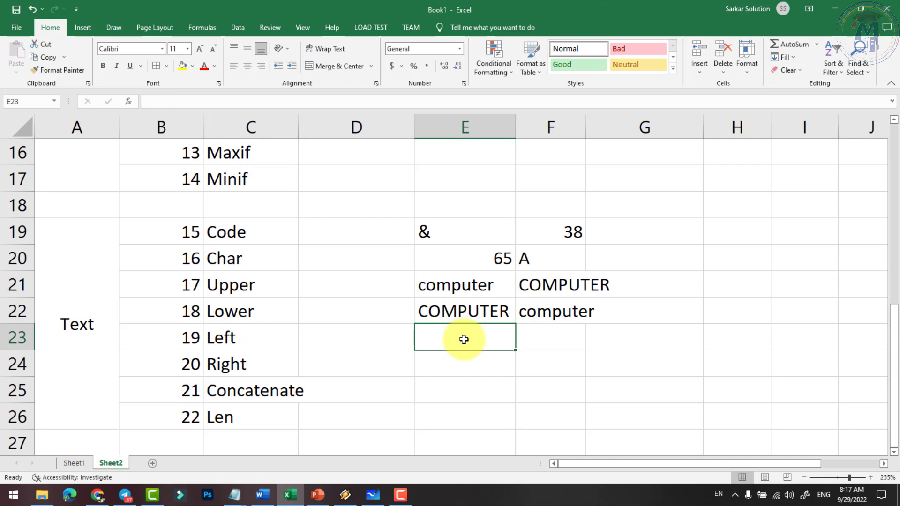
Put Computer in D23 and enter =LEFT(D23,3) in E23 to return Com.
text(L)
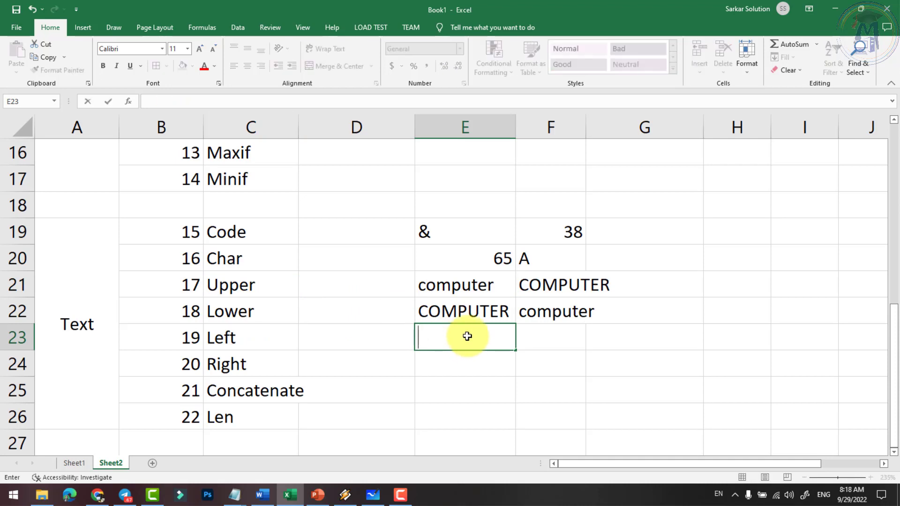
key(Left)
text(Comput)
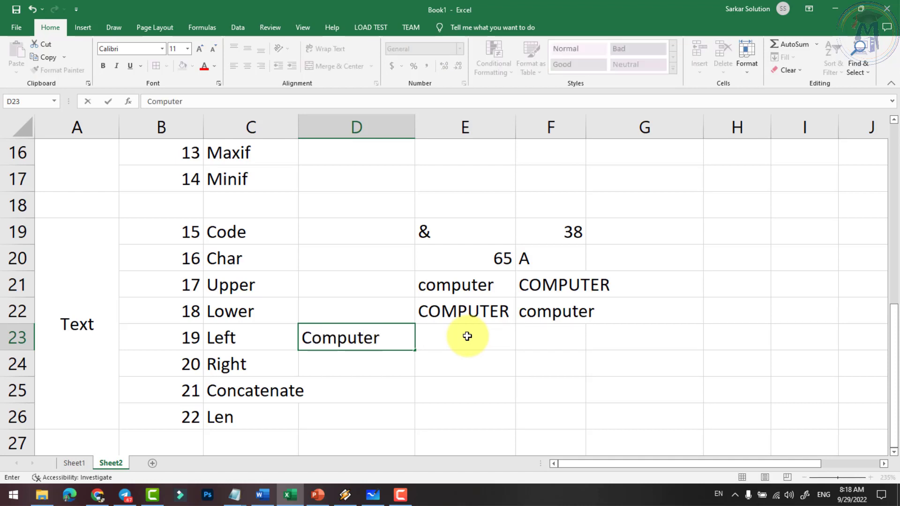
click(467, 336)
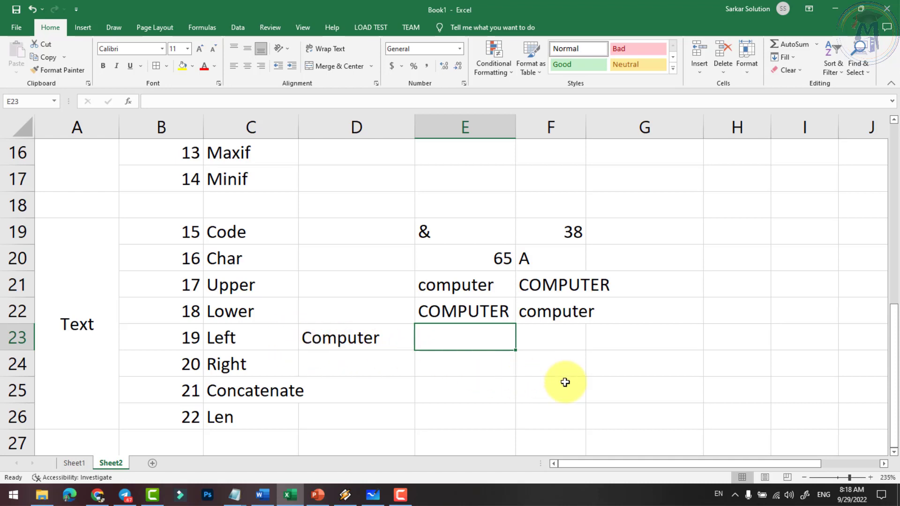
text(=l)
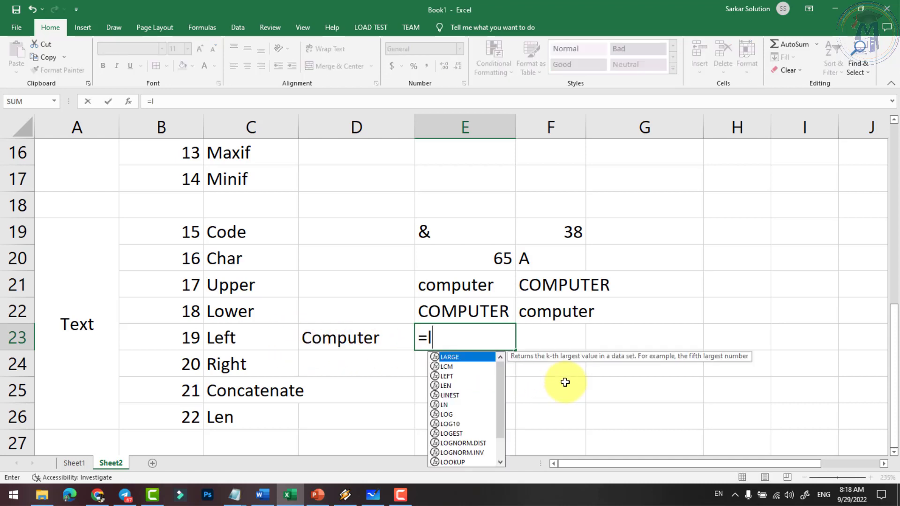
text(eft()
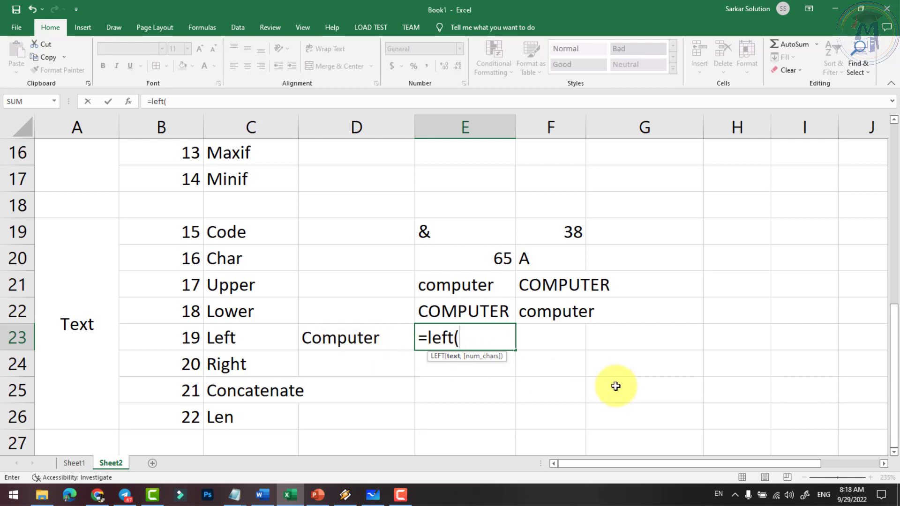
text(d23)
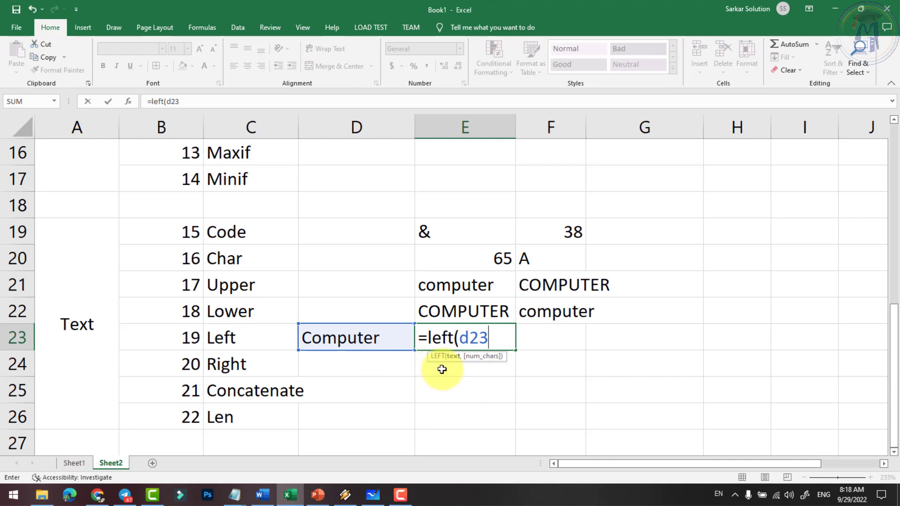
text(, 3)
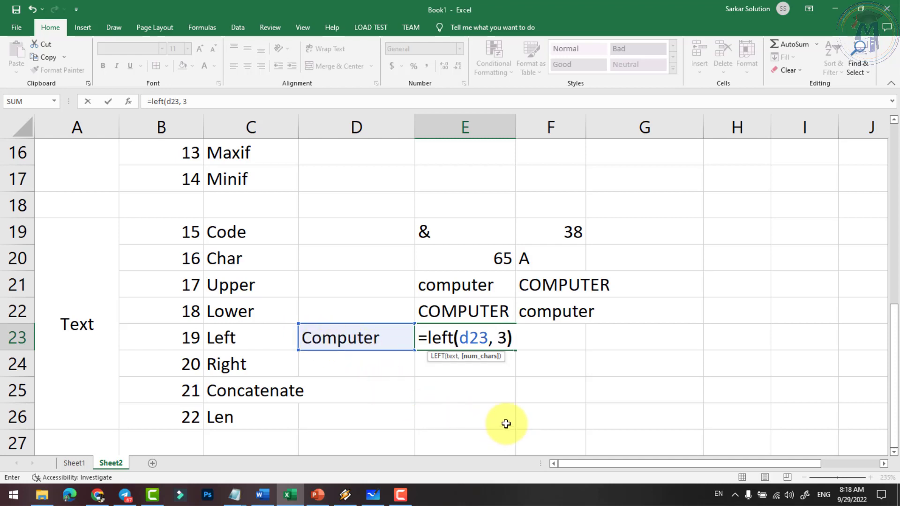
key(Return)
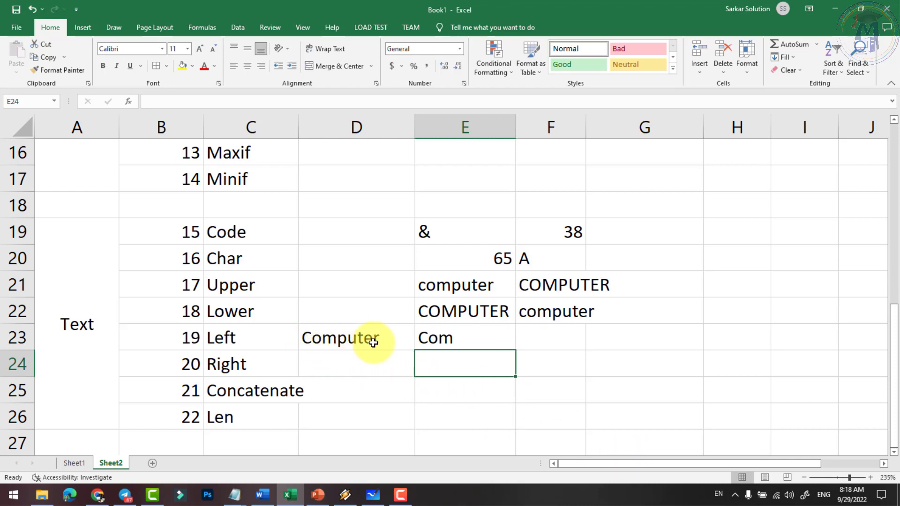
Type Computer in D24 and enter =RIGHT(D24,5) in E24 to return puter.
click(389, 361)
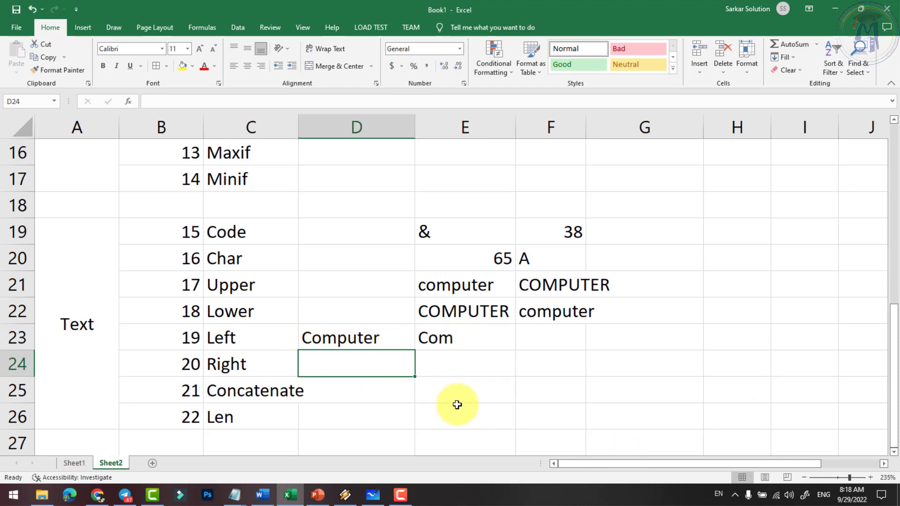
text(Computer)
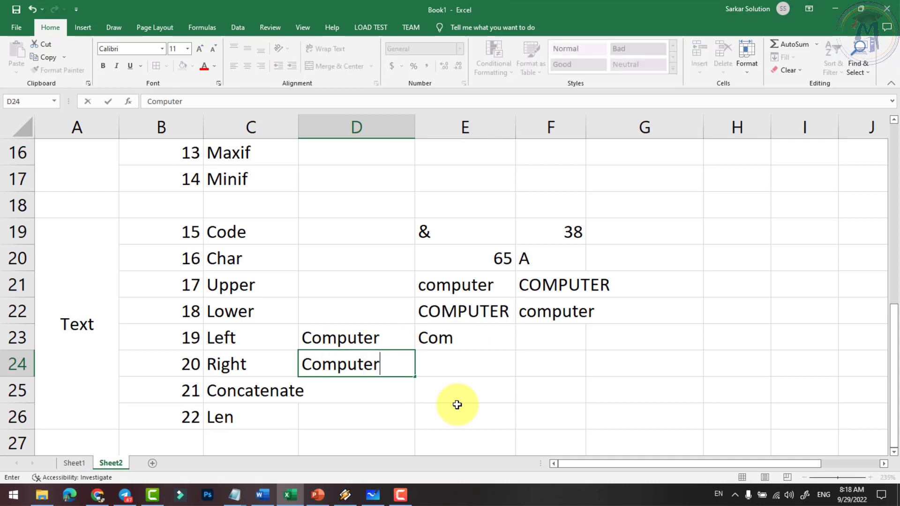
key(Tab)
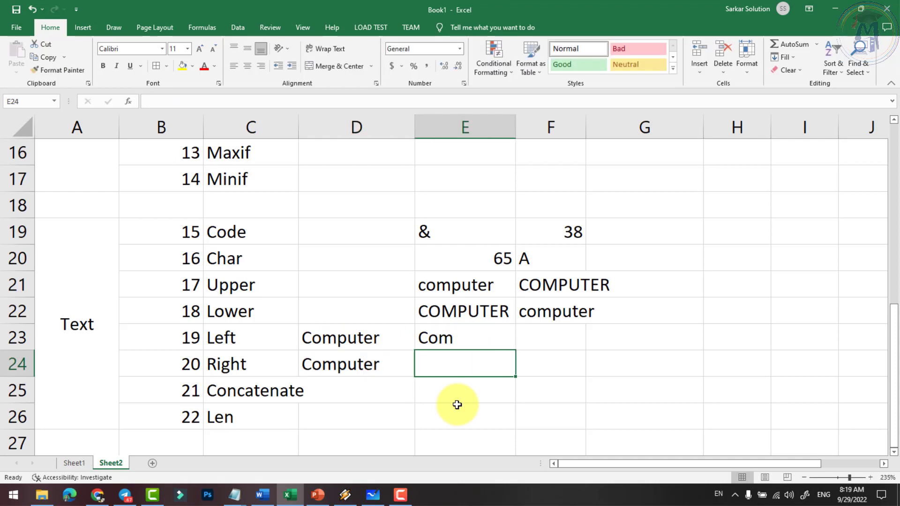
text(=right()
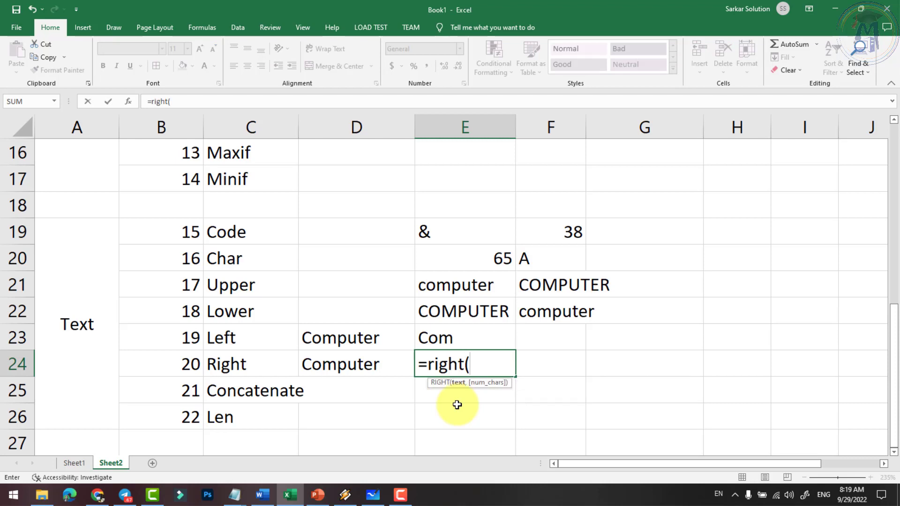
text(d24)
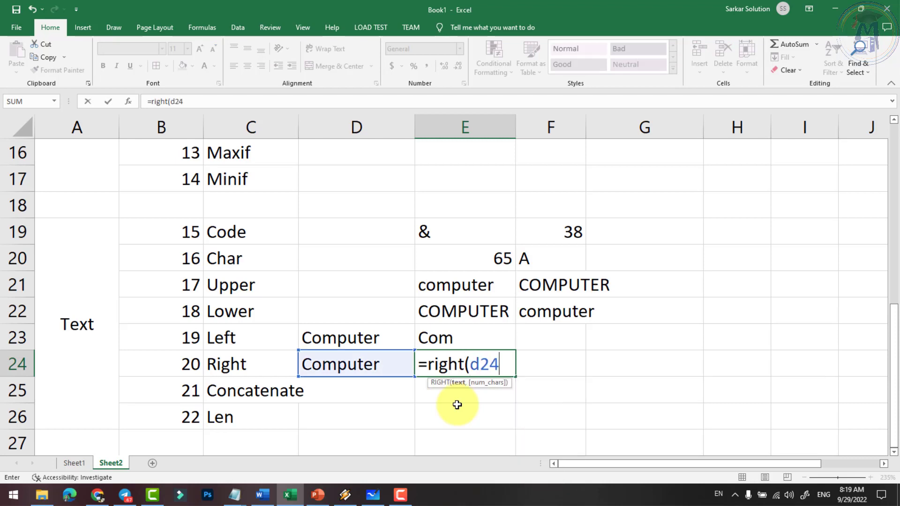
text(, 5)
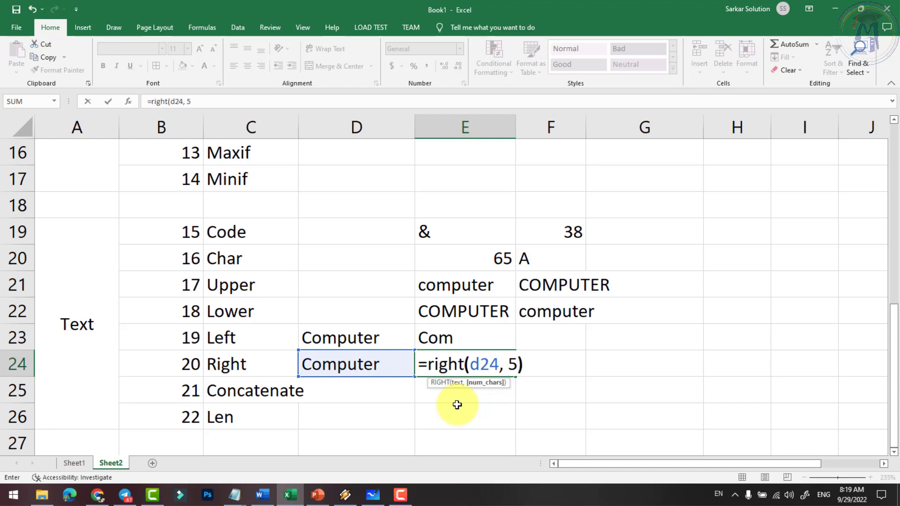
key(Return)
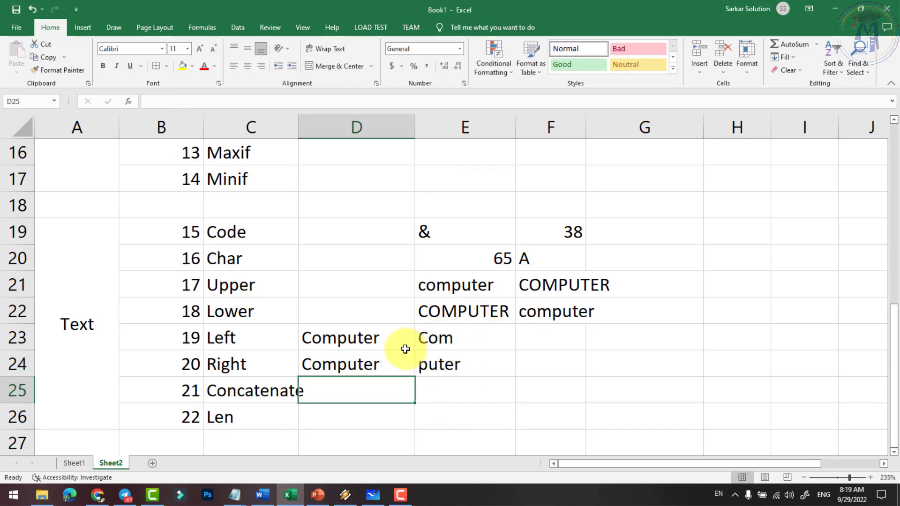
Compare the LEFT and RIGHT formulas in E23 and E24.
click(430, 338)
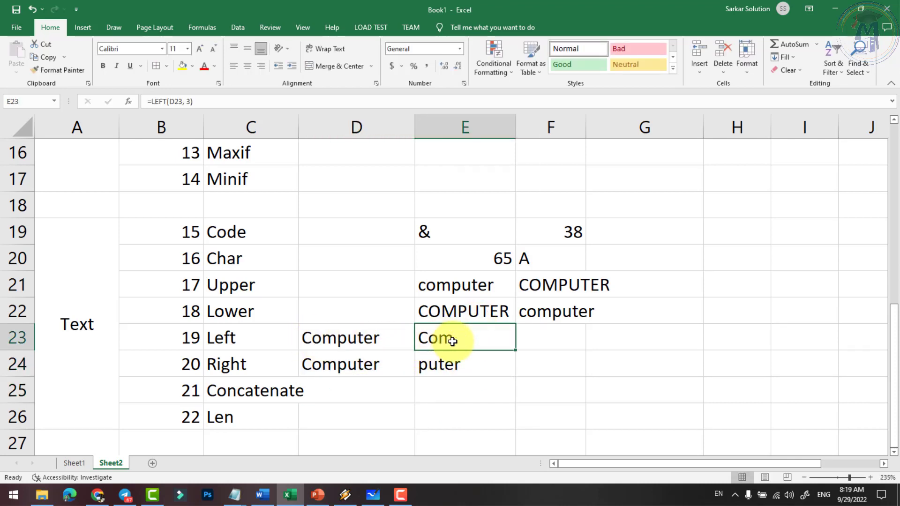
click(457, 372)
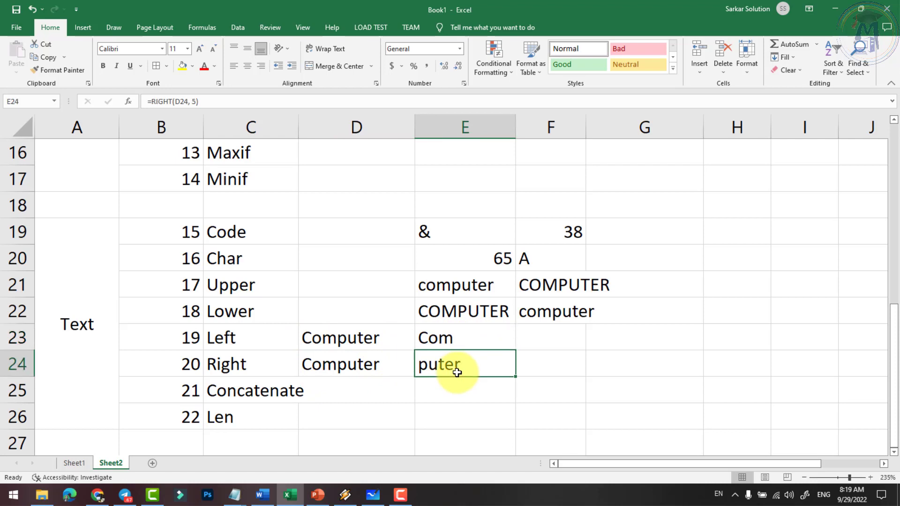
click(467, 393)
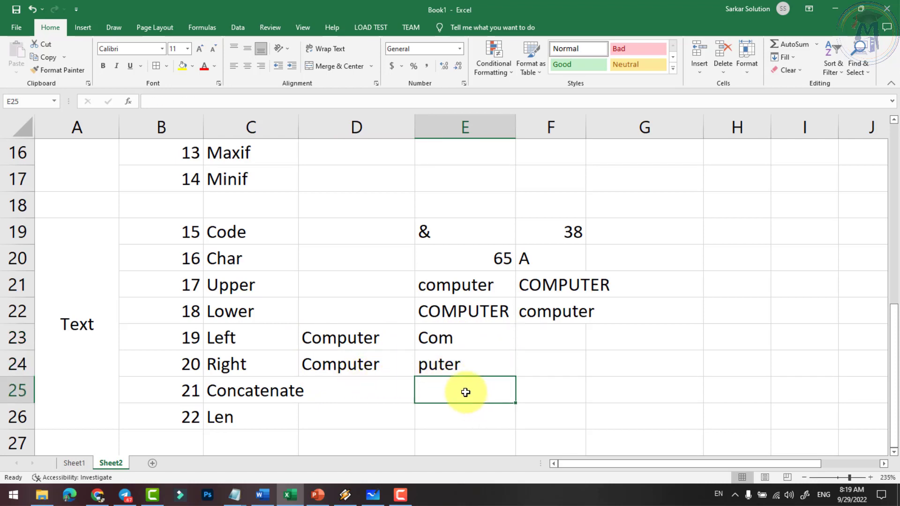
click(434, 338)
click(440, 364)
click(448, 392)
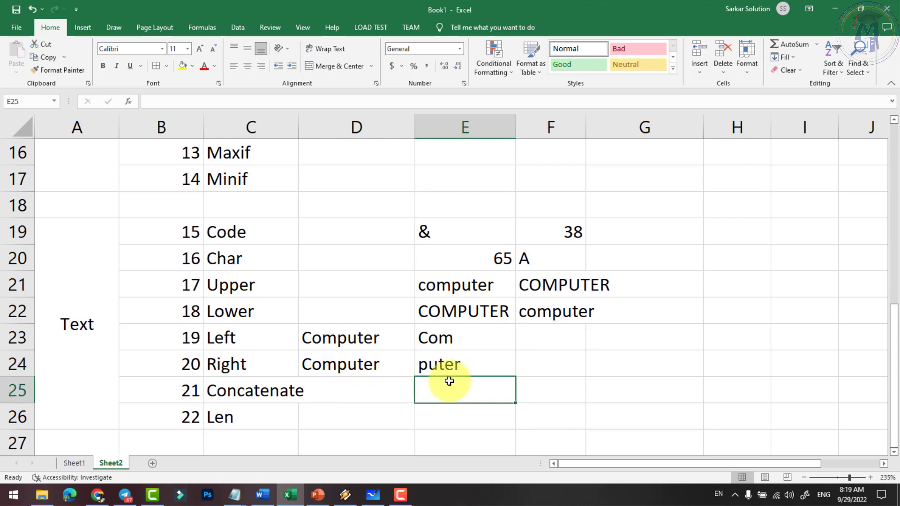
Enter =CONCATENATE(E23,E24) in E25 to join Com and puter into Computer.
text(=conc)
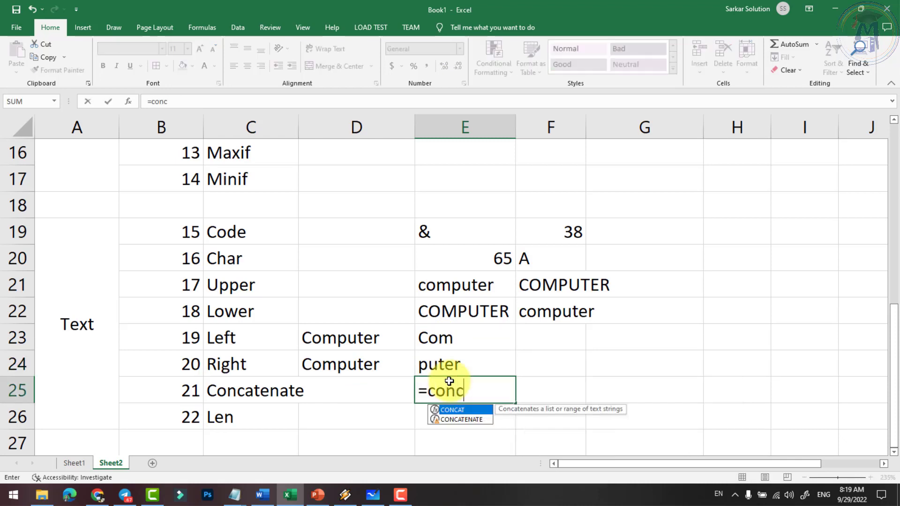
text(atenate()
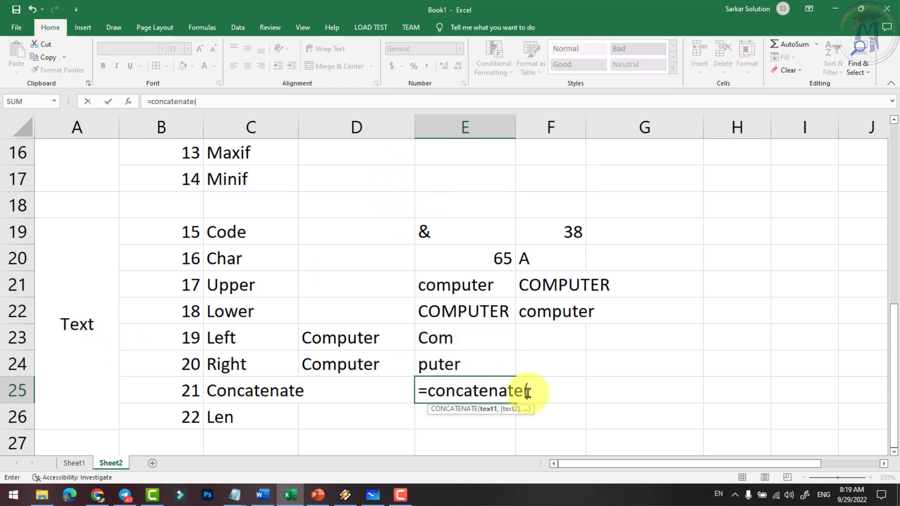
text(e23,)
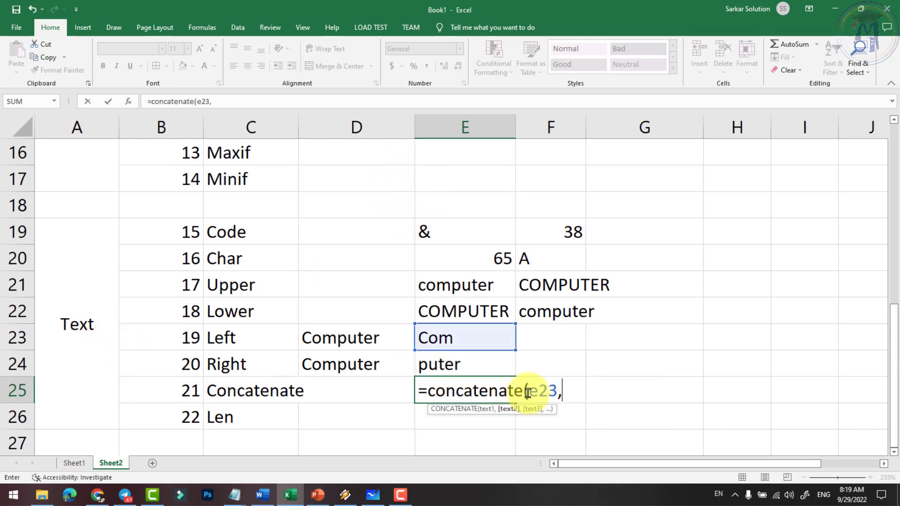
text(e24)
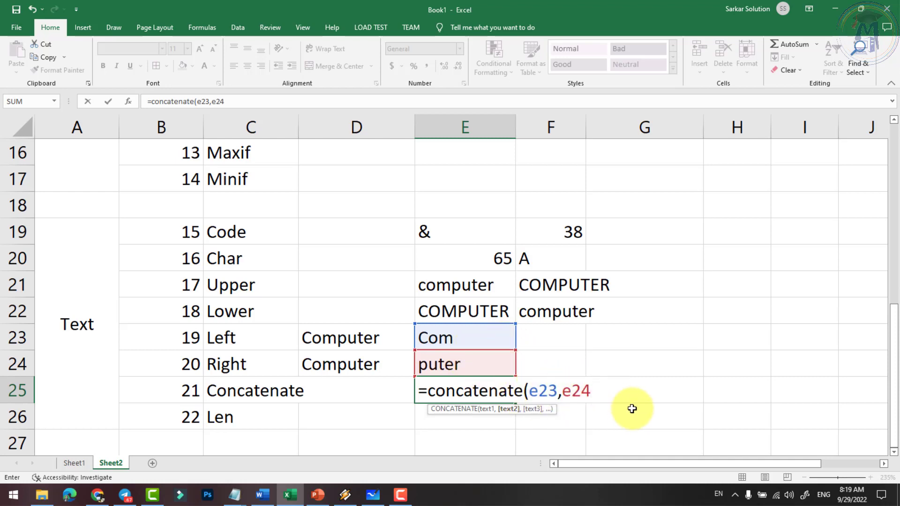
text())
key(Return)
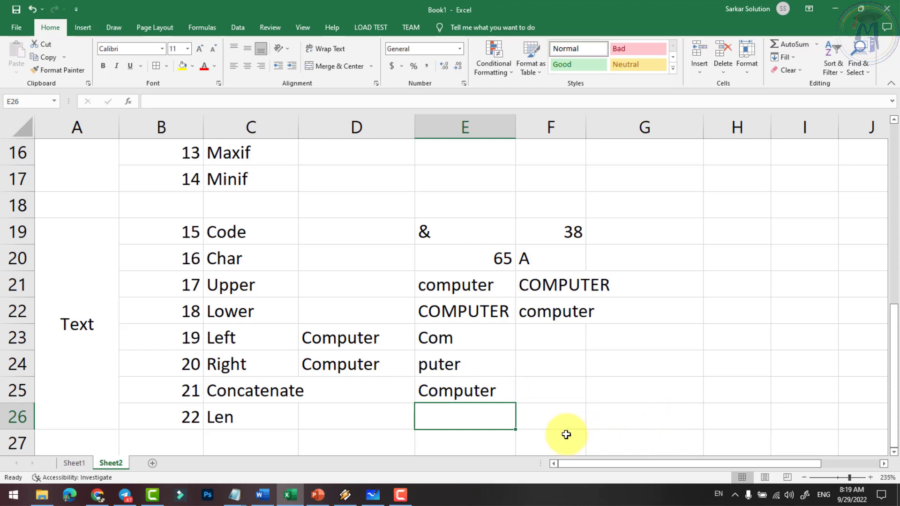
click(472, 392)
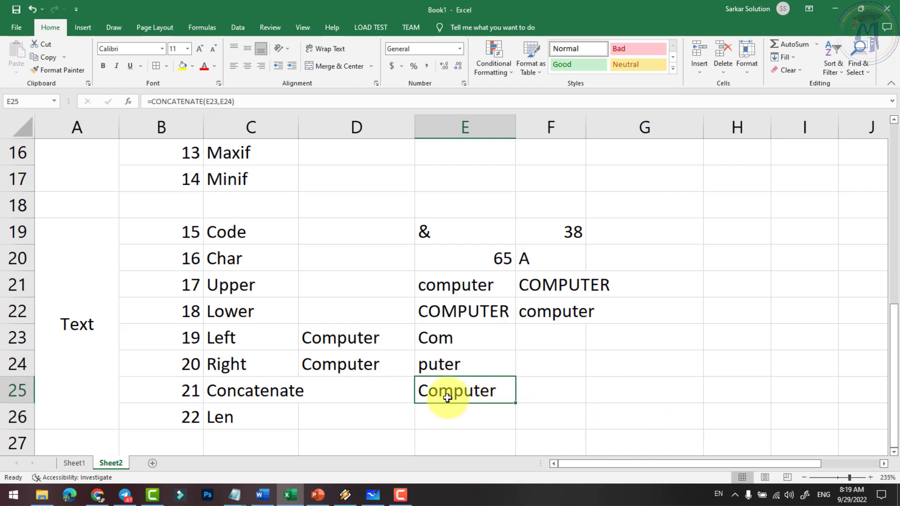
click(460, 418)
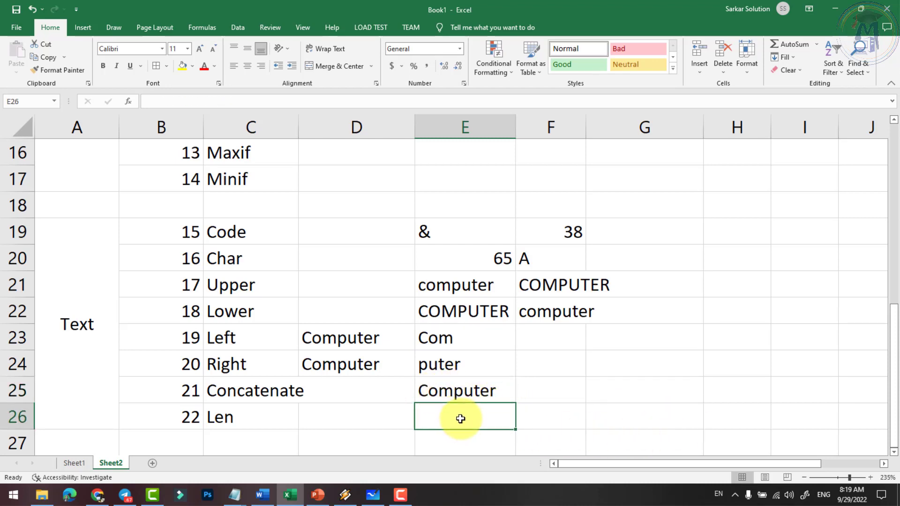
Enter =LEN(E25) in E26, returning 8, and review the formulas in E25 and E26.
text(=len)
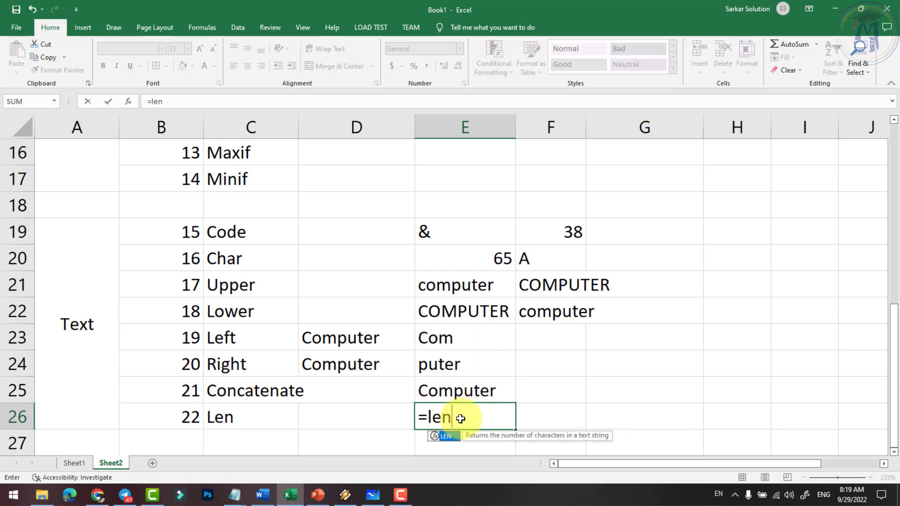
text(()
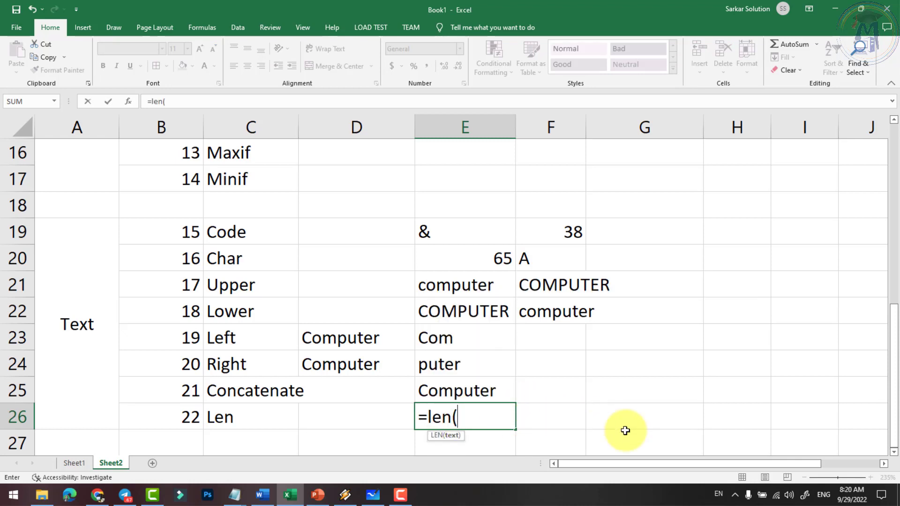
text(e)
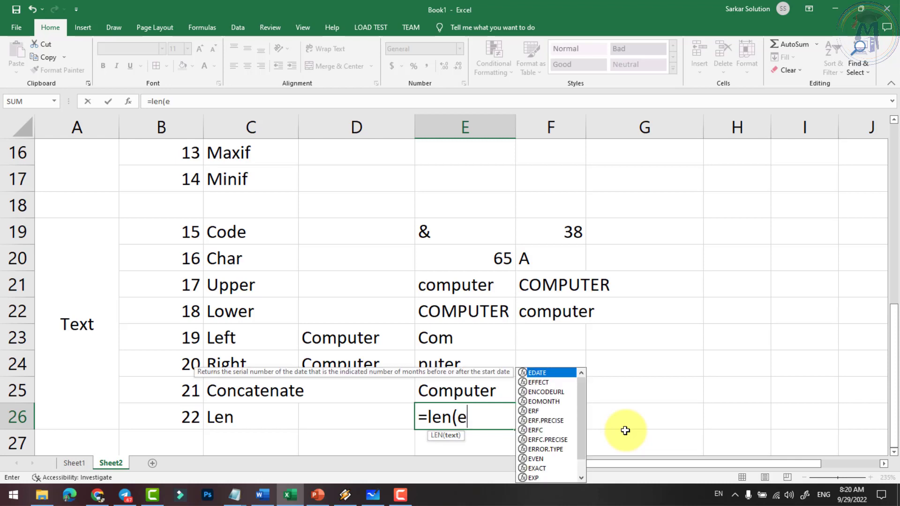
text(25))
key(Return)
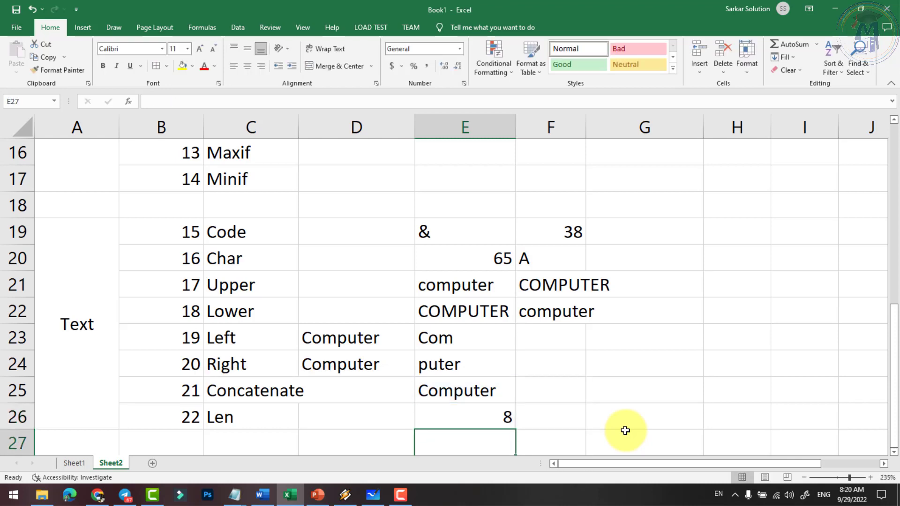
click(489, 417)
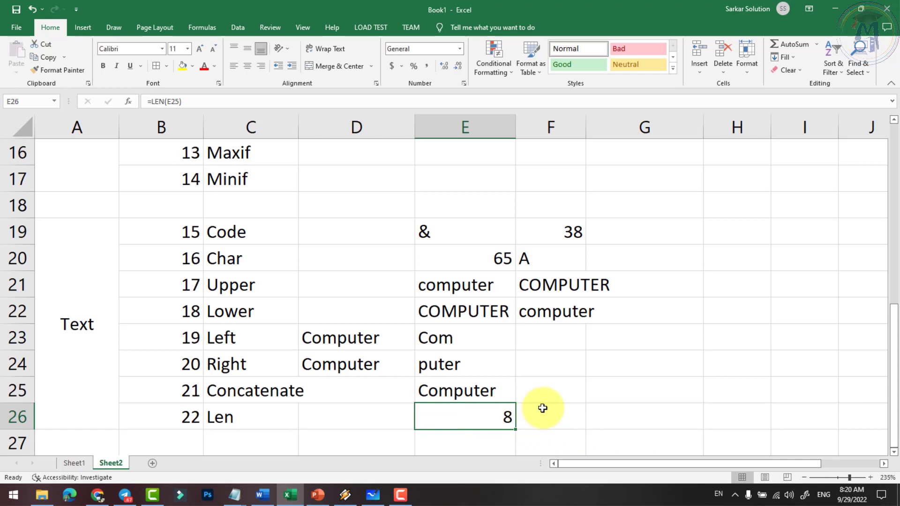
click(642, 396)
click(481, 393)
Enter a sample first, middle and last name in G25, H25 and I25.
click(617, 393)
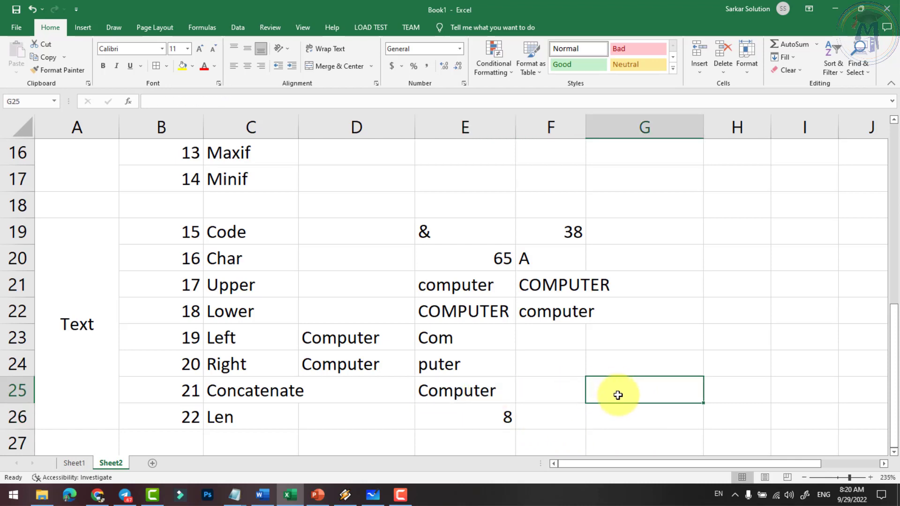
text(Ram)
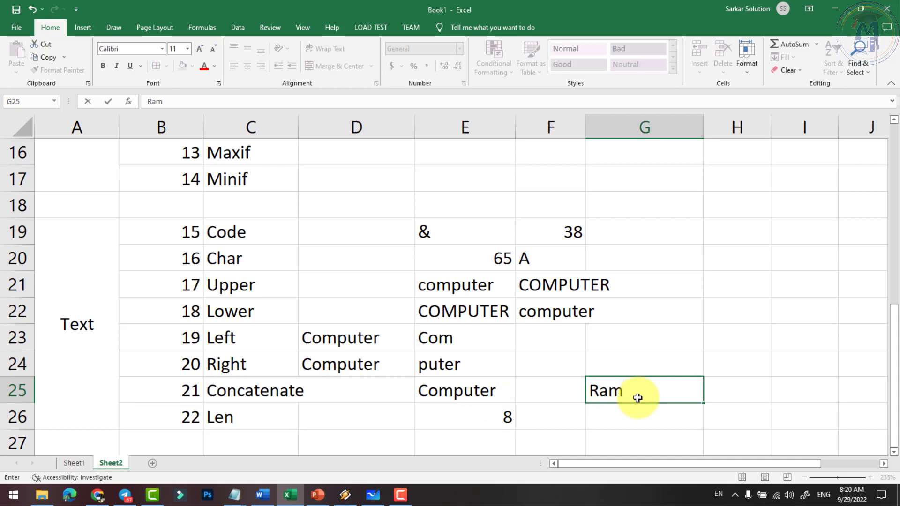
text(umar)
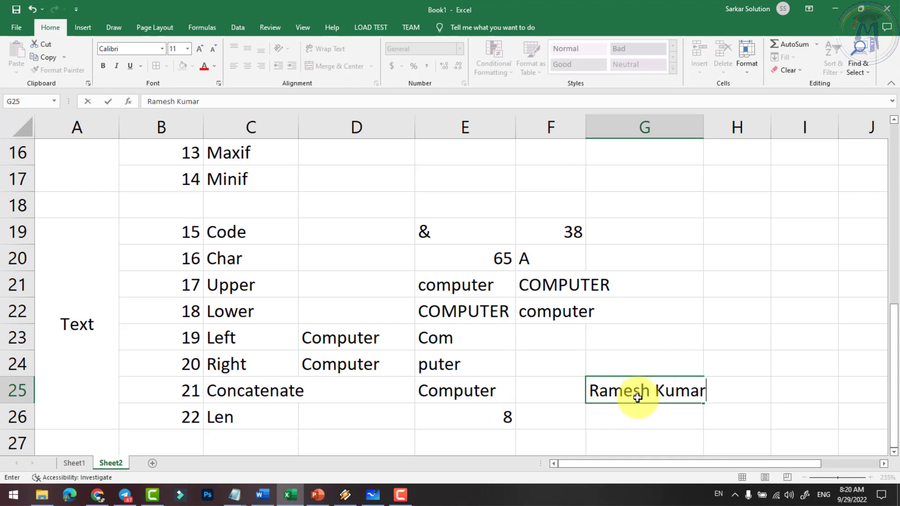
key(BackSpace)
key(BackSpace)
key(BackSpace)
key(Tab)
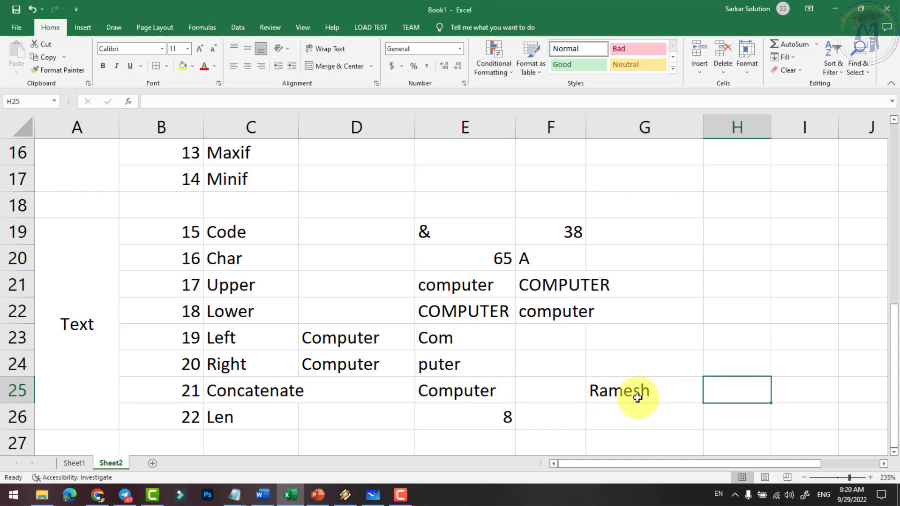
text(Kumar)
key(Tab)
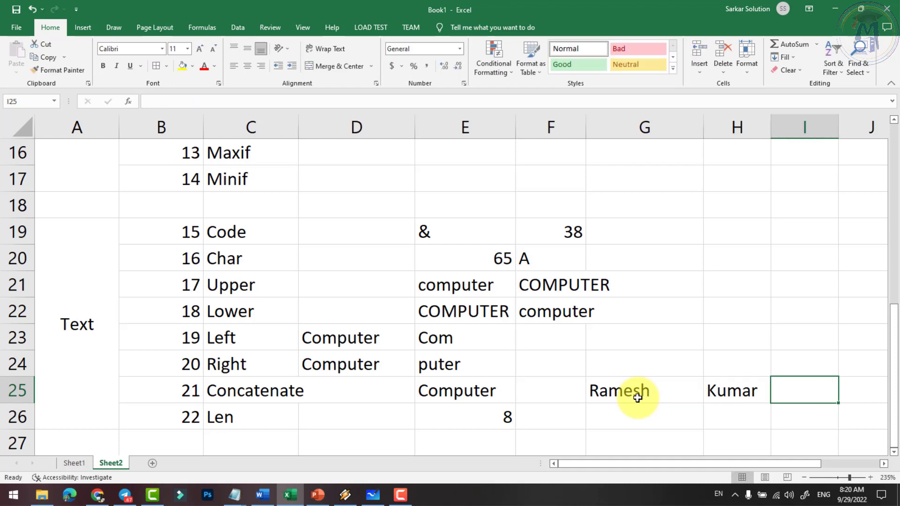
text(Sharma)
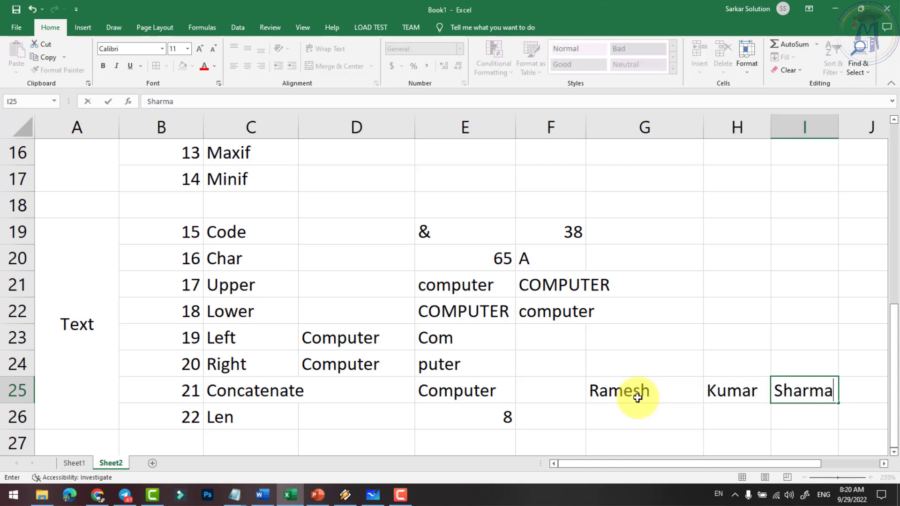
key(Tab)
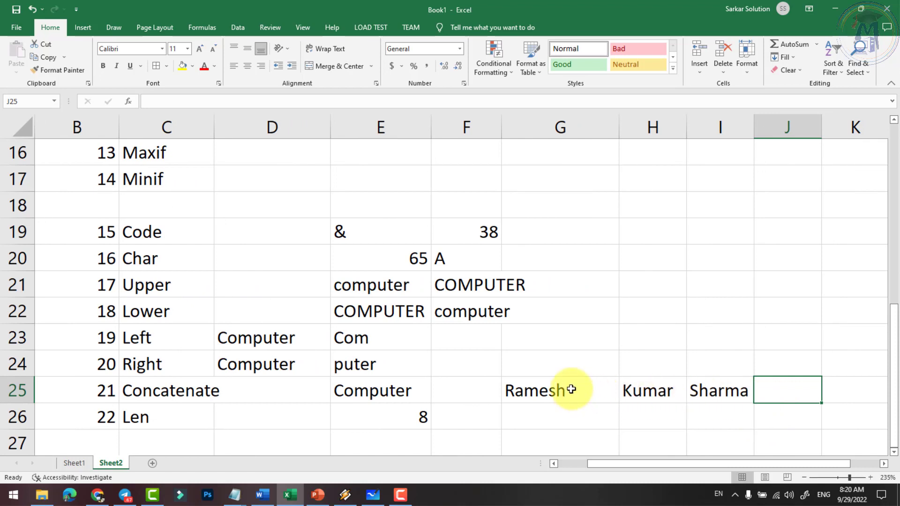
Join the three name cells in J25 with =CONCATENATE(G25,H25,I25).
click(571, 389)
click(648, 392)
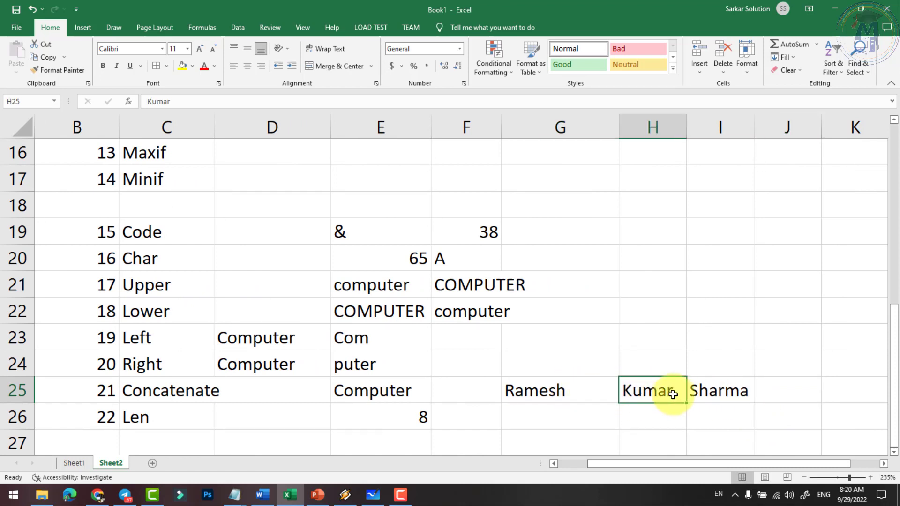
click(713, 391)
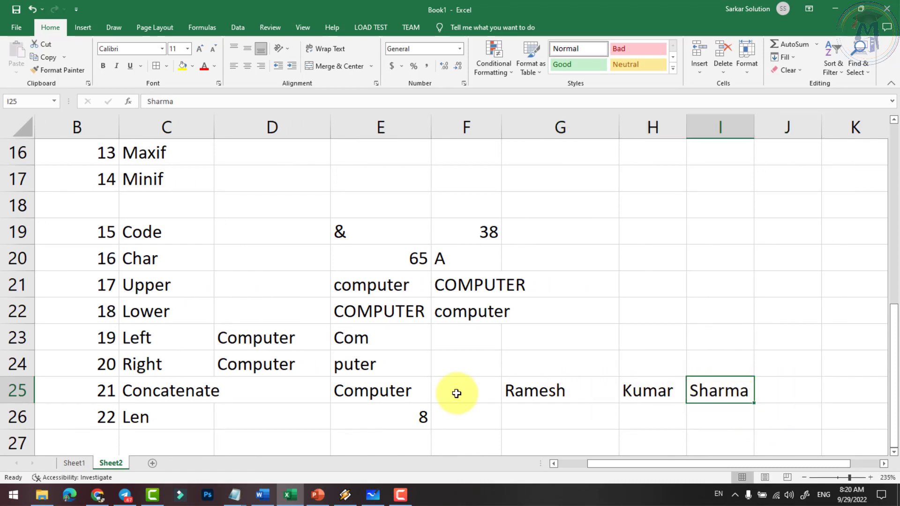
click(165, 395)
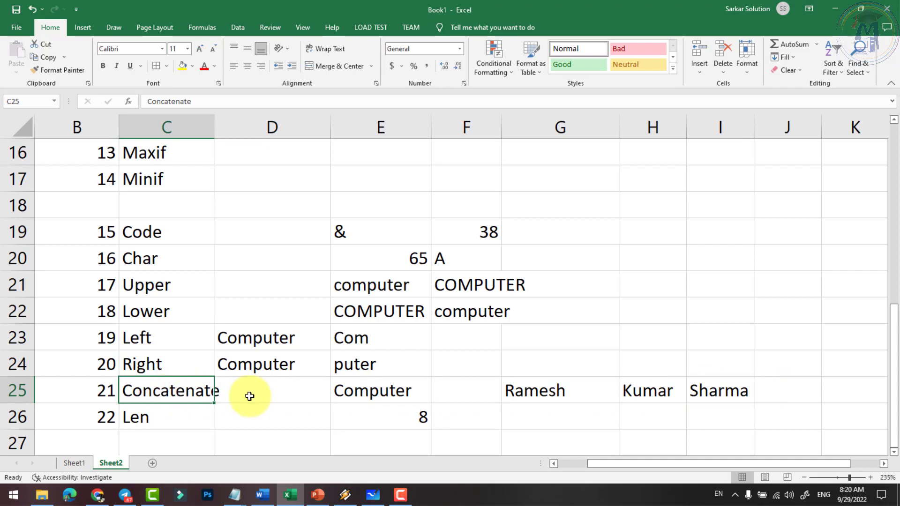
click(791, 390)
text(=)
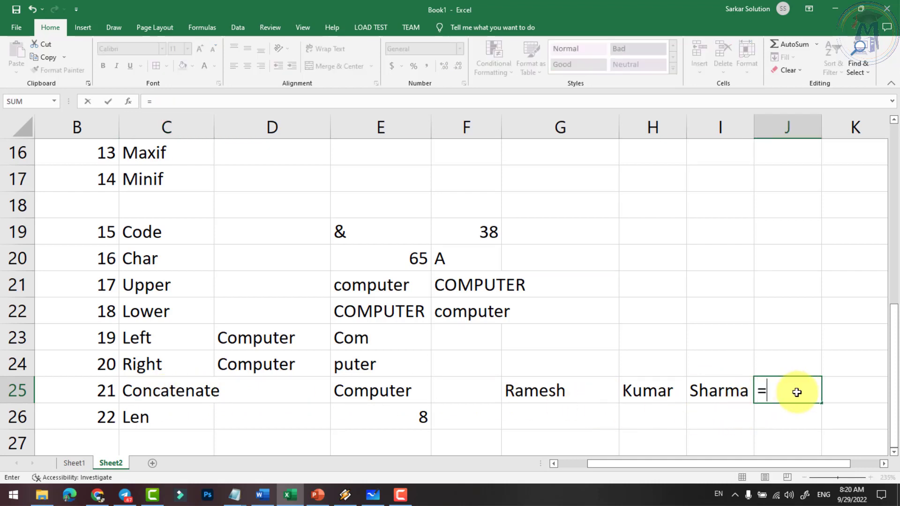
text(concate)
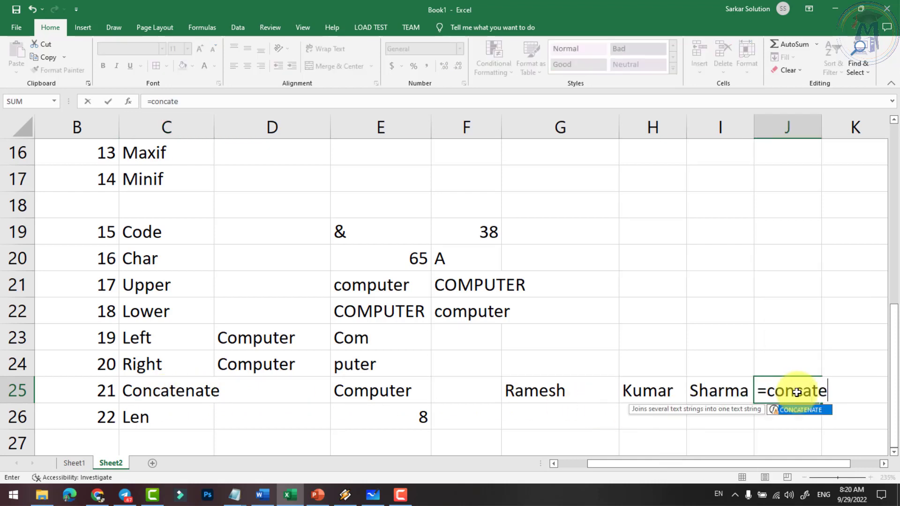
text(nate()
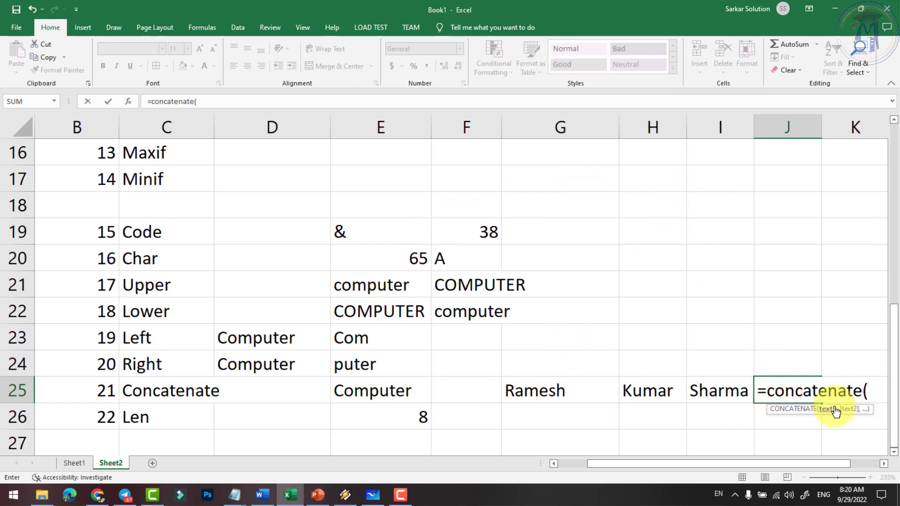
text(g25,)
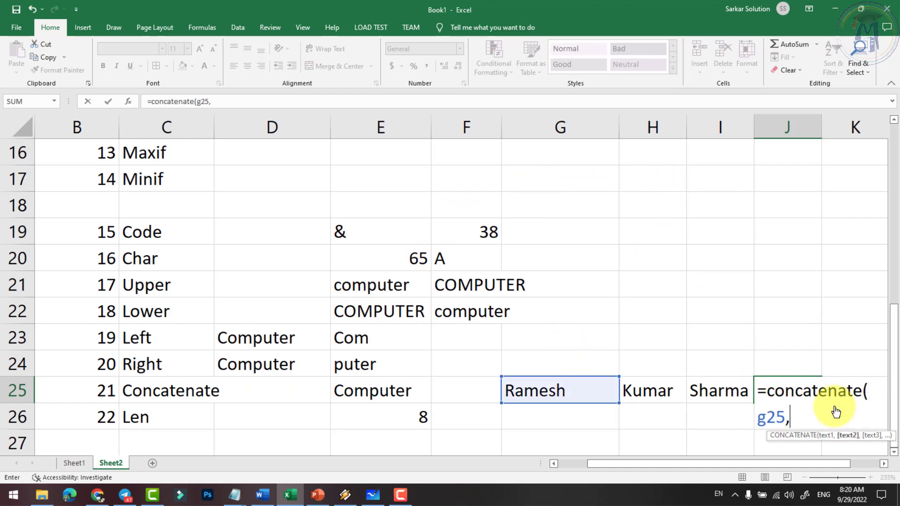
text(h25,)
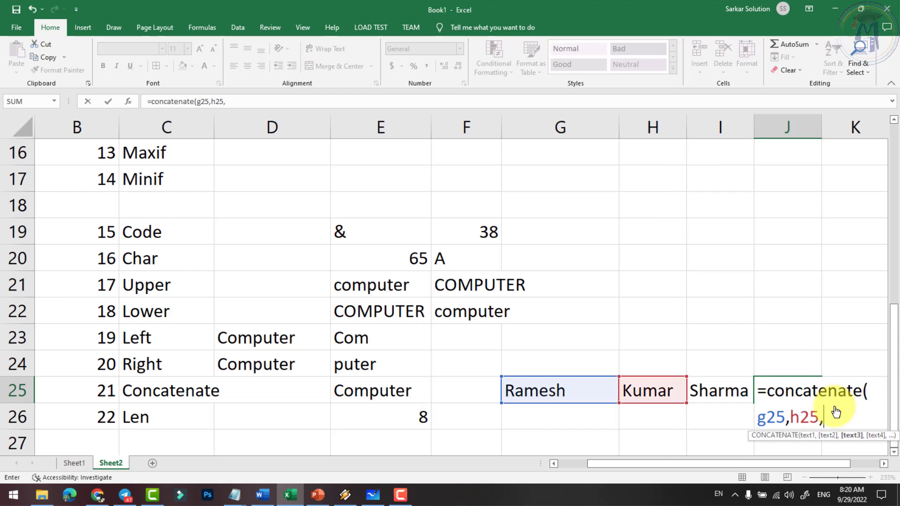
text(i25)
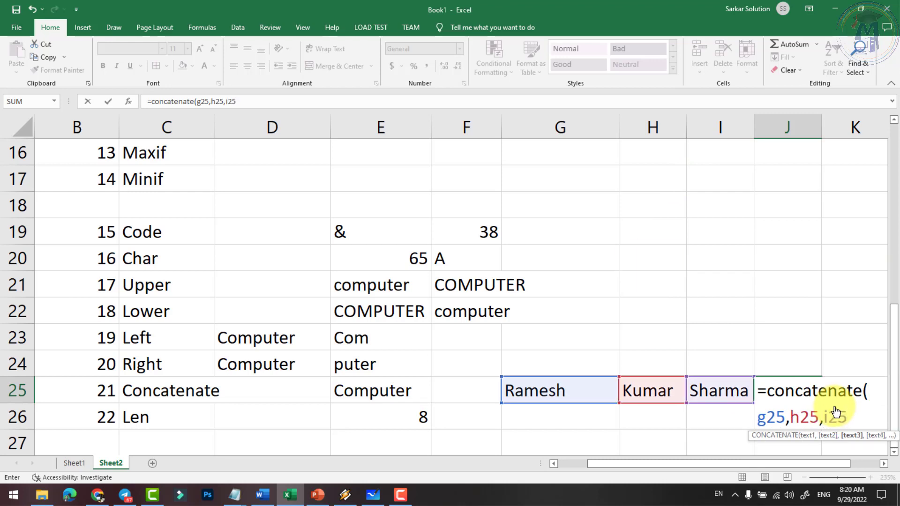
key(Return)
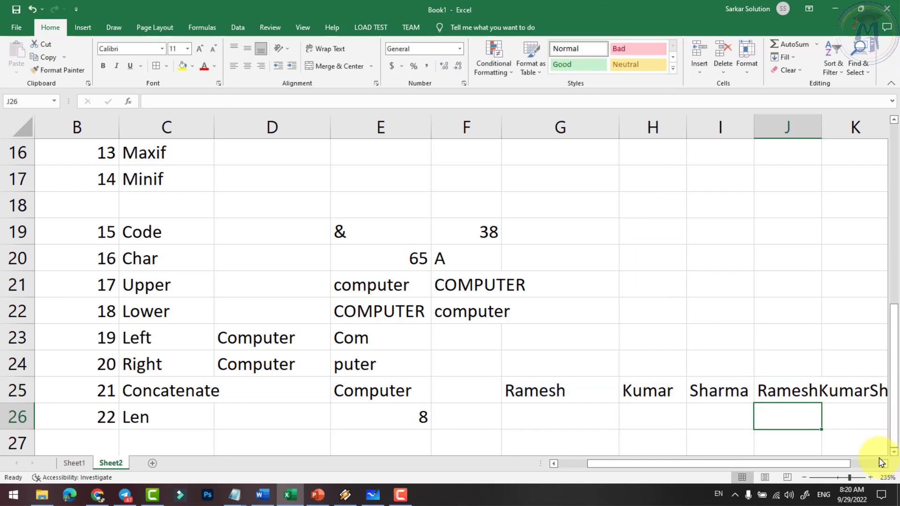
Widen column J so the full joined name fits.
click(883, 463)
click(882, 463)
click(883, 463)
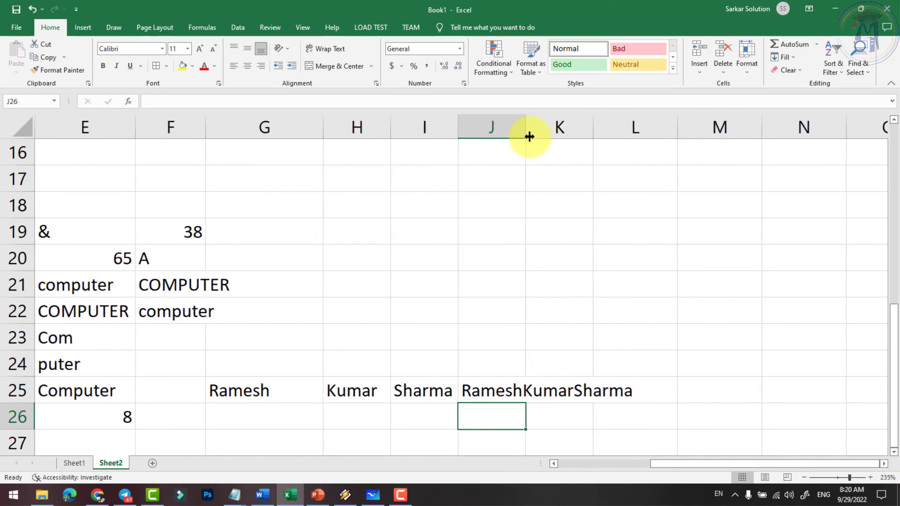
drag(526, 136, 638, 140)
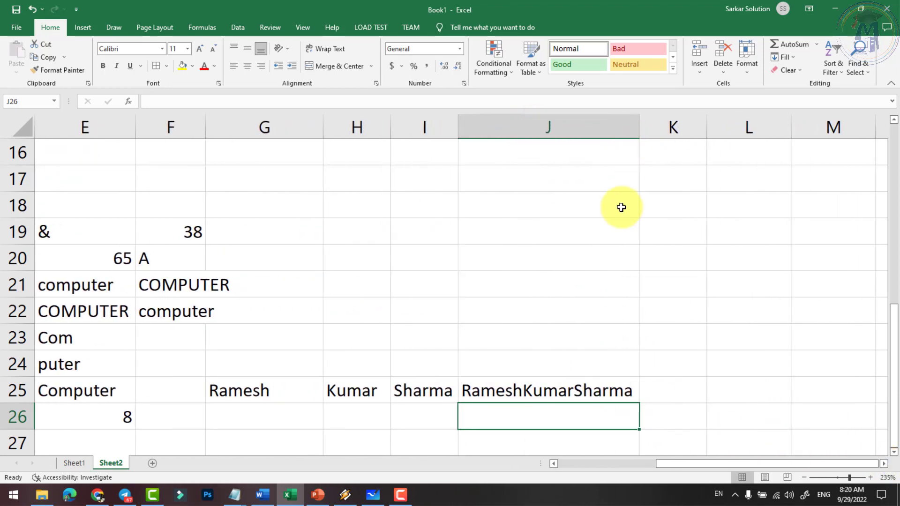
Add " " separators between G25, H25 and I25 in J25's CONCATENATE formula, then widen column J.
click(556, 380)
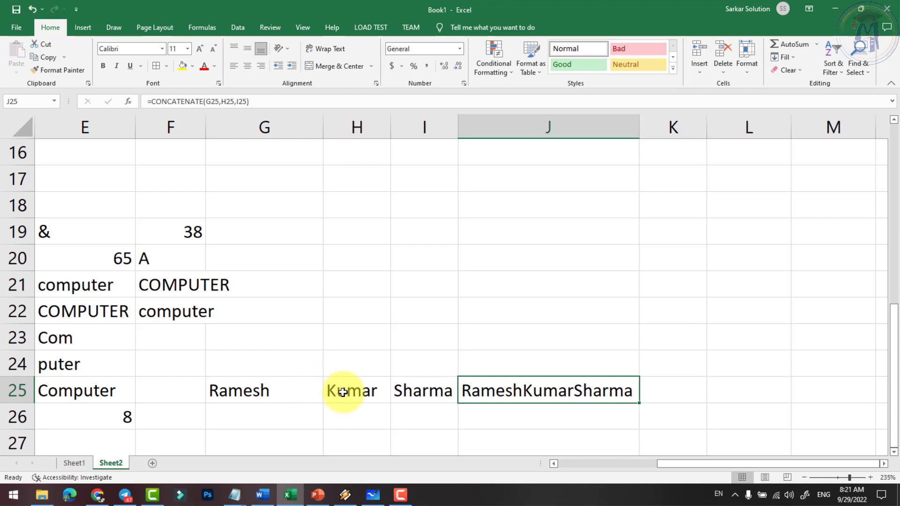
double_click(513, 391)
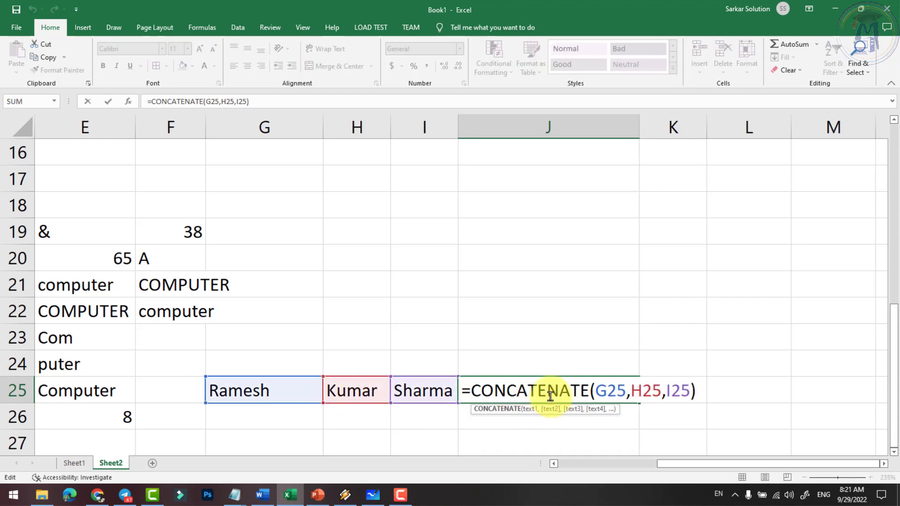
click(631, 395)
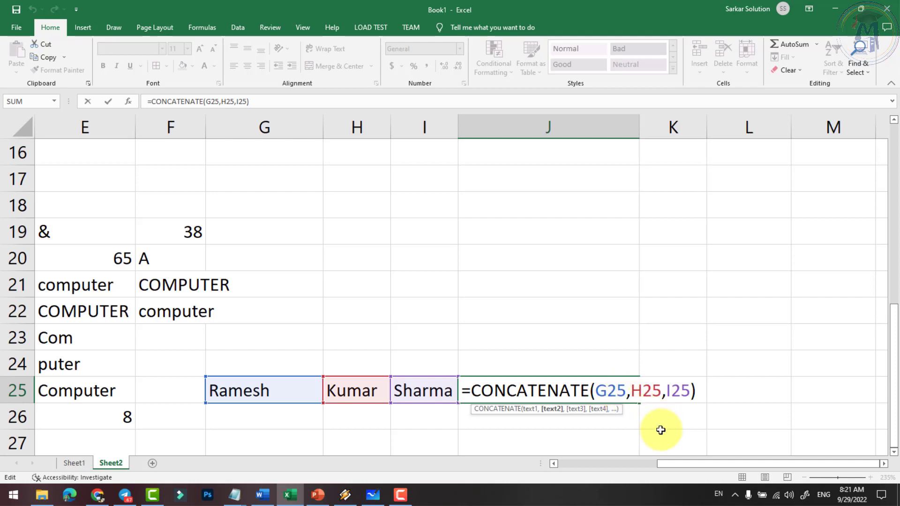
text(")
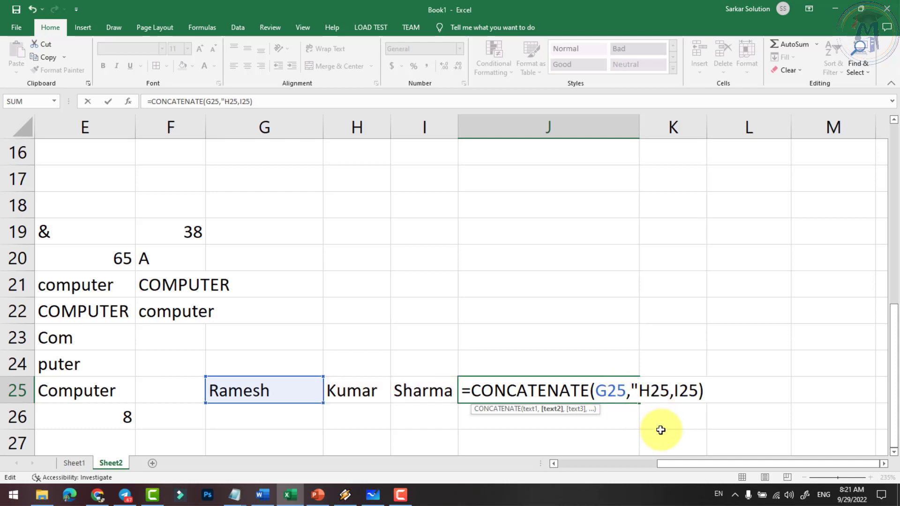
text( ")
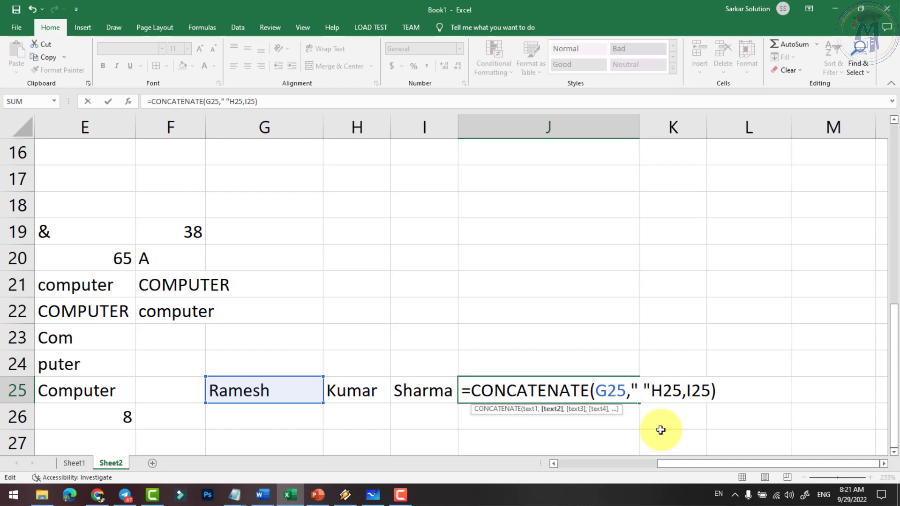
text(,)
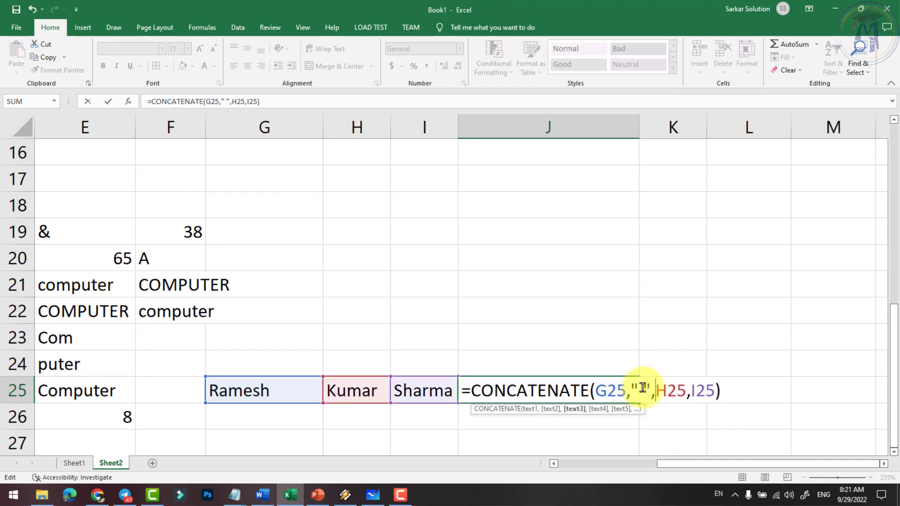
click(691, 391)
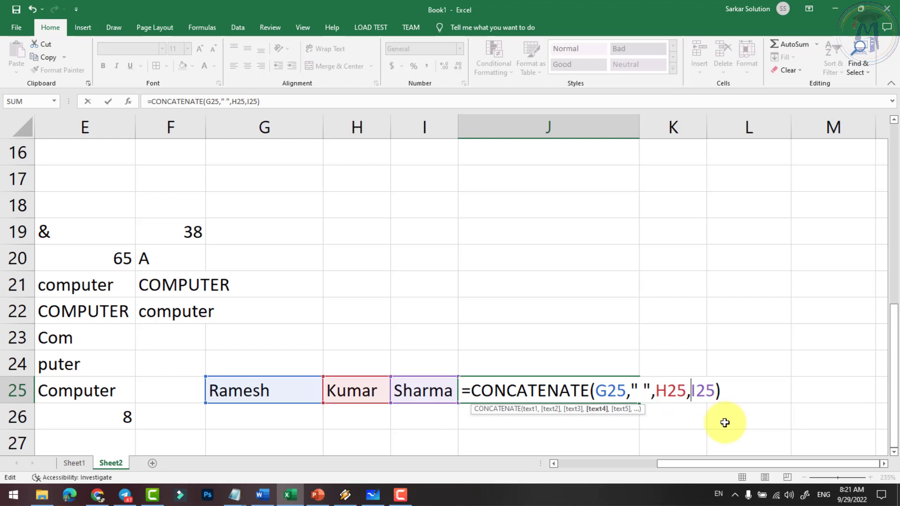
text(")
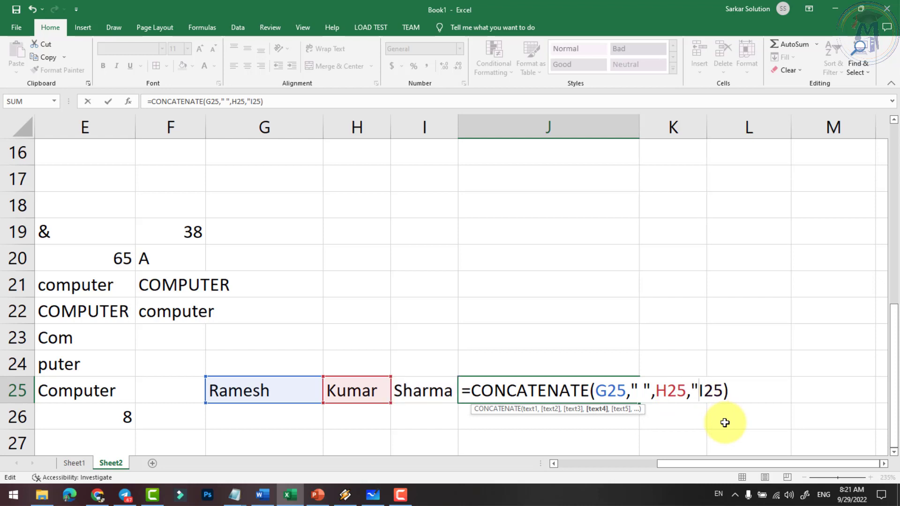
key(BackSpace)
text(")
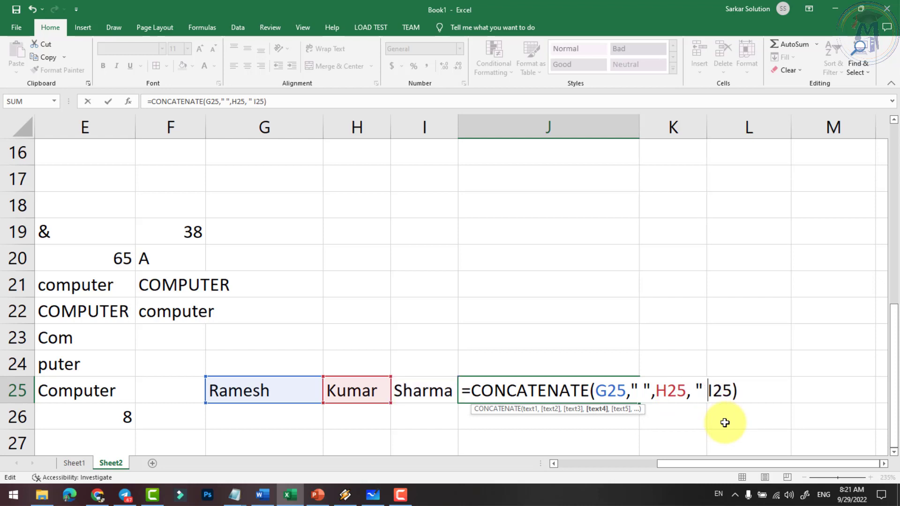
text( ",)
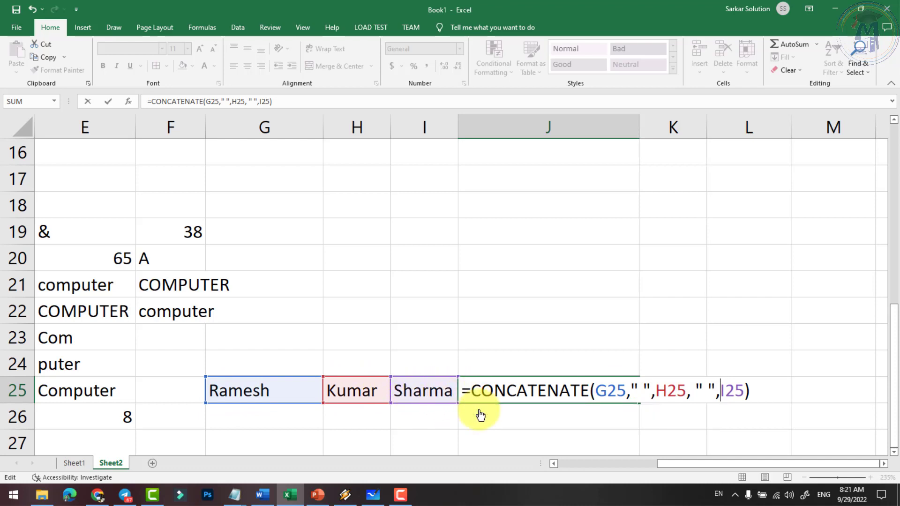
key(Return)
click(488, 388)
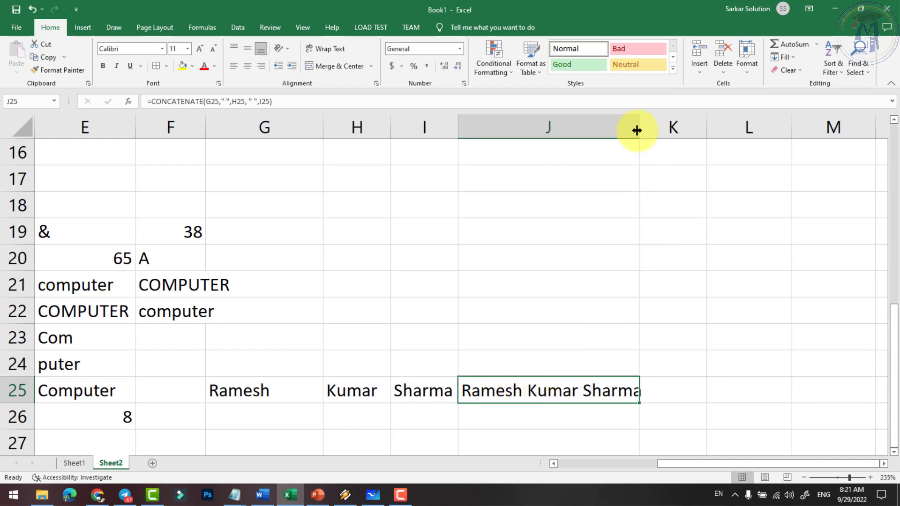
drag(639, 128, 655, 127)
Start the Date section with 'Date' in A28 and numbering from 23 in column B.
click(636, 463)
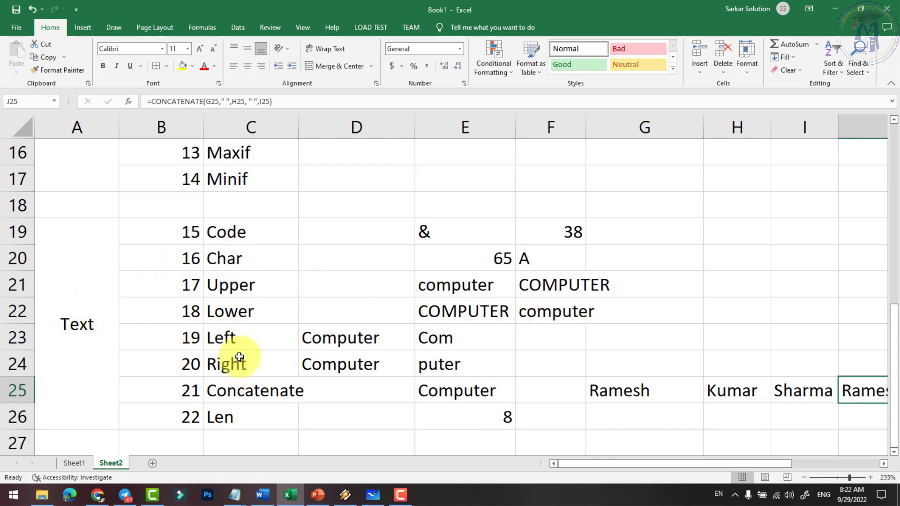
scroll(236, 355, down, 1)
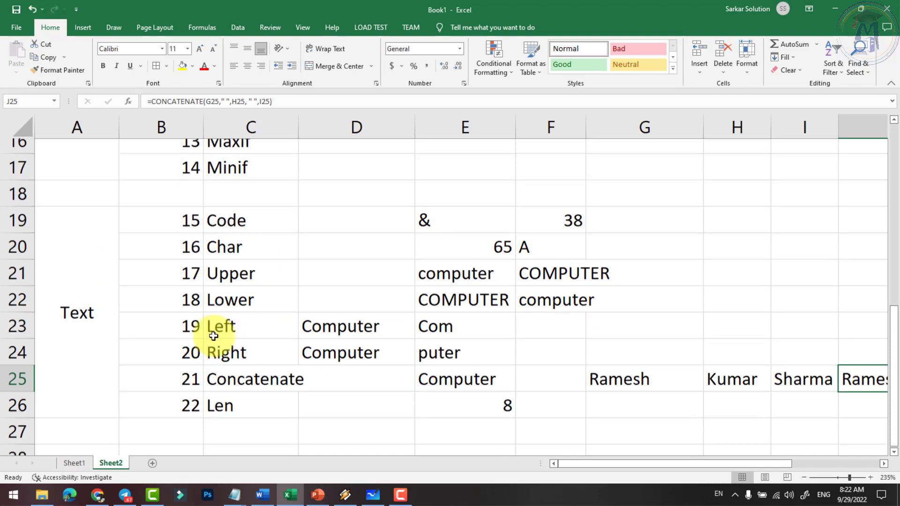
scroll(178, 337, down, 3)
scroll(195, 338, up, 1)
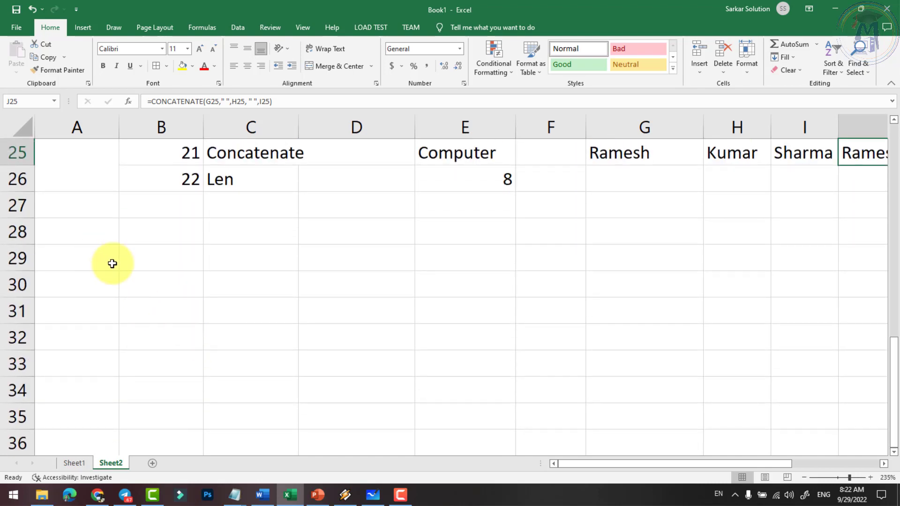
click(85, 231)
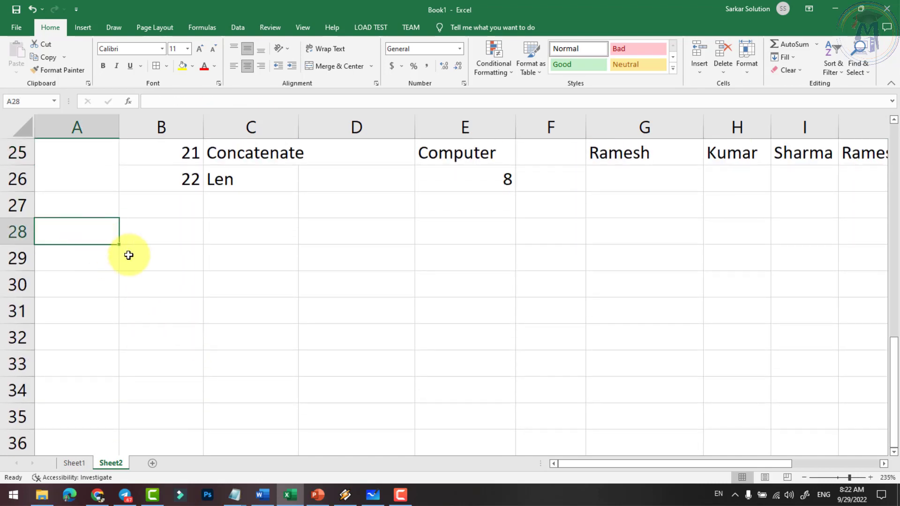
text(Date)
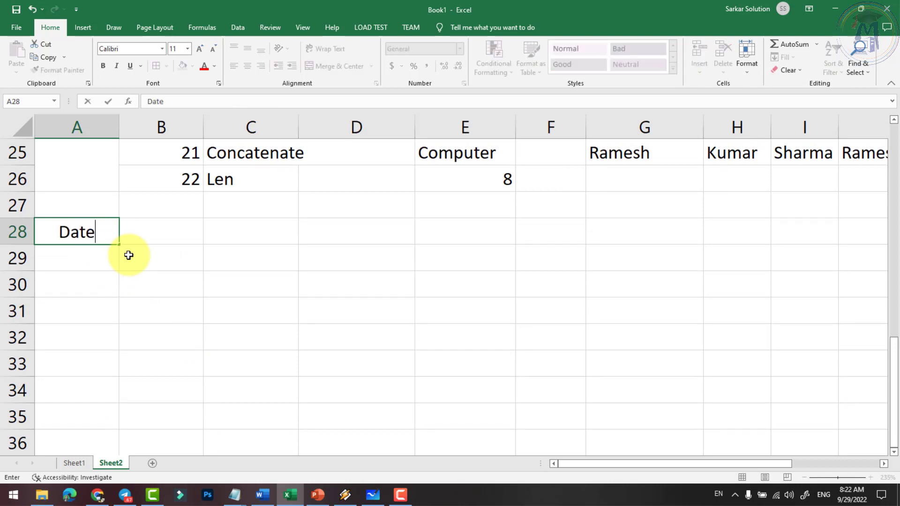
key(Tab)
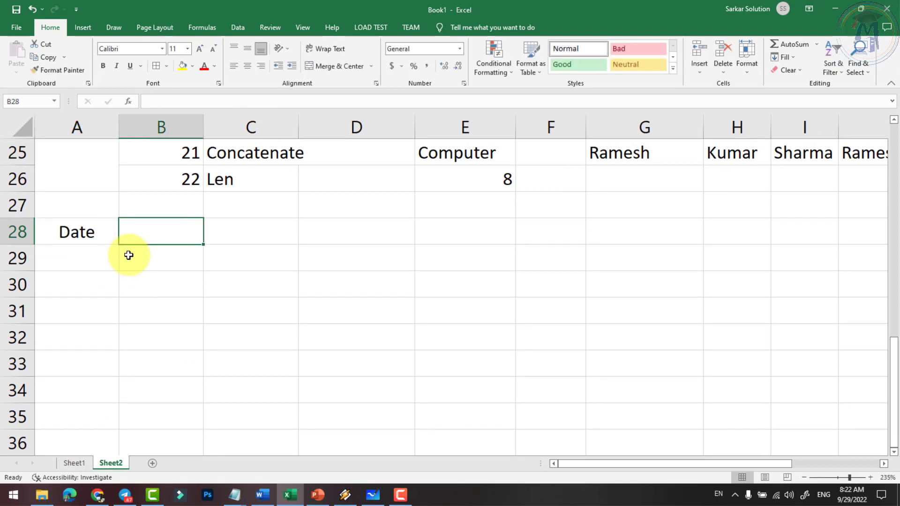
text(23)
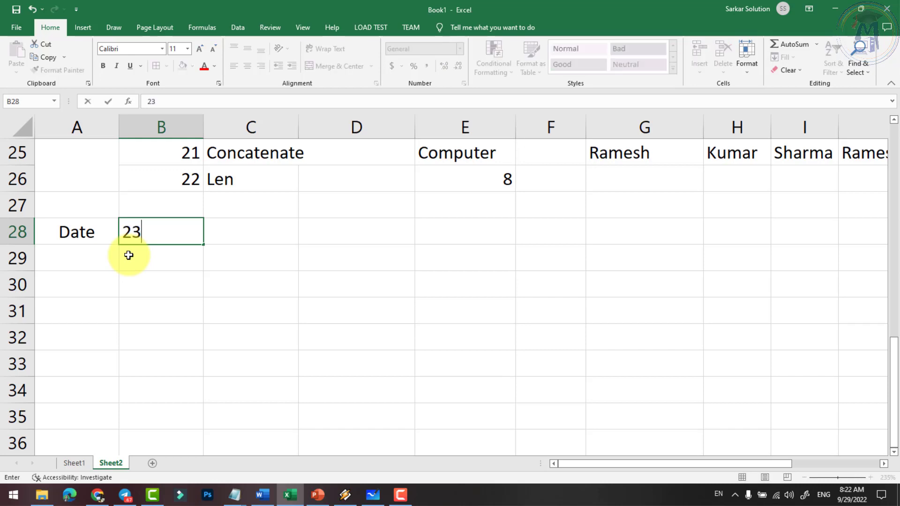
key(Return)
text(24)
key(Escape)
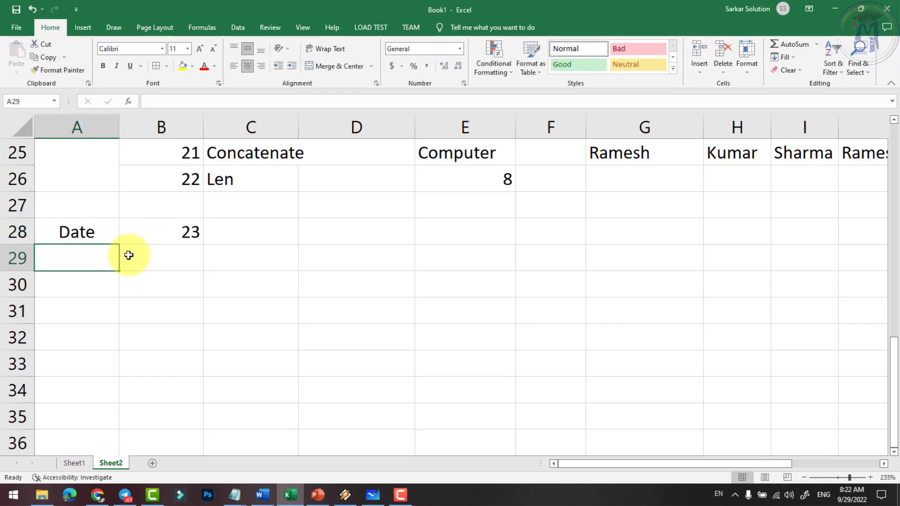
click(129, 255)
text(24)
key(Return)
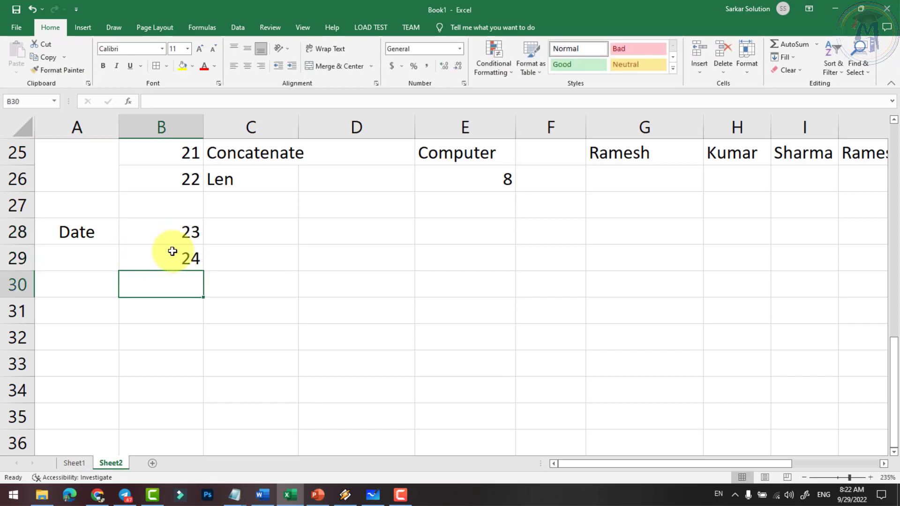
drag(174, 231, 203, 368)
List Now, Today, Day, Month, Year and Date in C28:C33.
click(262, 221)
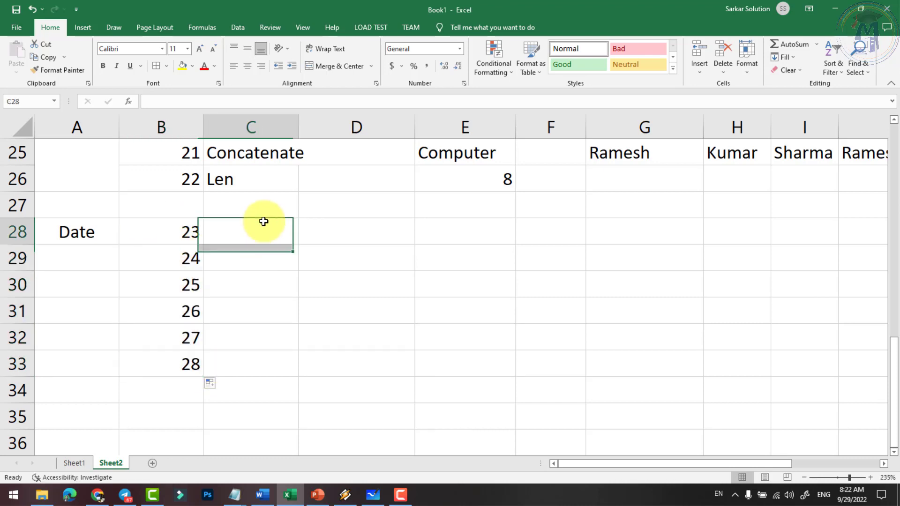
text(Now)
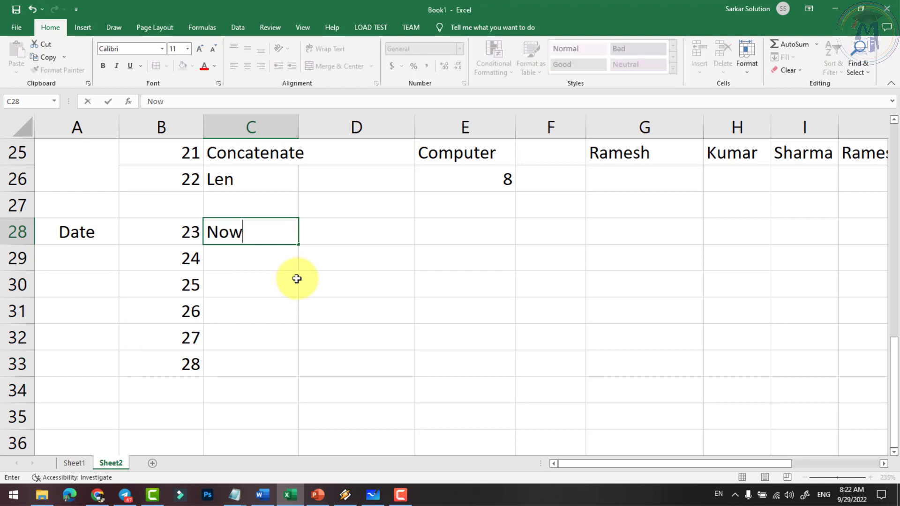
key(Return)
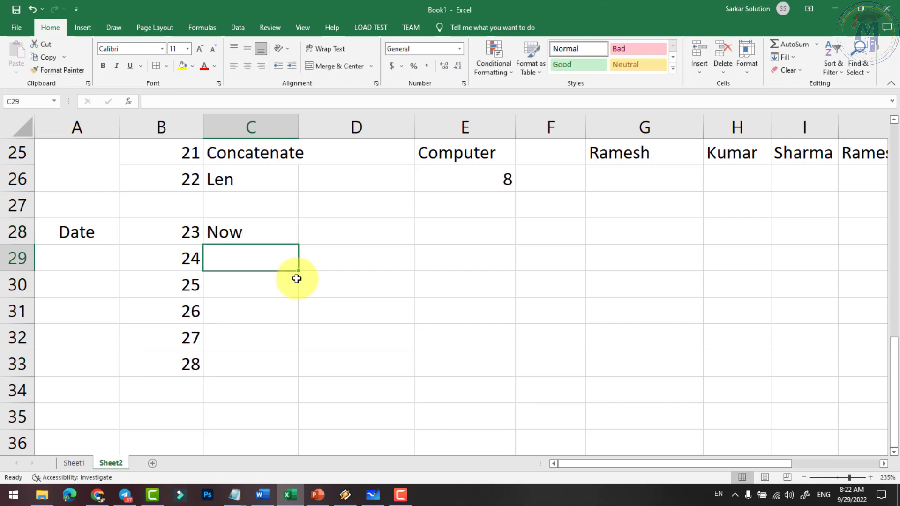
text(Today)
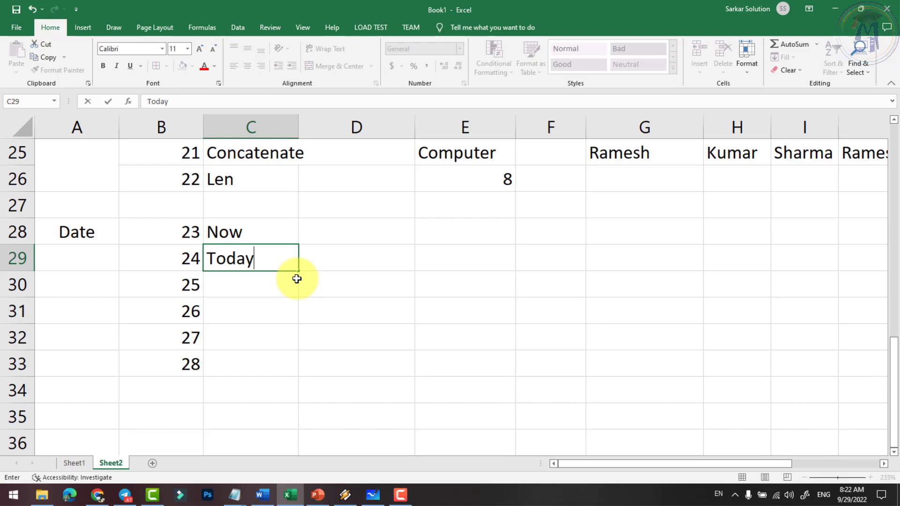
key(Return)
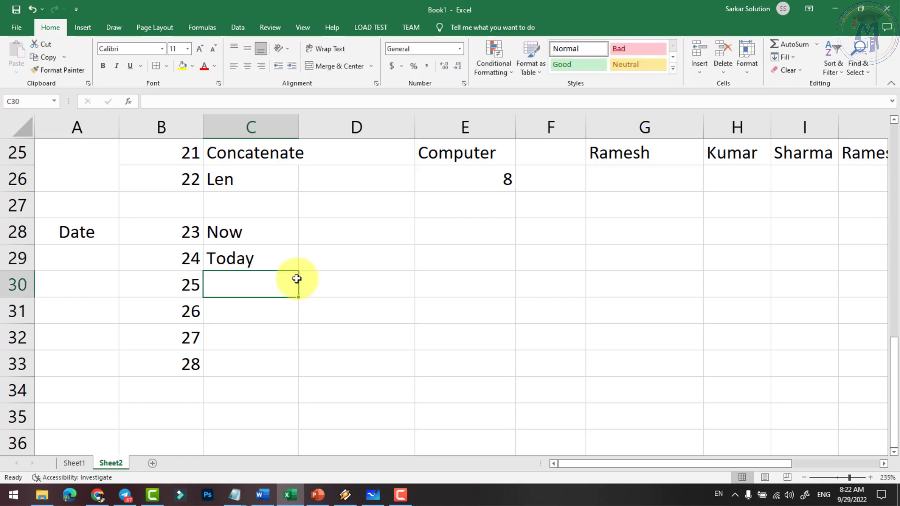
text(Day)
key(Return)
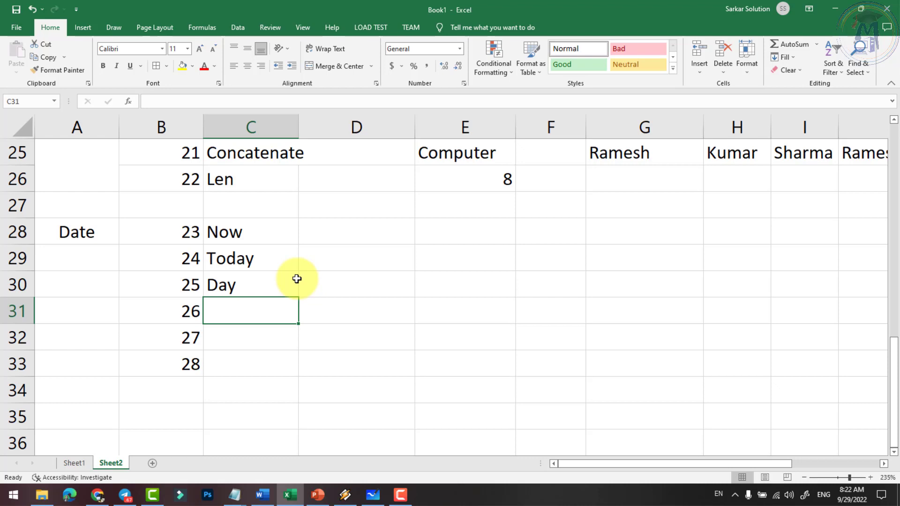
text(Month)
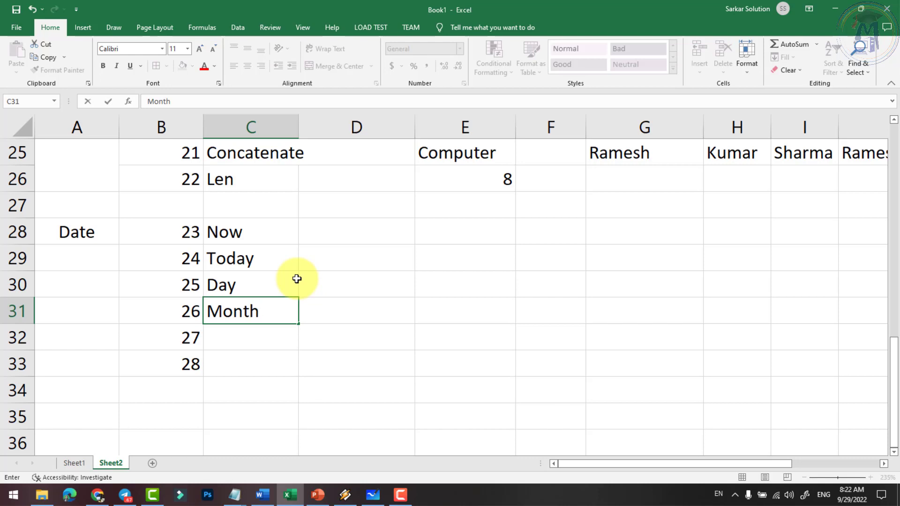
key(Return)
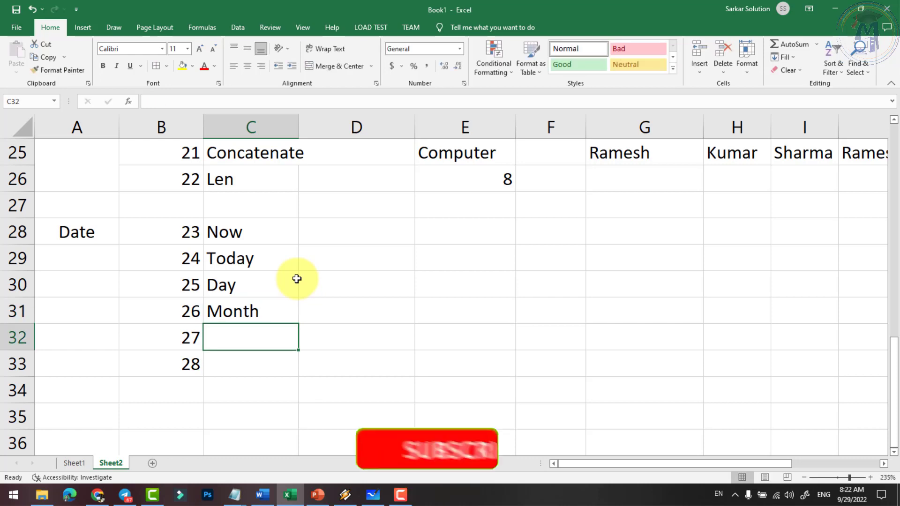
text(Year)
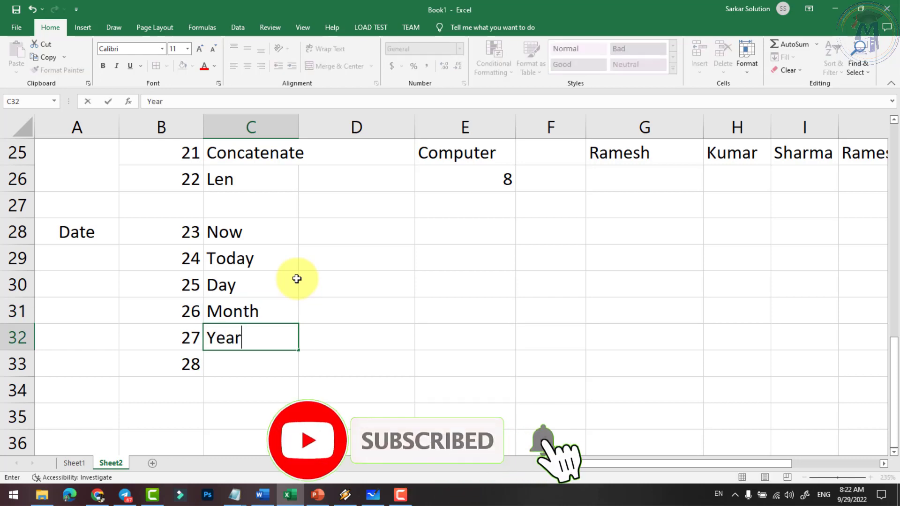
key(Return)
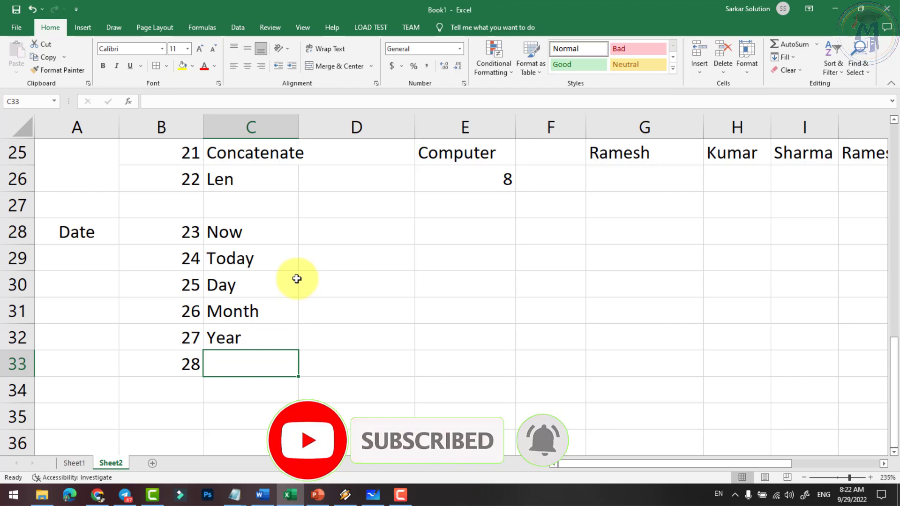
text(Date)
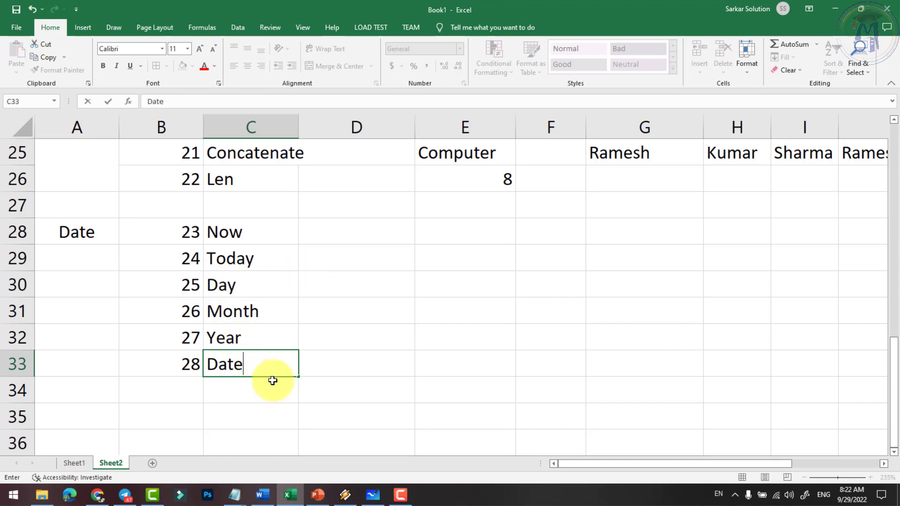
key(Tab)
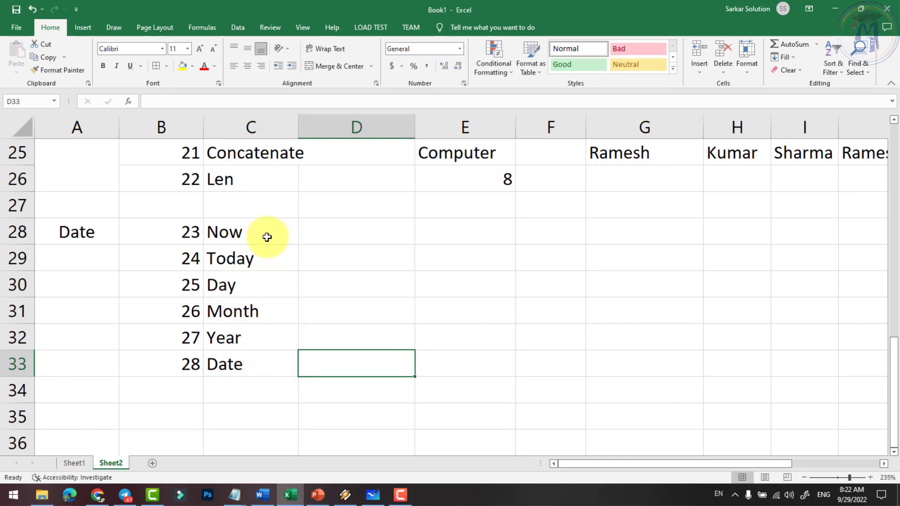
click(350, 233)
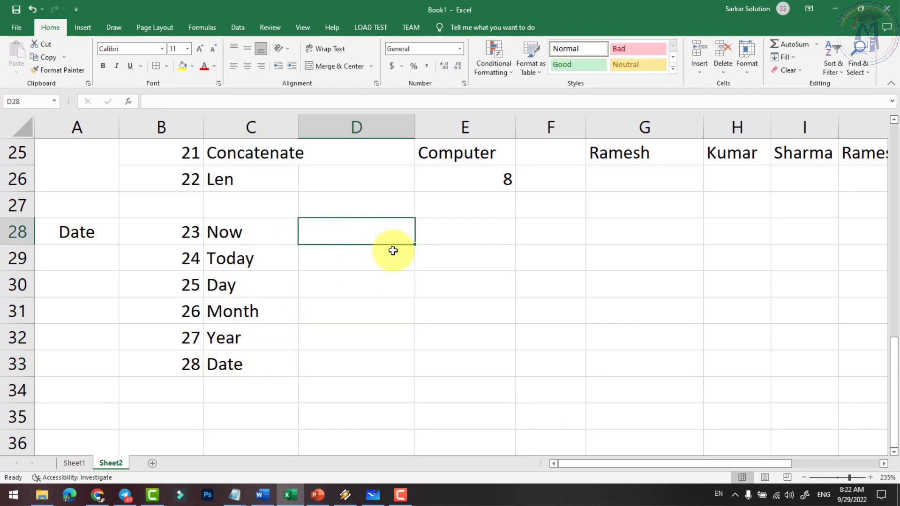
Enter =NOW() in E28 to show 9/29/2022 8:23, then begin =today() in E29.
key(Right)
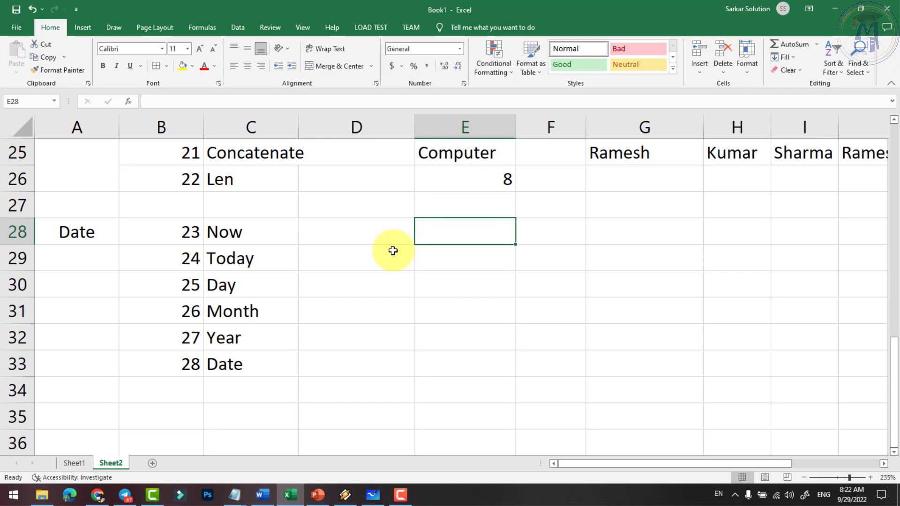
key(Left)
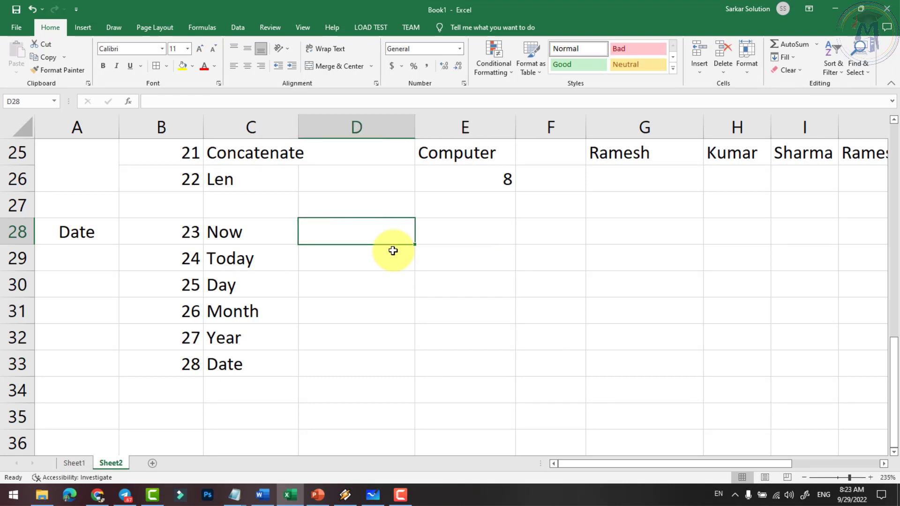
key(Right)
text(=)
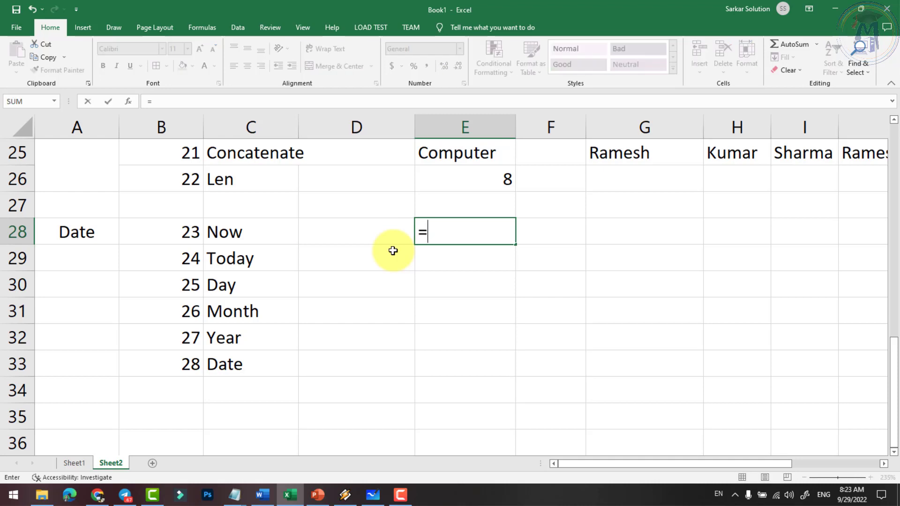
text(now()
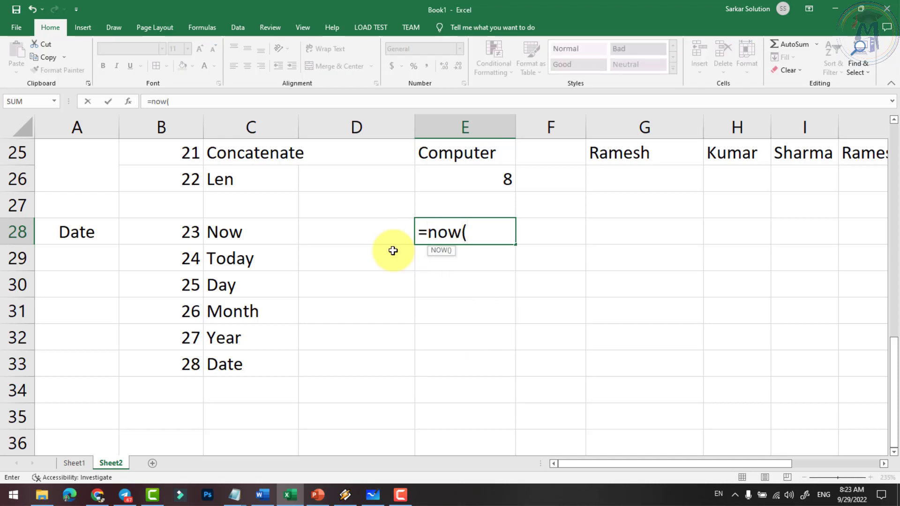
text())
key(BackSpace)
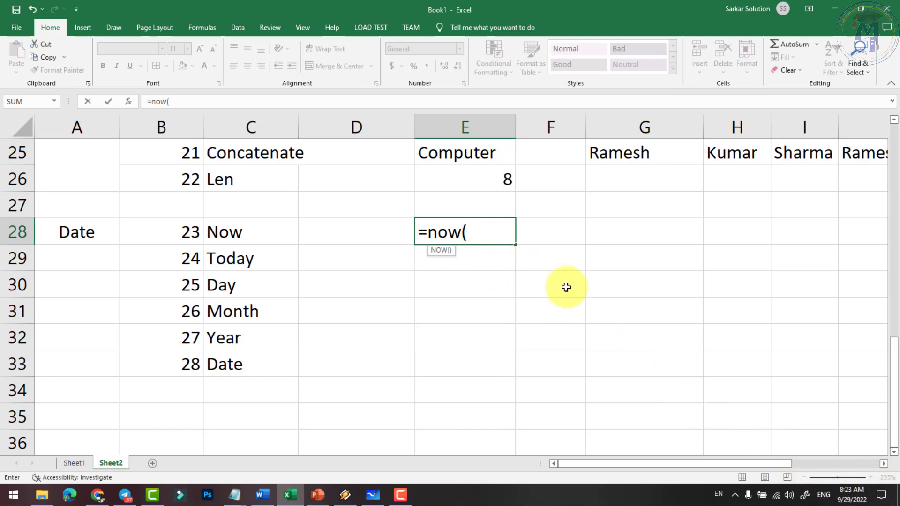
text())
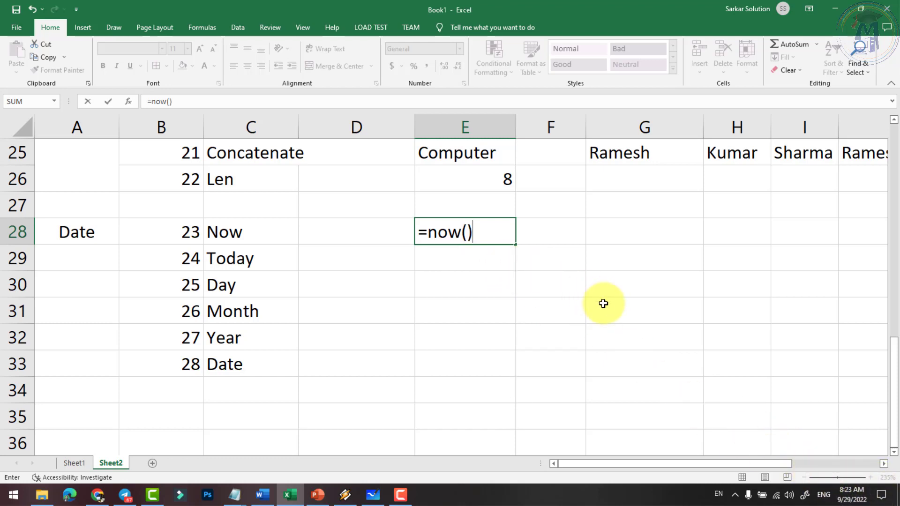
key(Return)
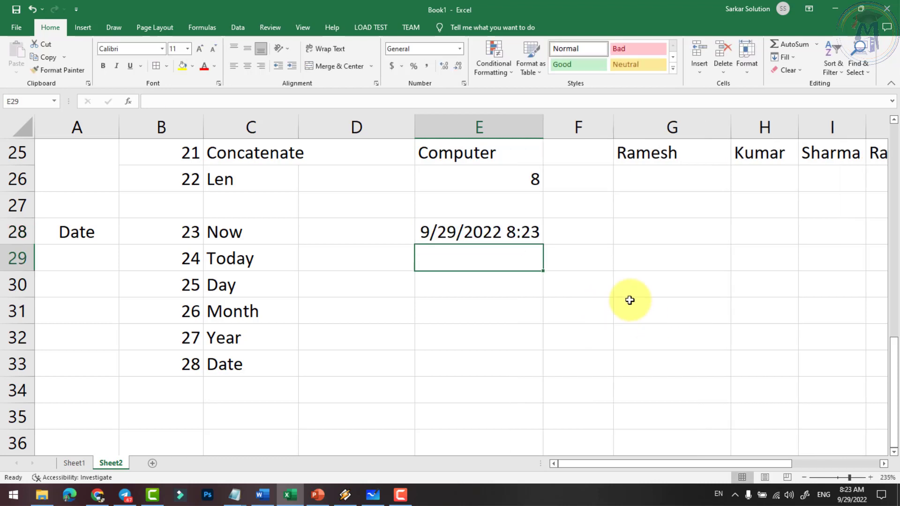
click(515, 233)
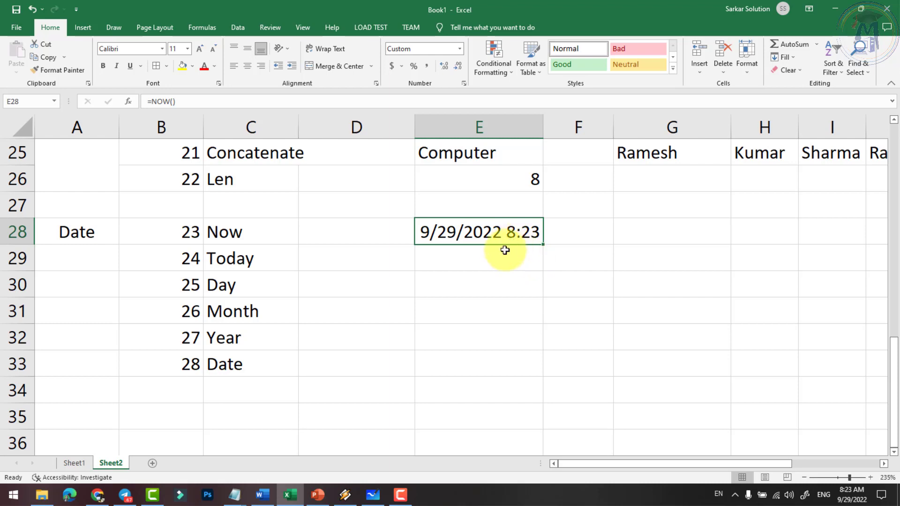
click(458, 257)
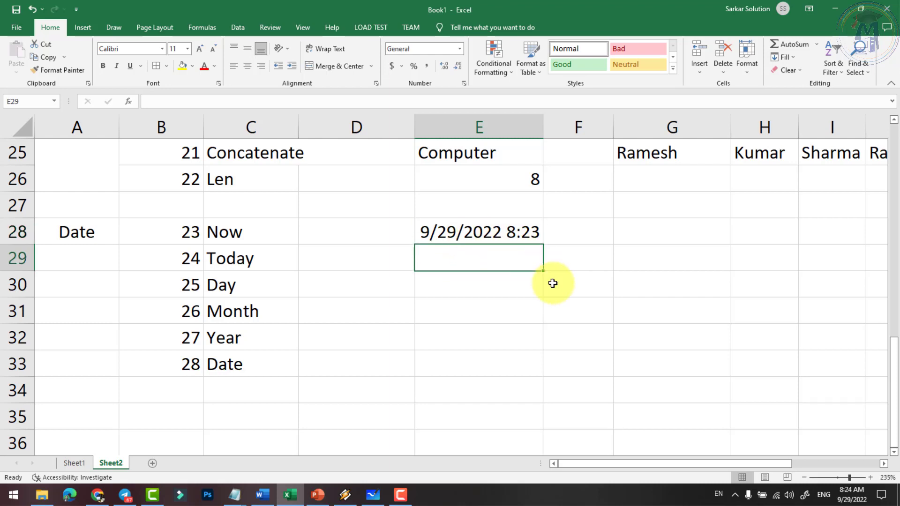
text(=today)
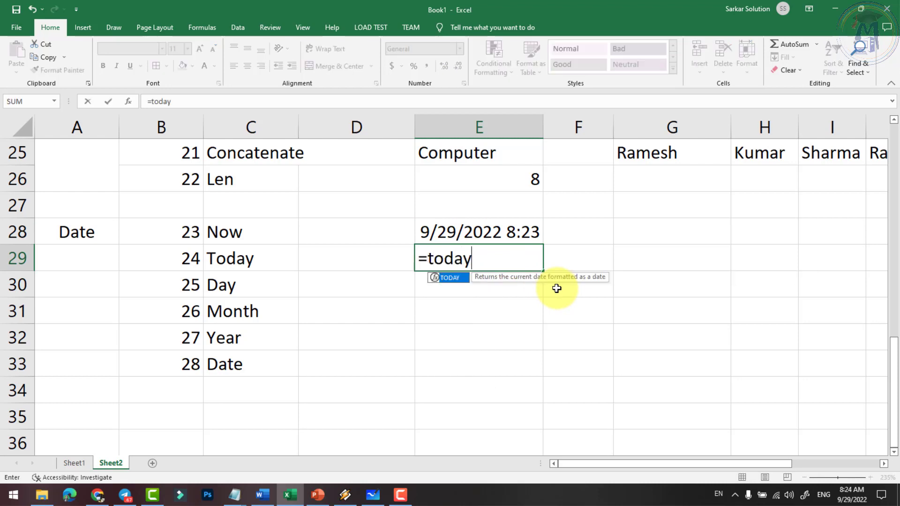
text(())
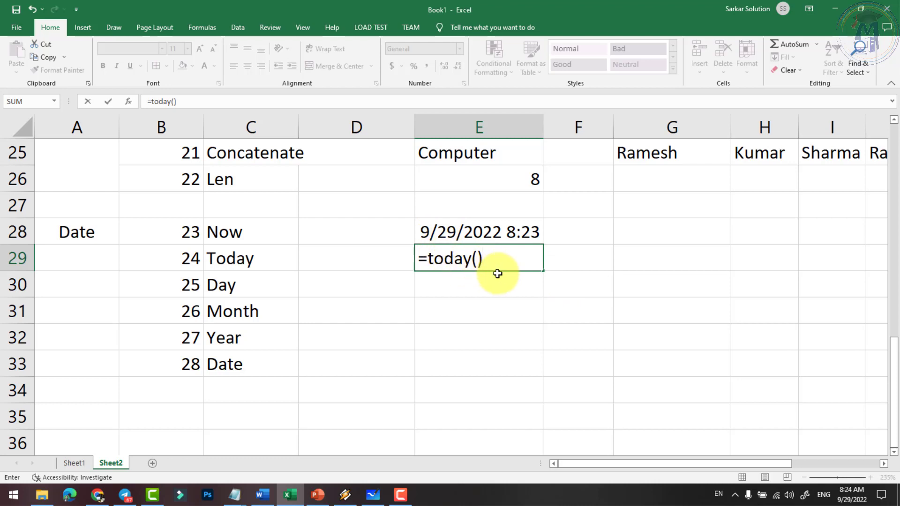
Commit =TODAY() in E29, showing 9/29/2022, and compare it with the NOW formula in E28.
key(Return)
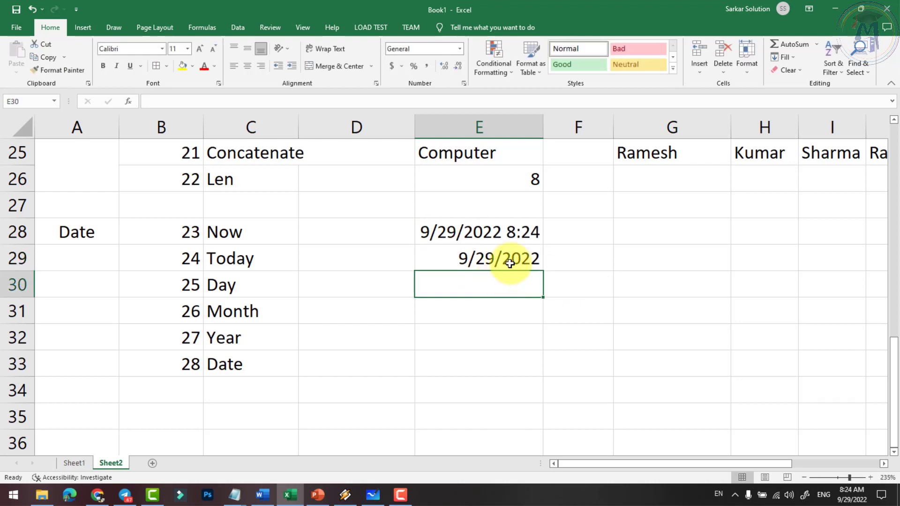
click(487, 261)
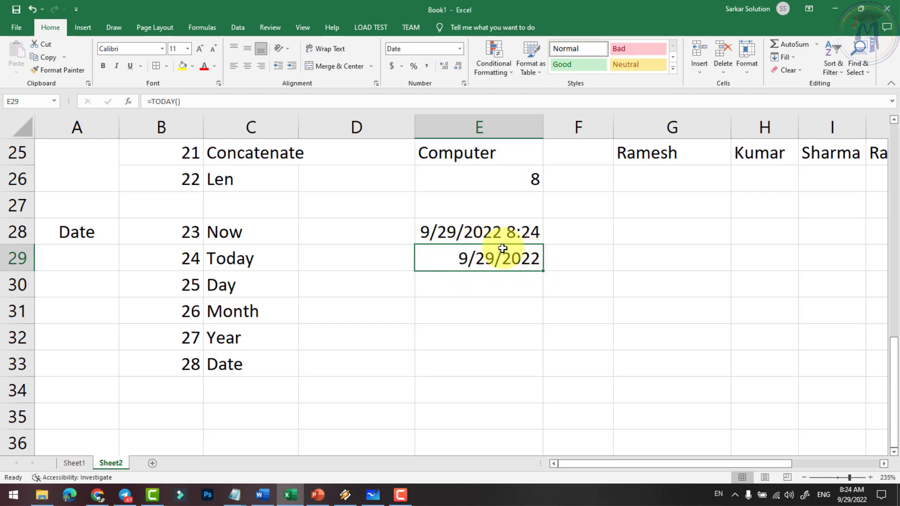
click(418, 226)
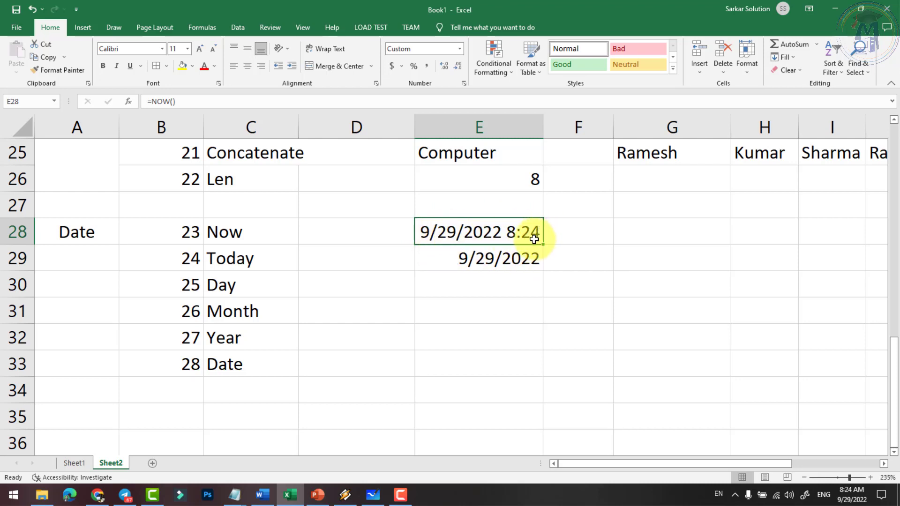
click(510, 266)
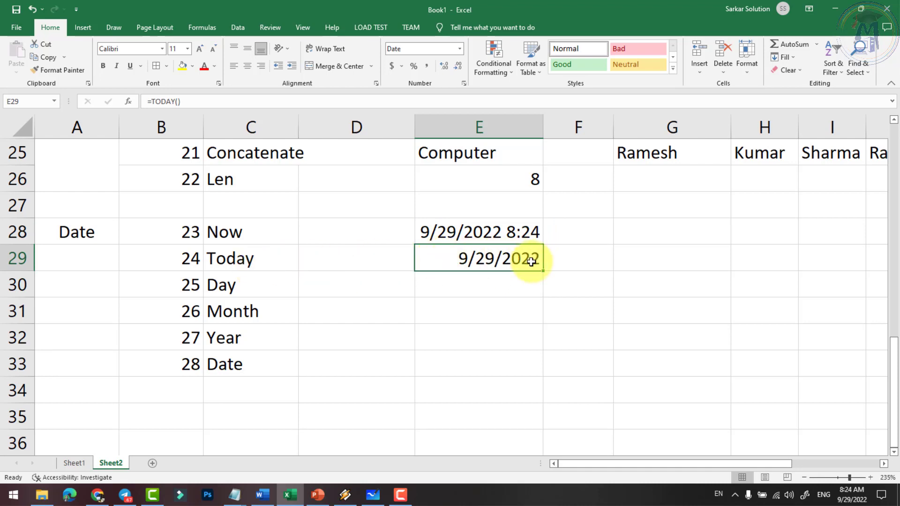
click(462, 287)
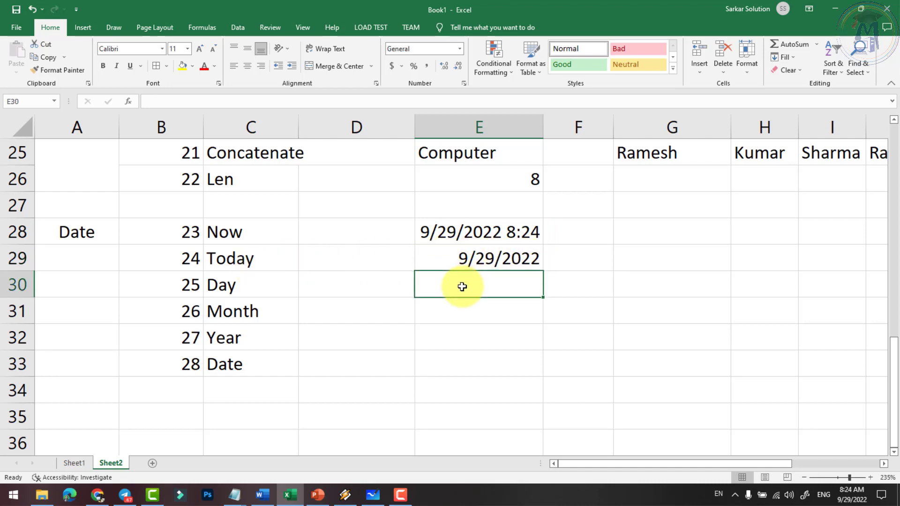
Enter =DAY(E29) in E30 to return the day 29.
text(=)
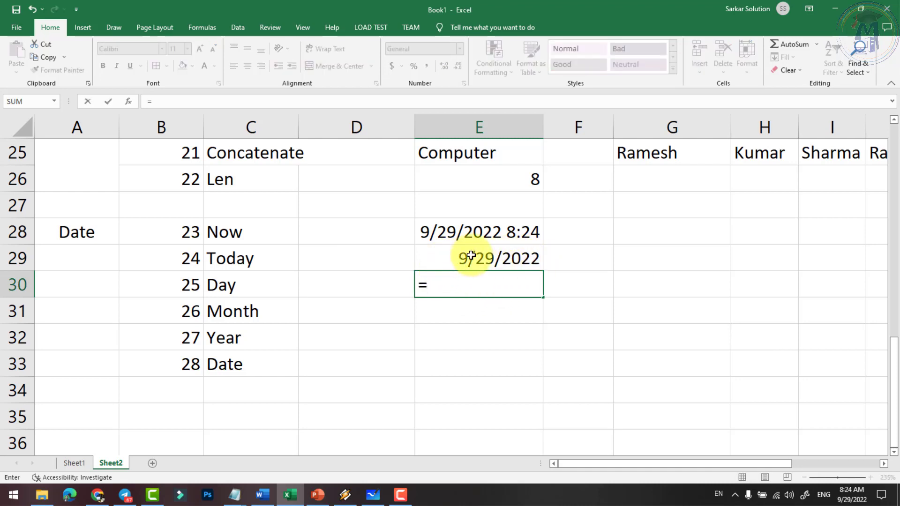
text(day)
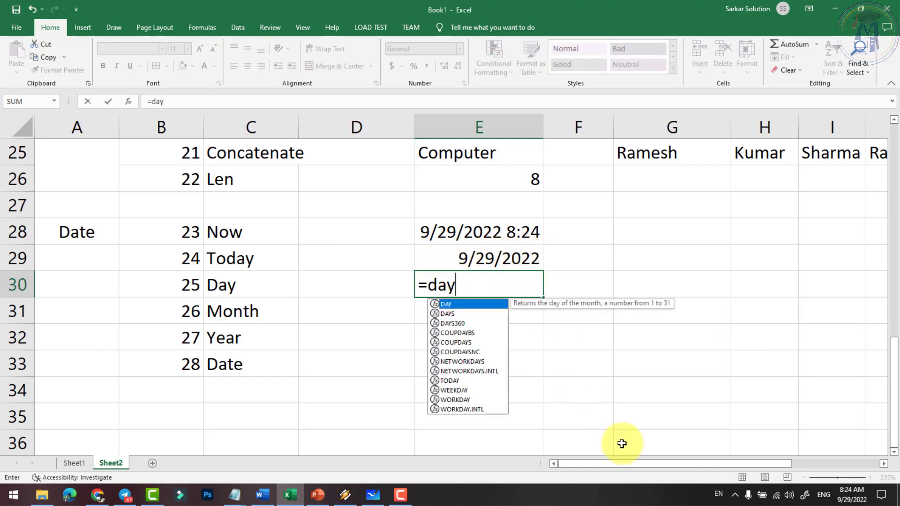
text(()
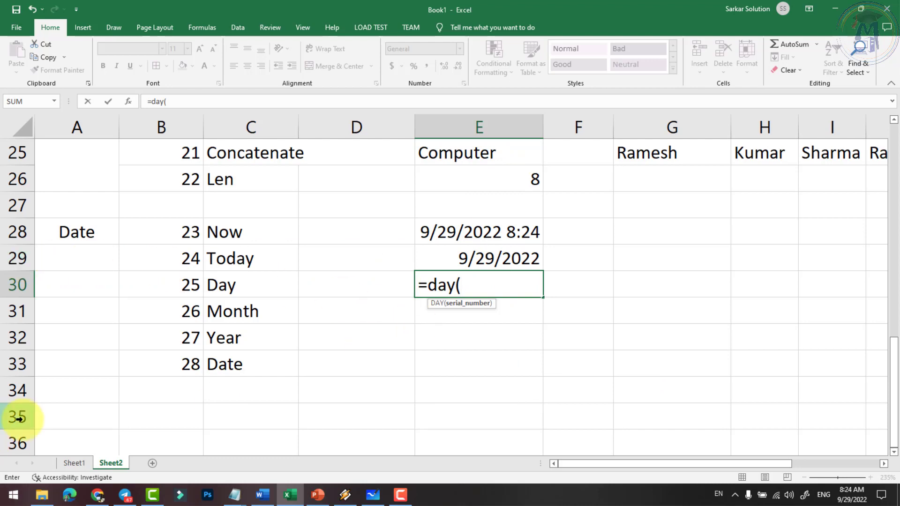
text(e29)
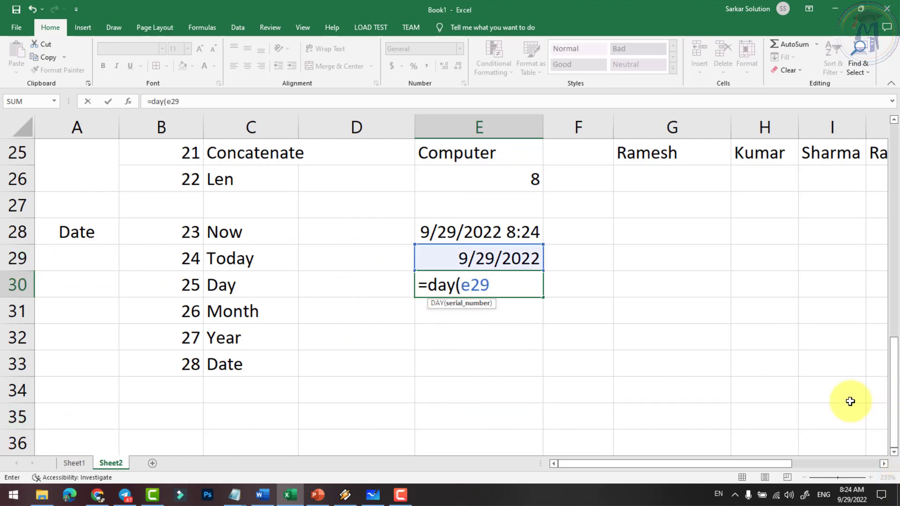
text())
key(Return)
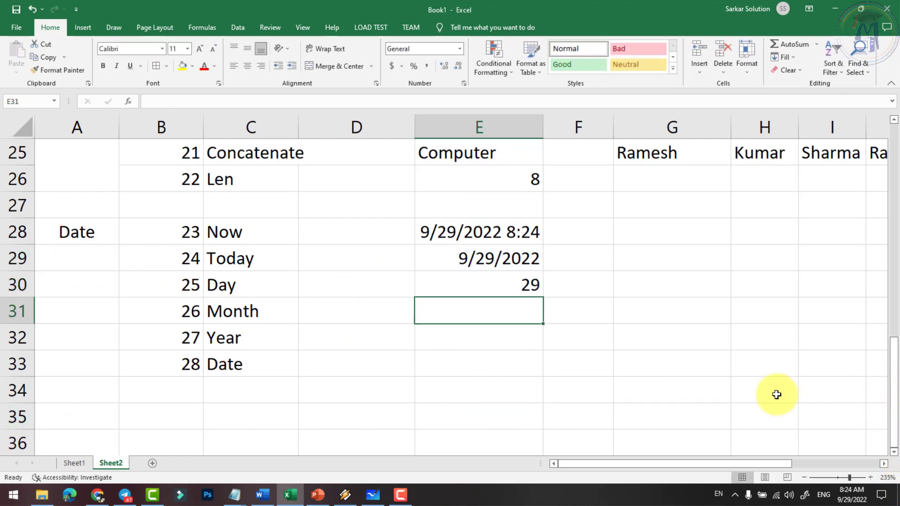
click(530, 293)
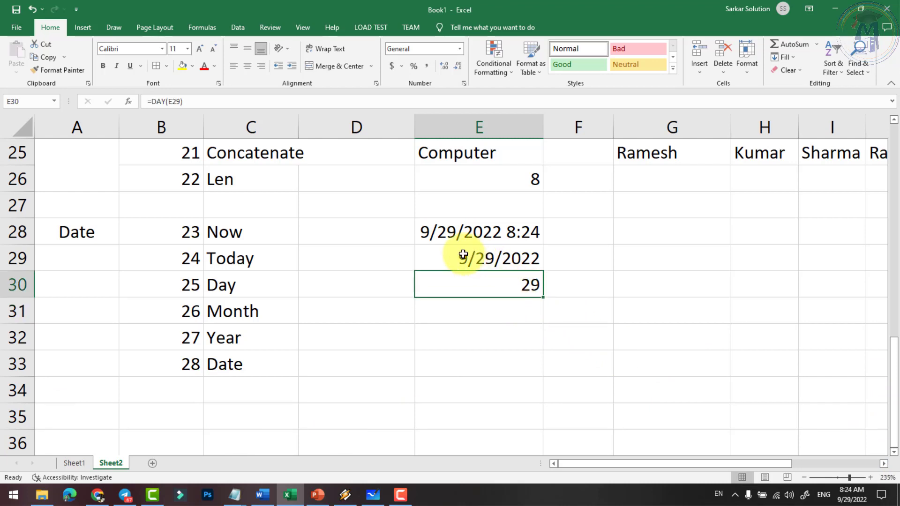
click(465, 257)
click(526, 290)
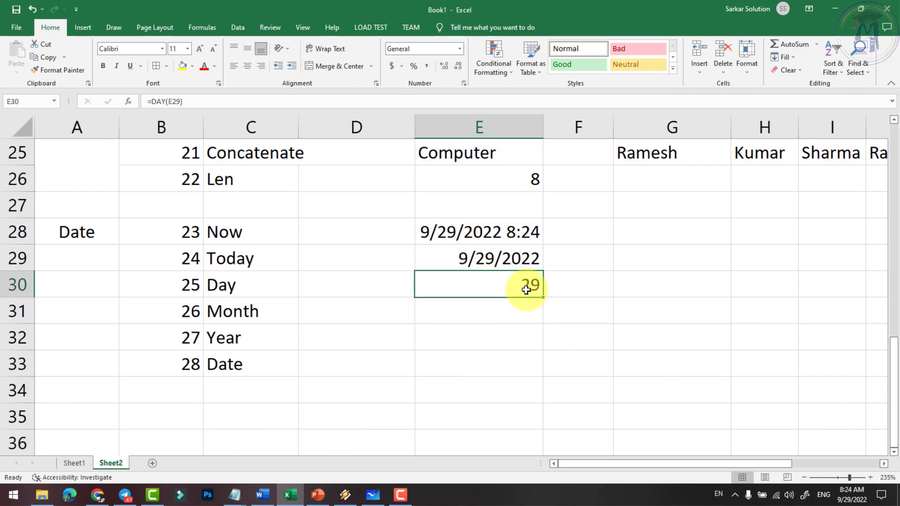
click(224, 286)
click(465, 309)
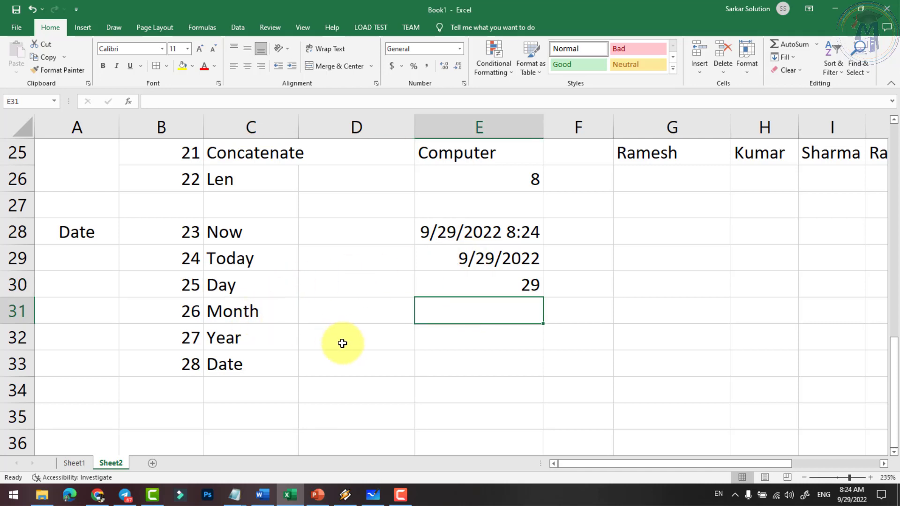
Enter =MONTH(E29) in E31 and =YEAR(E29) in E32, returning 9 and 2022.
text(=month)
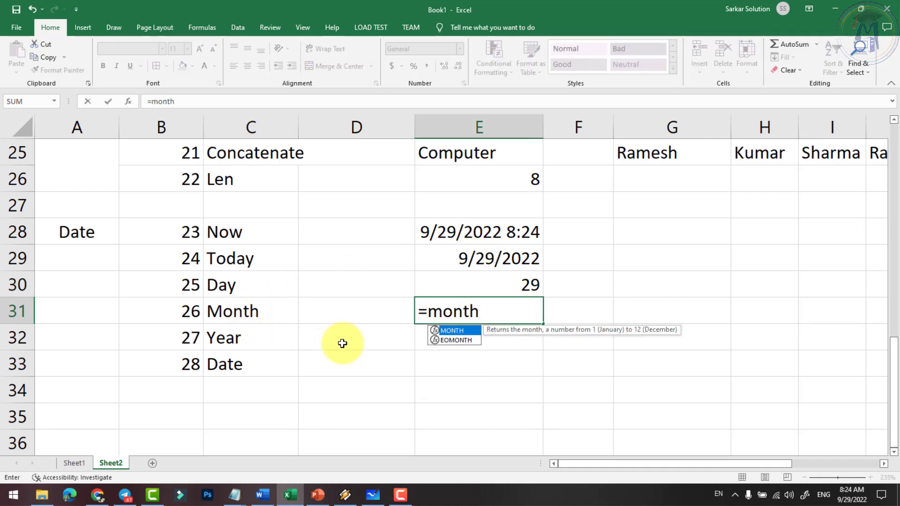
text(()
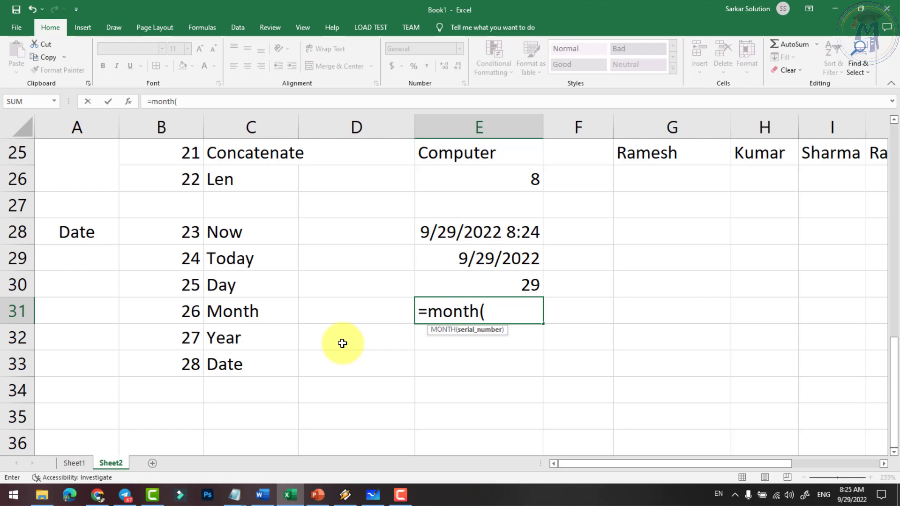
text(e29)
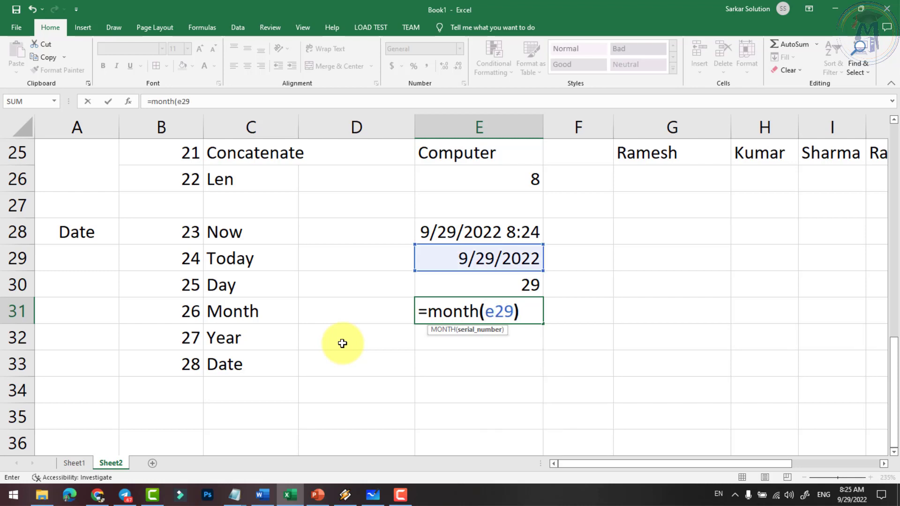
key(Return)
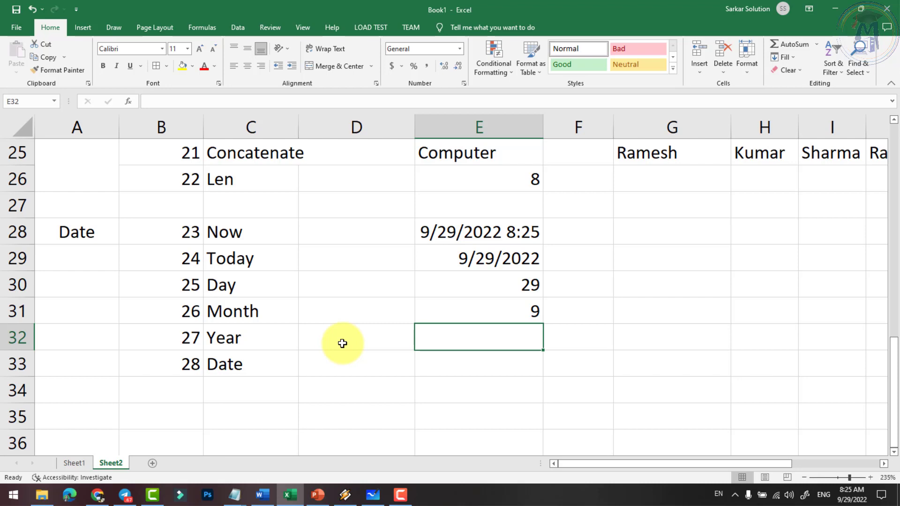
text(=year()
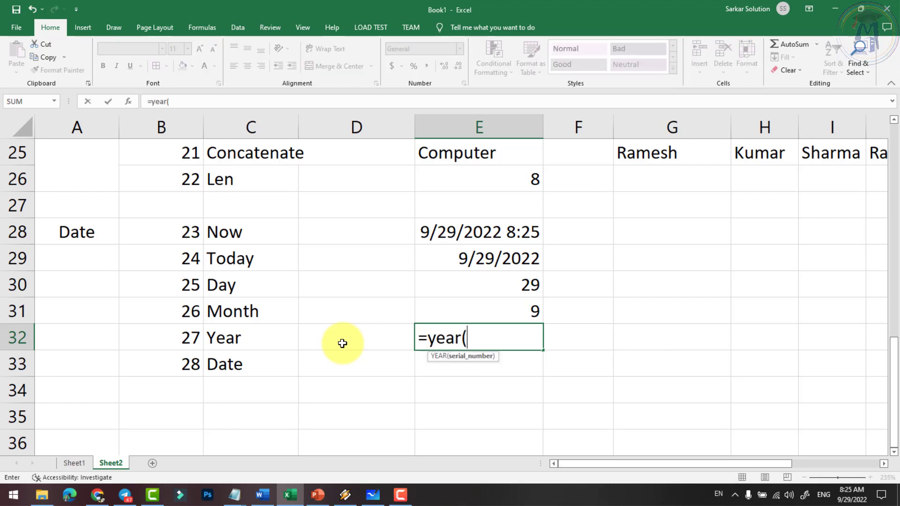
text(e29)
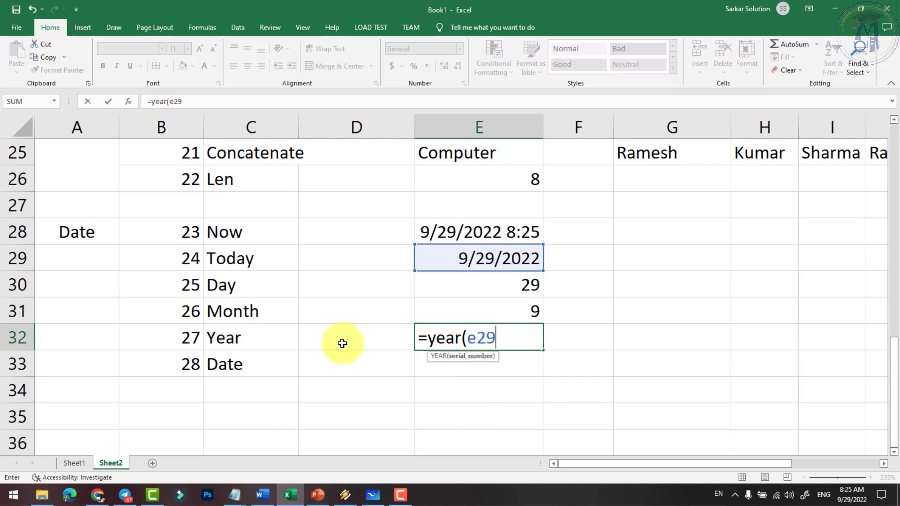
key(Return)
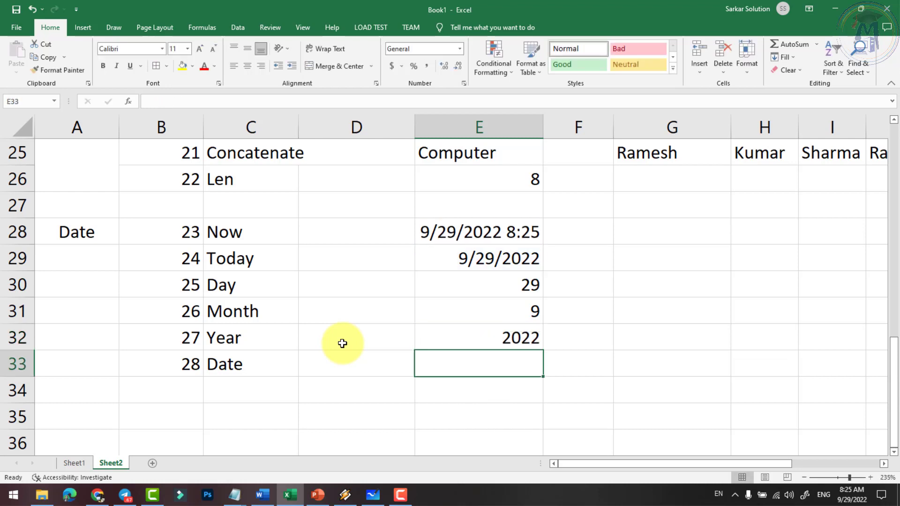
Review the date formulas in E29 through E32.
click(498, 257)
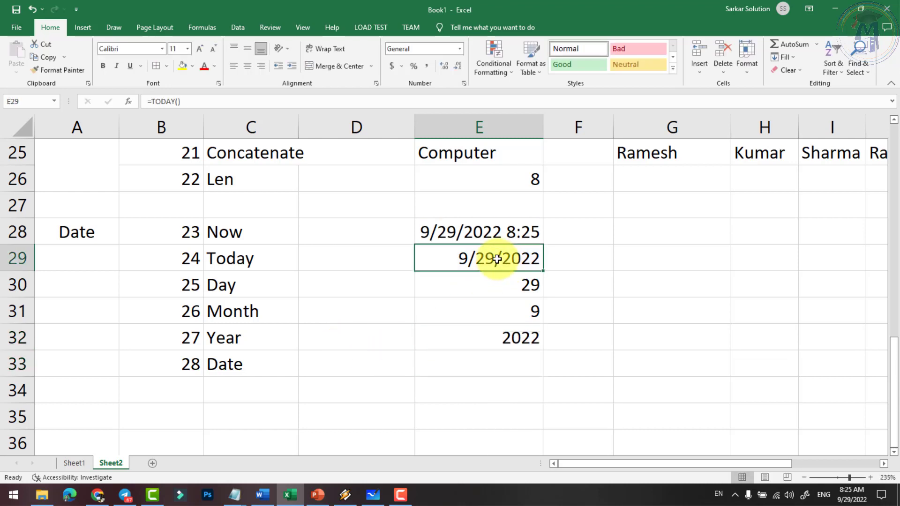
click(516, 291)
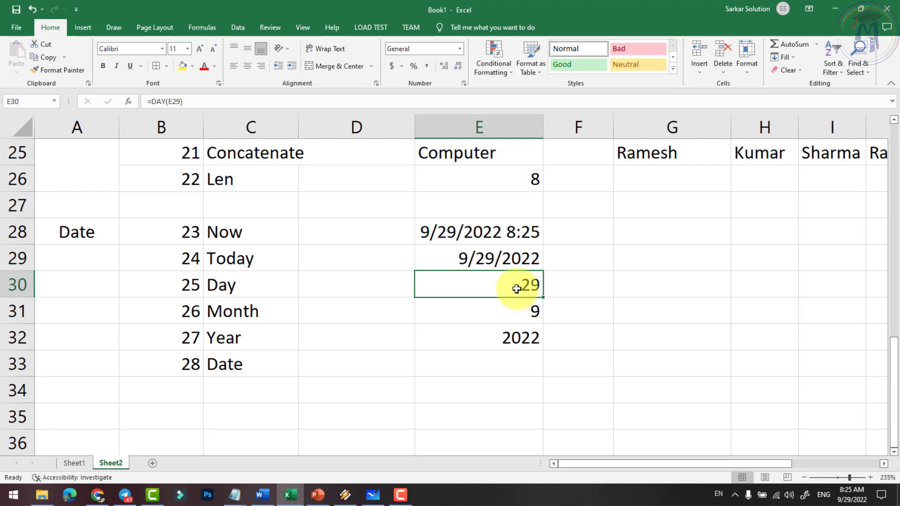
click(538, 311)
click(518, 345)
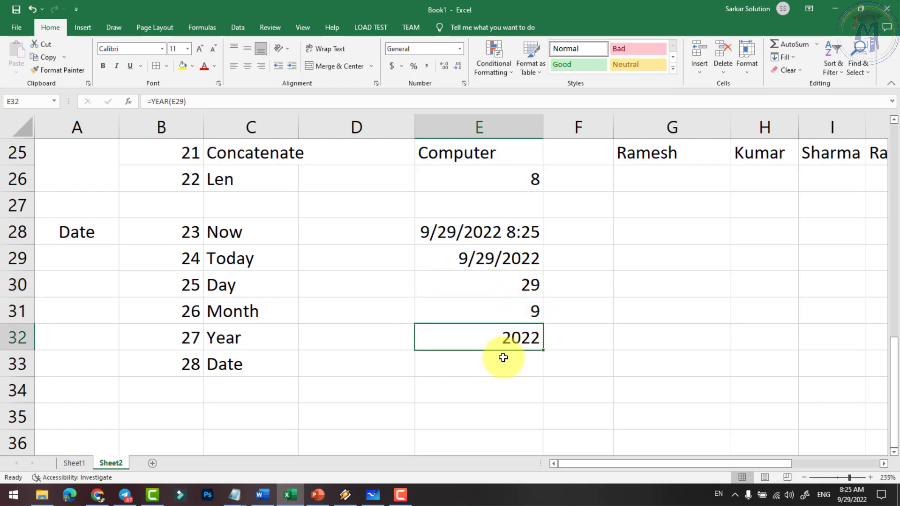
click(531, 283)
click(532, 313)
click(525, 295)
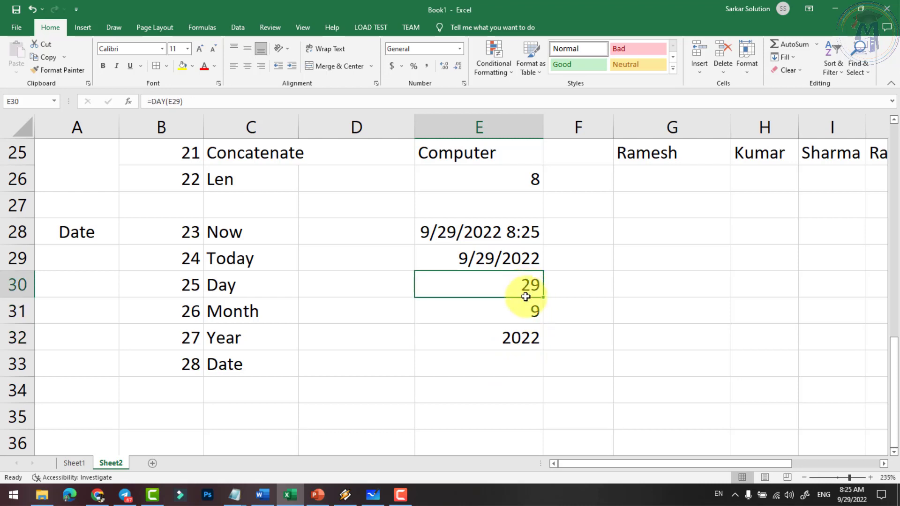
click(528, 311)
click(517, 337)
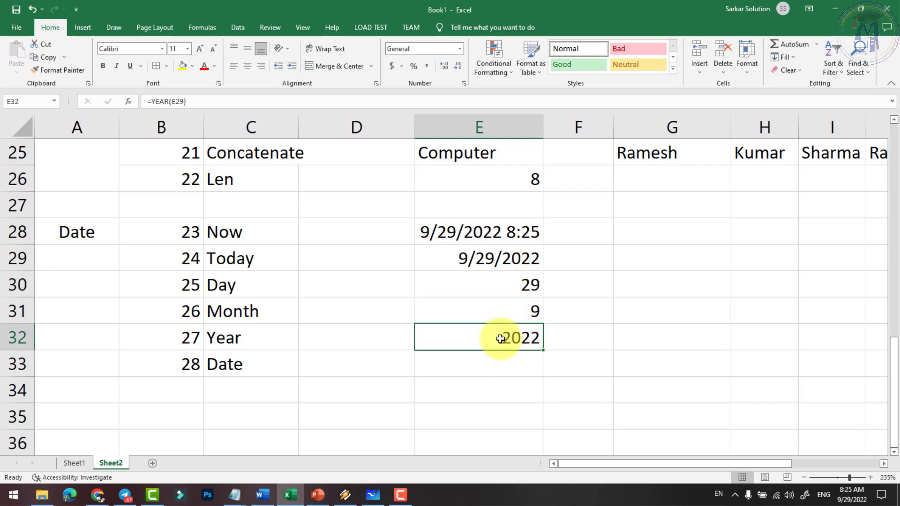
click(515, 303)
click(521, 283)
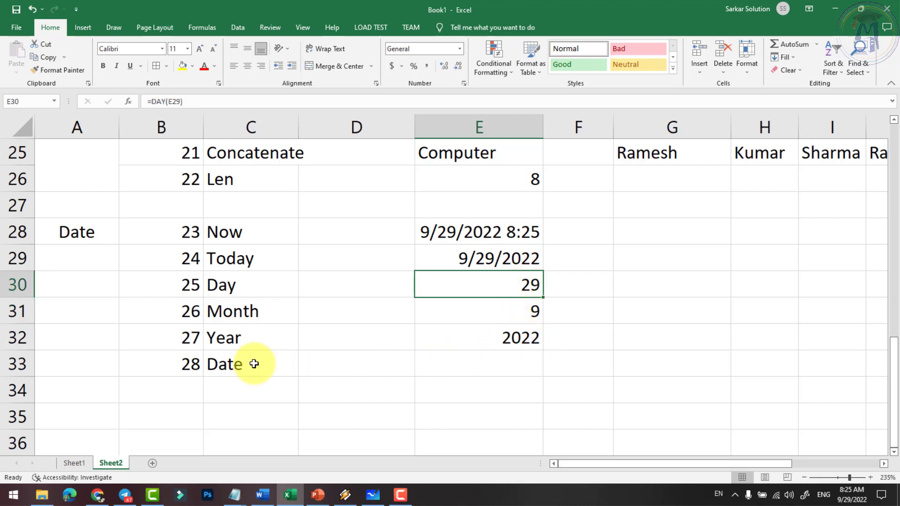
click(438, 365)
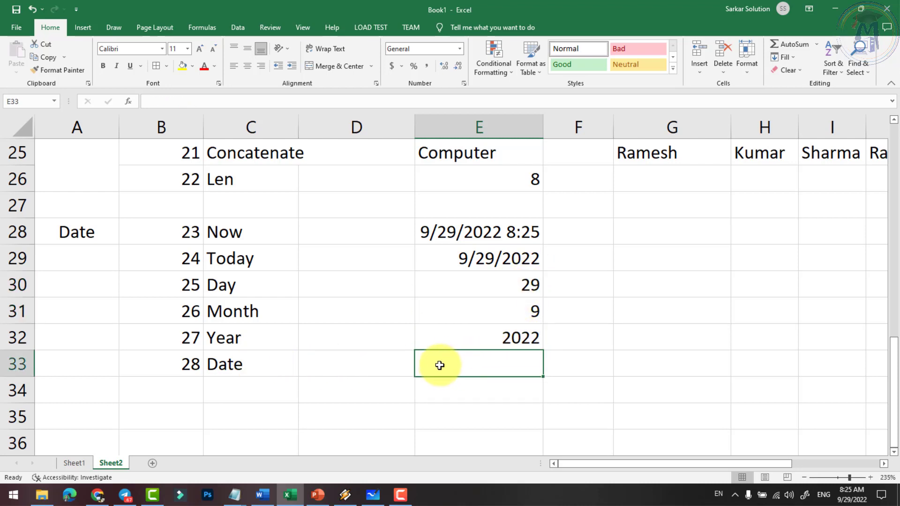
Enter =DATE(E32,E31,E30) in E33 and compare its 9/29/2022 result with E29.
text(=date()
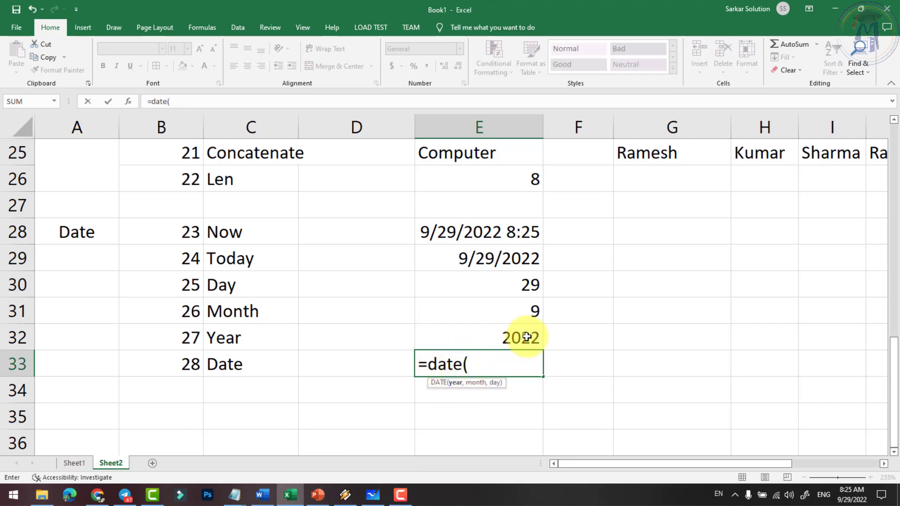
text(e32)
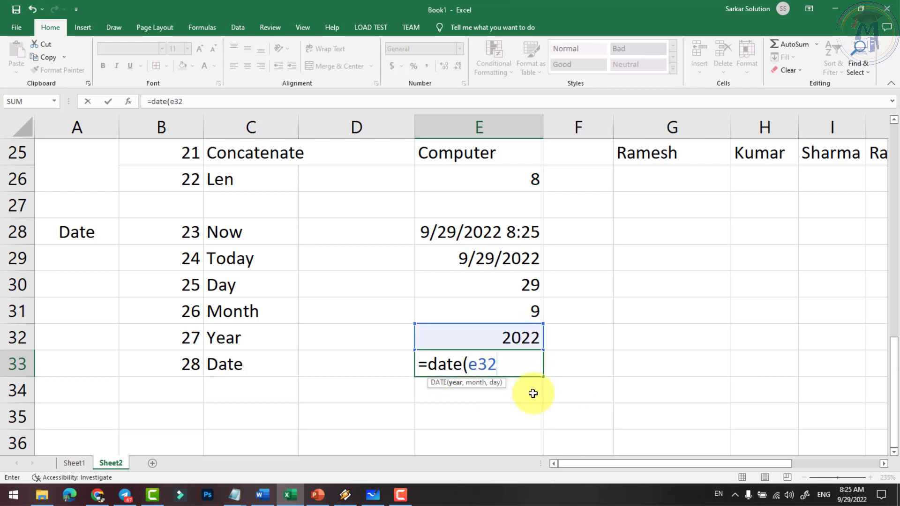
text(,)
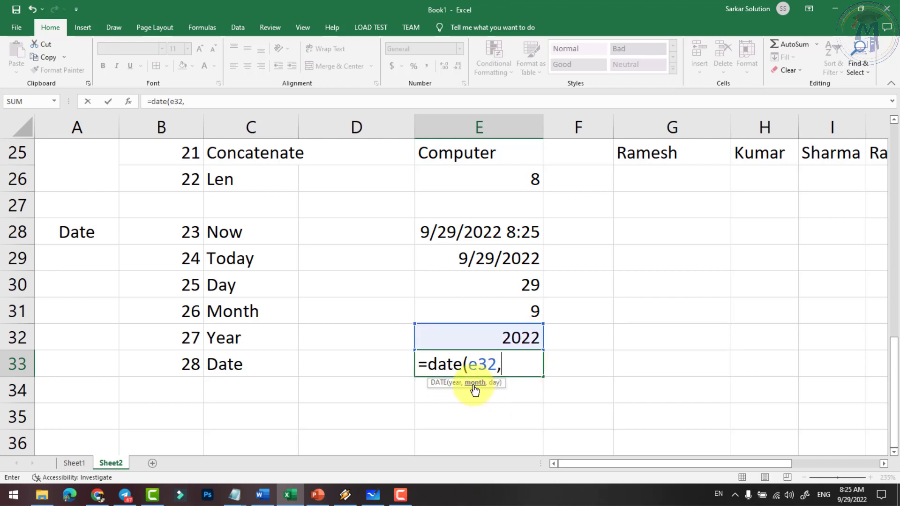
text(e31,)
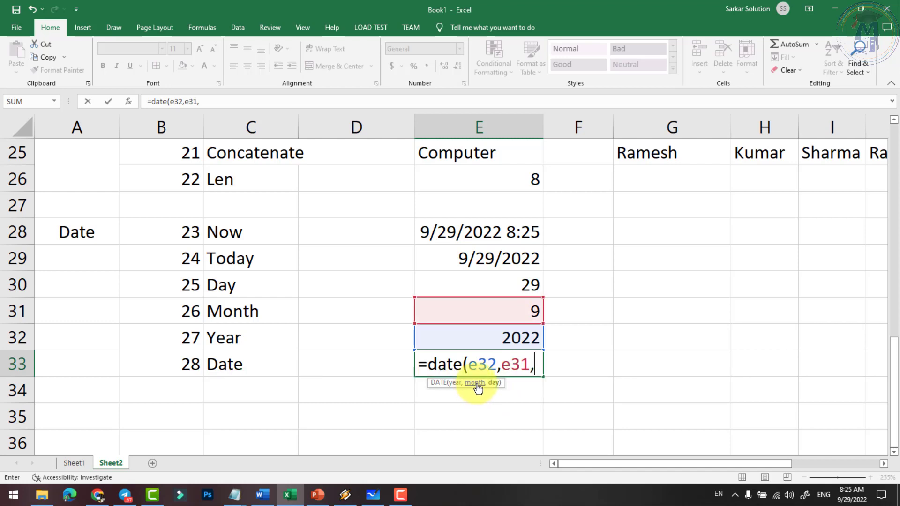
text(e)
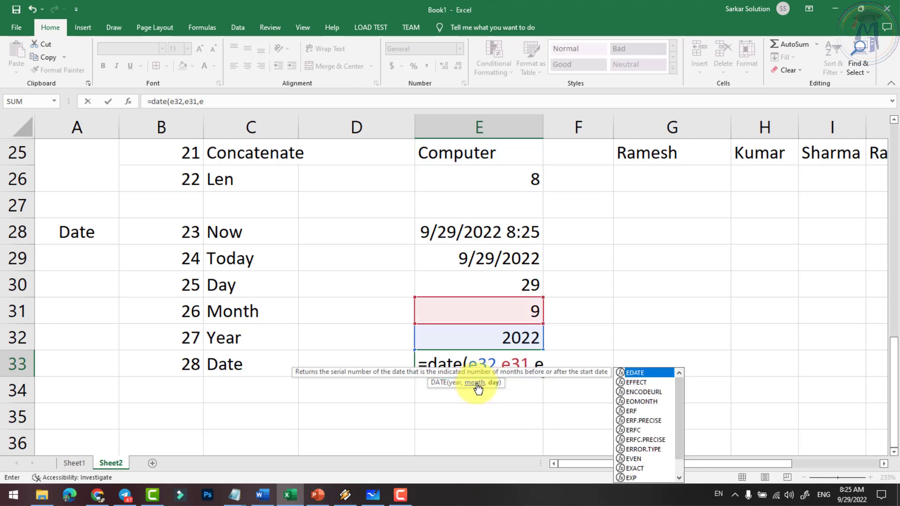
text(3)
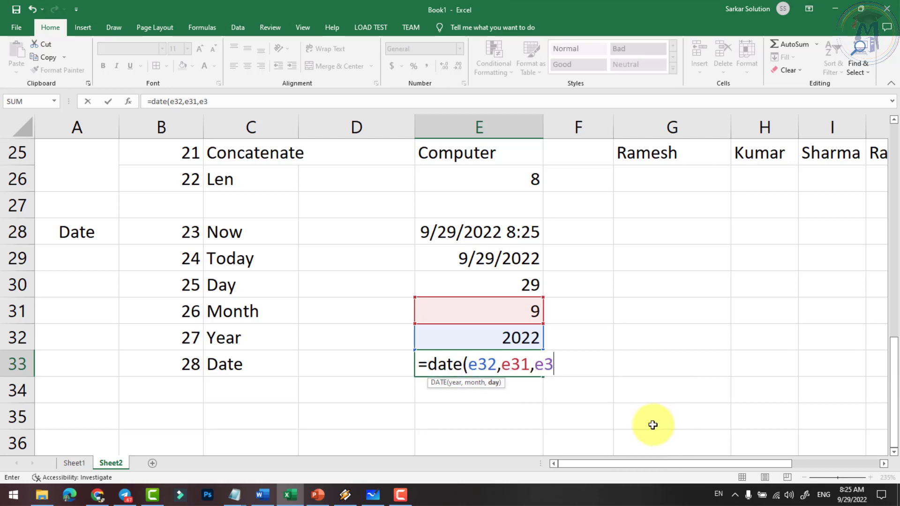
text(0))
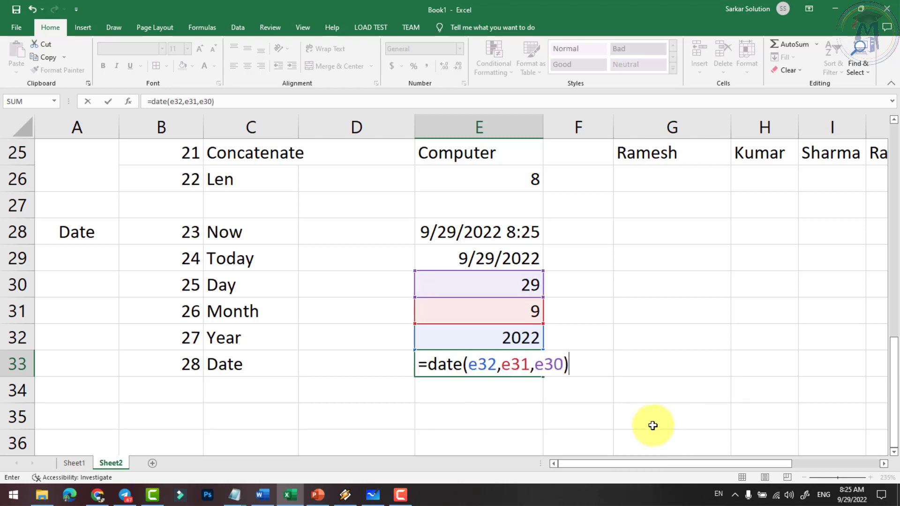
key(Return)
click(497, 365)
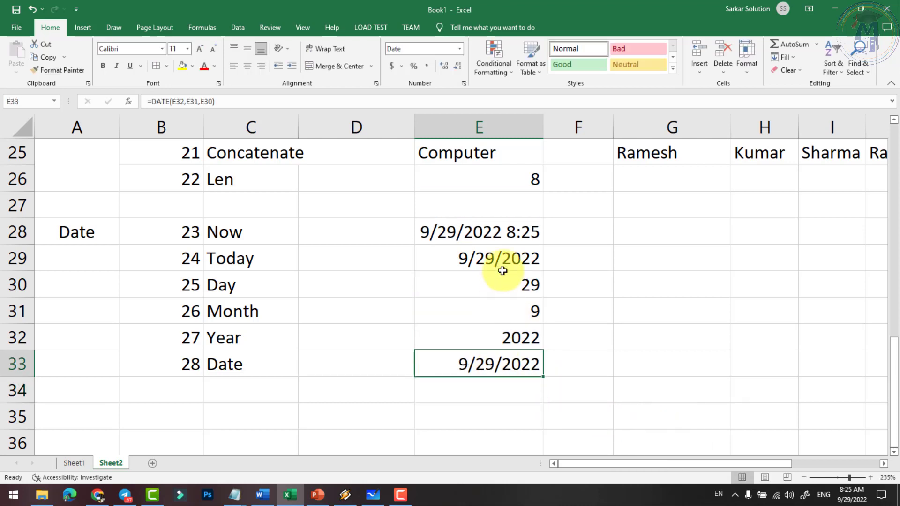
click(498, 260)
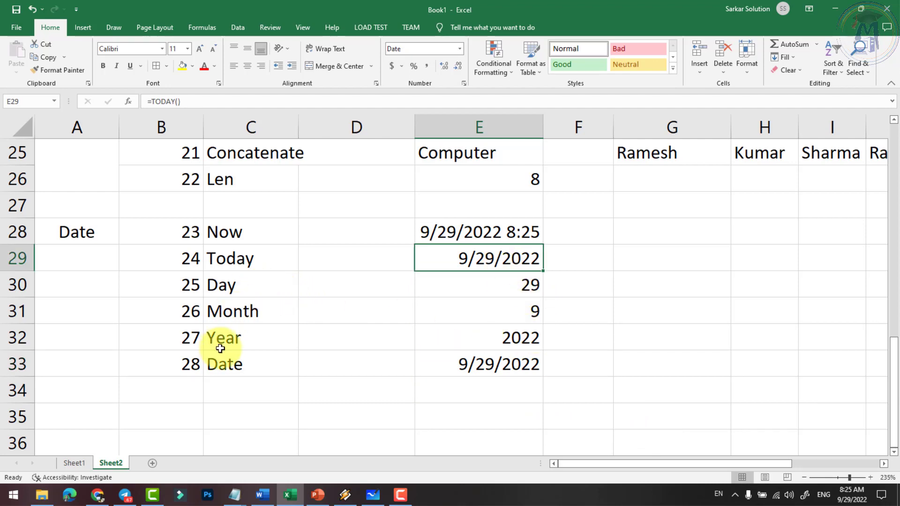
click(482, 368)
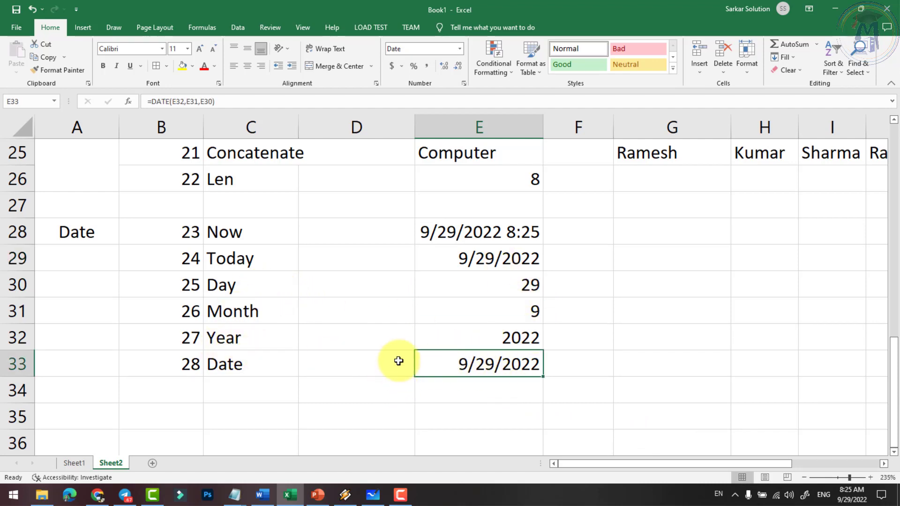
click(243, 233)
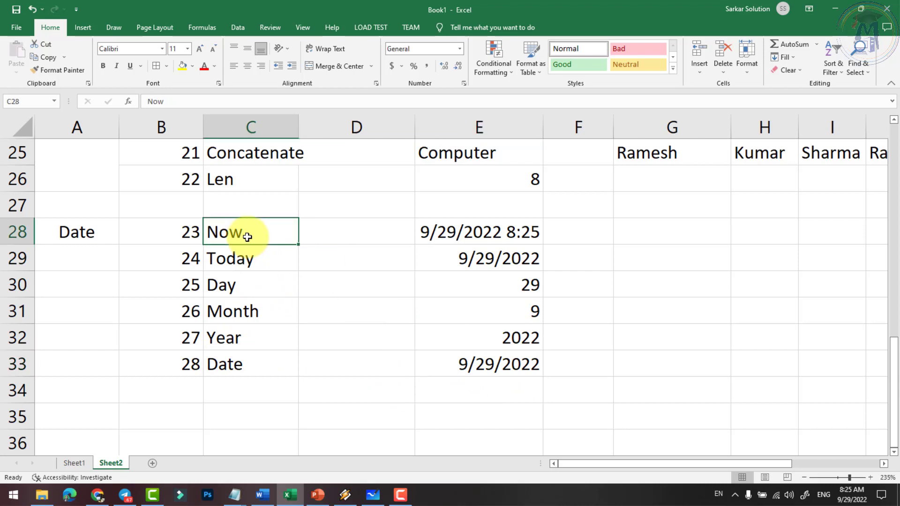
Add a 'Time' heading in A35 and number B35:B39 from 29 to 33.
scroll(297, 320, down, 1)
click(77, 331)
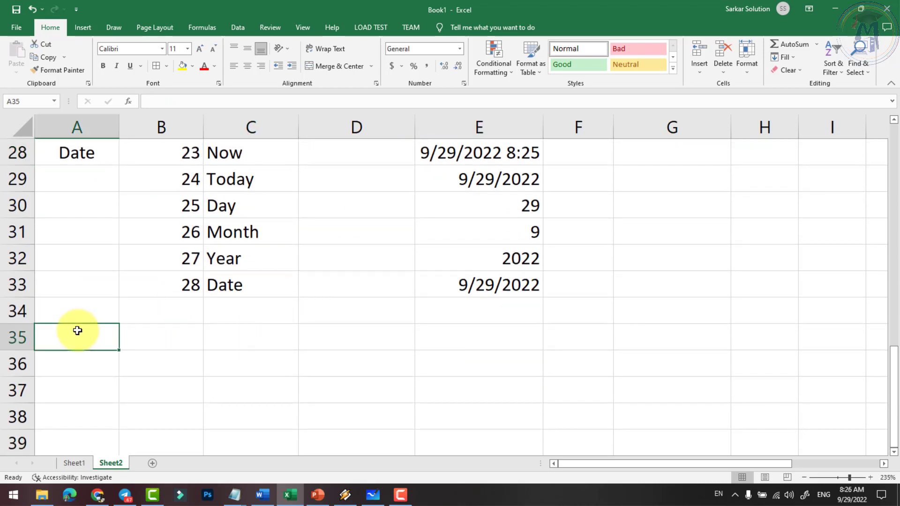
key(ctrl+t)
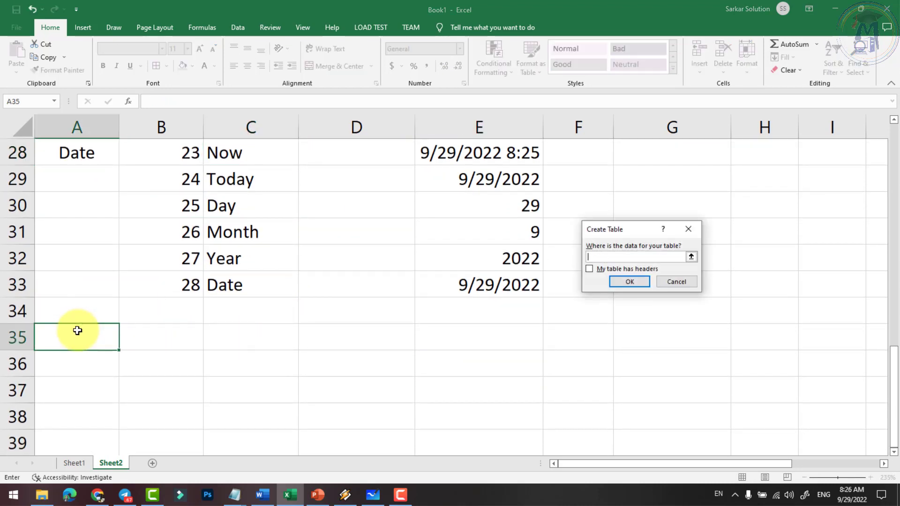
key(Escape)
text(Time)
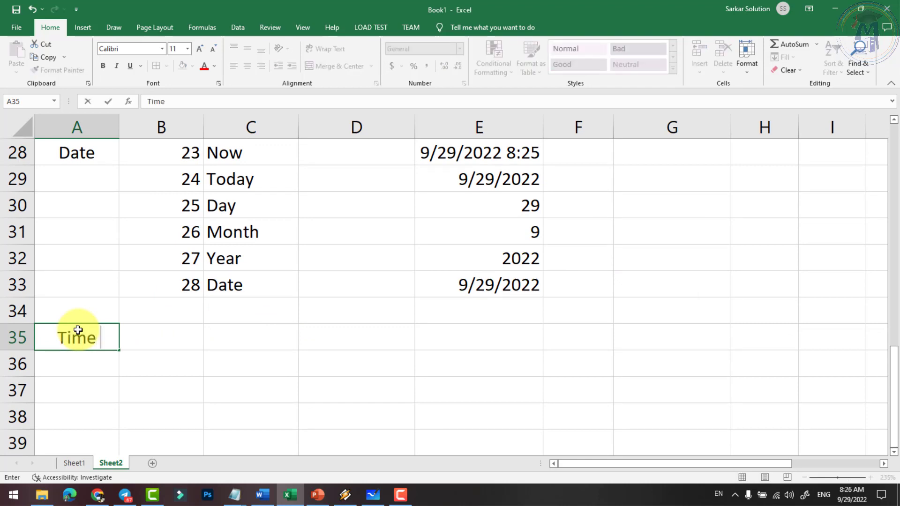
key(Tab)
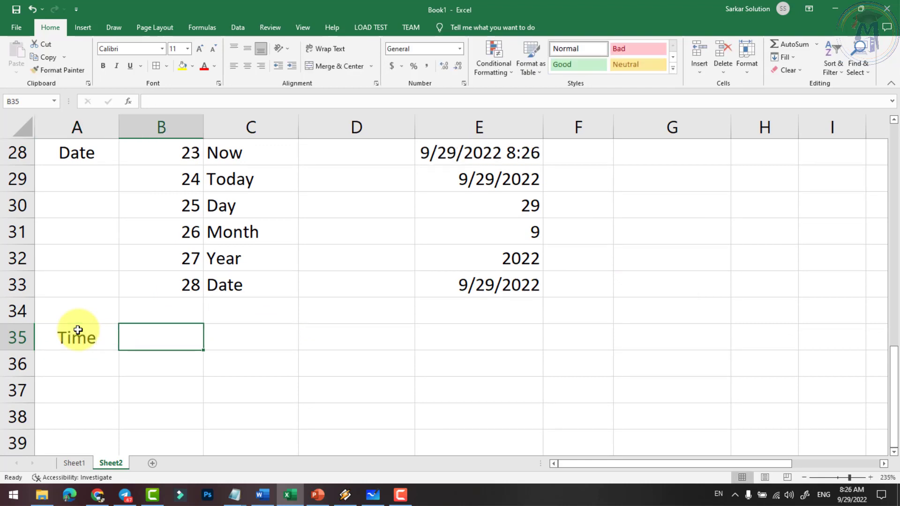
text(29)
key(Return)
text(3)
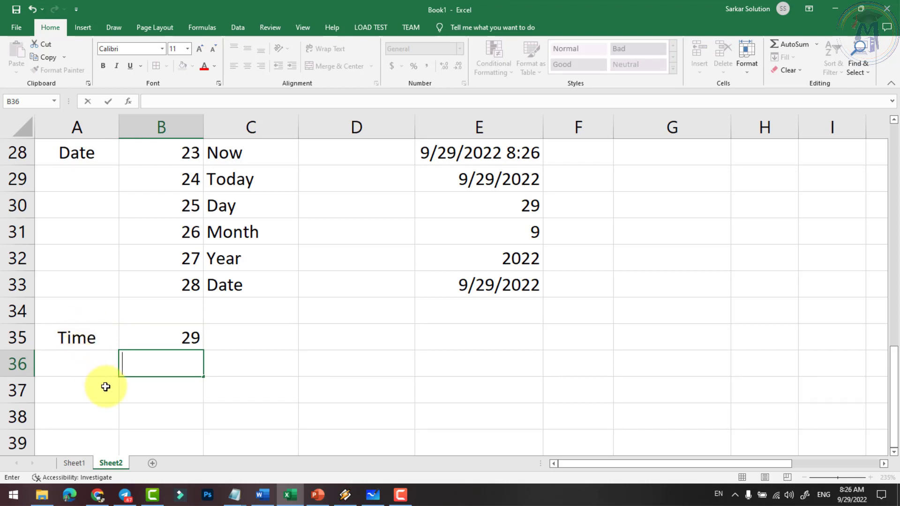
click(177, 338)
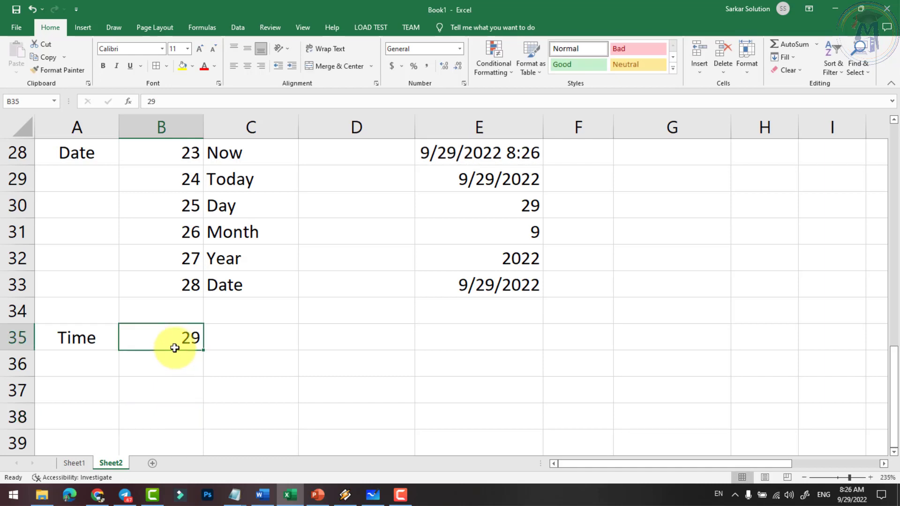
click(181, 364)
text(30)
key(Return)
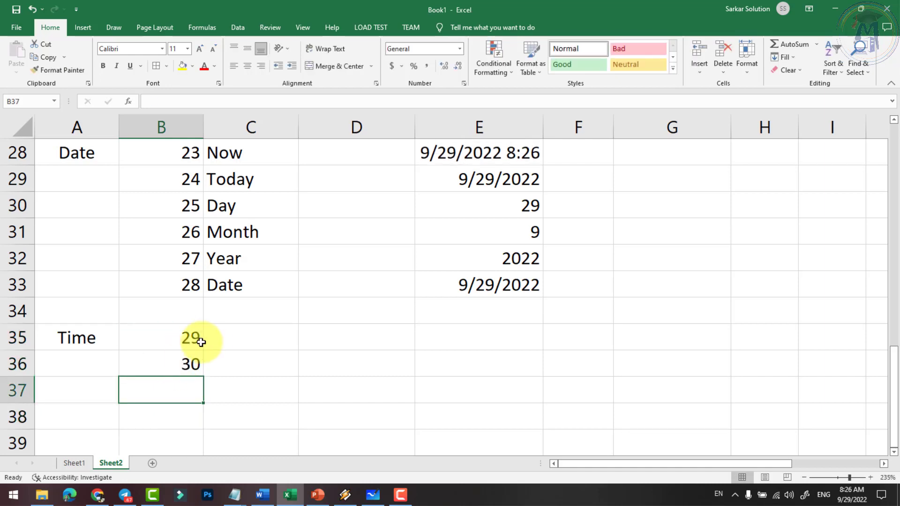
mouse_move(197, 338)
mouse_down()
mouse_move(199, 361)
mouse_move(215, 367)
mouse_up()
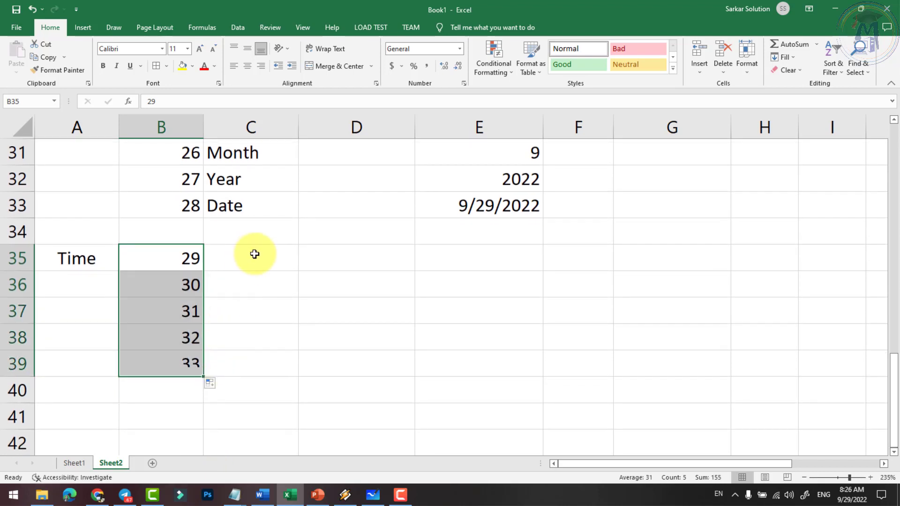
List Now, Hour, Minute, Second and Time in C35:C39.
click(255, 253)
scroll(337, 361, up, 1)
text(Now)
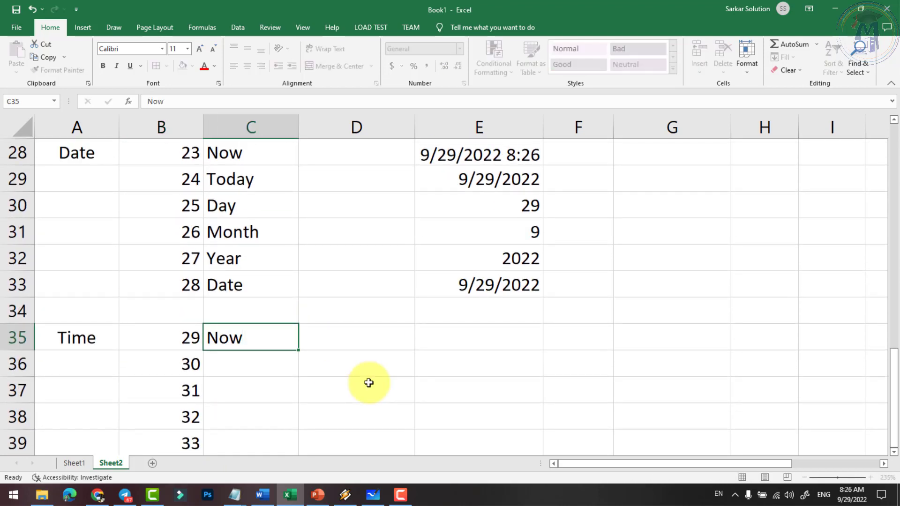
key(Right)
key(Left)
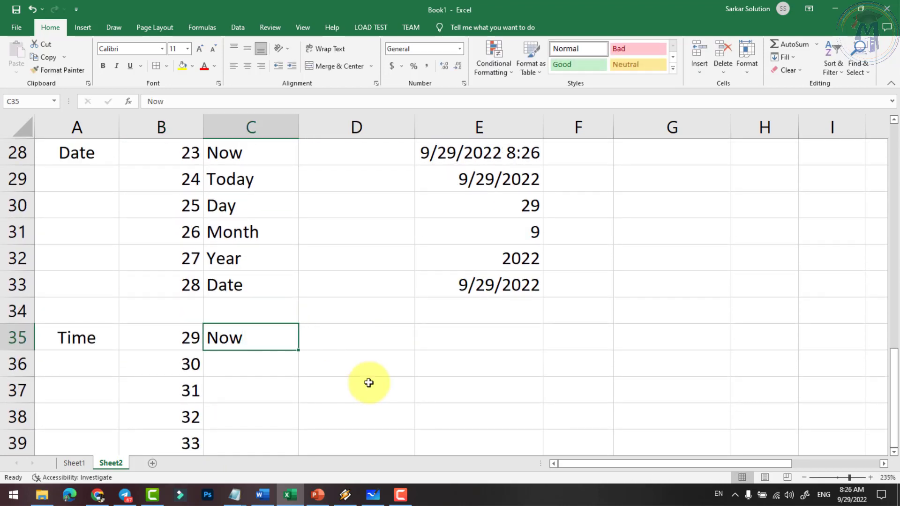
key(Down)
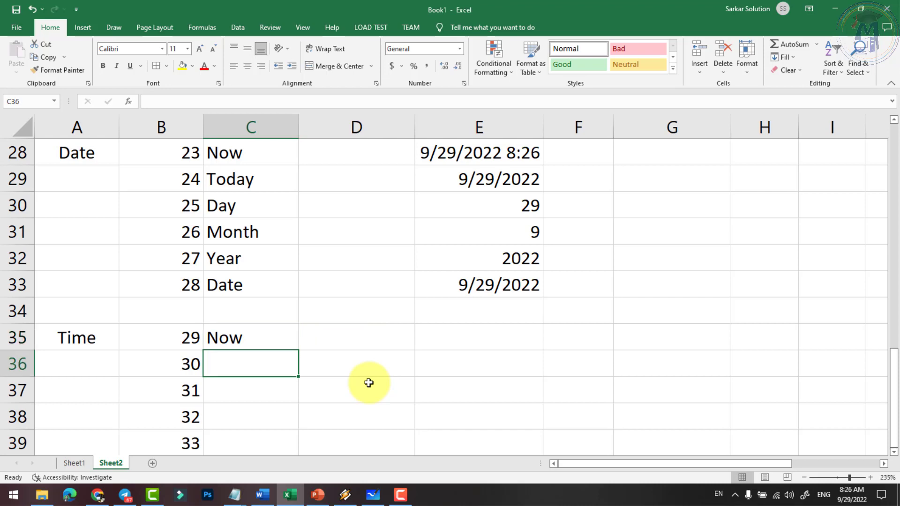
text(Hour)
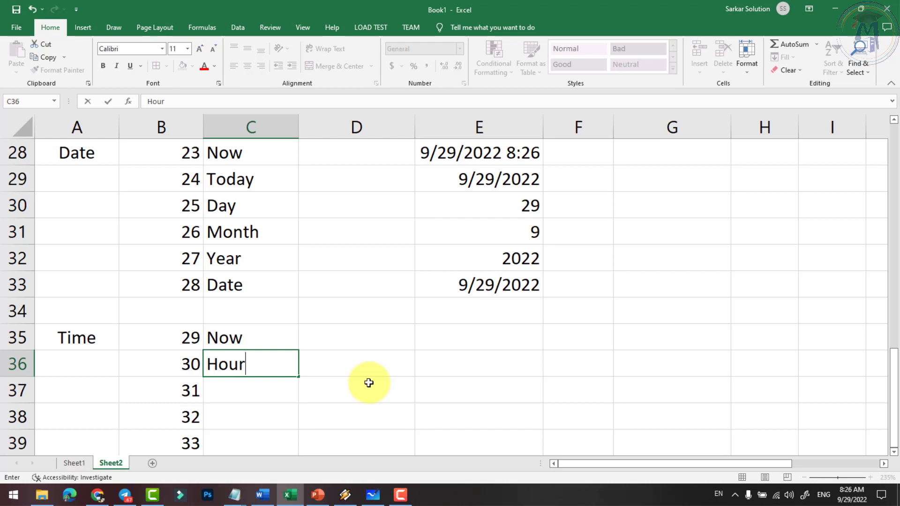
key(Return)
text(Minute)
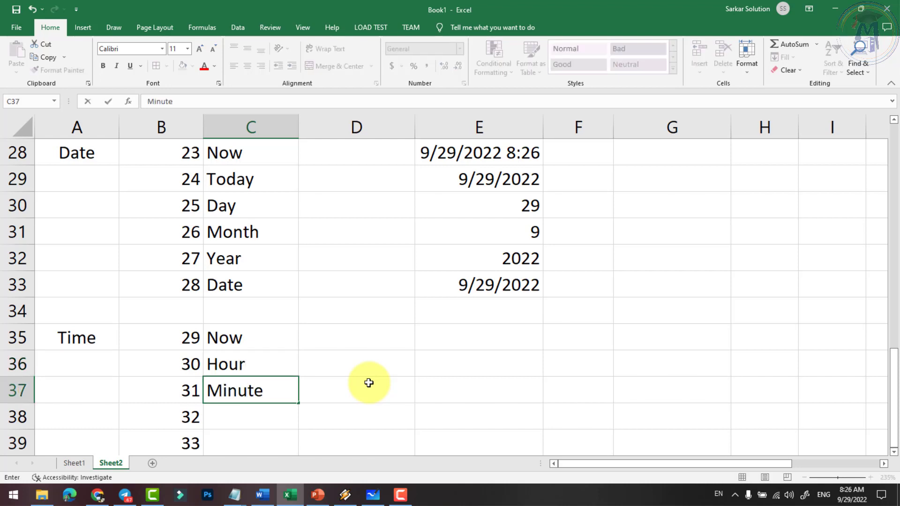
key(Return)
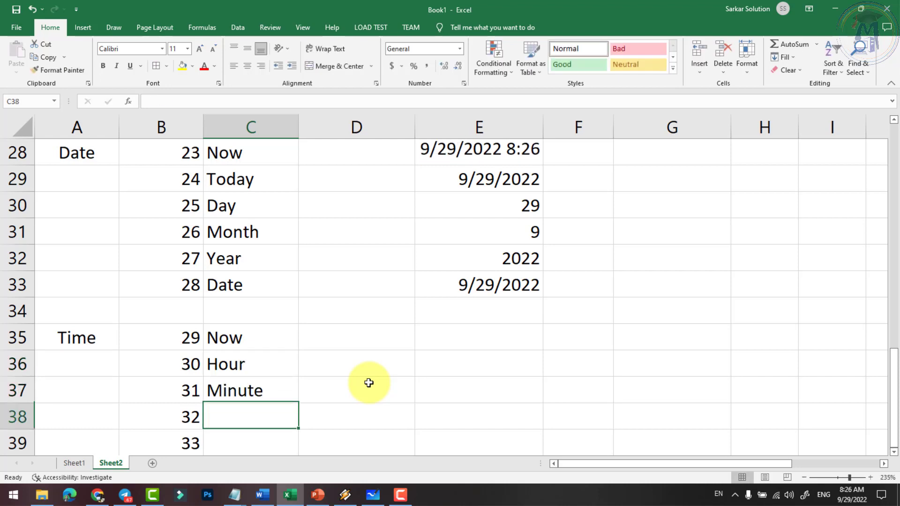
text(Second)
key(Return)
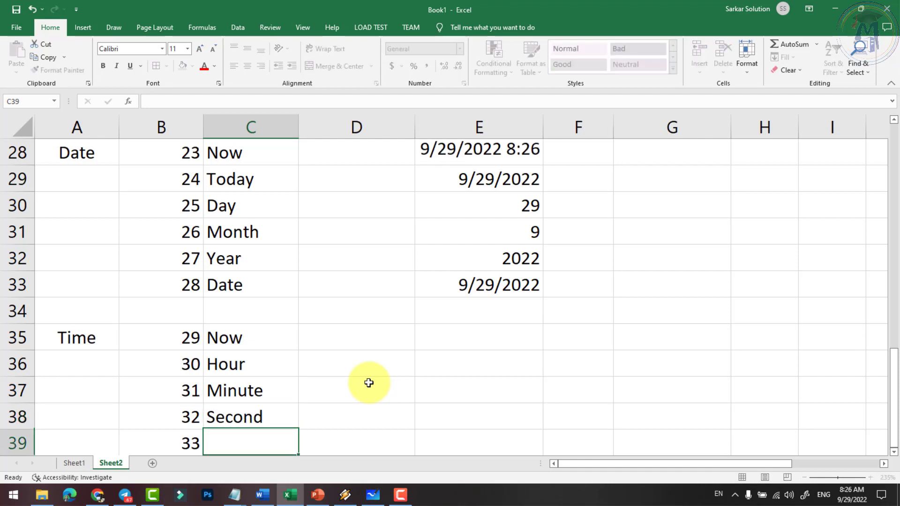
text(Time)
key(Tab)
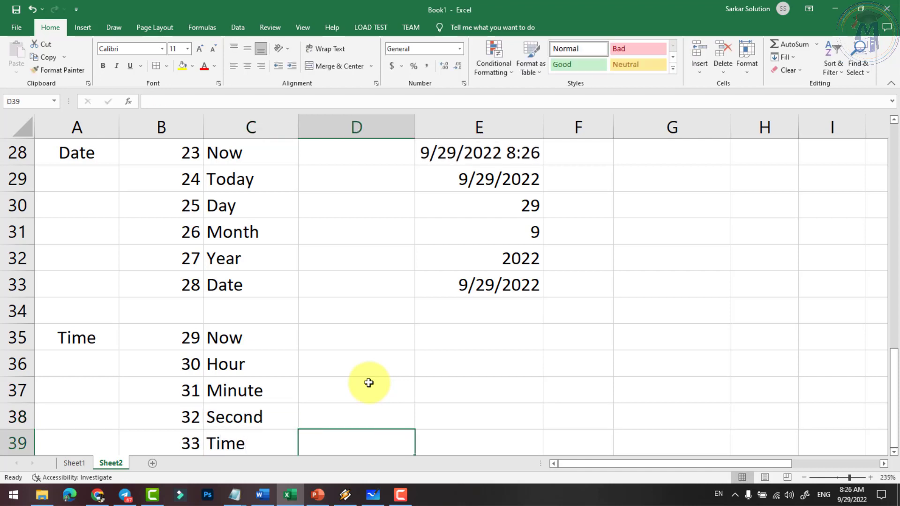
Enter =NOW() in E35 and format it as Time, showing 8:26:46 AM.
click(373, 334)
click(463, 339)
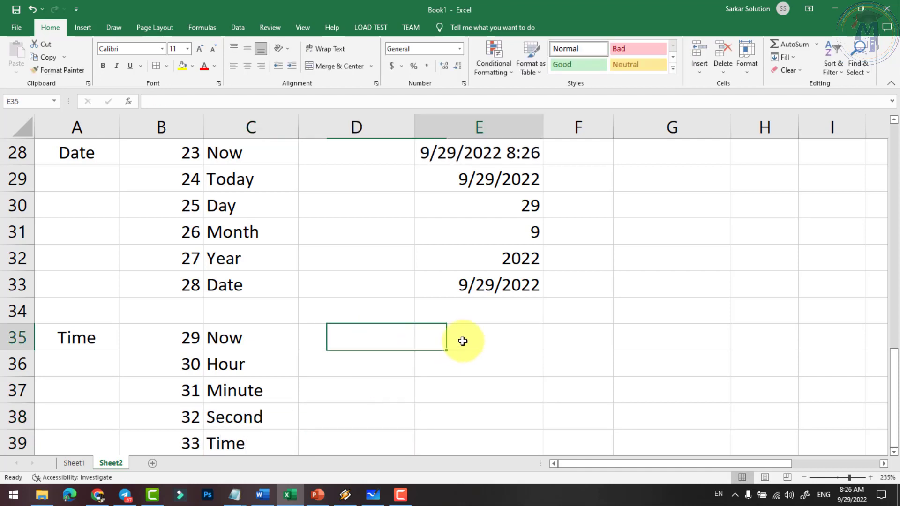
text(Now)
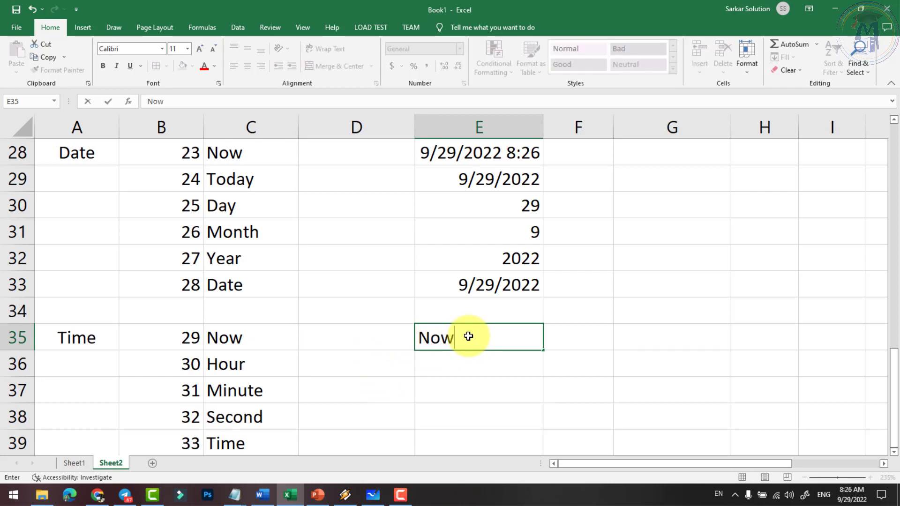
text(now)
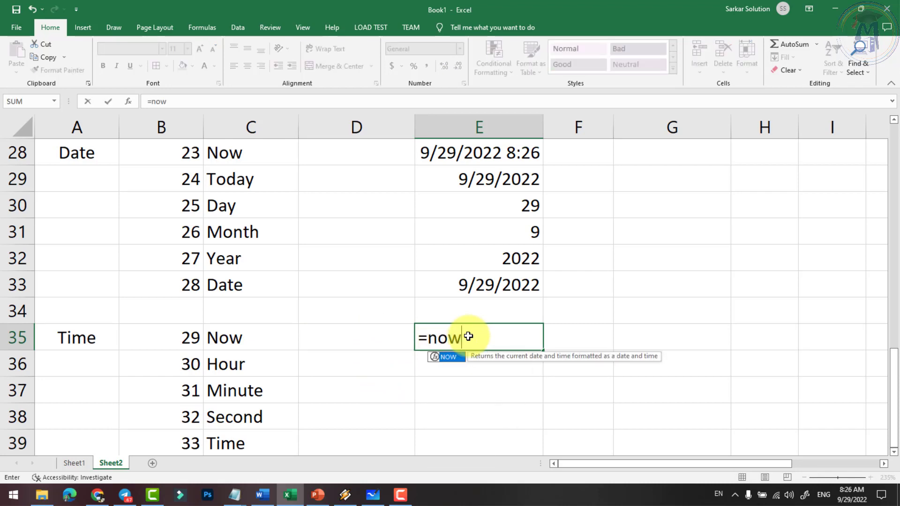
text(())
key(Return)
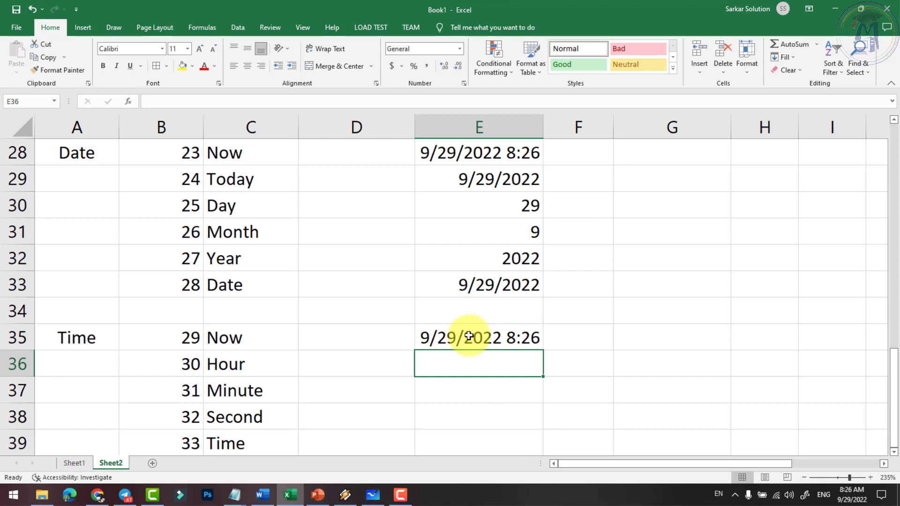
click(469, 336)
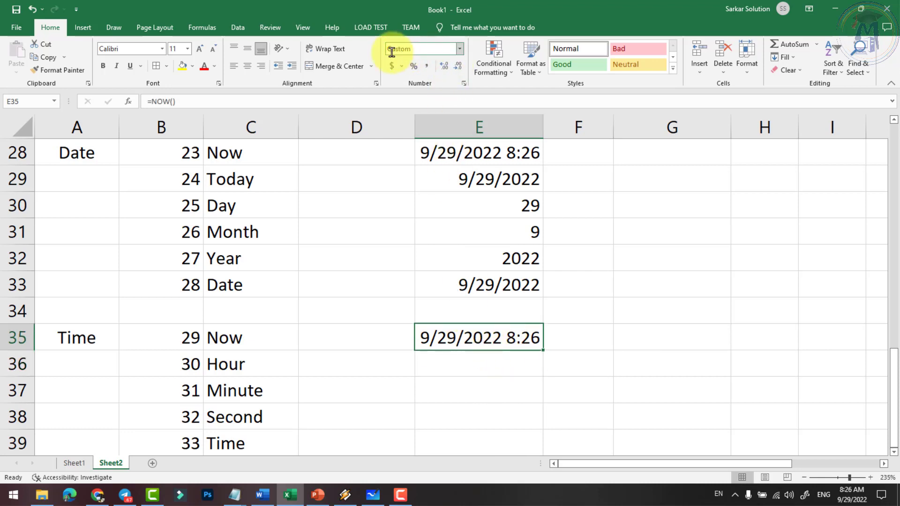
click(459, 49)
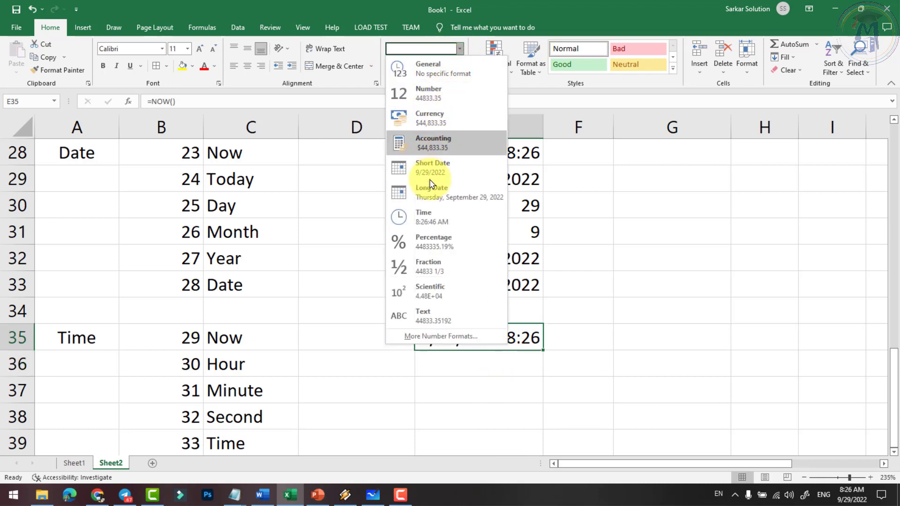
click(429, 218)
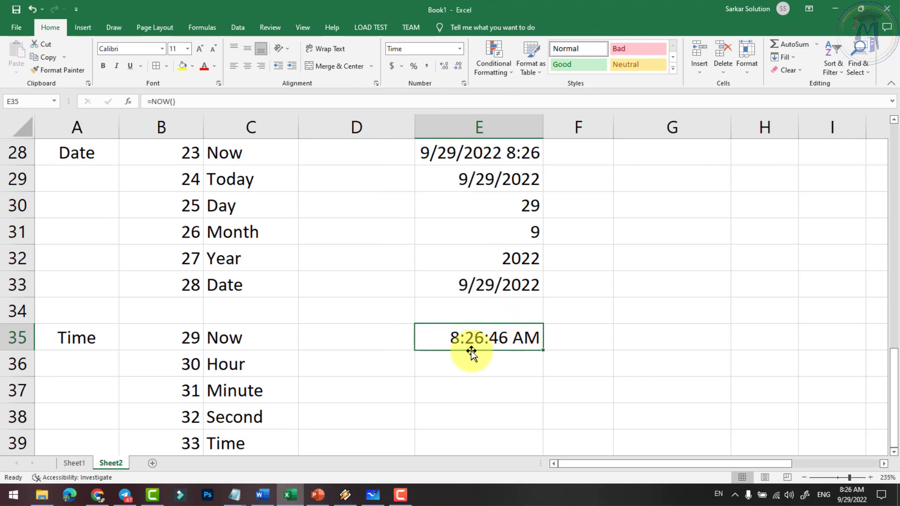
Compare E35 with the date-time value in E28, then move to E36.
click(492, 154)
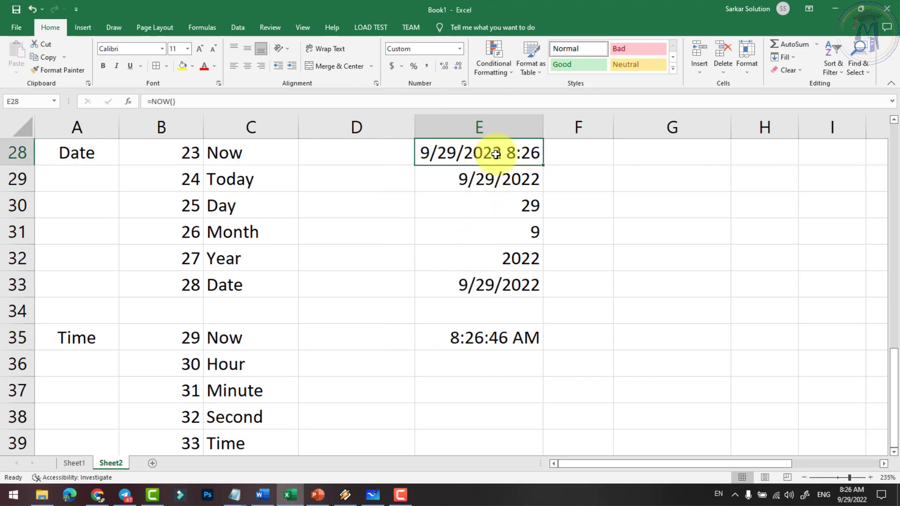
click(488, 345)
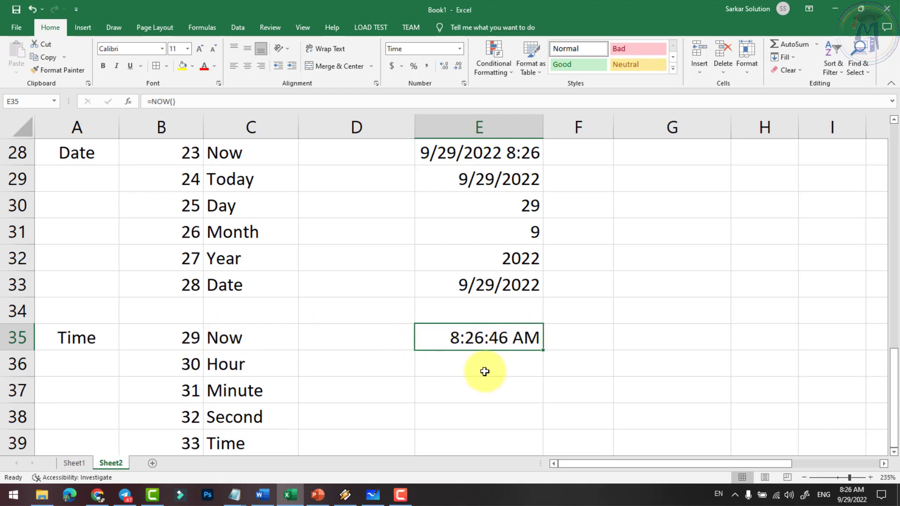
click(471, 362)
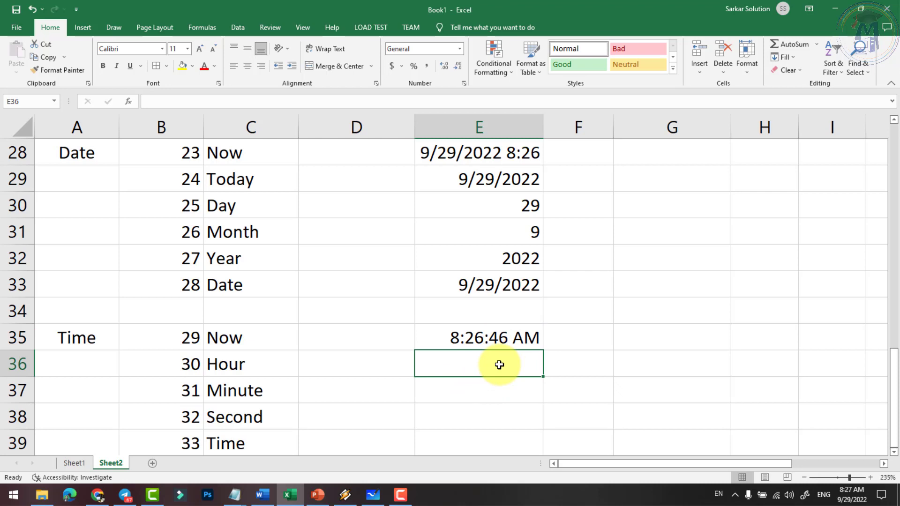
Enter =HOUR(E35) in E36, returning hour 8.
text(=hour()
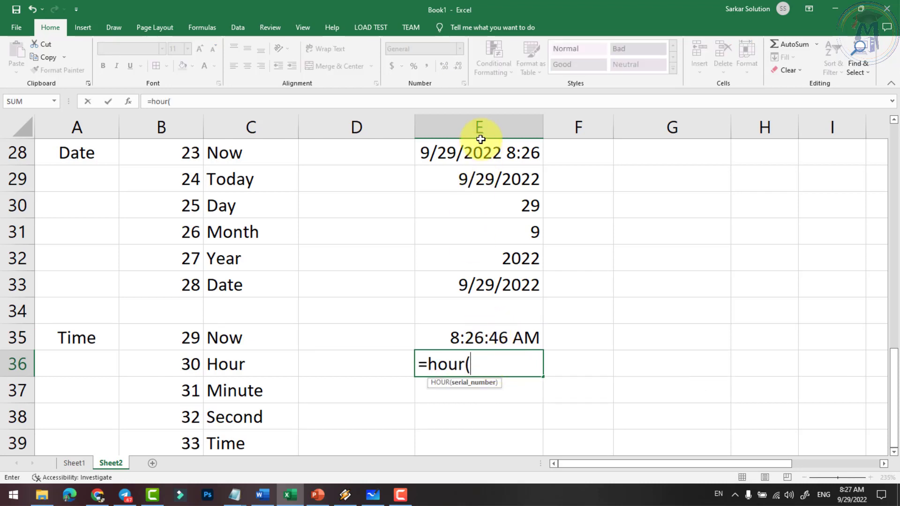
text(e)
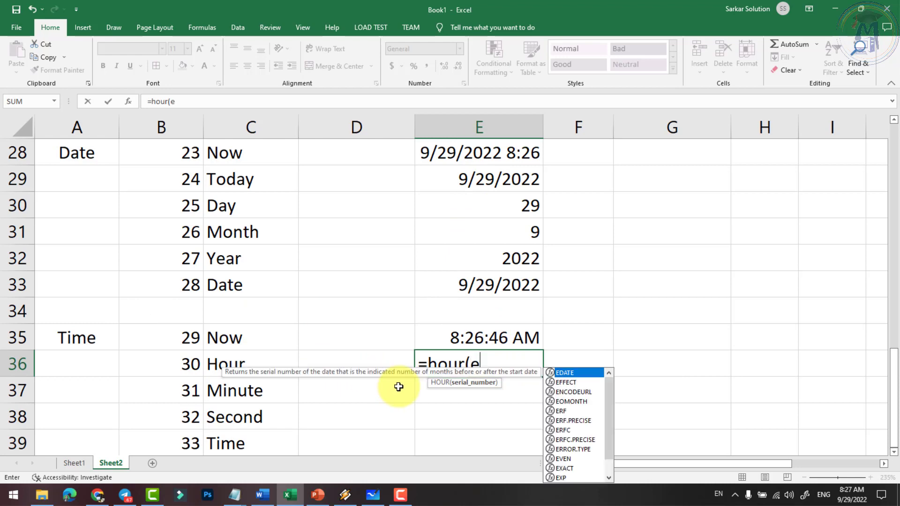
text(35))
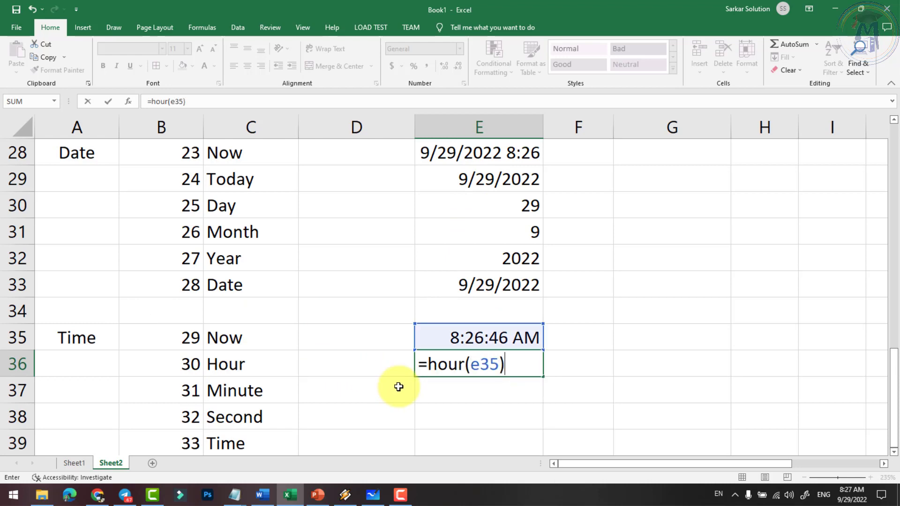
key(Return)
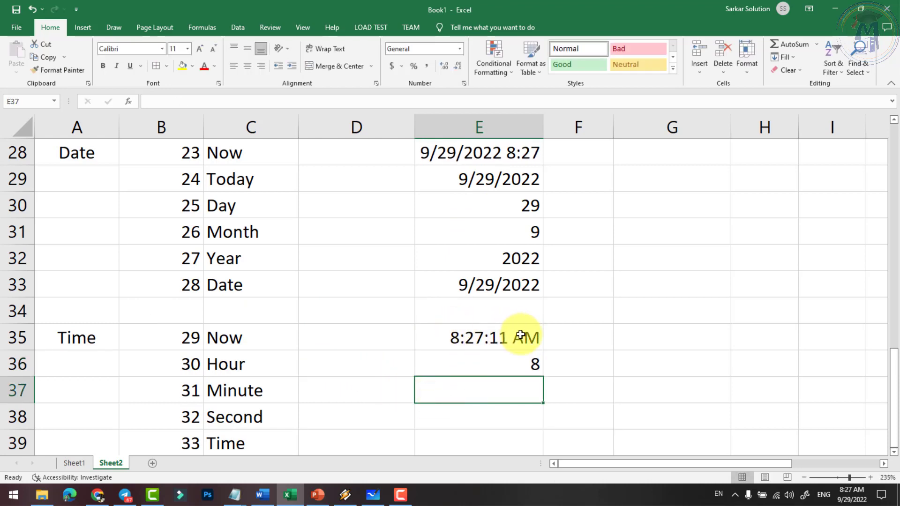
click(531, 362)
click(512, 387)
scroll(475, 410, down, 1)
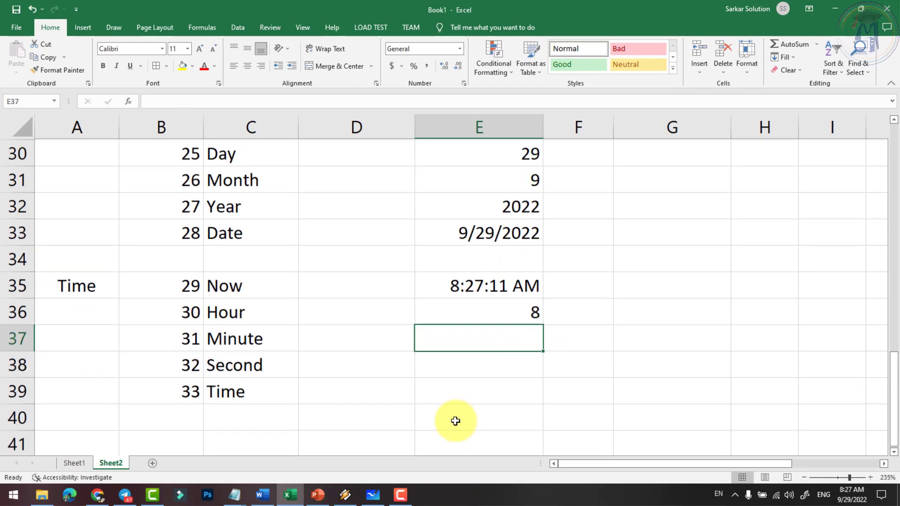
click(482, 339)
click(485, 311)
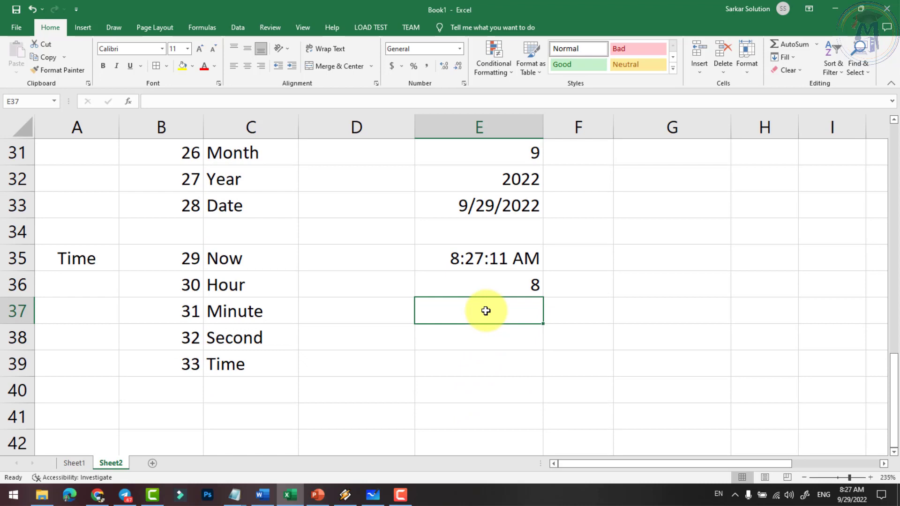
Enter =MINUTE(E35) and =SECOND(E35) in E37 and E38, and begin =TIME( in E39.
text(=minute)
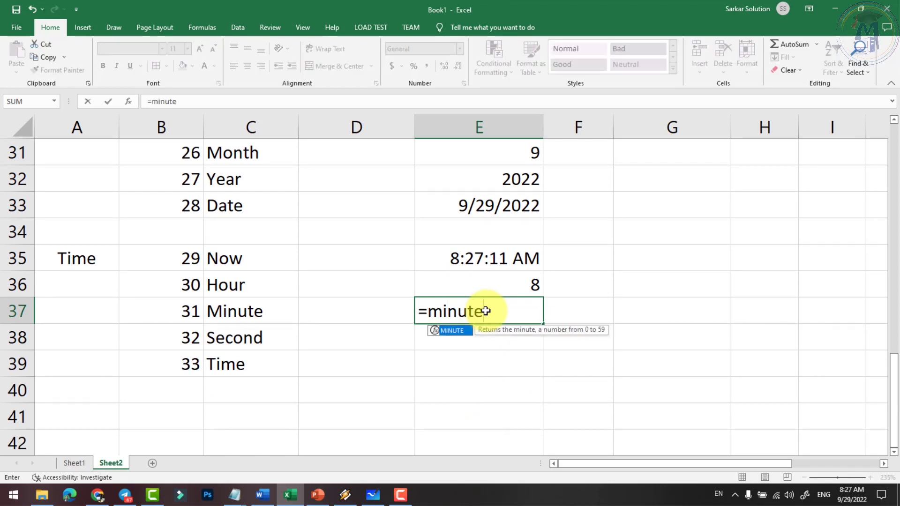
text(()
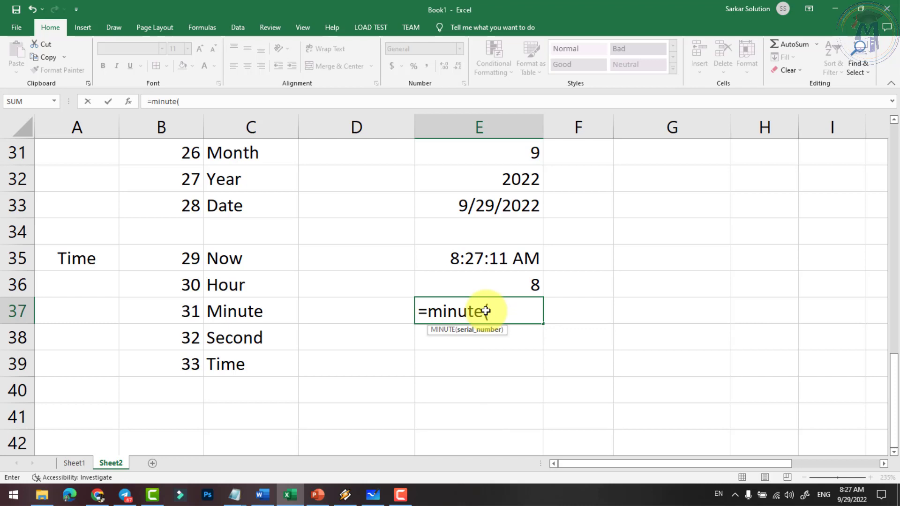
text(e35)
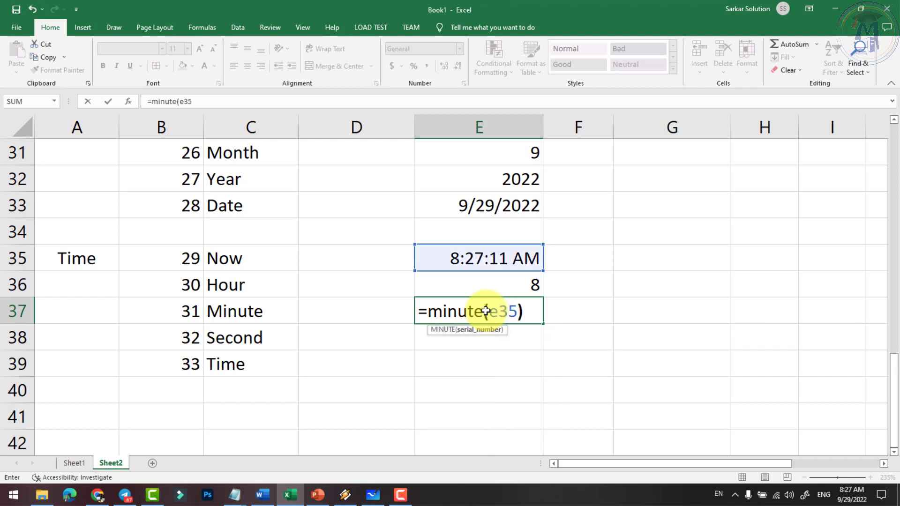
key(Return)
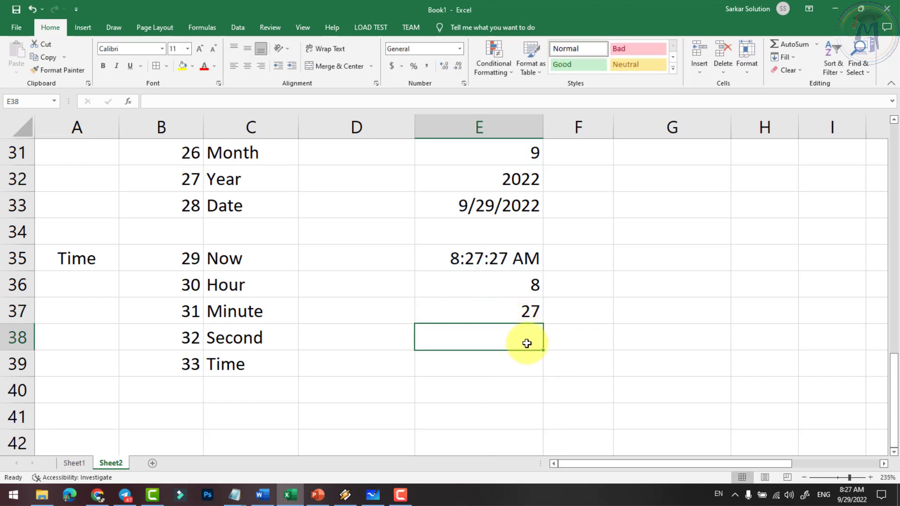
text(=s)
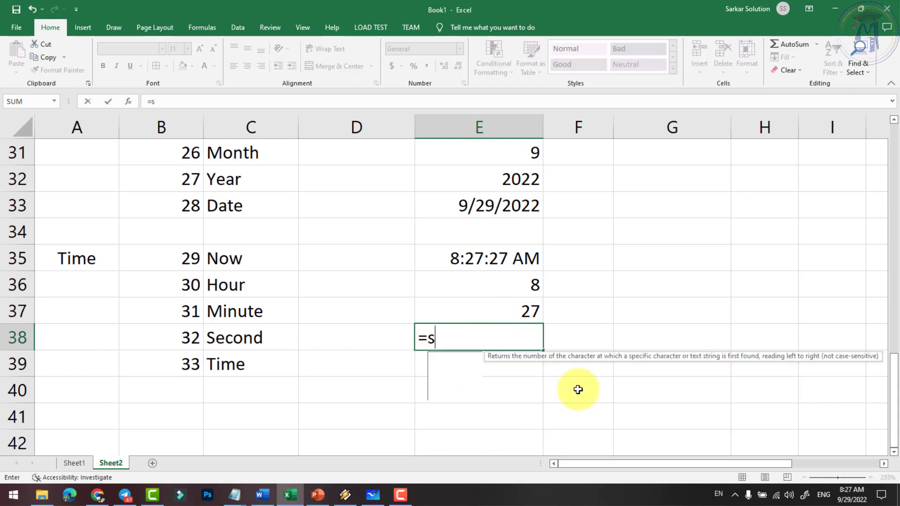
text(econd()
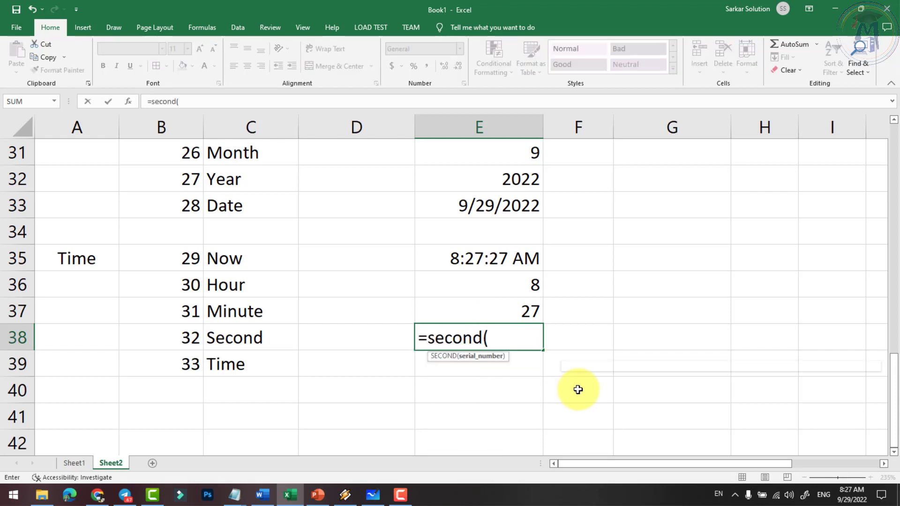
text(e35))
key(Return)
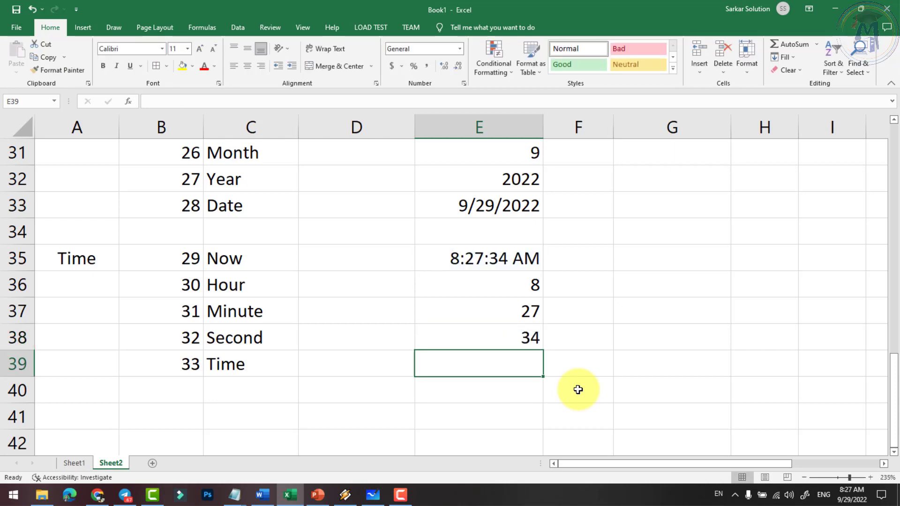
text(=time)
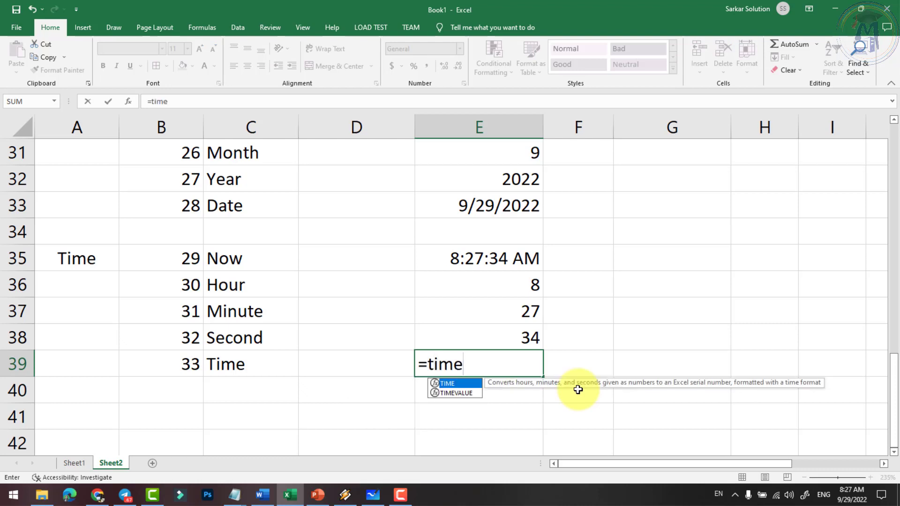
text((e36,e37,e38)
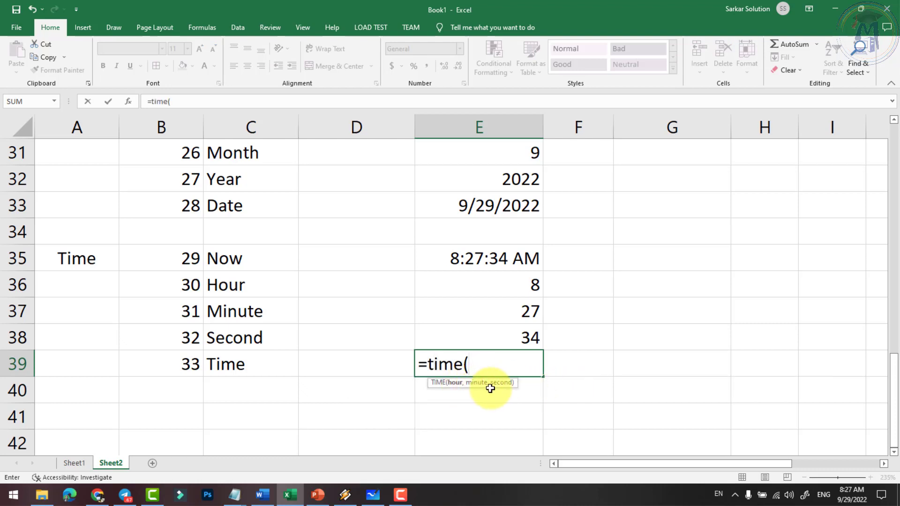
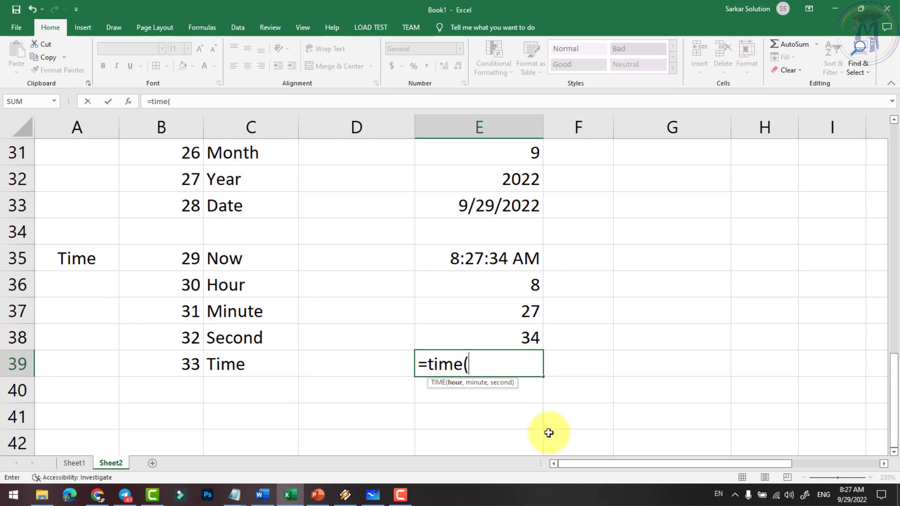
Complete =TIME(E36,E37,E38) in E39 to show 8:28 AM, then review the E39 and E35 formulas.
text(e36)
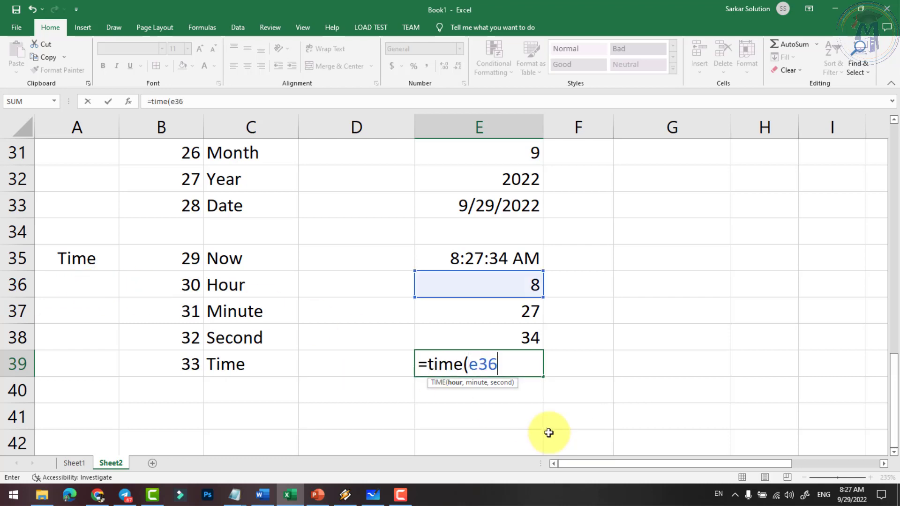
text(,e)
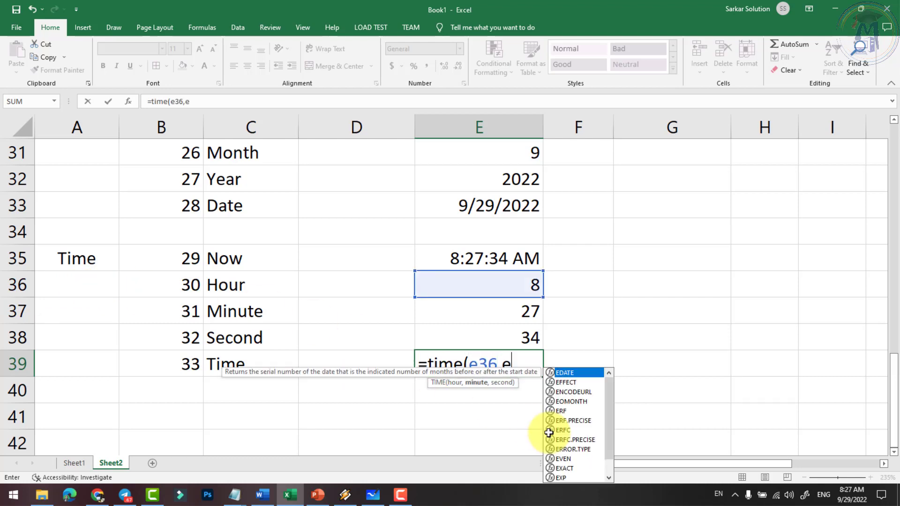
text(37,)
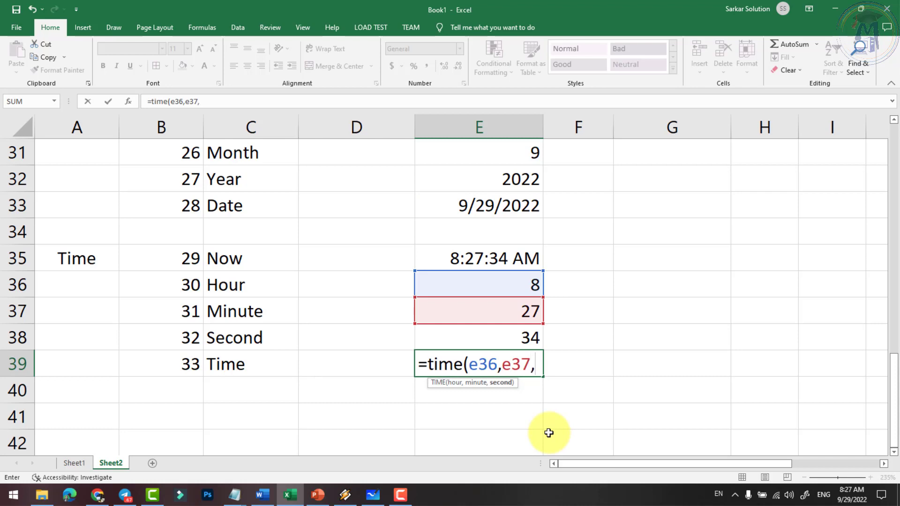
text(e)
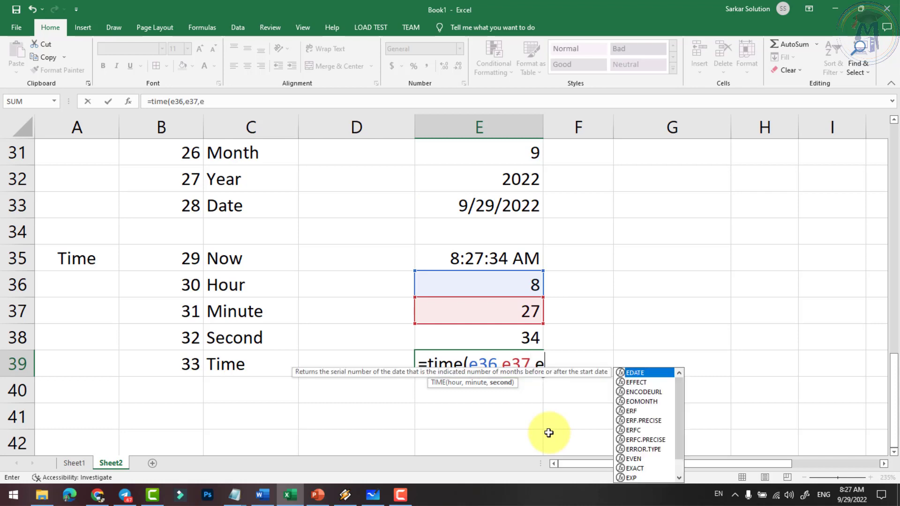
text(38)
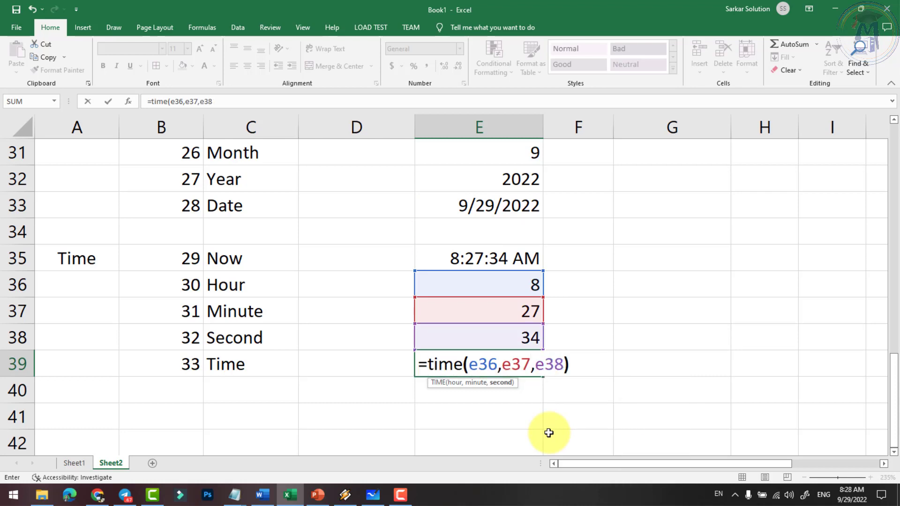
key(Return)
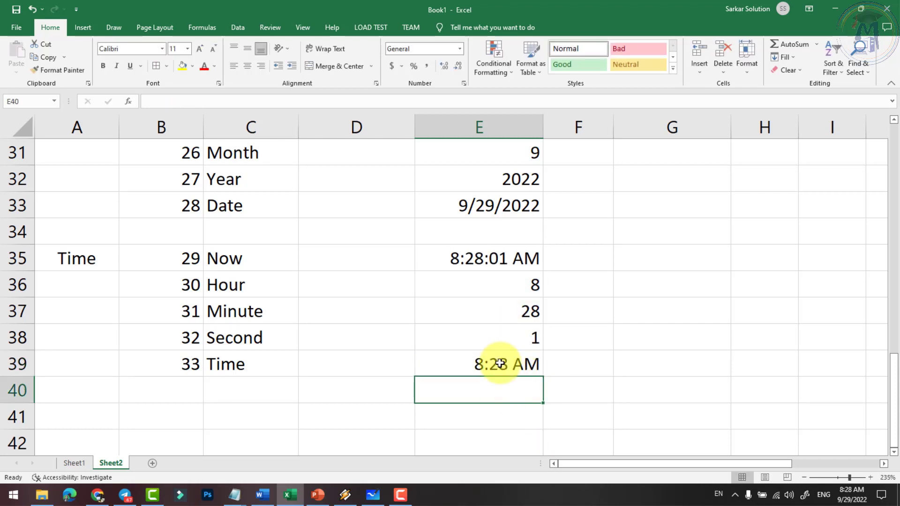
click(499, 364)
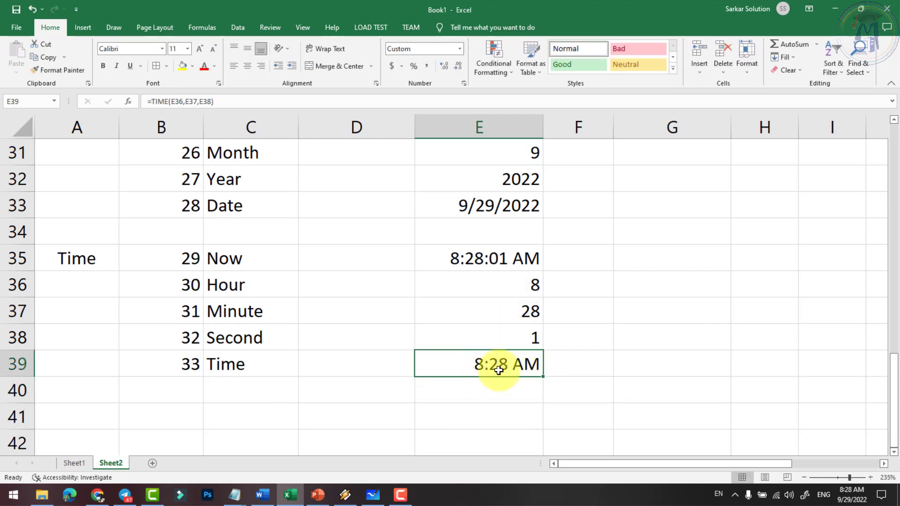
click(465, 257)
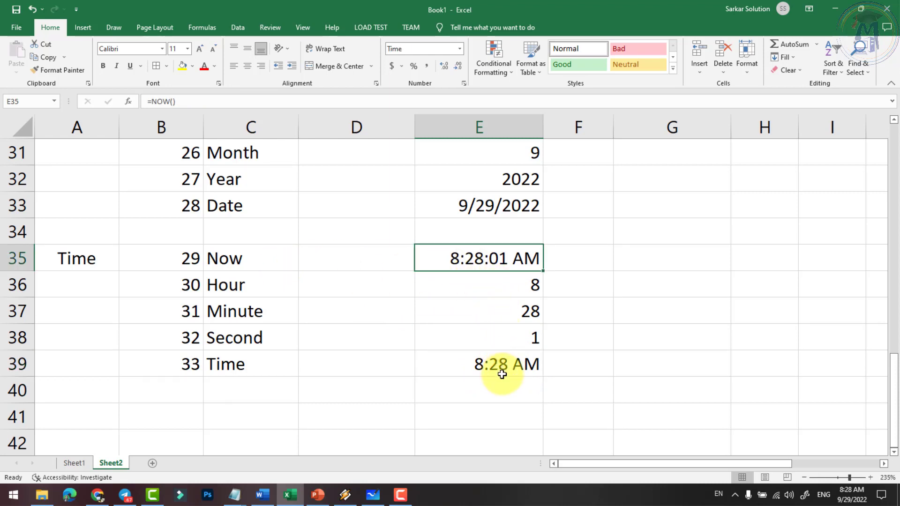
scroll(398, 338, up, 2)
scroll(346, 319, up, 1)
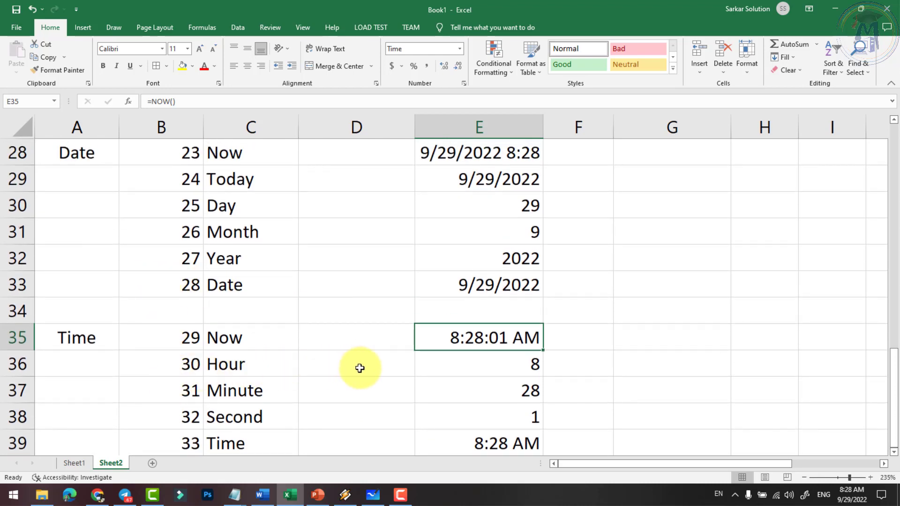
scroll(328, 351, down, 1)
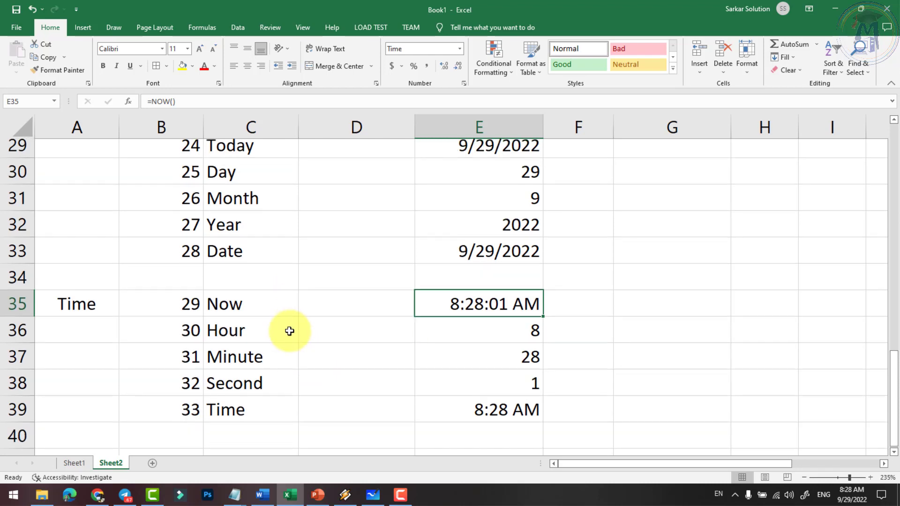
scroll(276, 333, down, 4)
scroll(224, 323, up, 2)
Type the heading 'Maths & Trig' in A41 and wrap it onto two lines.
click(80, 263)
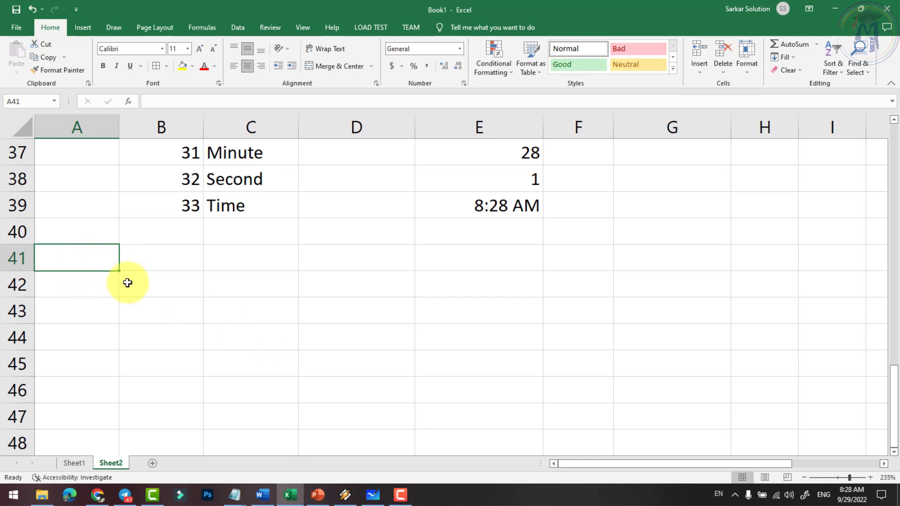
text(Maths)
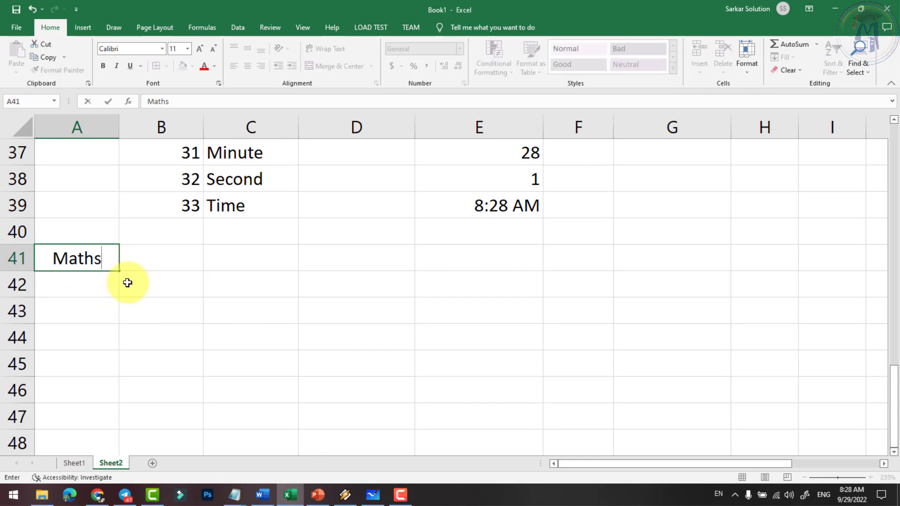
text( & Tig)
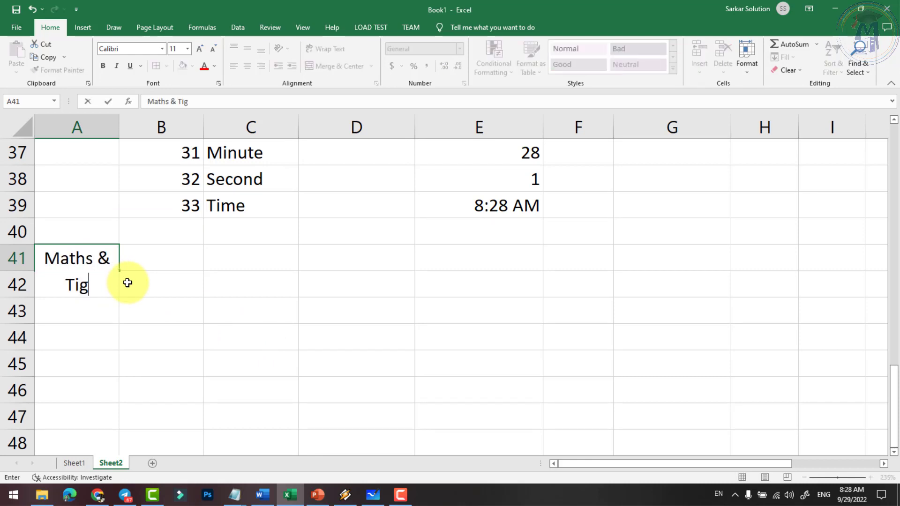
key(BackSpace)
key(BackSpace)
text(rig)
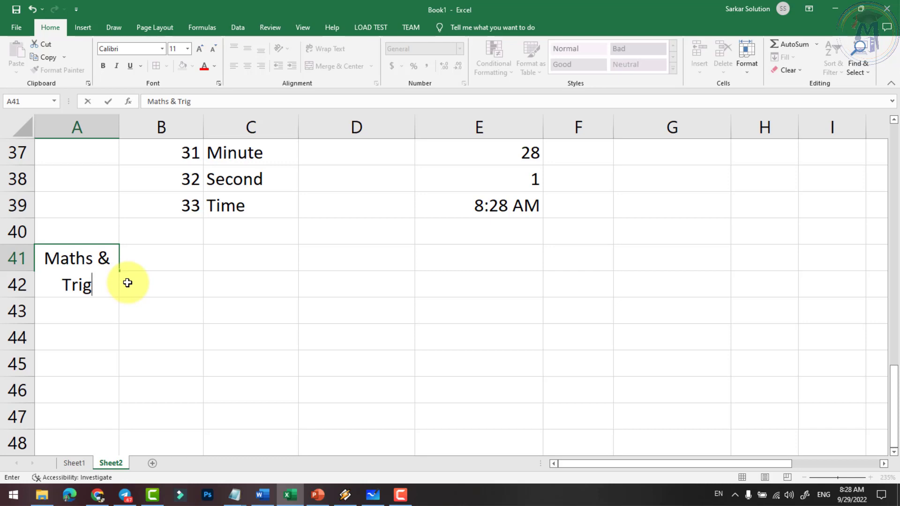
key(Tab)
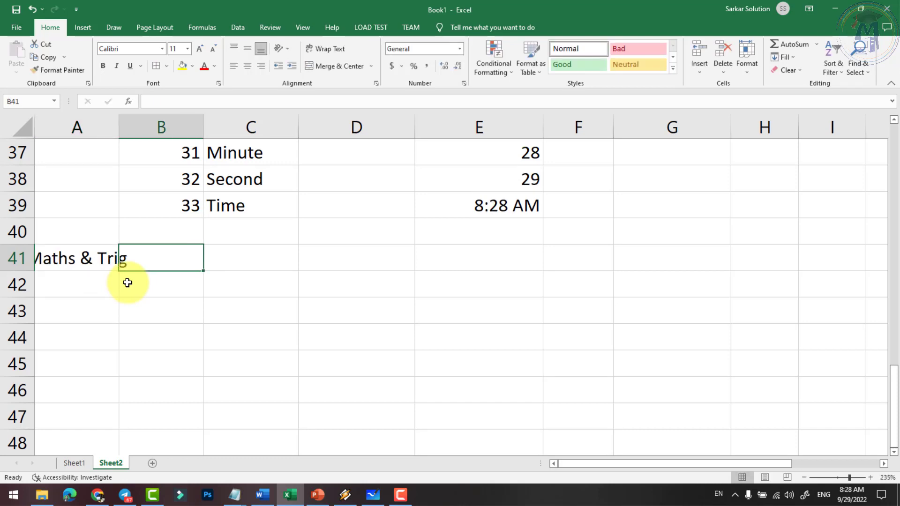
click(111, 258)
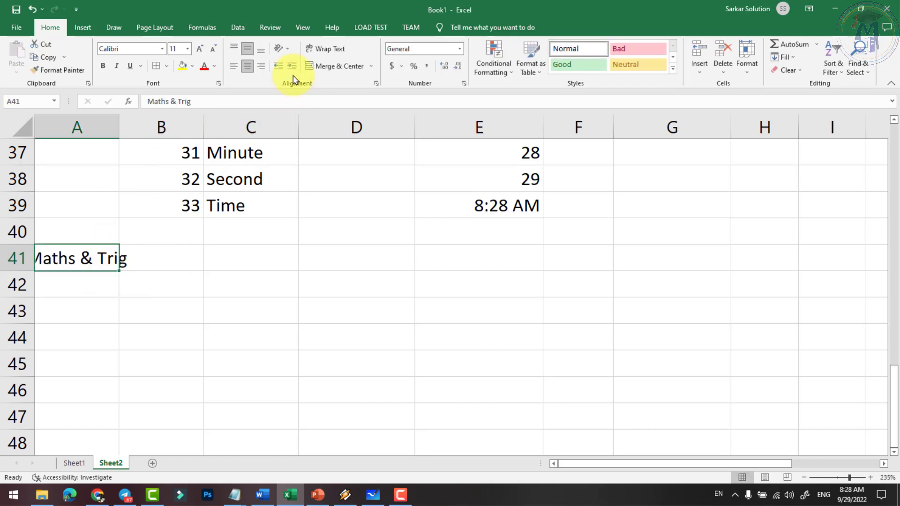
click(328, 47)
Number B41:B49 from 34 to 42 by entering 34 and 35 and filling down.
click(172, 276)
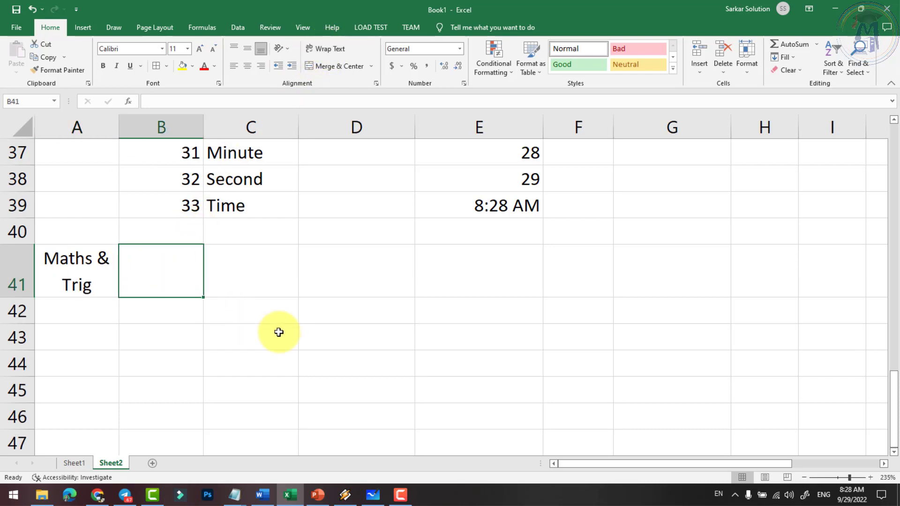
text(34)
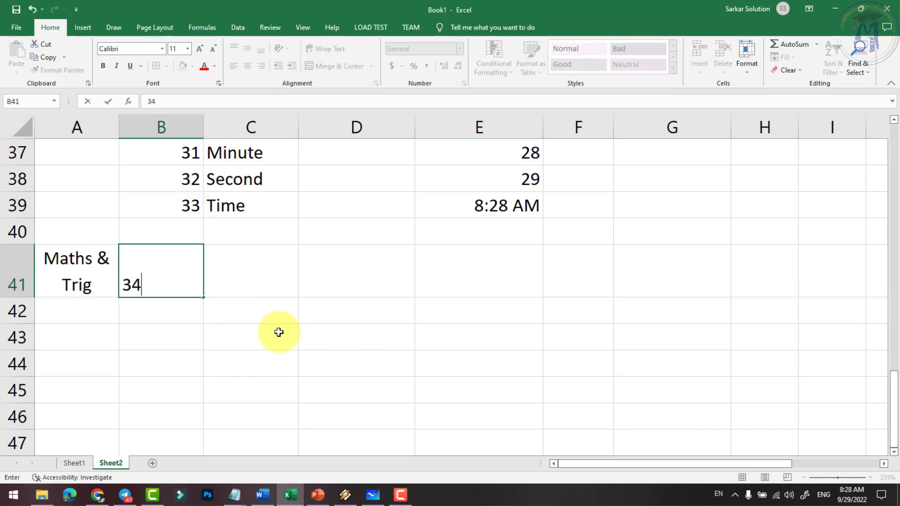
key(Return)
text(35)
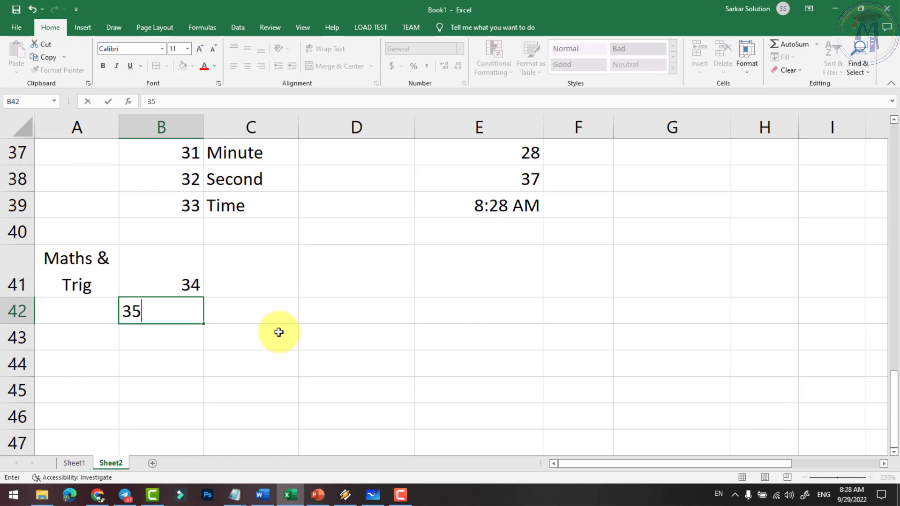
key(Return)
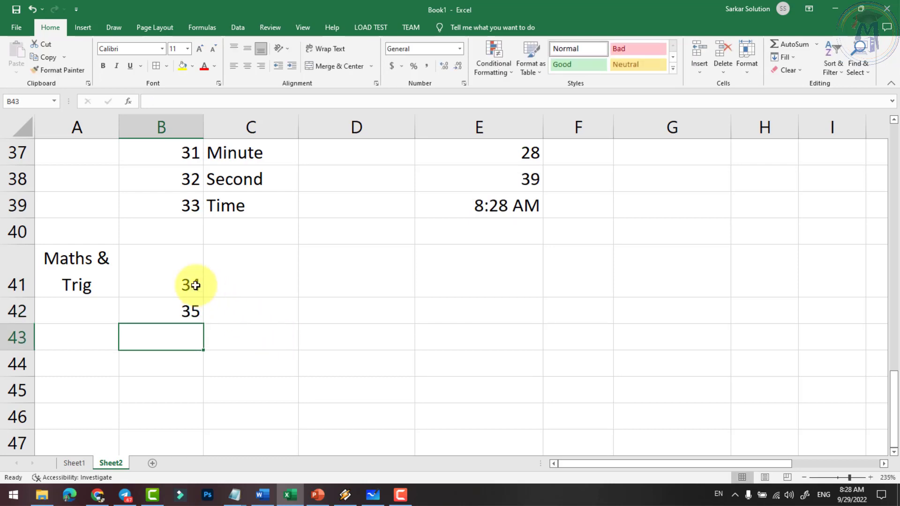
drag(188, 283, 201, 426)
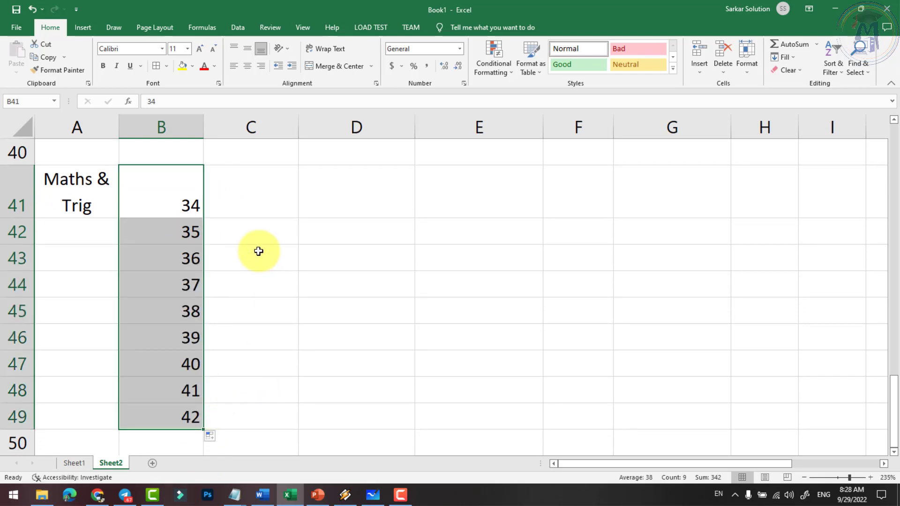
click(262, 207)
List ABS, Even, Odd, Mod, Mode, Power and Product in C41:C47.
scroll(286, 244, up, 1)
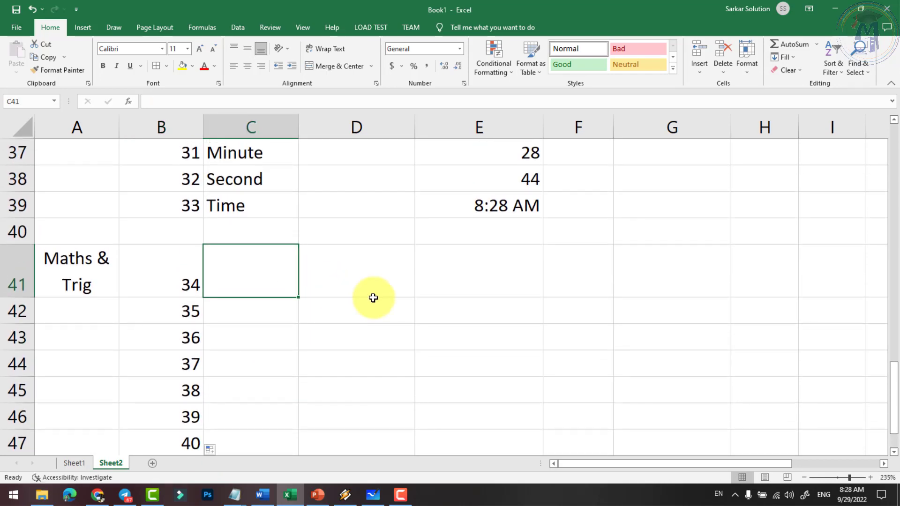
text(ABS)
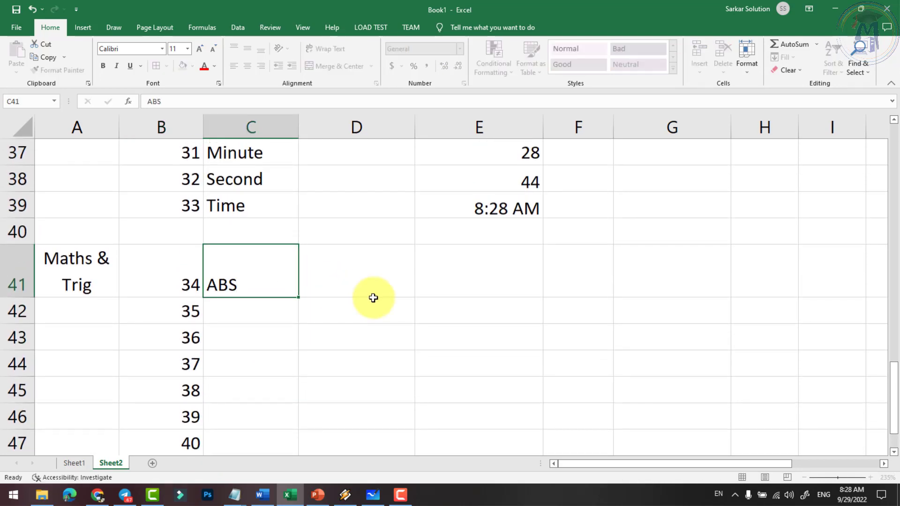
key(Return)
text(Even)
key(Return)
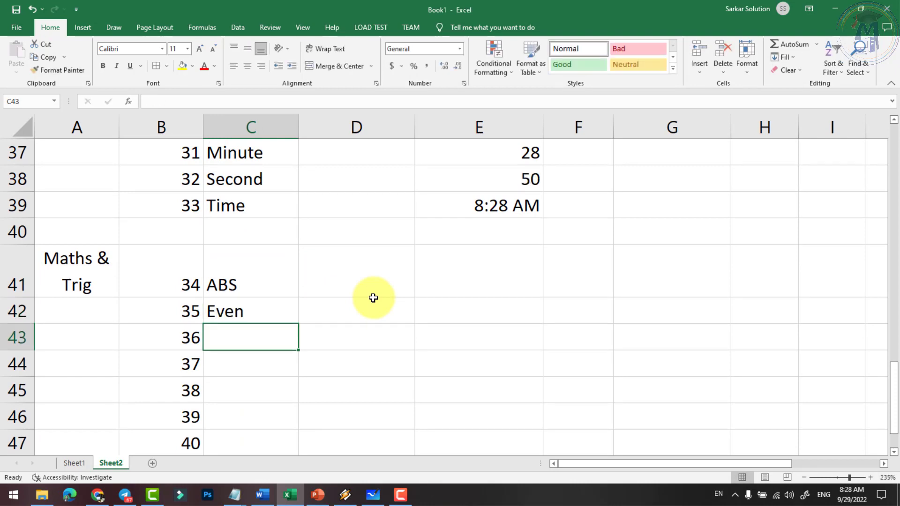
text(Odd)
key(Return)
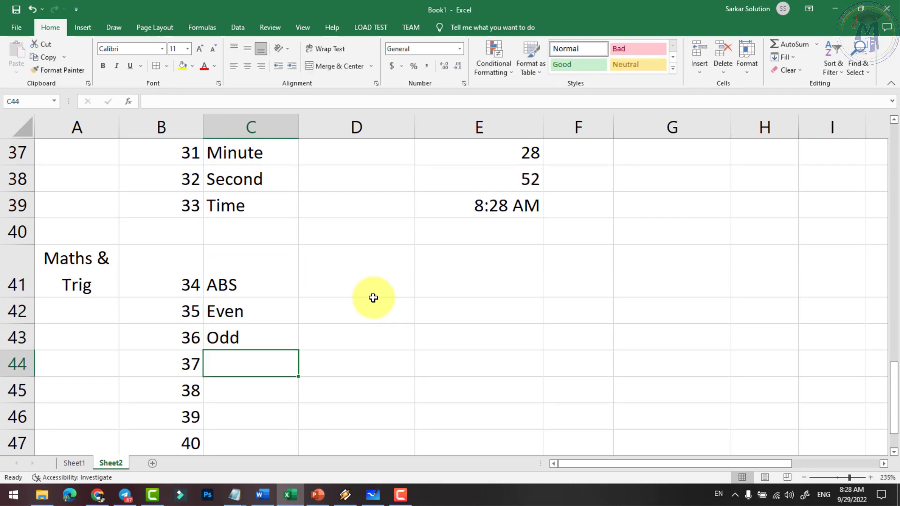
text(Mod)
key(Return)
text(Mod)
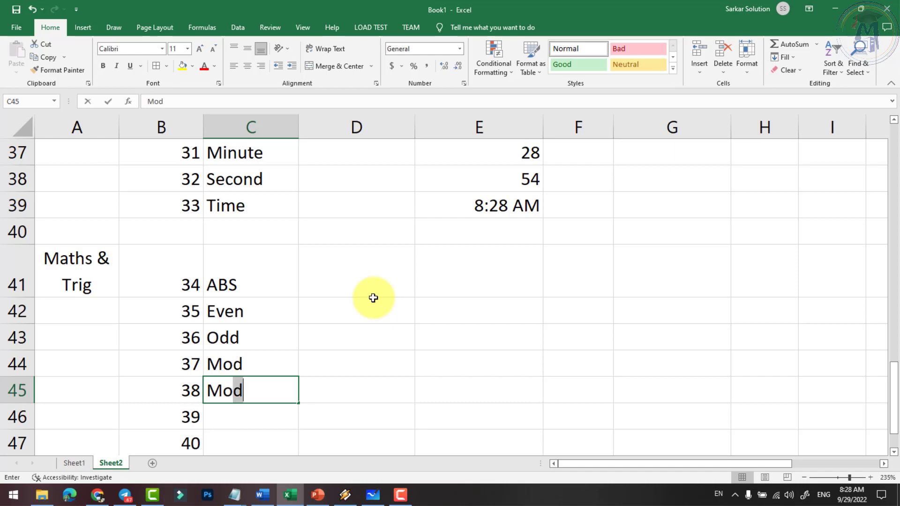
text(e)
key(Return)
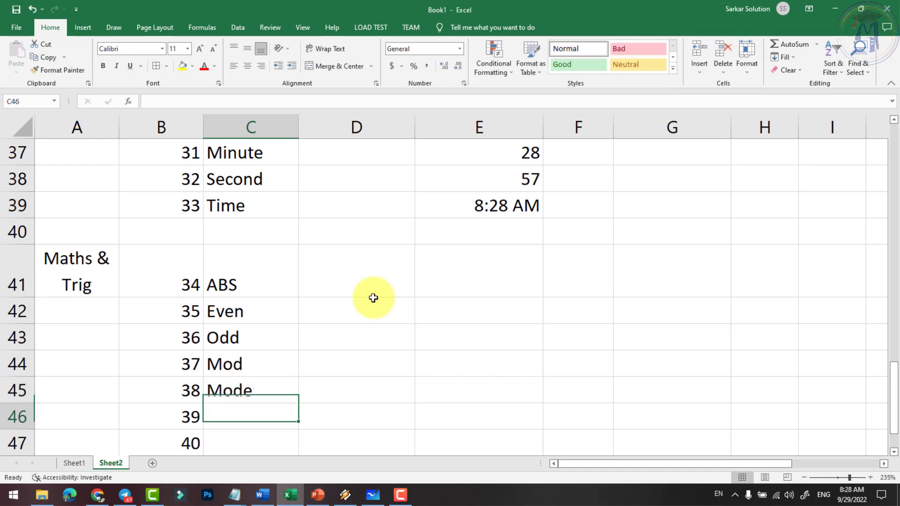
text(Power)
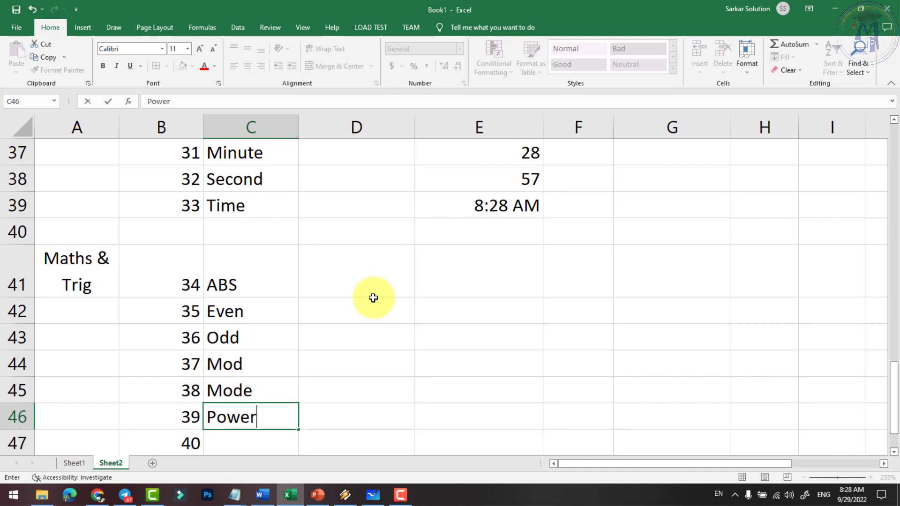
key(Return)
text(Product)
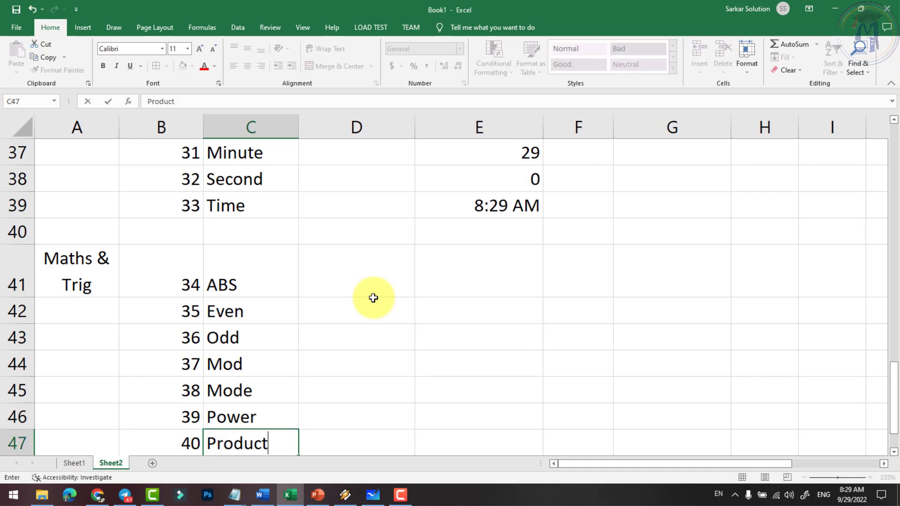
key(Return)
Add Round, SQRT and RANK in C48:C50 and number the RANK row 43.
text(Rount)
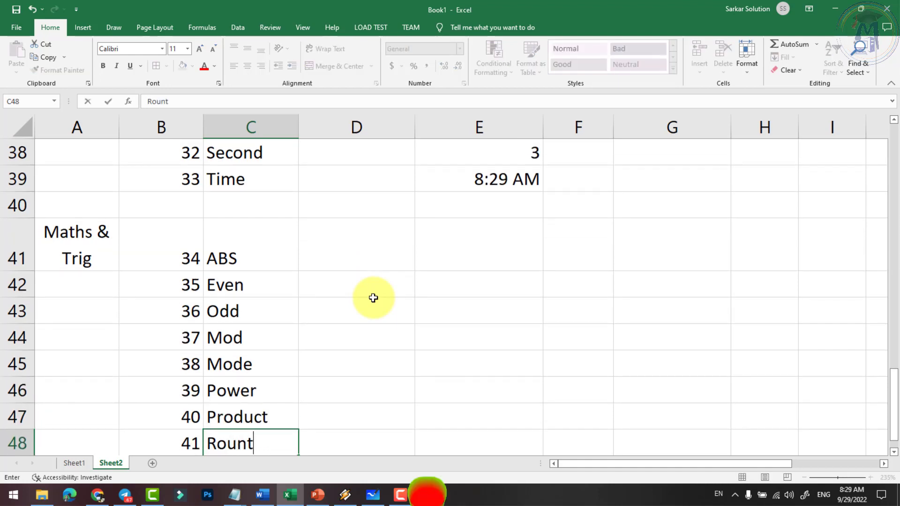
key(BackSpace)
text(d)
key(Return)
text(S)
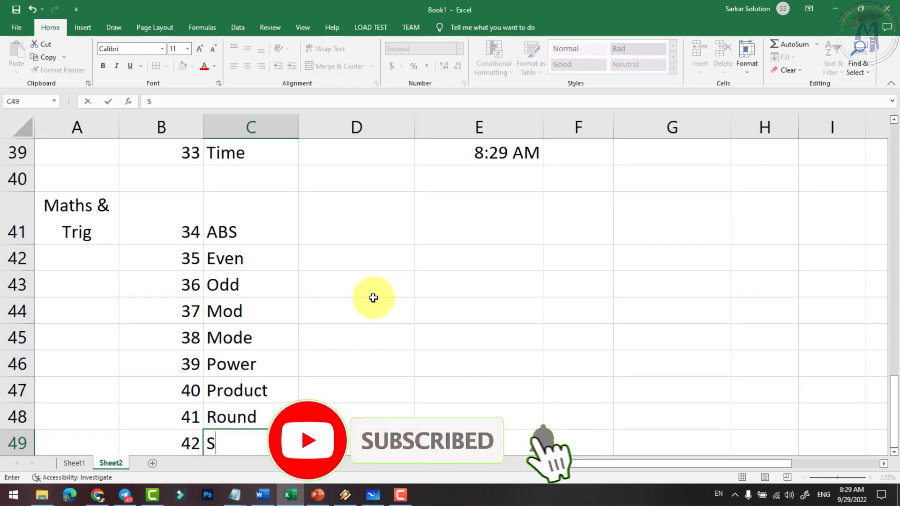
text(QRT)
key(Return)
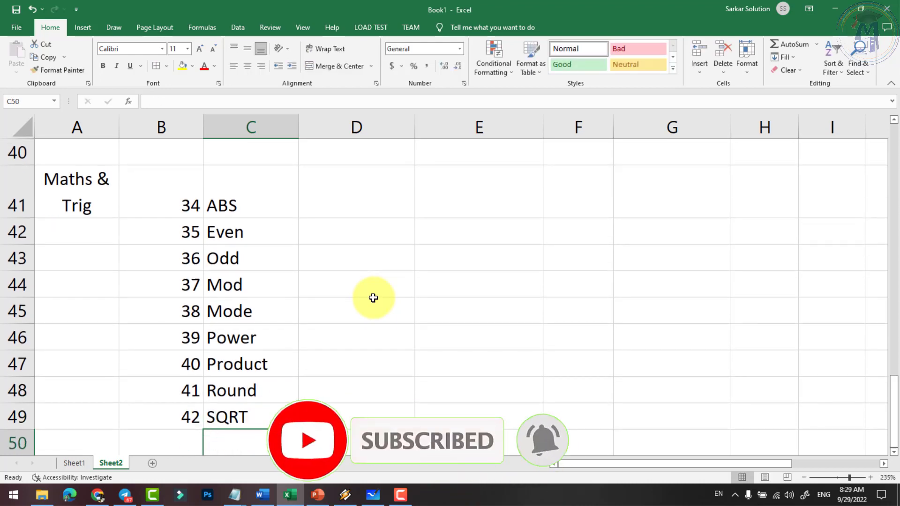
text(RANK)
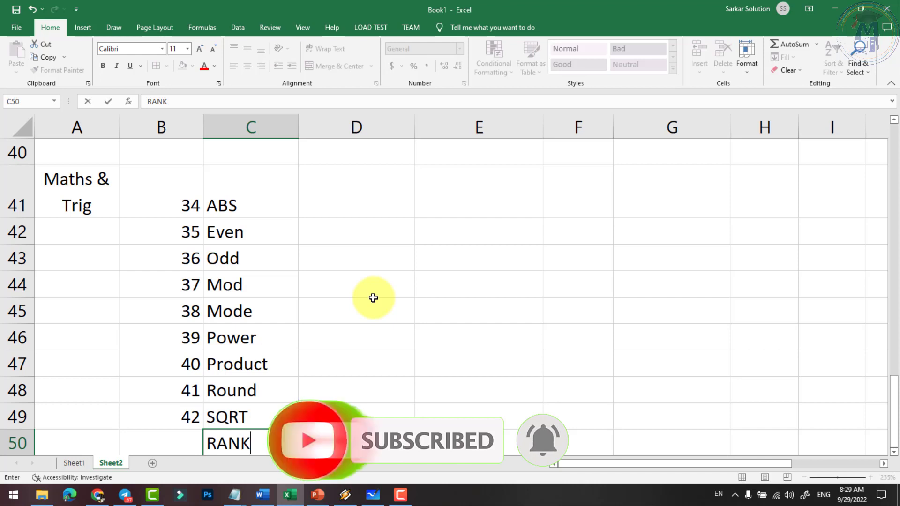
key(Left)
text(4)
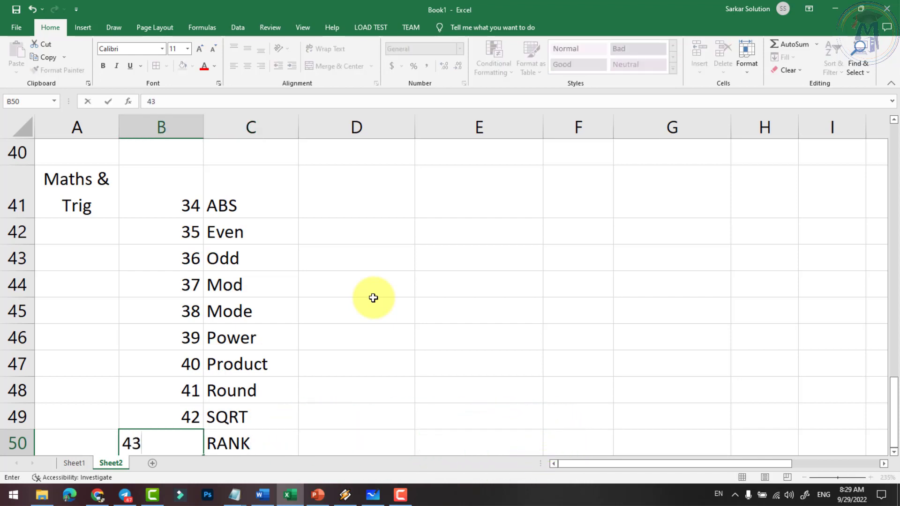
key(Return)
click(259, 416)
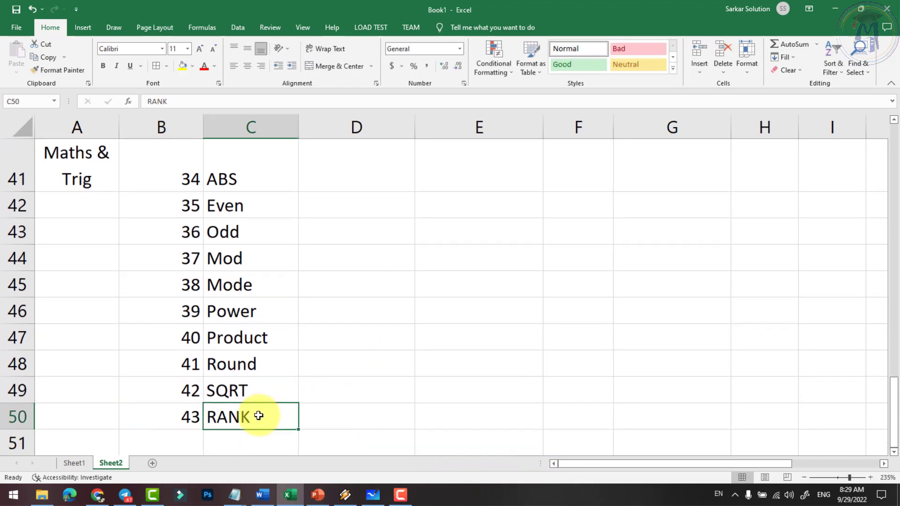
scroll(281, 370, up, 1)
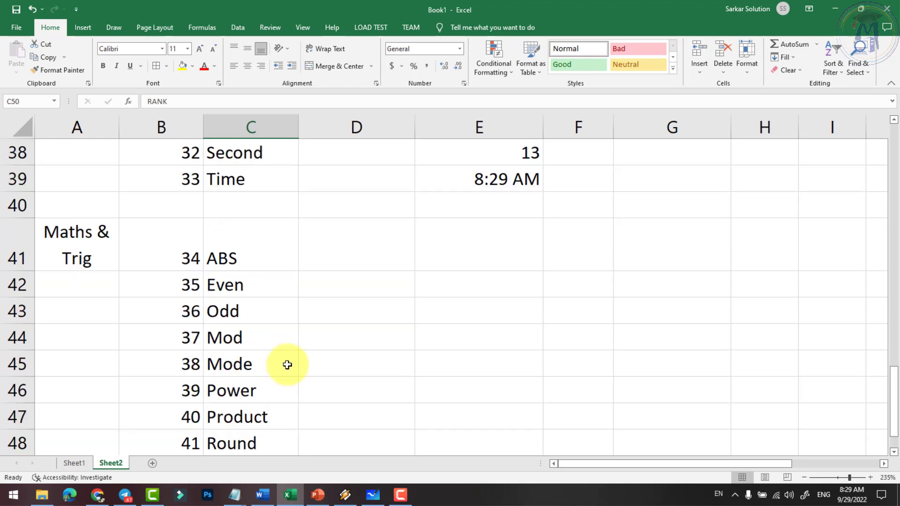
scroll(288, 359, down, 1)
scroll(302, 357, up, 1)
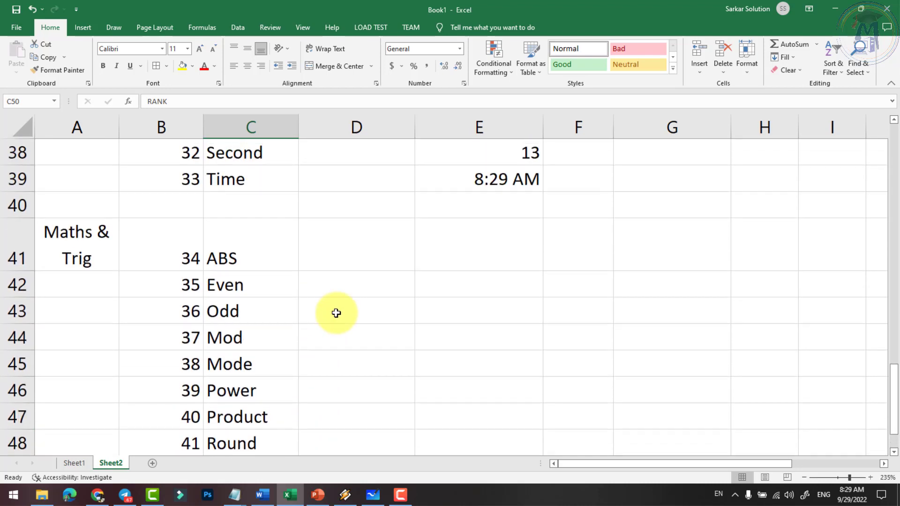
Enter -25 in D41 with =ABS(D41) returning 25 in E41, then enter 11 in D42.
click(353, 253)
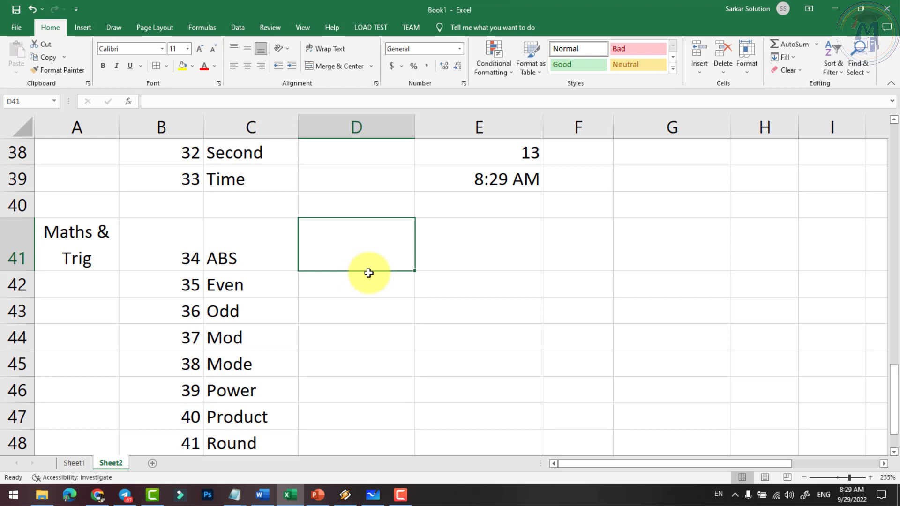
text(-25)
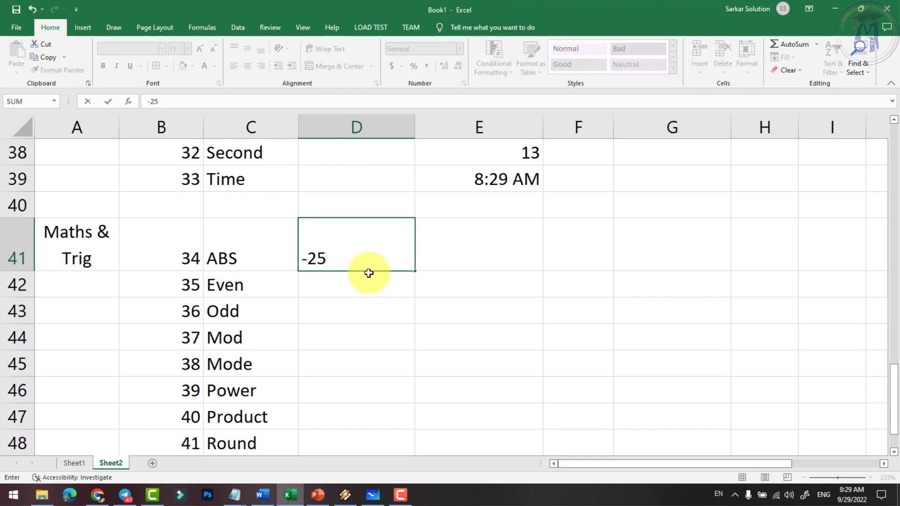
key(Tab)
text(=)
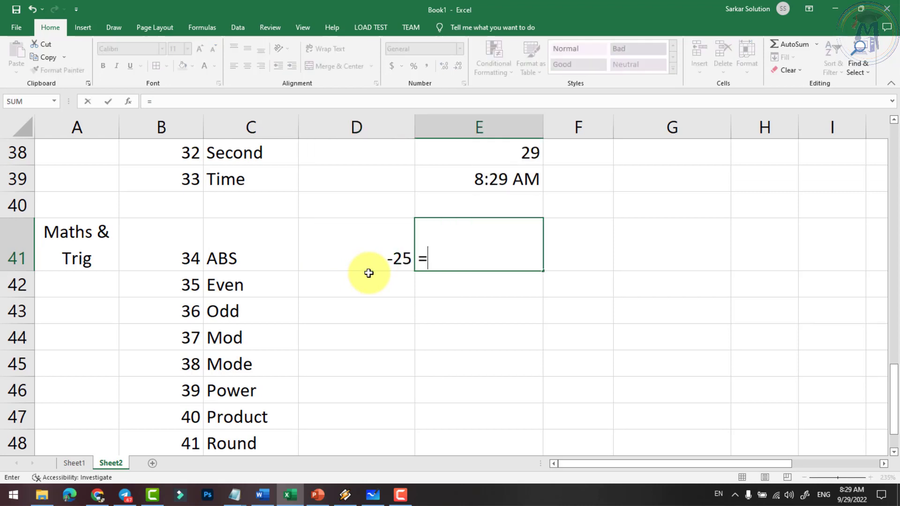
text(abs()
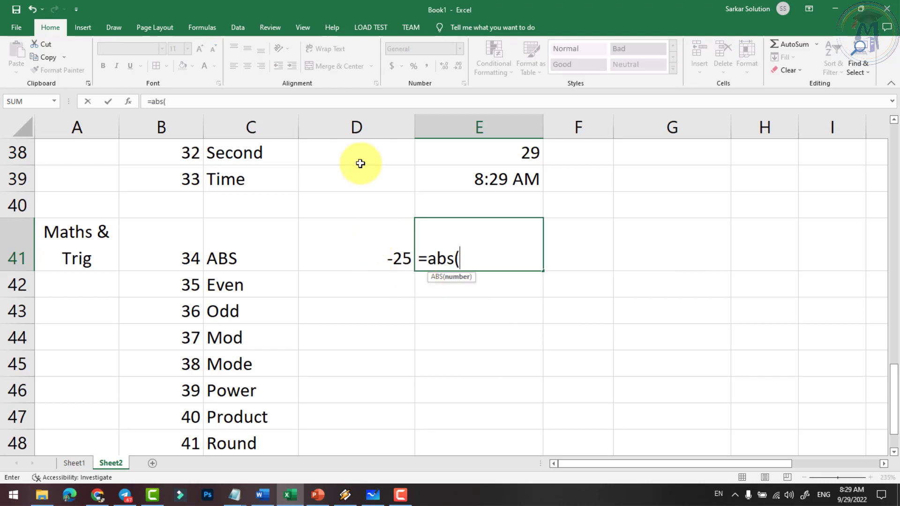
text(d)
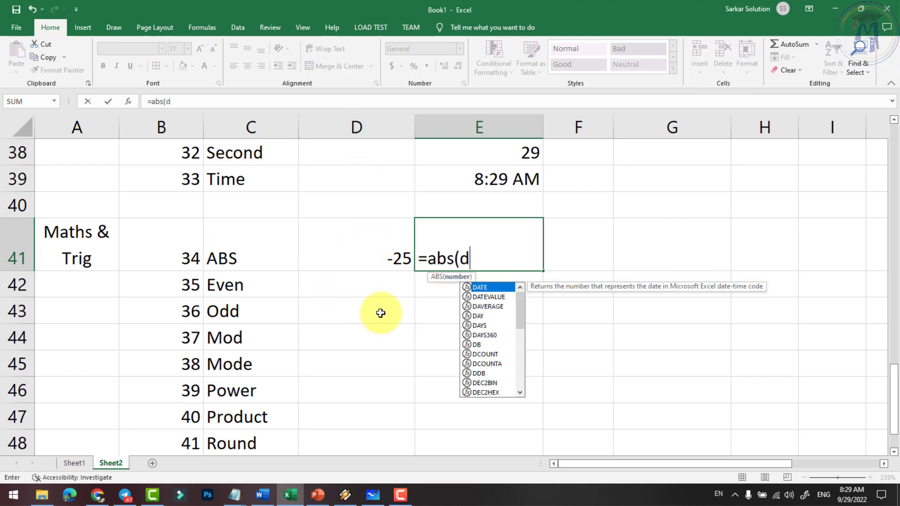
text(41)
key(Return)
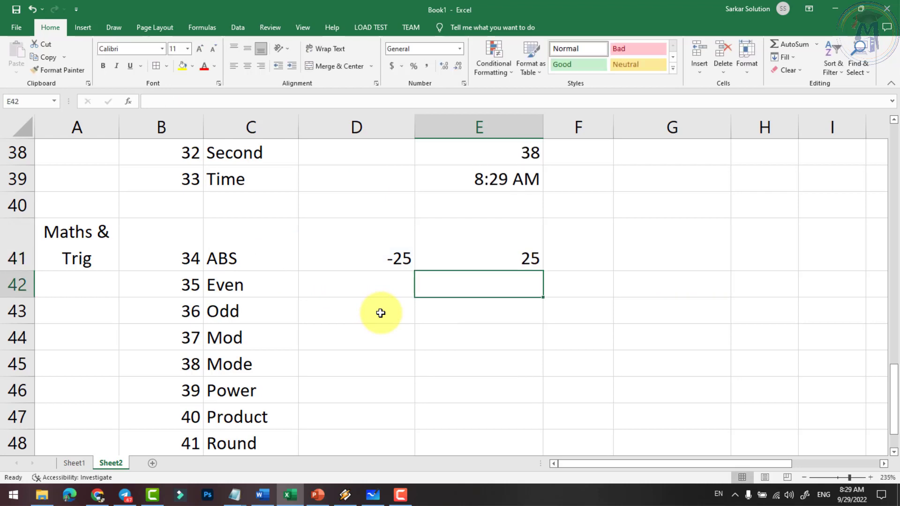
click(395, 258)
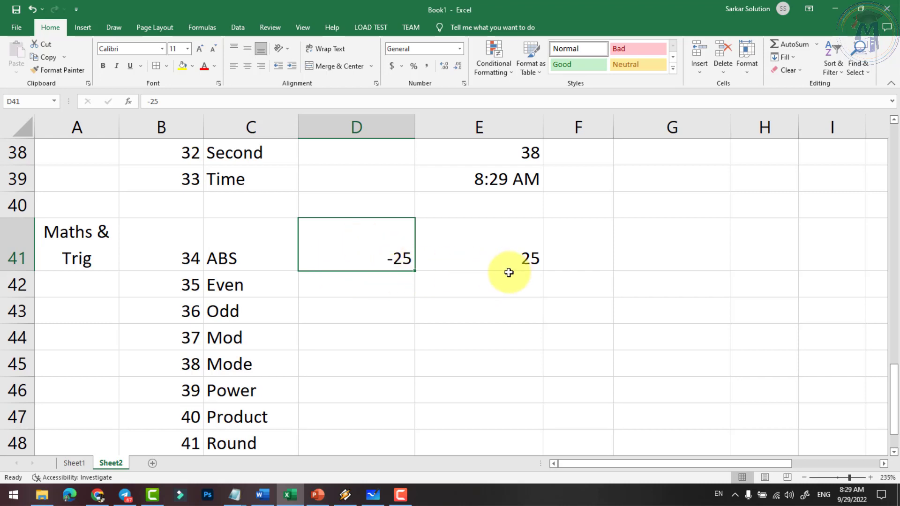
click(393, 285)
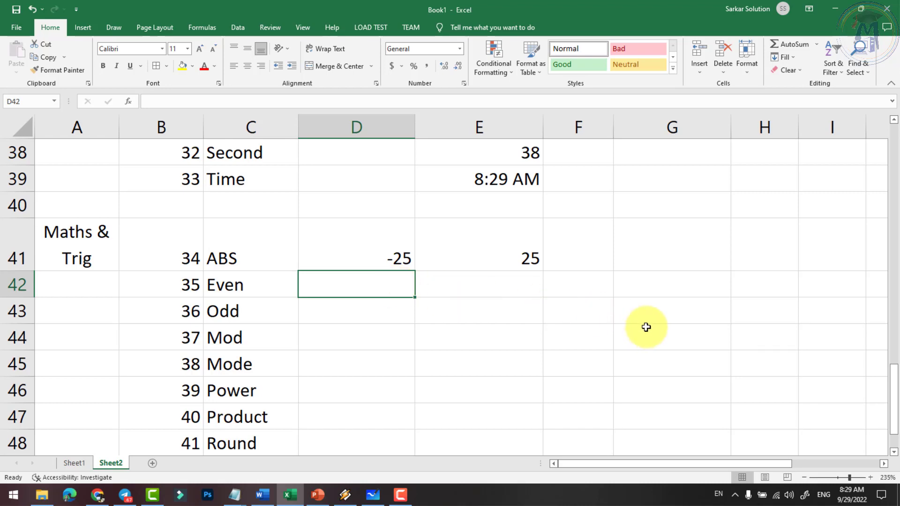
text(11)
key(Tab)
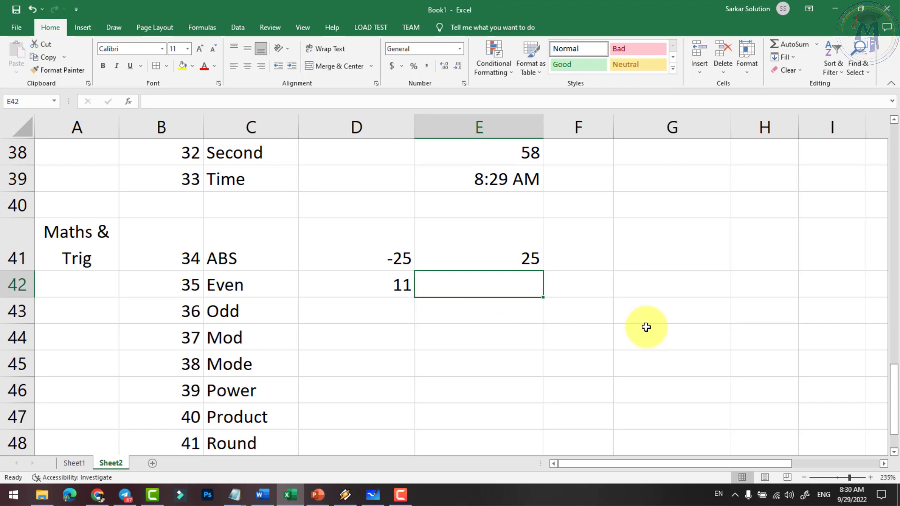
Enter =EVEN(D42) in E42 so the sample 11 rounds up to 12.
text(=e)
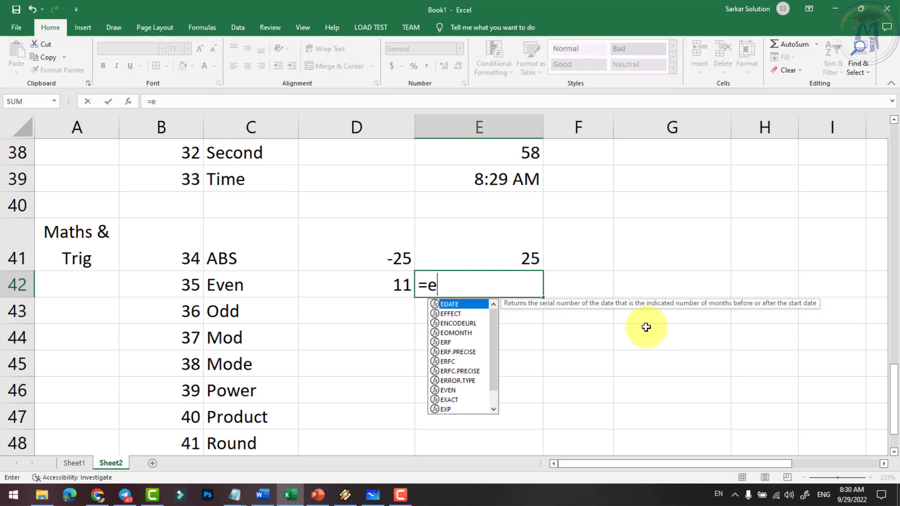
text(ven()
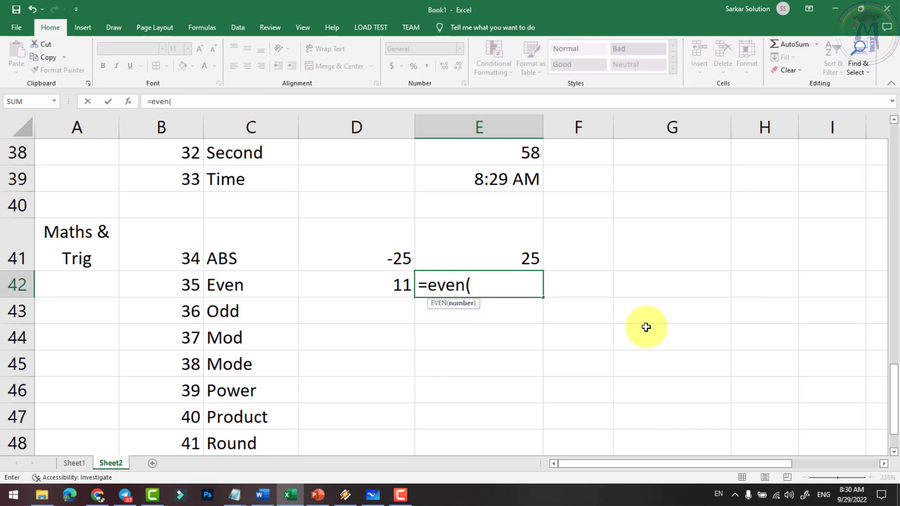
key(Left)
text())
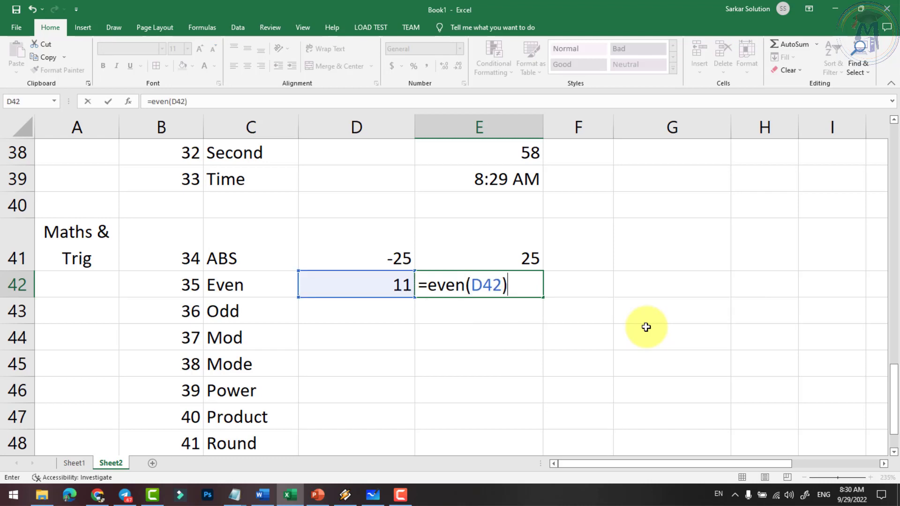
key(Return)
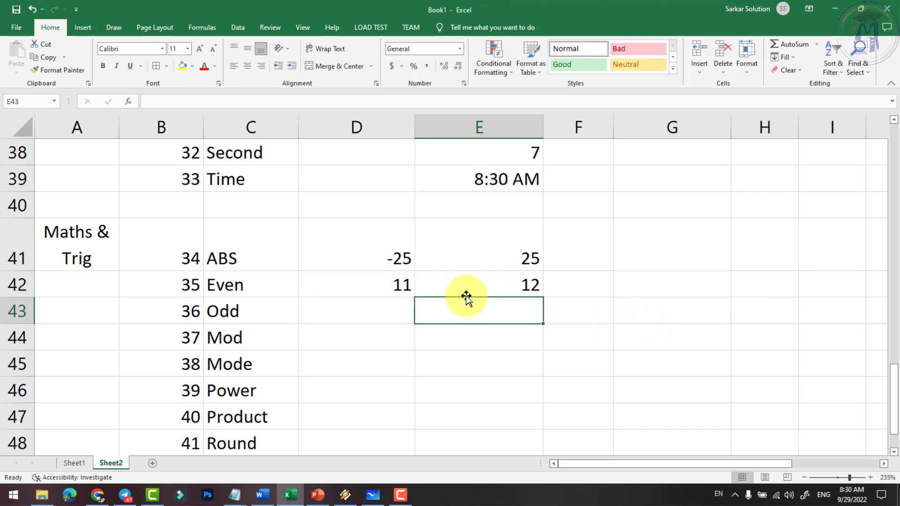
click(398, 285)
click(505, 289)
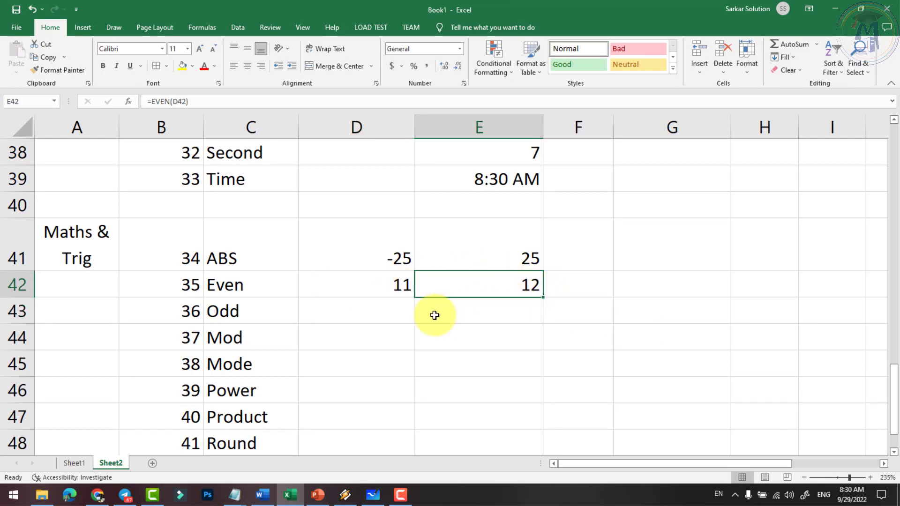
click(394, 315)
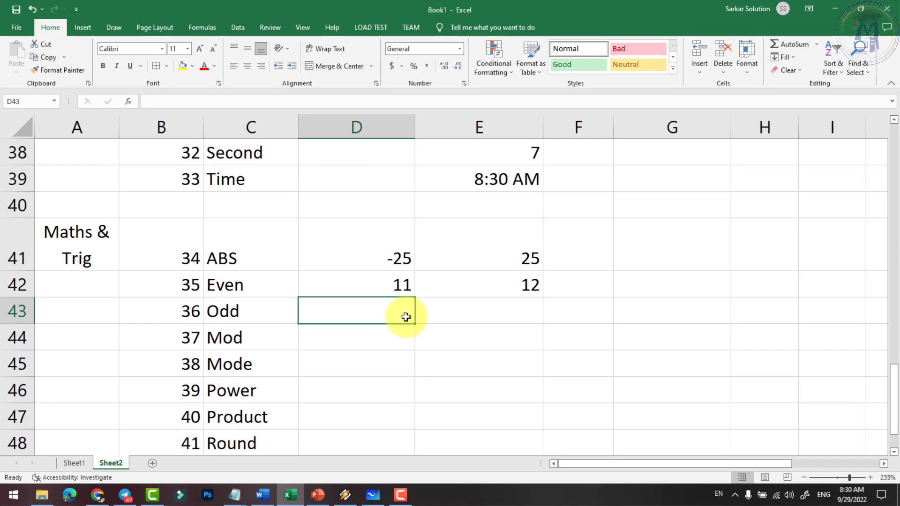
Enter 12 in D43 and =ODD(D43) in E43, then review the Even and Odd cells.
text(12)
key(Tab)
text(=)
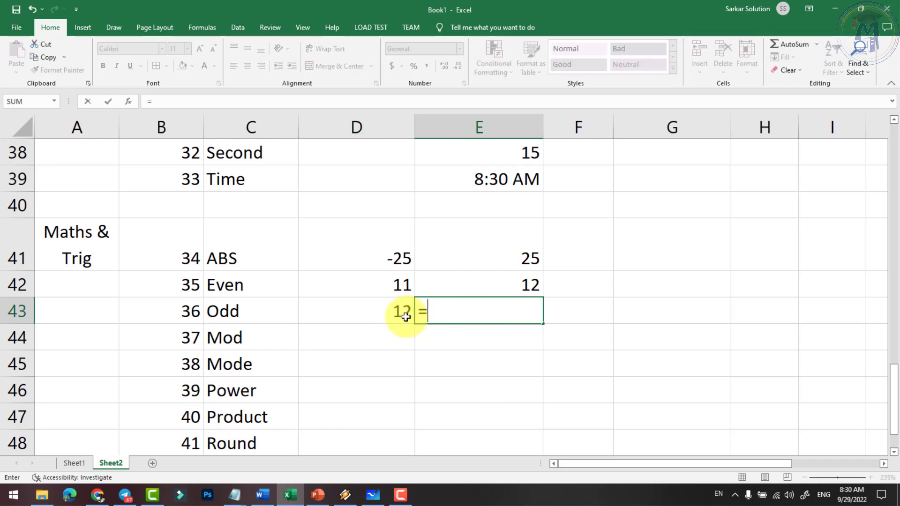
text(odd()
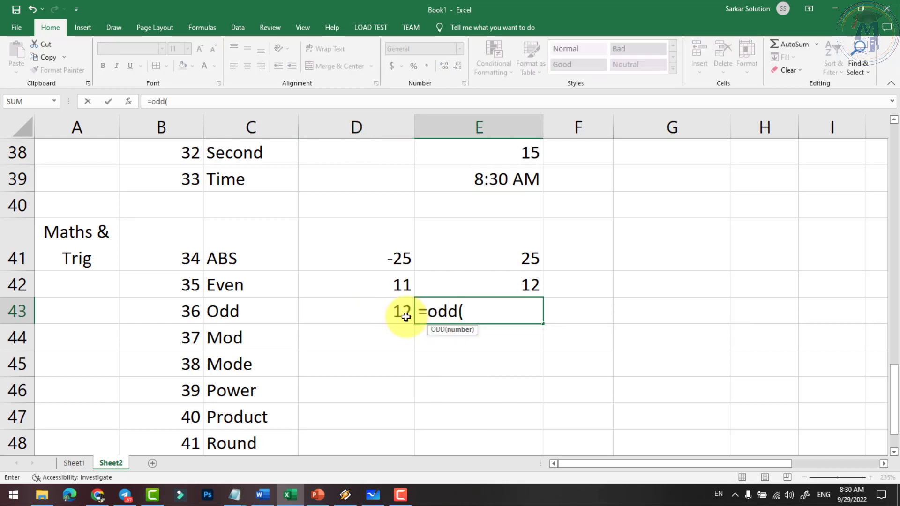
click(406, 317)
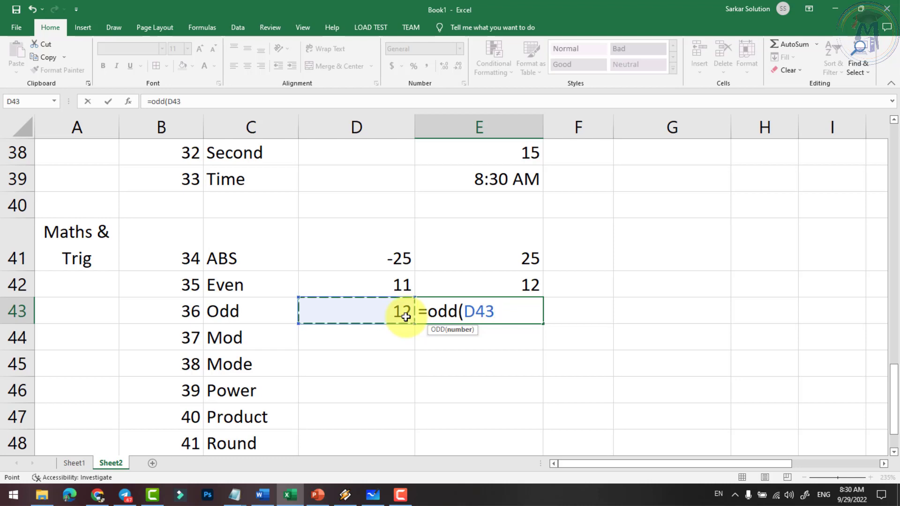
key(Return)
click(505, 308)
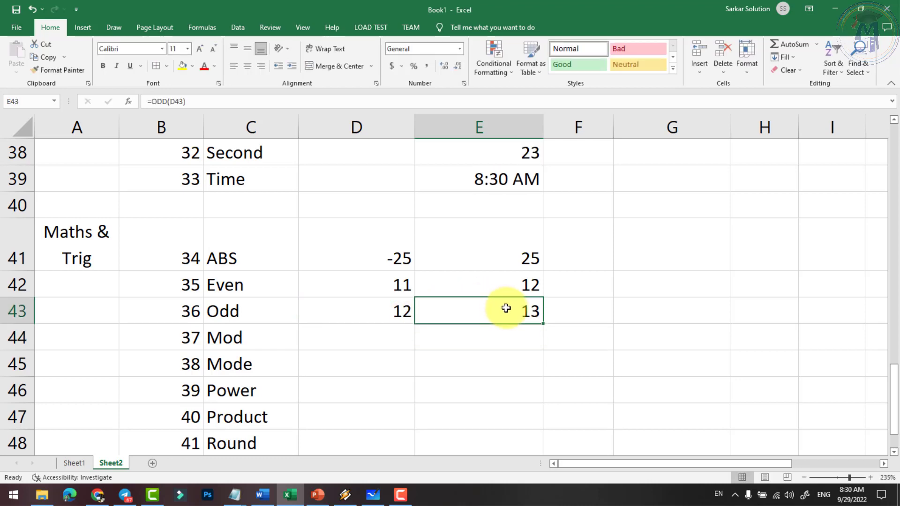
click(404, 285)
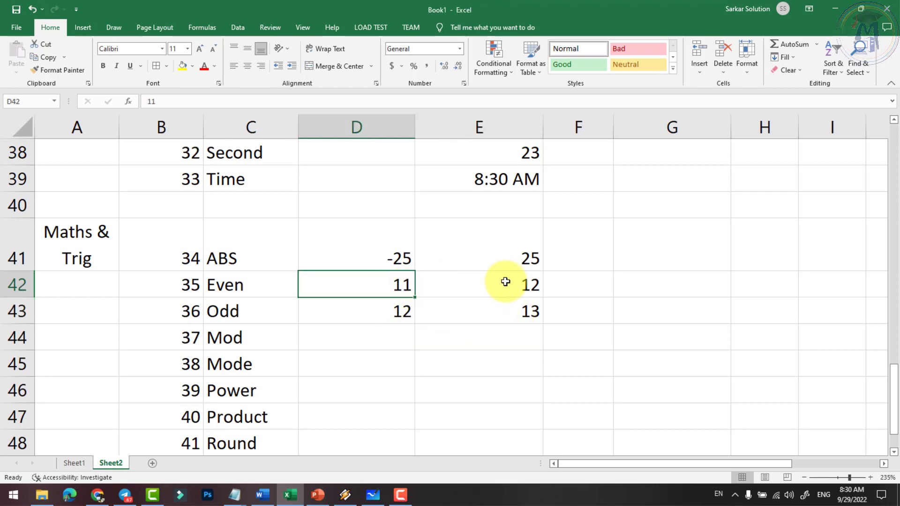
click(505, 282)
click(387, 319)
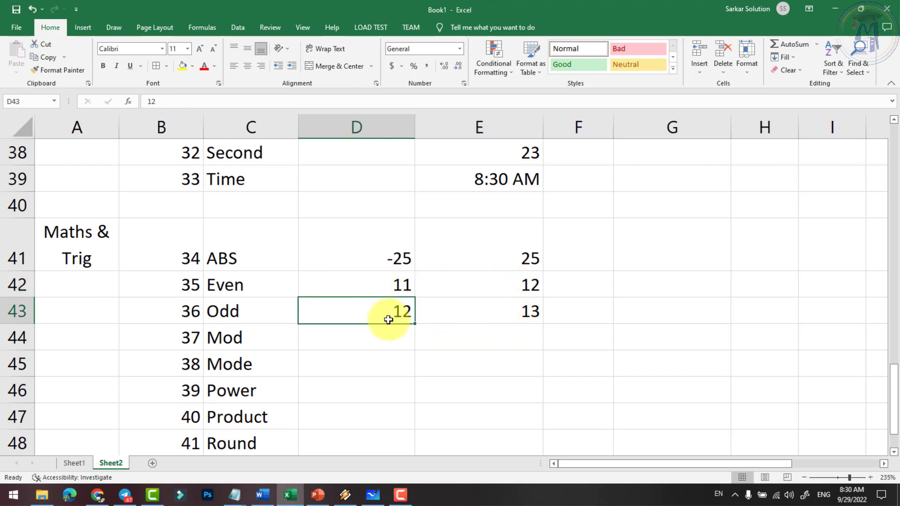
Change the Odd sample to 16 (result 17) and the Even sample to 15 (result 16).
text(15)
key(Return)
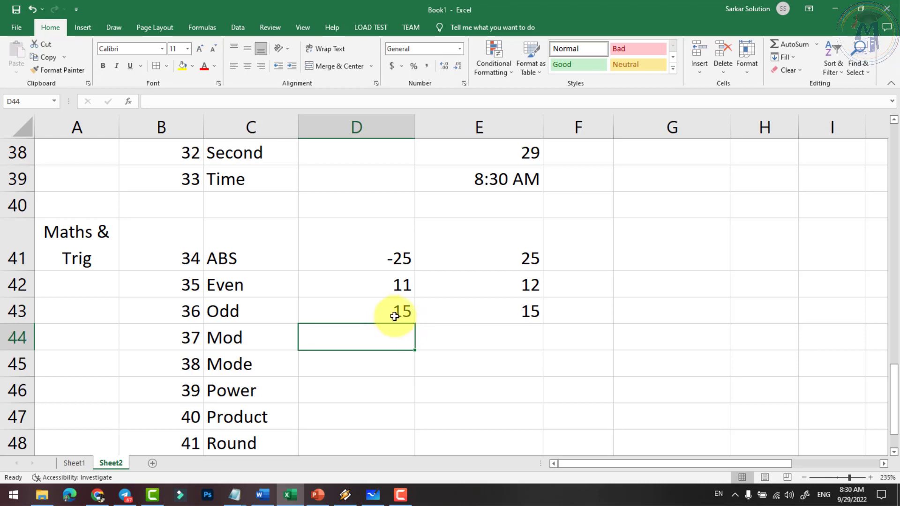
click(387, 315)
text(16)
key(Return)
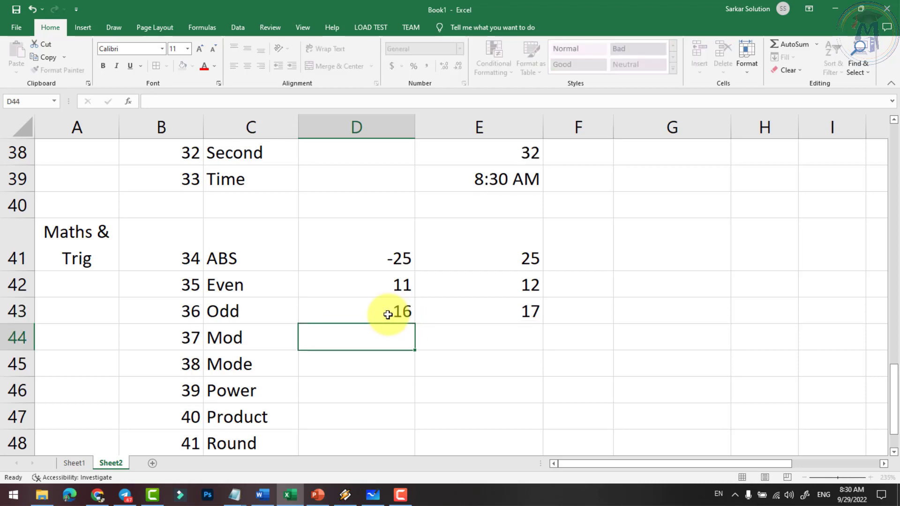
click(384, 291)
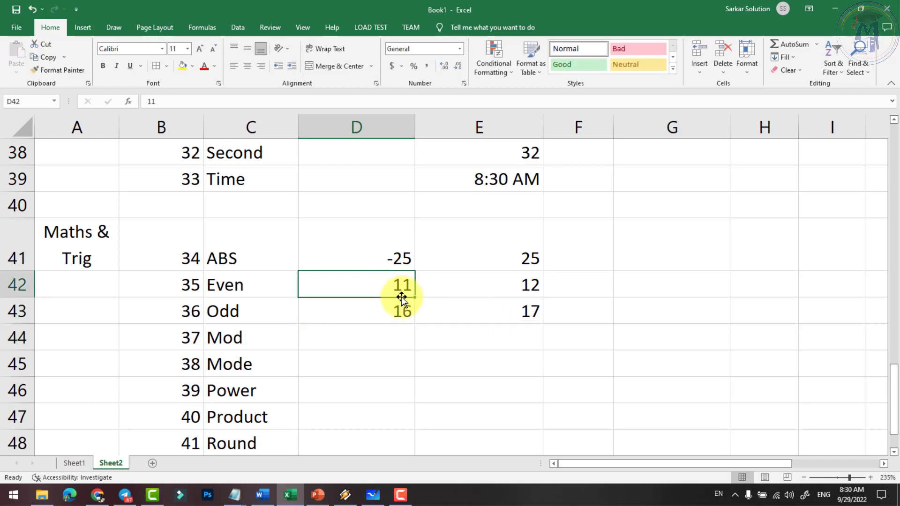
text(15)
key(Return)
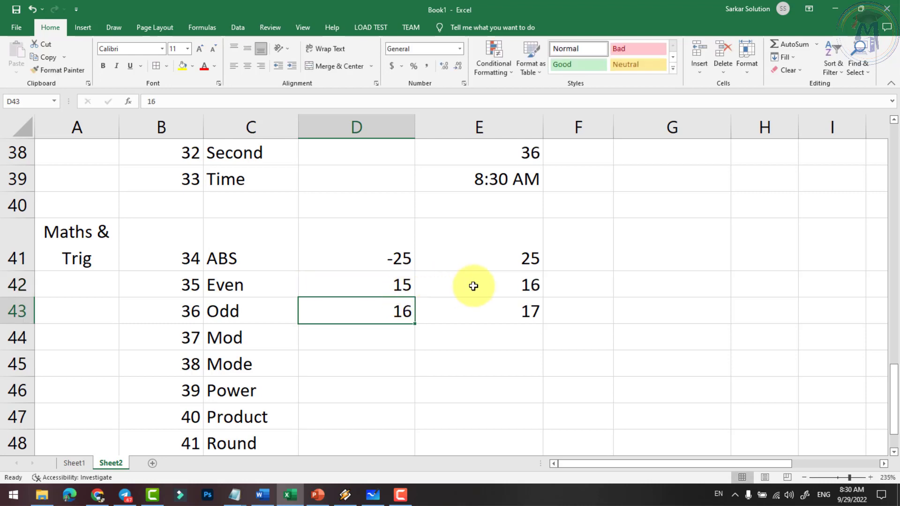
click(472, 285)
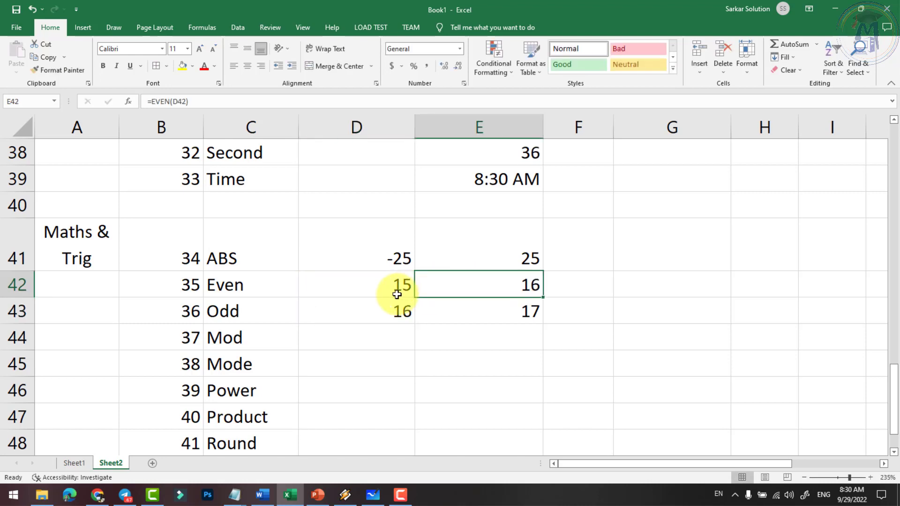
click(360, 313)
click(373, 339)
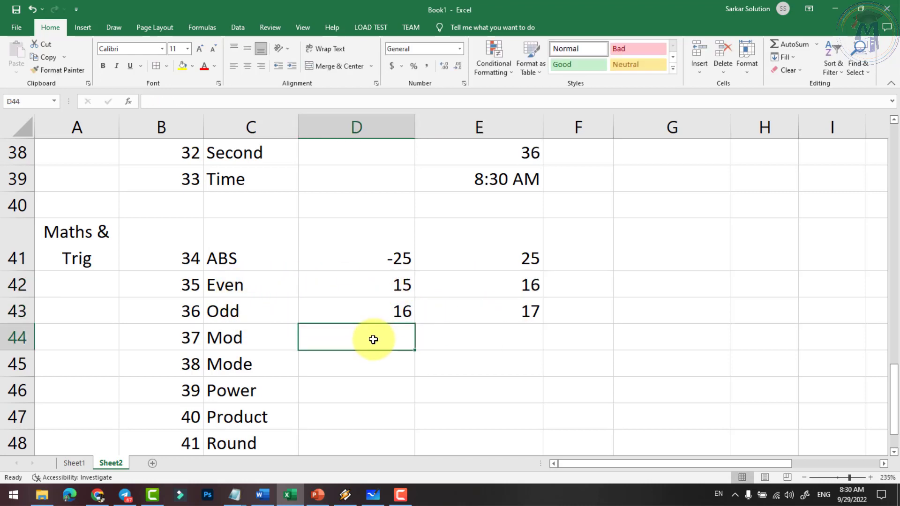
Enter 25 in D44 and the divisor 5 in E44 for the Mod row.
scroll(373, 339, down, 1)
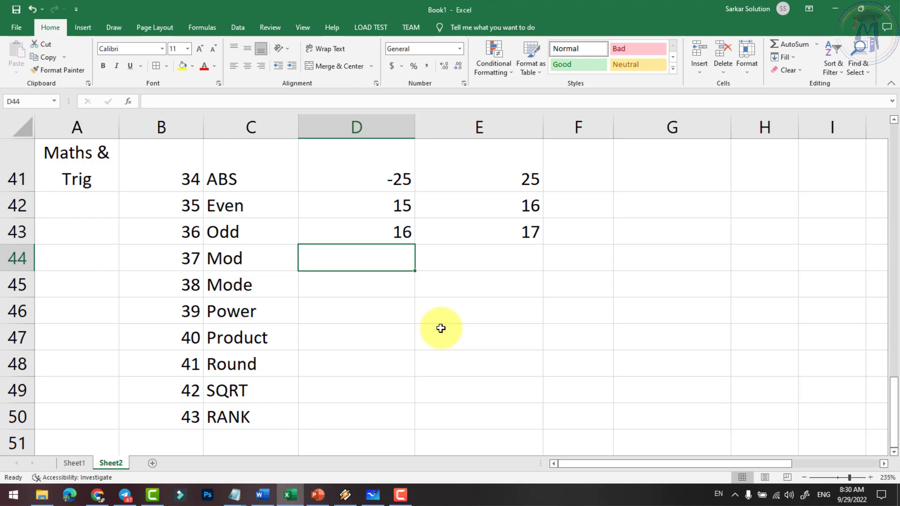
text(25)
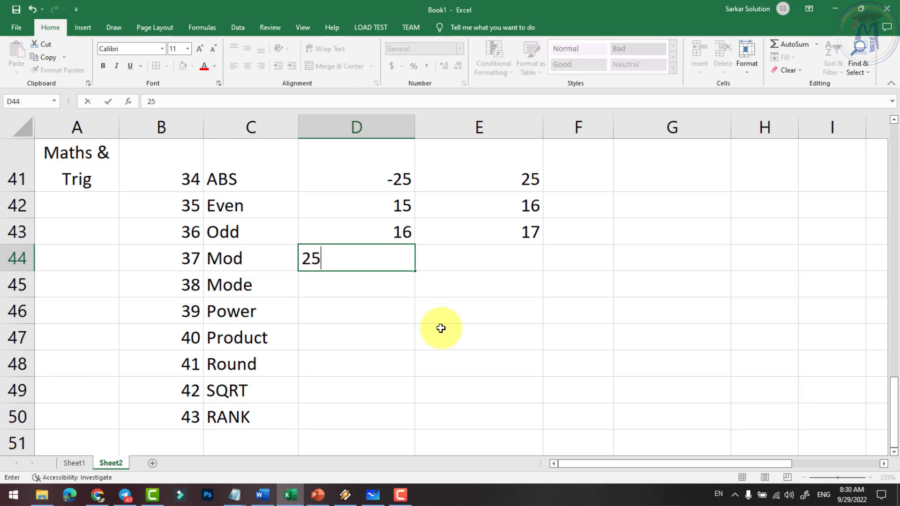
key(Tab)
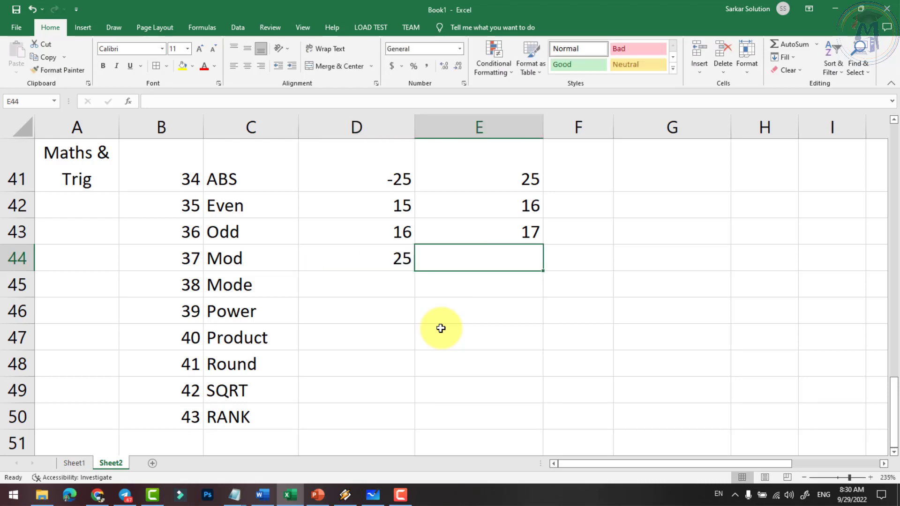
text(4)
key(Tab)
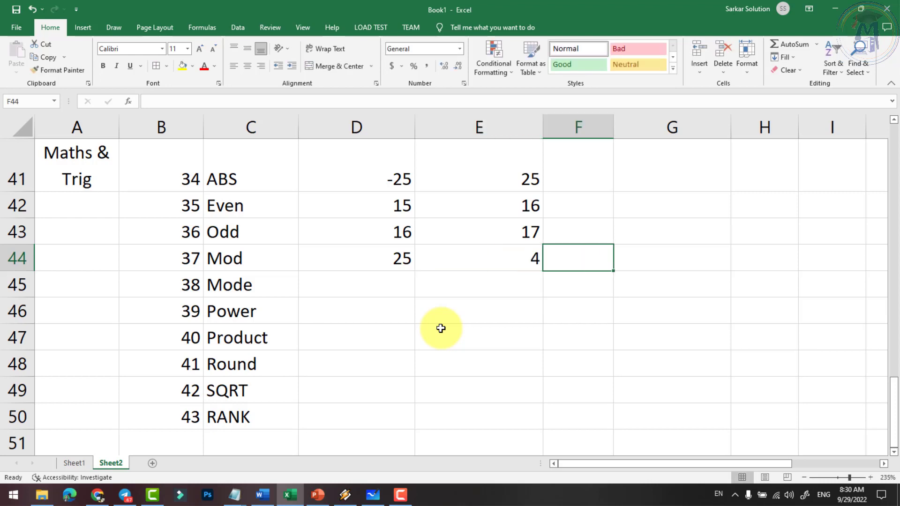
click(431, 257)
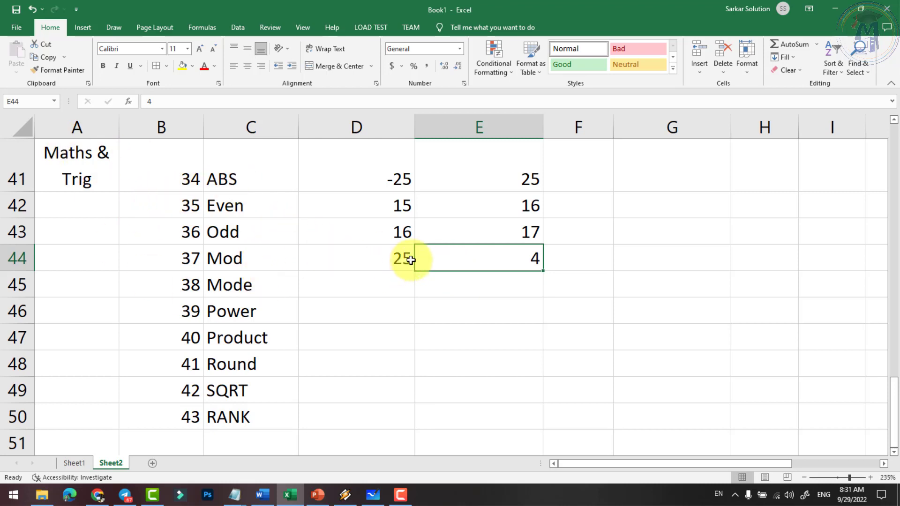
text(5)
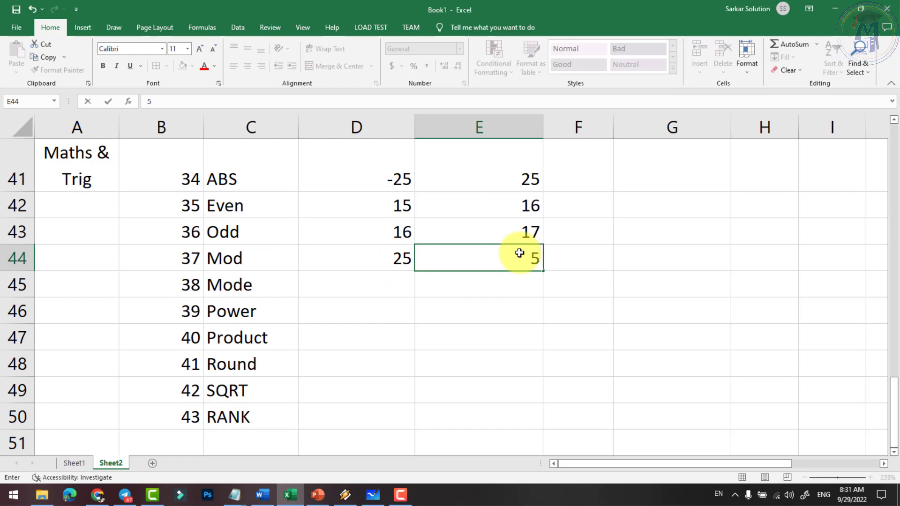
key(Return)
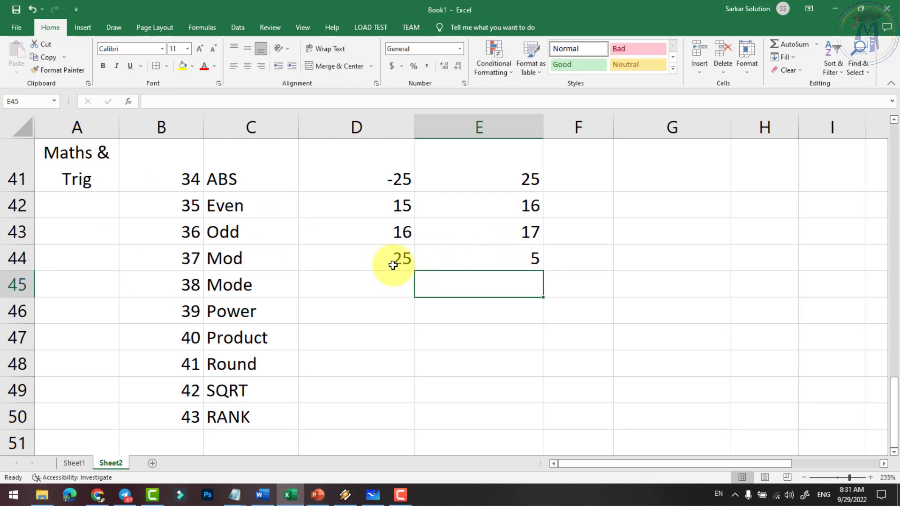
Check the Mod row's label, number 25 and divisor 5.
click(394, 262)
click(483, 256)
click(409, 261)
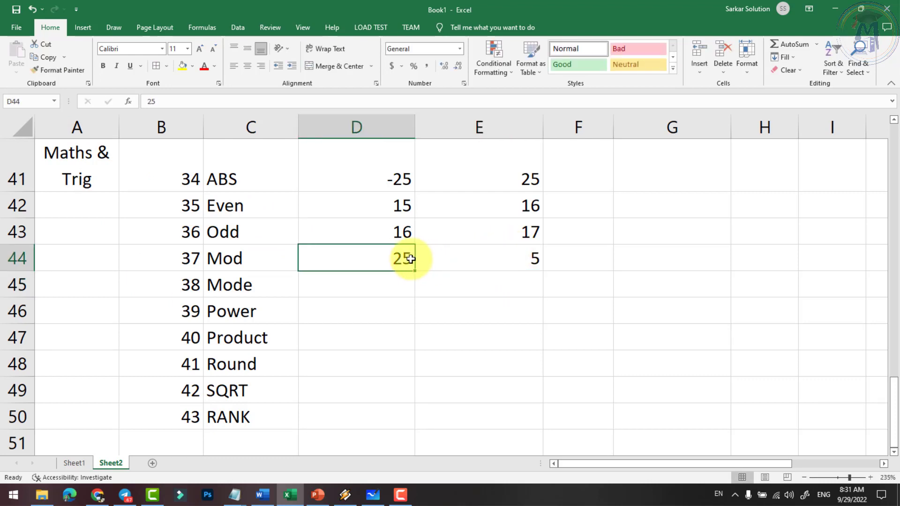
click(464, 257)
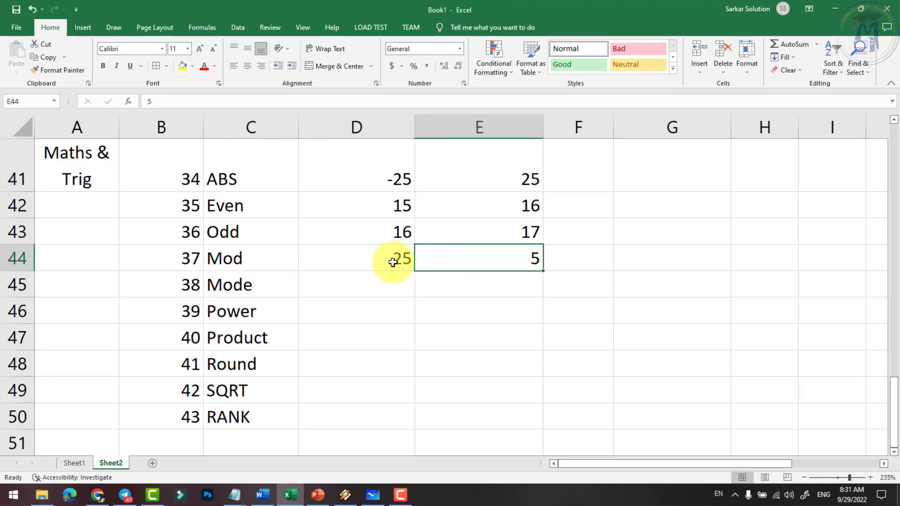
click(222, 265)
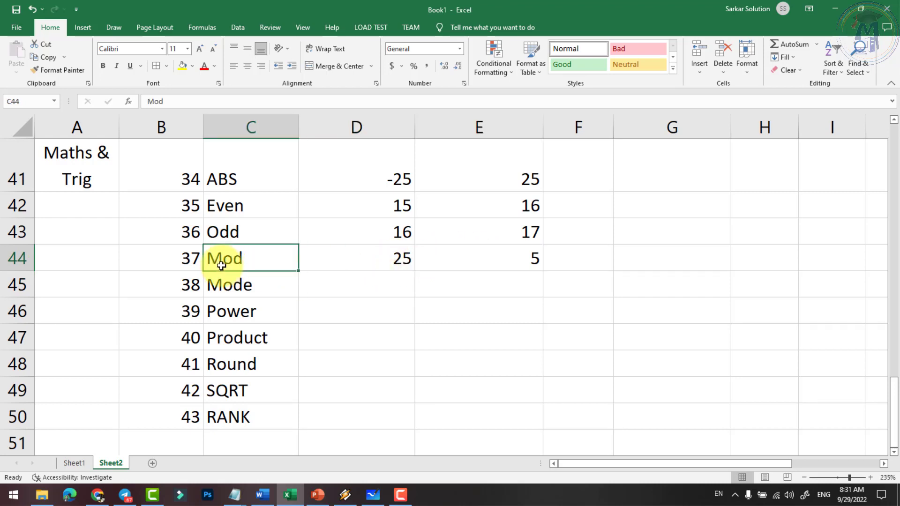
click(492, 256)
click(580, 262)
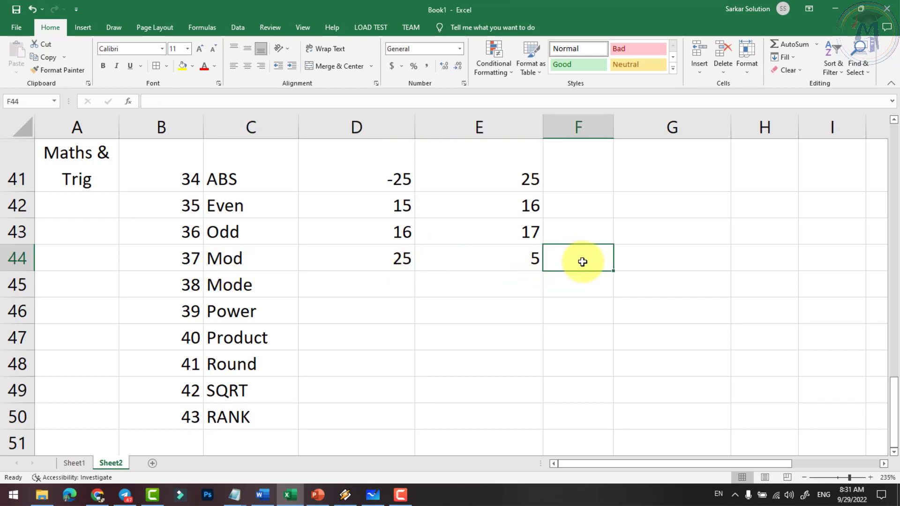
Enter =MOD(D44,E44) in F44.
text(=mod)
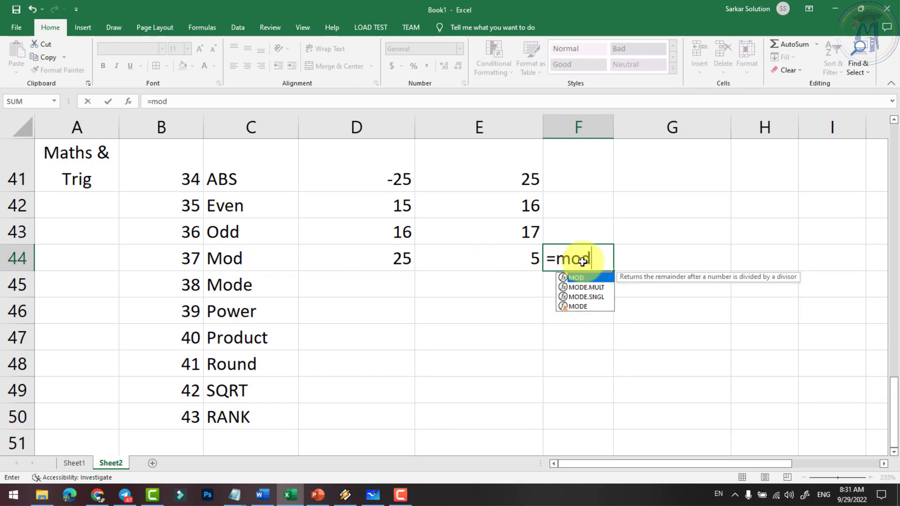
text(()
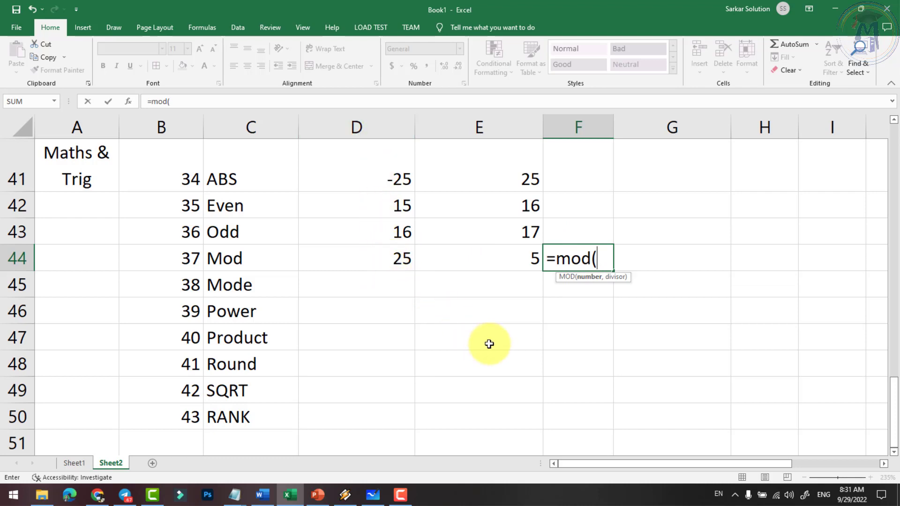
text(d44,)
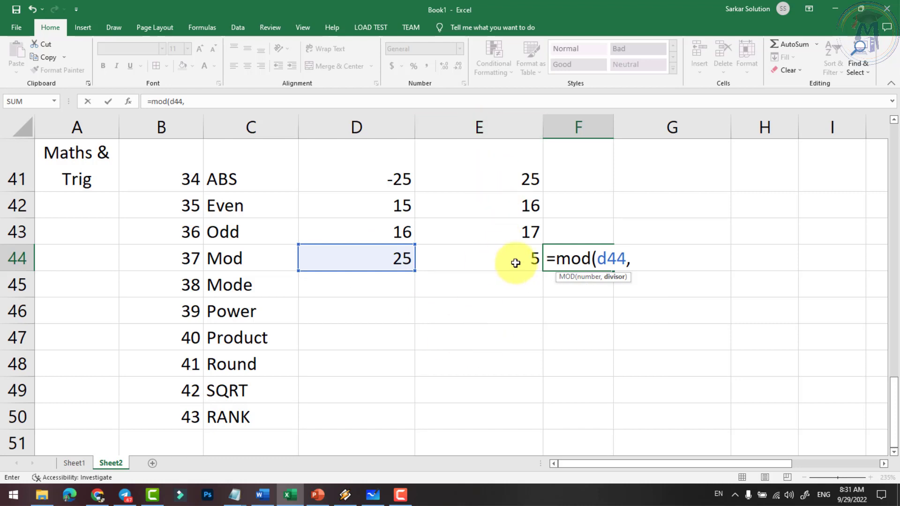
text(e44)
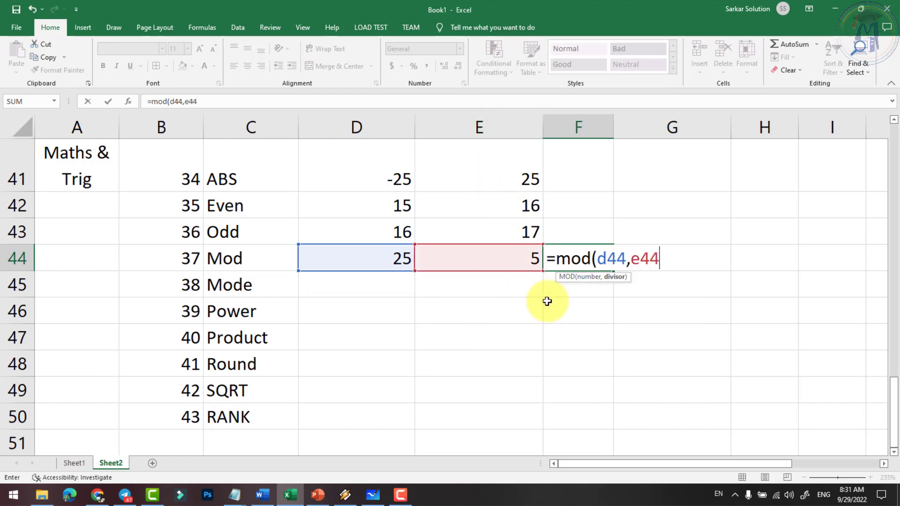
key(Return)
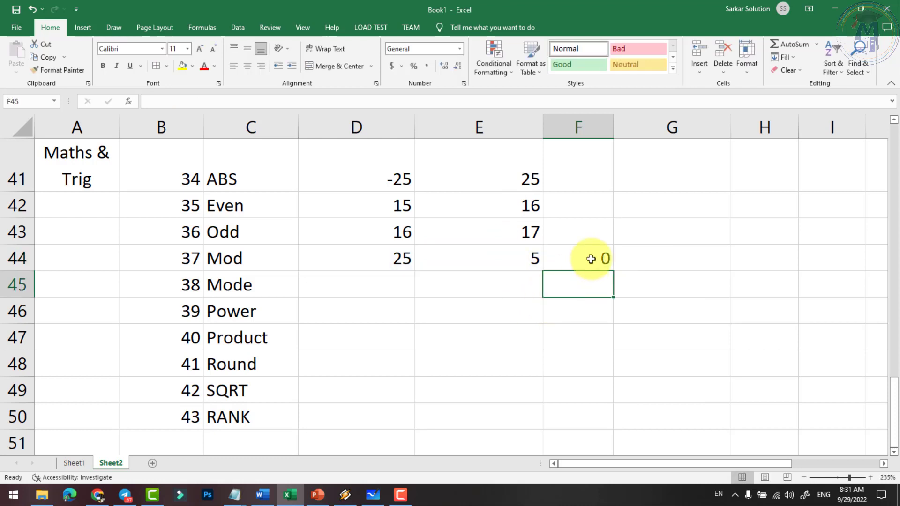
click(578, 257)
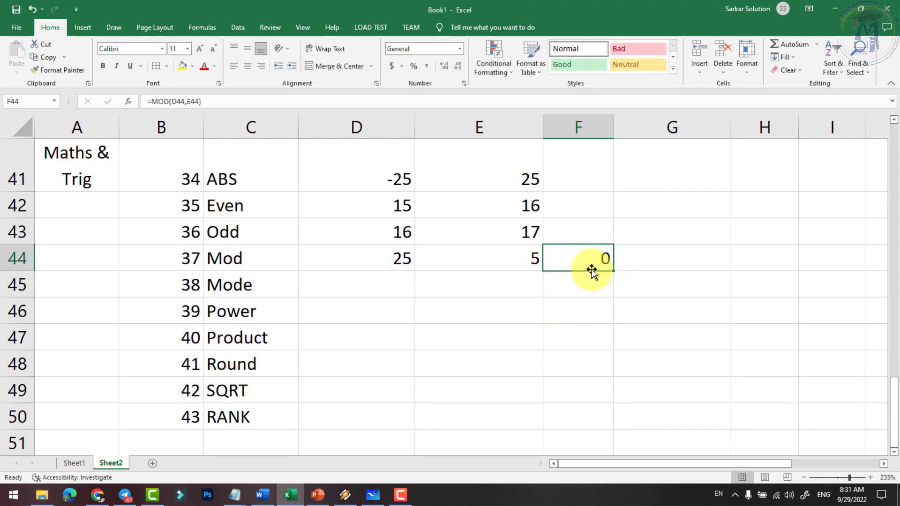
Change the divisor in E44 to 7 so the MOD result becomes 4.
click(526, 256)
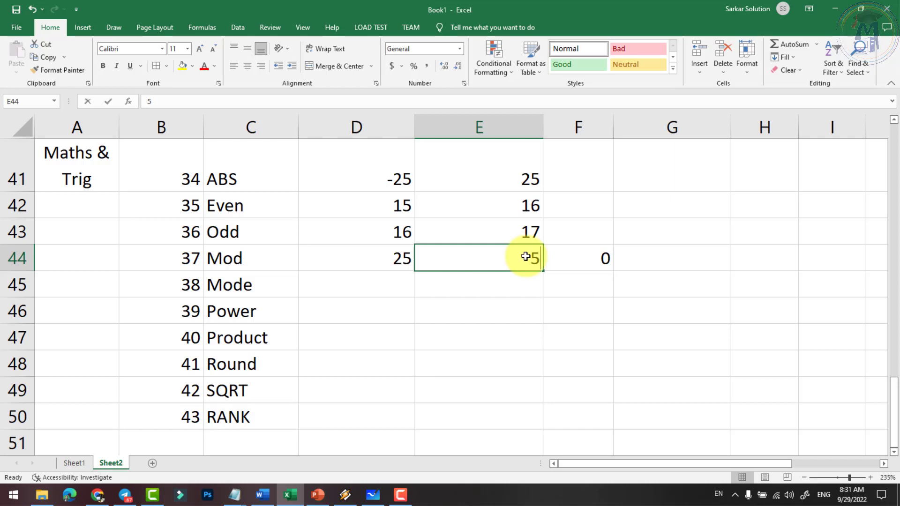
text(7)
key(Return)
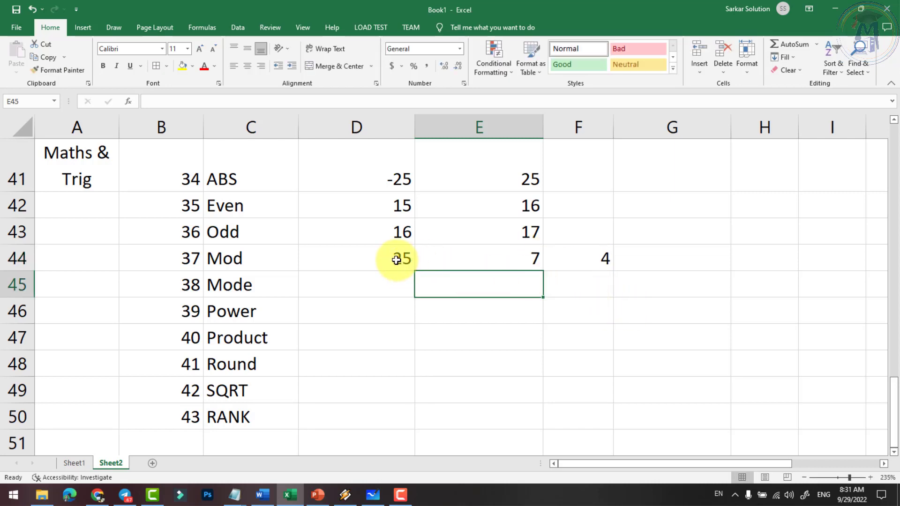
click(581, 257)
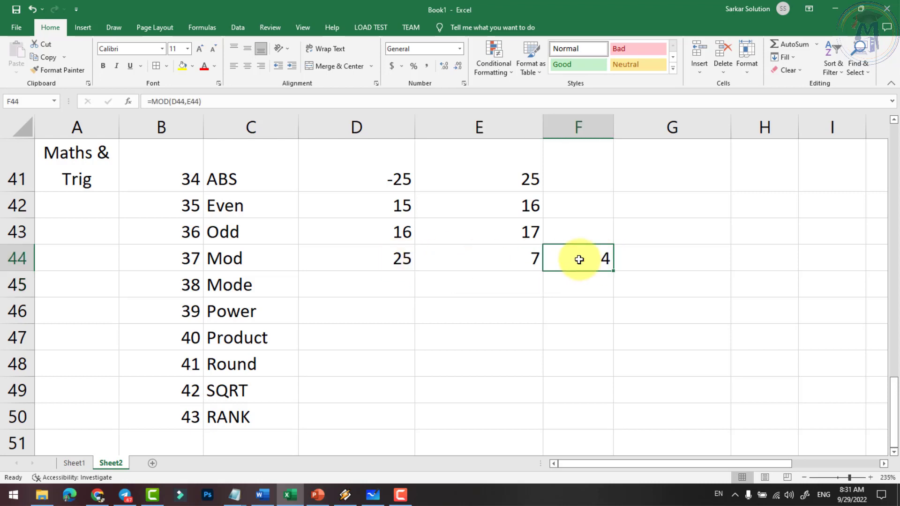
click(513, 256)
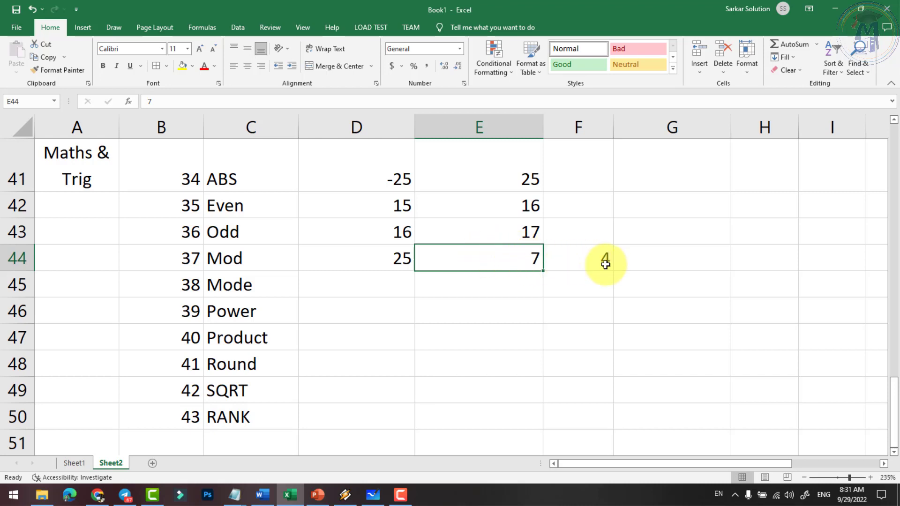
click(581, 258)
click(370, 283)
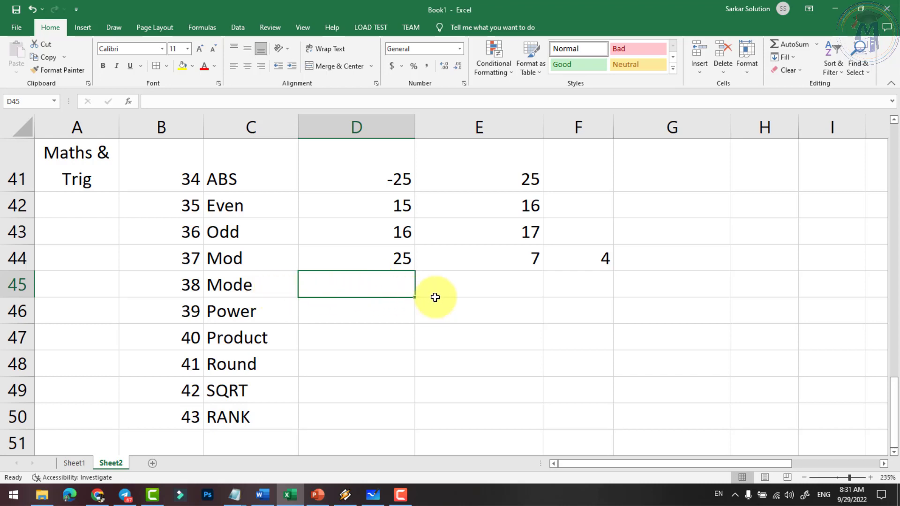
Enter Mode sample values 25, 24, 25, 26 in D45:G45 and start =MODE( in I45.
text(25)
key(Tab)
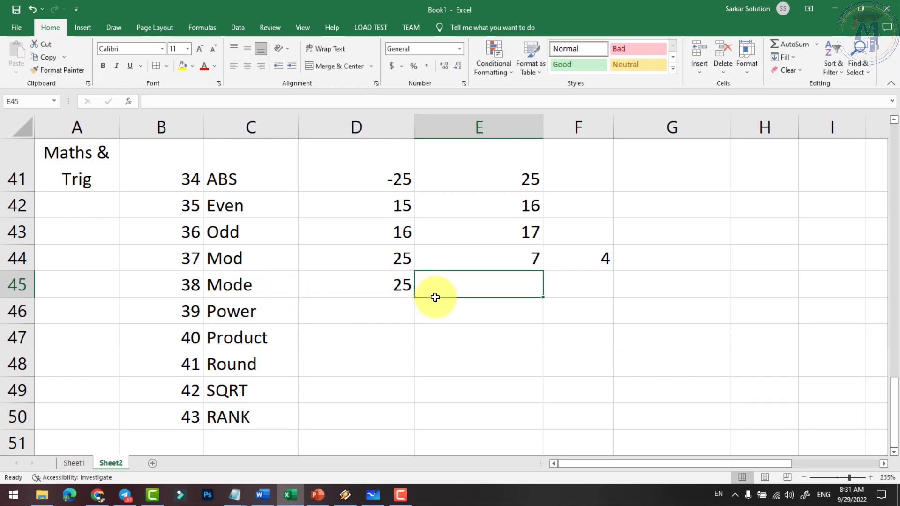
text(24)
key(Tab)
text(25)
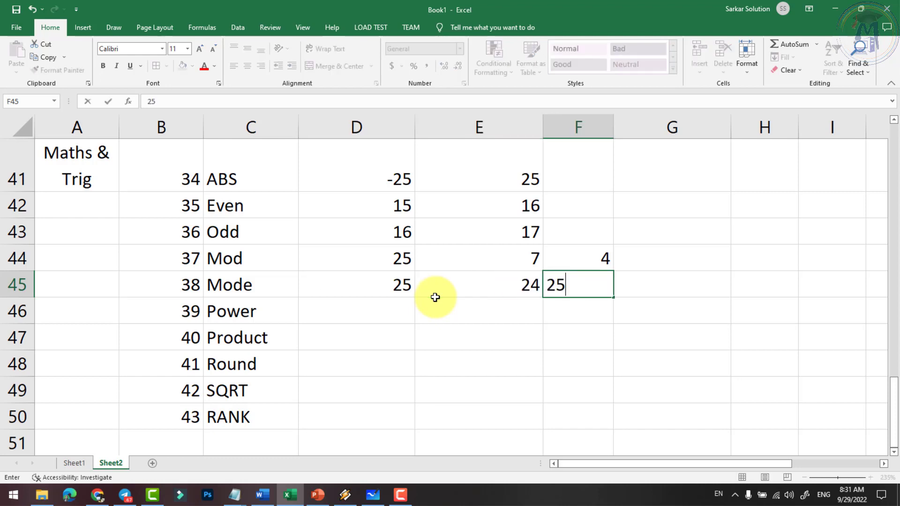
key(Tab)
key(Tab)
text(2)
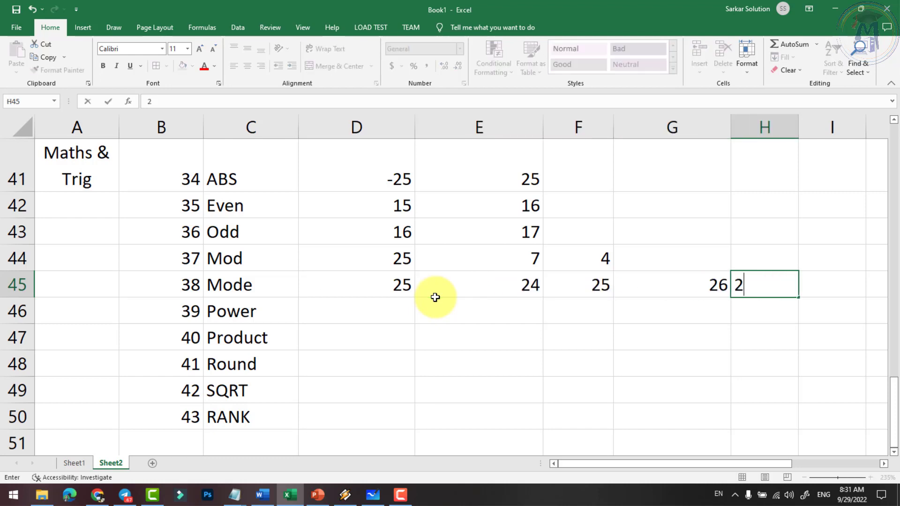
key(Tab)
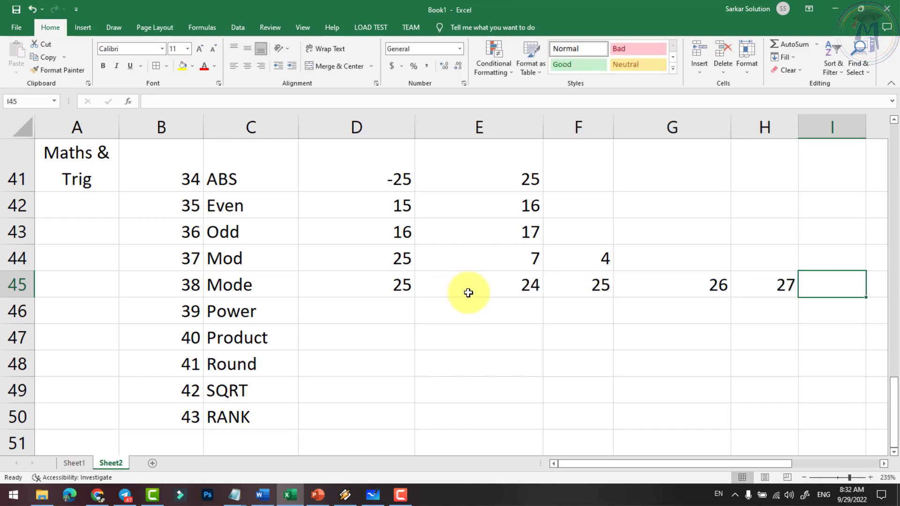
click(402, 284)
click(586, 287)
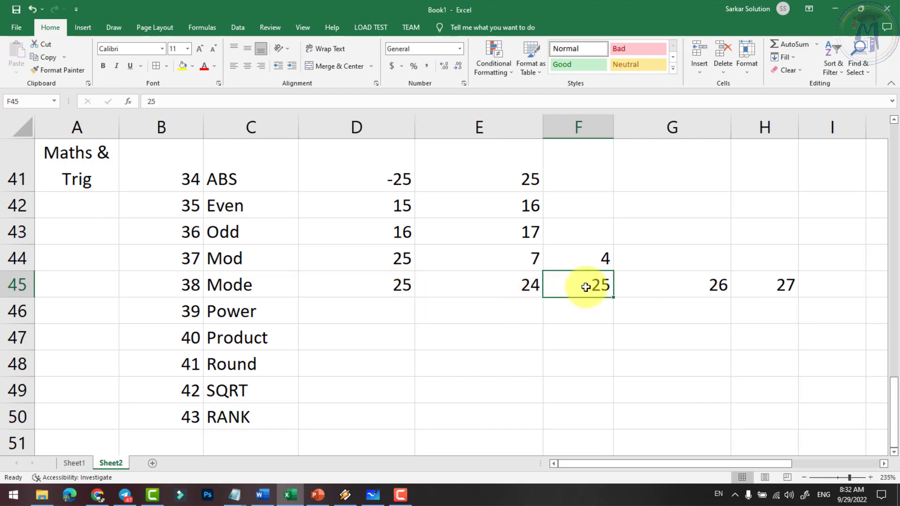
drag(701, 463, 731, 464)
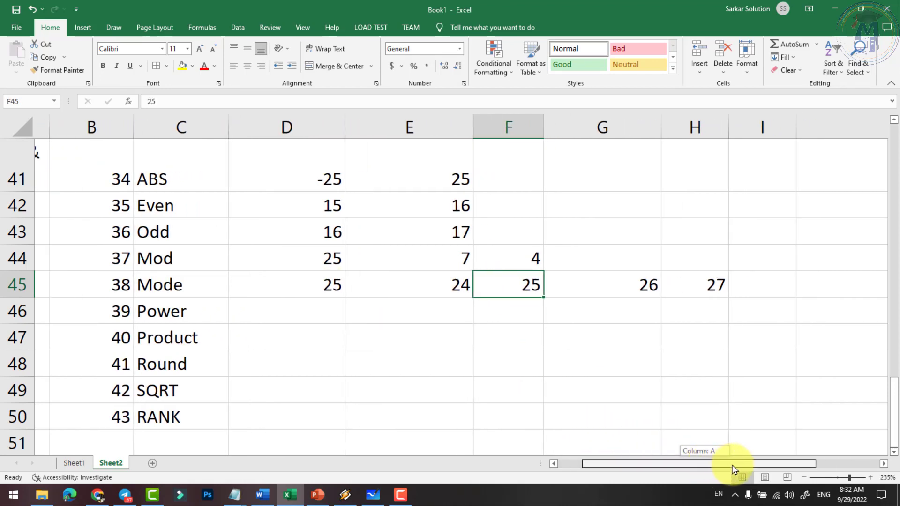
click(754, 286)
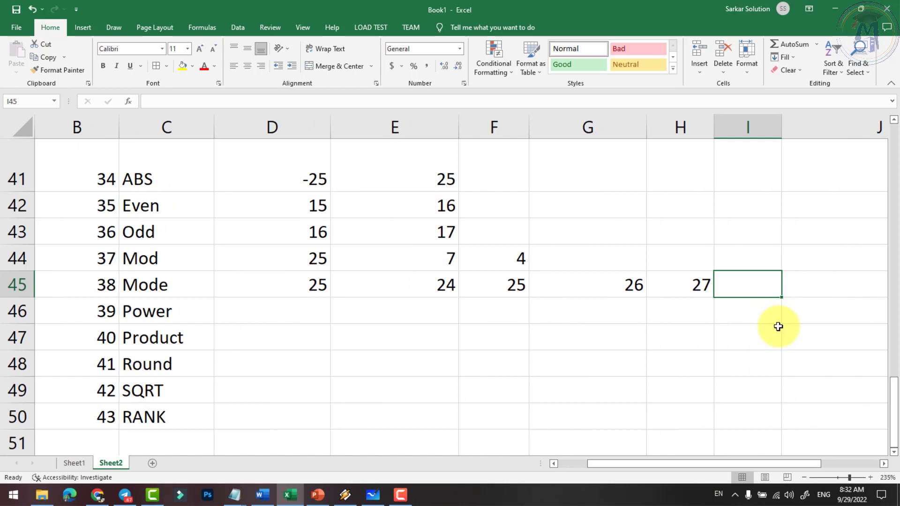
text(=mode)
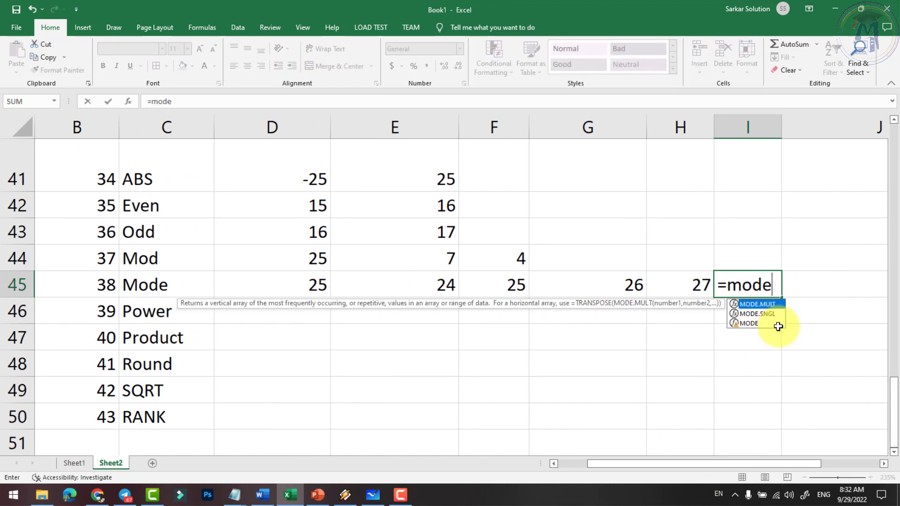
text(()
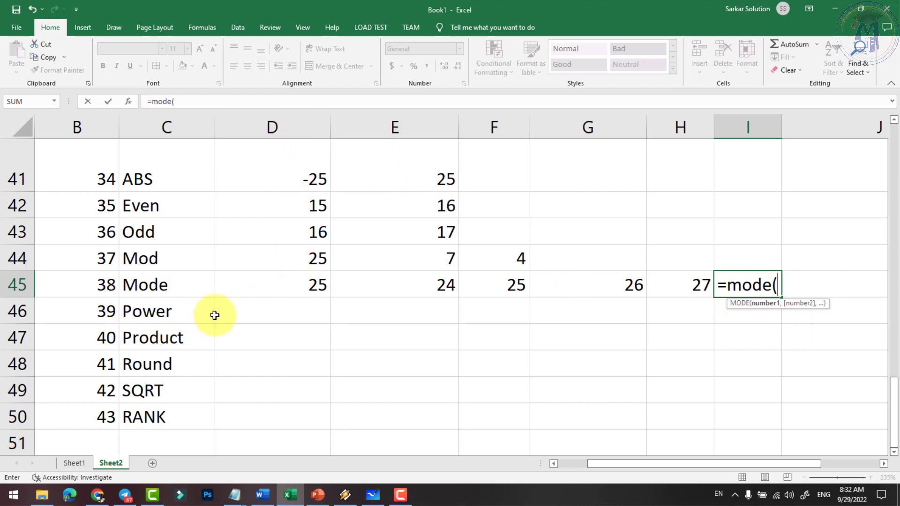
Complete and enter =MODE(D45:H45) in I45.
text(d44:)
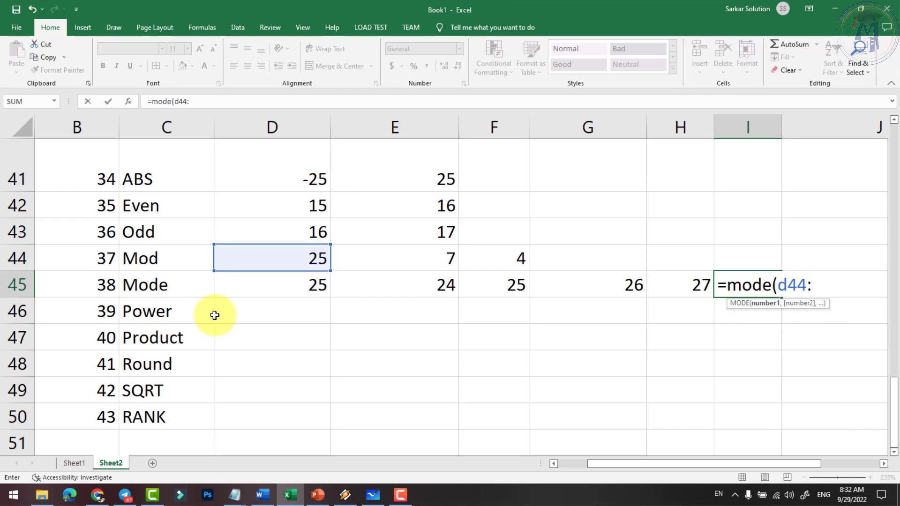
key(BackSpace)
key(BackSpace)
text(5)
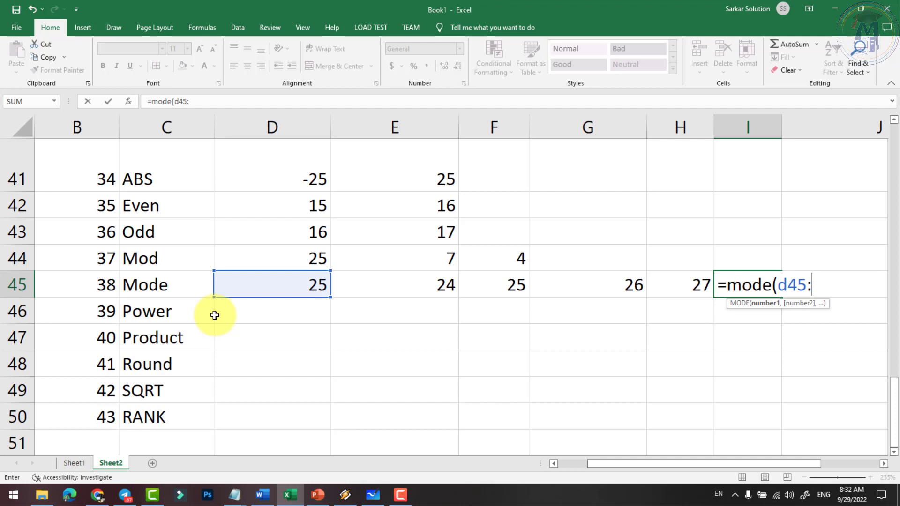
text(h45)
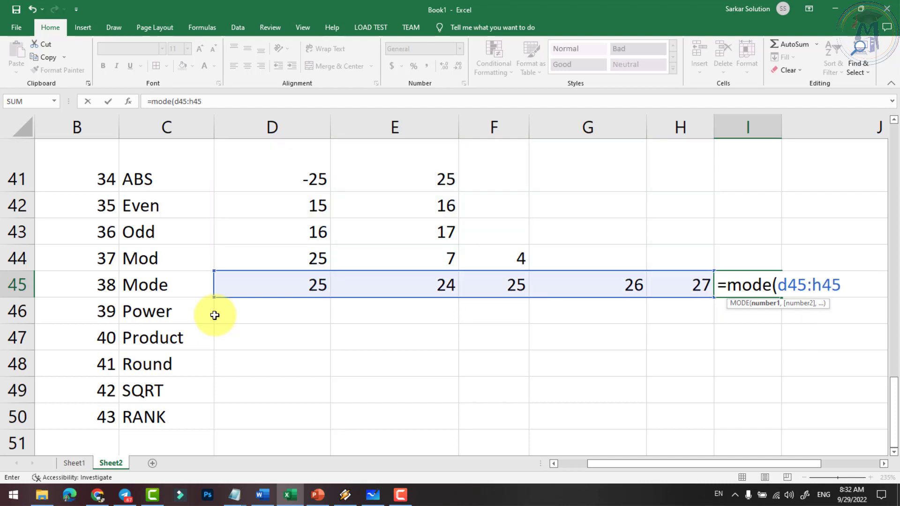
text())
key(Return)
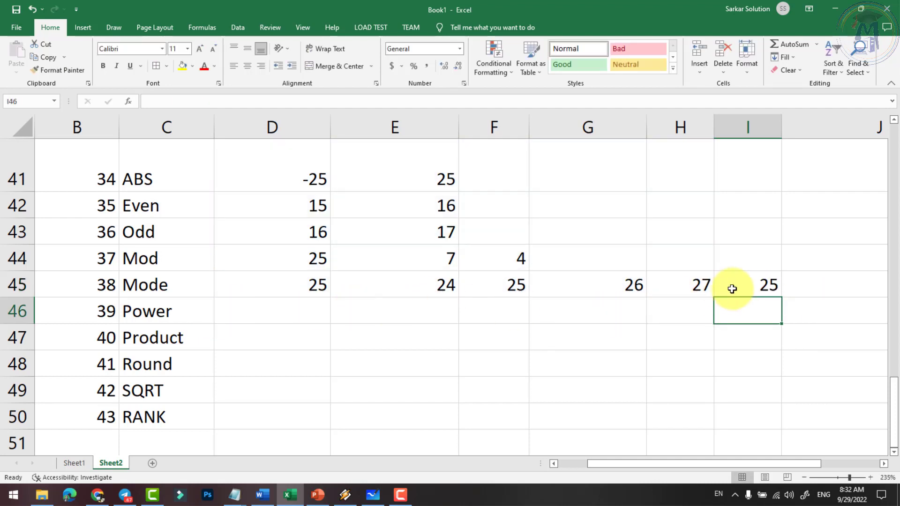
click(731, 288)
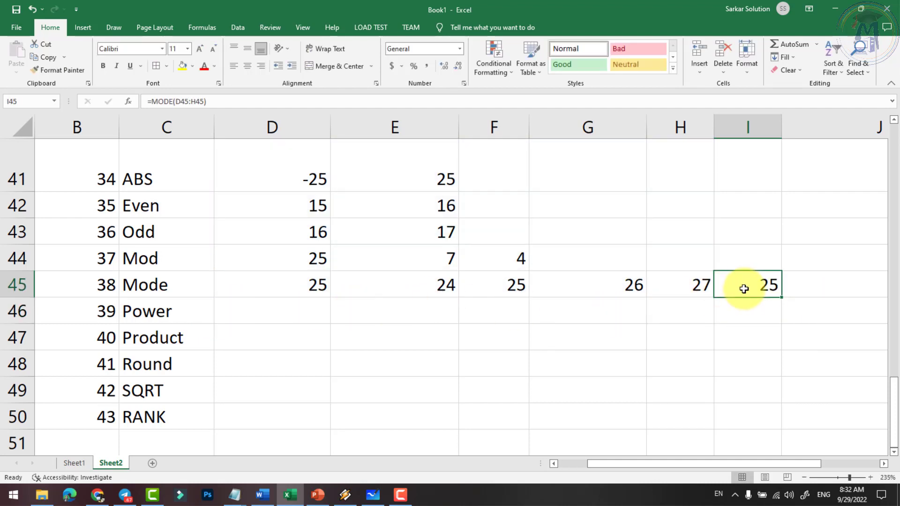
Change the F45 sample value to 24 and check the Mode result now reads 24.
click(441, 290)
click(510, 291)
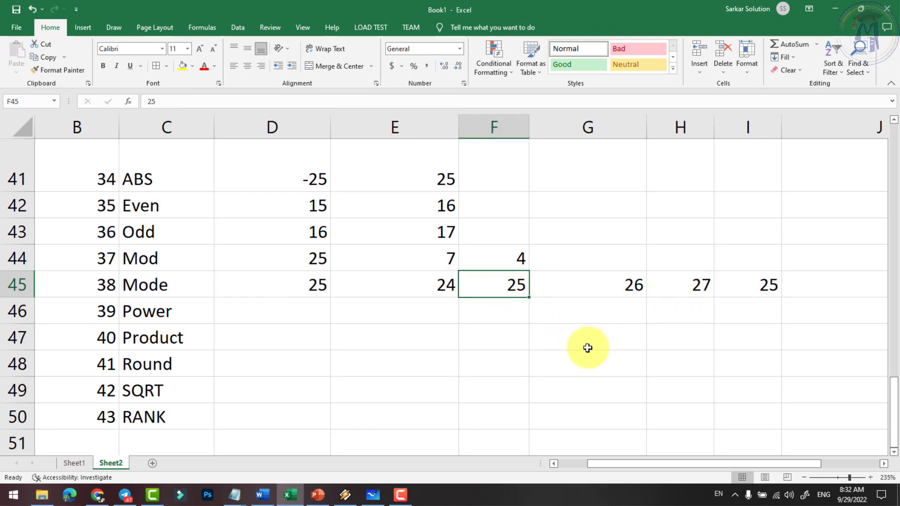
text(24)
key(Return)
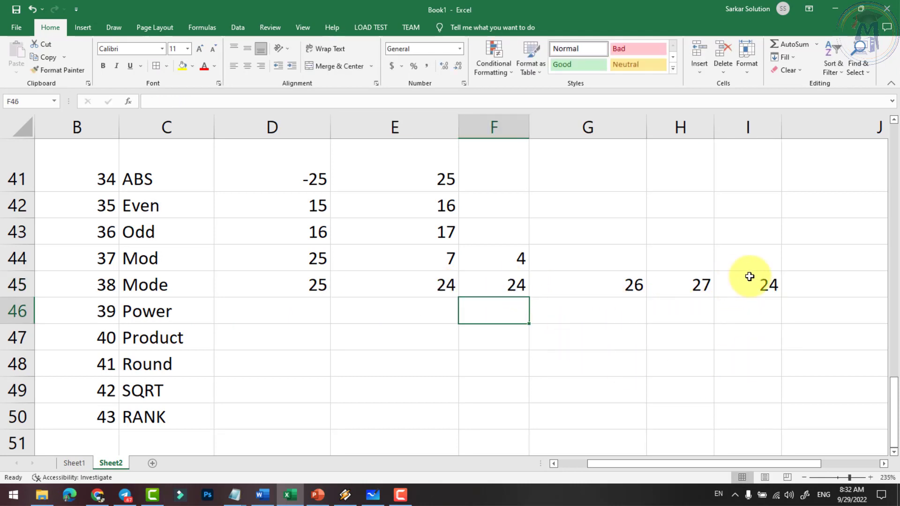
click(749, 277)
drag(321, 285, 647, 284)
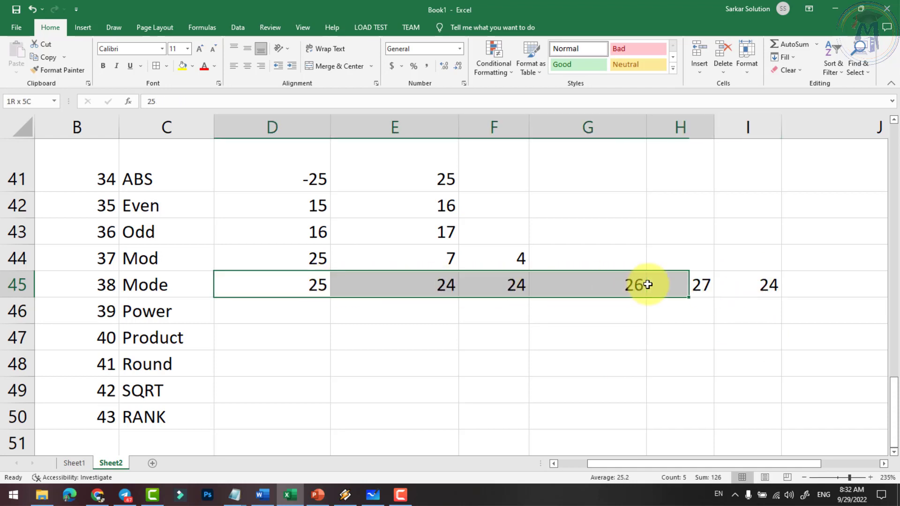
click(759, 285)
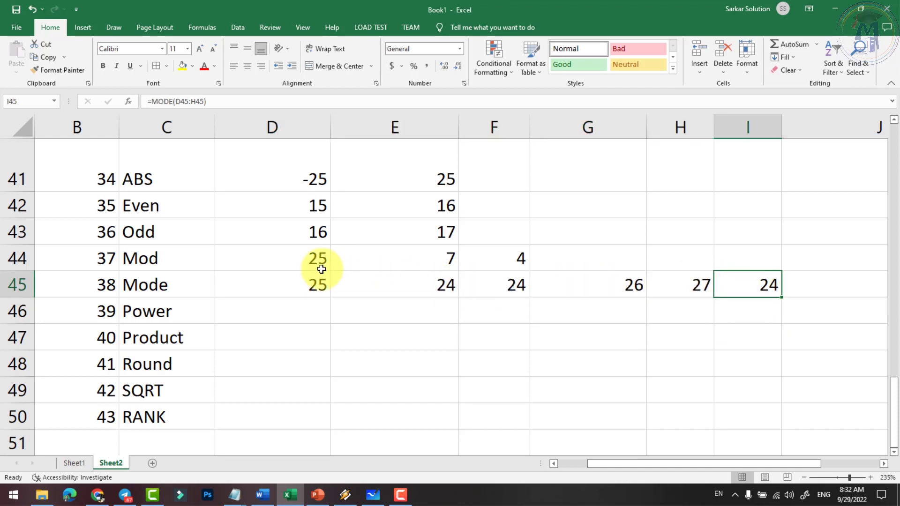
Review the Mode and Mod labels, the D44/E44 sample values and the F44 MOD formula.
click(177, 291)
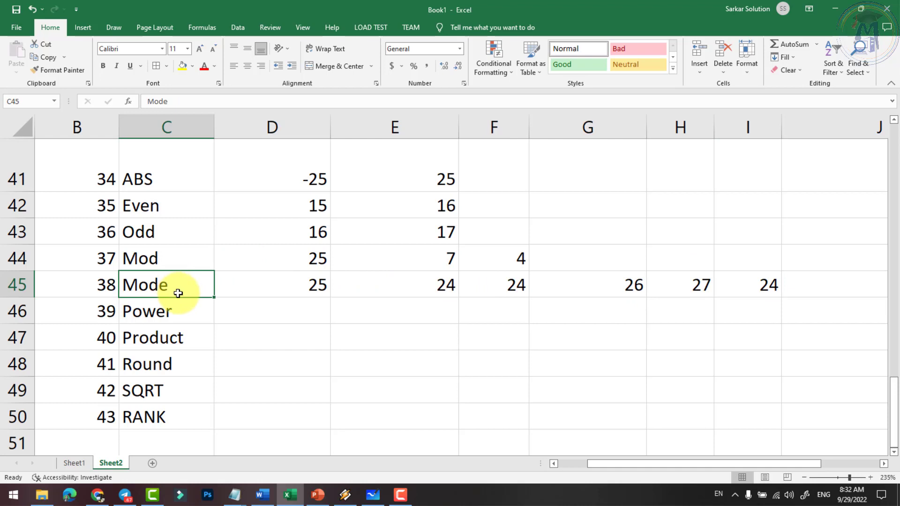
click(175, 259)
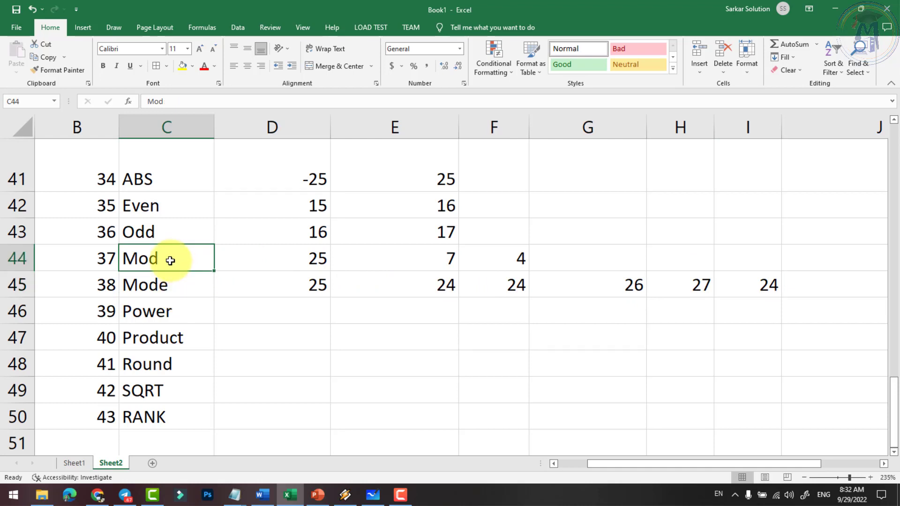
click(307, 259)
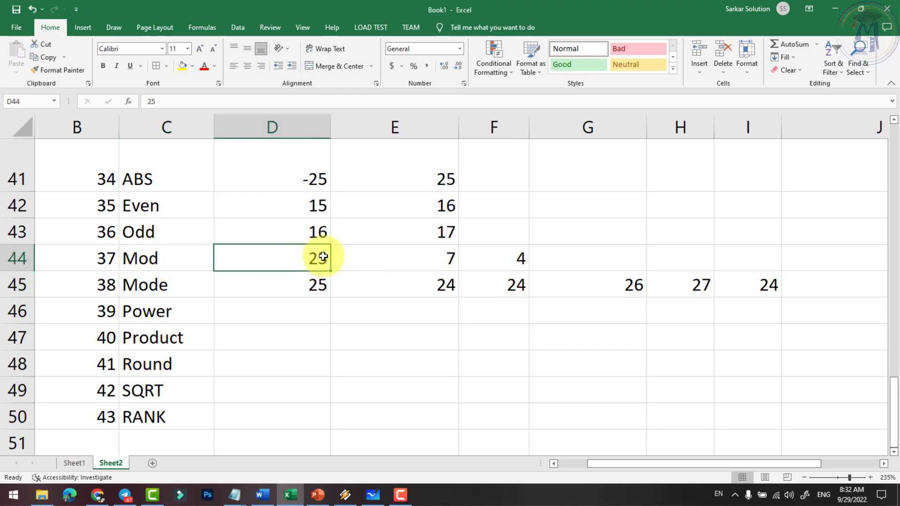
click(449, 258)
click(504, 261)
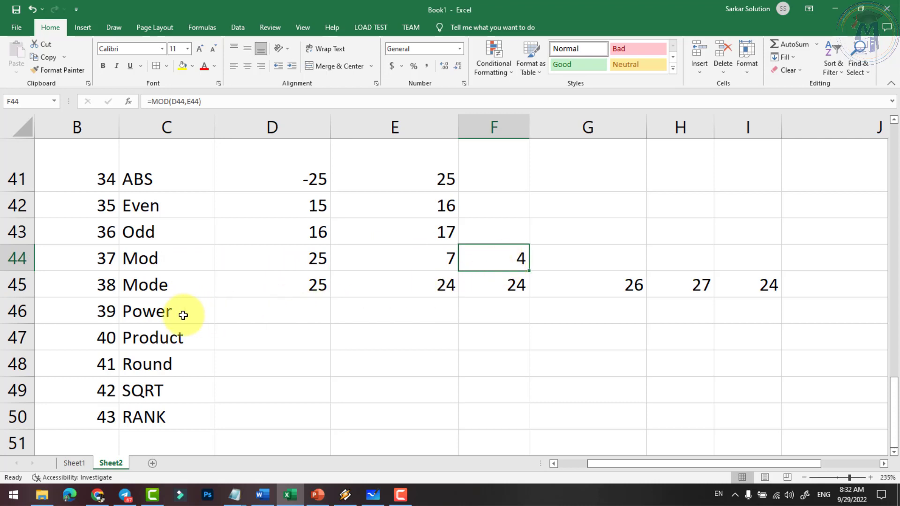
click(183, 313)
click(296, 315)
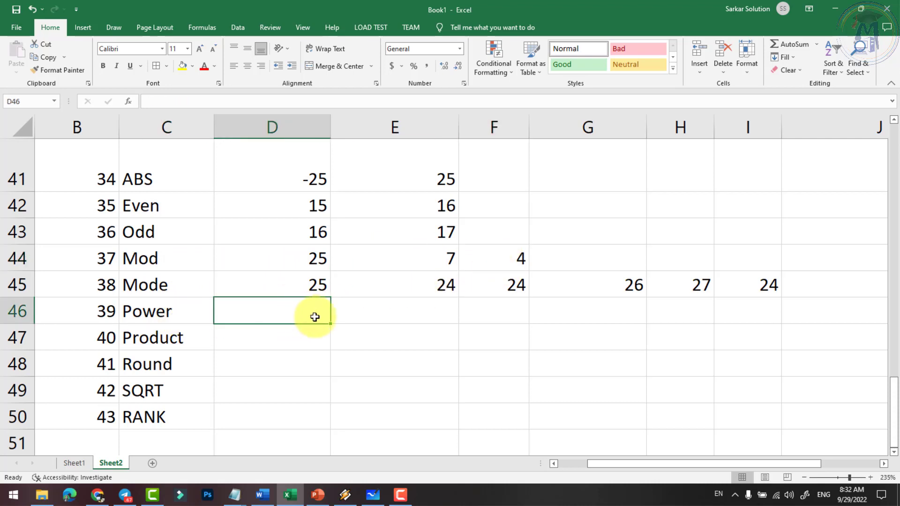
Enter trial Power row values around D46 (25 and 5, then 10 and 5).
scroll(315, 317, down, 1)
text(2)
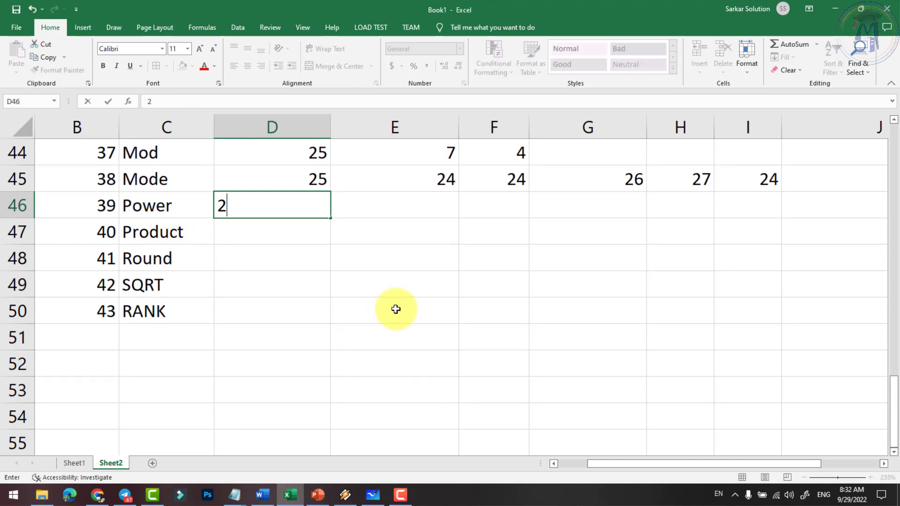
text(5)
key(Tab)
text(5)
key(Tab)
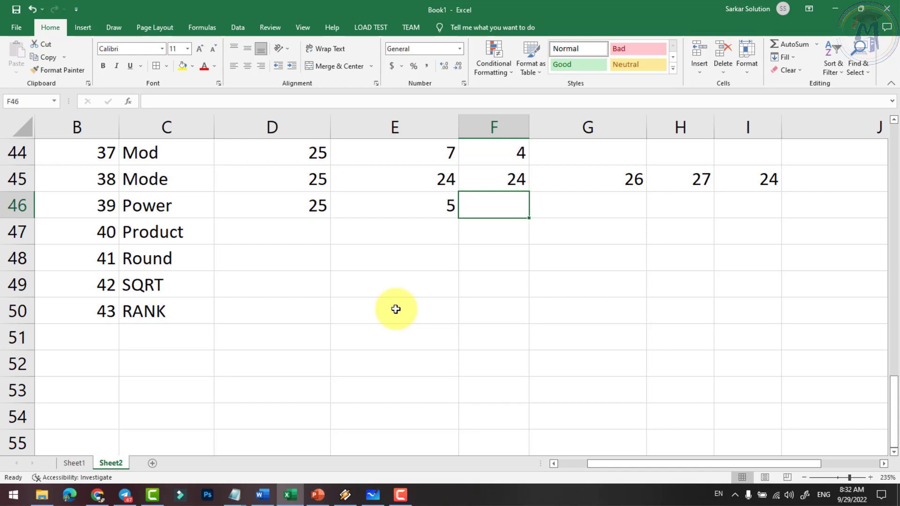
key(Left)
key(Left)
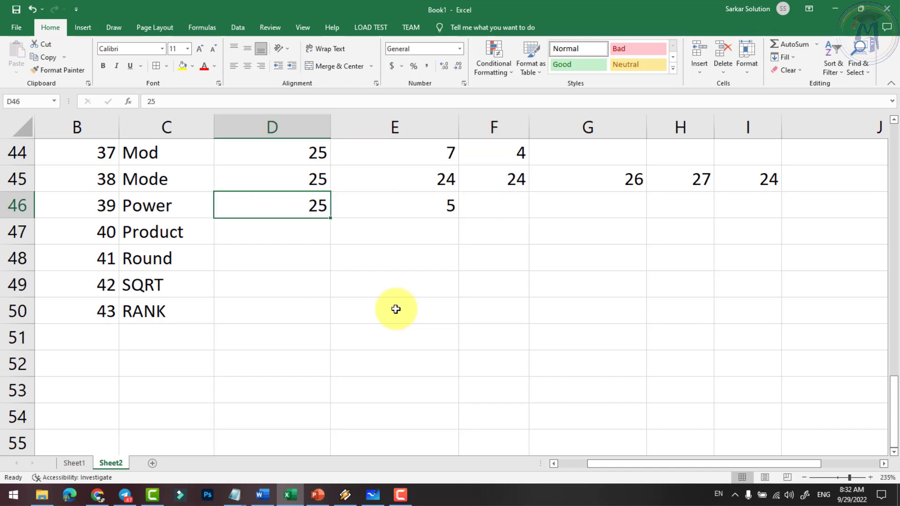
text(10)
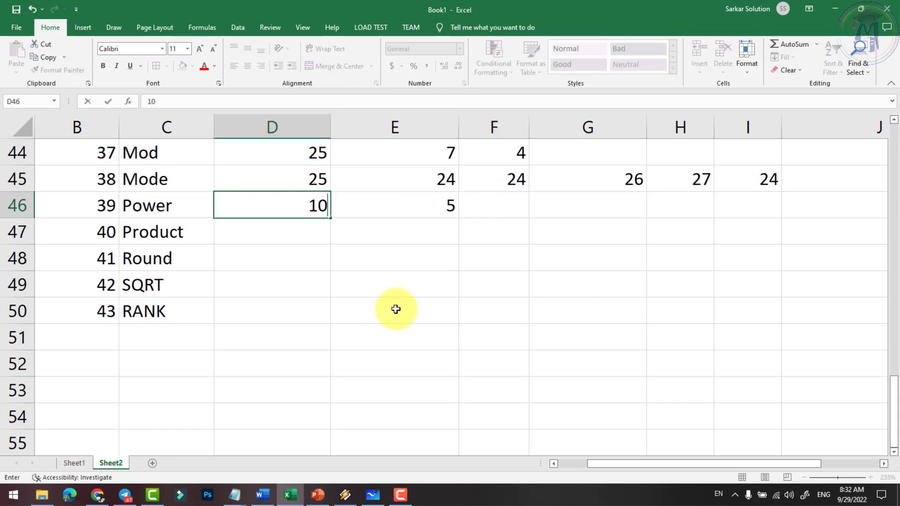
key(Right)
key(Right)
text(5)
key(Right)
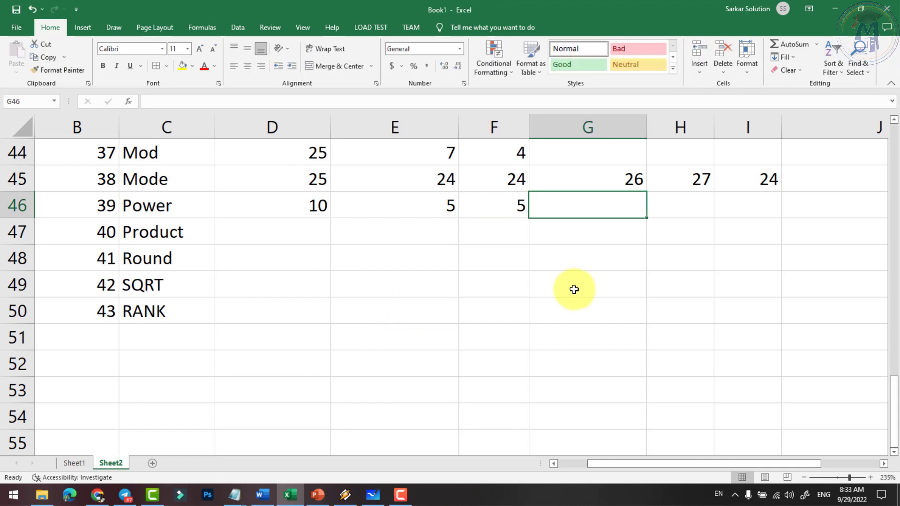
Start a POWER entry in G46, then cancel it.
text(=pow)
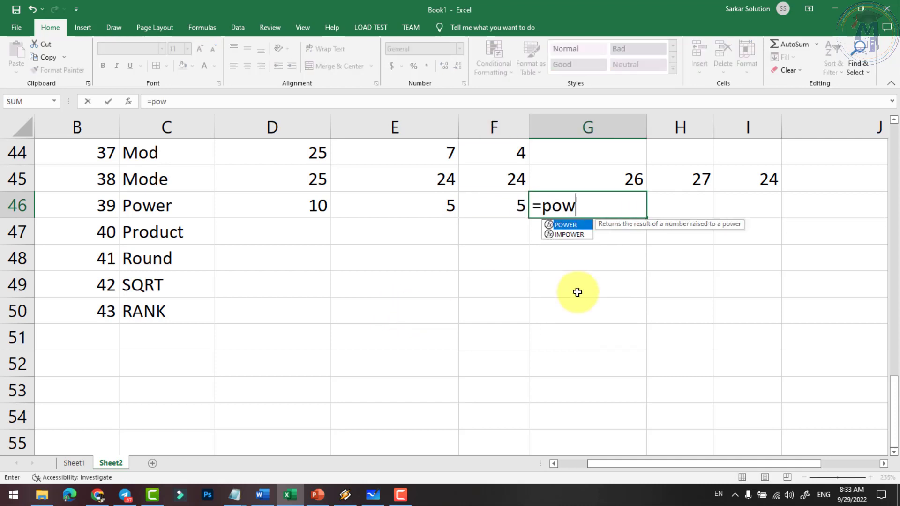
text(er()
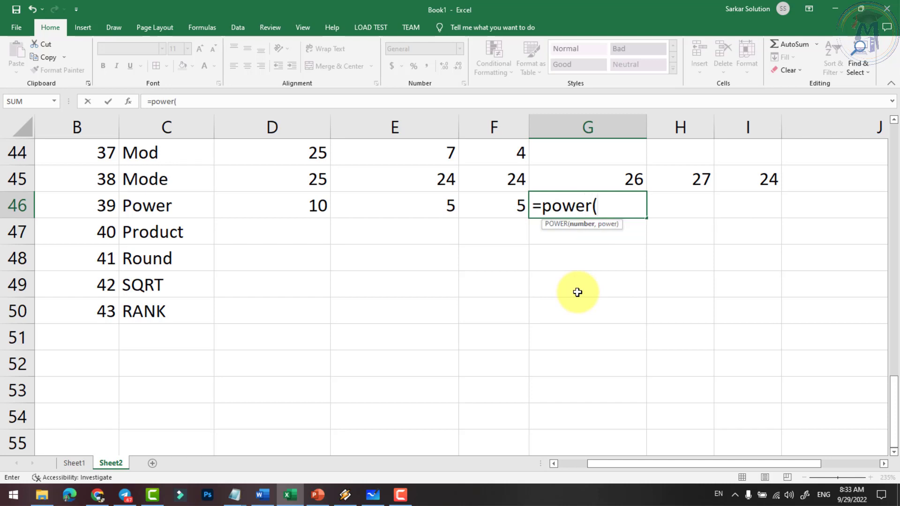
key(BackSpace)
key(Escape)
key(Escape)
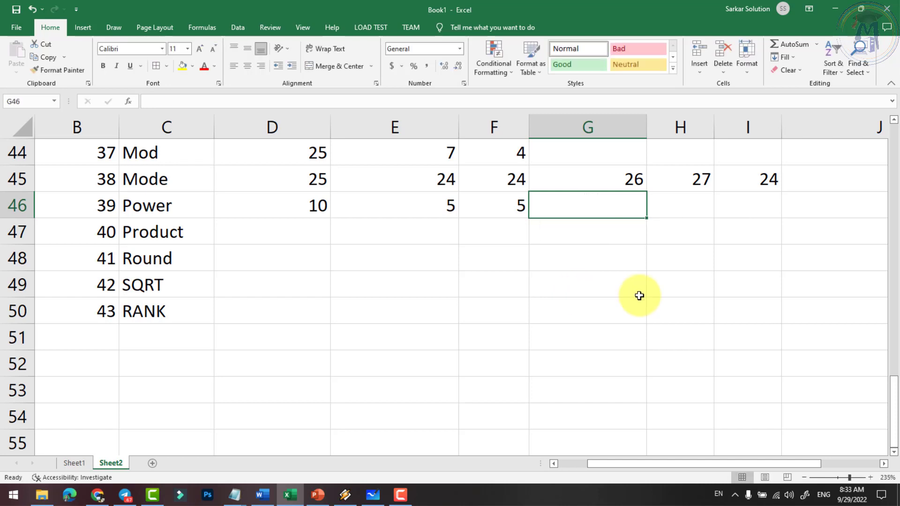
Set the Power row's base to 25 in D46 and exponent to 2 in E46.
click(431, 206)
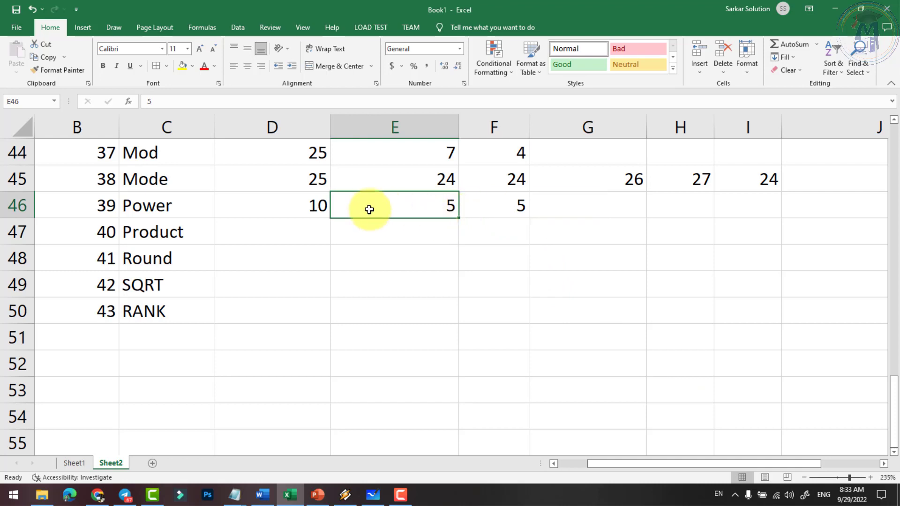
key(Left)
text(25)
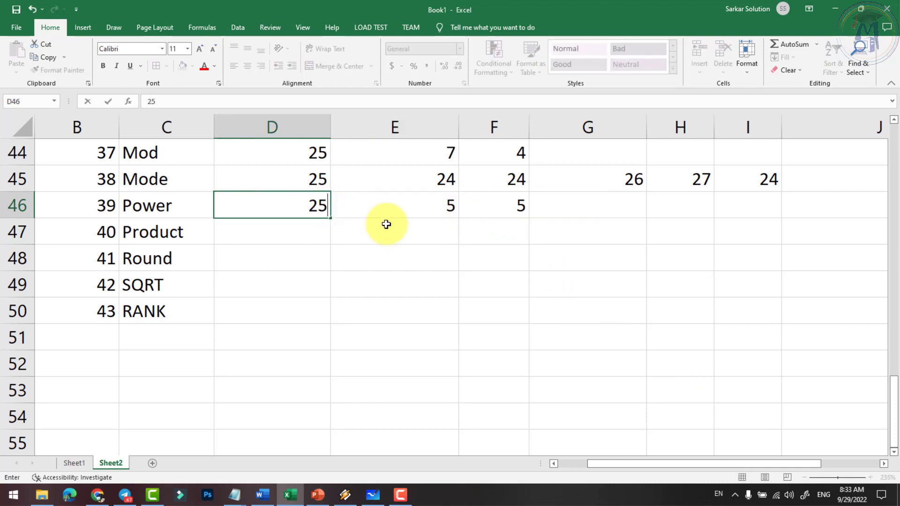
key(Right)
text(2)
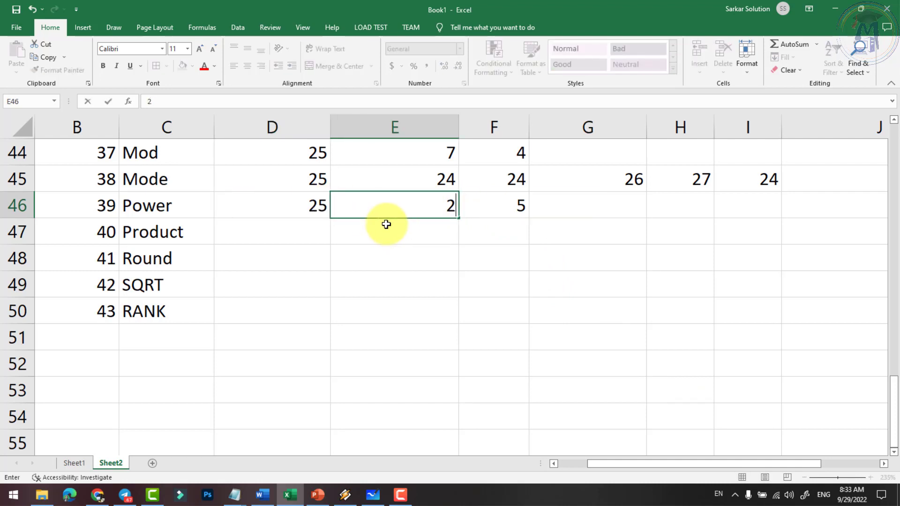
key(Right)
Enter =POWER(D46,E46) in F46 and check that it returns 625.
text(=)
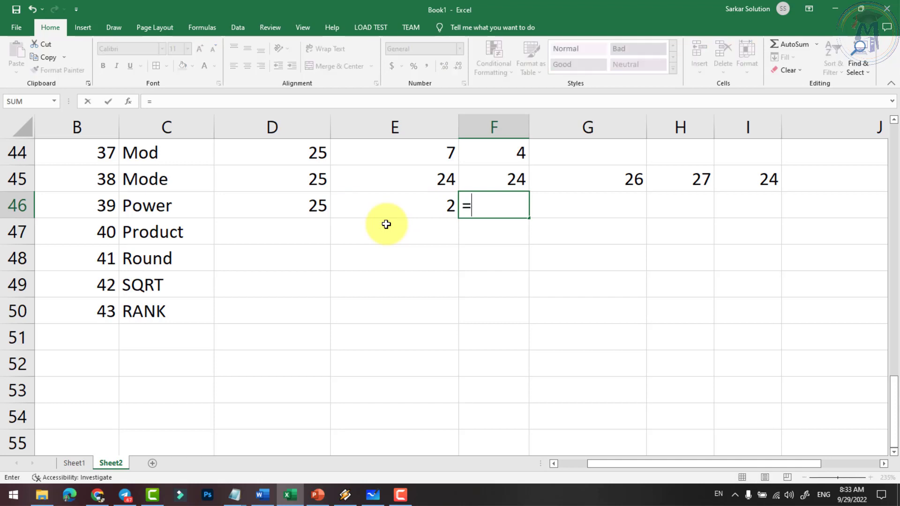
text(power)
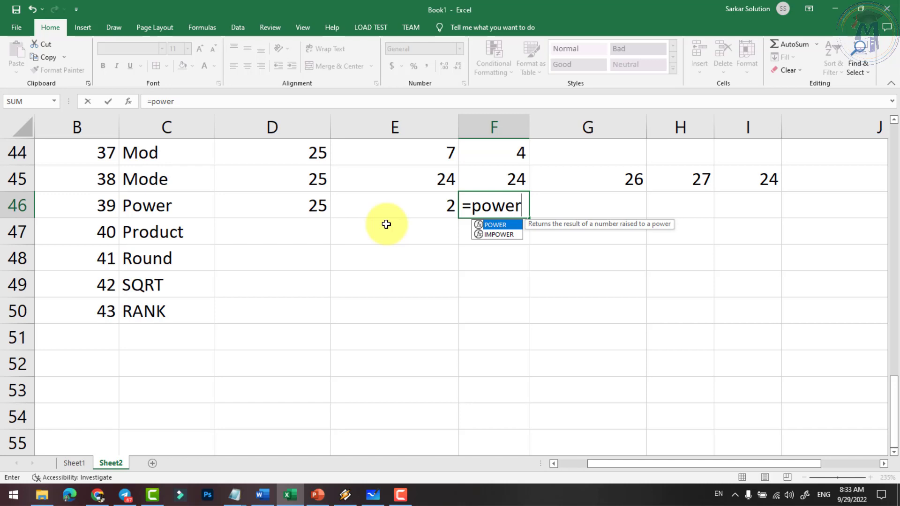
text(()
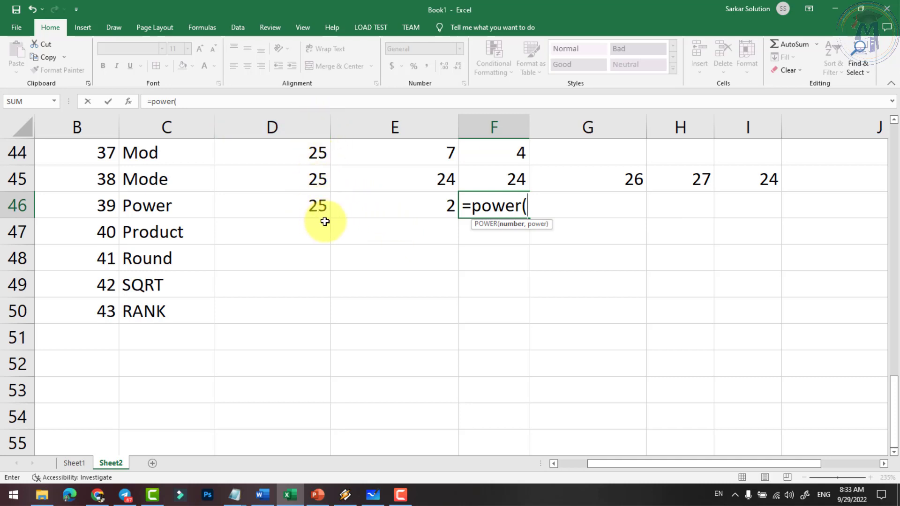
text(d46,)
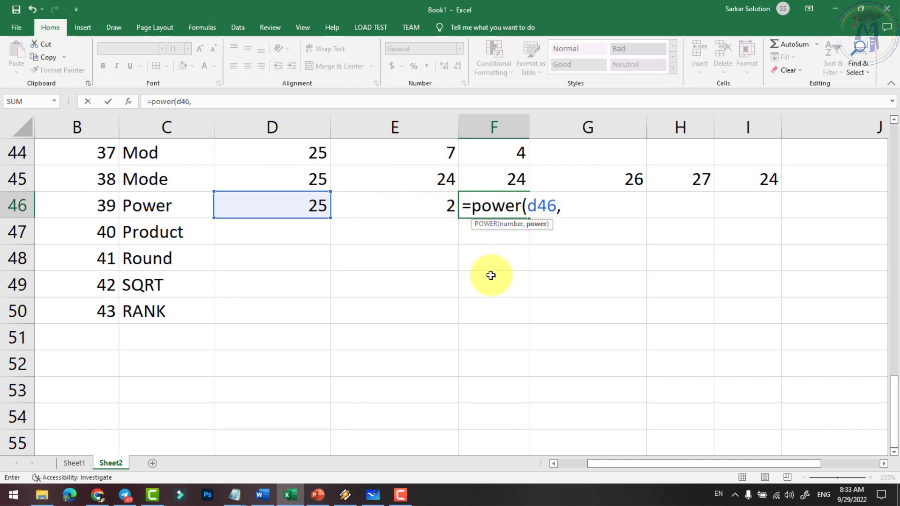
text(e46)
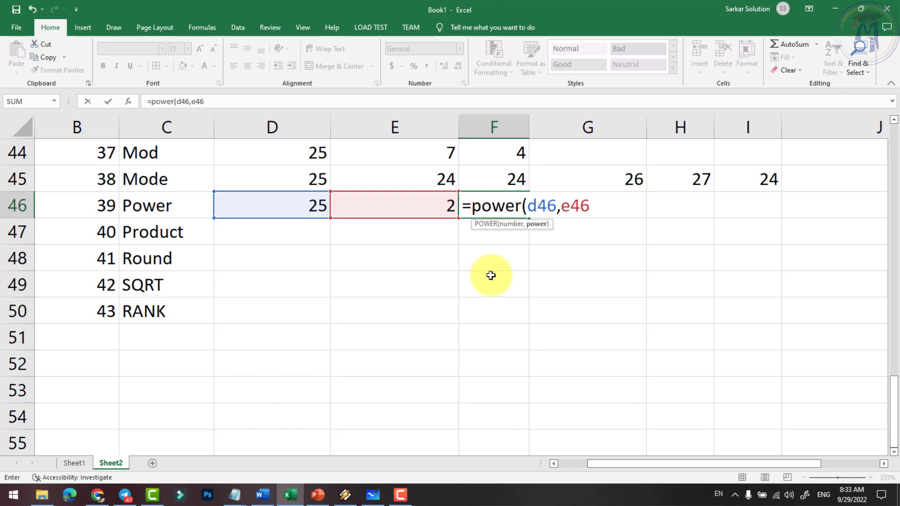
key(Return)
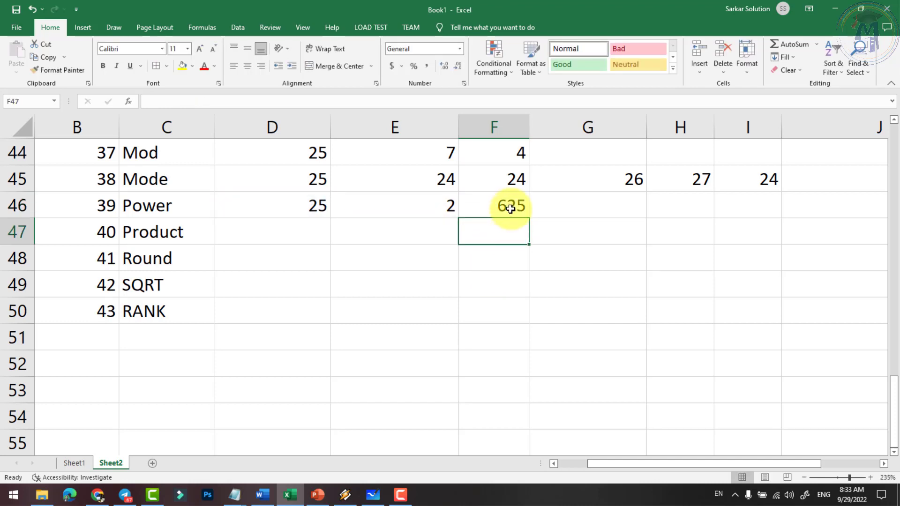
click(492, 208)
Change the Power base in D46 to 5 and check F46's recalculated result.
click(311, 206)
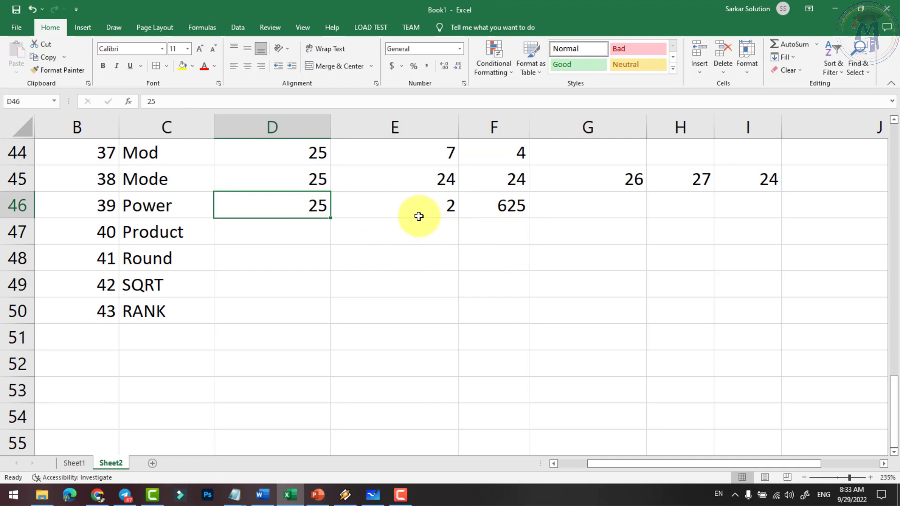
text(5)
key(Return)
click(308, 205)
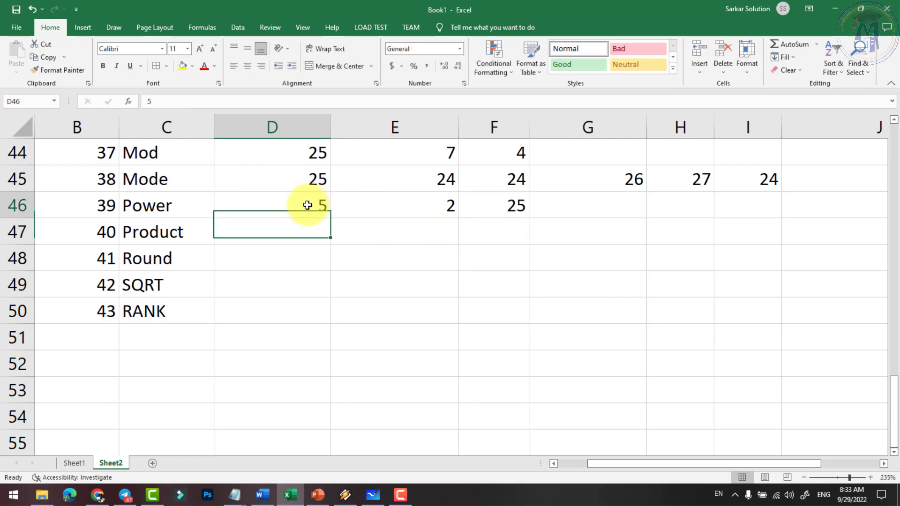
click(432, 207)
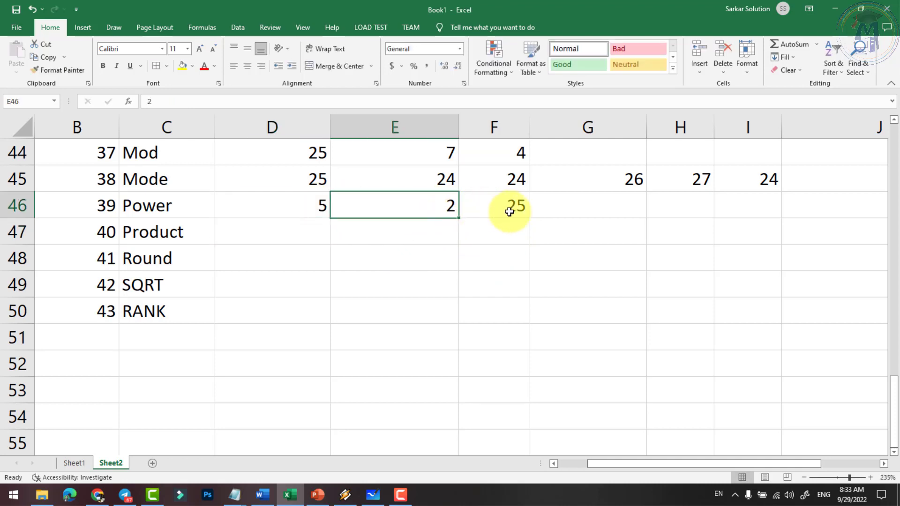
click(510, 212)
click(436, 205)
Change D46 to 10 so F46 returns 100, reviewing the base, exponent 2 and formula.
click(315, 208)
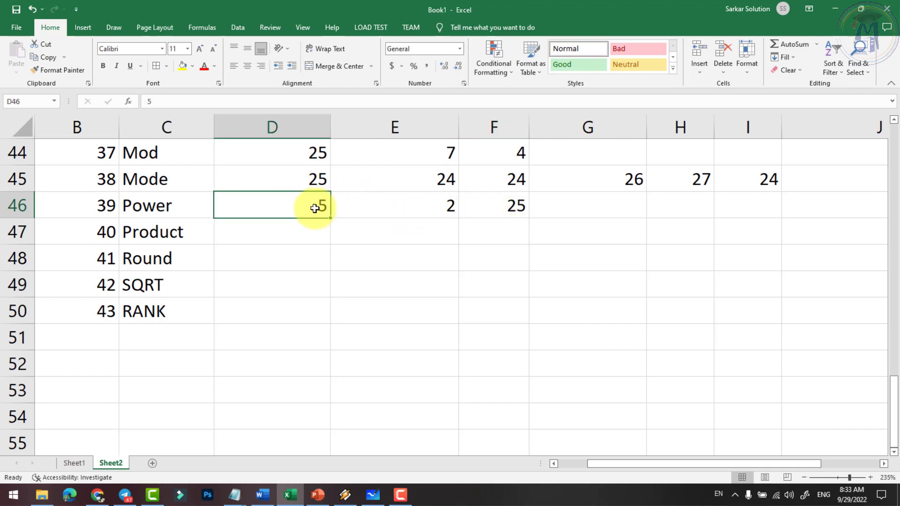
text(10)
key(Return)
click(320, 205)
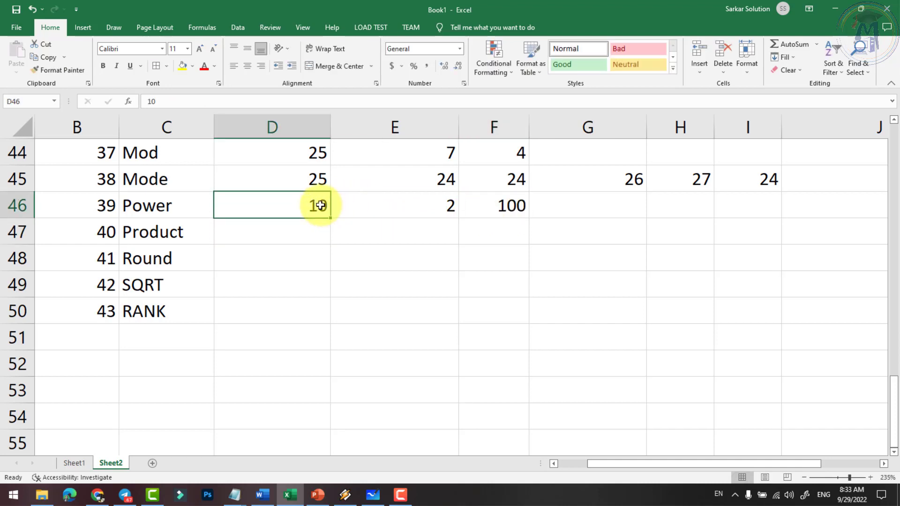
click(512, 204)
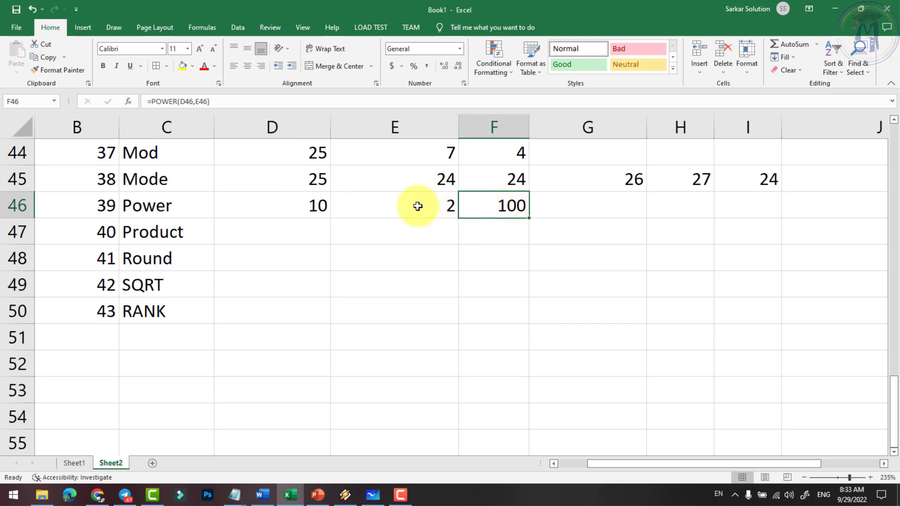
click(417, 206)
click(314, 205)
click(420, 207)
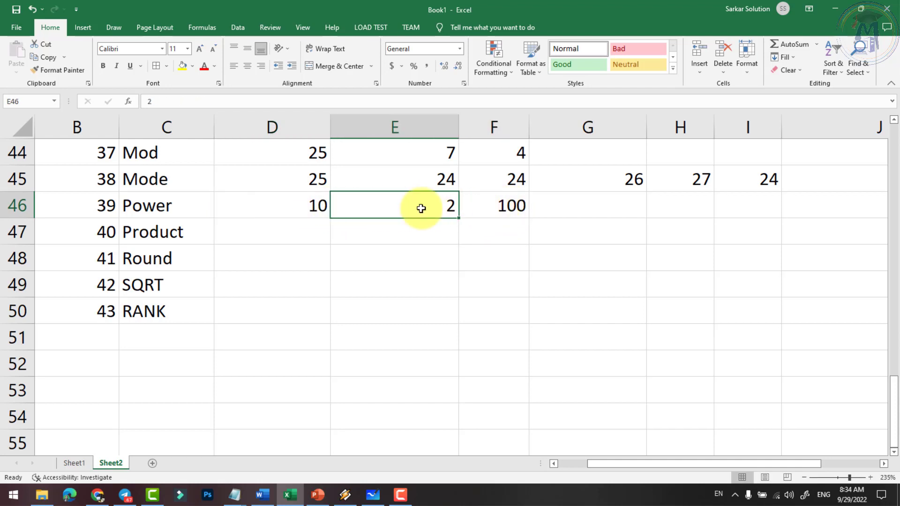
Review the =POWER(D46,E46) formula in F46 and keep it unchanged.
double_click(495, 205)
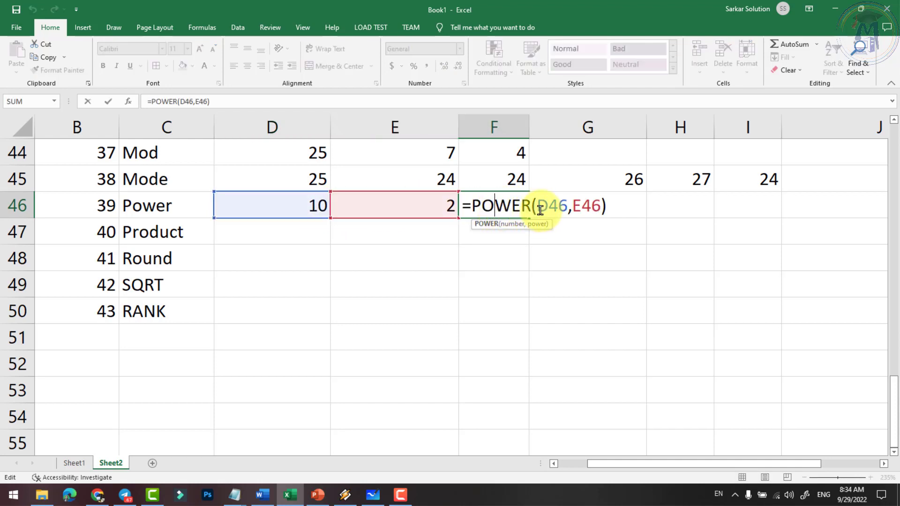
drag(539, 209, 567, 210)
click(579, 211)
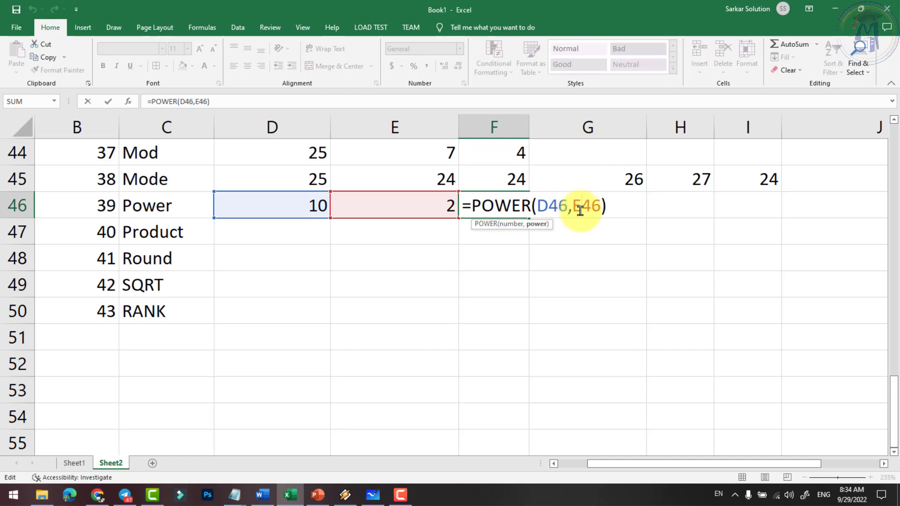
key(Return)
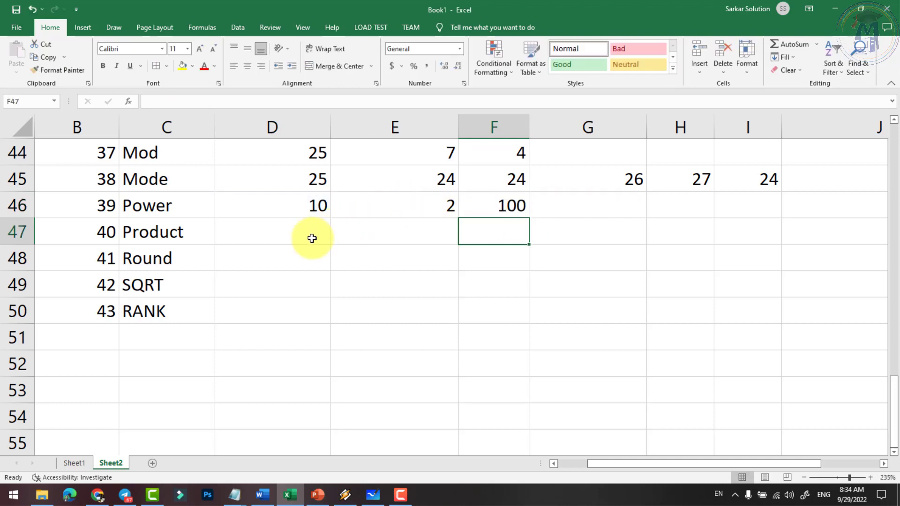
click(313, 235)
Enter the Product row values 25, 5 and 5 in D47:F47.
text(25)
key(Tab)
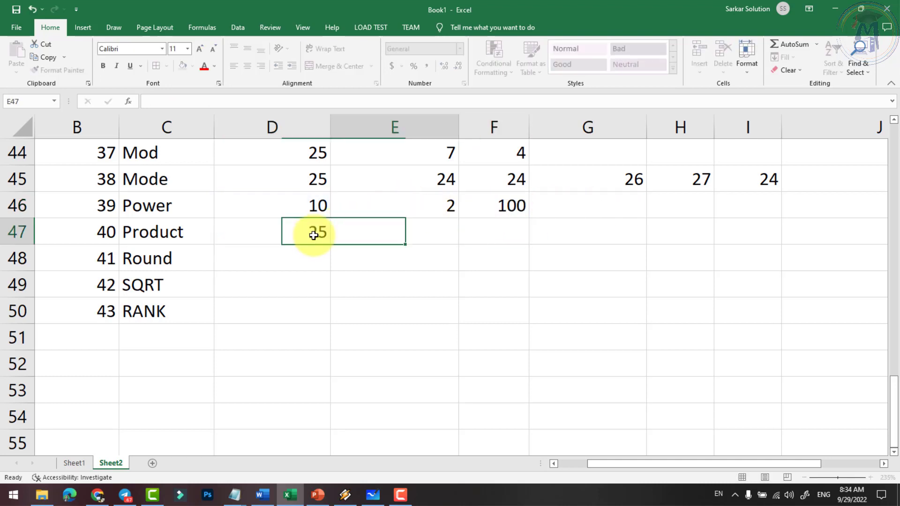
text(5)
key(Tab)
text(5)
key(Tab)
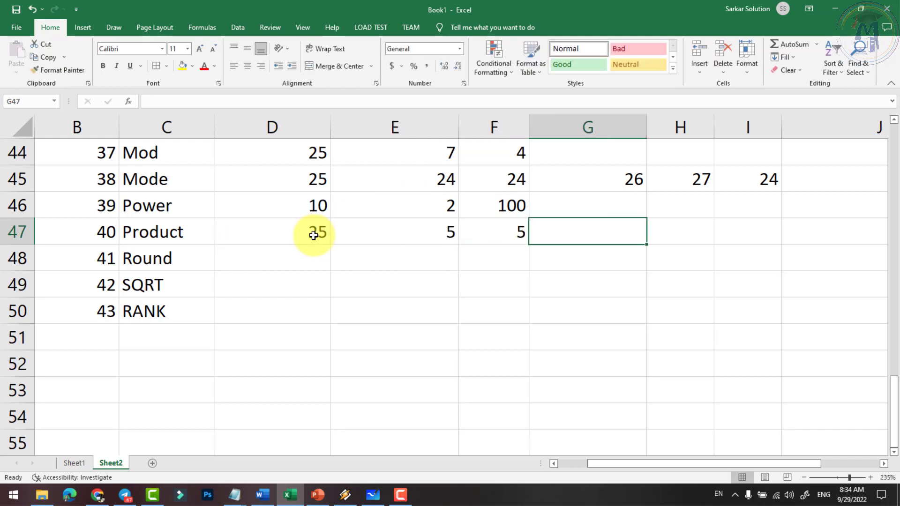
Enter =PRODUCT(D47,E47,F47) in G47.
text(=p)
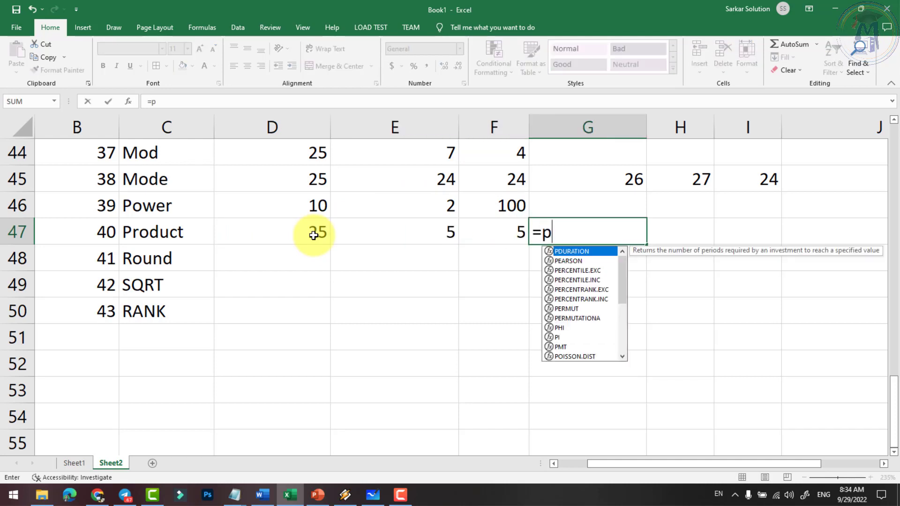
text(rodcut)
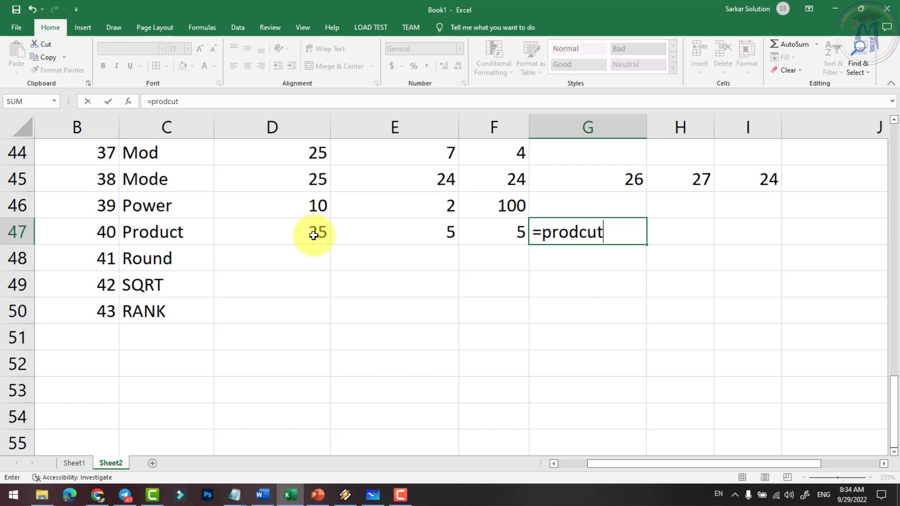
key(BackSpace)
key(BackSpace)
key(BackSpace)
text(uct)
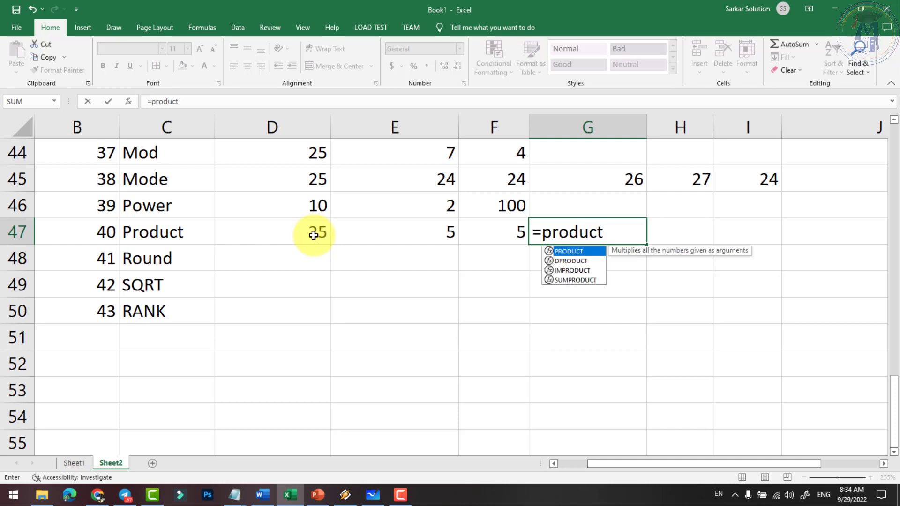
text(()
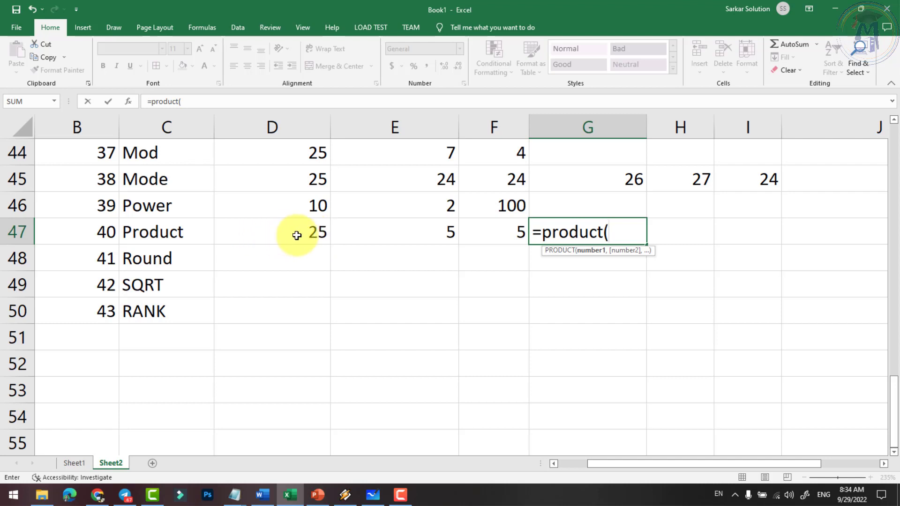
click(320, 234)
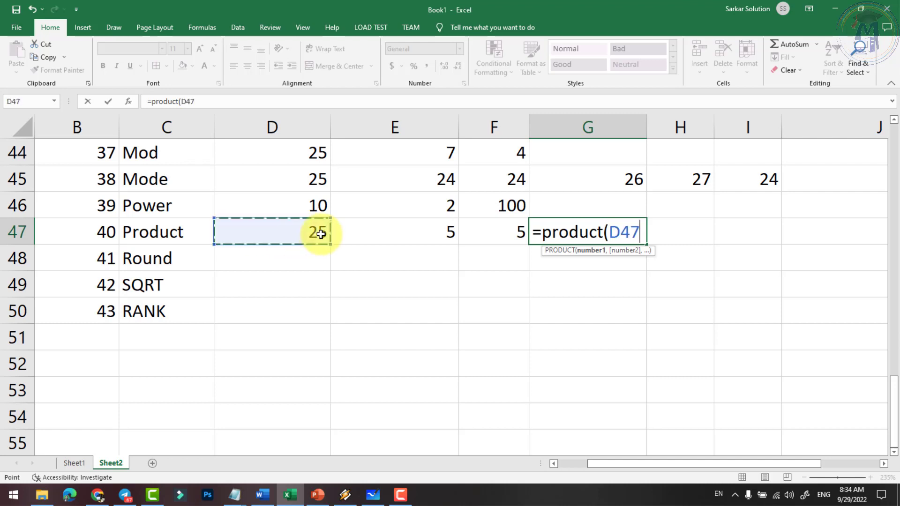
text(,)
click(402, 228)
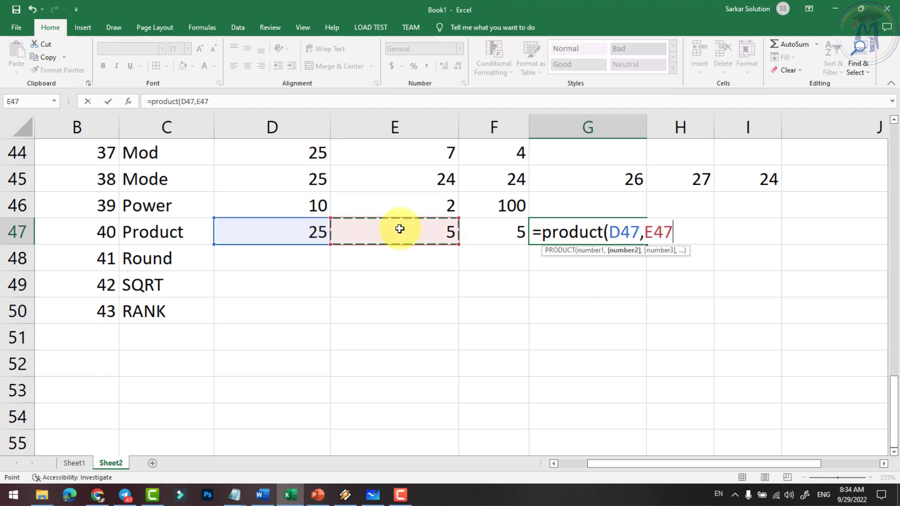
text(,)
click(470, 230)
text(,)
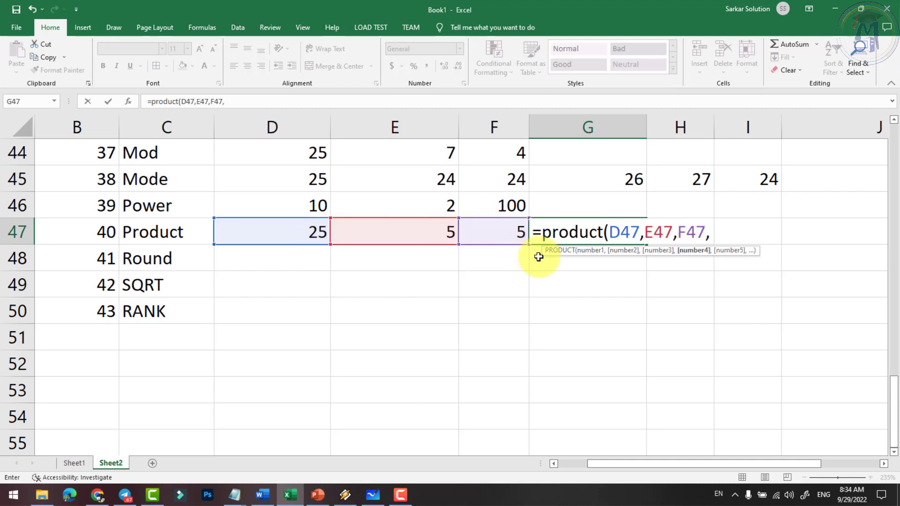
key(BackSpace)
text())
key(Return)
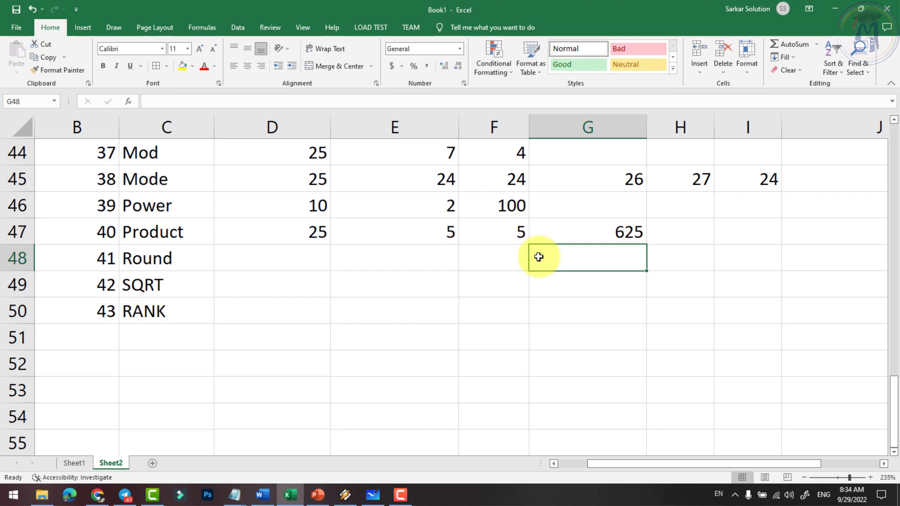
Change D47 to 10 so the PRODUCT result in G47 becomes 250.
click(301, 235)
click(431, 233)
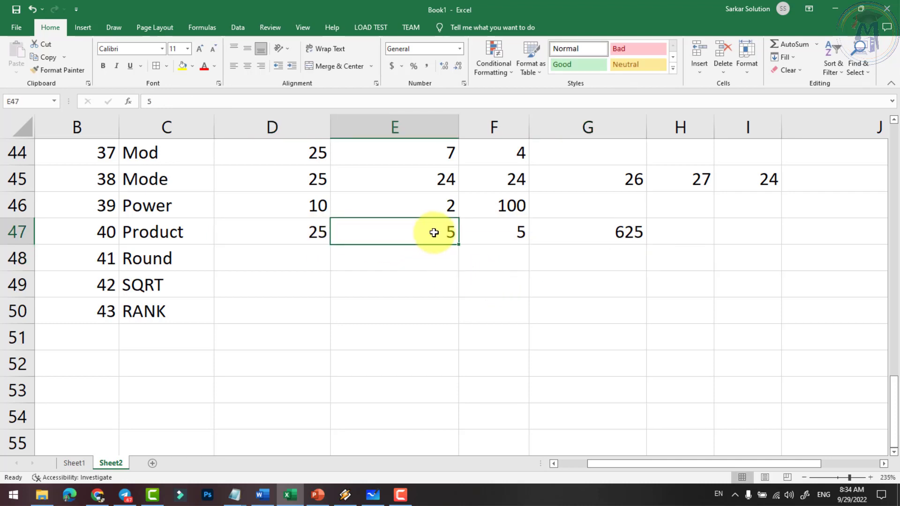
click(492, 232)
click(326, 235)
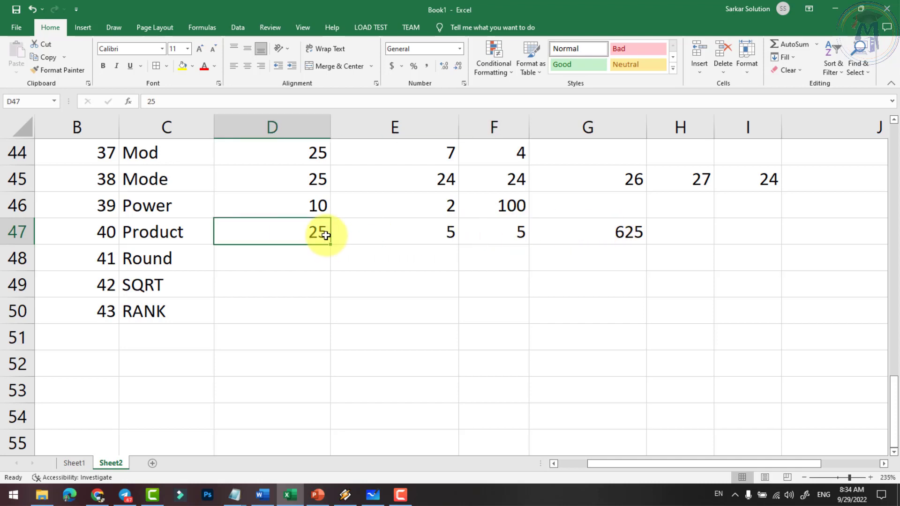
text(10)
key(Return)
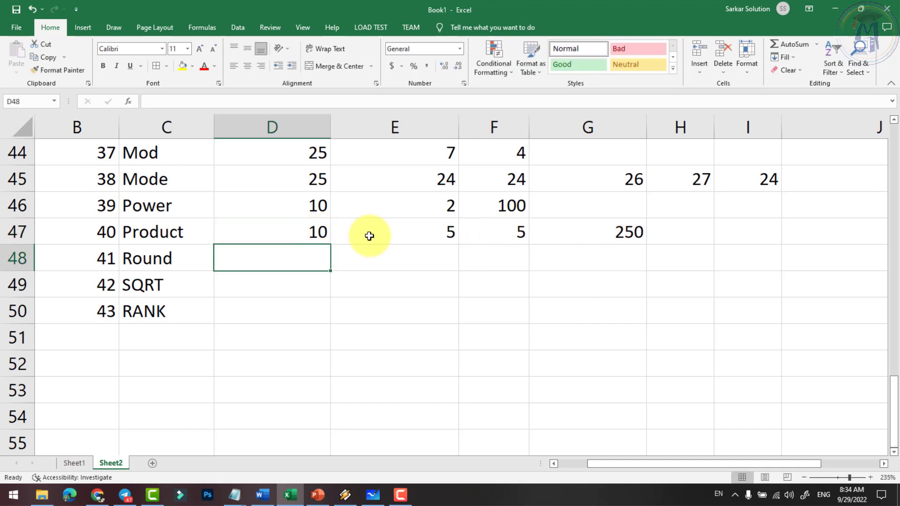
click(445, 235)
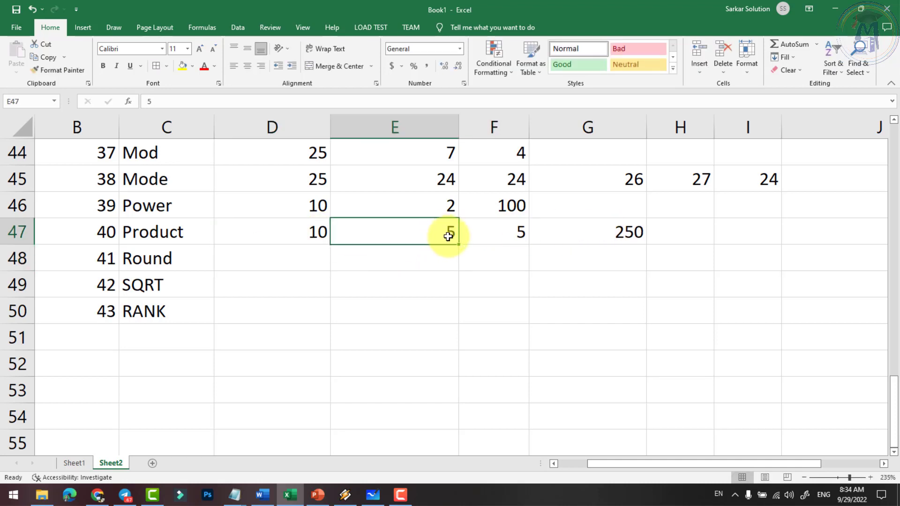
click(502, 232)
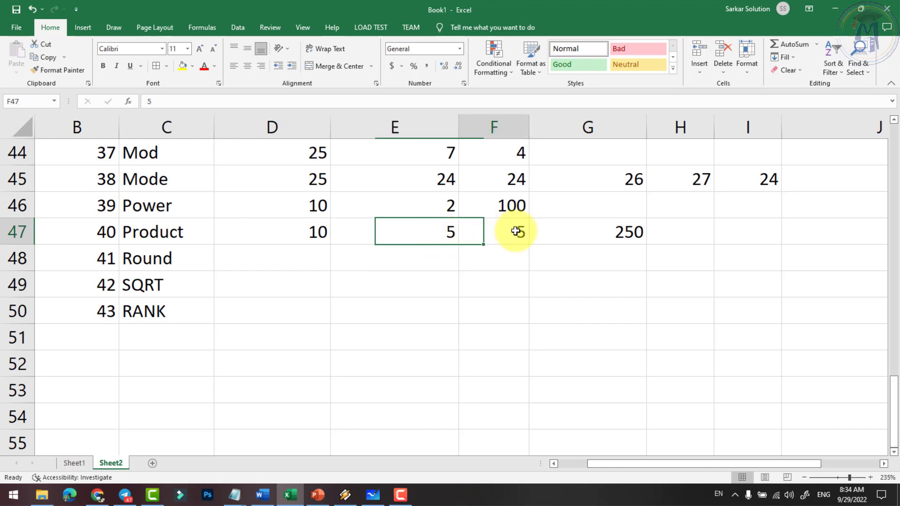
click(617, 232)
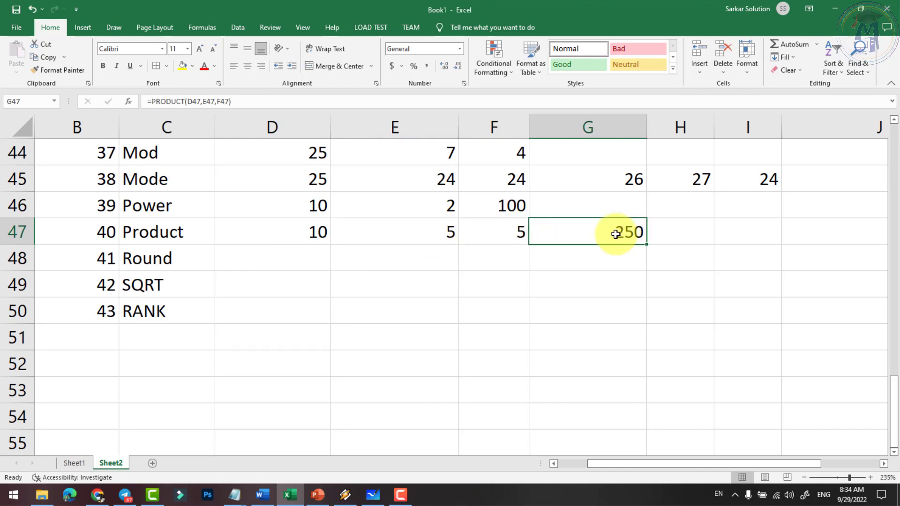
click(297, 254)
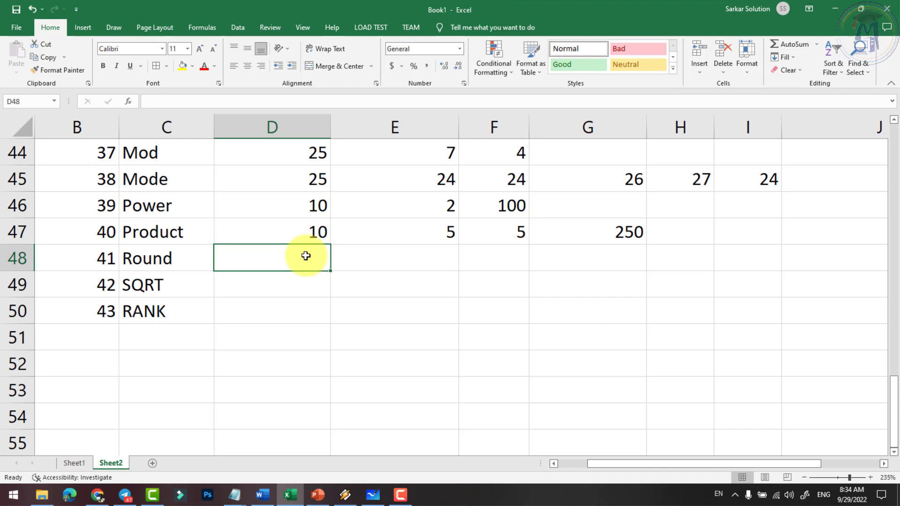
Enter 24.2565 as the Round row's sample value in D48.
text(24)
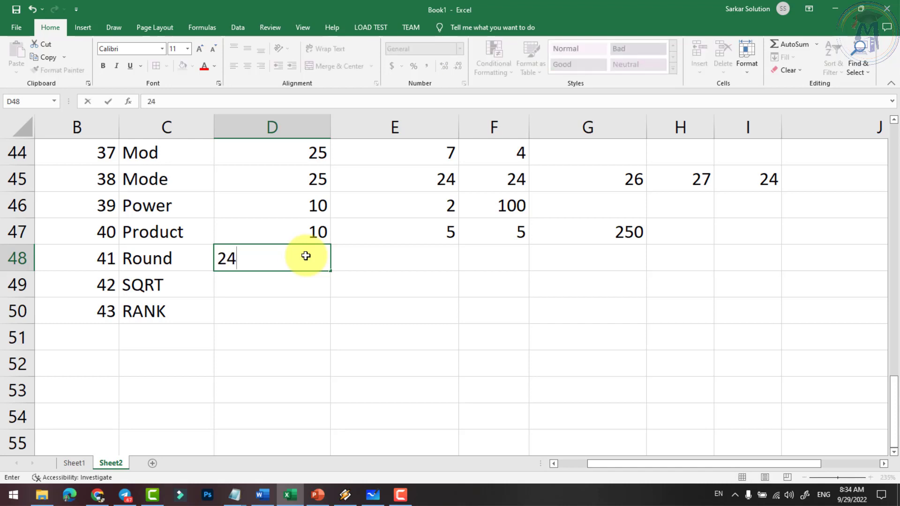
text(.256)
text(5)
key(Tab)
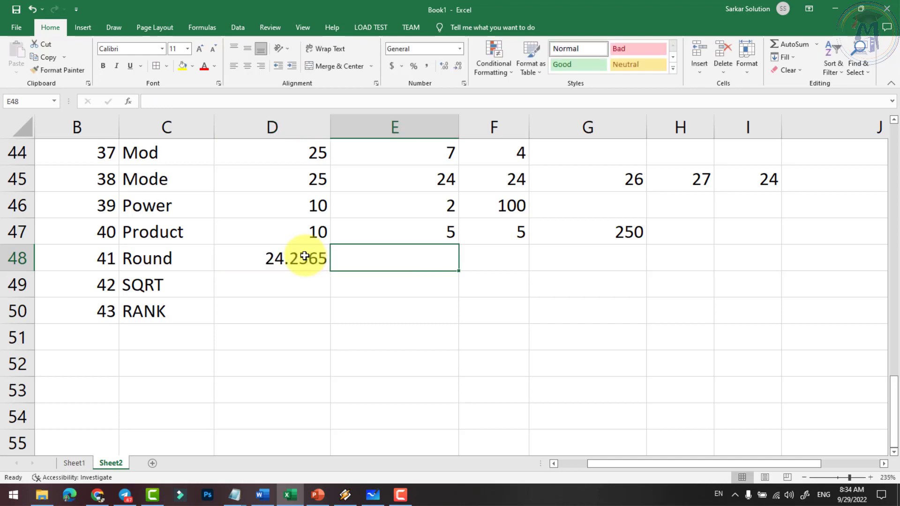
click(305, 256)
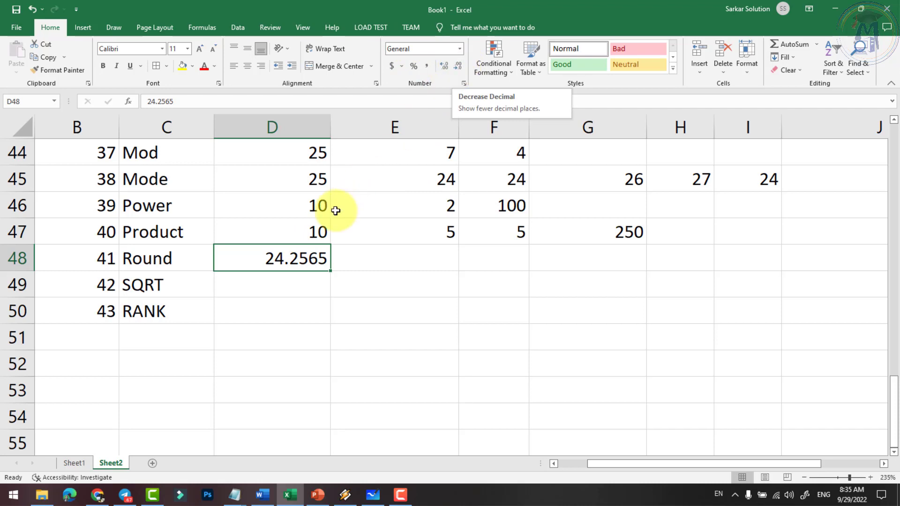
drag(290, 253, 291, 440)
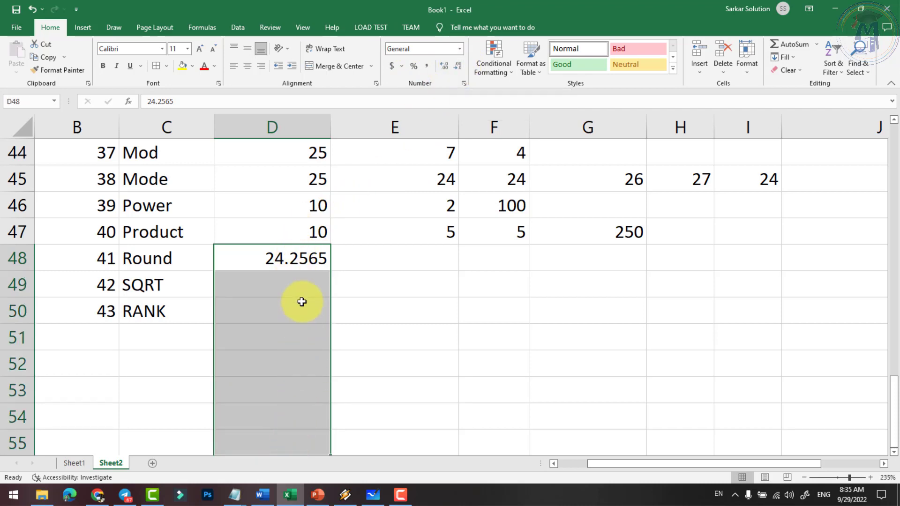
click(295, 261)
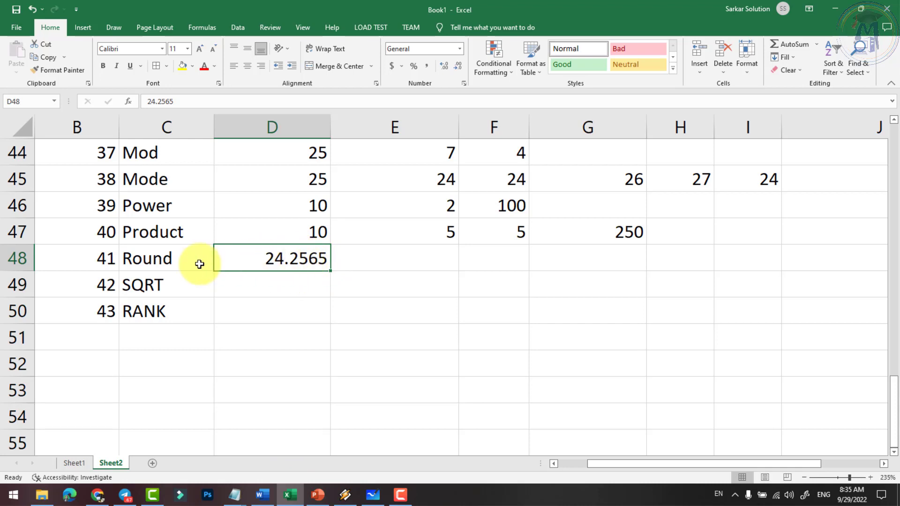
click(371, 263)
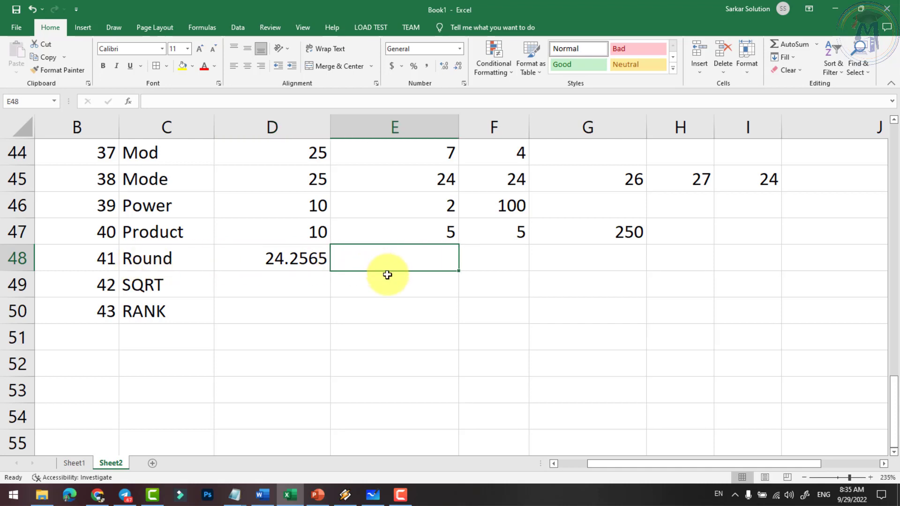
Enter =ROUND(D48, 2) in E48, adding the missing 2 after the too-few-arguments warning.
text(=r)
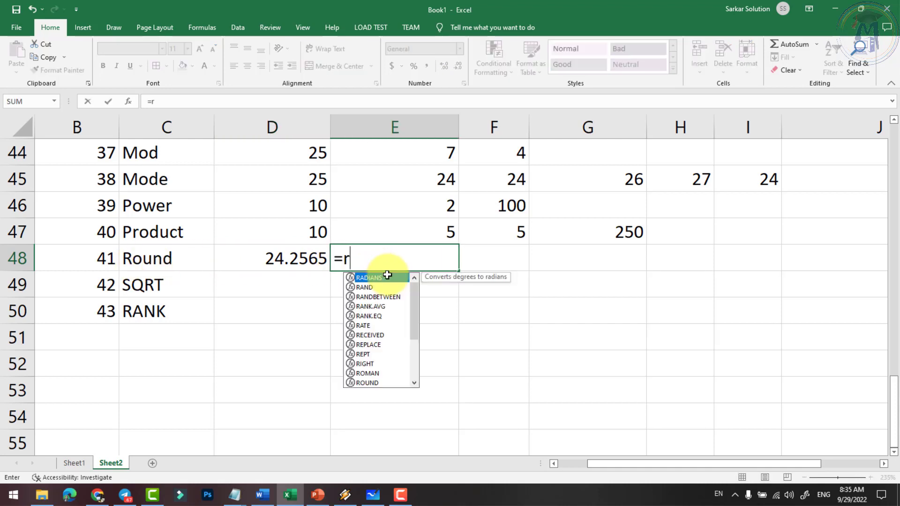
text(ound()
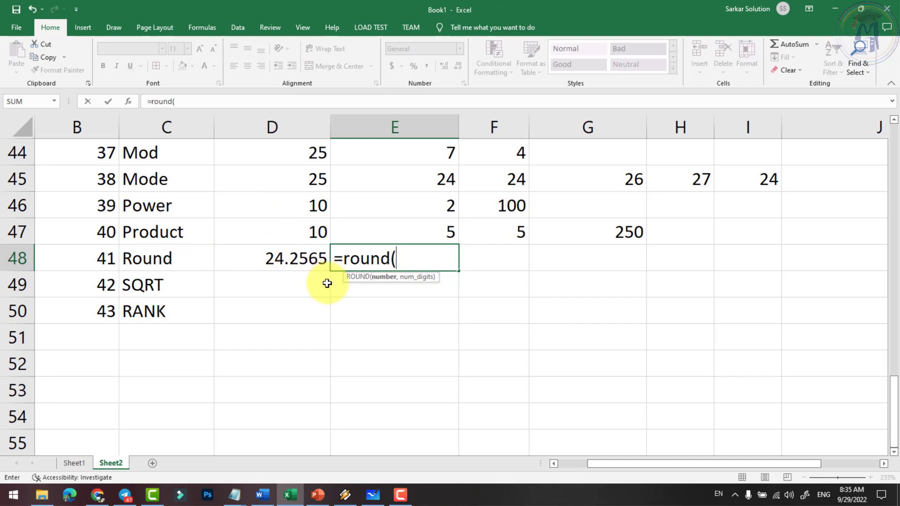
text(d48)
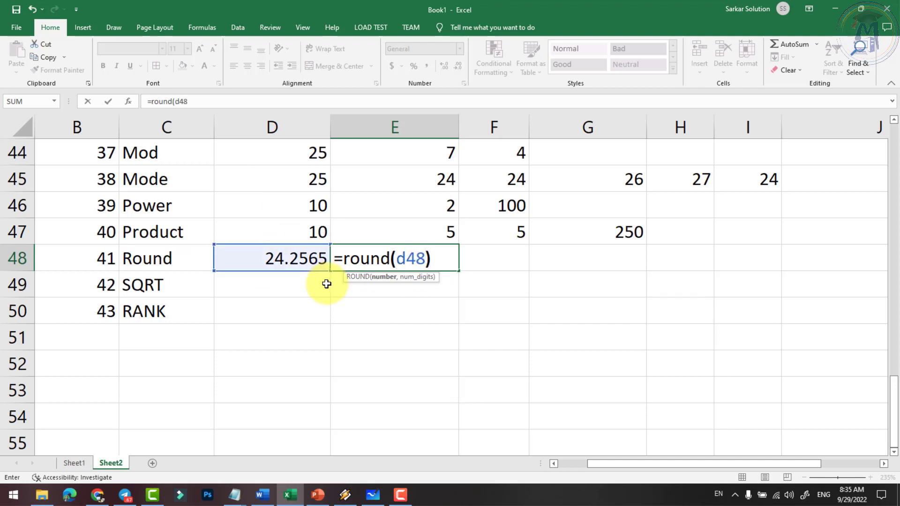
key(Return)
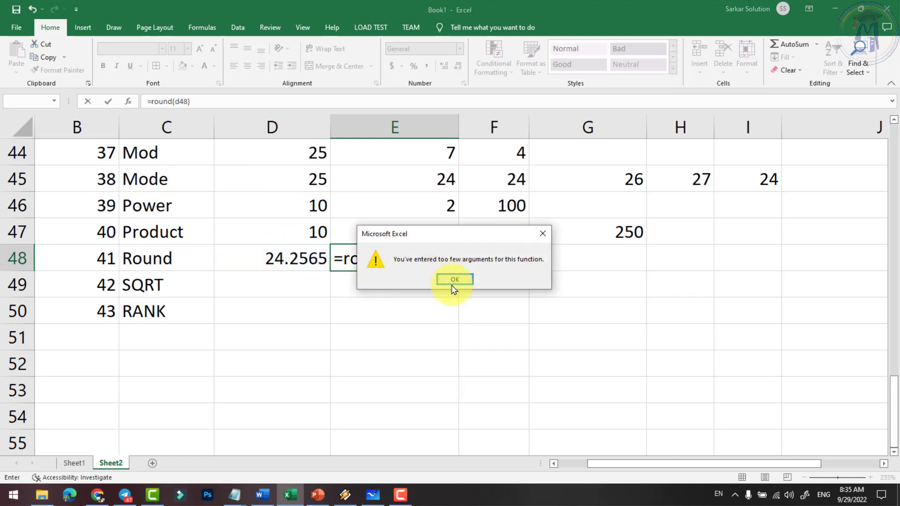
click(453, 281)
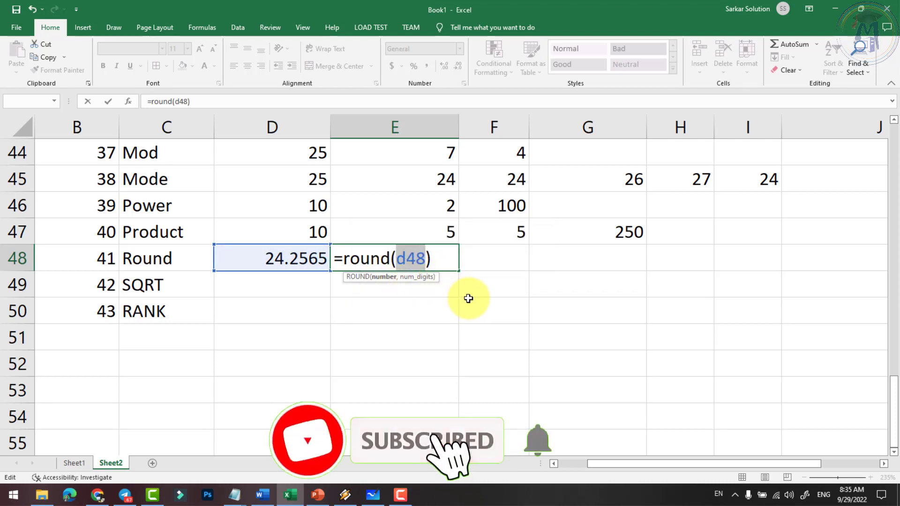
click(425, 258)
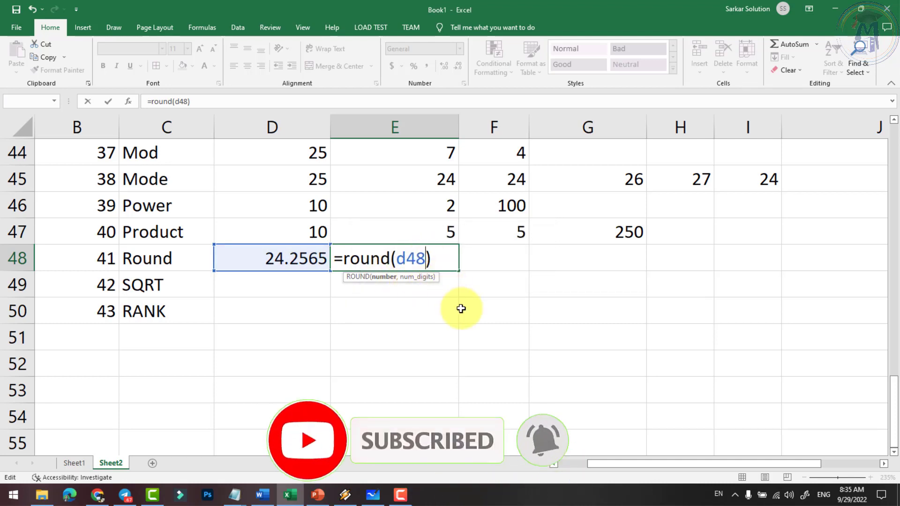
text(,)
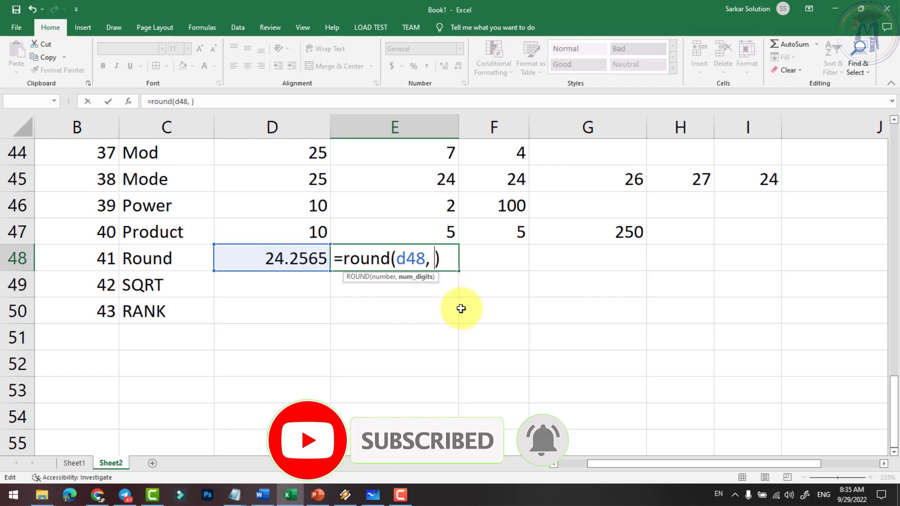
text( 2)
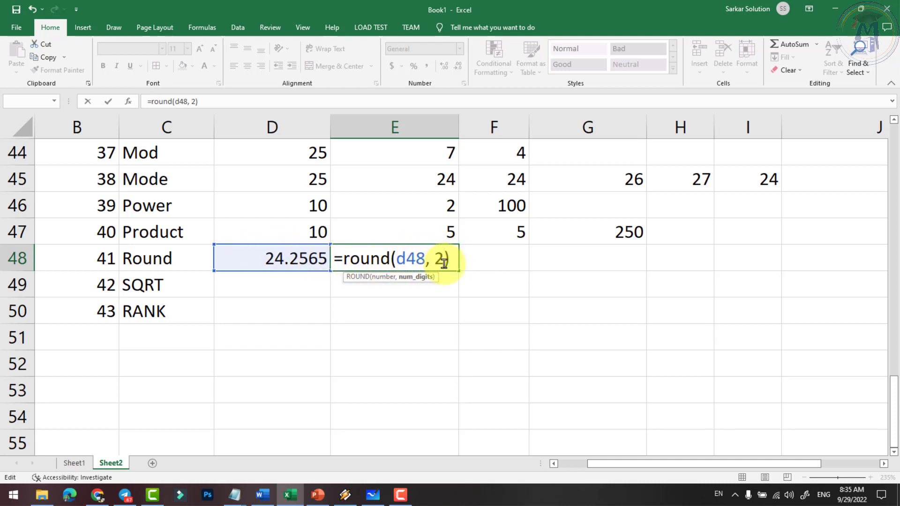
key(Return)
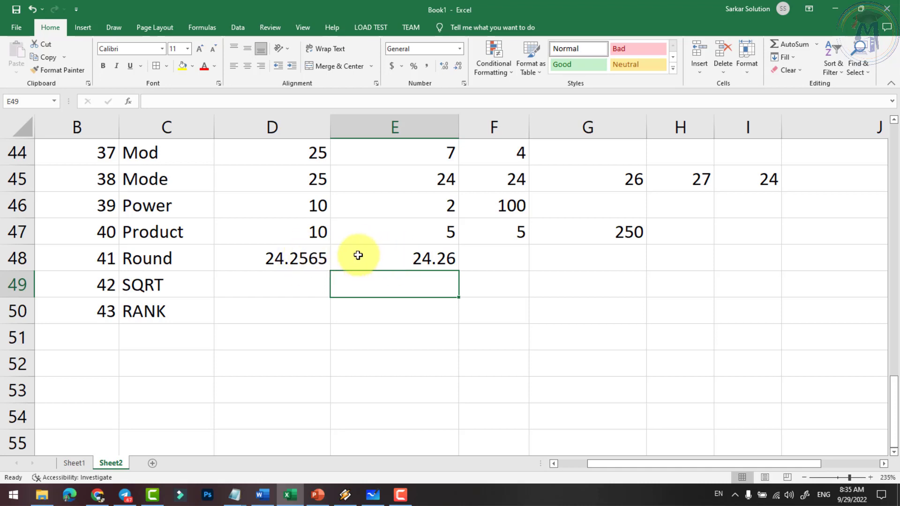
Review the ROUND formula's D48 reference and 2 decimal-places argument, showing 24.26.
click(398, 262)
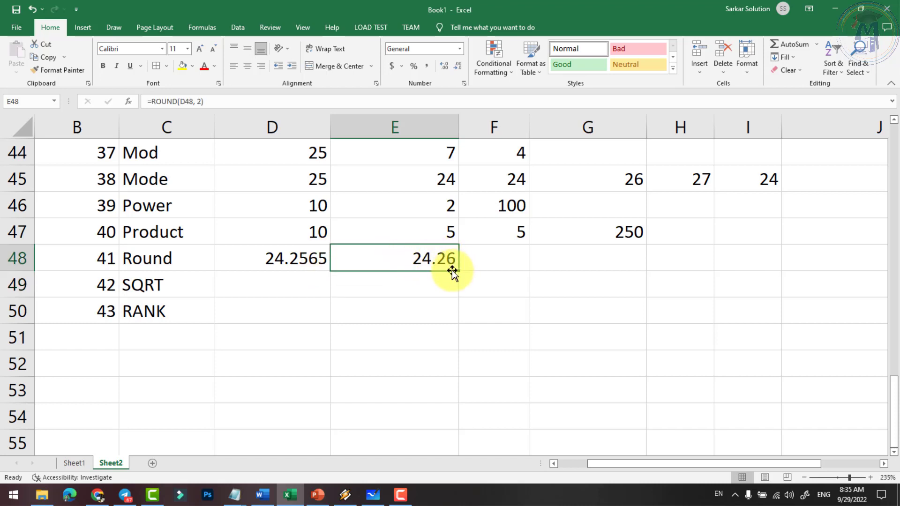
double_click(432, 258)
drag(411, 258, 433, 262)
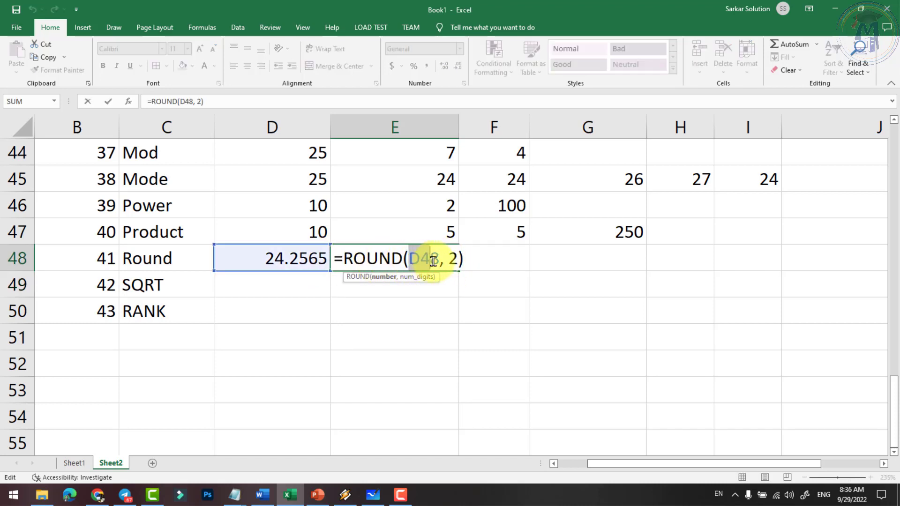
double_click(452, 259)
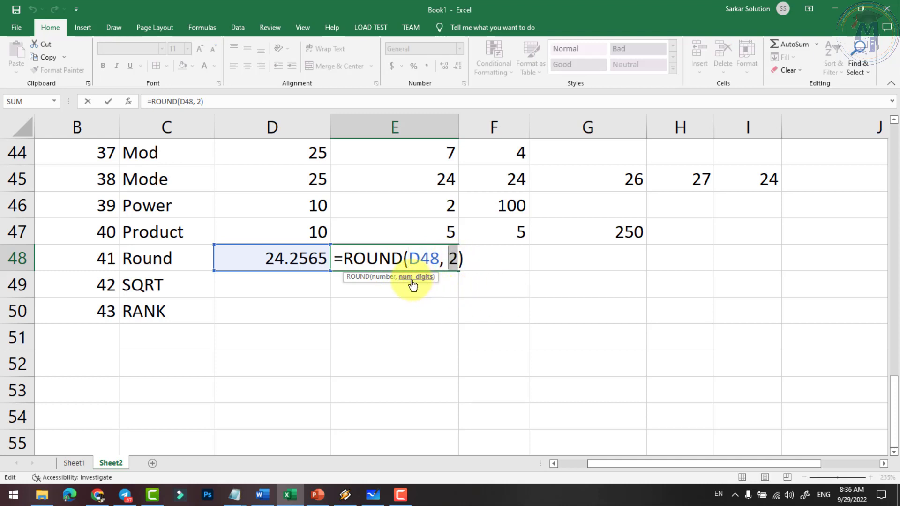
key(Return)
click(275, 278)
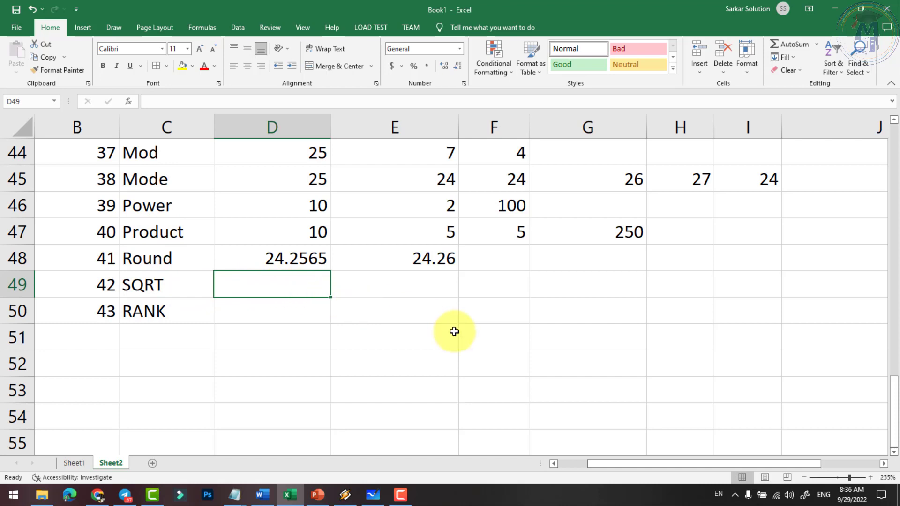
Enter 81 in D49 and =SQRT(D49) in E49.
text(91)
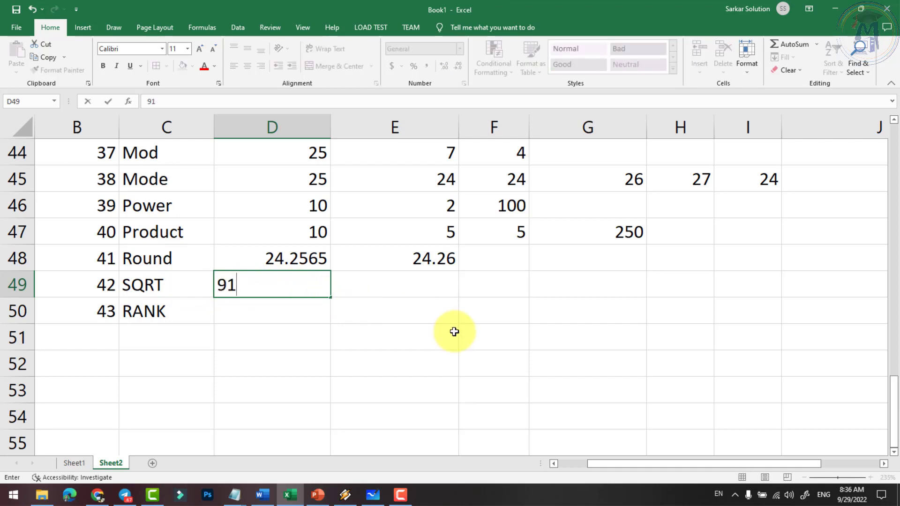
key(BackSpace)
key(BackSpace)
text(81)
key(Tab)
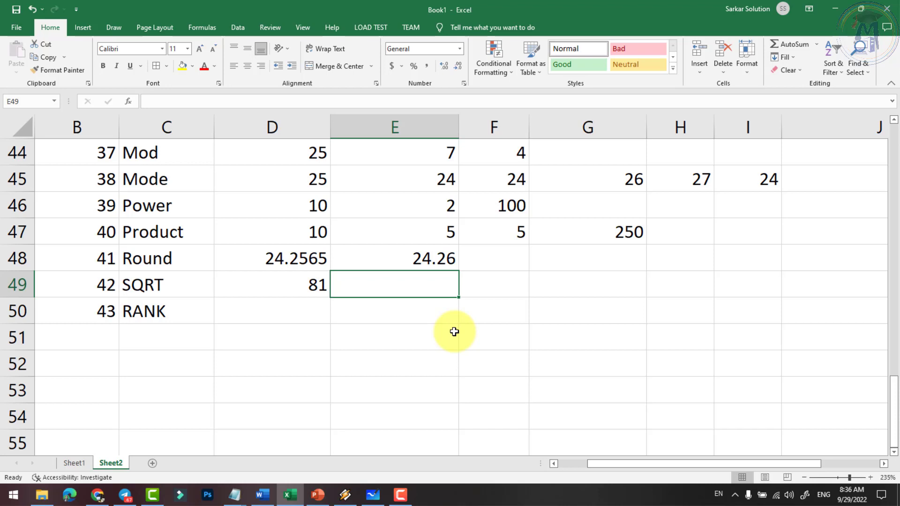
text(=sq)
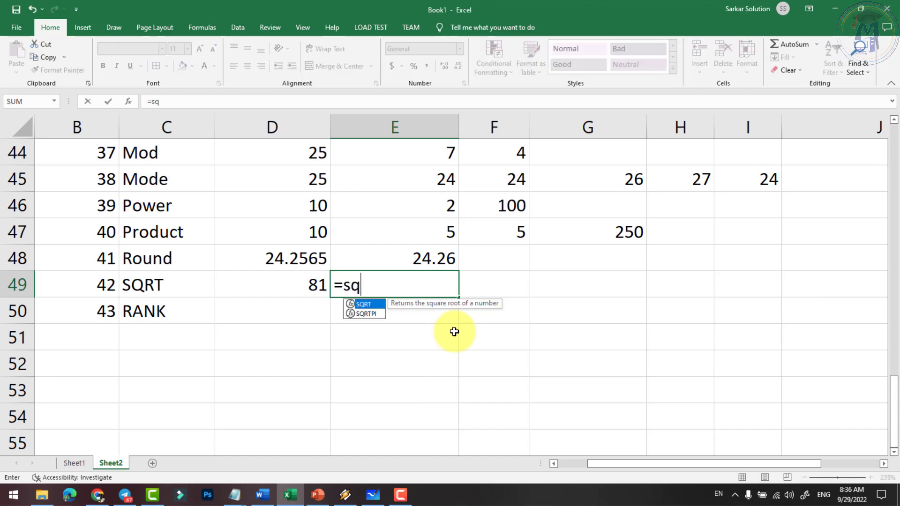
text(rt()
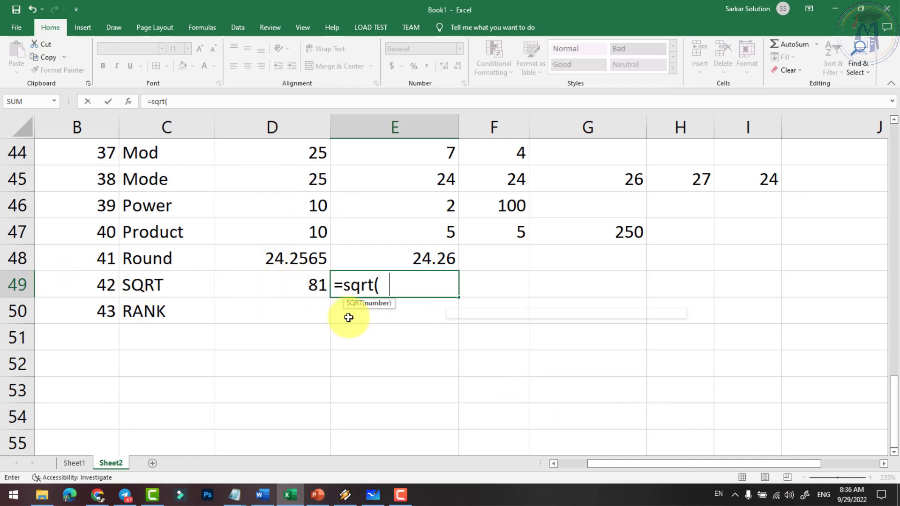
text(d49))
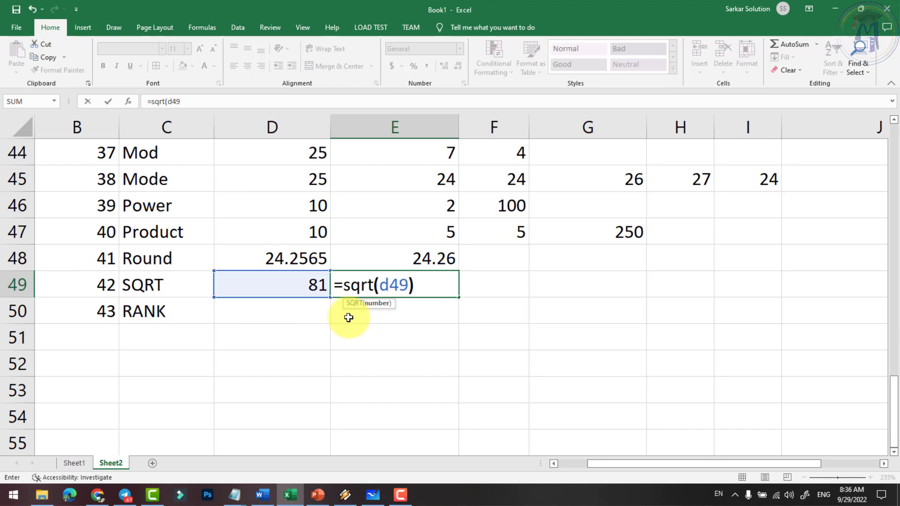
key(Return)
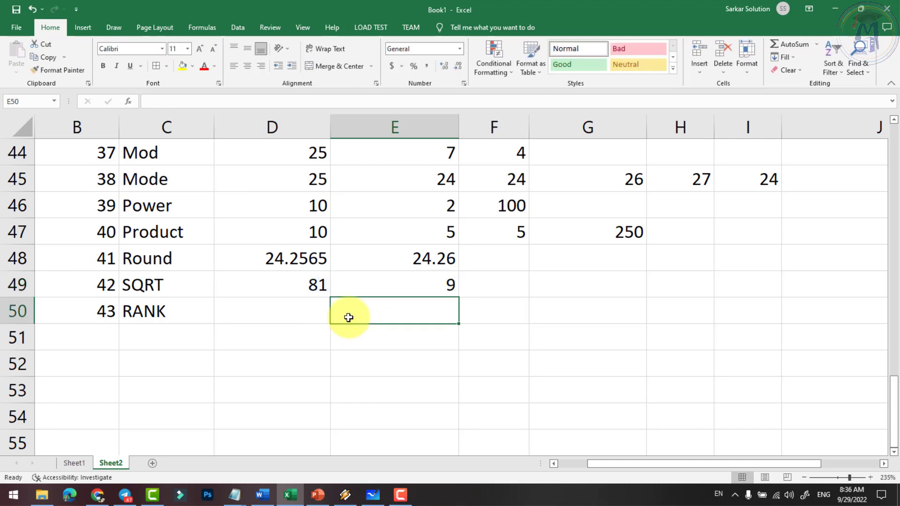
Test the SQRT formula with 49, 125, 144 and 111 in D49, settling on 121.
click(318, 287)
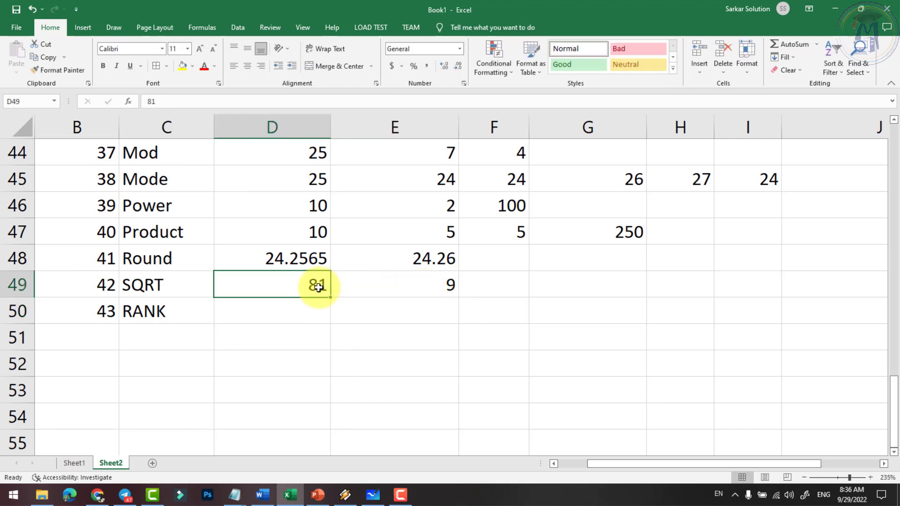
text(49)
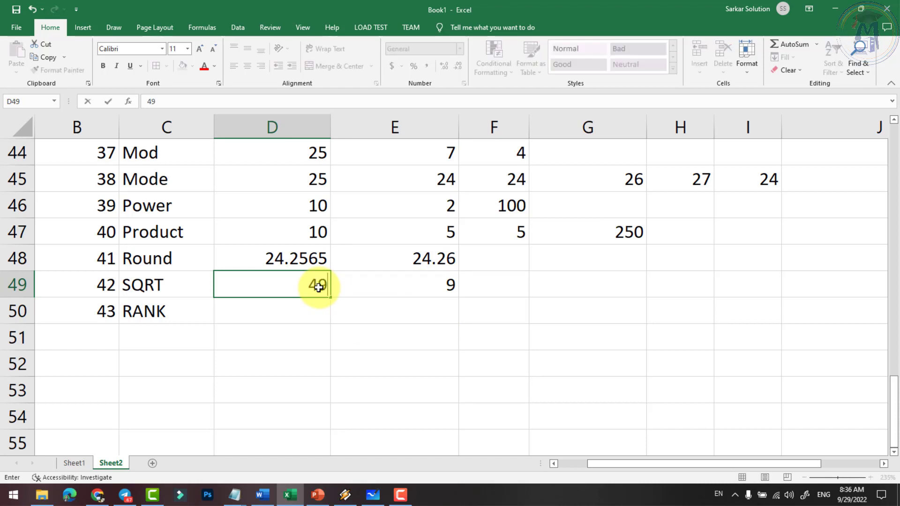
key(Return)
click(323, 285)
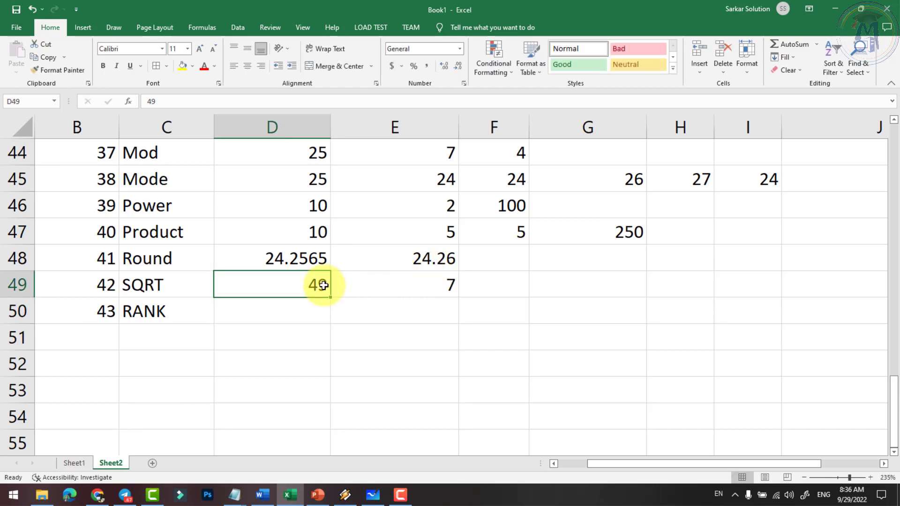
text(125)
key(Return)
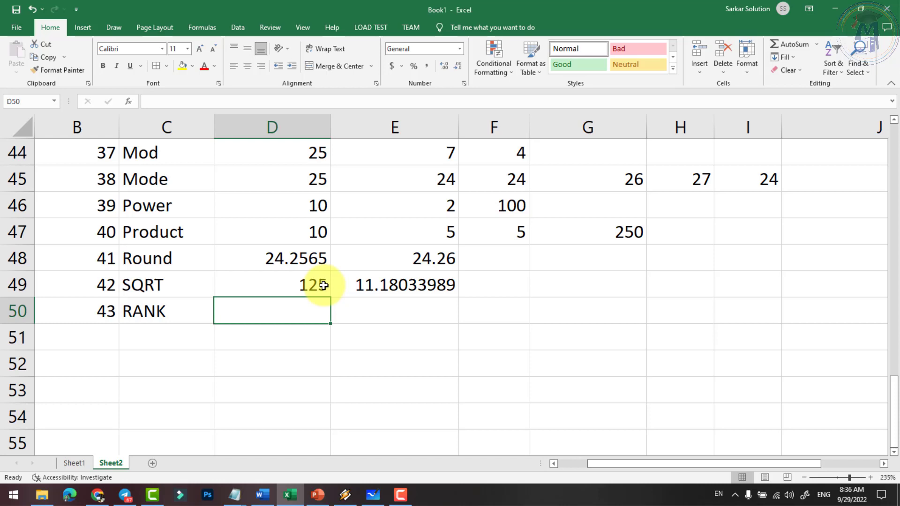
click(323, 285)
text(144)
key(Return)
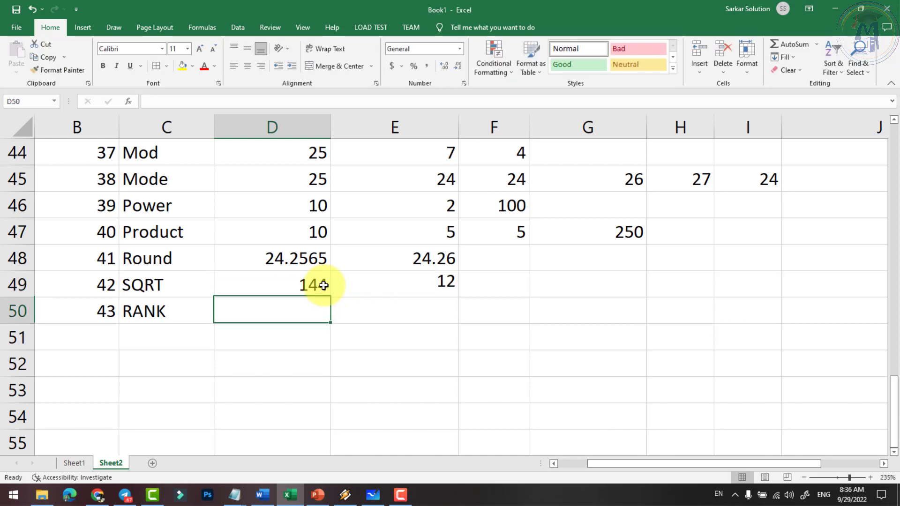
click(323, 285)
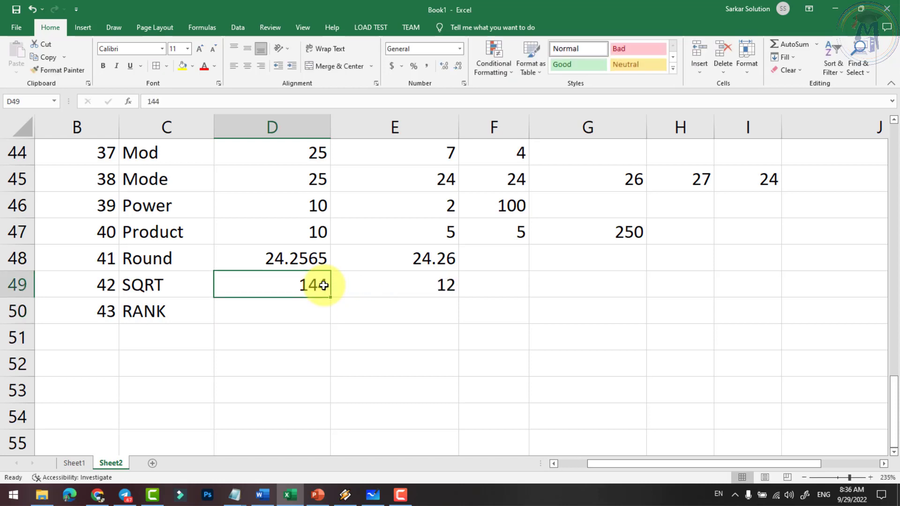
text(111)
key(Return)
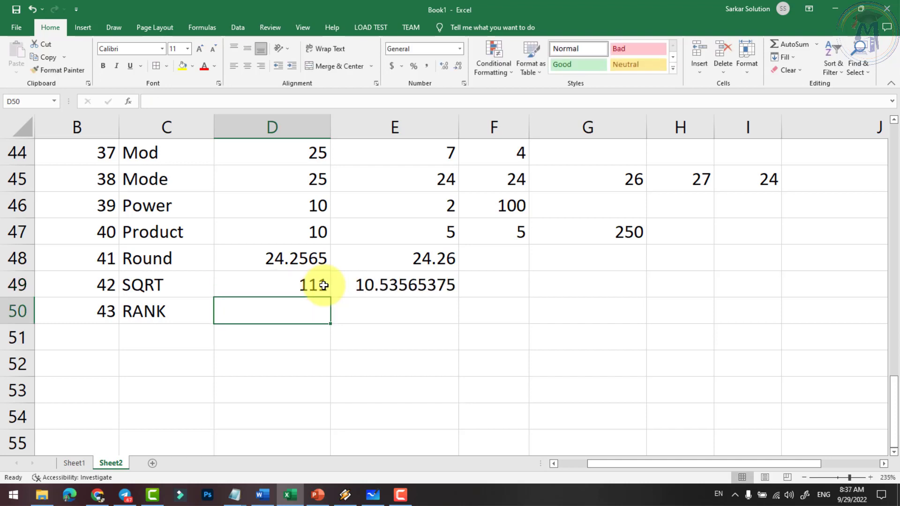
click(323, 286)
text(121)
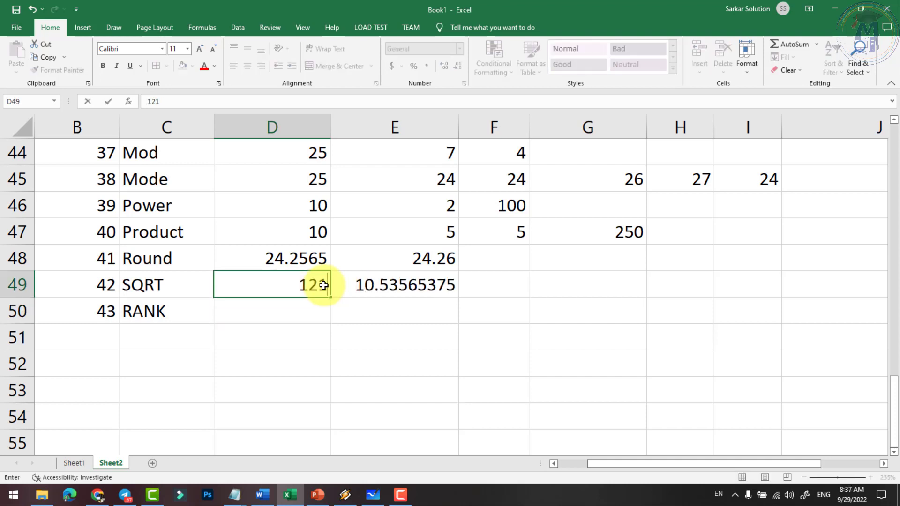
key(Return)
Verify that E49's =SQRT(D49) returns 11 for 121.
click(323, 285)
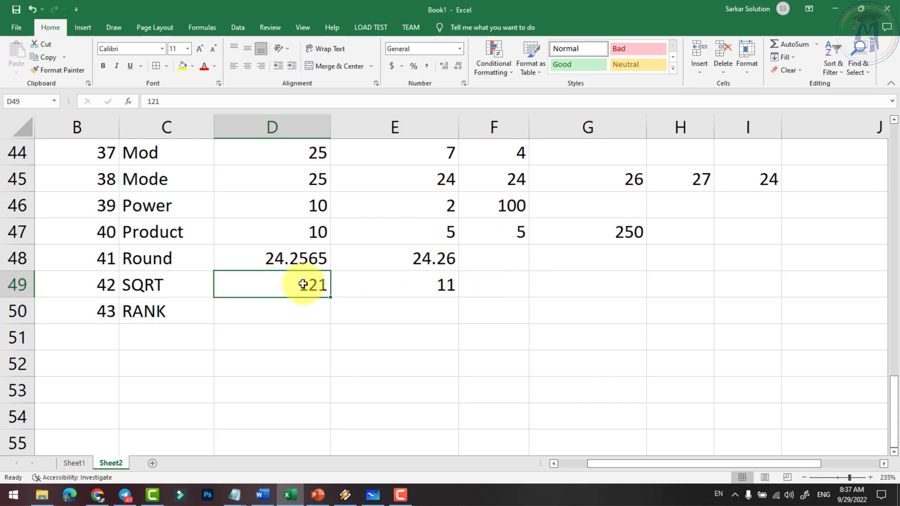
click(438, 284)
double_click(438, 285)
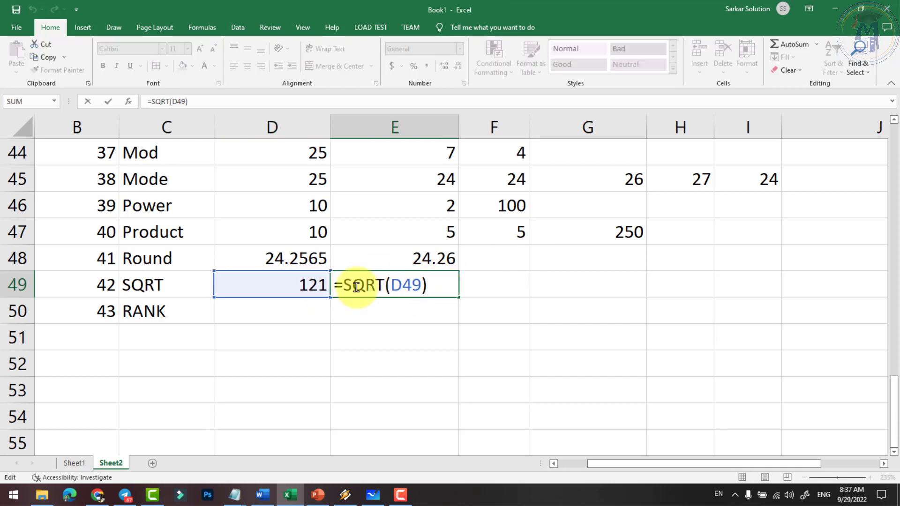
key(Return)
click(269, 310)
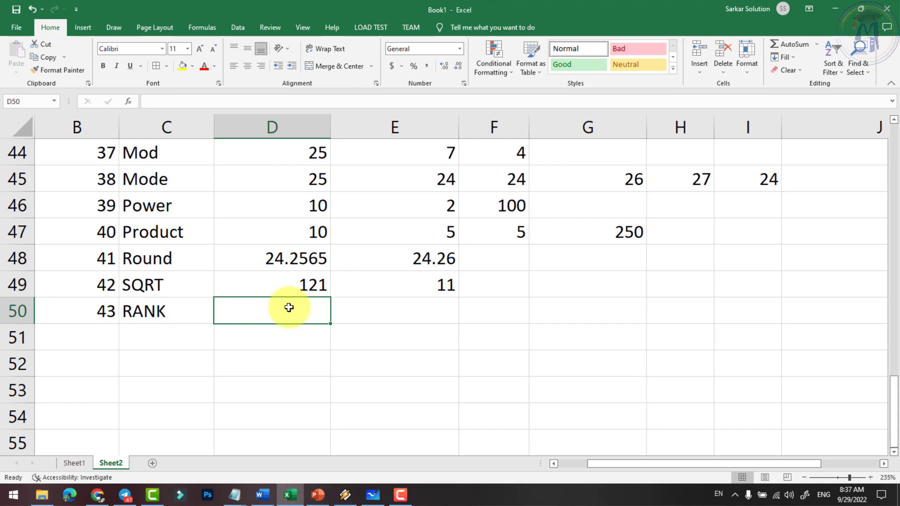
Enter the RANK sample scores 95, 82, 92, 98 and 85 into D50:H50, correcting 94 to 82.
text(95)
key(Tab)
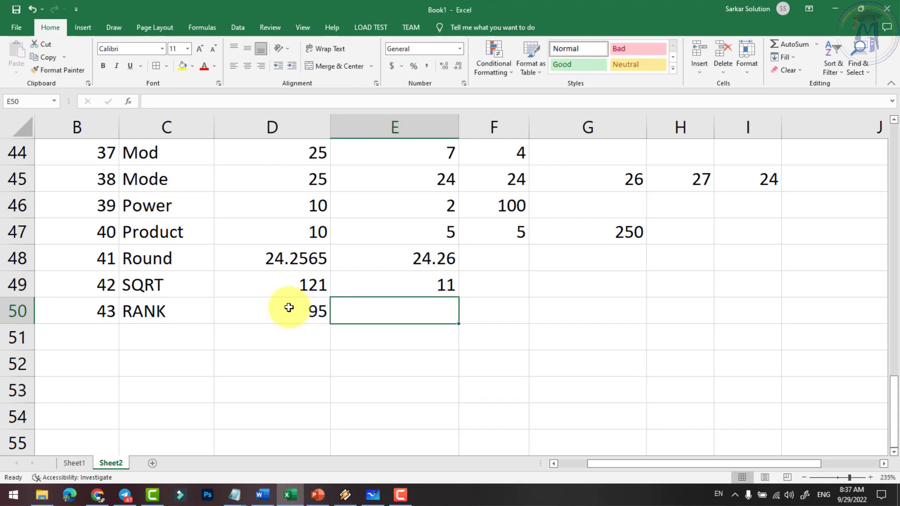
text(94)
key(Tab)
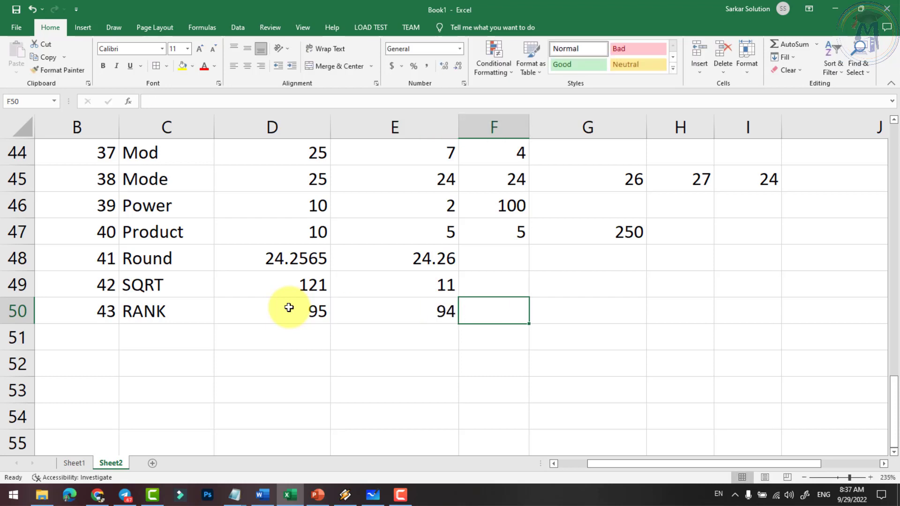
text(92)
key(Tab)
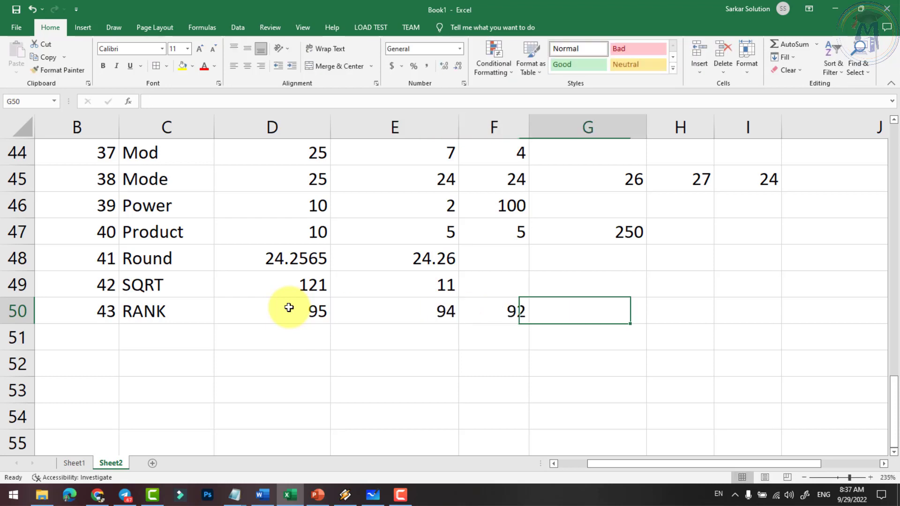
key(Left)
key(Left)
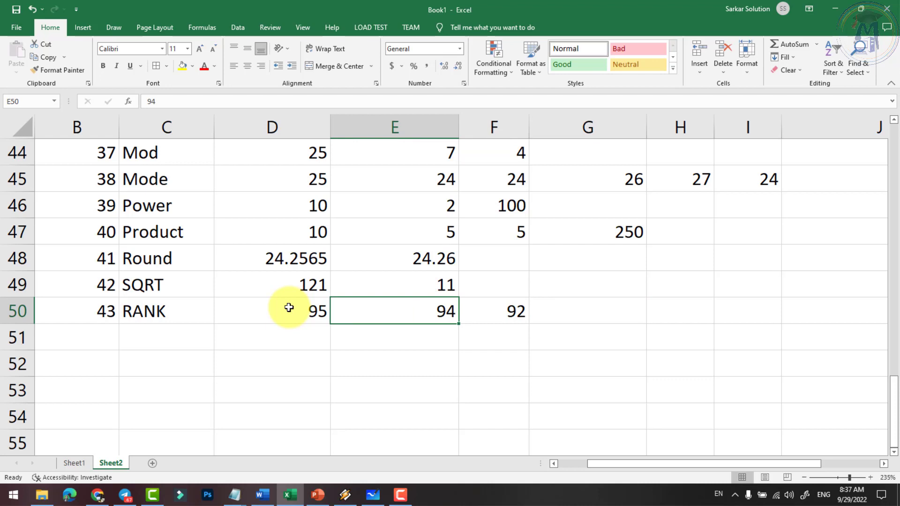
text(82)
key(Tab)
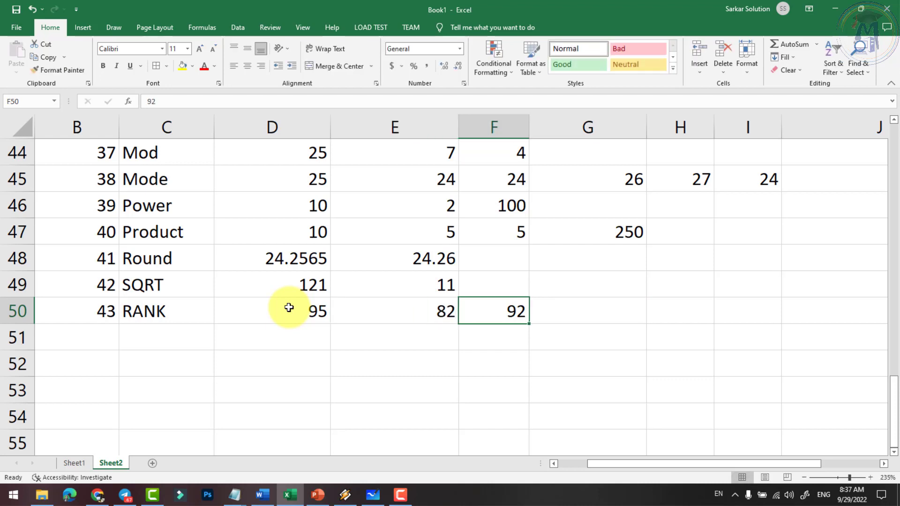
text(9)
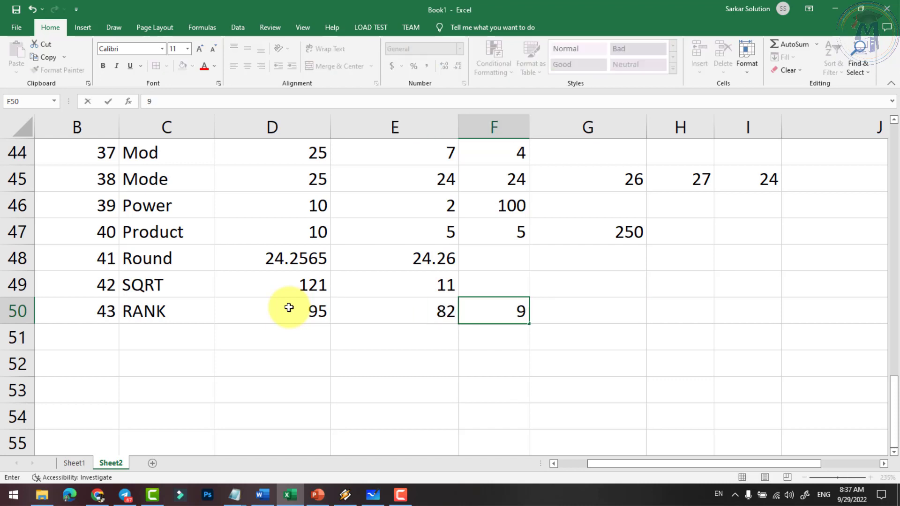
text(2)
key(Tab)
text(98)
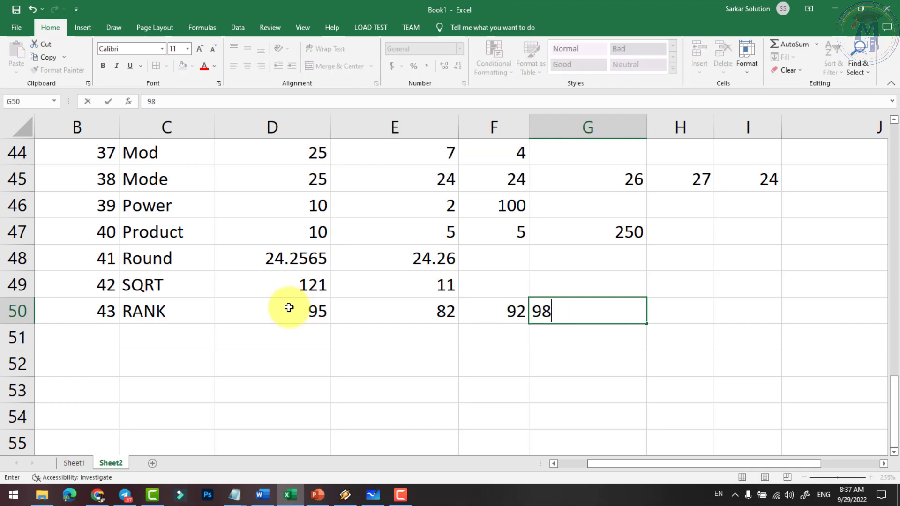
key(Tab)
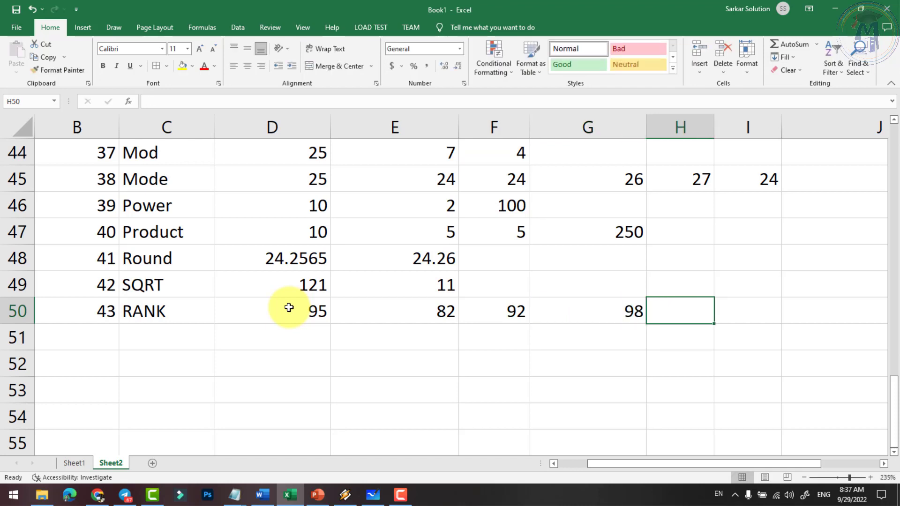
text(8)
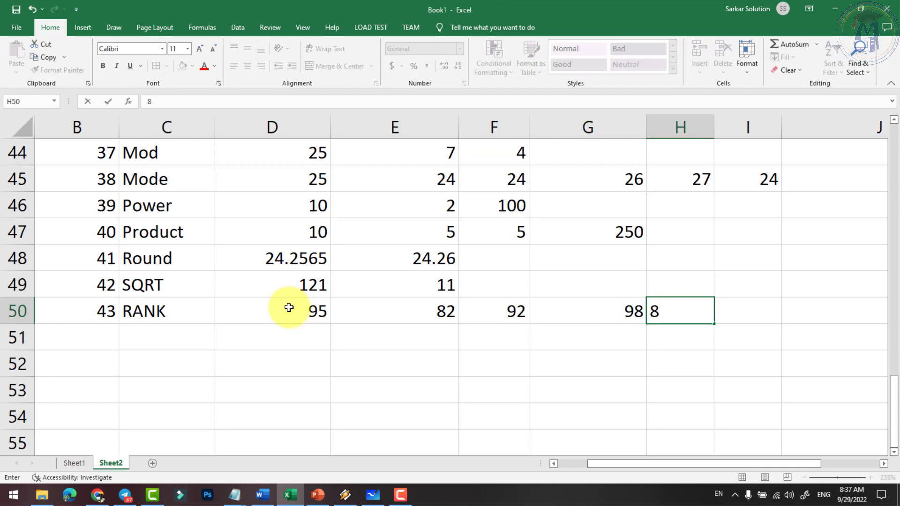
text(5)
key(Return)
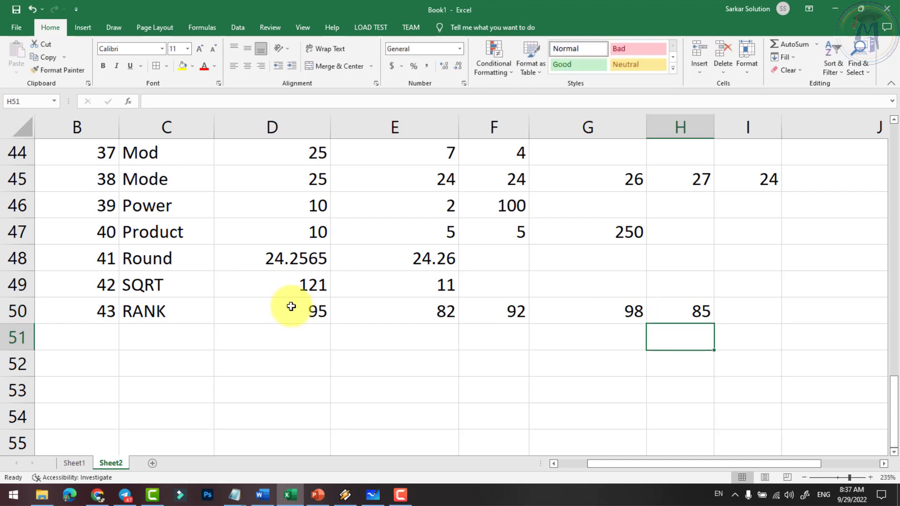
Select the scores and add 93 in I50 as the sixth RANK value.
mouse_move(289, 307)
mouse_down()
mouse_move(656, 310)
mouse_move(647, 312)
mouse_up()
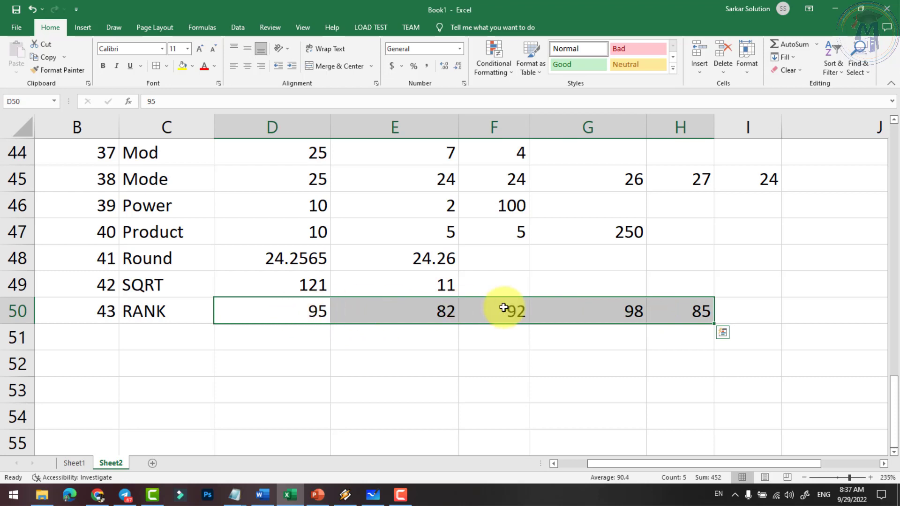
click(693, 313)
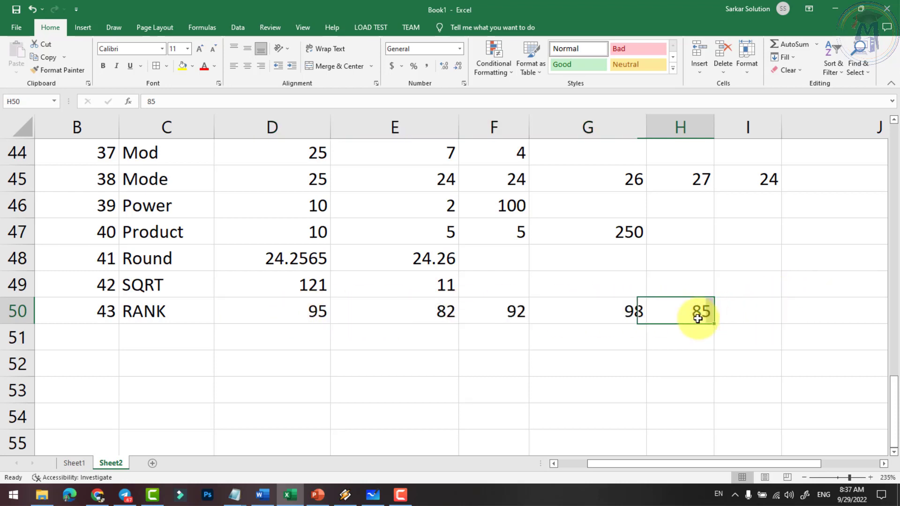
drag(295, 314, 679, 307)
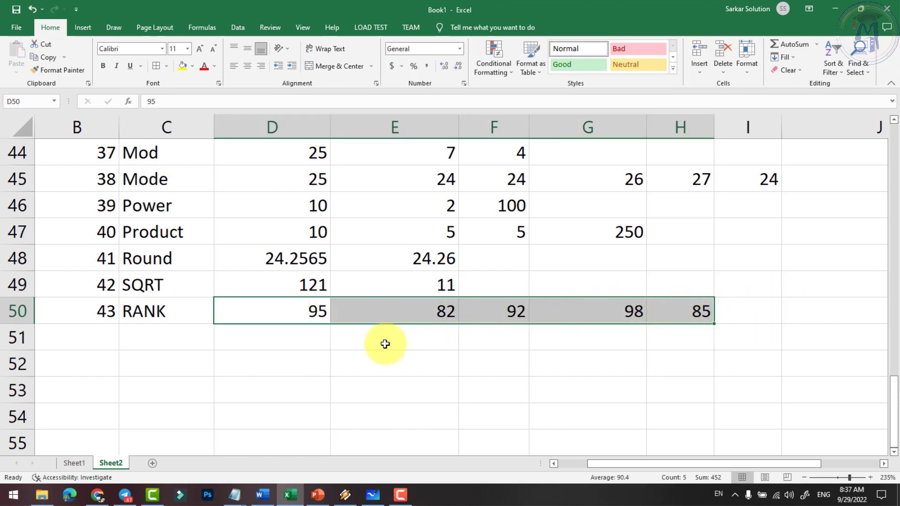
click(310, 312)
drag(310, 313, 763, 309)
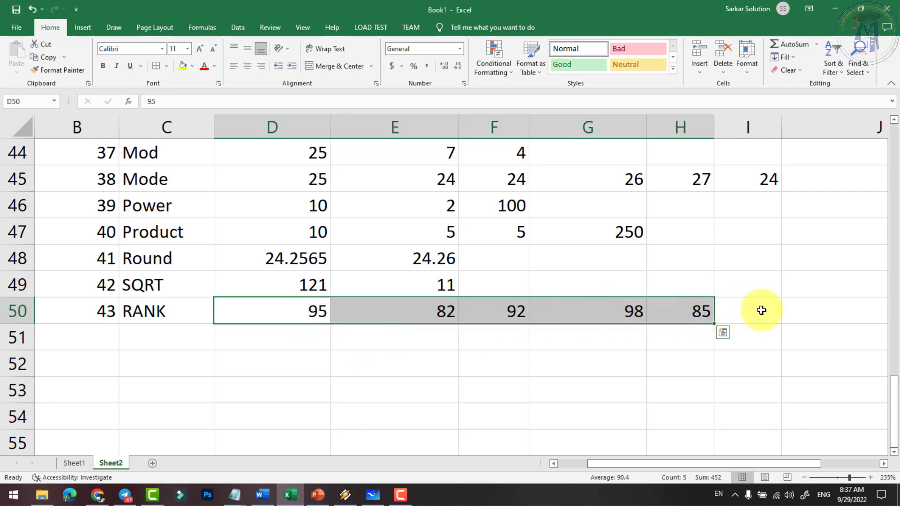
click(772, 313)
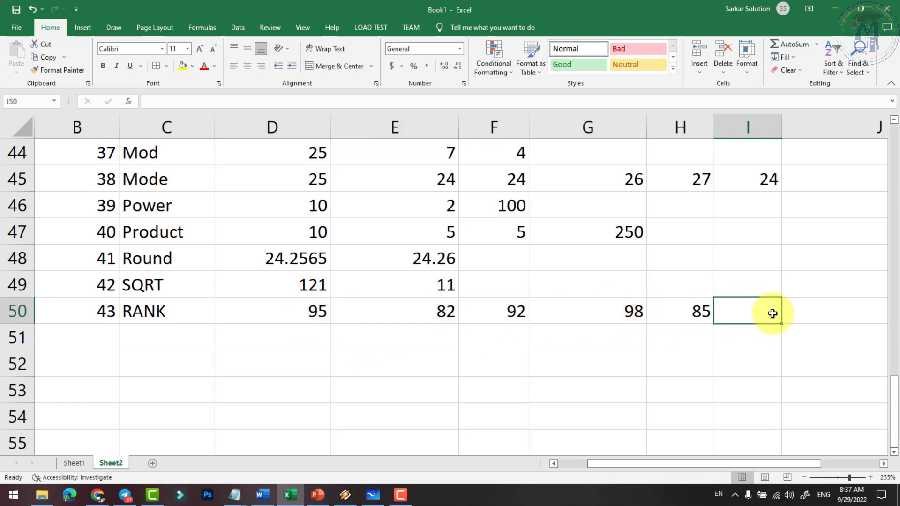
text(9)
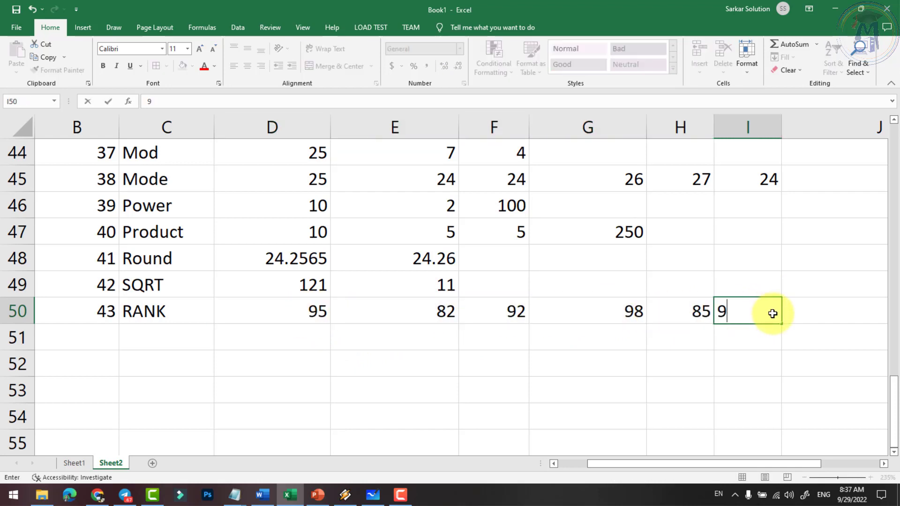
text(3)
key(Return)
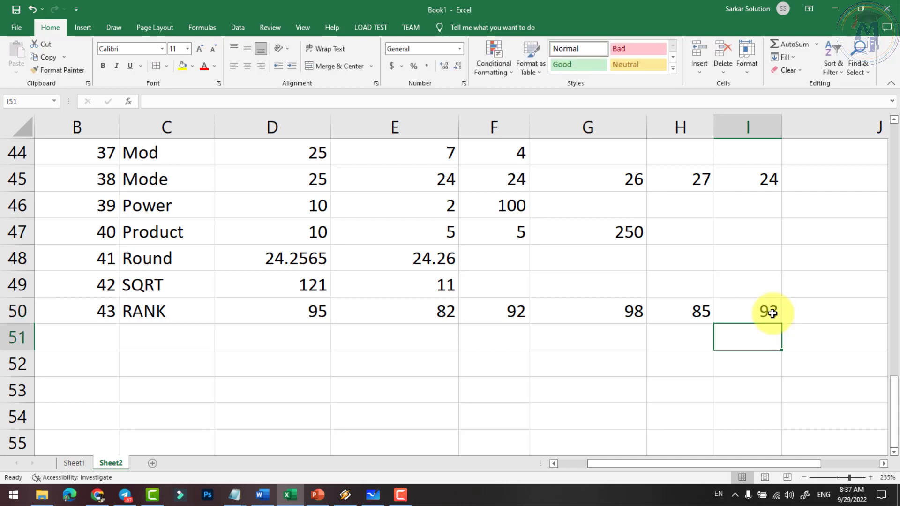
Check each of the six scores across D50:I50, then pick D51 for the formula.
drag(309, 312, 706, 323)
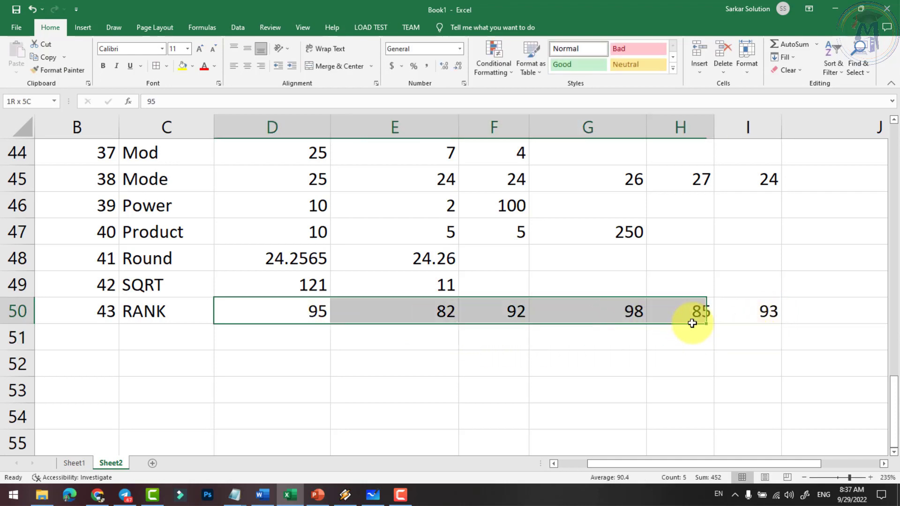
click(609, 315)
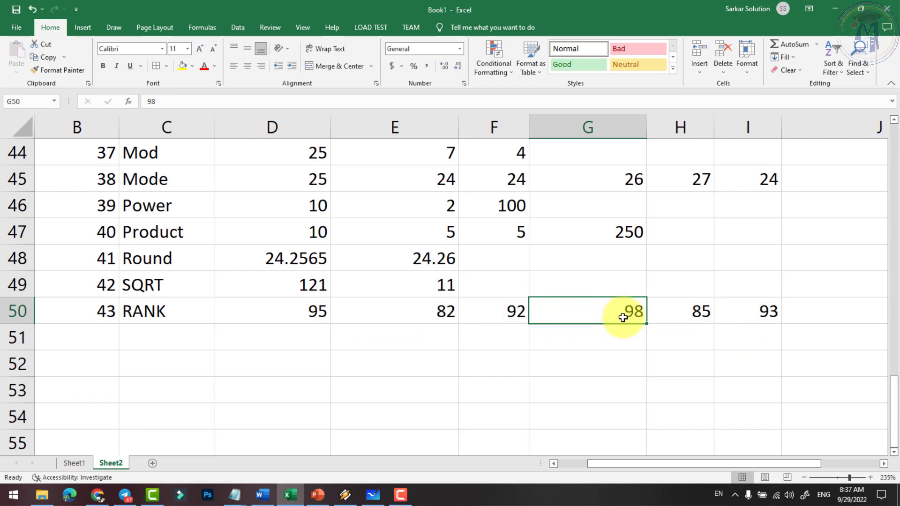
click(309, 312)
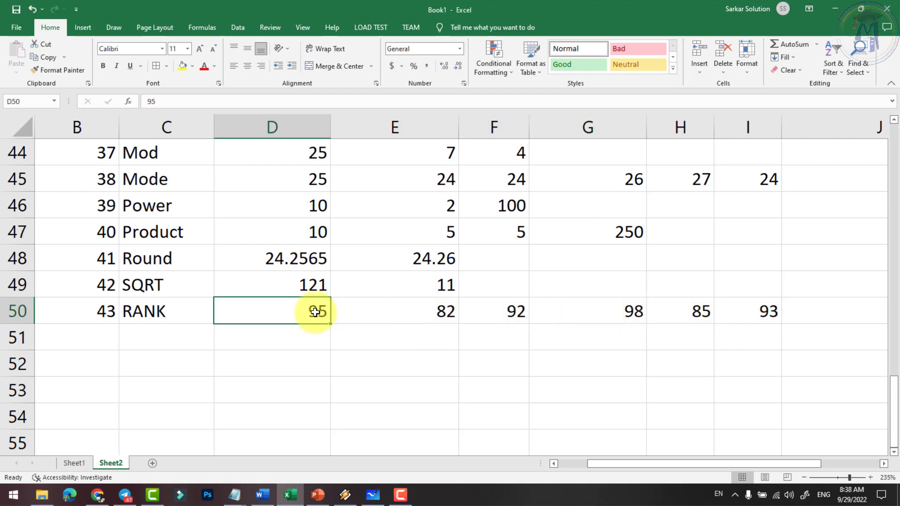
click(762, 312)
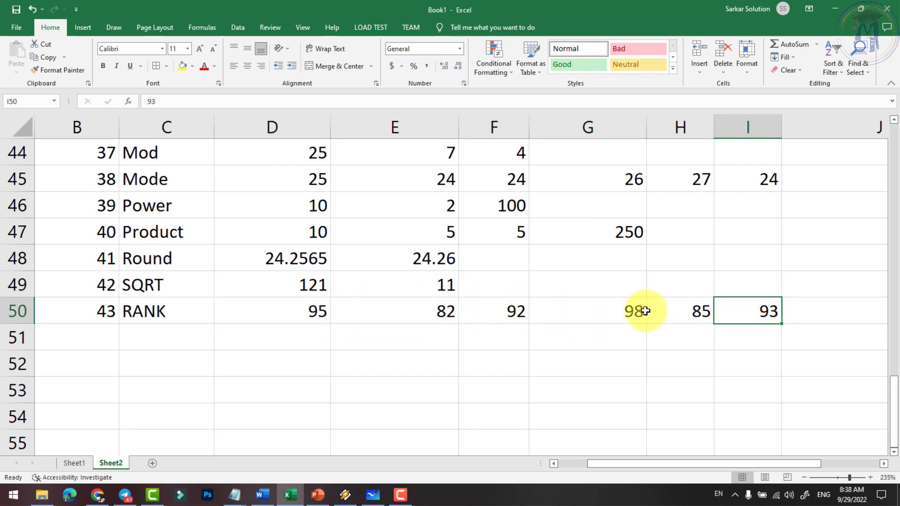
click(505, 311)
click(441, 312)
click(689, 311)
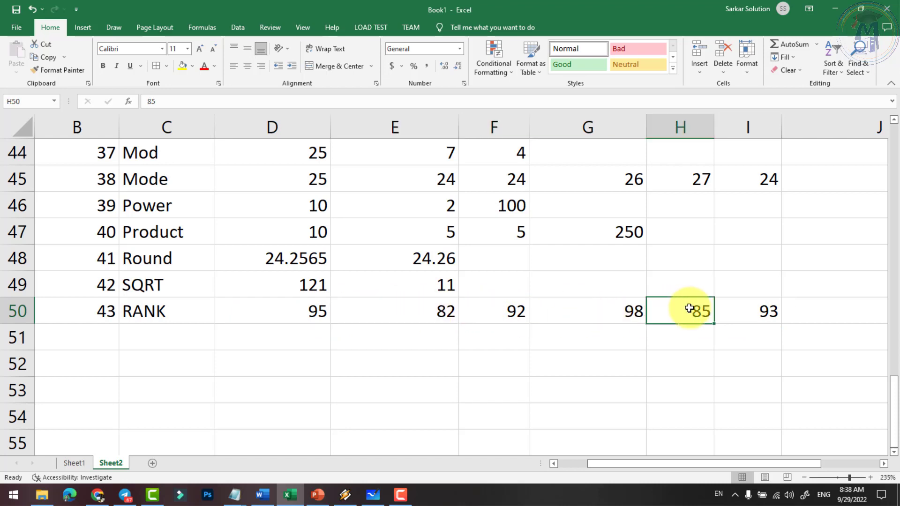
click(439, 310)
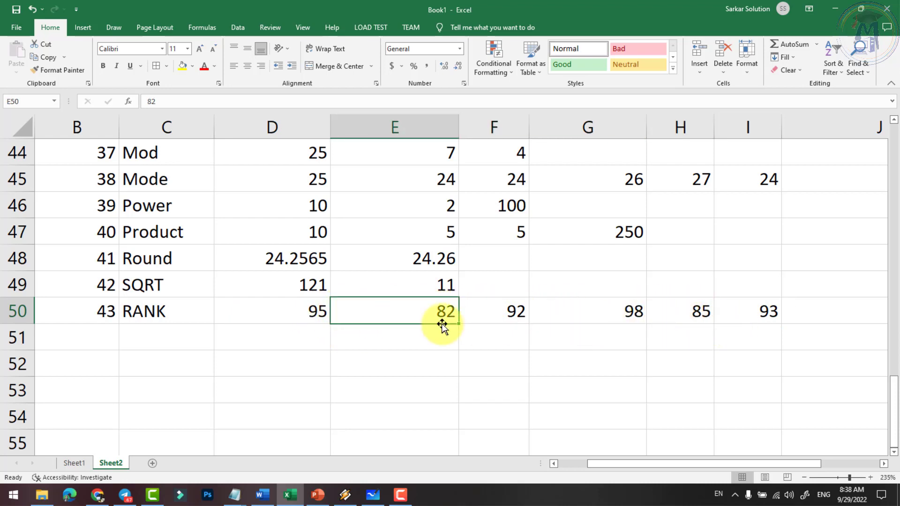
click(313, 333)
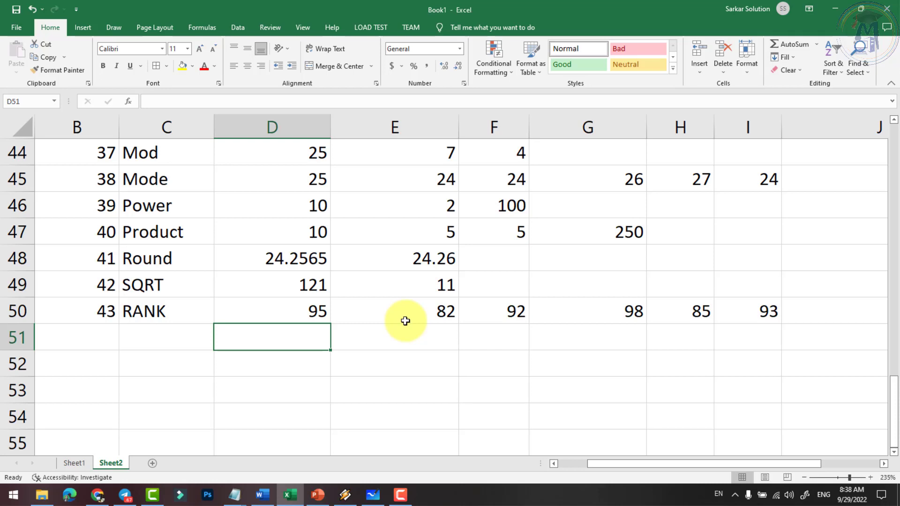
Enter =rank(d50,d50:i50,1) in D51, ranking 95 fifth in ascending order.
text(=rank)
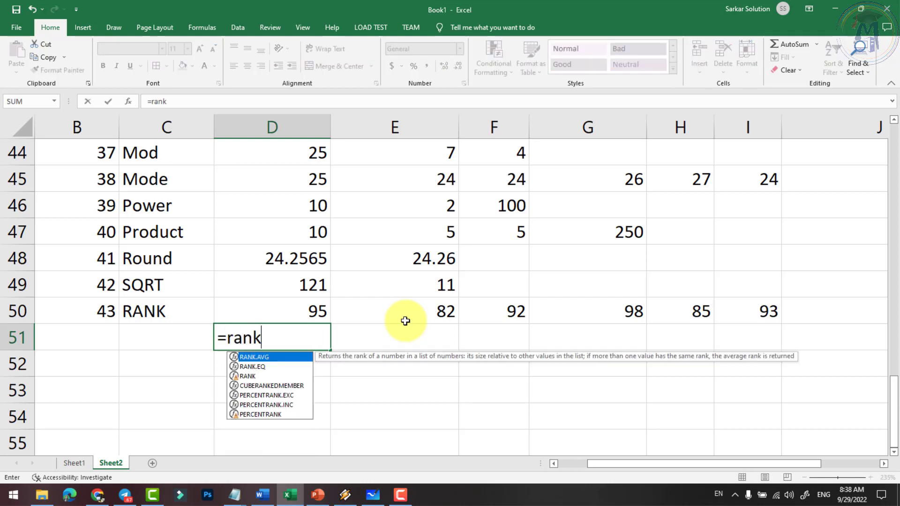
text(()
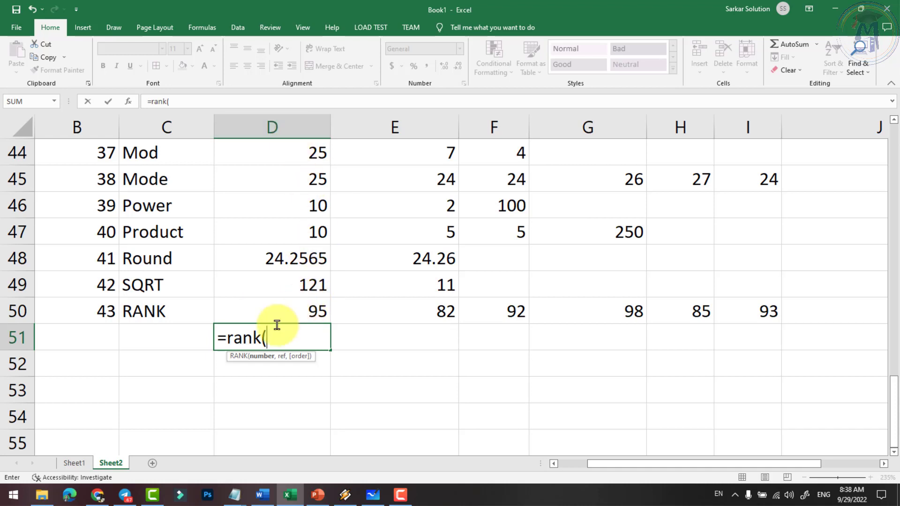
text(d)
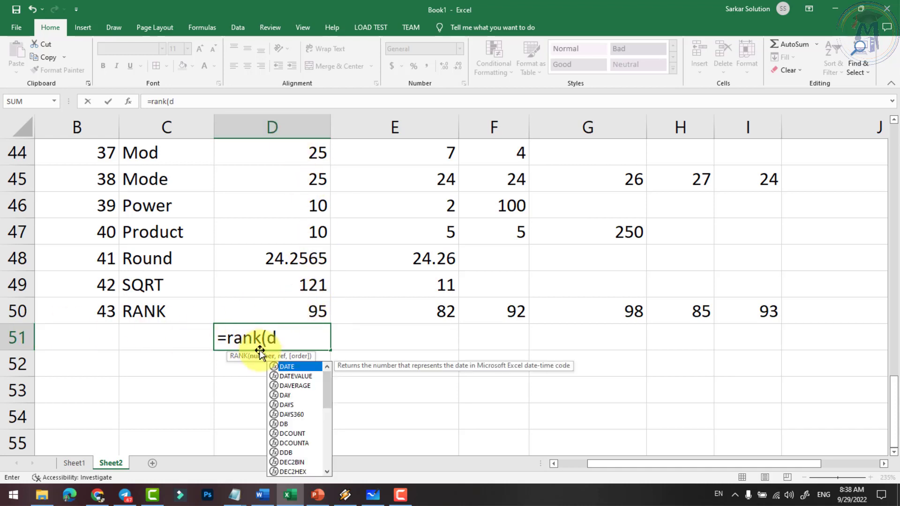
text(50)
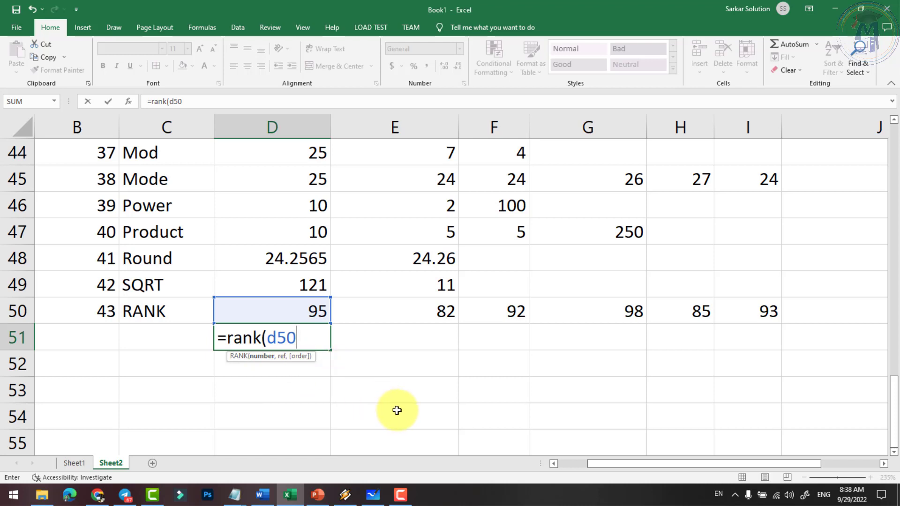
text(,)
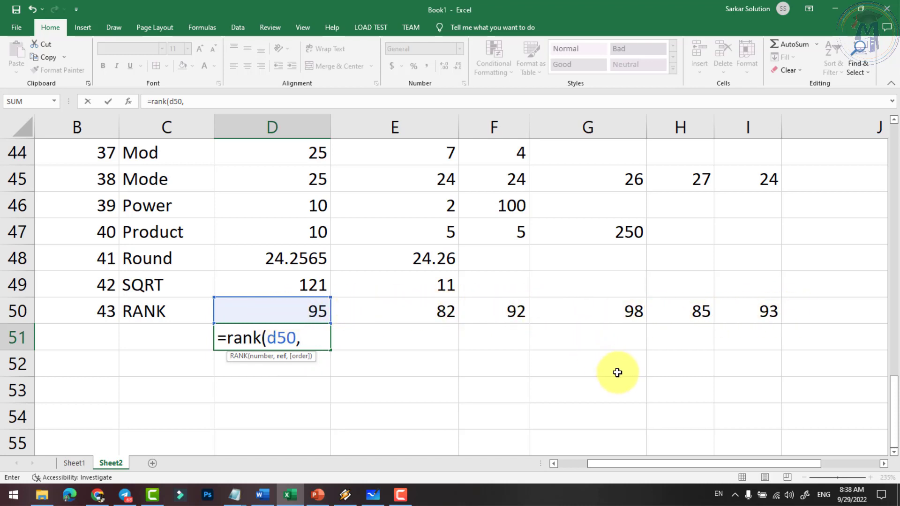
text(d50)
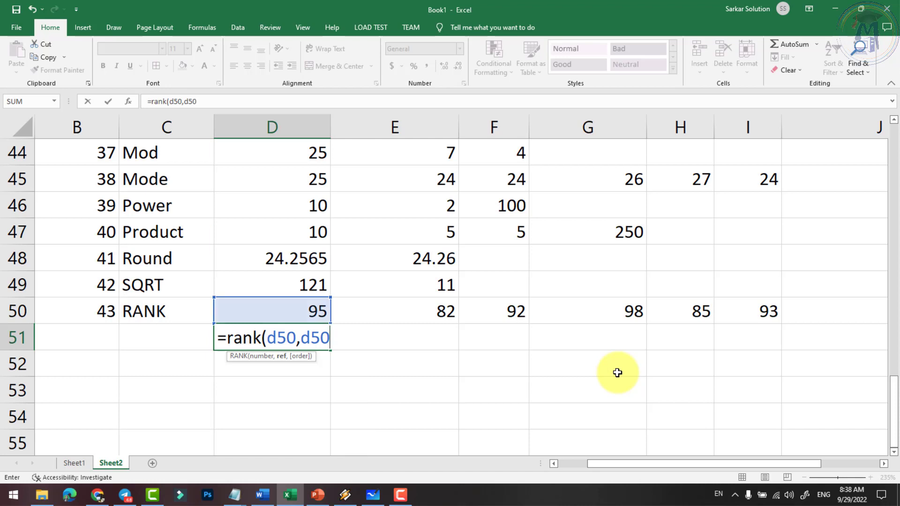
text(:)
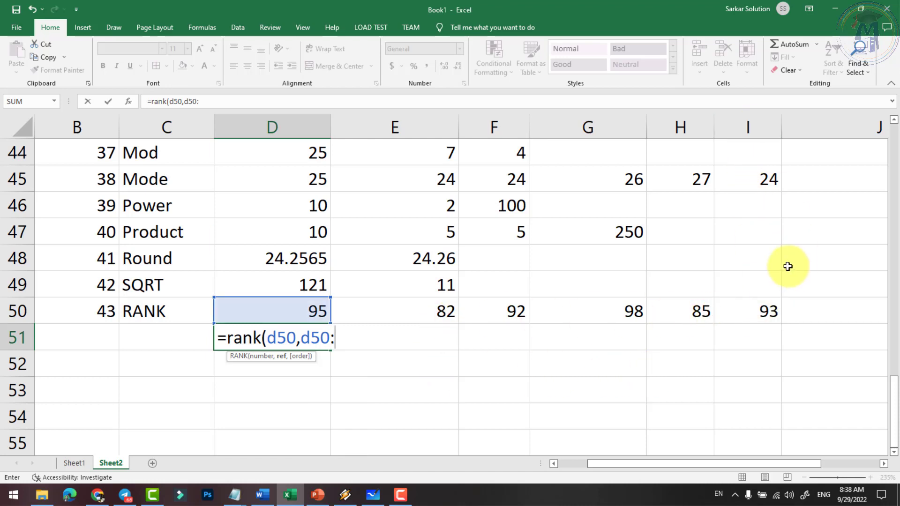
text(i)
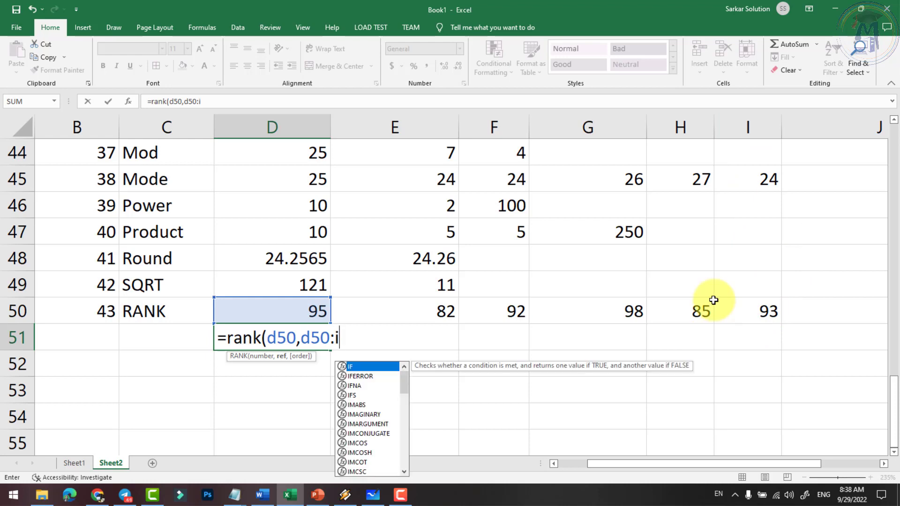
text(50)
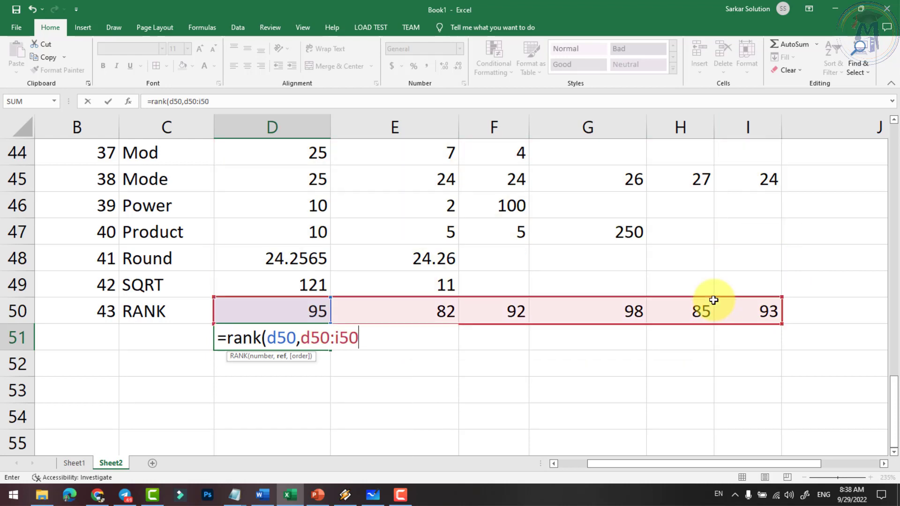
text(,)
key(BackSpace)
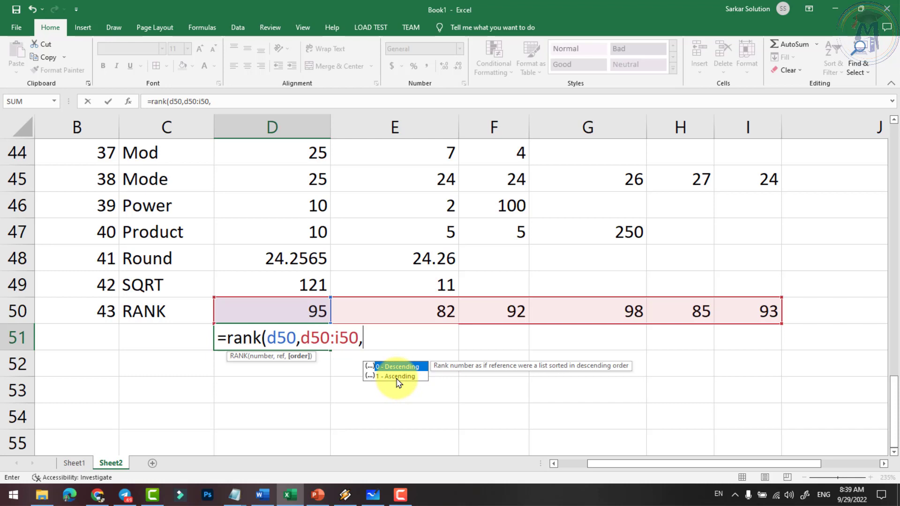
text(1)
text())
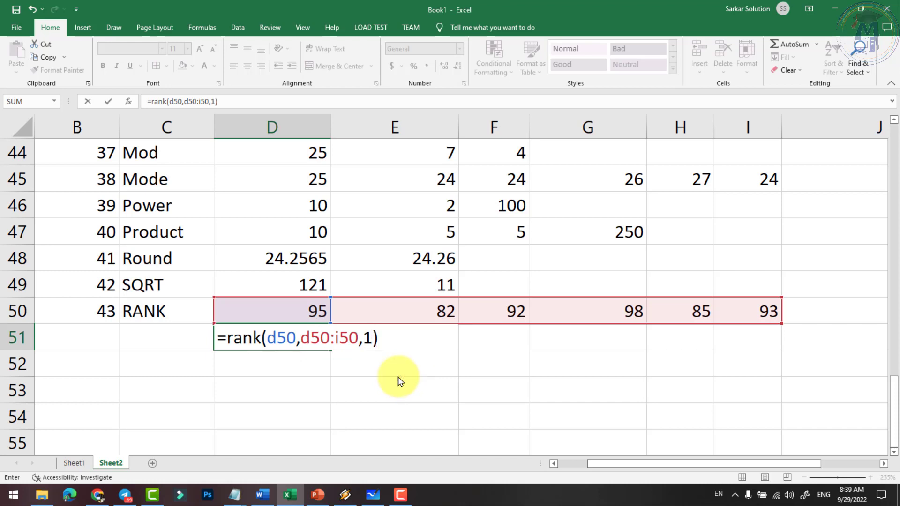
key(Return)
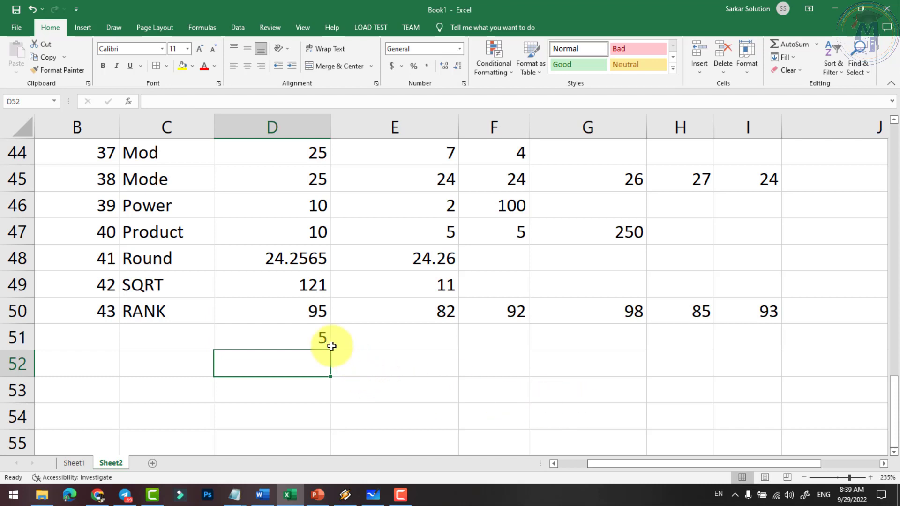
click(321, 339)
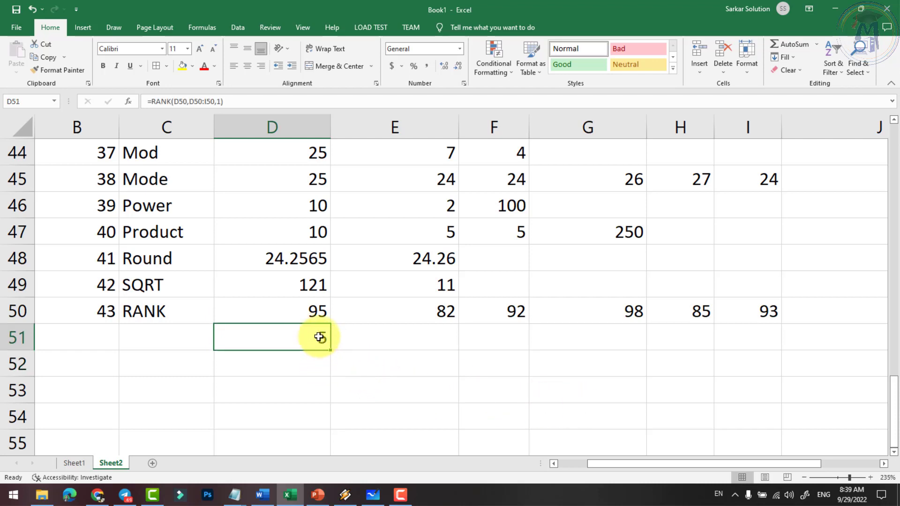
Change D51's RANK order argument from 1 to 0 for a descending rank.
double_click(321, 336)
click(385, 341)
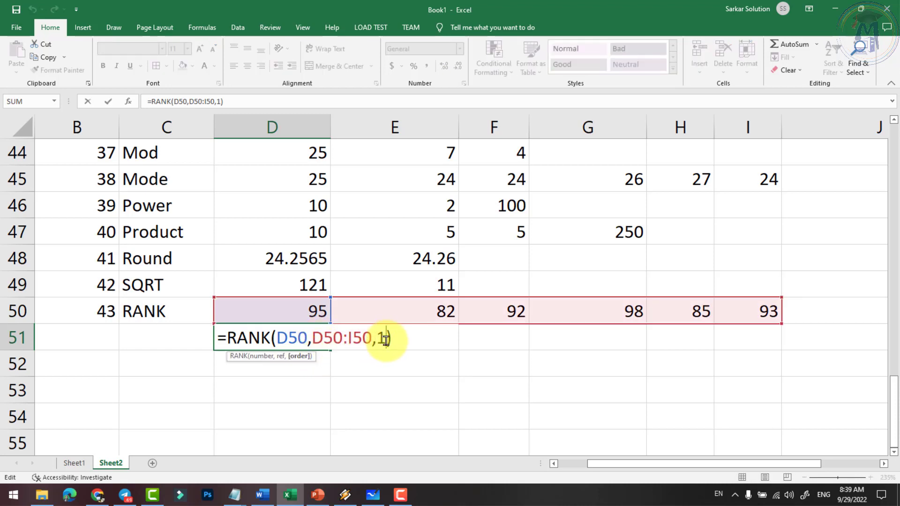
key(BackSpace)
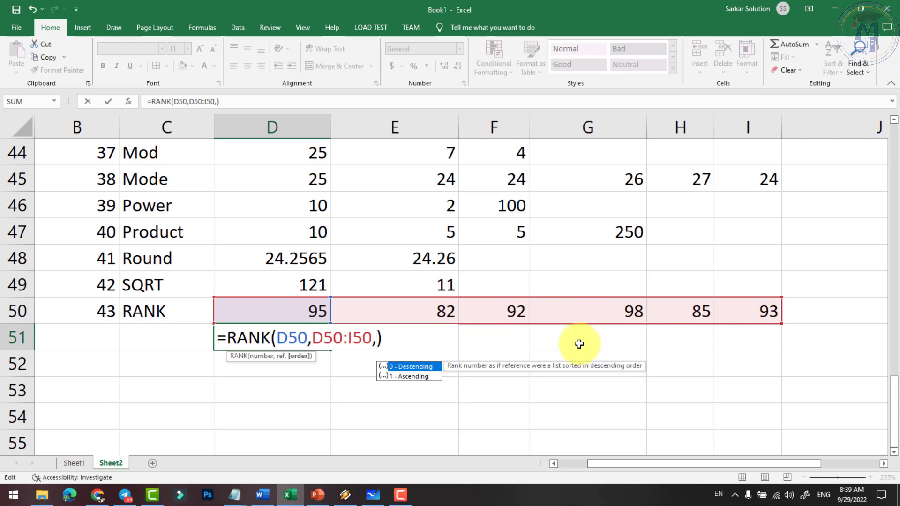
text(0)
key(Return)
click(322, 346)
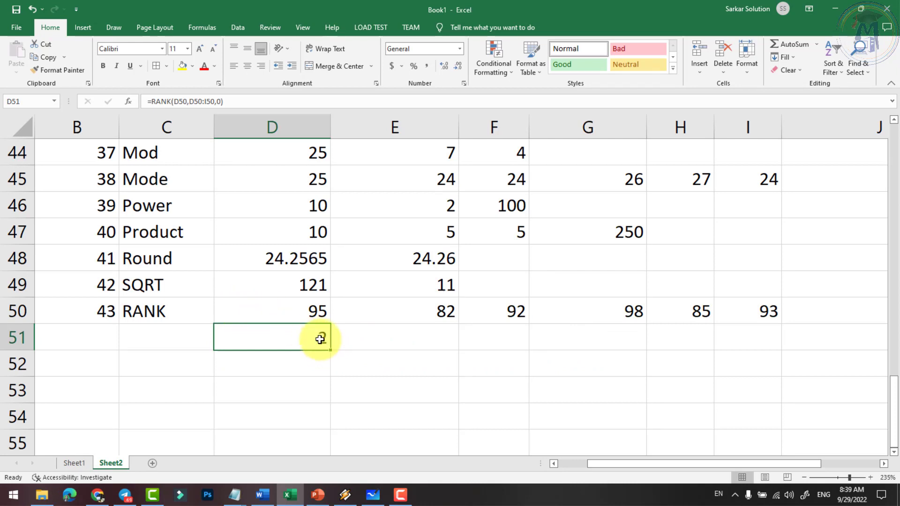
click(429, 332)
Make the range in D51's formula absolute as $D$50:$I$50 using F4.
double_click(299, 334)
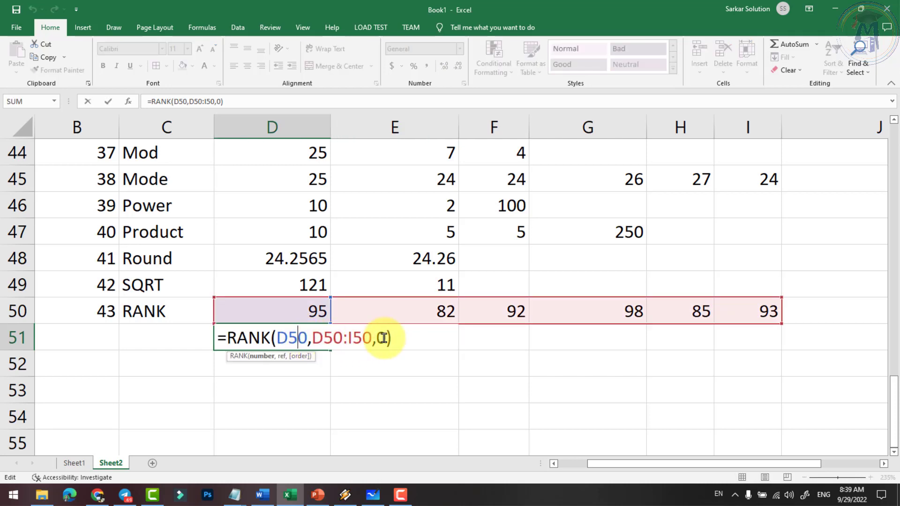
drag(307, 341, 272, 342)
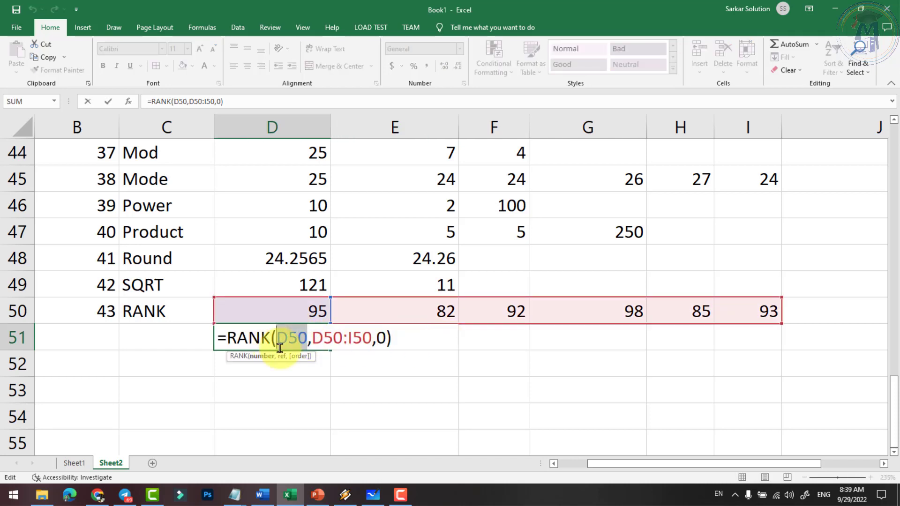
click(340, 338)
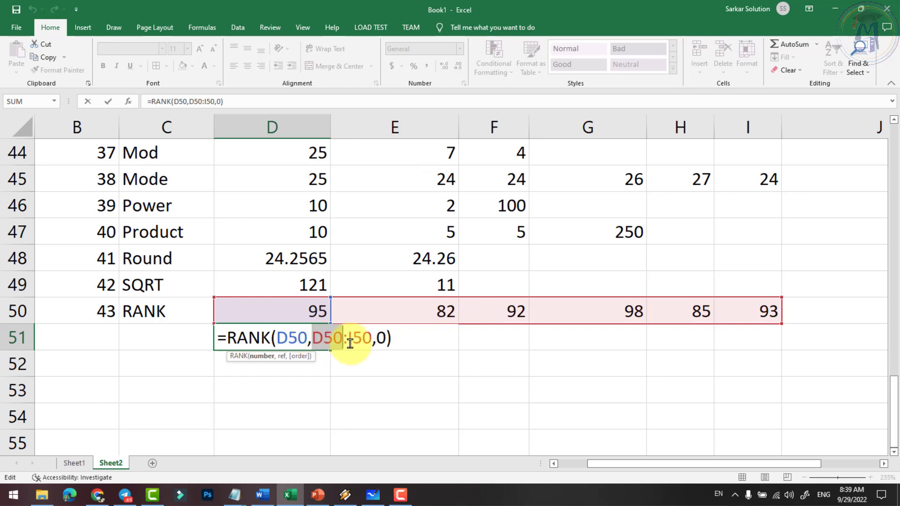
click(384, 337)
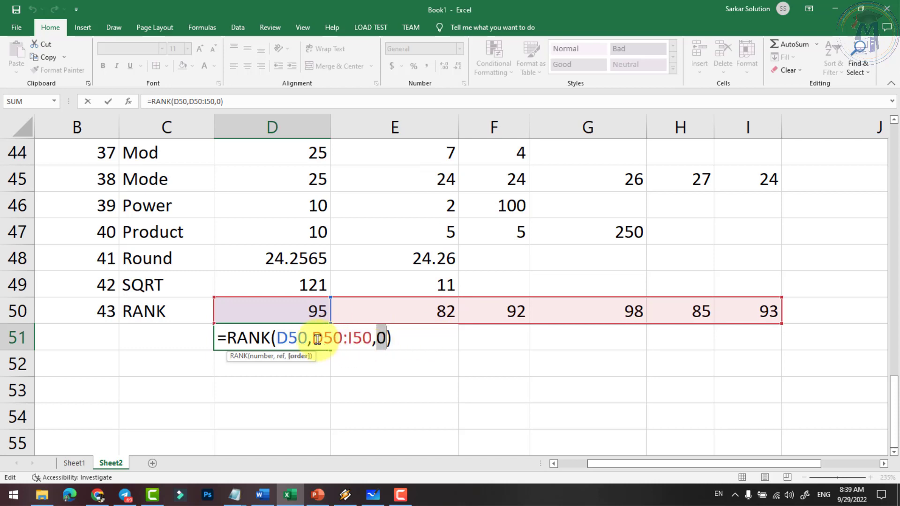
mouse_move(312, 337)
mouse_down()
mouse_move(362, 345)
mouse_move(366, 337)
mouse_up()
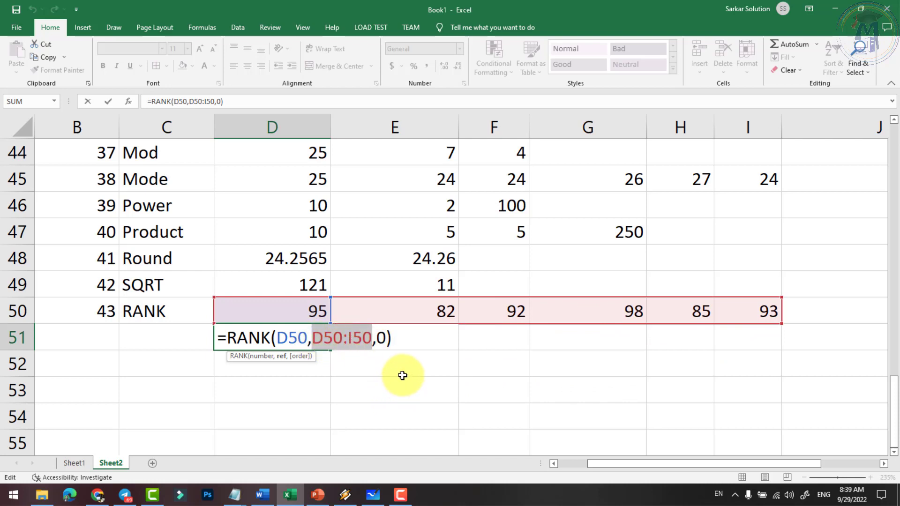
key(F4)
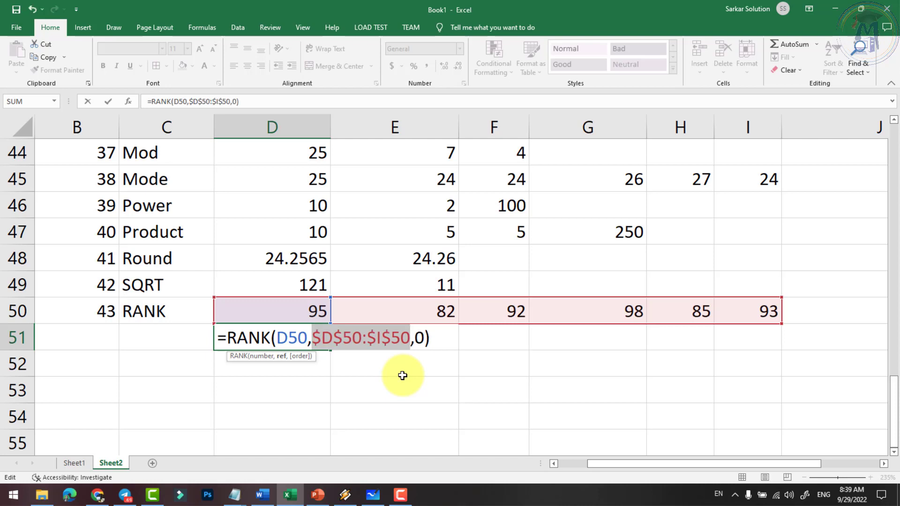
drag(312, 337, 405, 346)
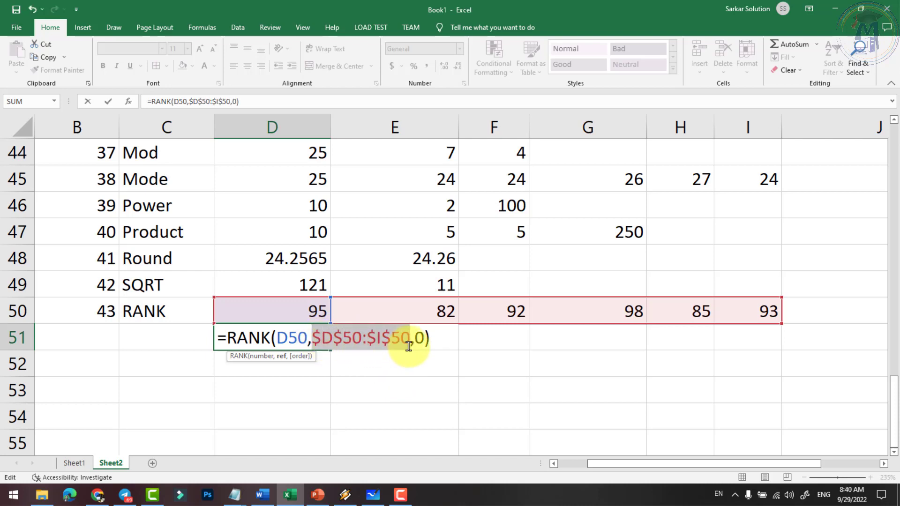
key(Return)
click(323, 342)
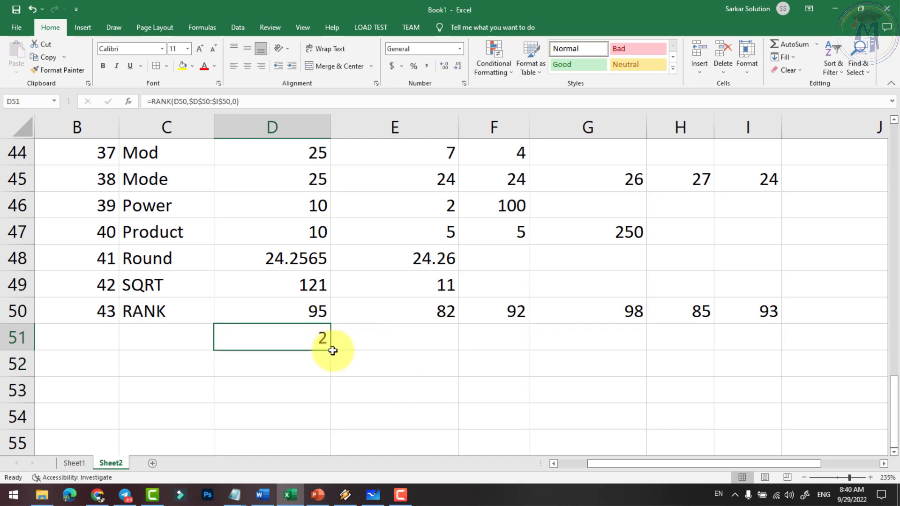
Fill the RANK formula across E51:I51 and inspect the ranks 2, 6, 4, 1, 5, 3.
drag(331, 349, 754, 351)
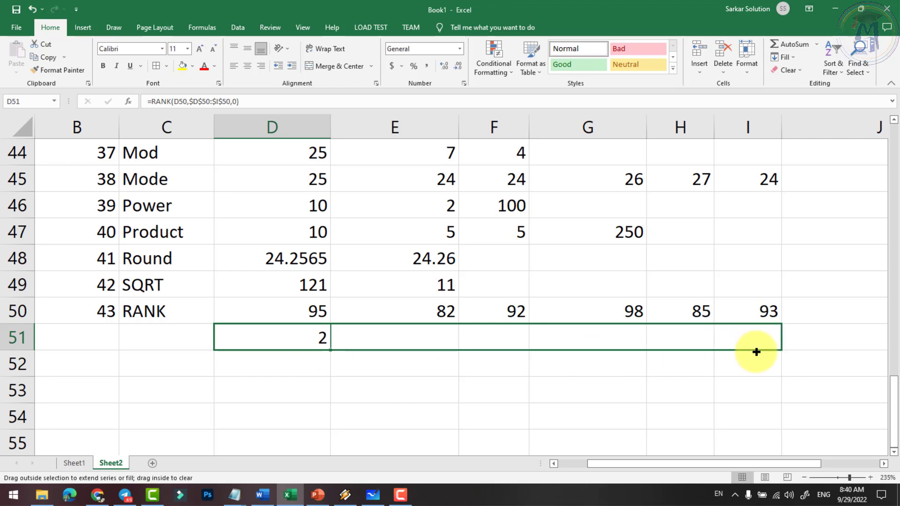
click(689, 398)
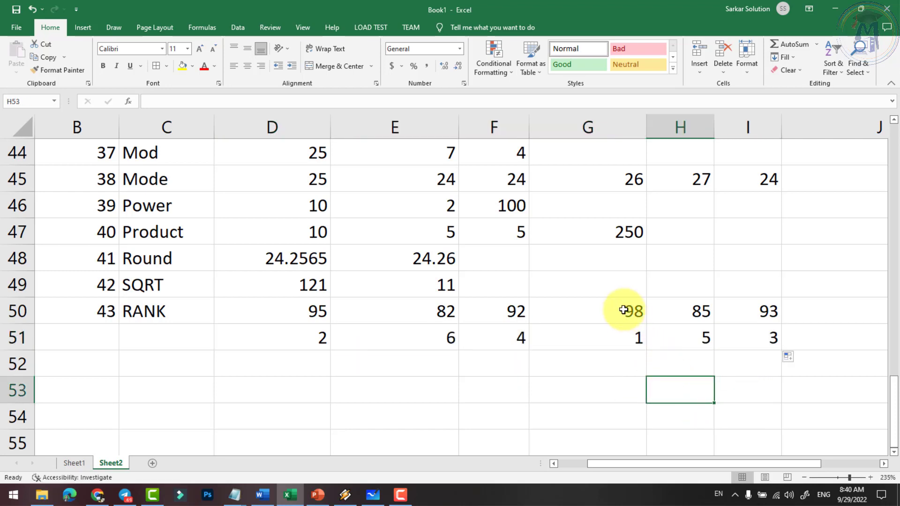
click(627, 337)
click(315, 336)
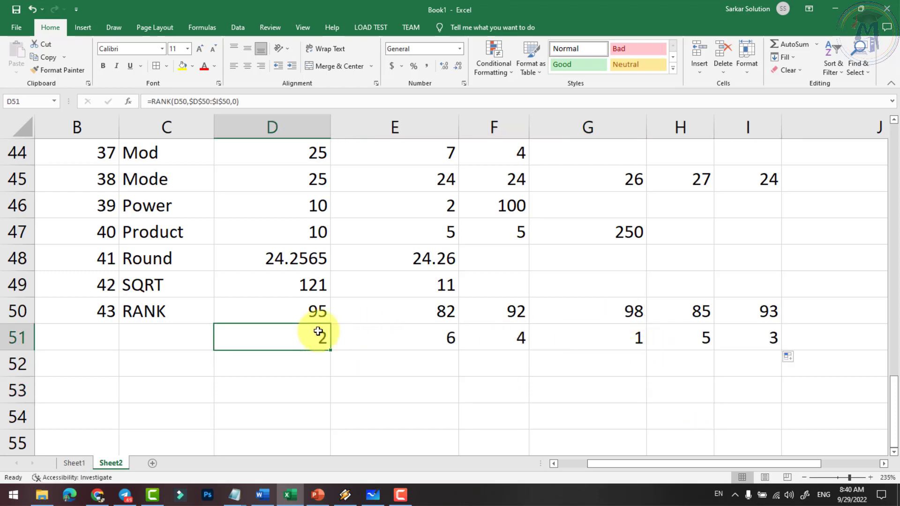
click(746, 341)
click(485, 335)
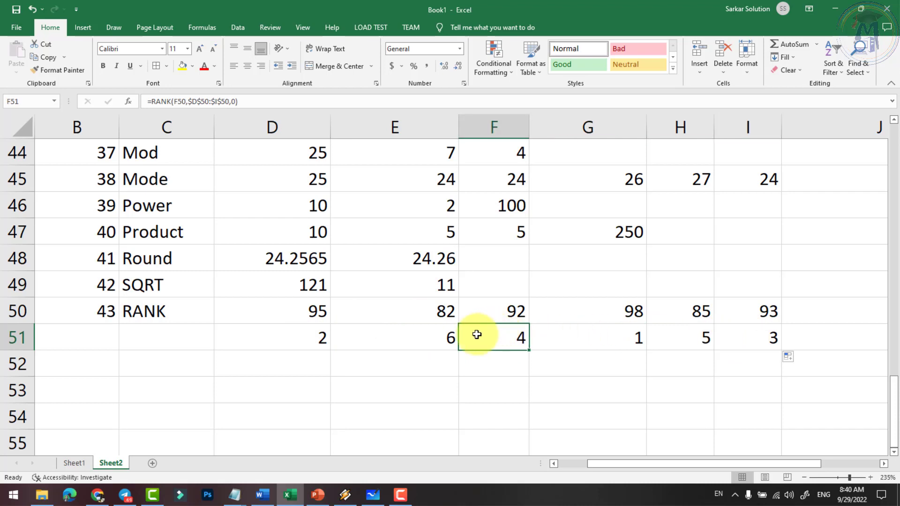
click(682, 338)
click(445, 341)
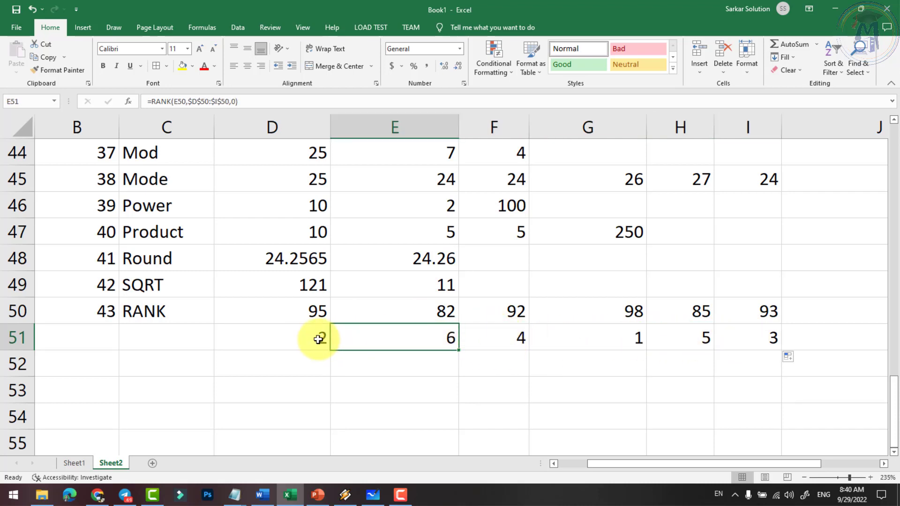
Select D51:I51 and browse the Conditional Formatting options without applying a rule.
drag(315, 338, 764, 344)
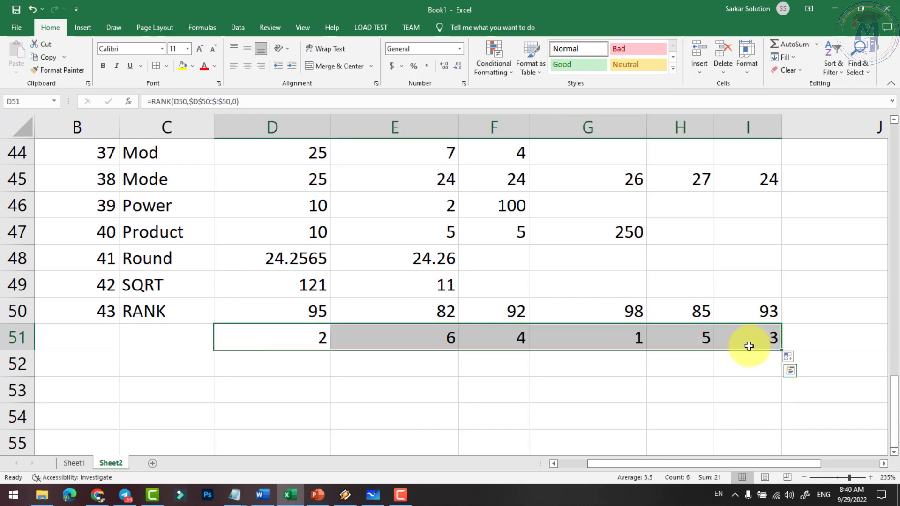
click(493, 68)
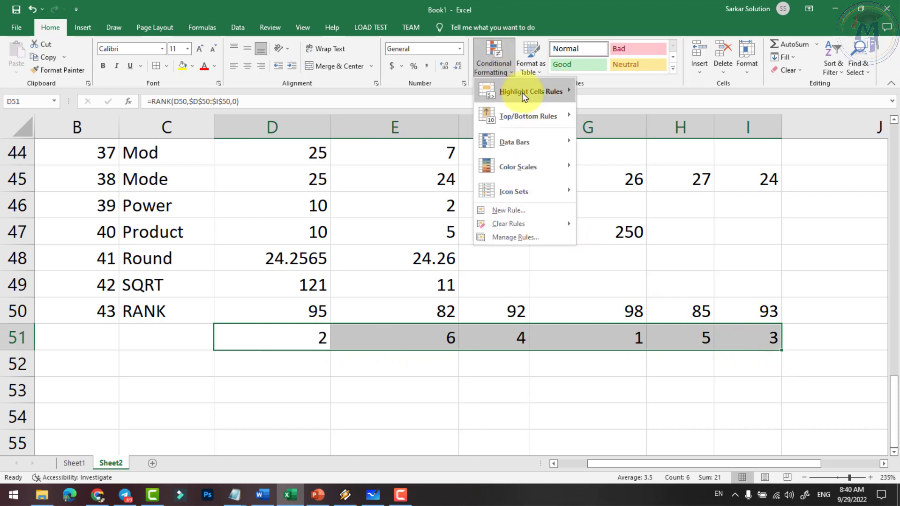
mouse_move(527, 116)
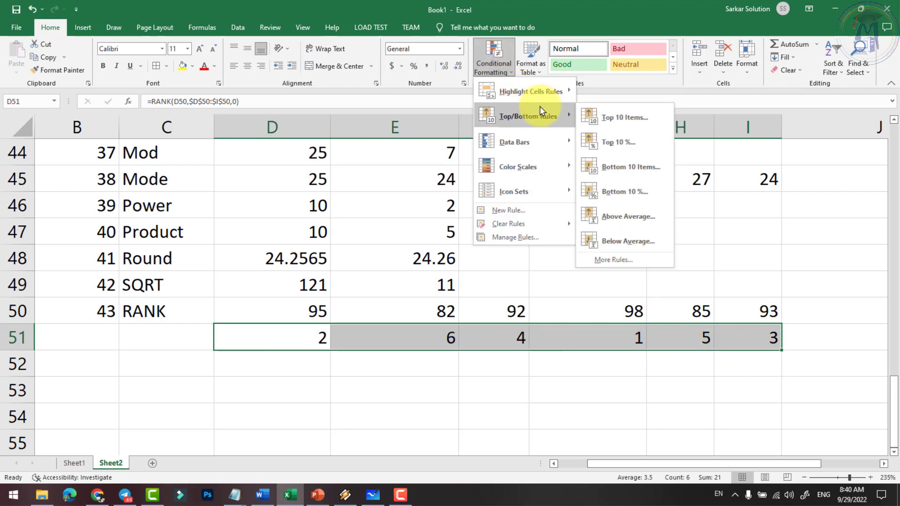
click(493, 66)
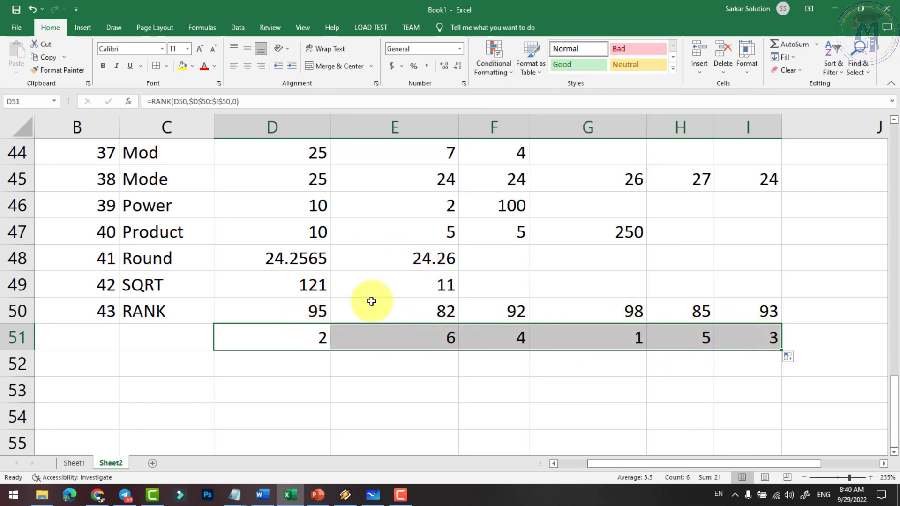
click(500, 74)
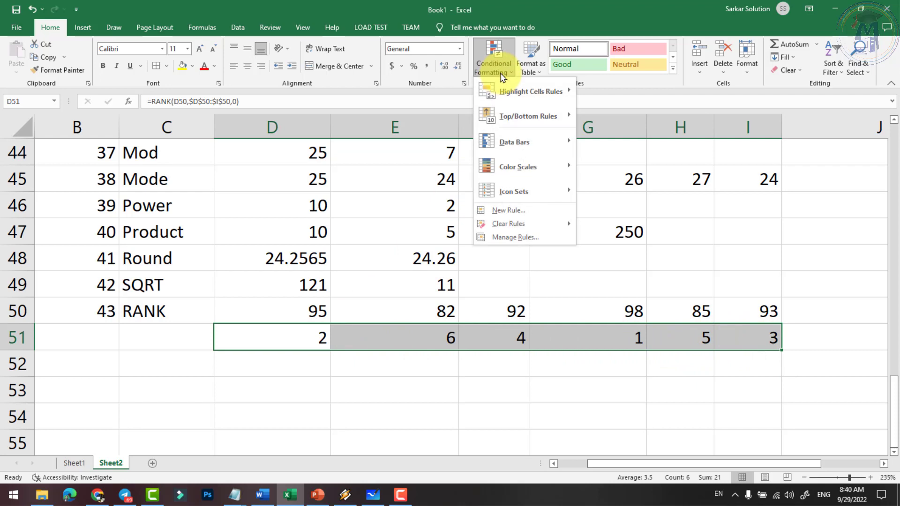
click(502, 74)
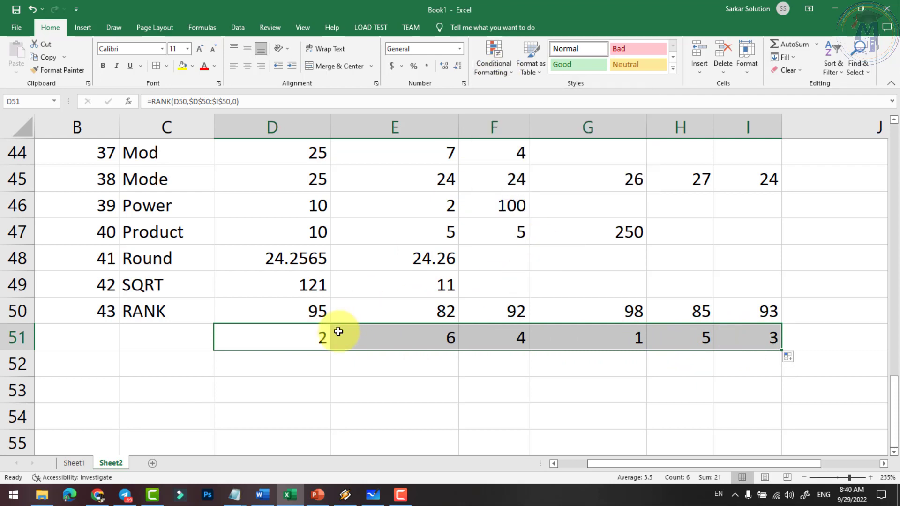
click(281, 336)
Merge and centre the Maths & Trig label across A41:A50.
scroll(154, 324, up, 1)
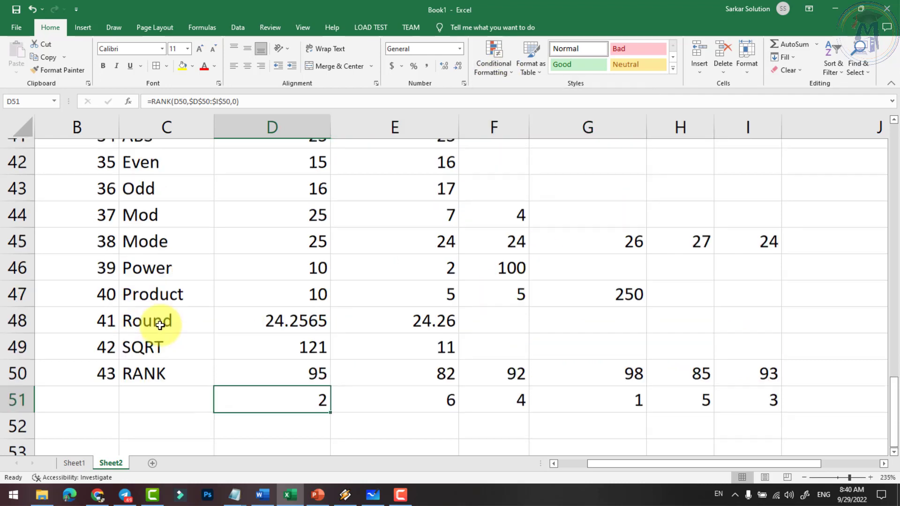
scroll(169, 324, up, 2)
scroll(169, 325, down, 1)
ctrl+scroll(206, 327, down, 2)
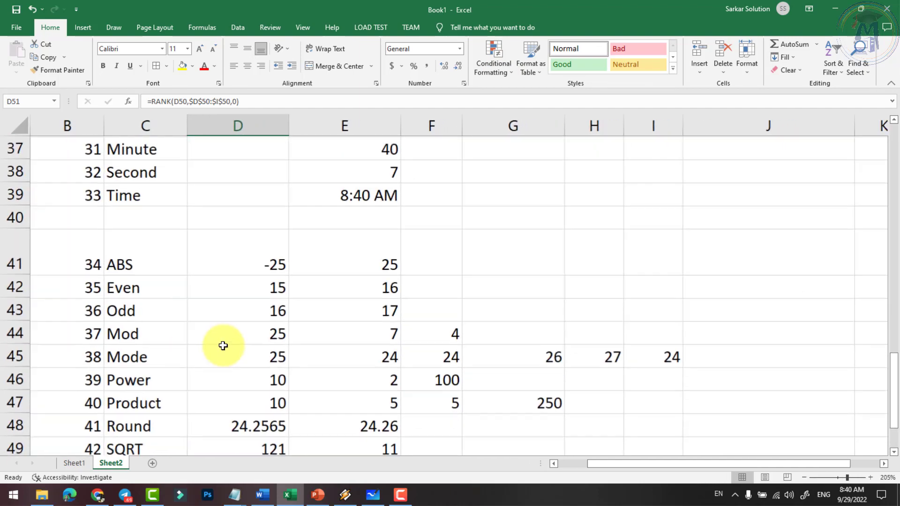
drag(591, 467, 562, 468)
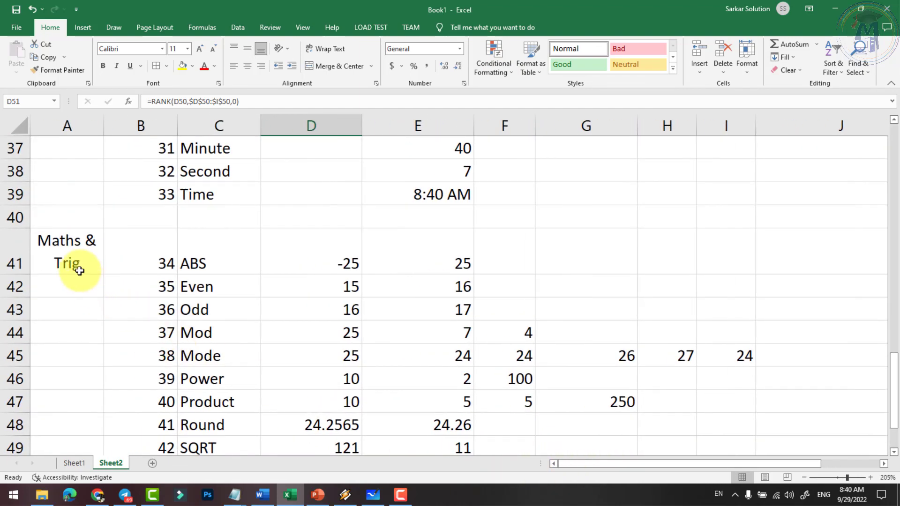
mouse_move(73, 270)
mouse_down()
mouse_move(80, 394)
mouse_move(77, 307)
mouse_up()
click(330, 69)
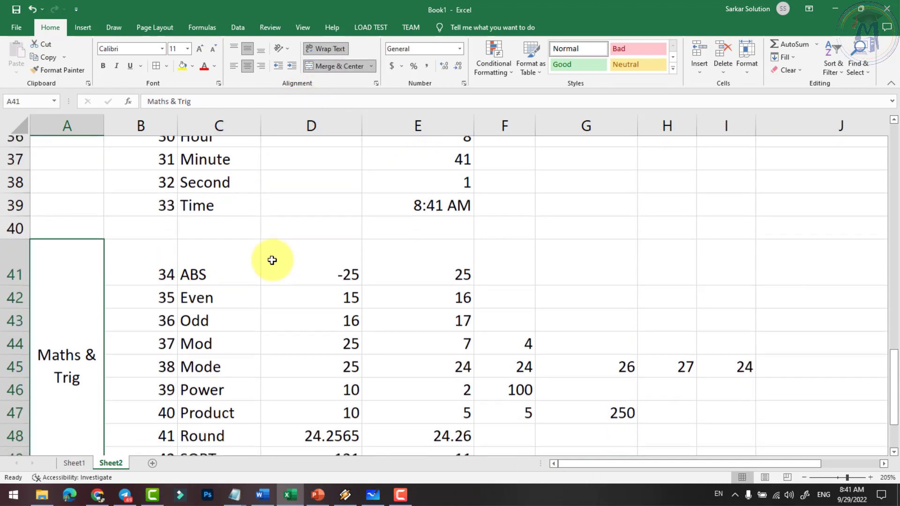
Scroll down to the empty rows and select A53 for the next section.
scroll(271, 258, down, 2)
click(267, 336)
scroll(272, 333, down, 2)
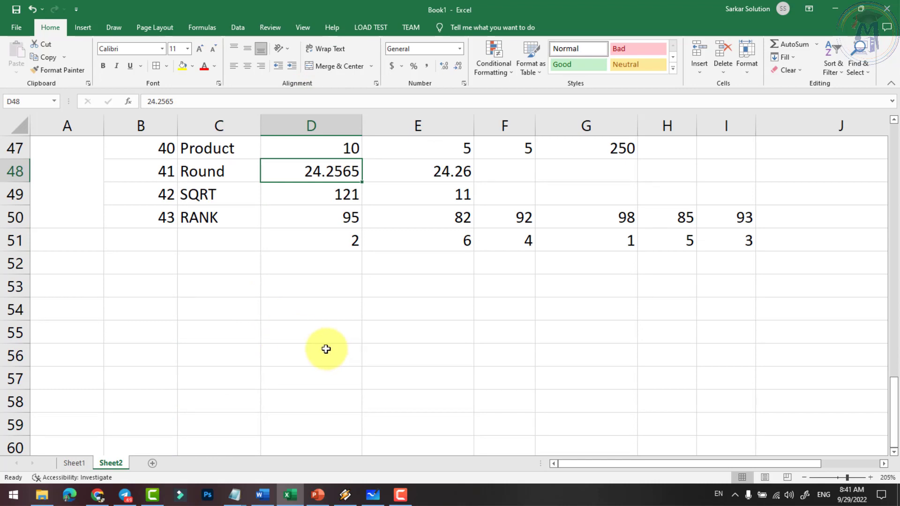
scroll(327, 348, down, 1)
click(74, 219)
scroll(89, 235, down, 1)
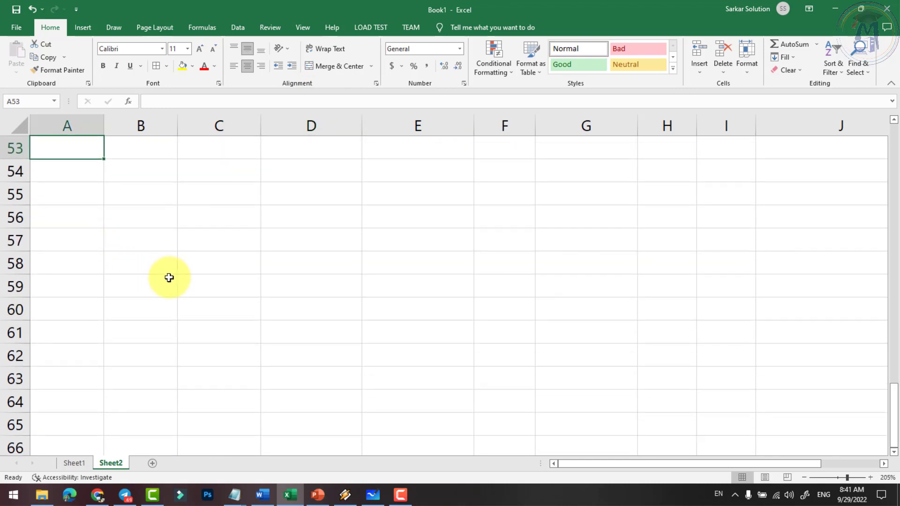
Type the Financial section label into A53.
scroll(225, 286, up, 1)
text(F)
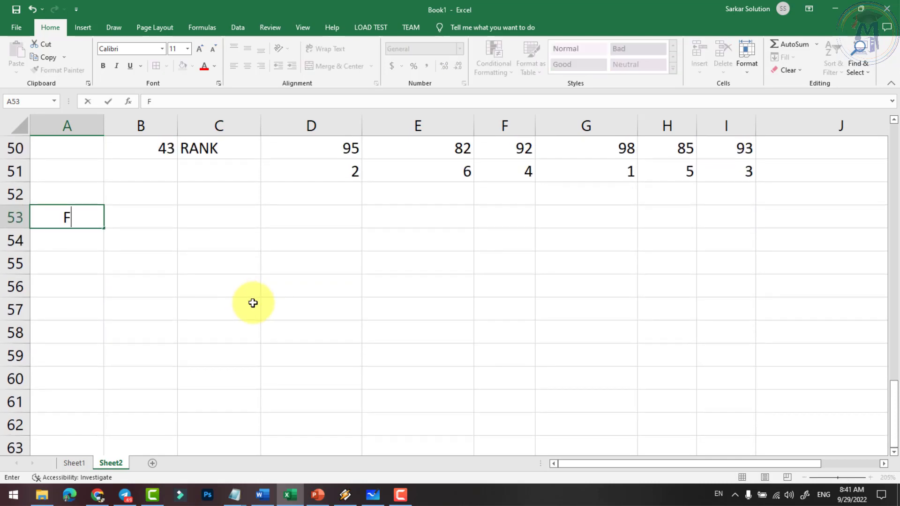
text(inanci)
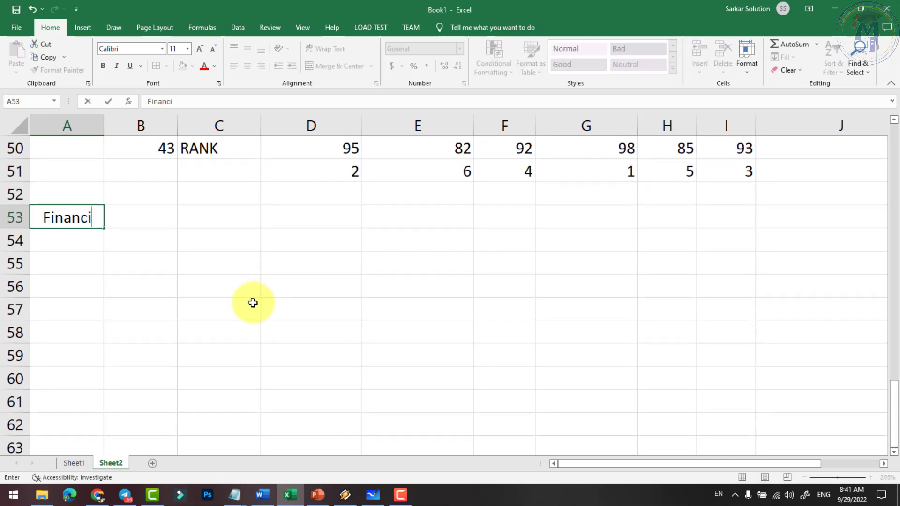
text(al)
key(Return)
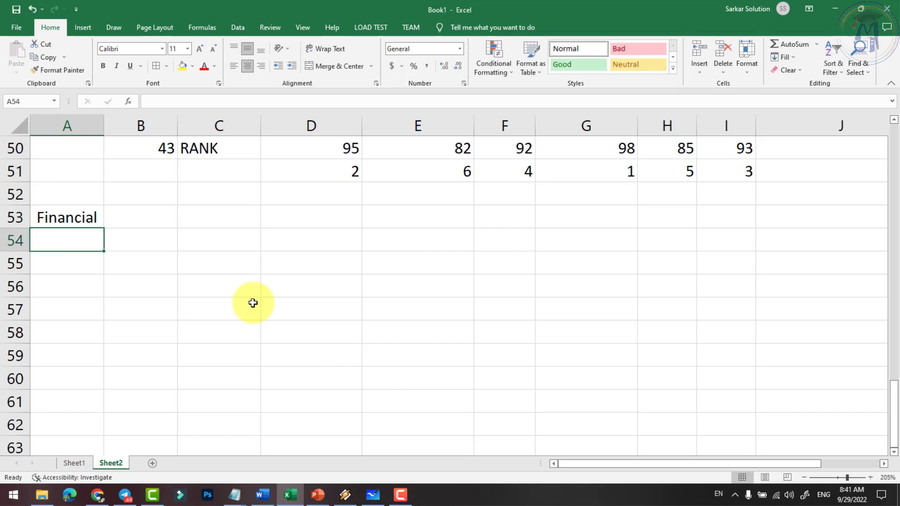
click(146, 224)
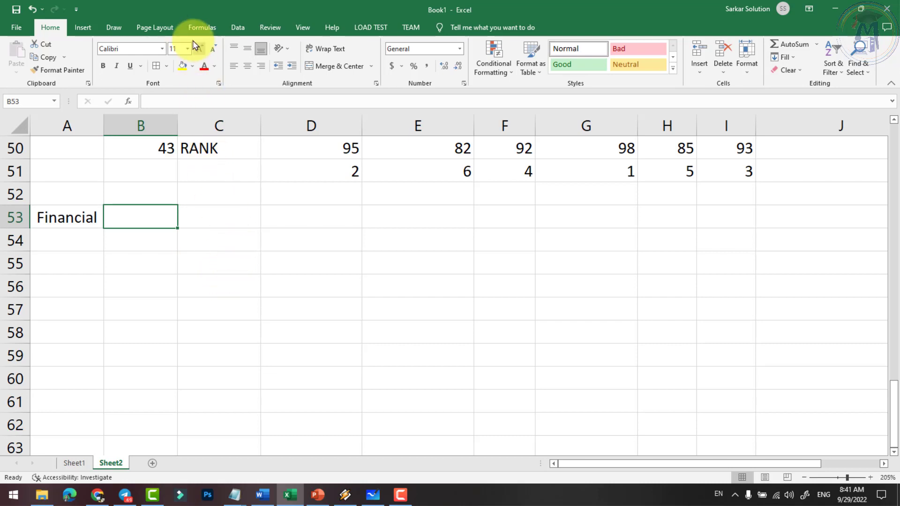
Switch to the Formulas ribbon and enter 44 in B53 and PMT in C53.
click(206, 28)
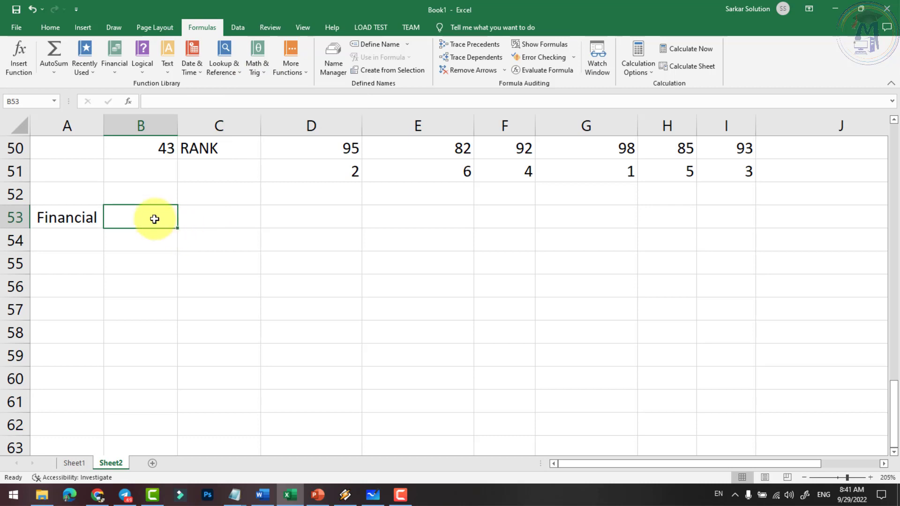
text(PMT)
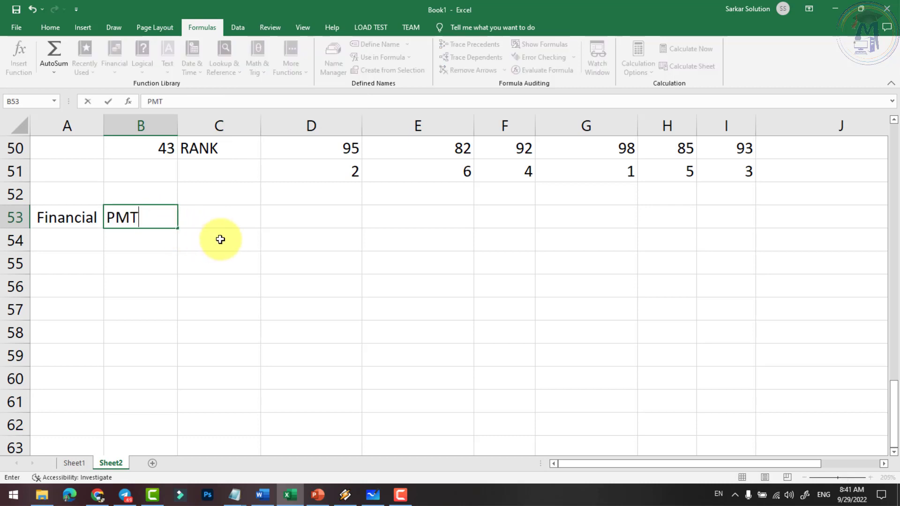
key(BackSpace)
key(BackSpace)
key(BackSpace)
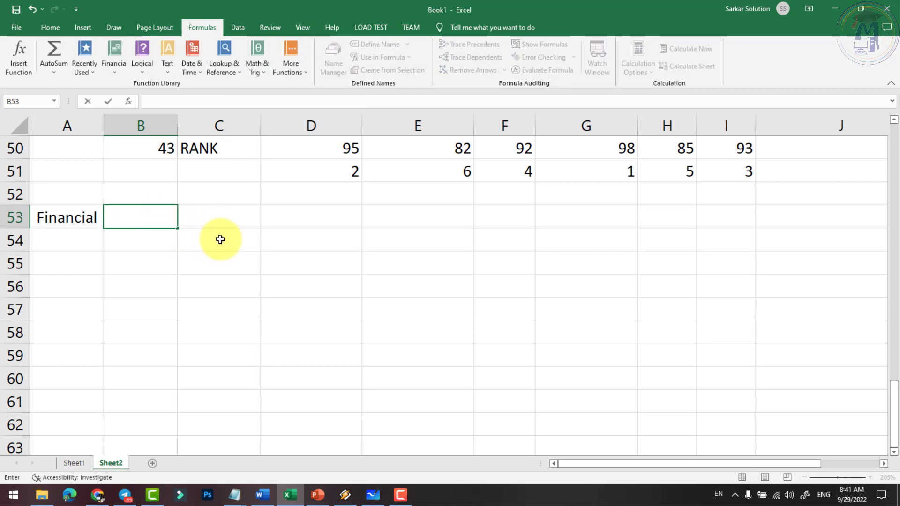
text(44)
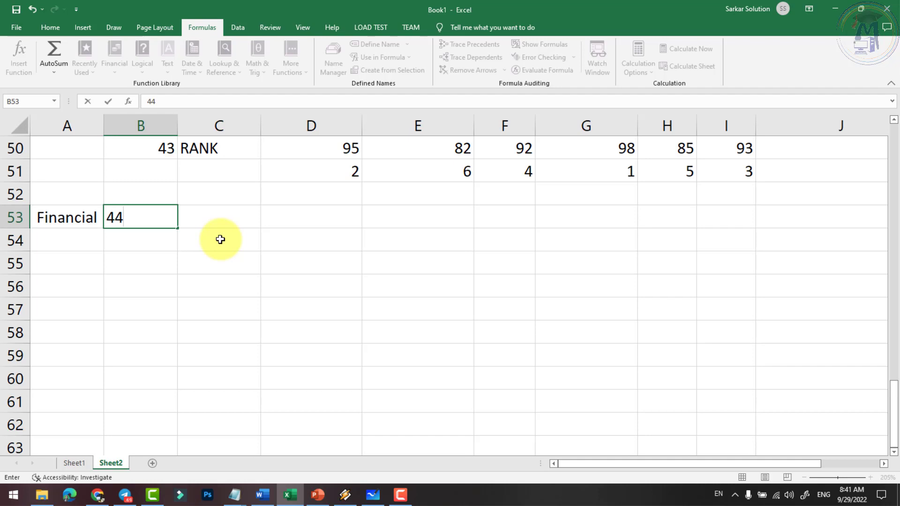
key(Return)
key(Up)
key(Right)
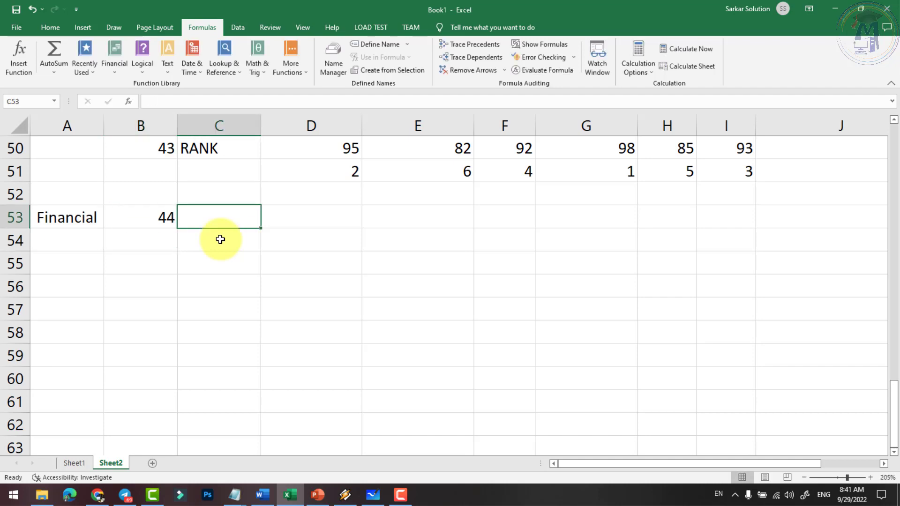
text(PMT)
key(Tab)
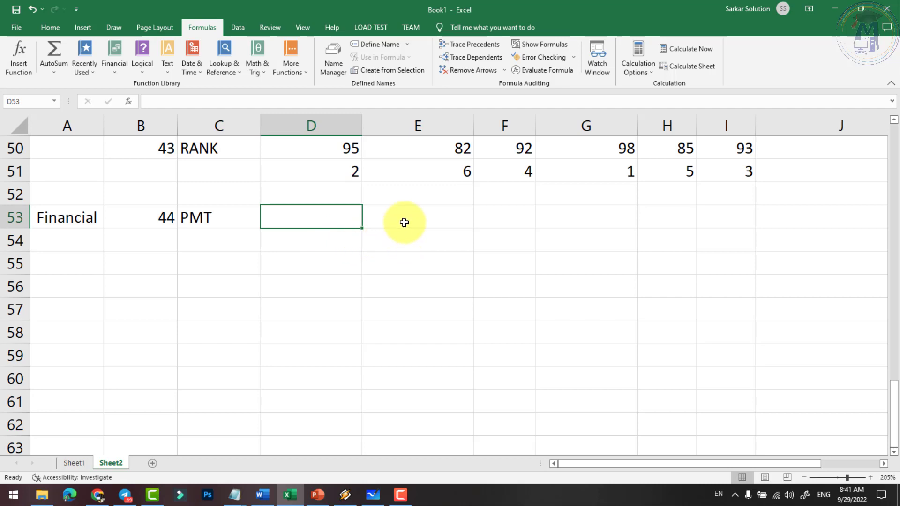
Enter the Rate heading in D53 with the value 5% below it.
text(Rat)
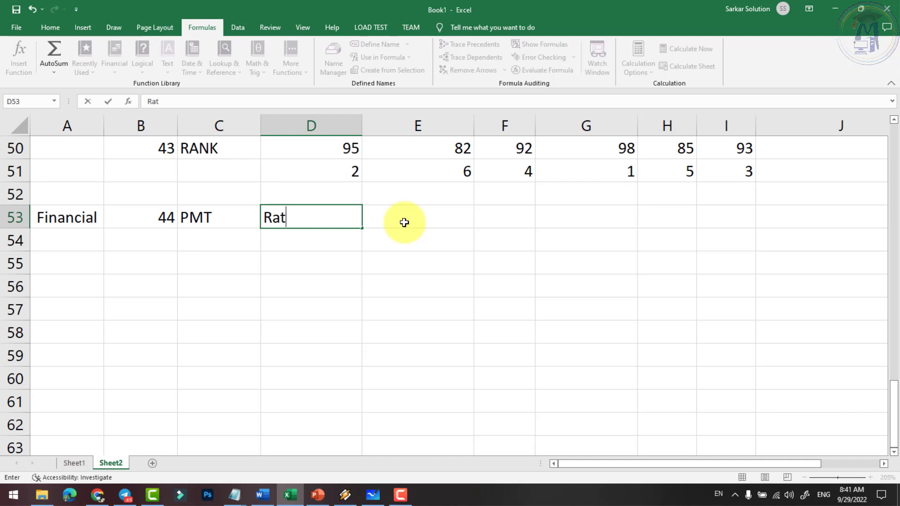
text(e)
key(Return)
text(5)
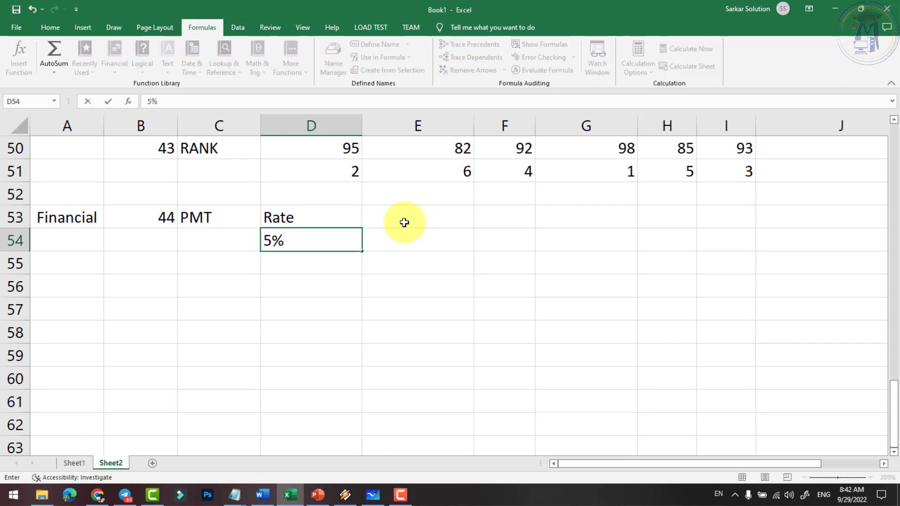
key(Up)
Add the nper and PV headings with values 12 and 5000 beneath them.
click(404, 222)
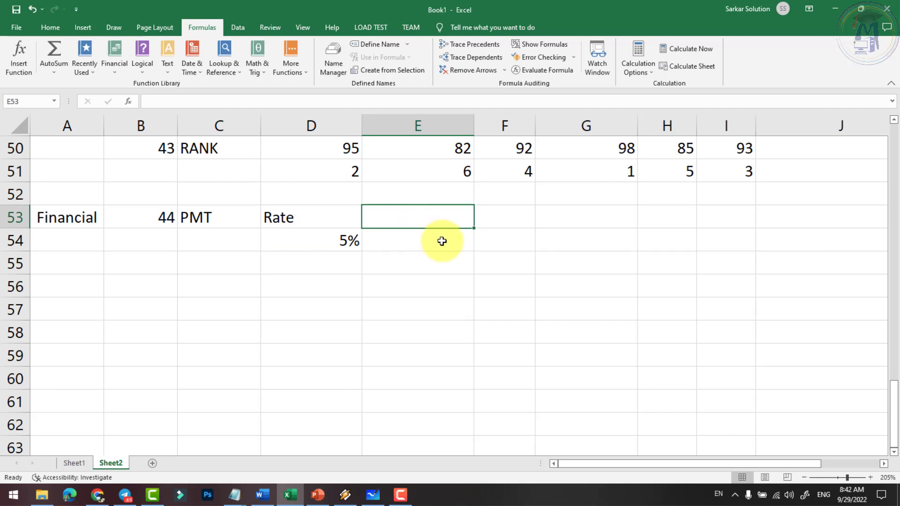
text(N)
key(BackSpace)
text(nper)
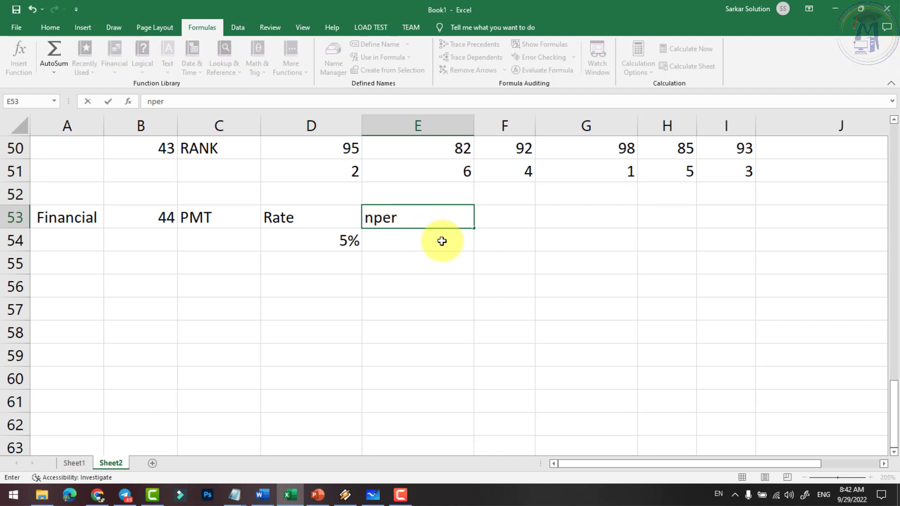
key(Tab)
text(PV)
key(Return)
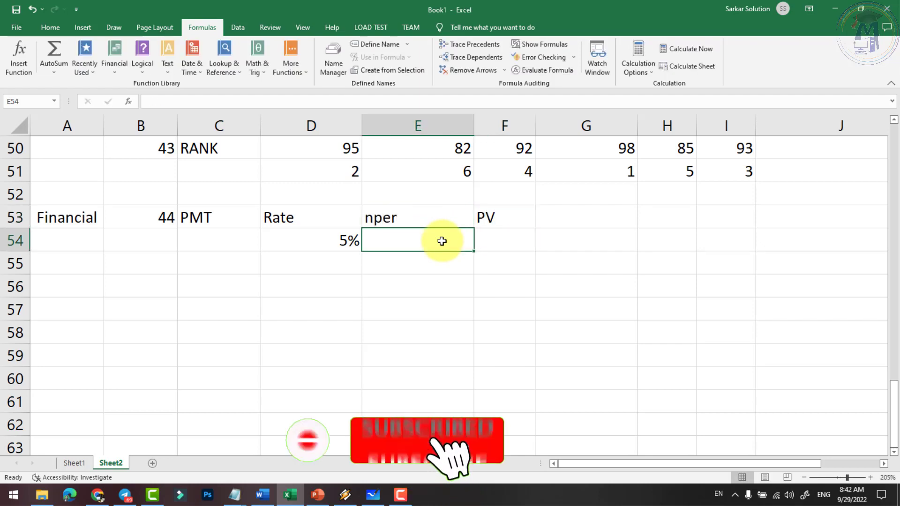
text(12)
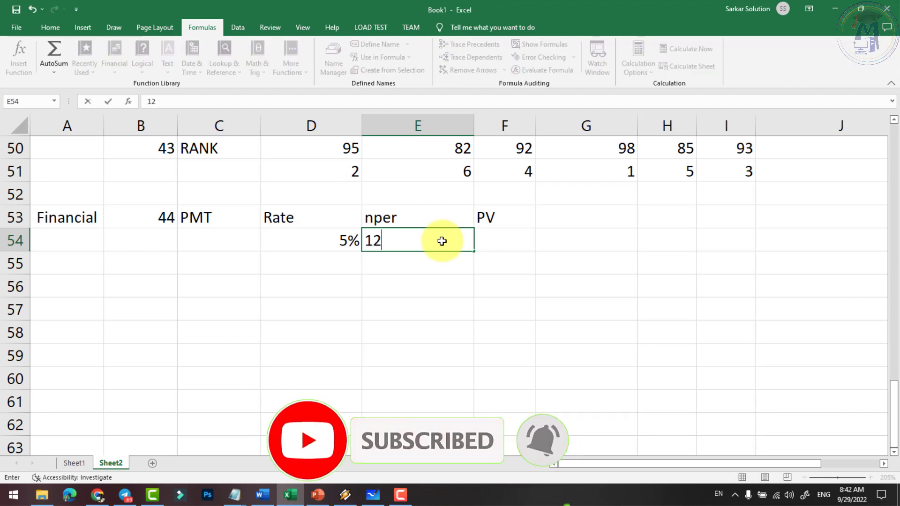
key(Tab)
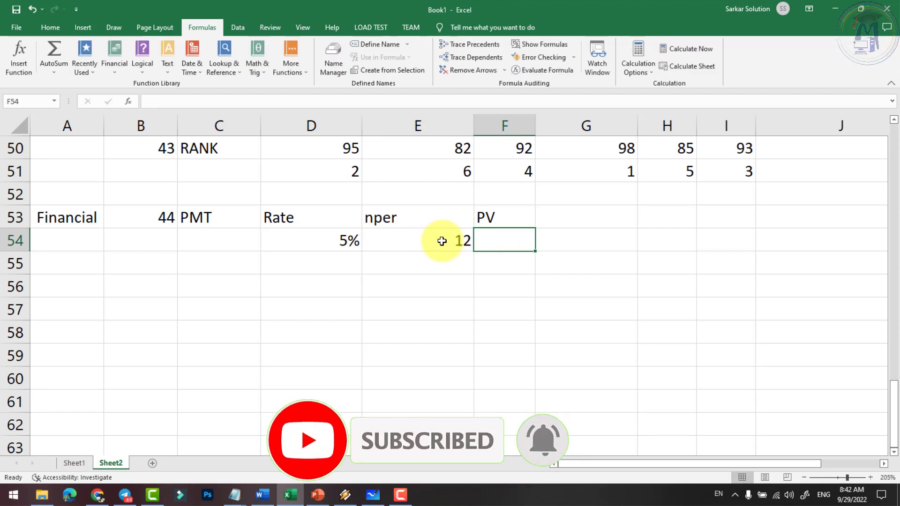
text(5000)
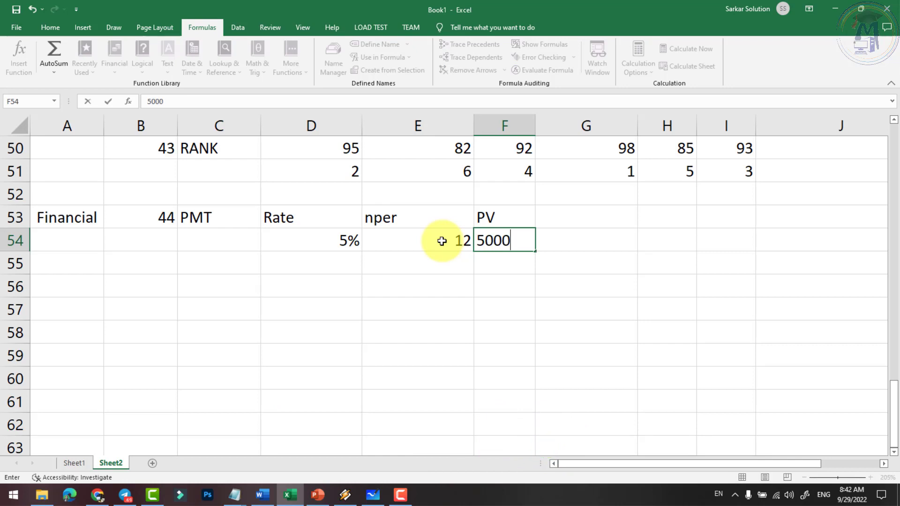
key(Tab)
Move to E56 and begin the =pmt( payment formula.
key(Down)
key(Up)
key(Left)
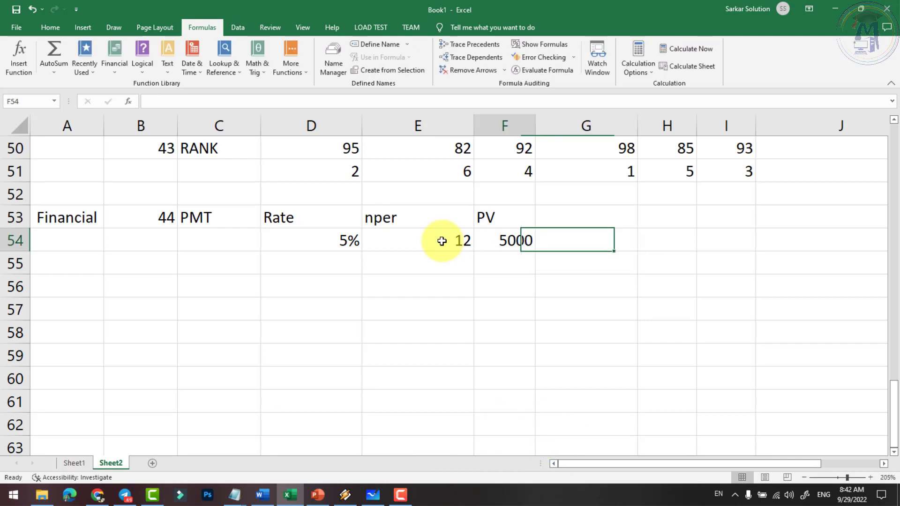
key(Left)
key(Left)
key(Down)
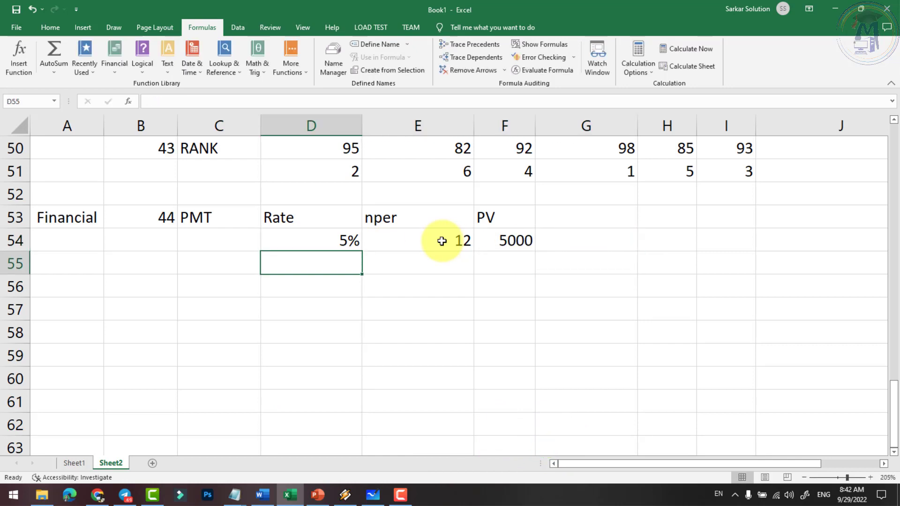
key(Right)
key(Down)
key(Up)
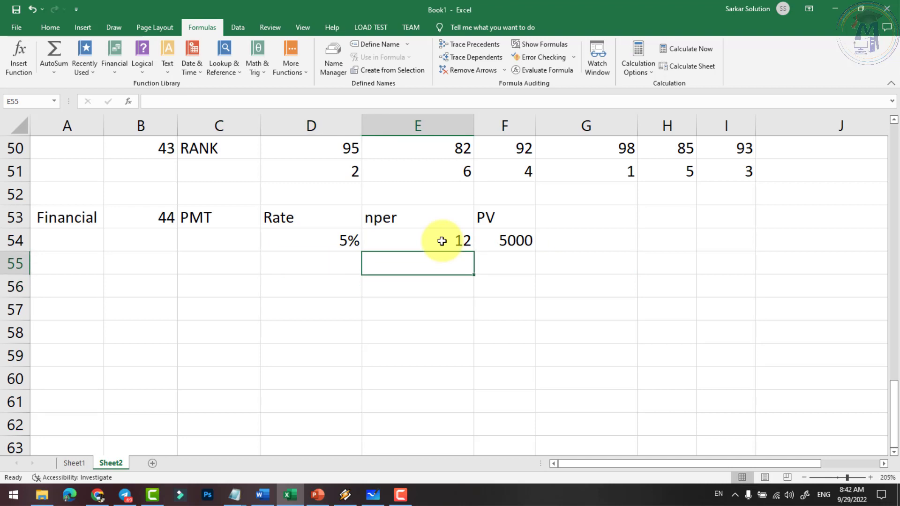
key(Down)
text(=)
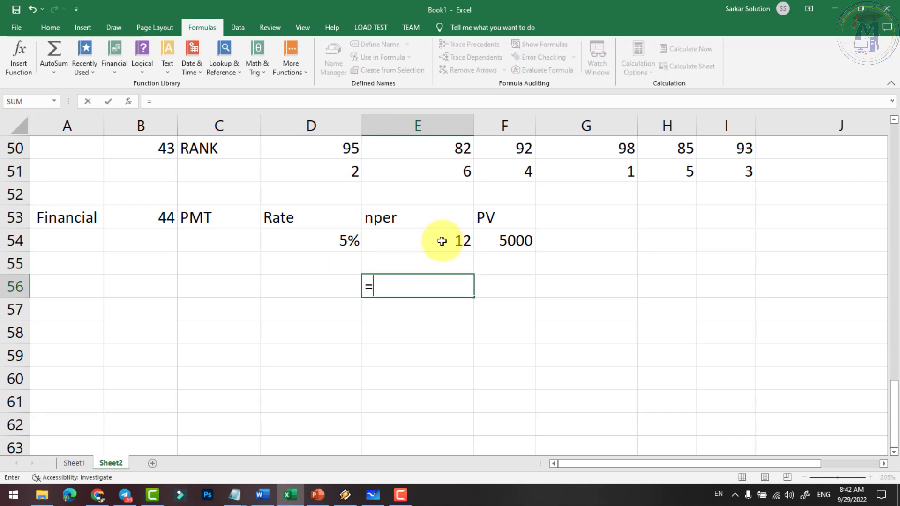
text(pmt()
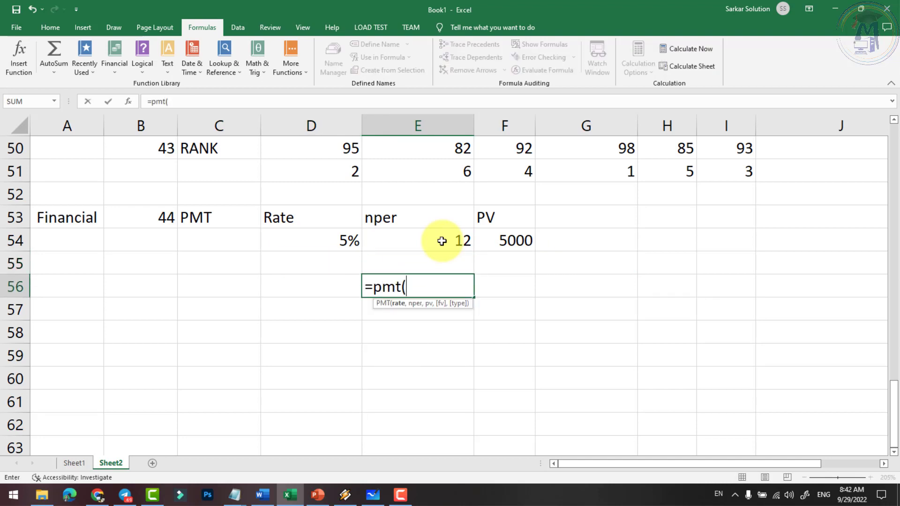
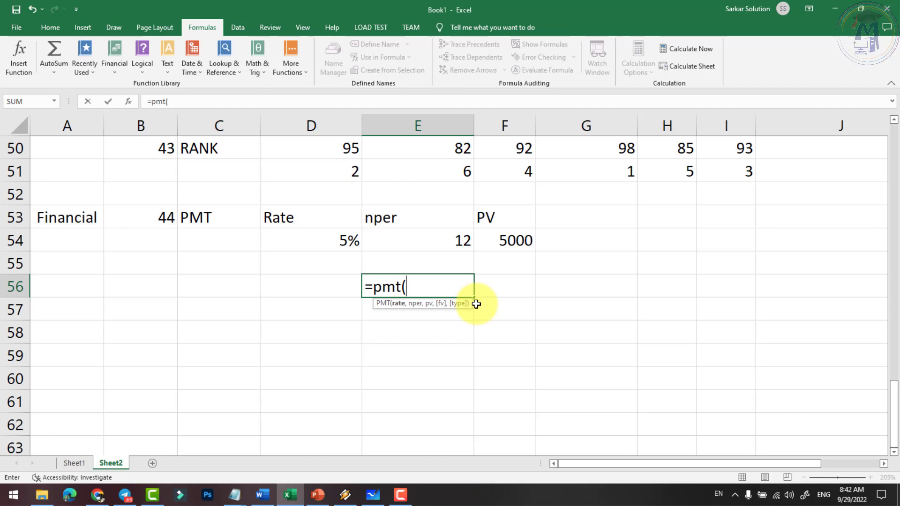
Cancel the half-typed =PMT( entry in E56 and review the PMT example's label, rate and PV cells.
key(Escape)
key(Left)
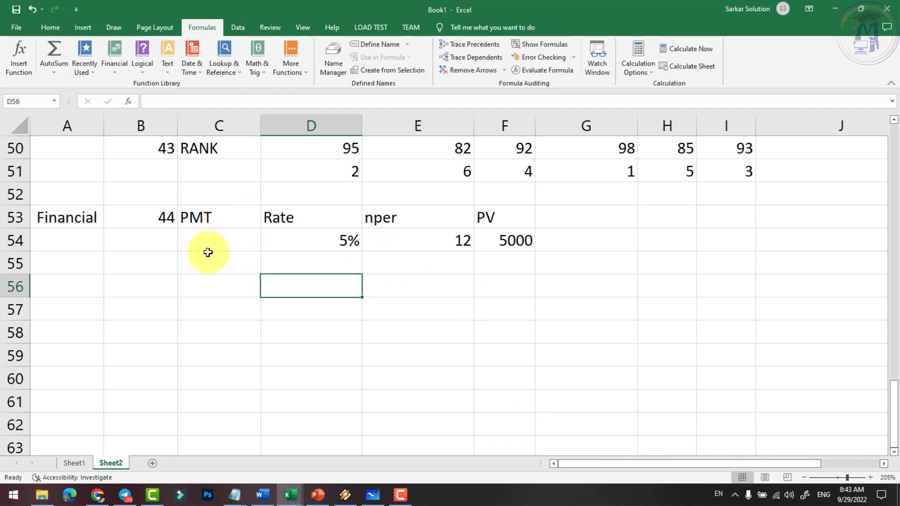
click(214, 227)
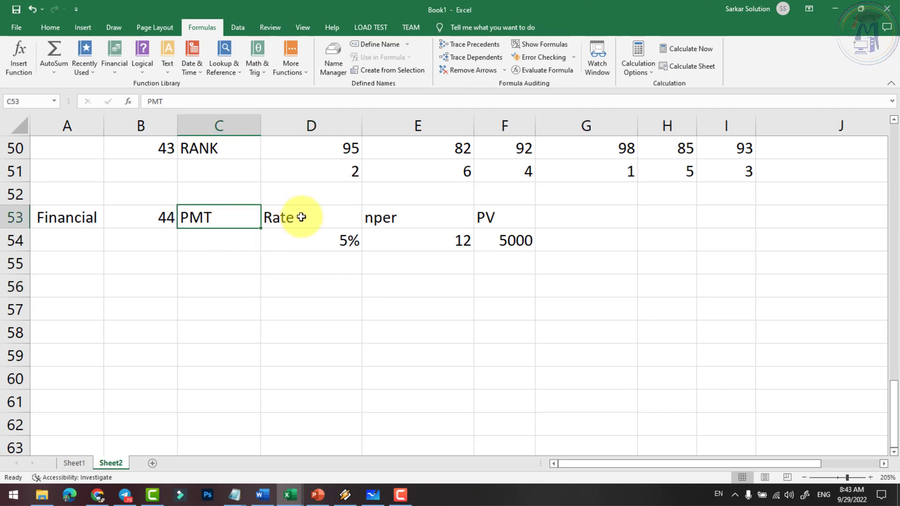
click(300, 217)
click(348, 245)
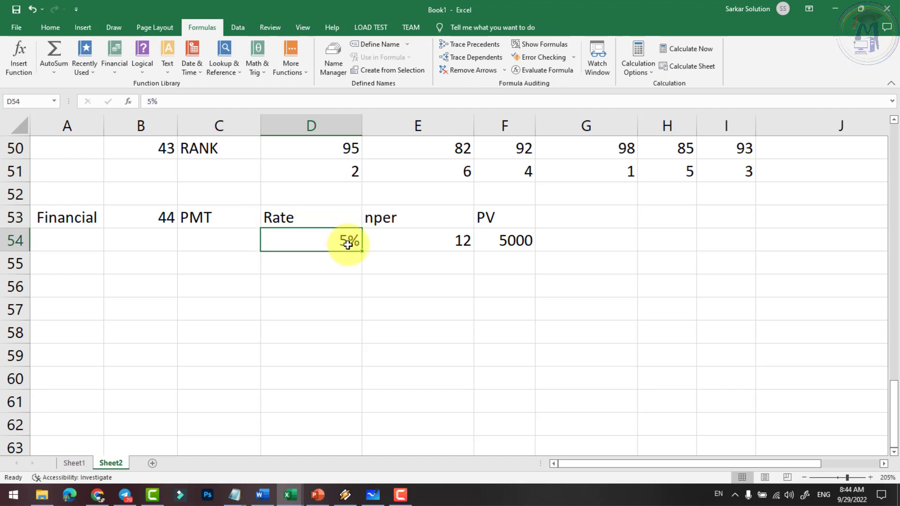
click(515, 238)
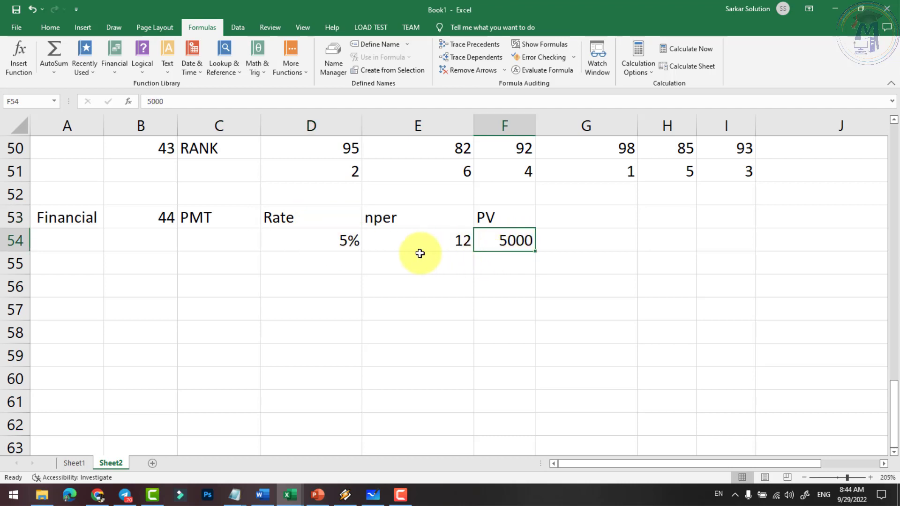
click(319, 242)
Change the PV value in F54 from 5000 to 15000.
click(508, 239)
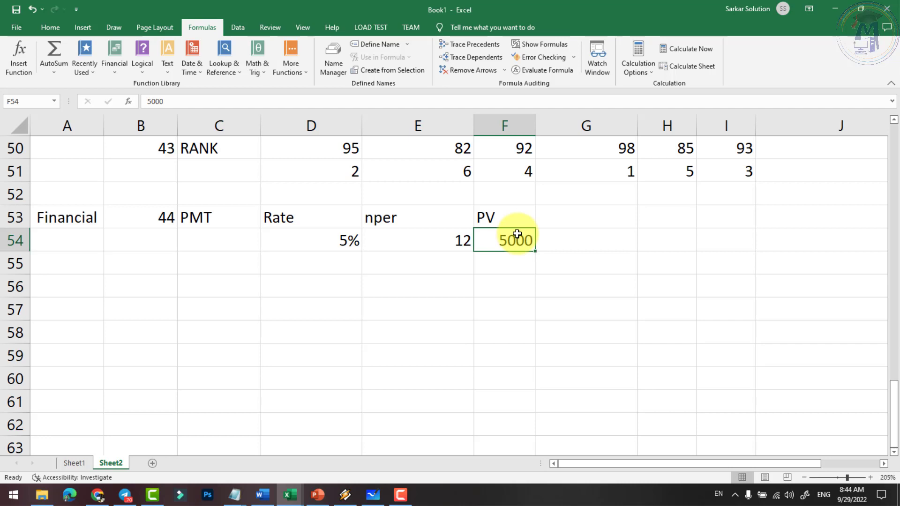
text(15)
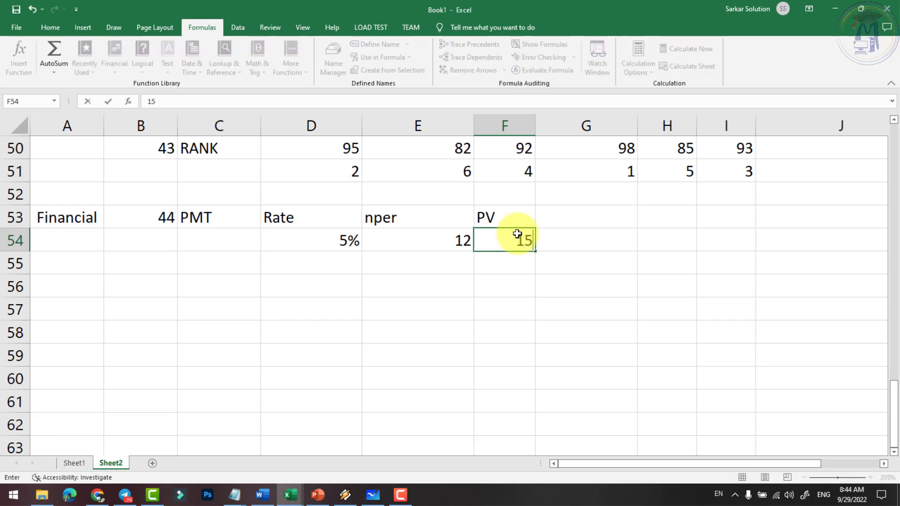
text(000)
key(Return)
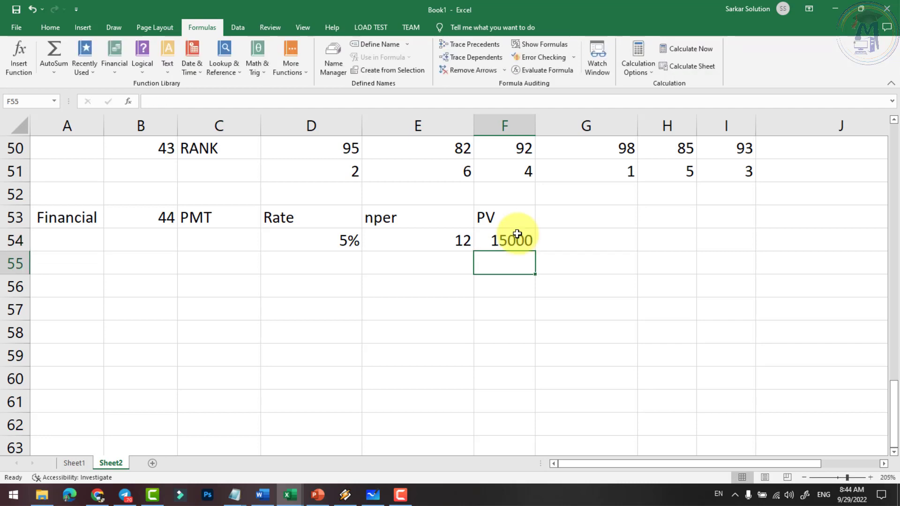
key(Left)
key(Up)
key(Left)
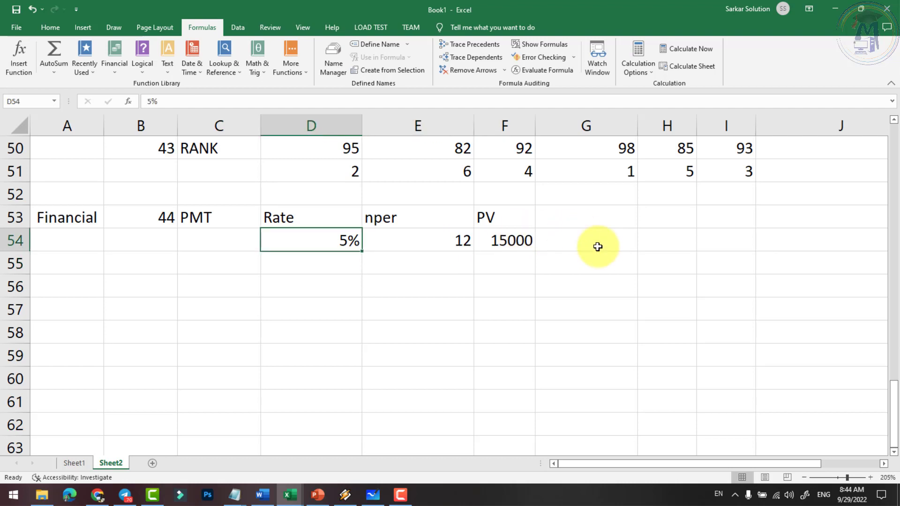
click(424, 265)
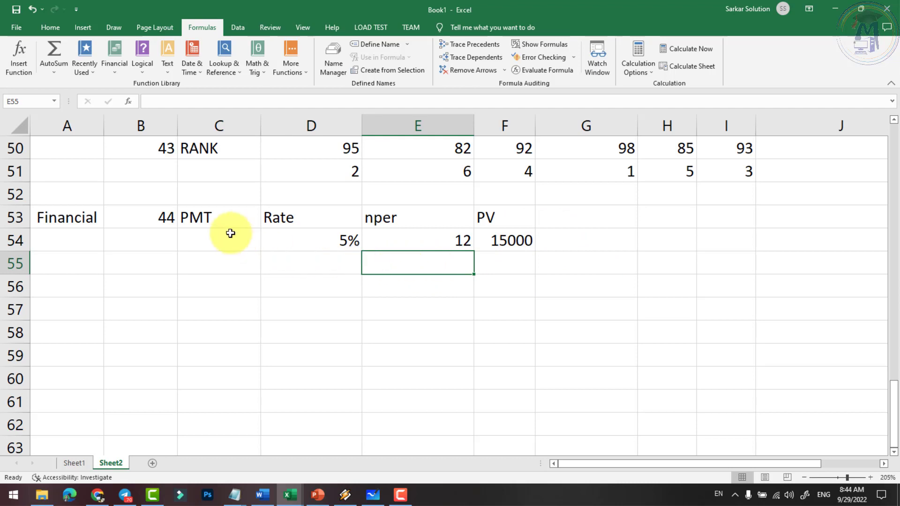
Enter =PMT(D54/12,E54,-F54) in E55 to calculate the monthly payment.
text(=)
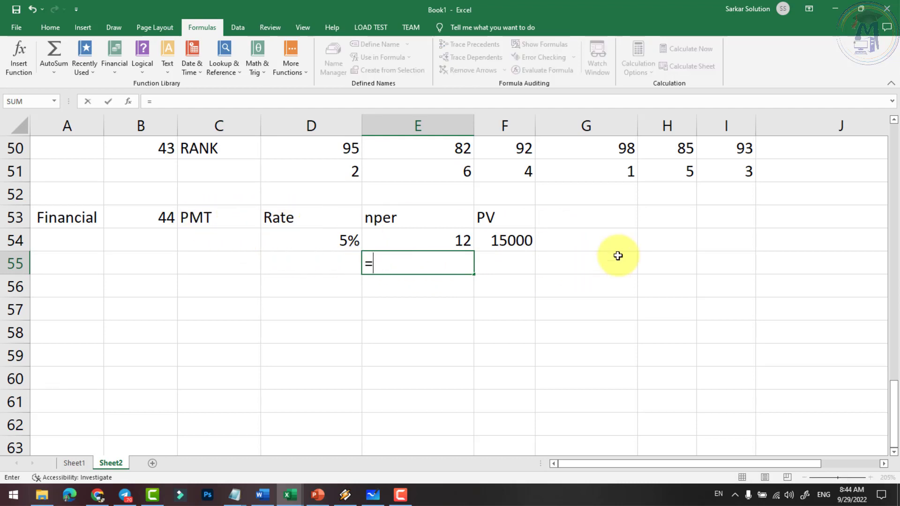
text(pmt)
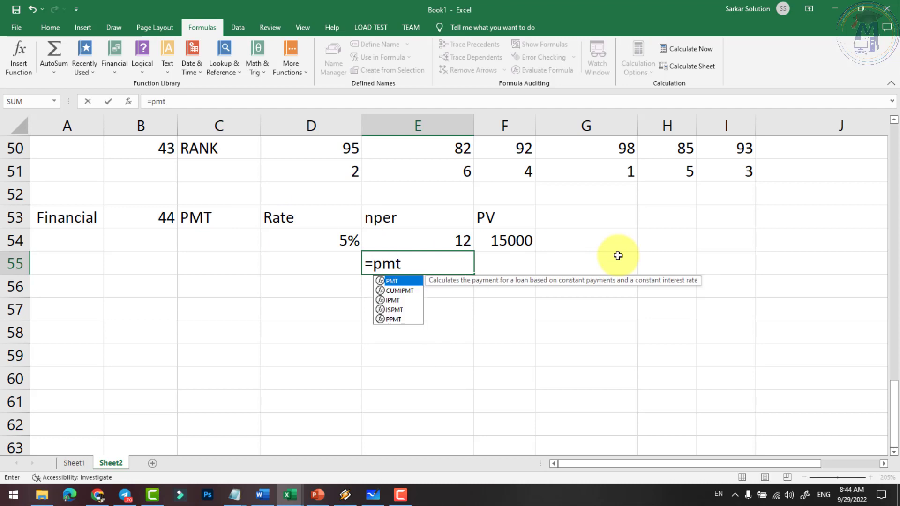
text(()
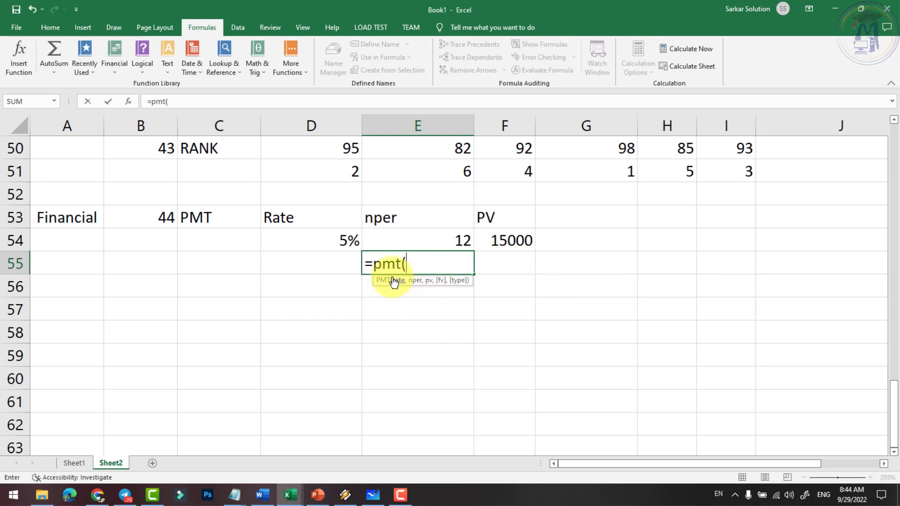
click(336, 241)
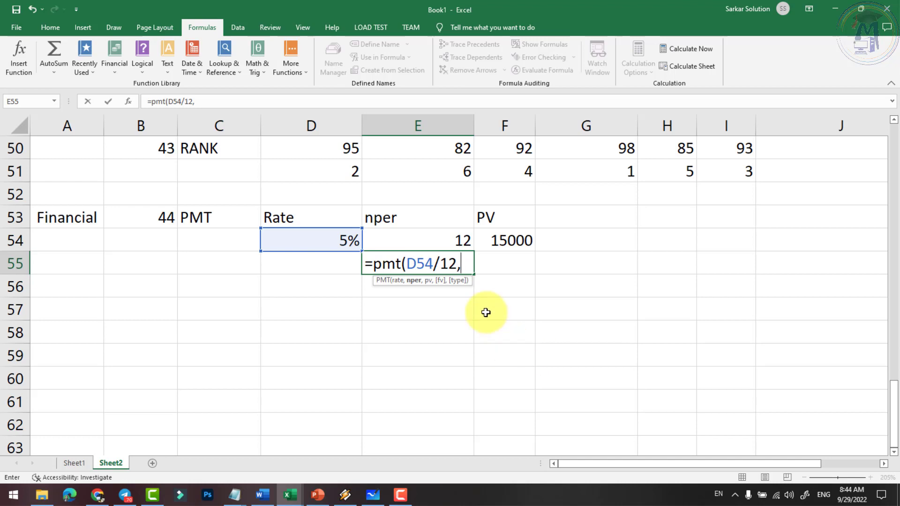
click(452, 241)
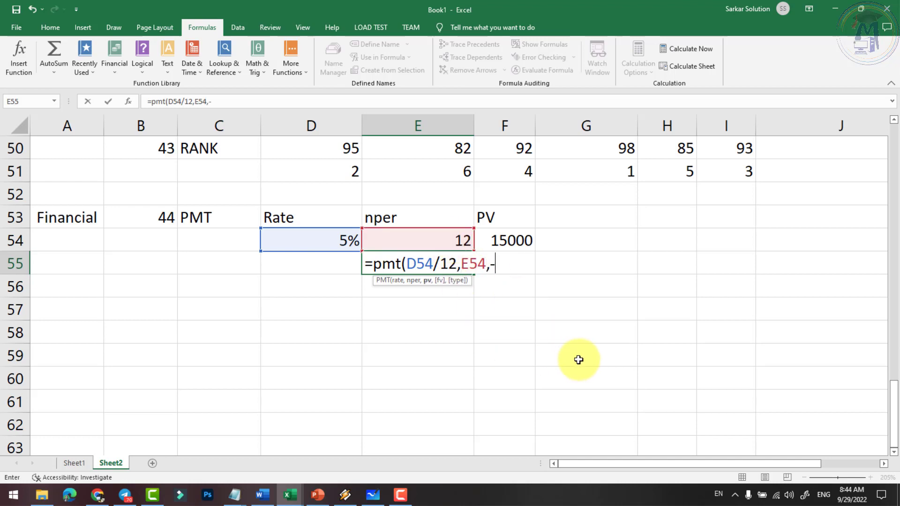
click(503, 241)
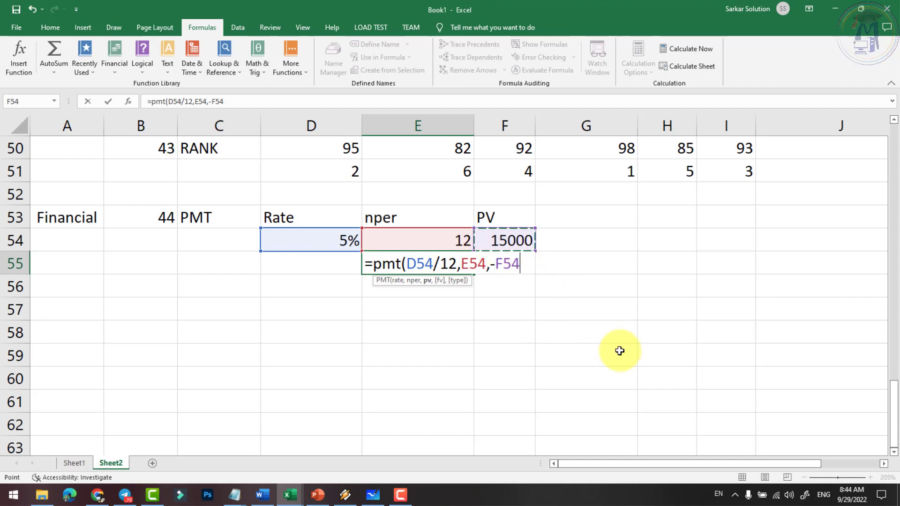
text())
key(Return)
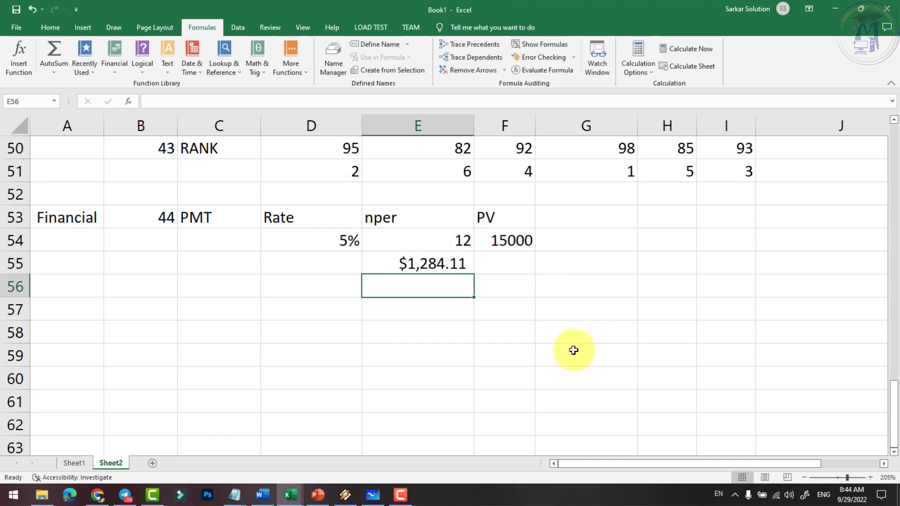
click(442, 269)
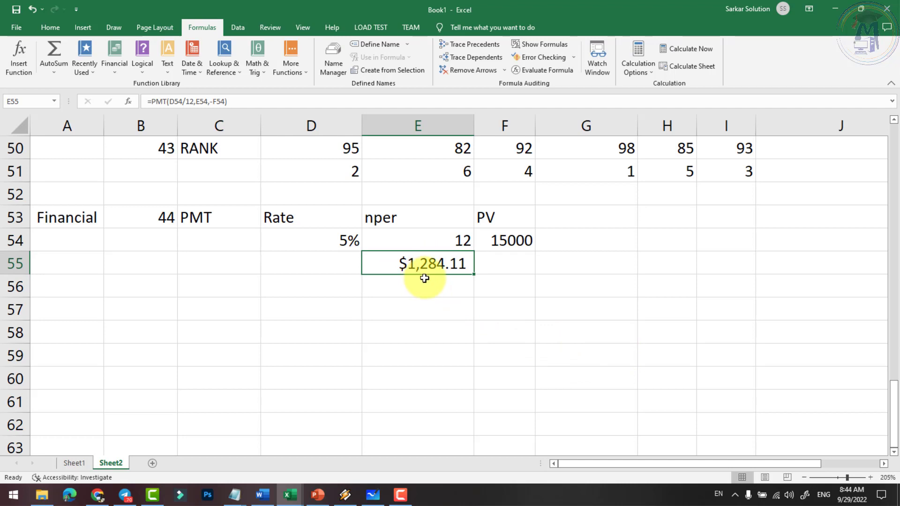
Format the E55 payment in comma style so it reads 1,284.11 without a dollar sign.
click(50, 27)
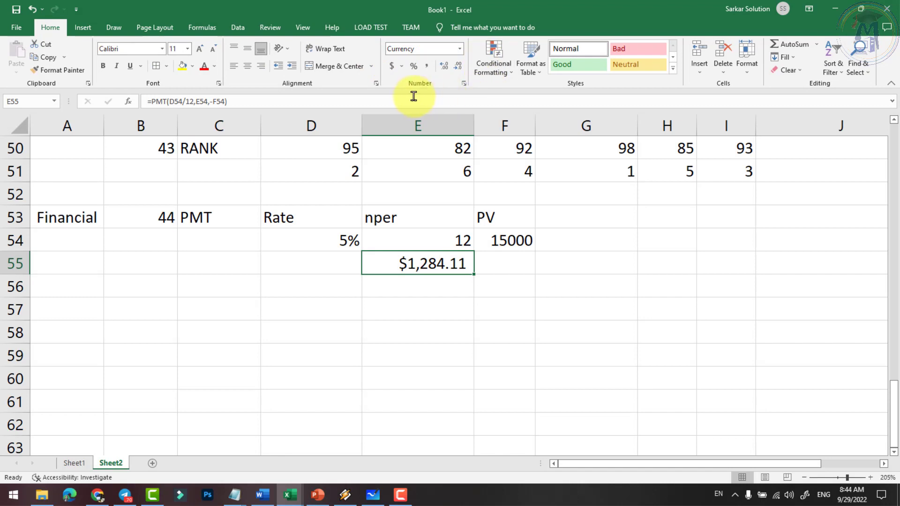
click(427, 68)
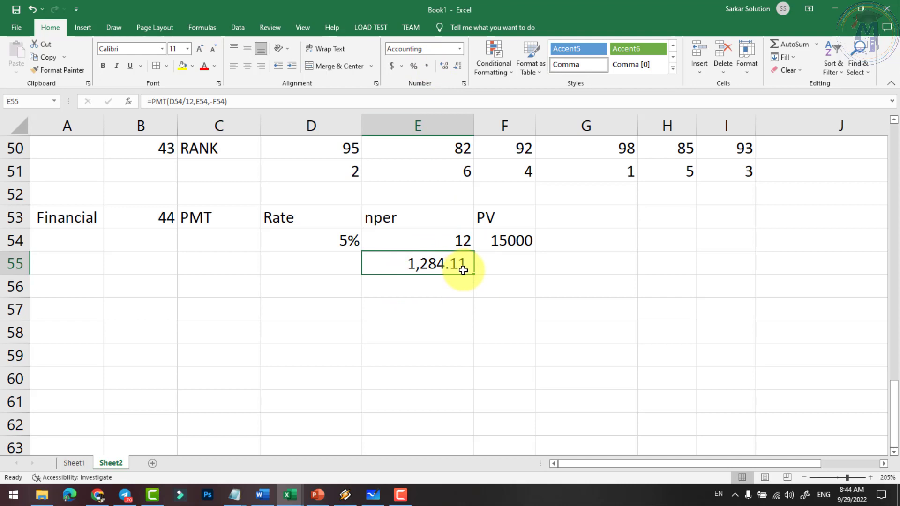
click(462, 238)
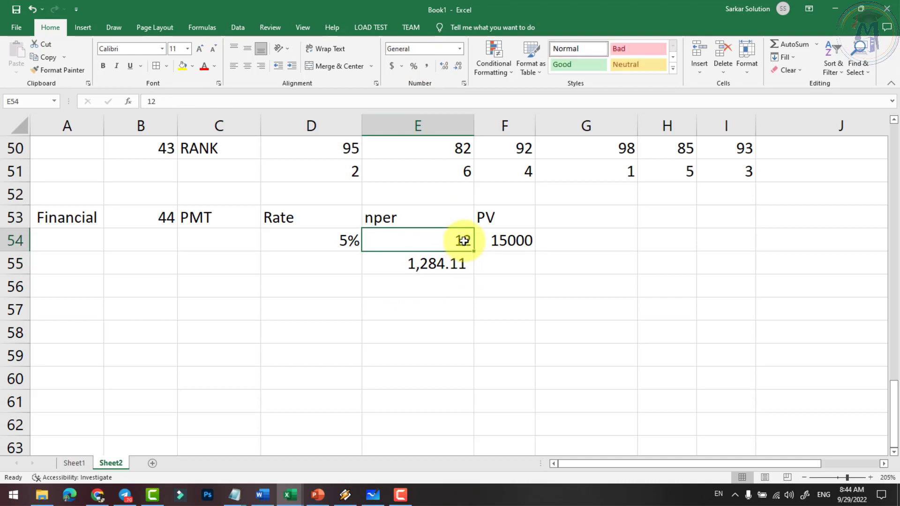
click(456, 266)
click(457, 238)
click(513, 242)
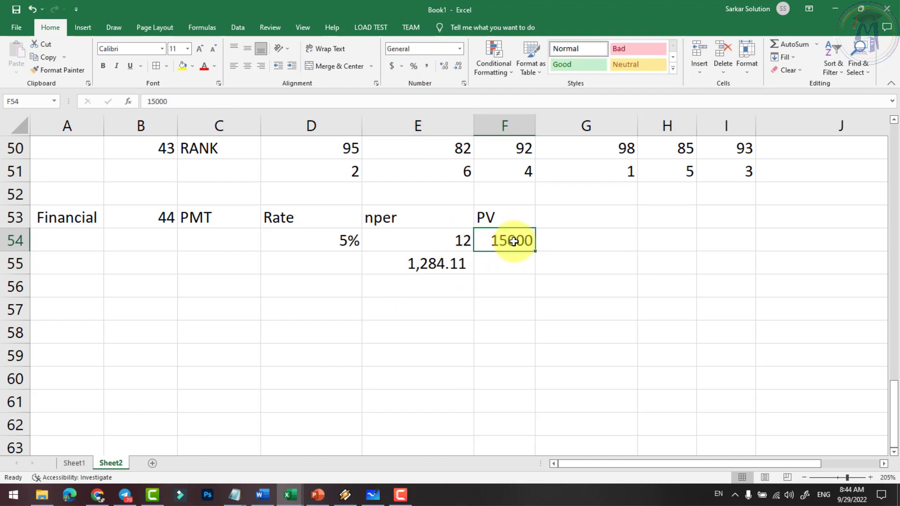
click(335, 241)
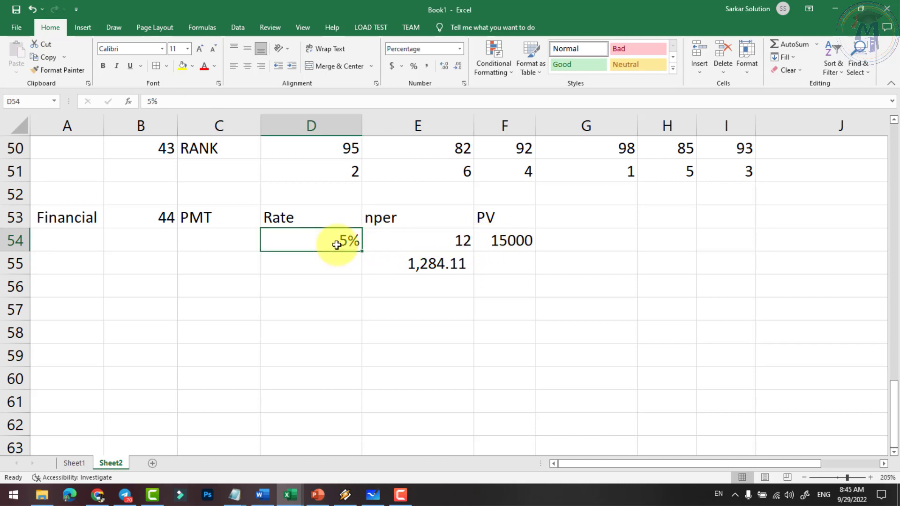
click(457, 242)
click(416, 271)
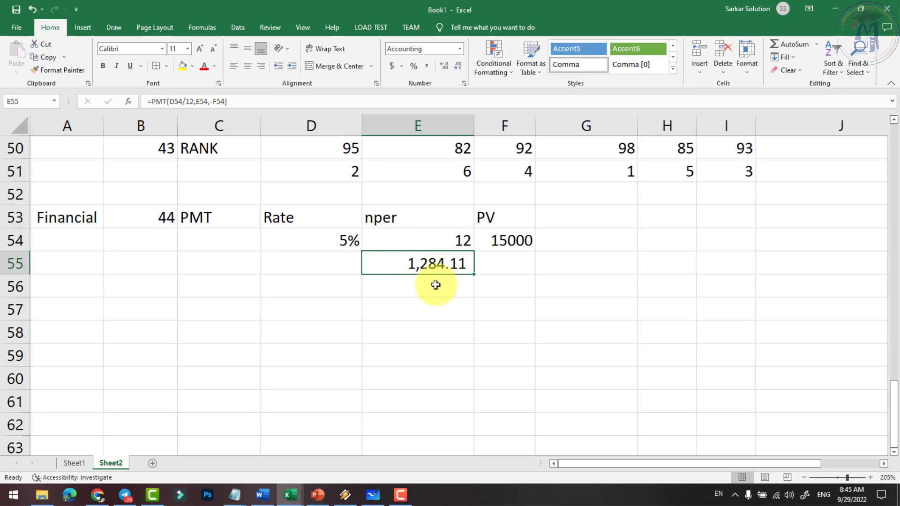
click(455, 293)
Enter =E54*E55 in E56 so the total repaid shows 15,409.35.
text(=)
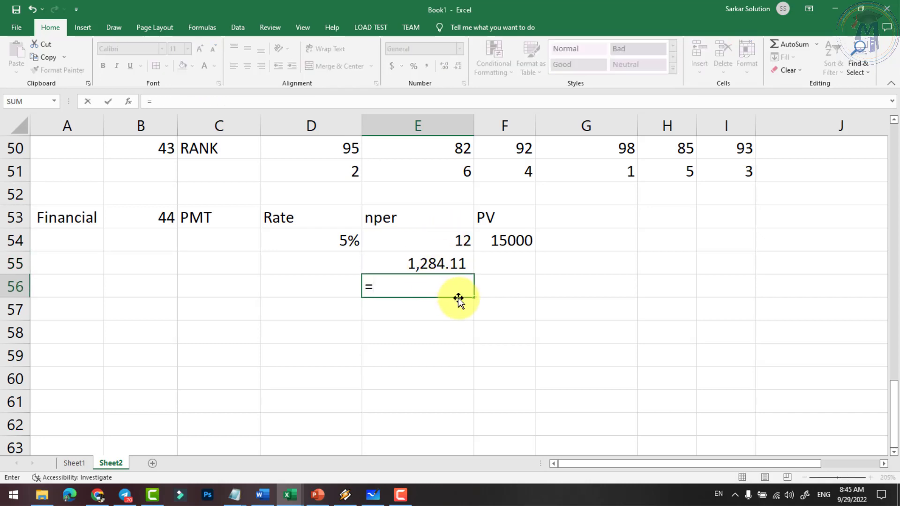
click(441, 237)
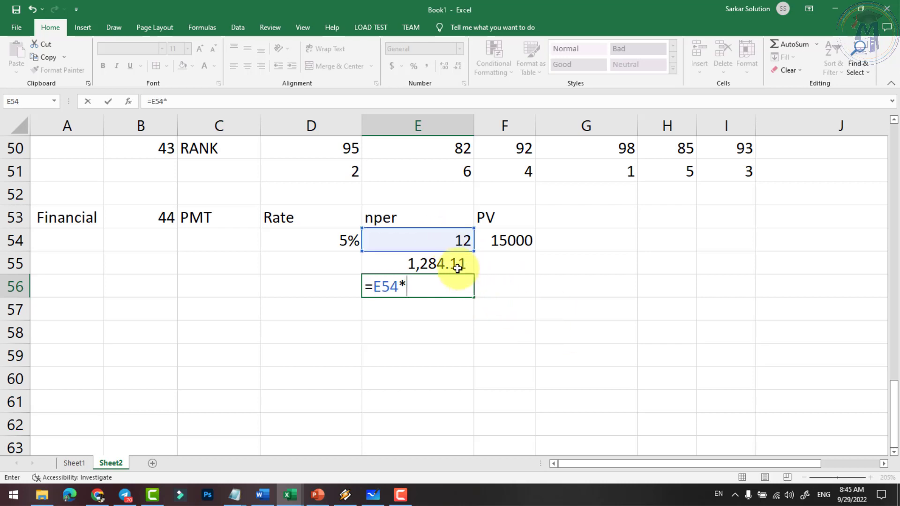
click(459, 265)
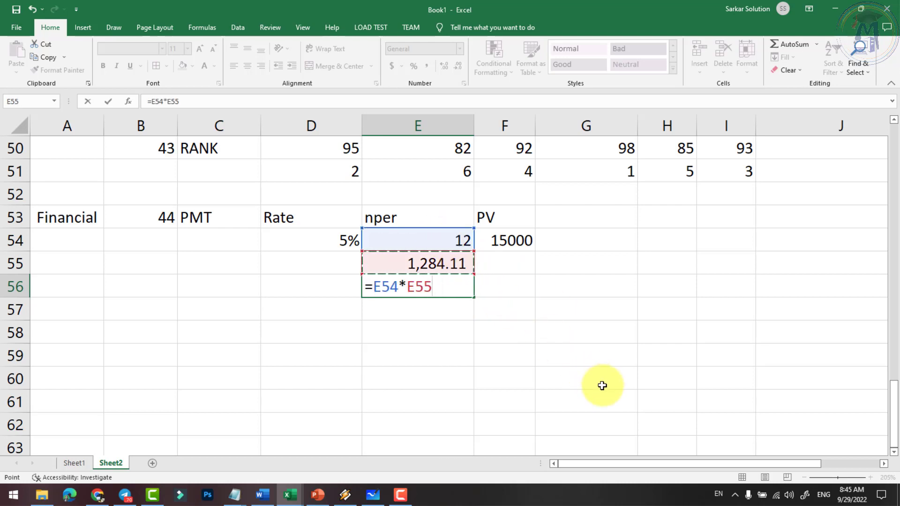
key(Return)
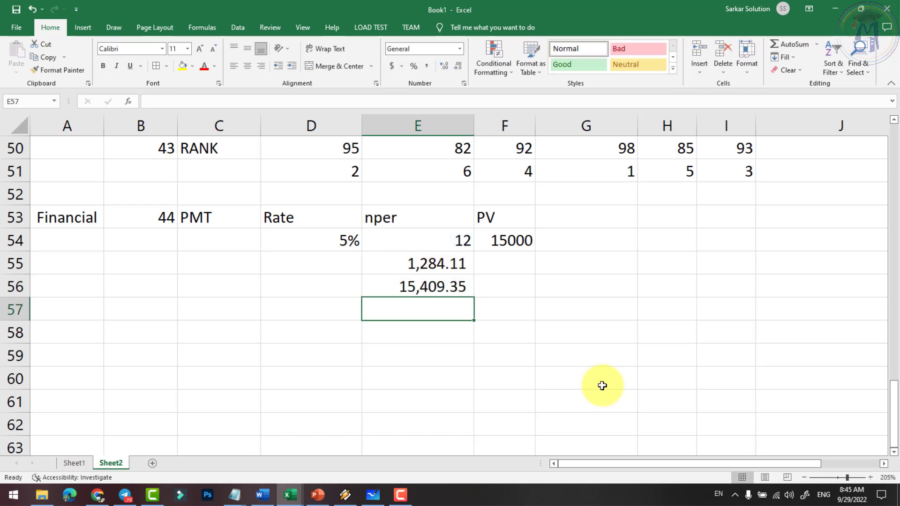
click(435, 287)
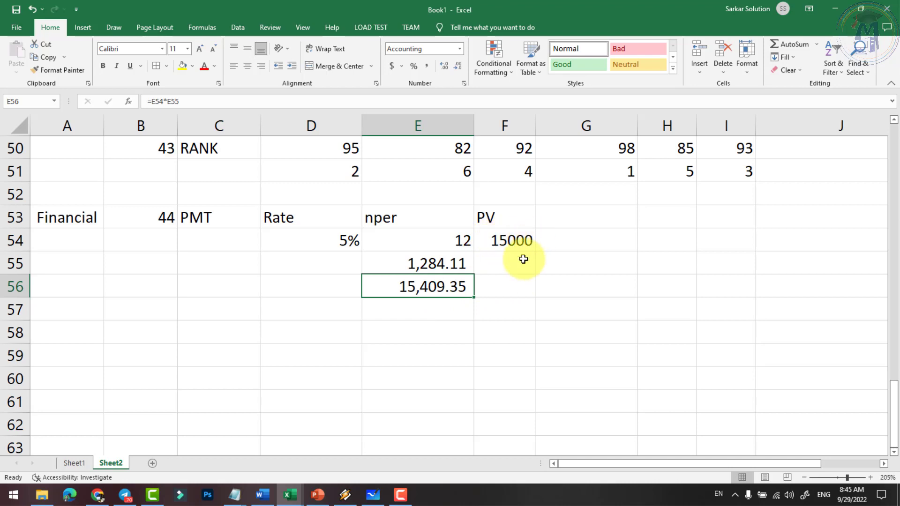
click(430, 314)
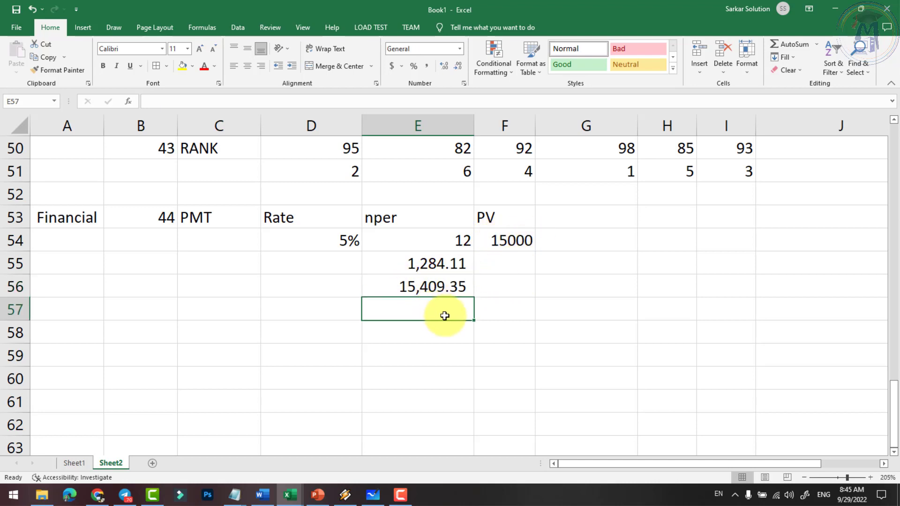
Enter =E56-F54 in E57 to show the 409.35 interest paid.
text(=)
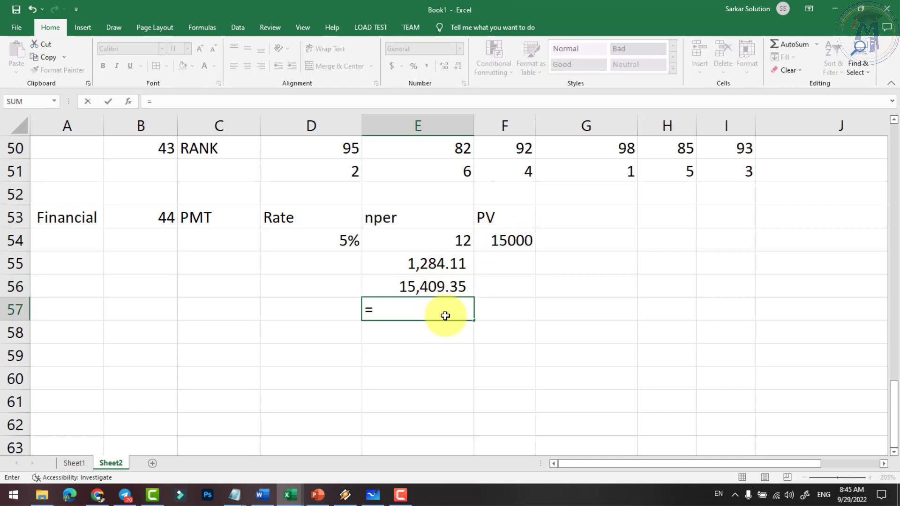
key(Up)
key(Up)
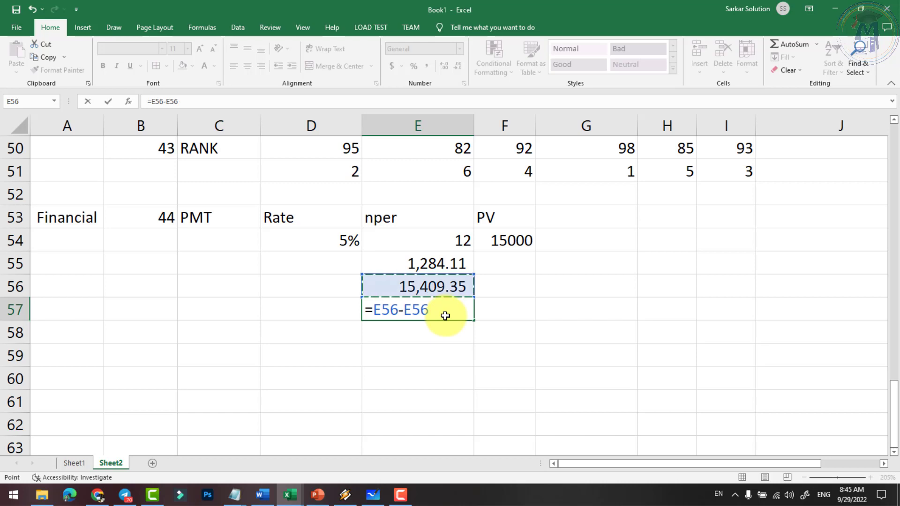
key(Up)
key(Up)
key(Right)
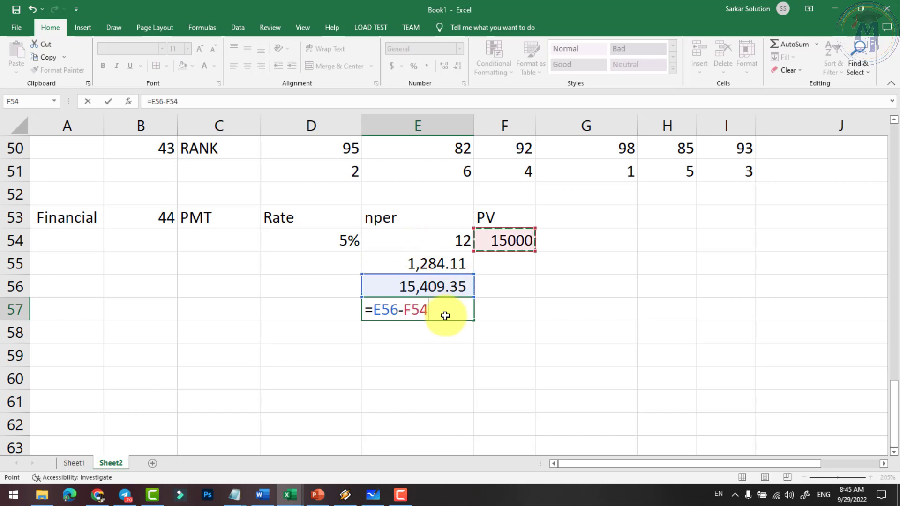
key(Return)
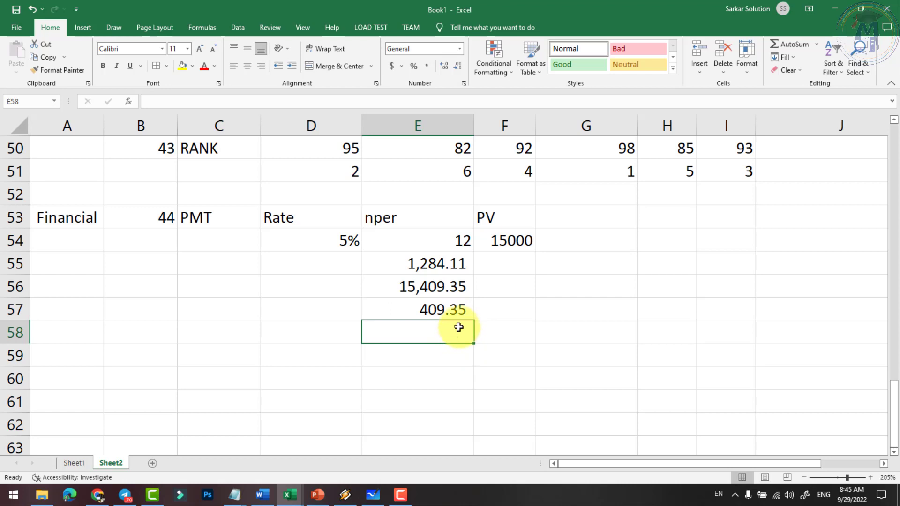
click(211, 224)
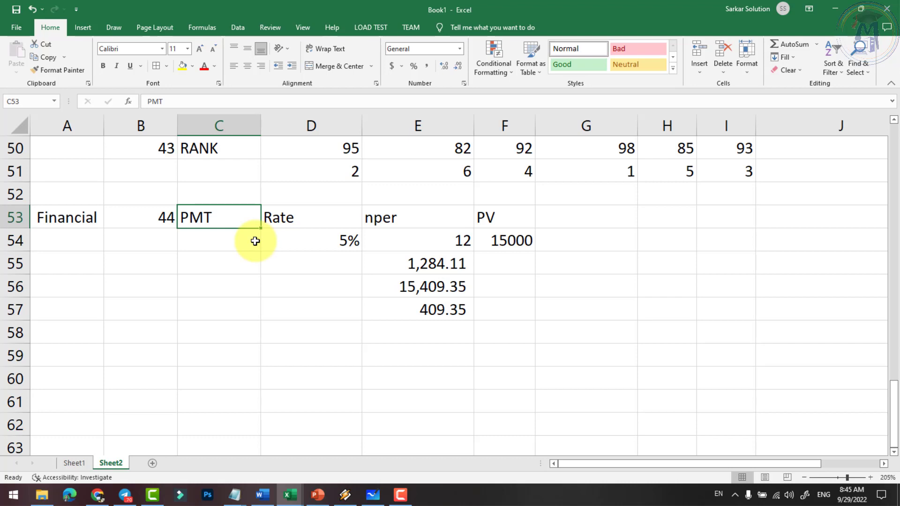
click(75, 217)
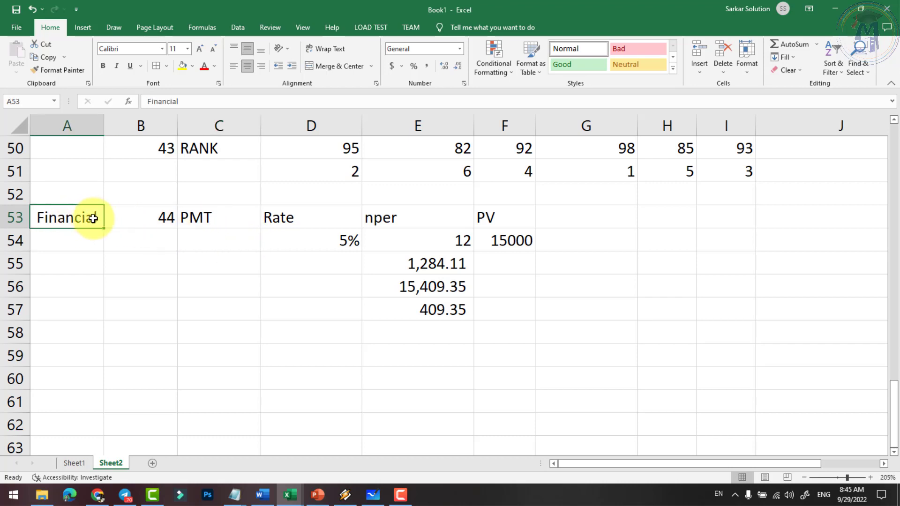
click(218, 218)
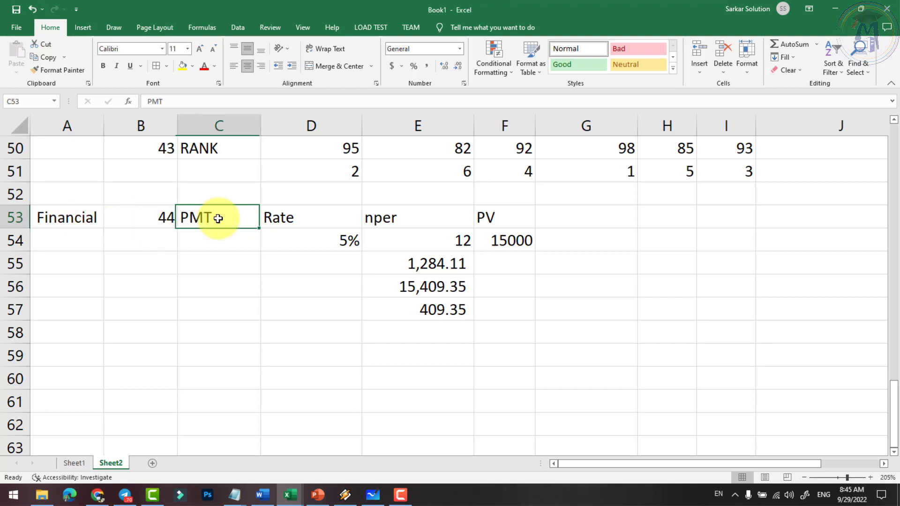
click(309, 226)
click(352, 238)
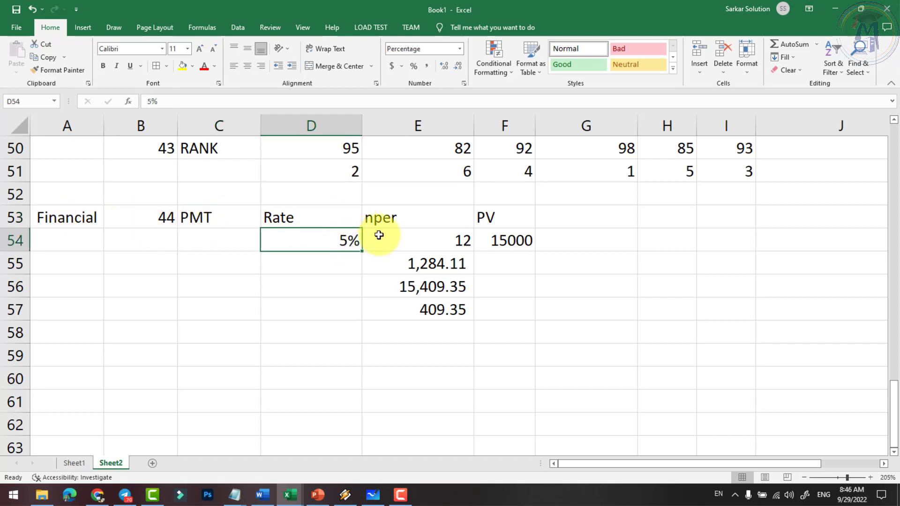
click(410, 224)
click(418, 249)
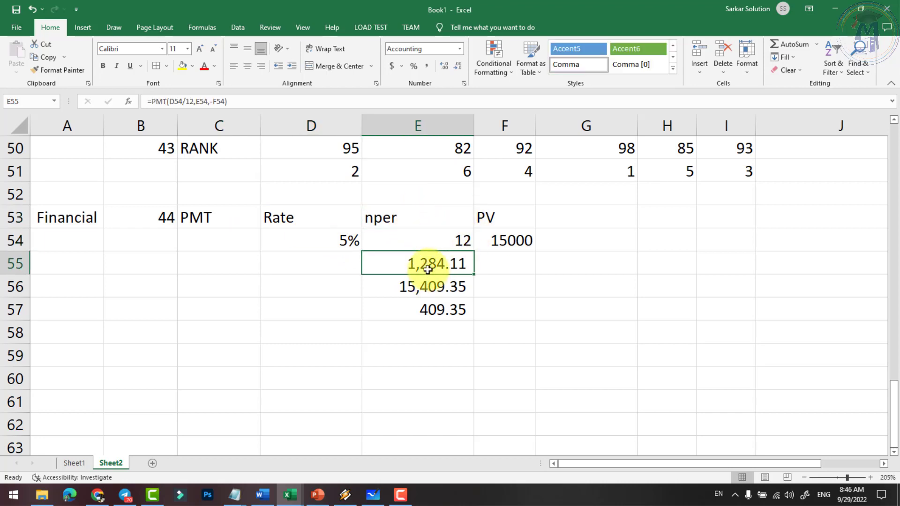
double_click(428, 269)
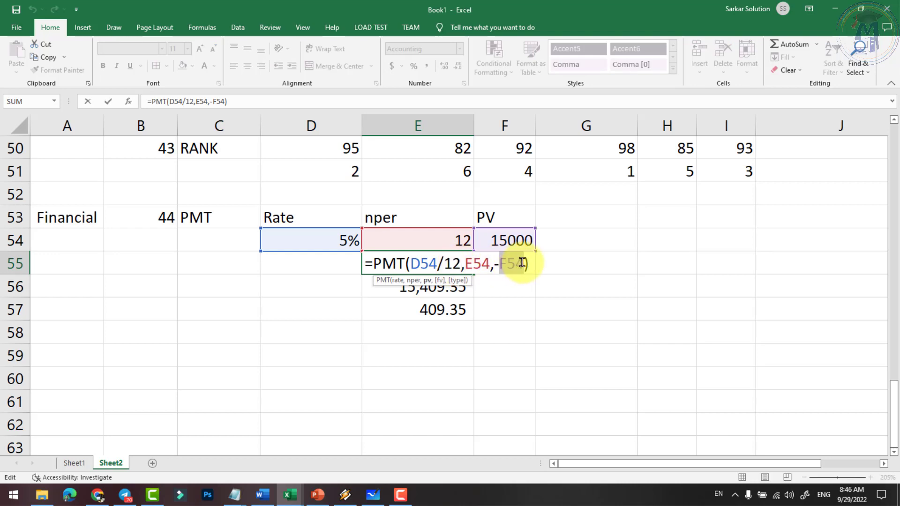
key(Return)
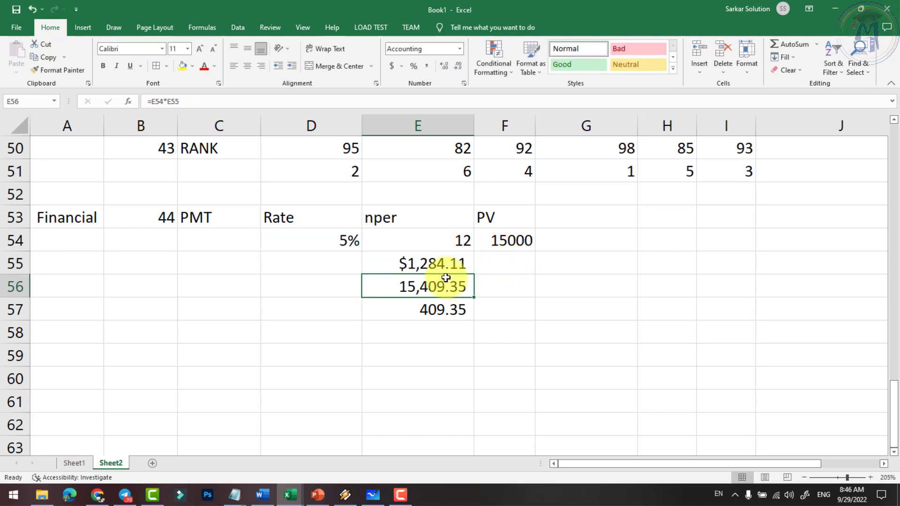
click(444, 271)
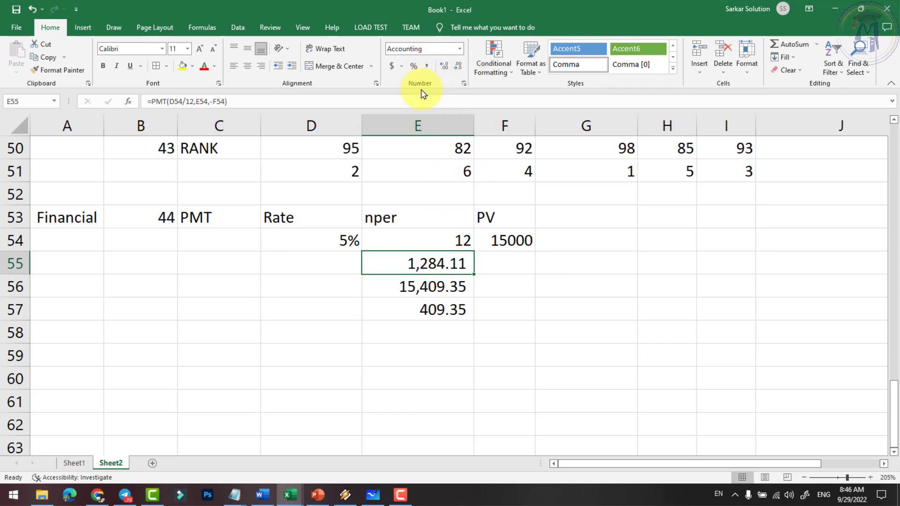
Select E55:E57 and open More Accounting Formats in the Format Cells dialog.
click(400, 67)
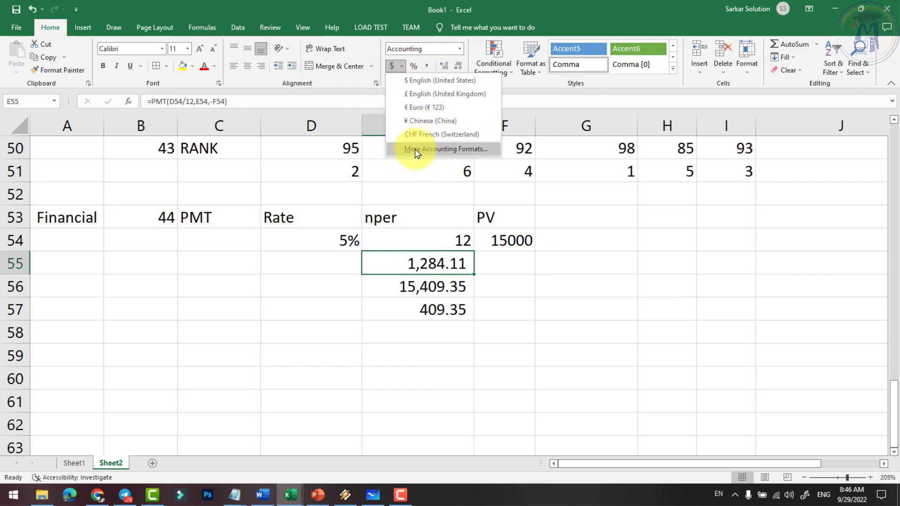
click(419, 262)
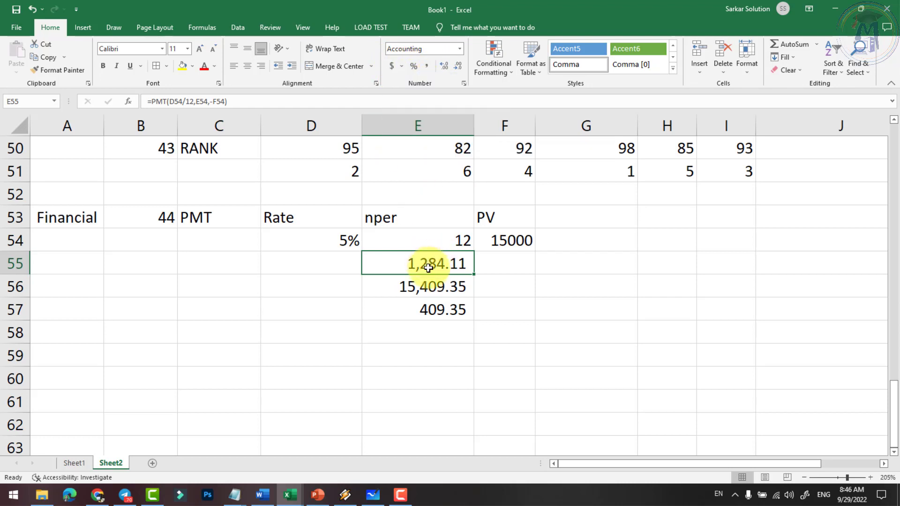
drag(424, 262, 422, 310)
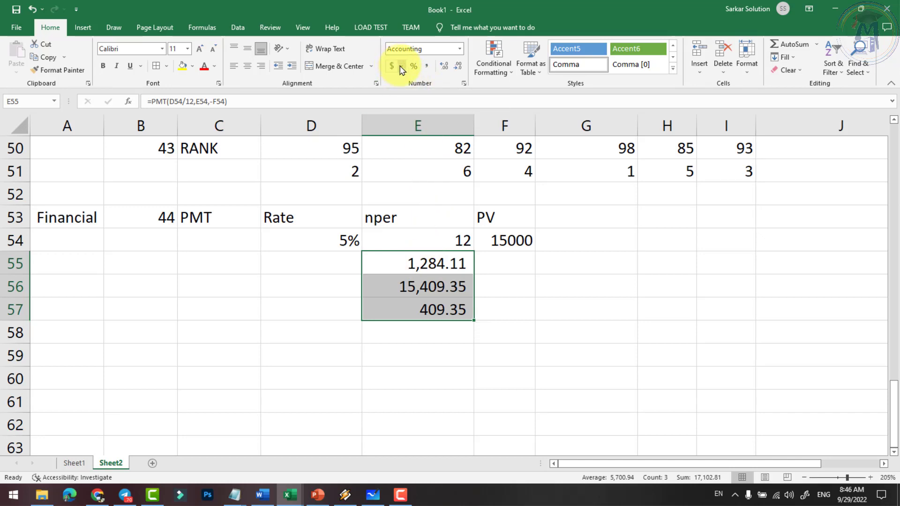
click(401, 66)
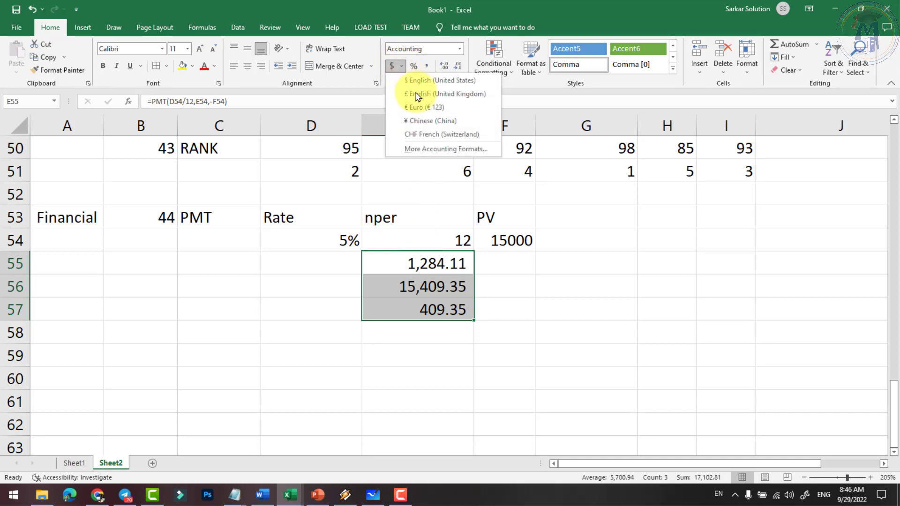
click(423, 149)
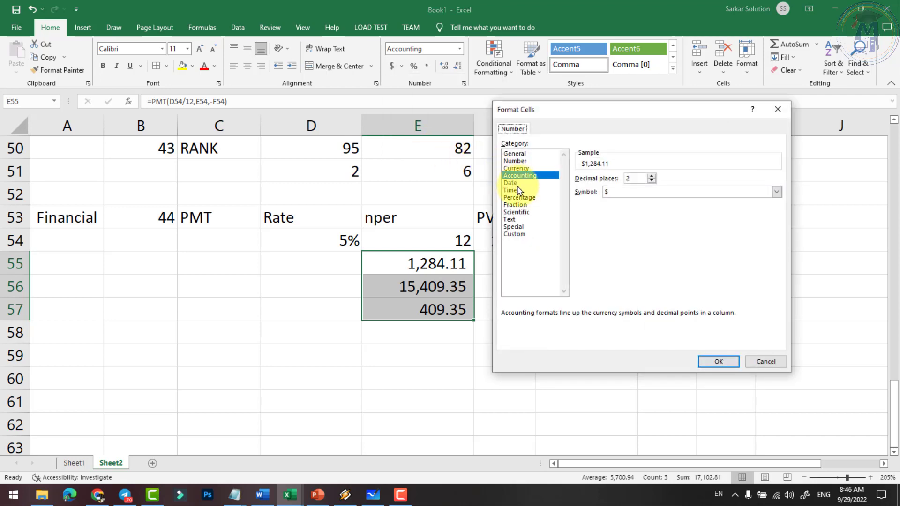
Browse the currency symbol list, then view the Custom codes and switch to the Currency category.
click(637, 192)
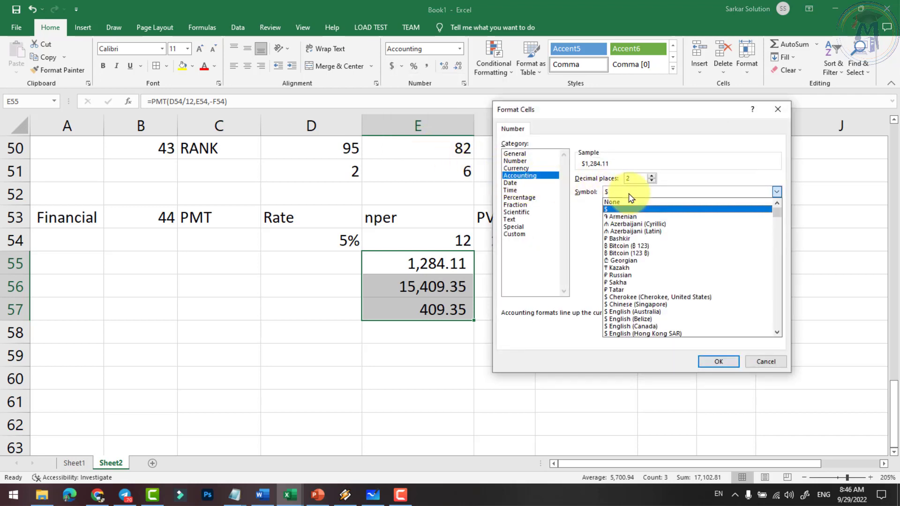
scroll(640, 286, down, 3)
scroll(642, 312, down, 5)
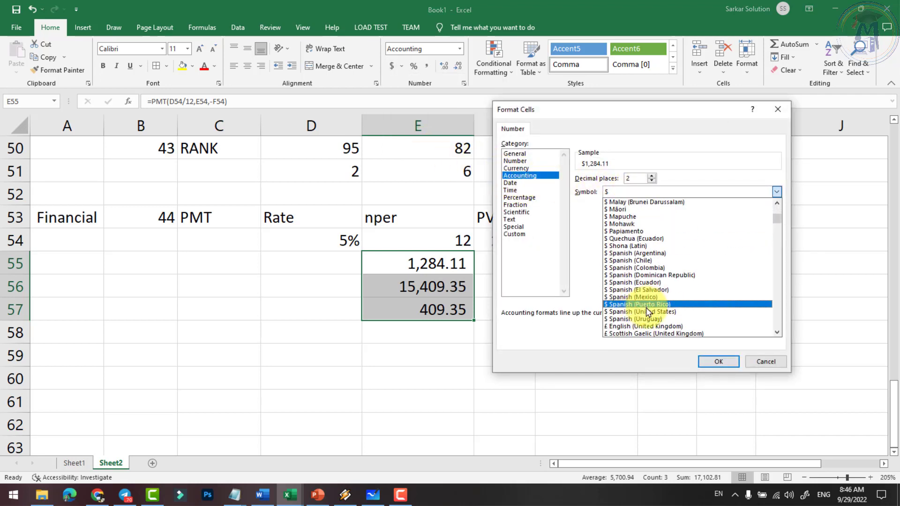
scroll(643, 315, down, 5)
scroll(645, 320, down, 5)
scroll(646, 324, down, 4)
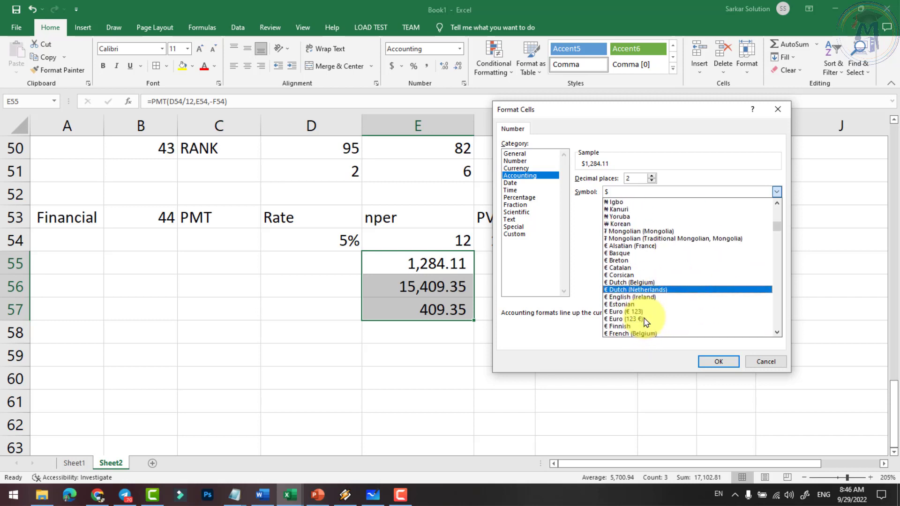
scroll(647, 323, down, 4)
scroll(646, 324, down, 4)
scroll(647, 324, down, 3)
scroll(646, 323, down, 4)
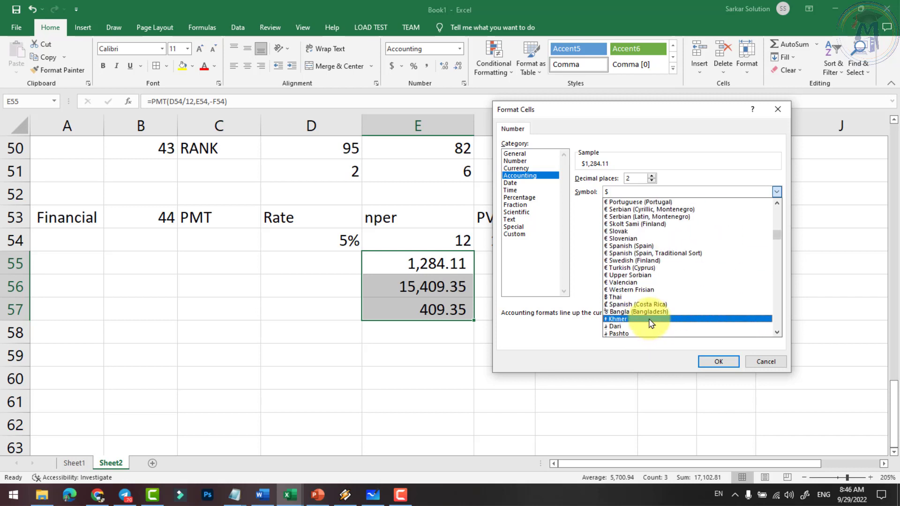
scroll(647, 323, down, 4)
scroll(646, 323, down, 4)
scroll(644, 330, down, 4)
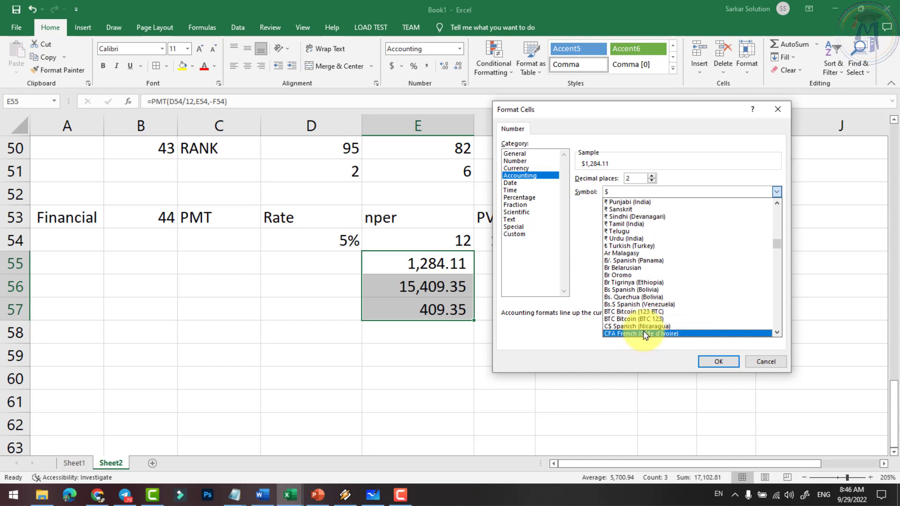
scroll(635, 290, down, 2)
scroll(640, 264, down, 2)
scroll(641, 264, down, 2)
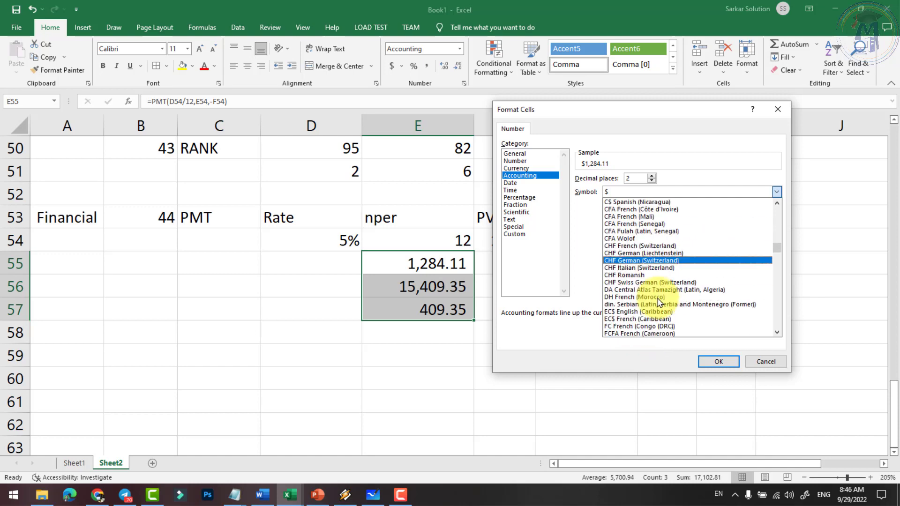
scroll(642, 277, down, 2)
scroll(644, 295, down, 2)
scroll(648, 321, down, 2)
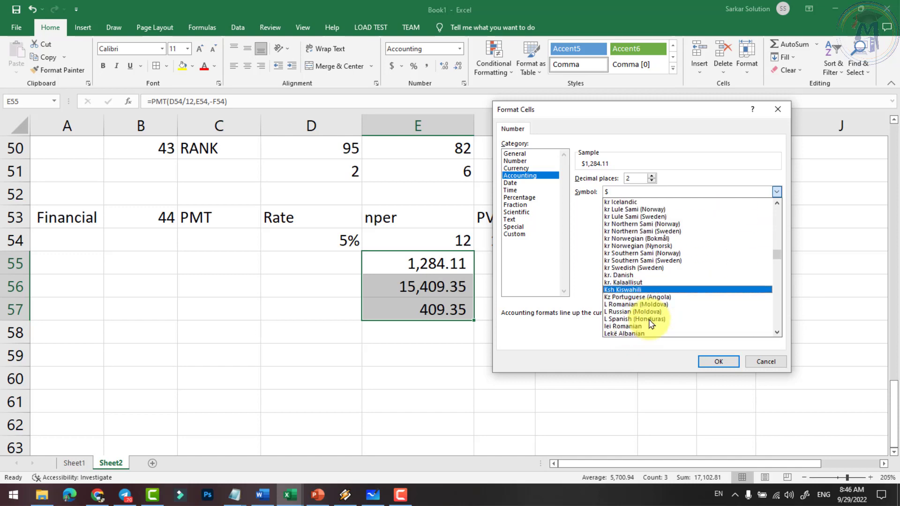
scroll(651, 309, down, 5)
scroll(661, 286, up, 3)
scroll(670, 265, up, 1)
scroll(668, 266, up, 5)
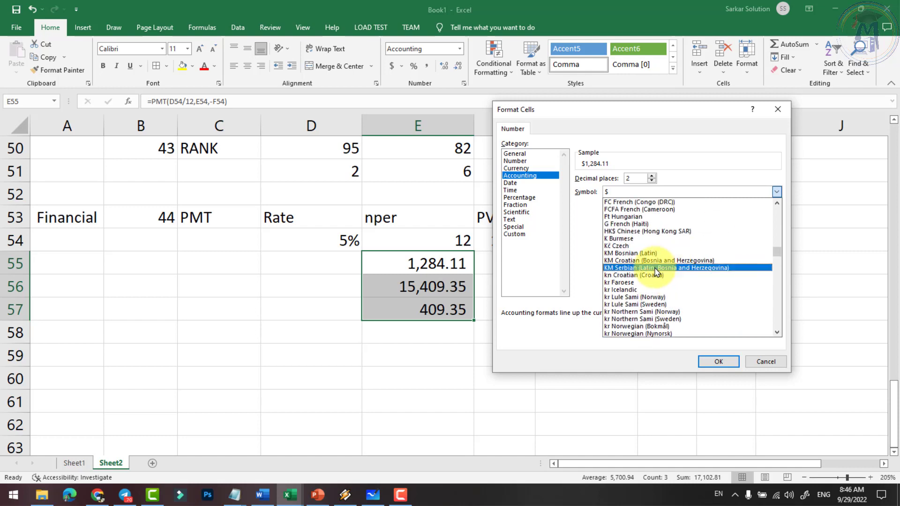
scroll(658, 271, up, 5)
scroll(652, 274, up, 3)
scroll(649, 276, down, 3)
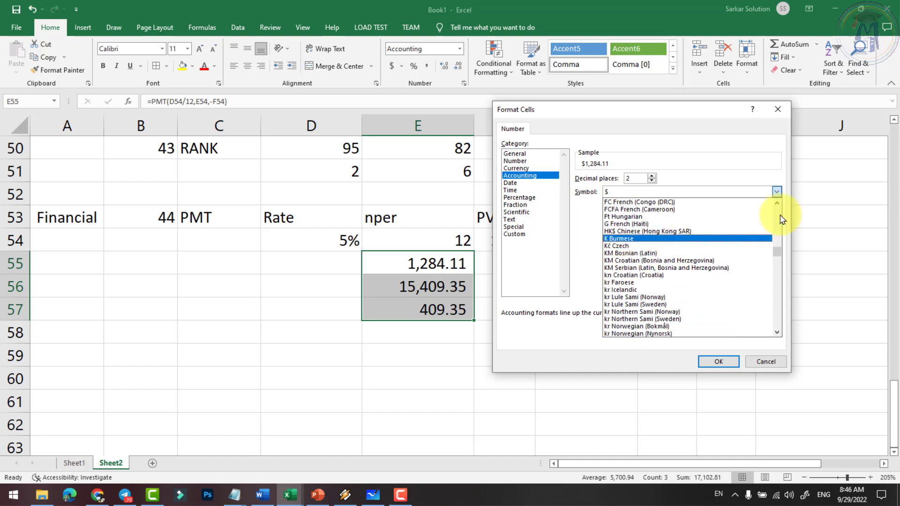
mouse_move(778, 257)
mouse_down()
mouse_move(777, 324)
mouse_move(773, 271)
mouse_up()
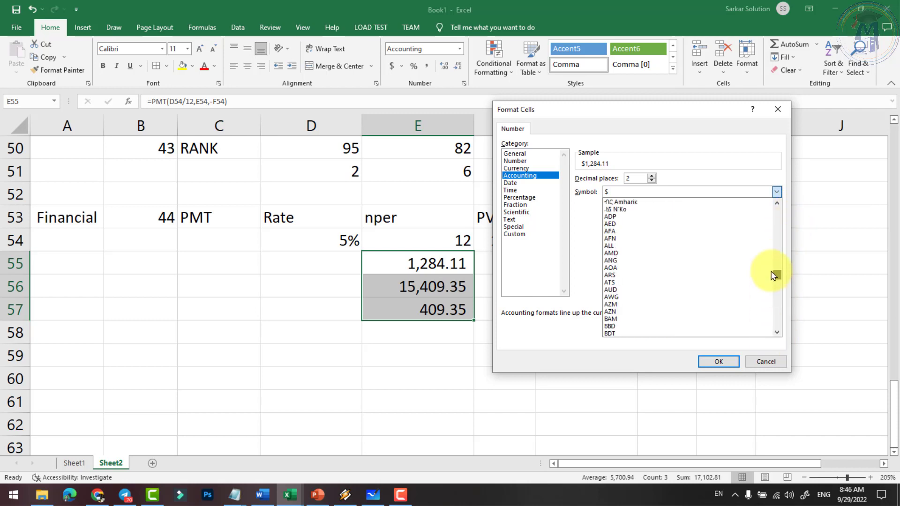
scroll(687, 257, up, 5)
click(522, 234)
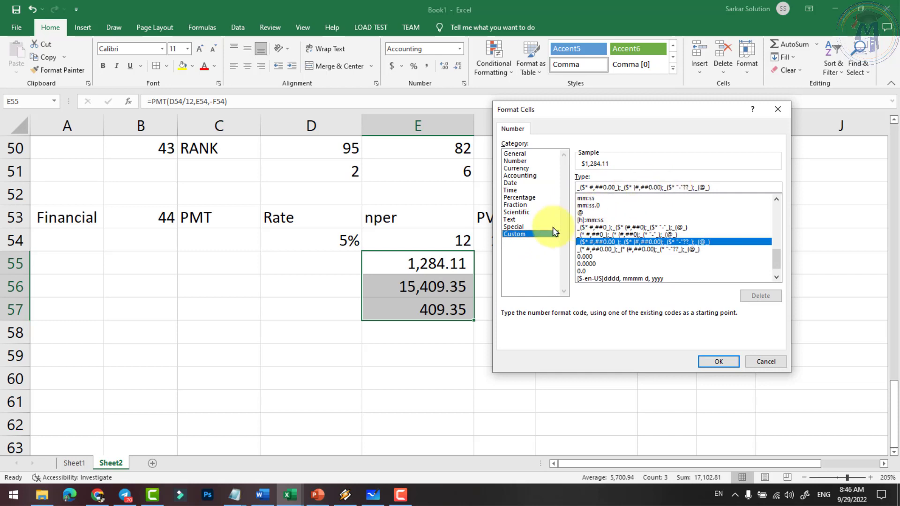
click(519, 168)
Apply the ₹ Hindi currency symbol to E55:E57, giving ₹1,284.11, ₹15,409.35 and ₹409.35.
click(679, 191)
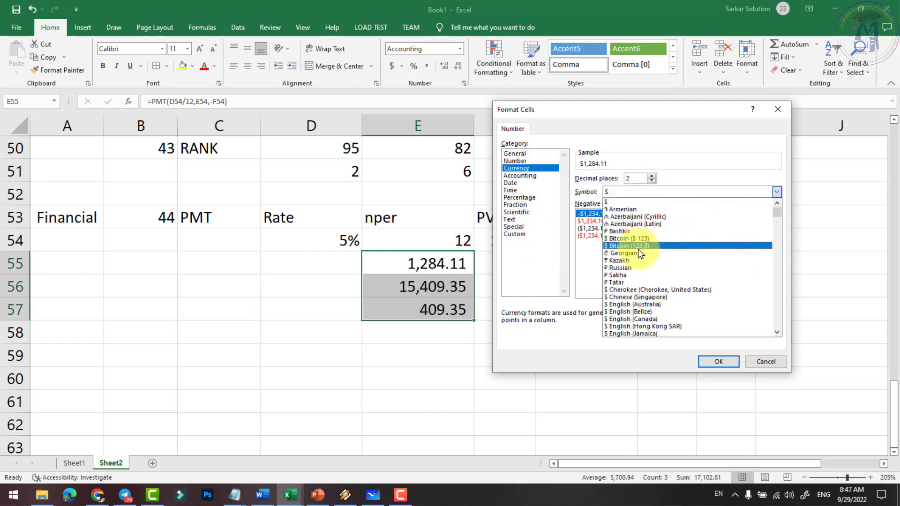
scroll(640, 254, down, 1)
scroll(632, 272, down, 1)
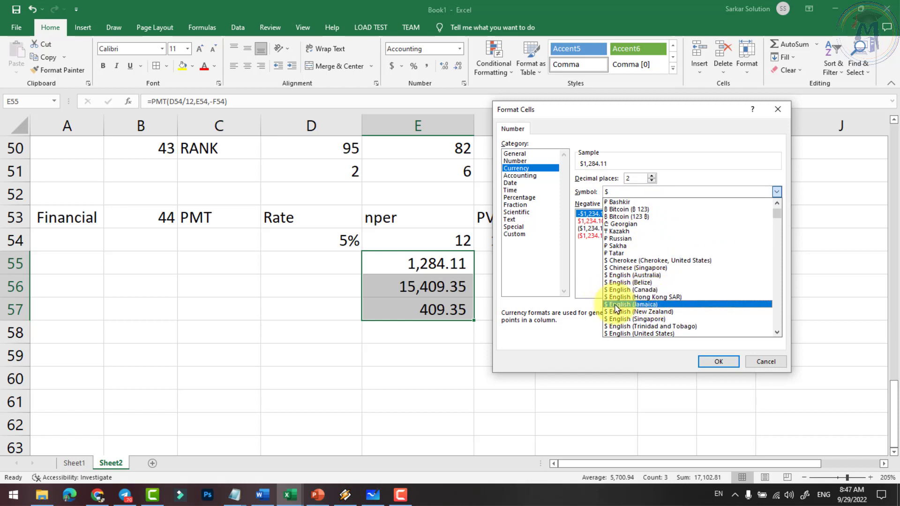
scroll(630, 302, down, 1)
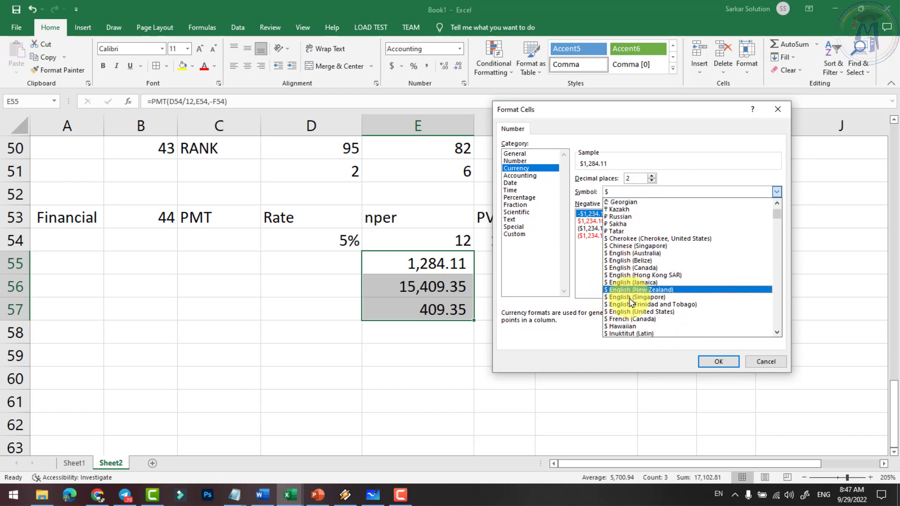
scroll(633, 328, down, 1)
scroll(633, 332, down, 1)
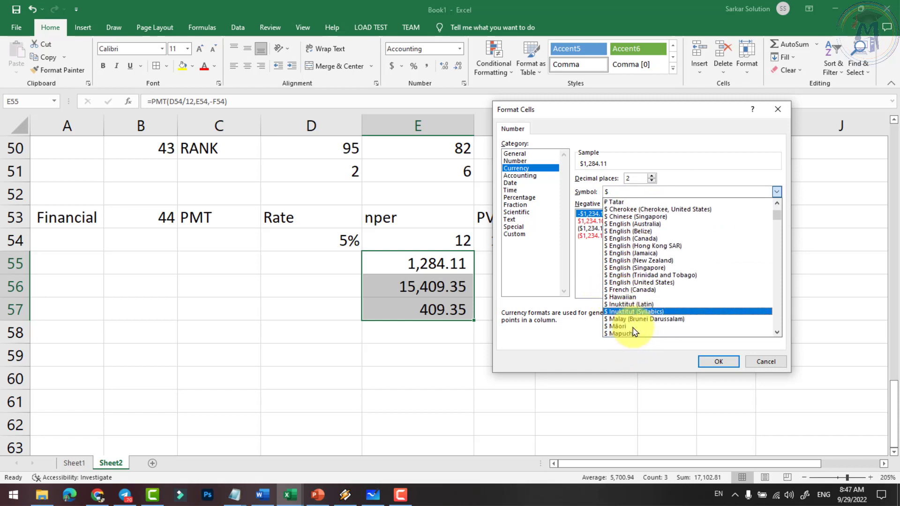
scroll(634, 330, down, 1)
scroll(634, 327, down, 1)
scroll(636, 324, down, 2)
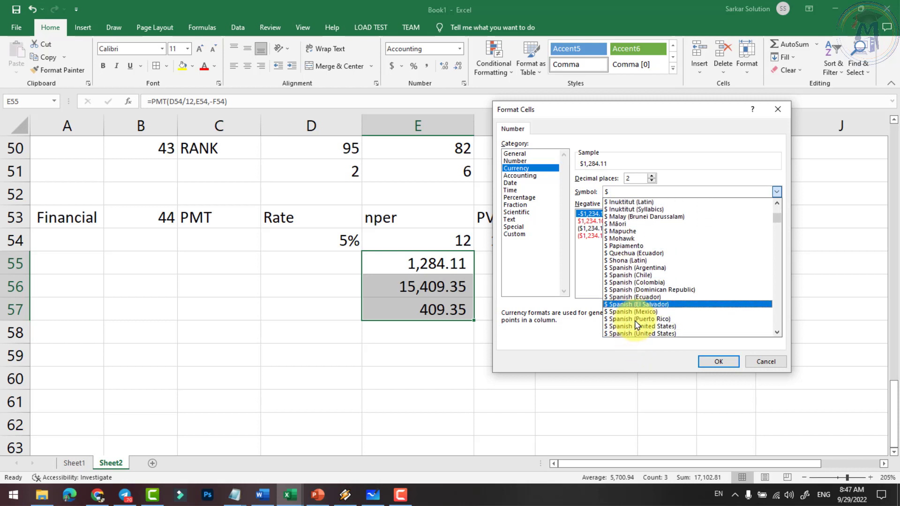
scroll(636, 324, down, 1)
scroll(642, 330, down, 2)
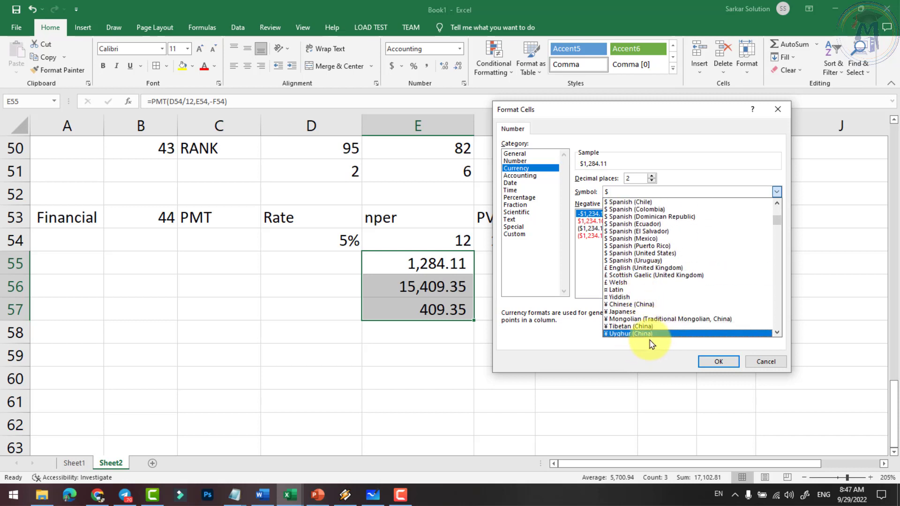
scroll(646, 337, down, 1)
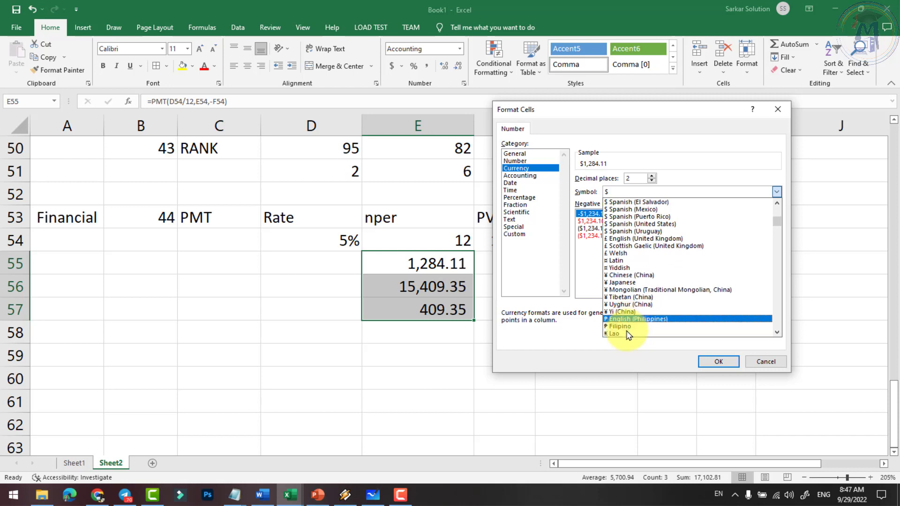
scroll(627, 332, down, 1)
scroll(629, 319, down, 1)
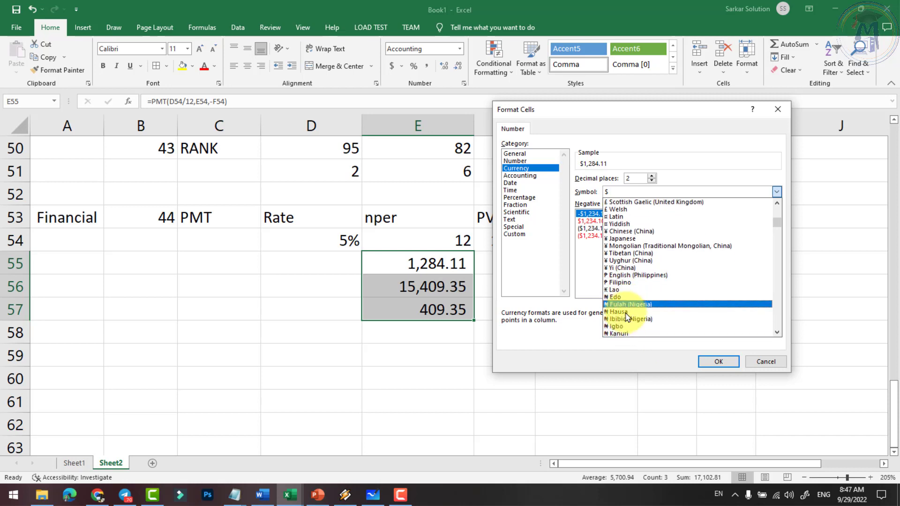
scroll(628, 318, down, 1)
scroll(632, 316, down, 1)
scroll(639, 316, down, 1)
scroll(638, 315, down, 2)
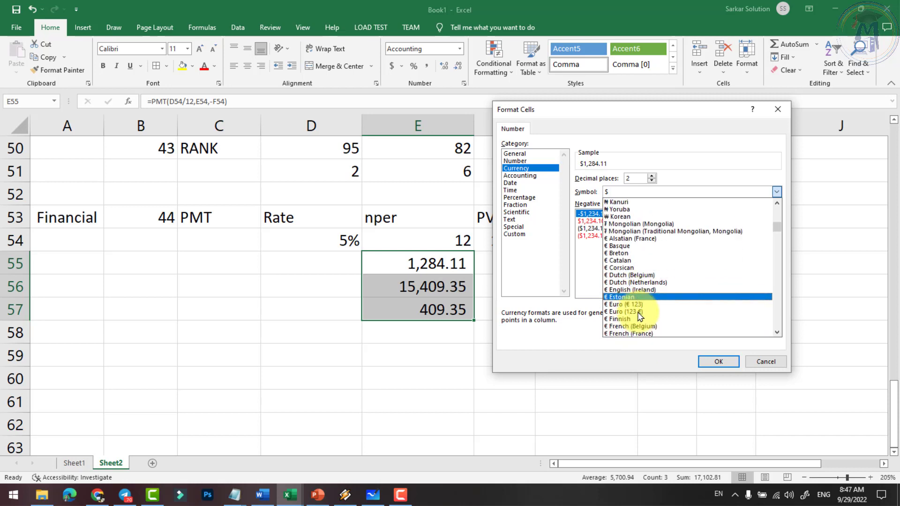
scroll(638, 316, down, 2)
scroll(638, 318, down, 1)
scroll(638, 318, down, 1)
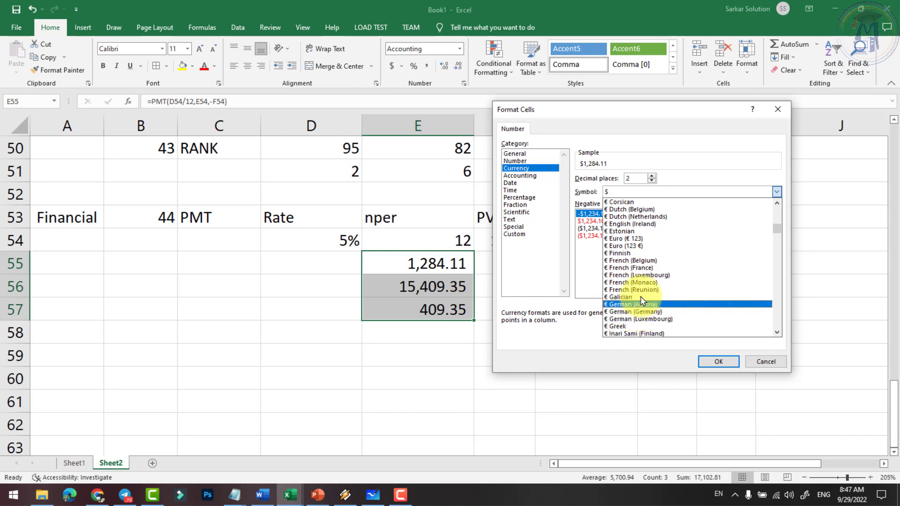
scroll(636, 311, up, 1)
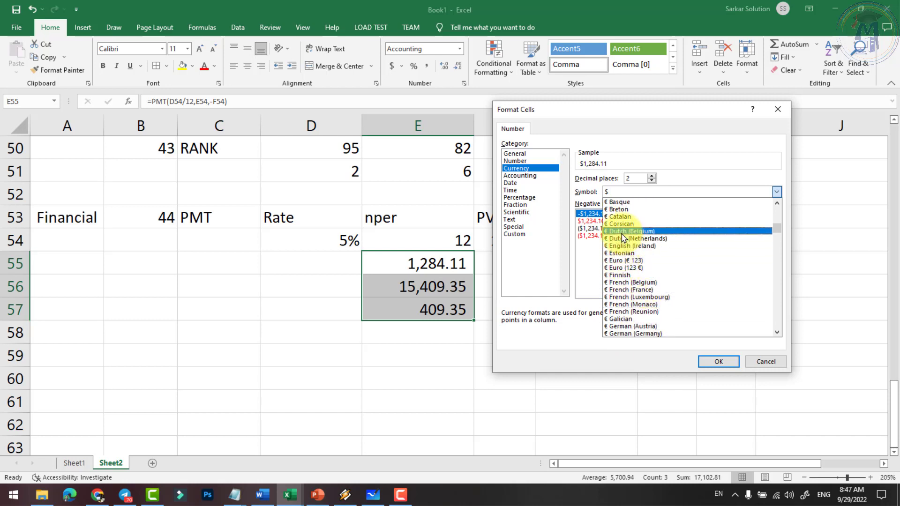
scroll(631, 305, down, 2)
scroll(631, 305, down, 2)
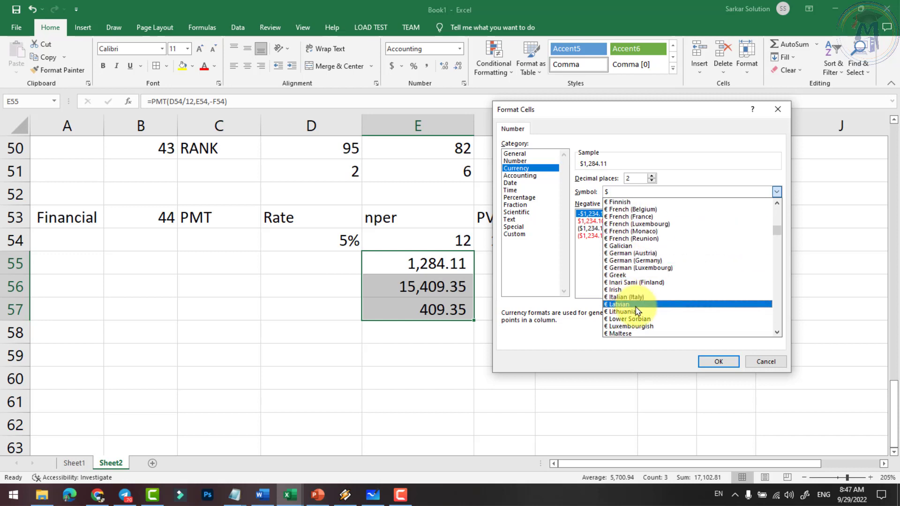
scroll(632, 307, down, 1)
scroll(634, 308, down, 2)
scroll(637, 310, down, 1)
scroll(637, 311, down, 2)
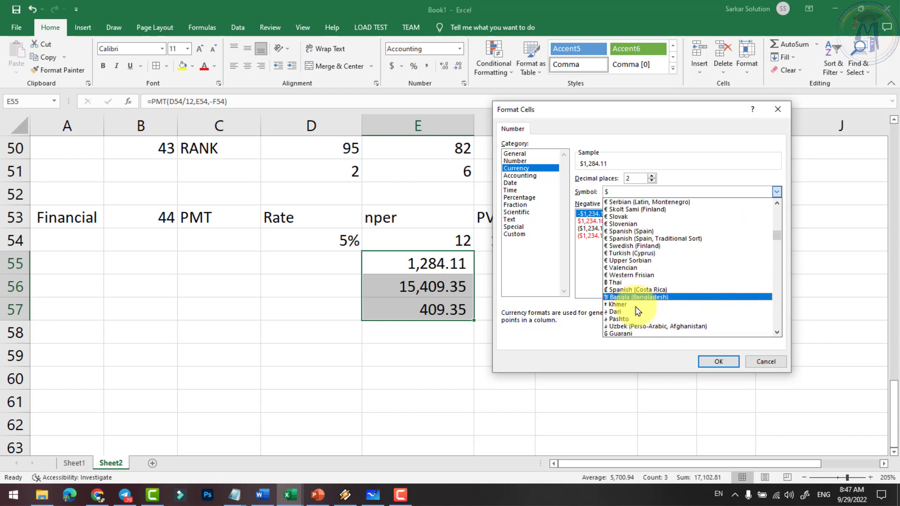
scroll(630, 323, down, 1)
scroll(631, 328, down, 1)
scroll(632, 328, down, 1)
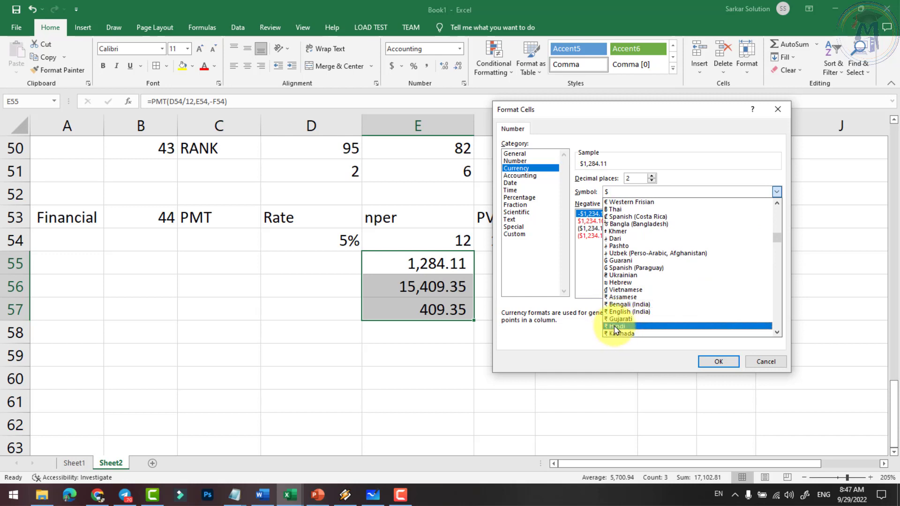
click(614, 329)
click(717, 361)
Reapply Comma Style to E55:E57, removing the rupee symbol from the three results.
click(450, 294)
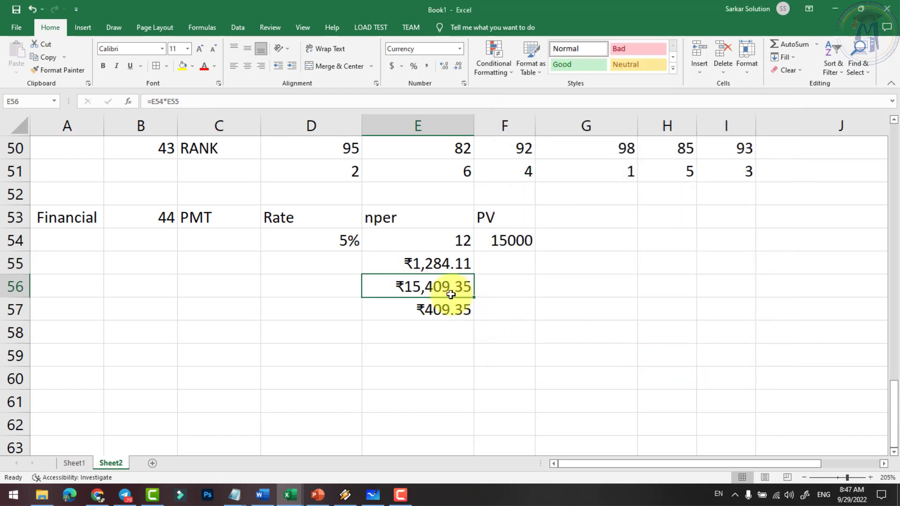
drag(412, 263, 417, 302)
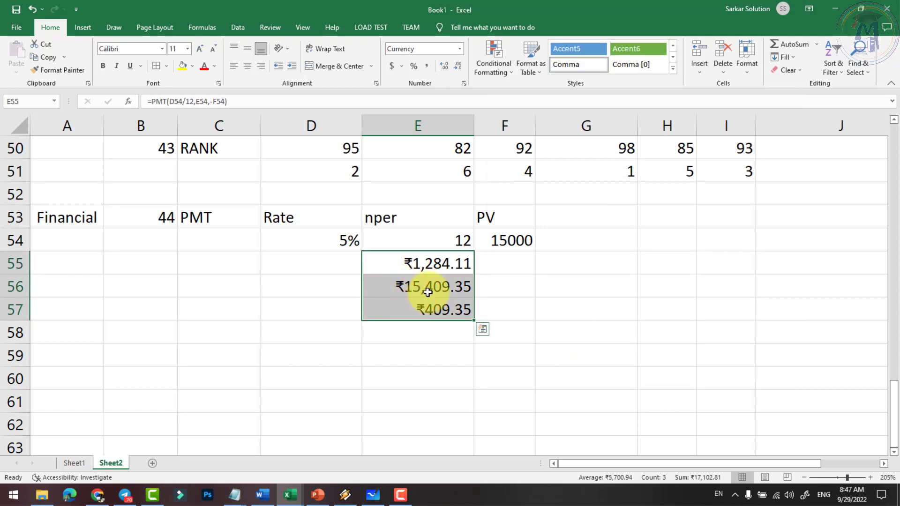
click(426, 65)
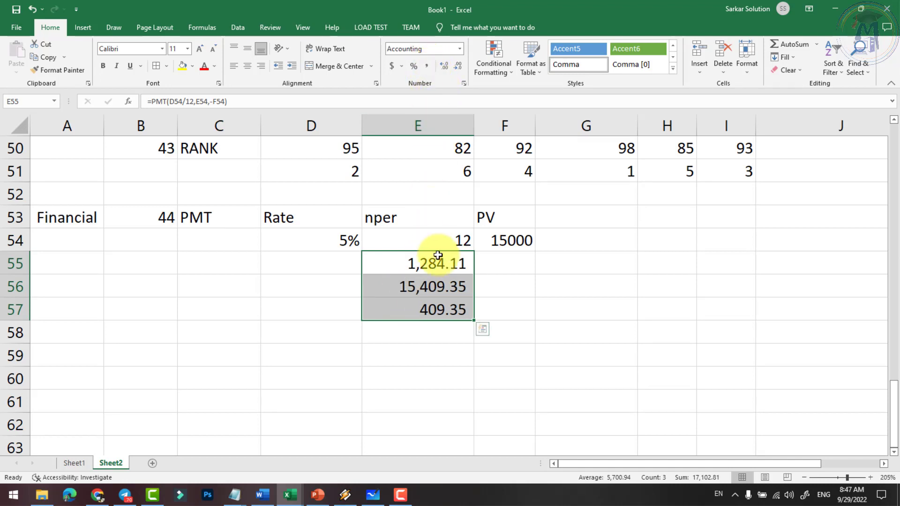
click(428, 302)
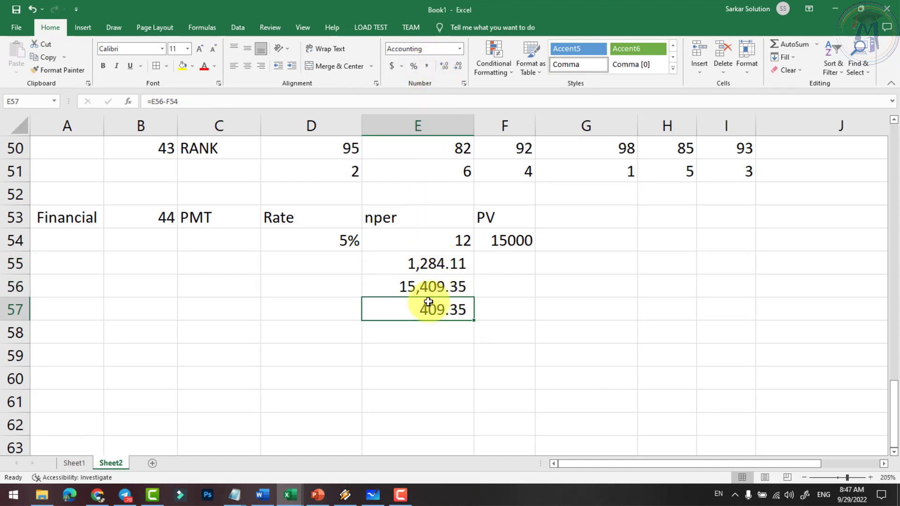
click(210, 225)
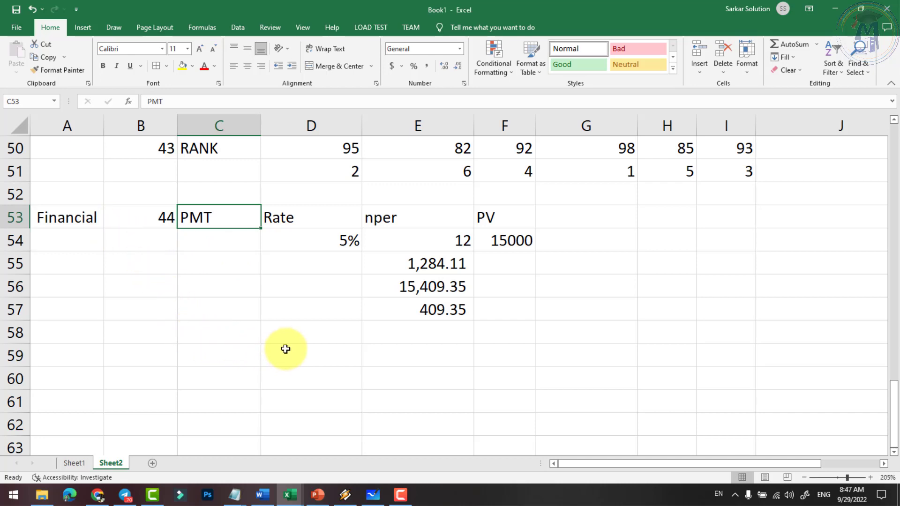
Enter 45 in B59, DB in C59 and Depreciation in D59.
click(202, 349)
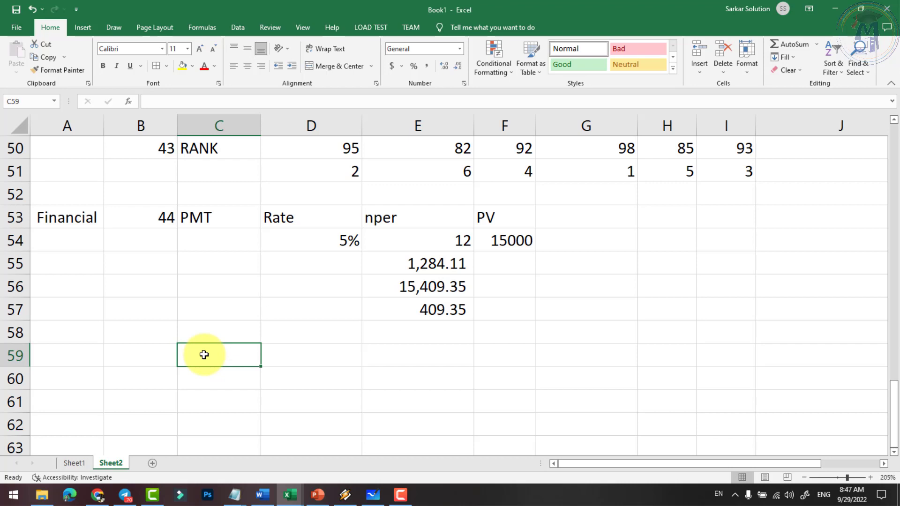
key(Left)
text(45)
key(Tab)
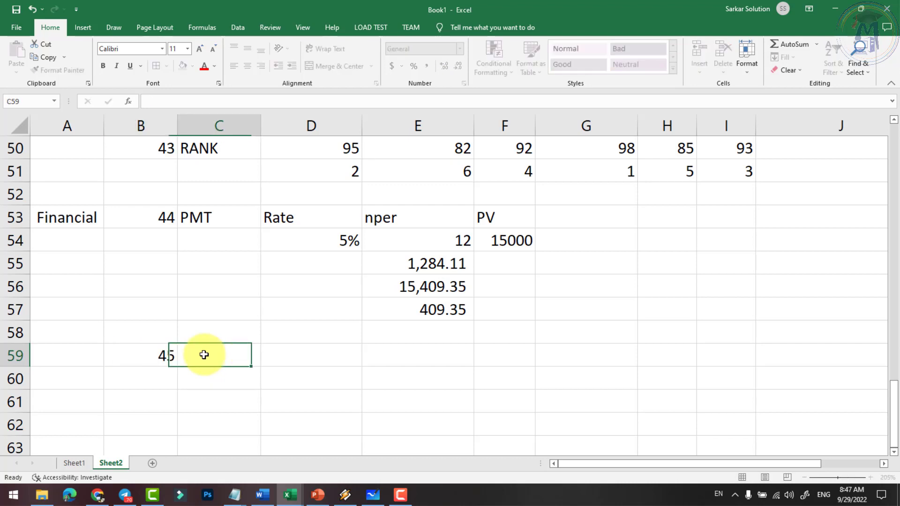
text(DB)
key(Tab)
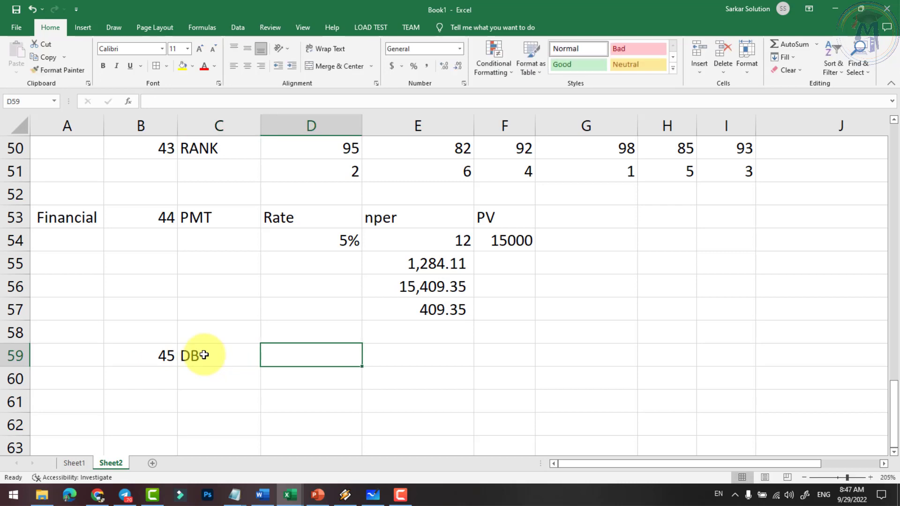
text(Dep)
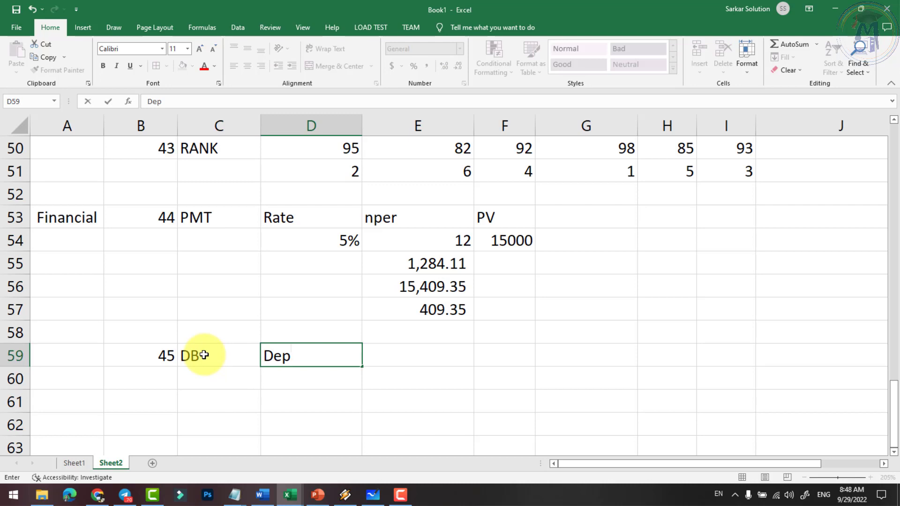
text(reciatio)
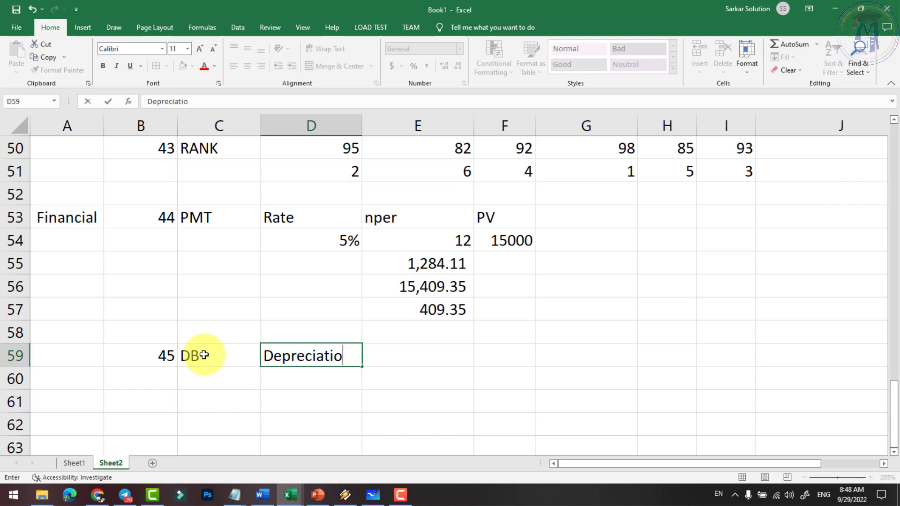
text(n)
key(Return)
Enter the Laptop heading in E59 with a cost of 50000 below it in E60.
click(320, 355)
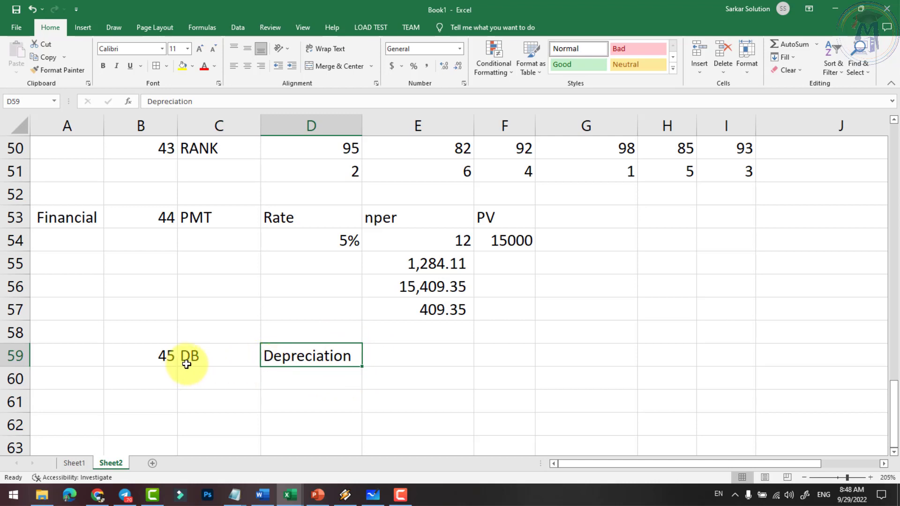
click(398, 359)
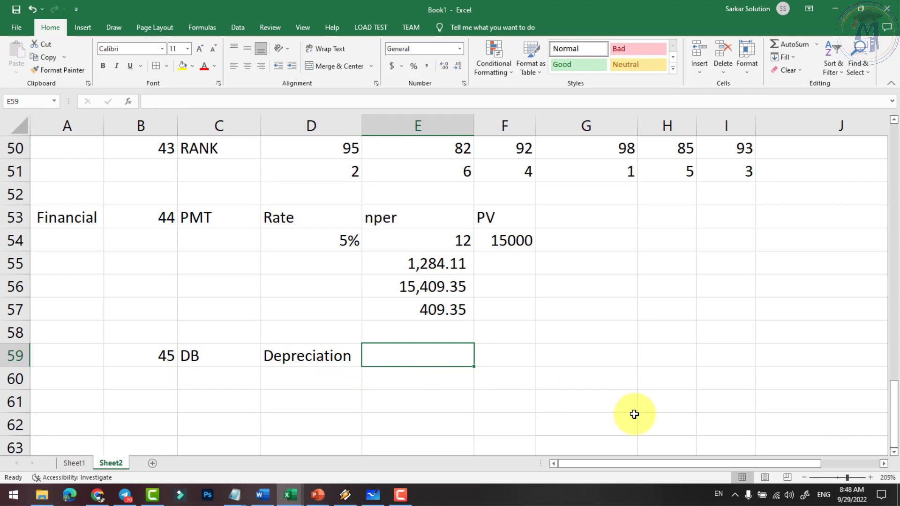
text(La)
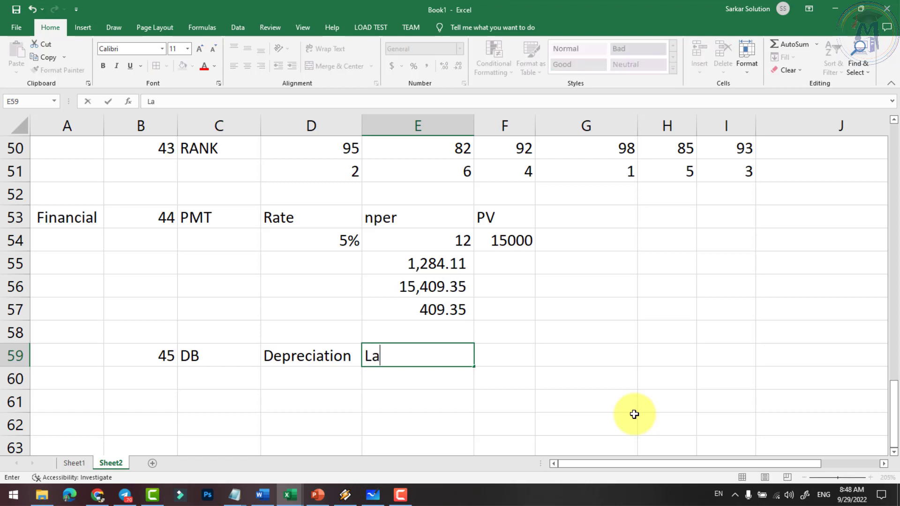
key(BackSpace)
text(abto)
key(BackSpace)
key(BackSpace)
key(BackSpace)
text([t)
key(BackSpace)
key(BackSpace)
text(p)
text(top)
key(Return)
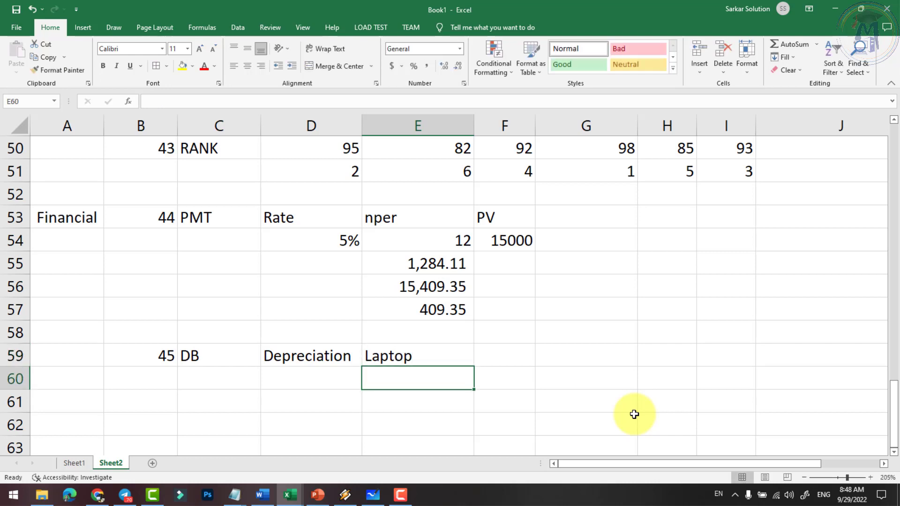
text(50000)
key(Tab)
key(Up)
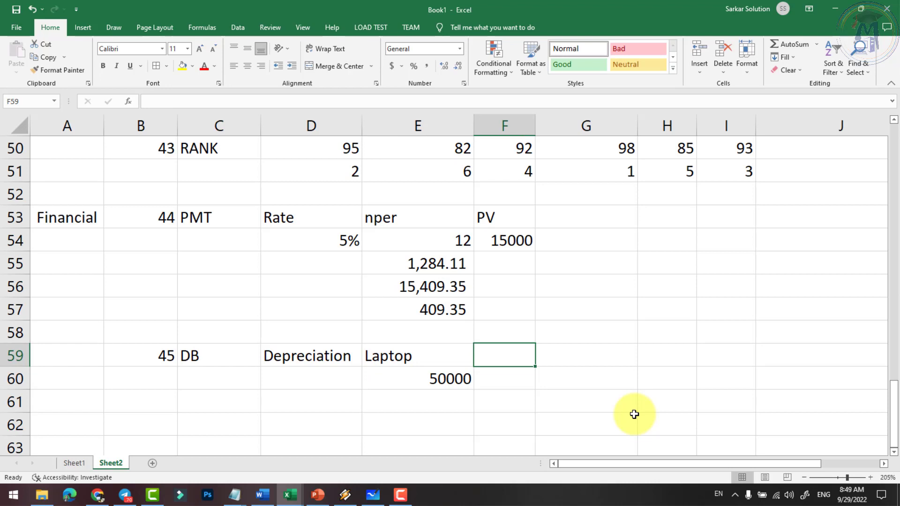
Add Life 5 in F59:F60 and Salvage Value 15000 in G59:G60, then check the three values.
text(Life)
key(Return)
text(5)
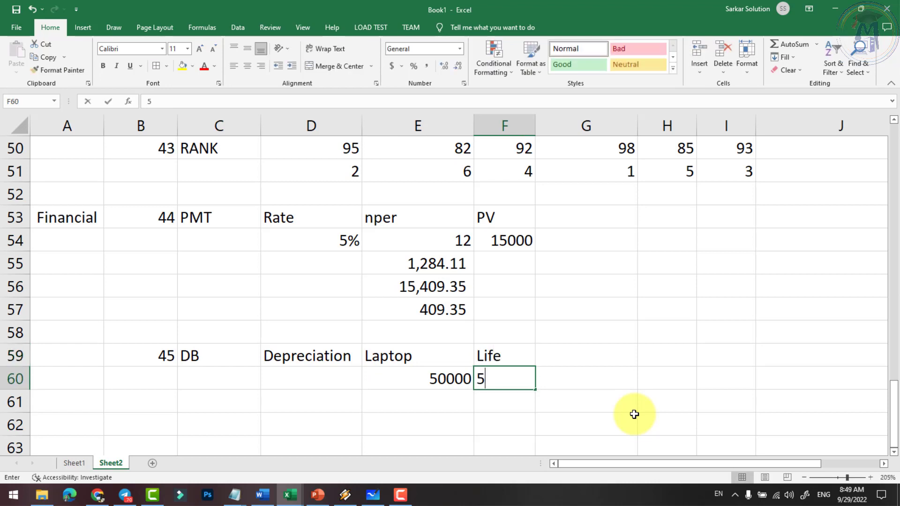
key(Tab)
key(Up)
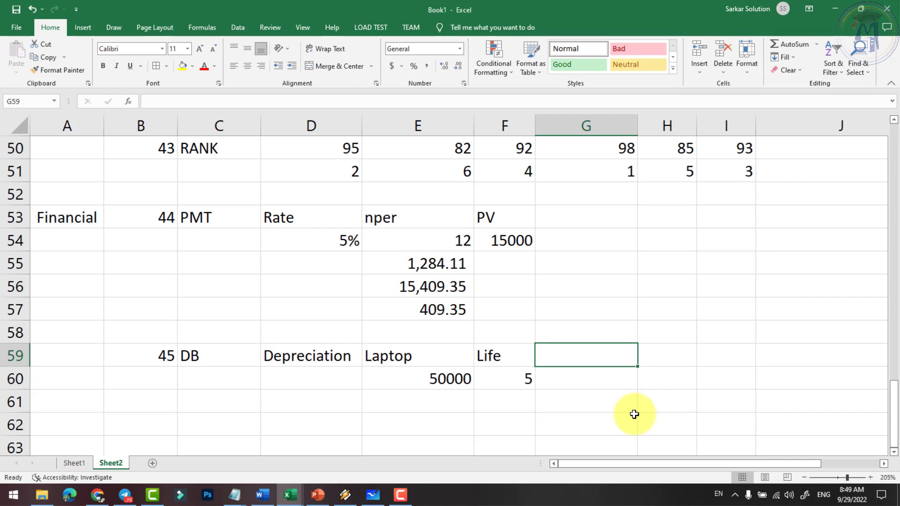
text(Sal)
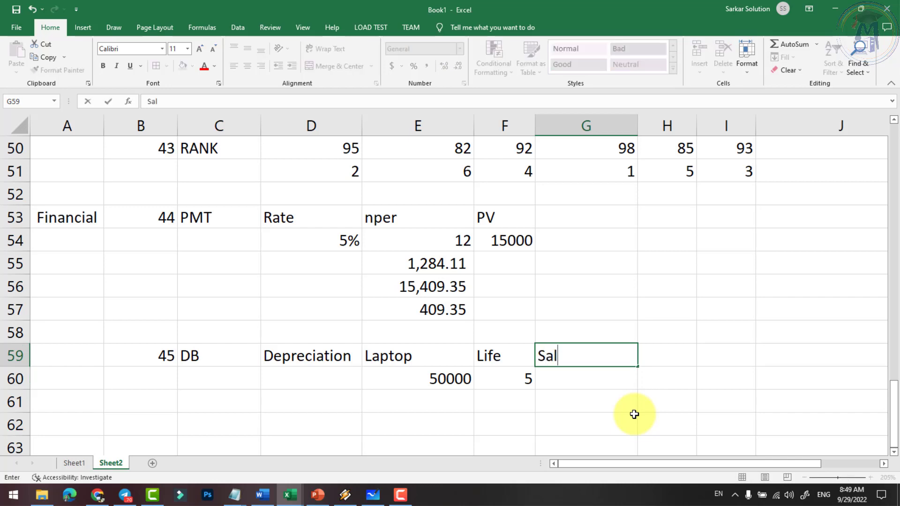
text(vage )
text(Value)
key(Return)
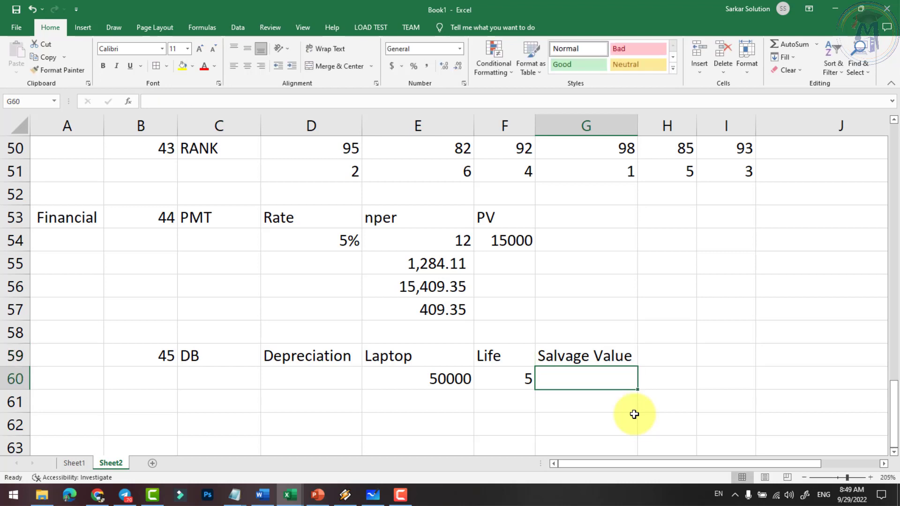
text(15000)
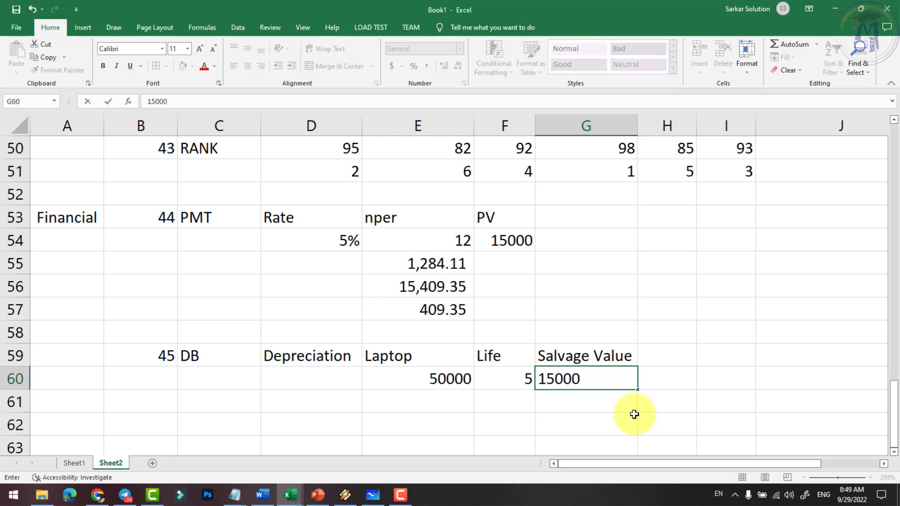
key(ctrl+Return)
click(454, 380)
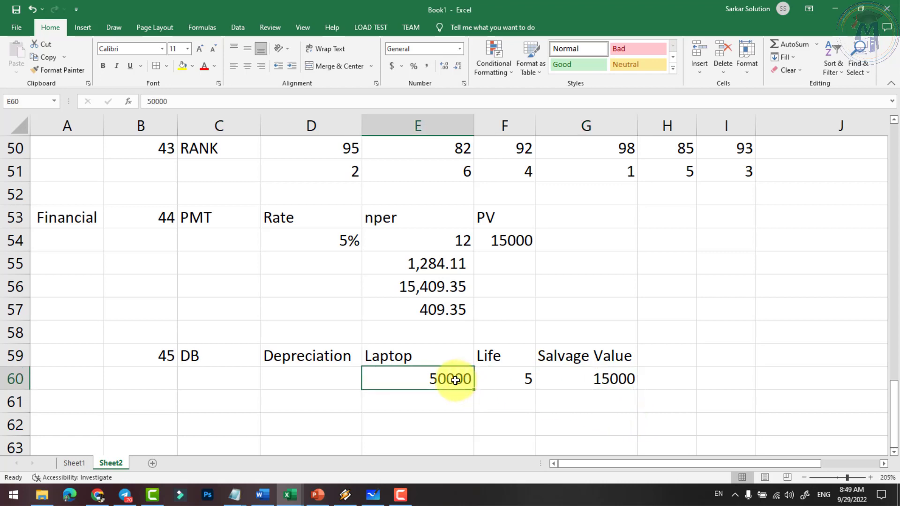
click(606, 379)
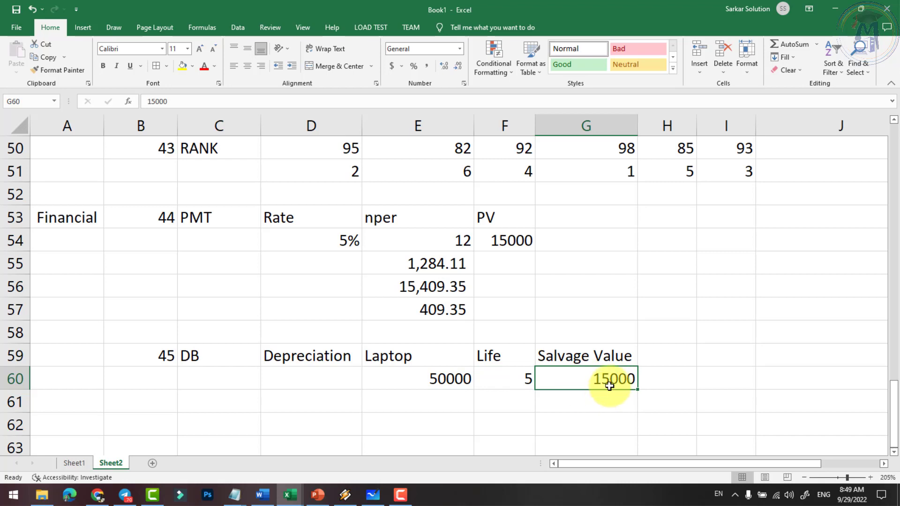
click(504, 383)
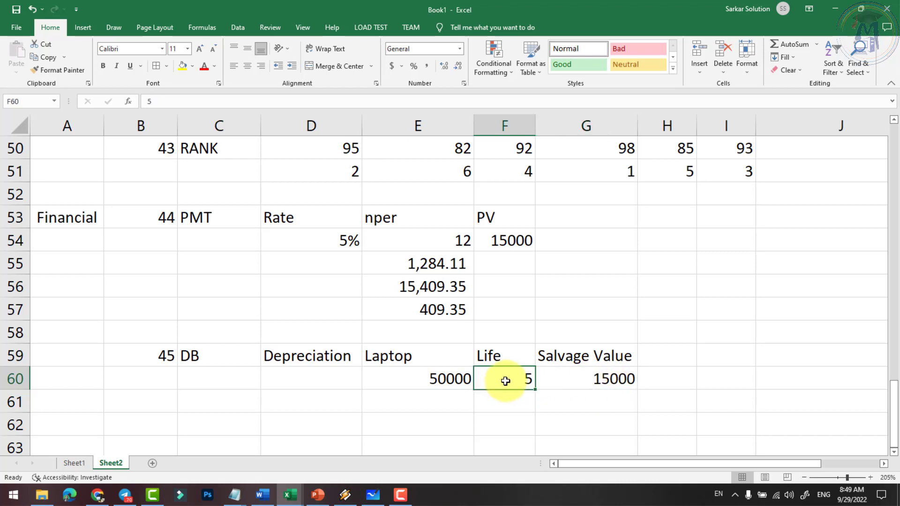
Add Year and Depreciation headers in E62:F62 and autofit column F to the heading.
scroll(505, 381, down, 1)
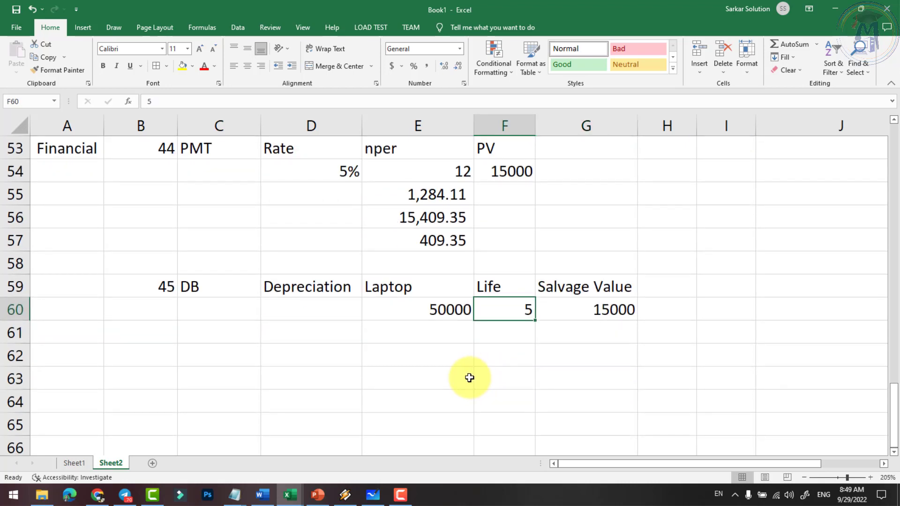
click(460, 362)
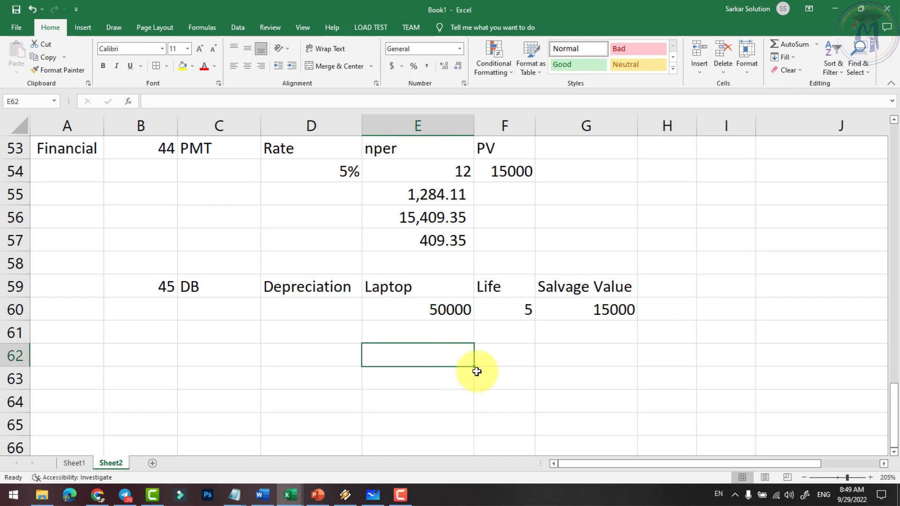
text(Year)
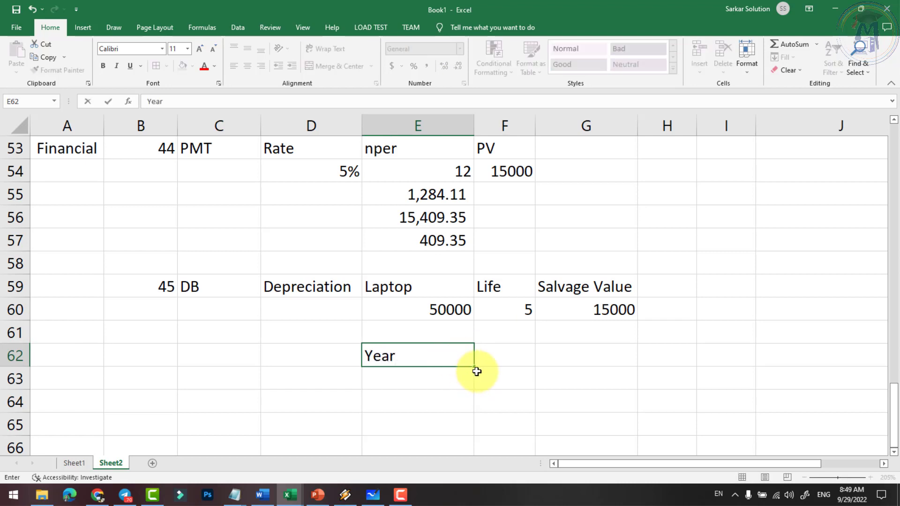
key(Tab)
text(Depre)
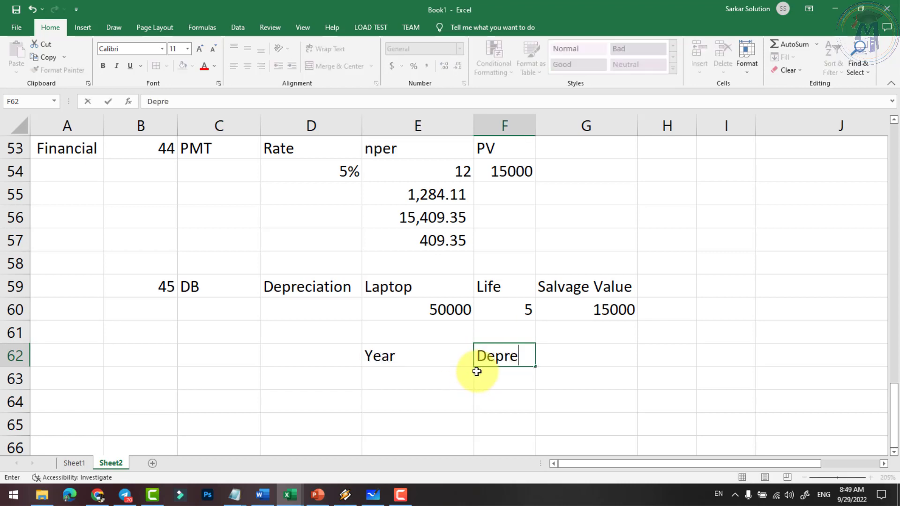
text(ci)
text(ation)
key(Return)
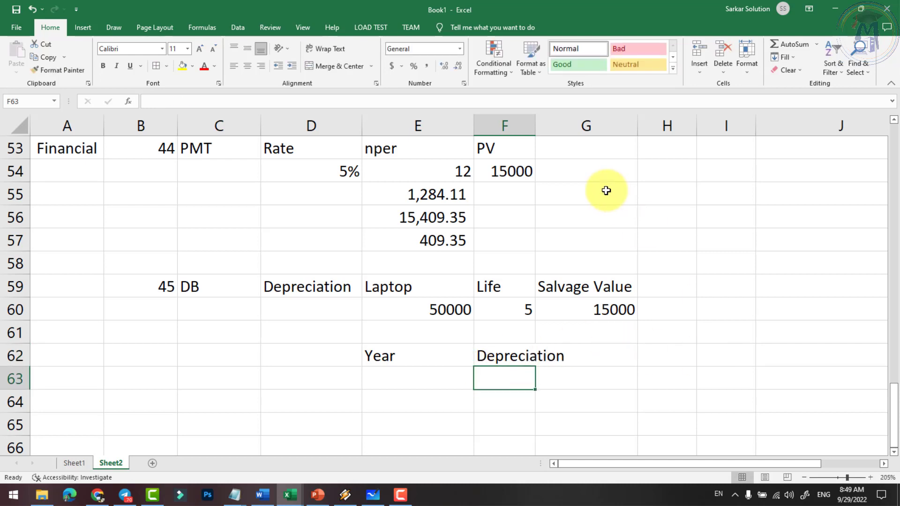
click(528, 124)
double_click(535, 124)
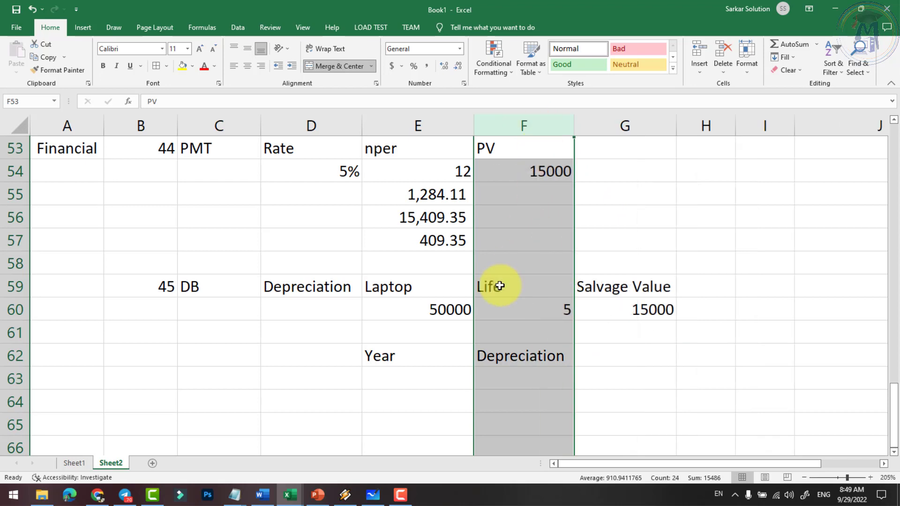
Fill the years 1 to 5 down E63:E67.
click(407, 378)
text(1)
key(Return)
text(2)
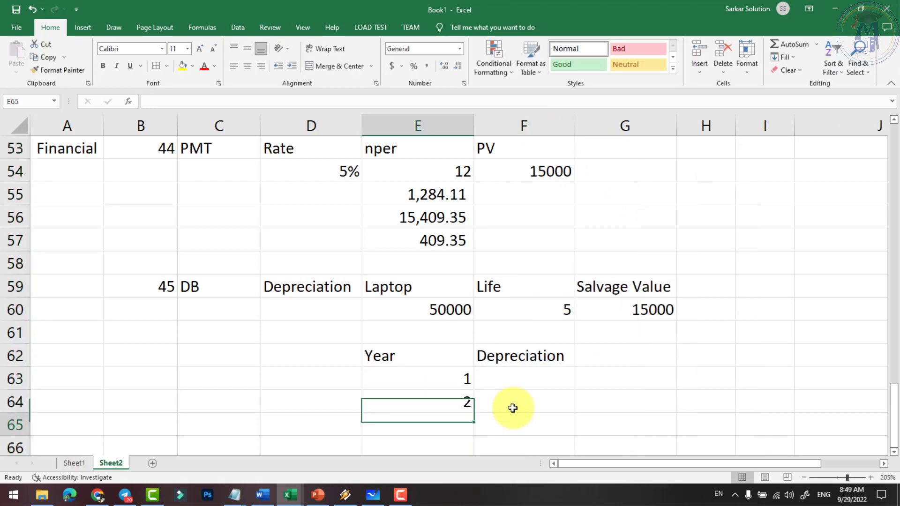
text( 3 4 5)
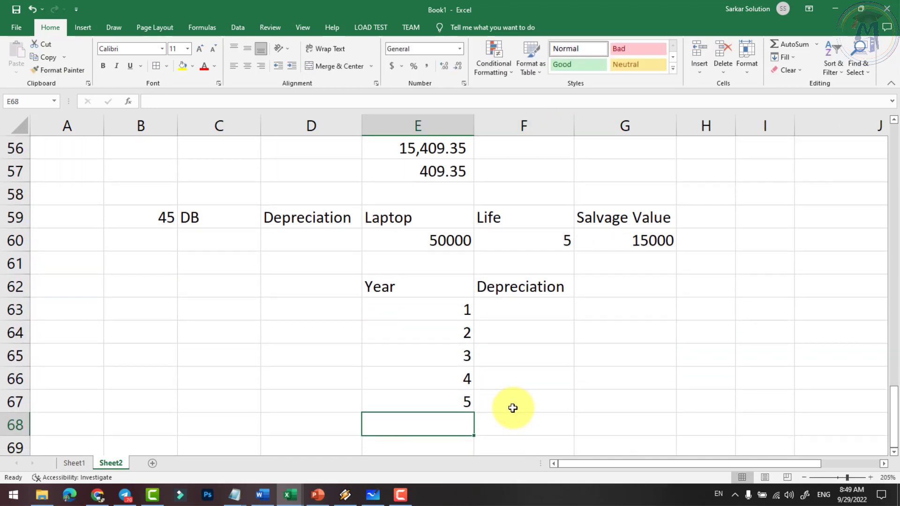
key(Up)
key(Up)
key(Up)
key(Up)
key(Right)
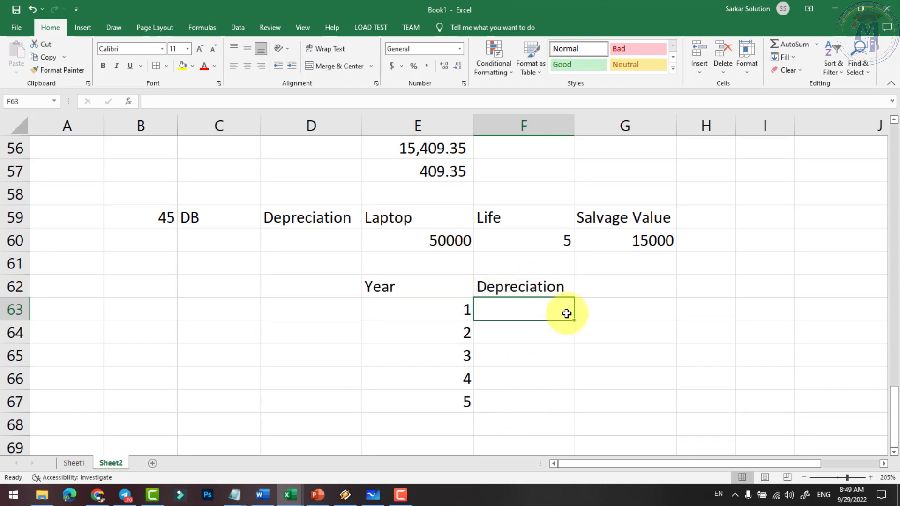
Enter =DB(E60,G60,F60,E63) in F63, giving year-1 depreciation of $10,700.00.
text(=db)
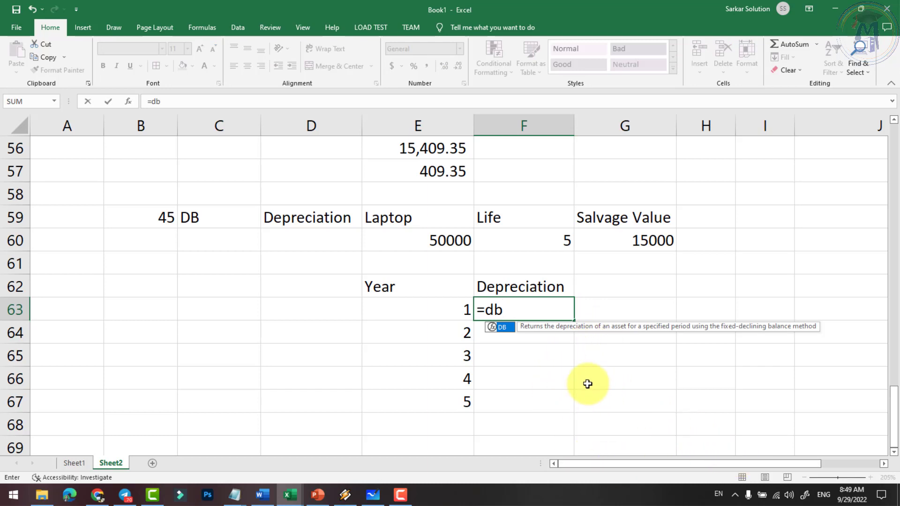
text(()
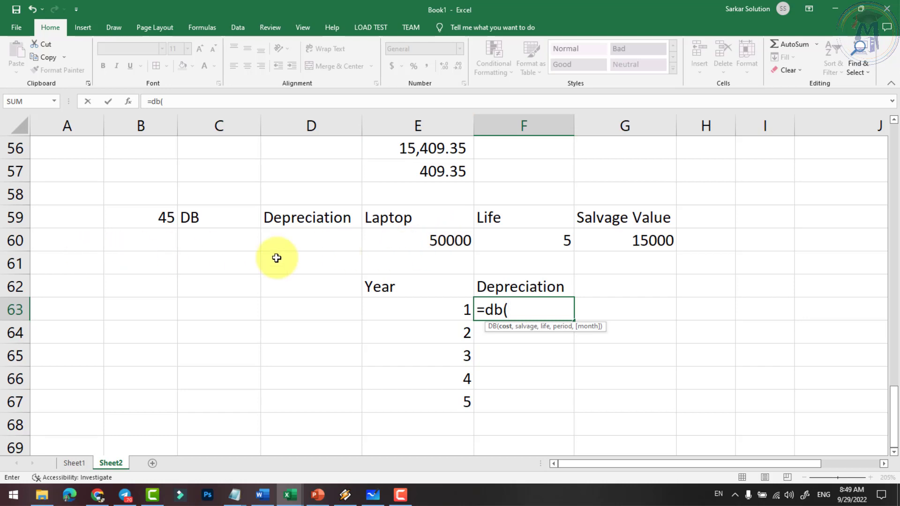
text(e60)
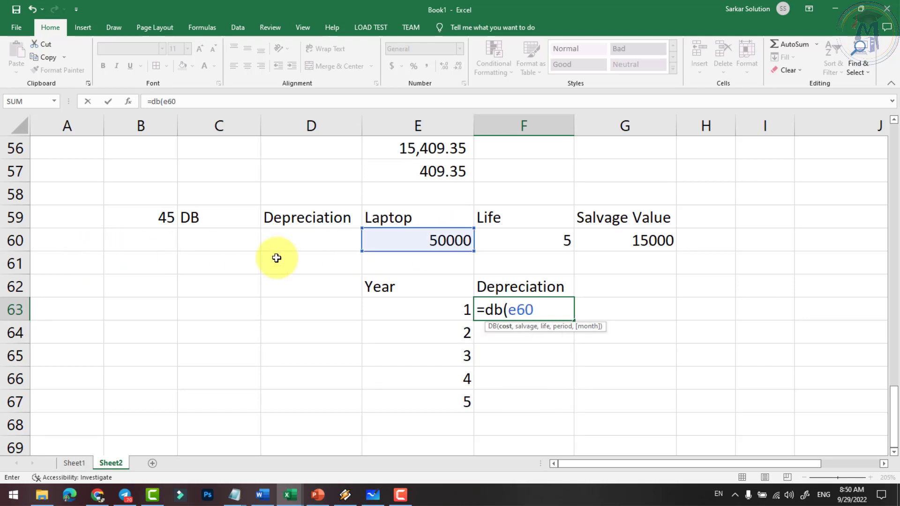
text(,)
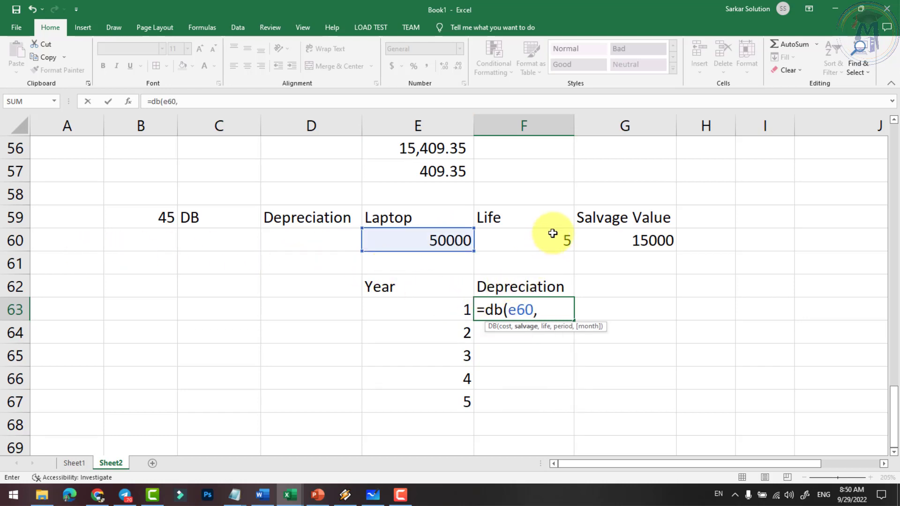
click(552, 235)
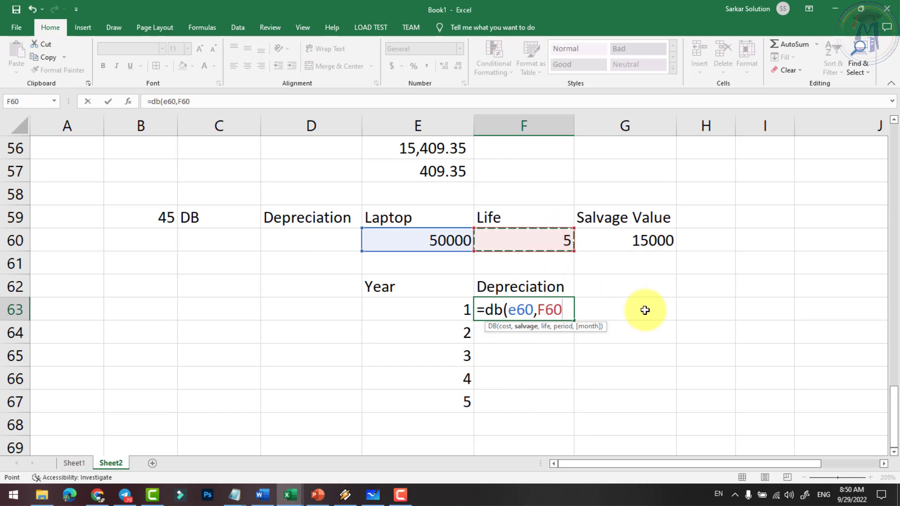
text(,)
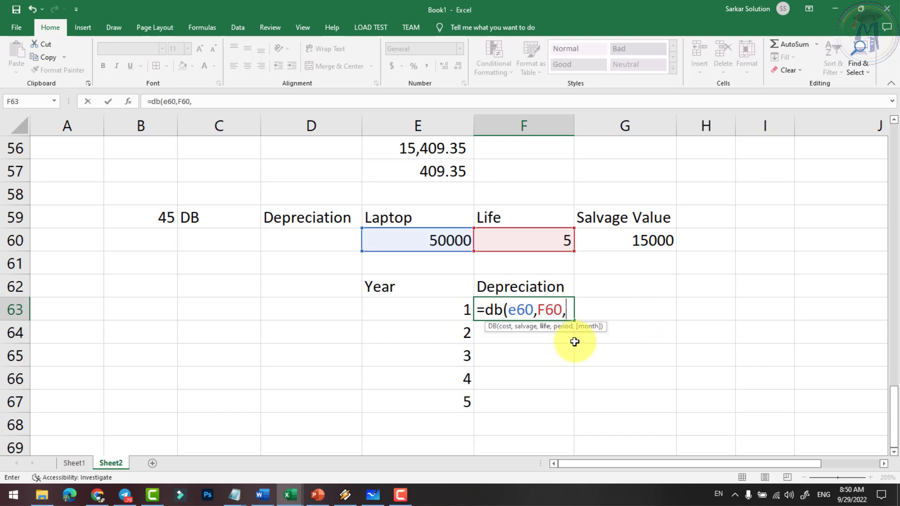
key(BackSpace)
key(BackSpace)
key(BackSpace)
key(BackSpace)
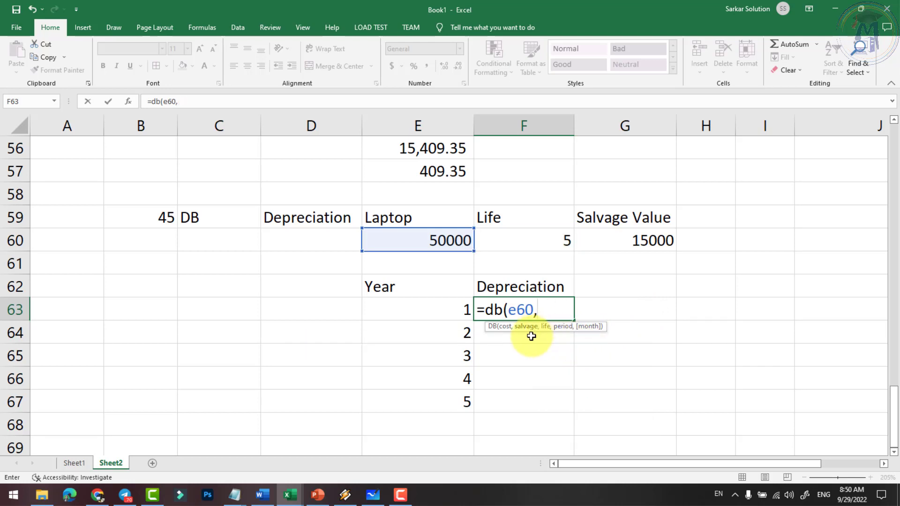
click(647, 250)
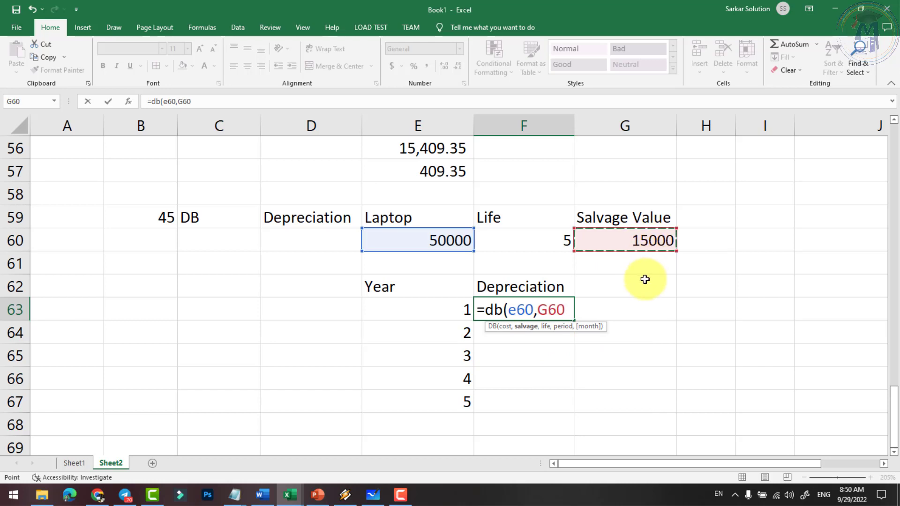
text(,)
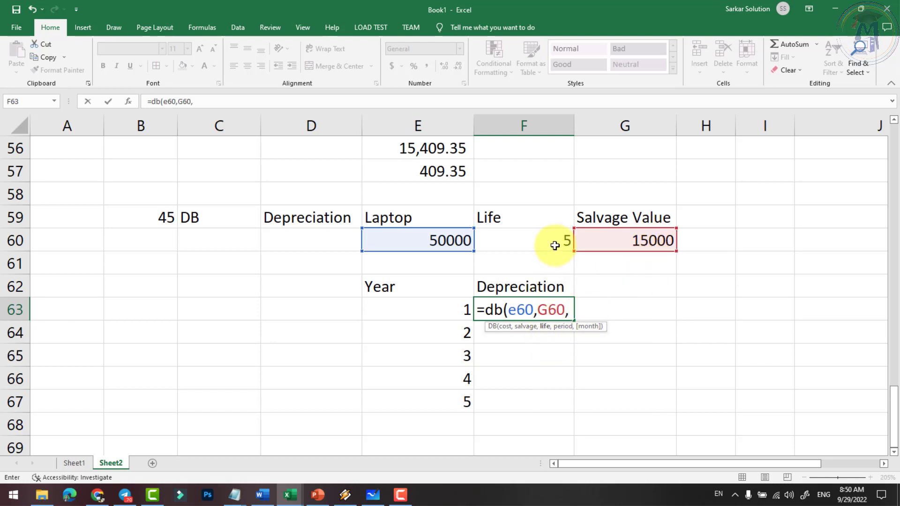
click(554, 241)
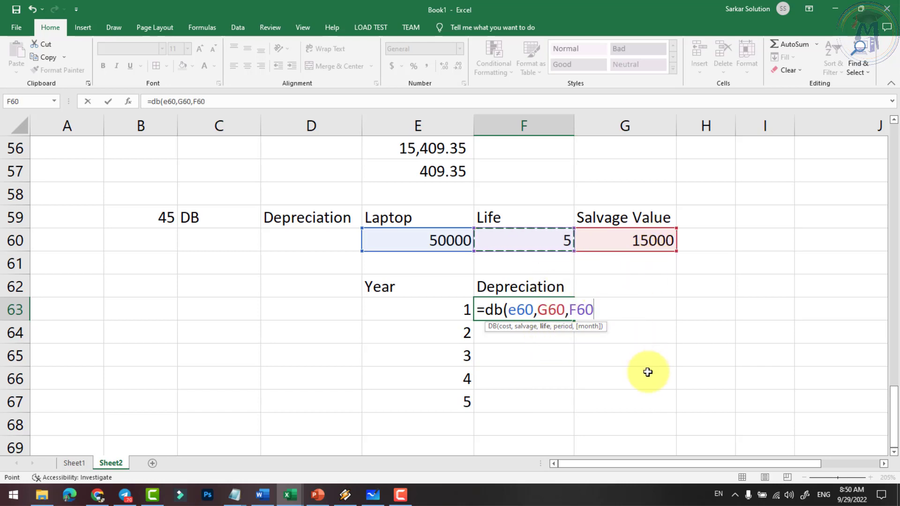
text(,)
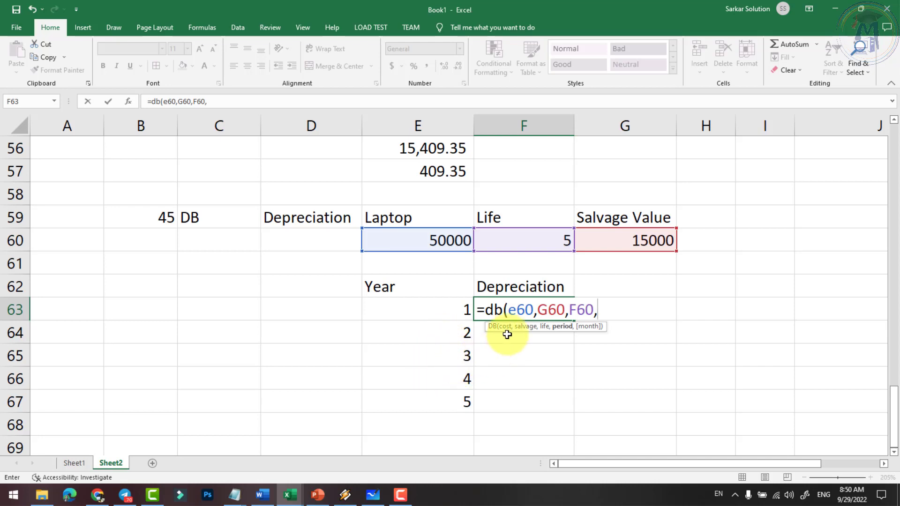
click(443, 310)
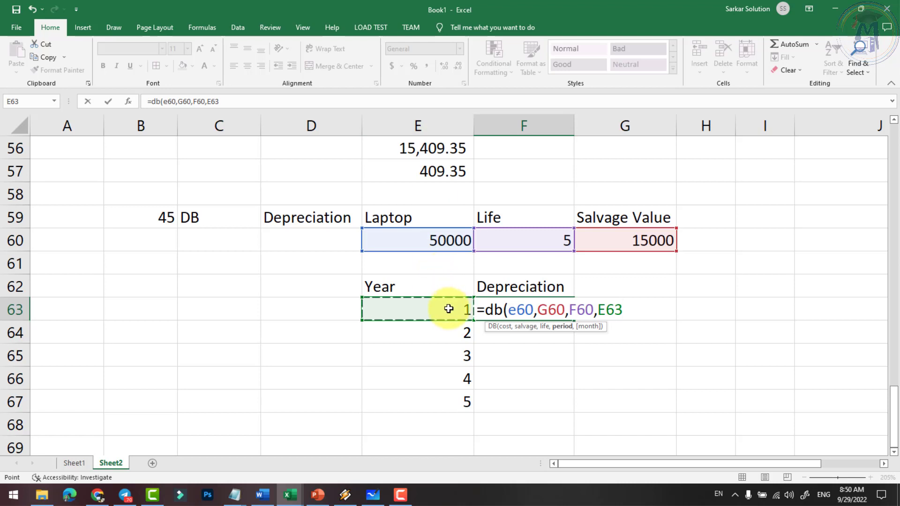
text())
key(Return)
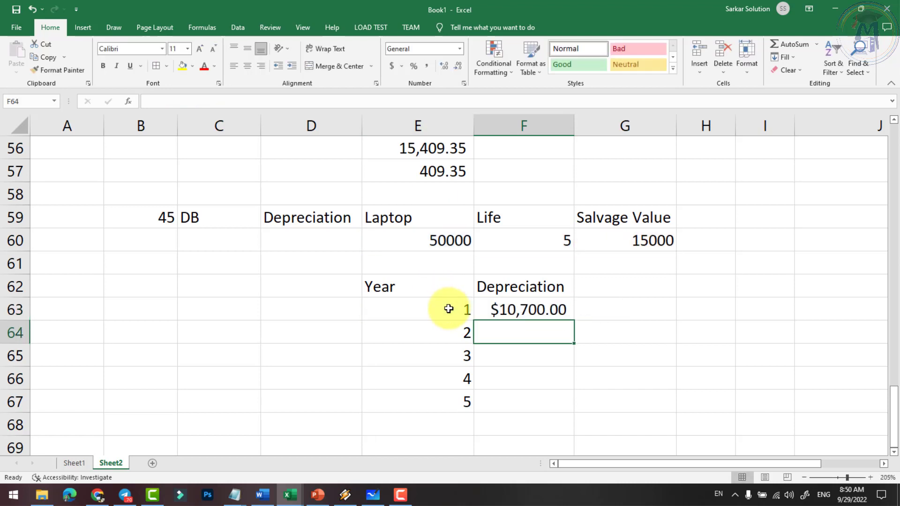
Apply Comma Style to F63:F67 so year 1 reads 10,700.00.
click(521, 310)
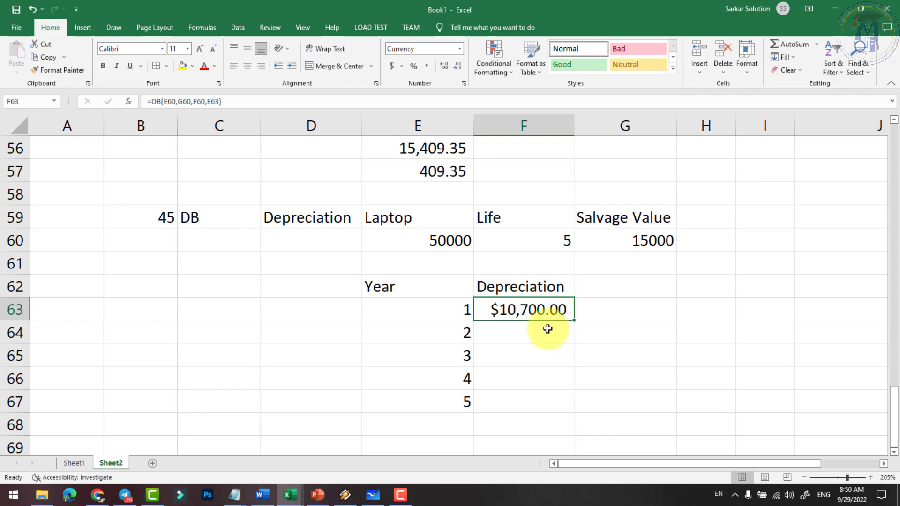
drag(538, 314, 544, 396)
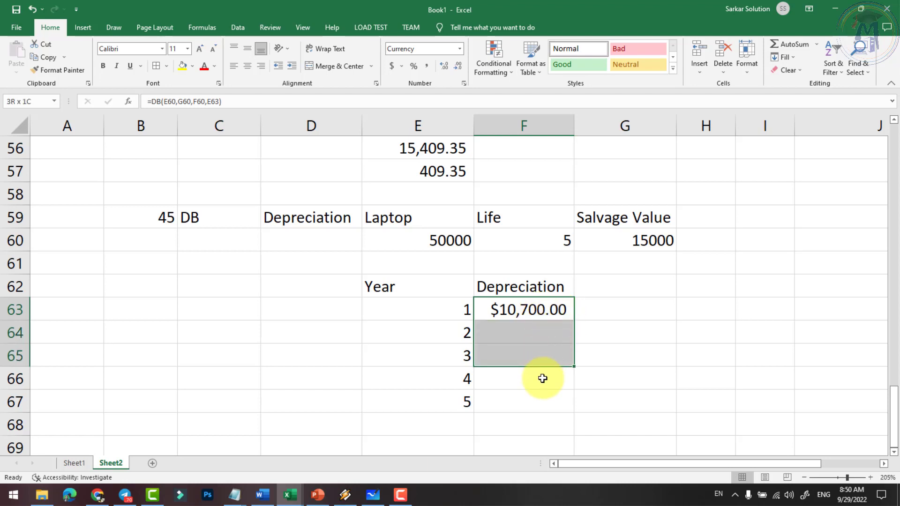
click(426, 66)
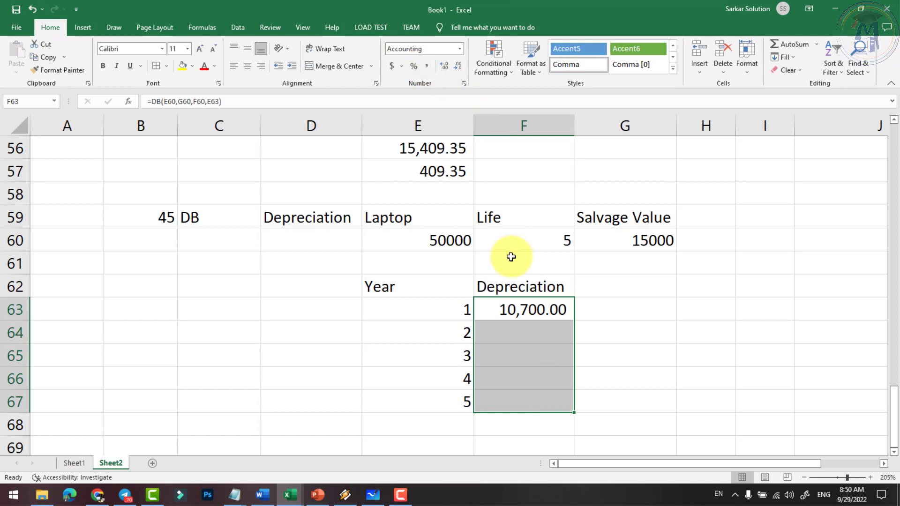
click(514, 309)
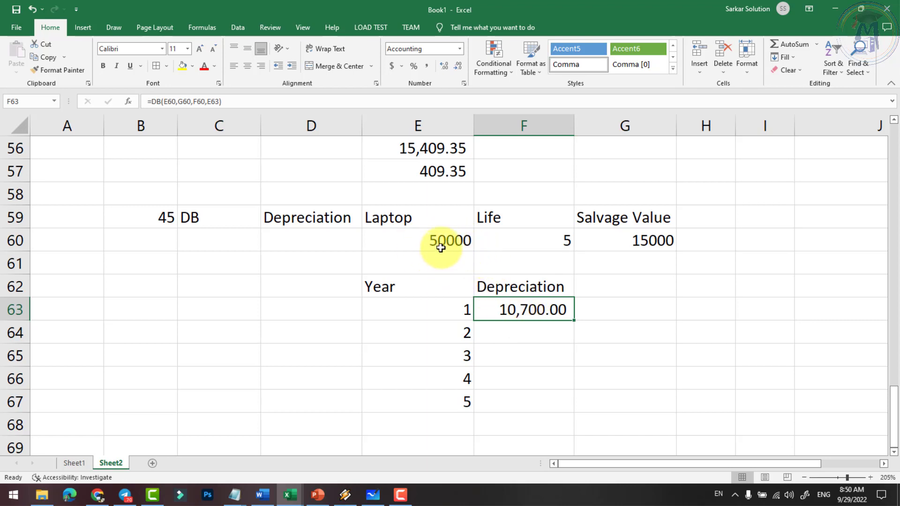
click(514, 336)
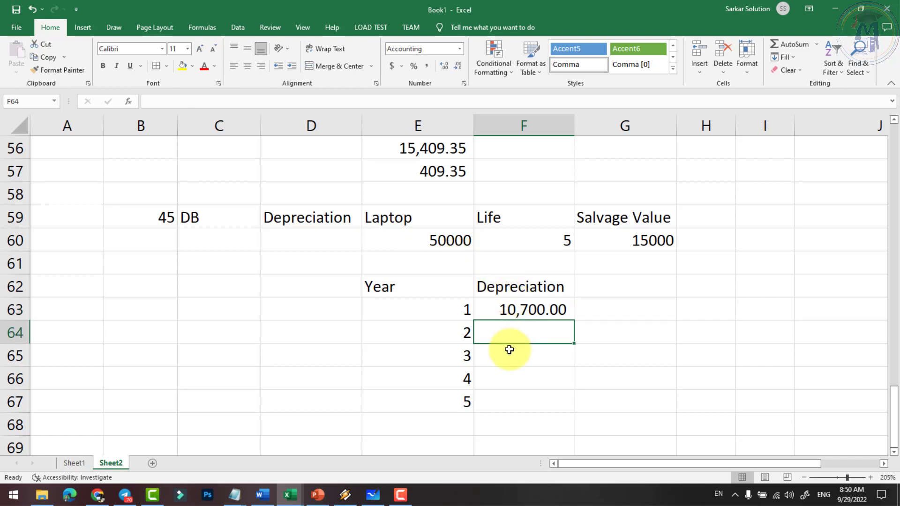
click(509, 357)
click(514, 383)
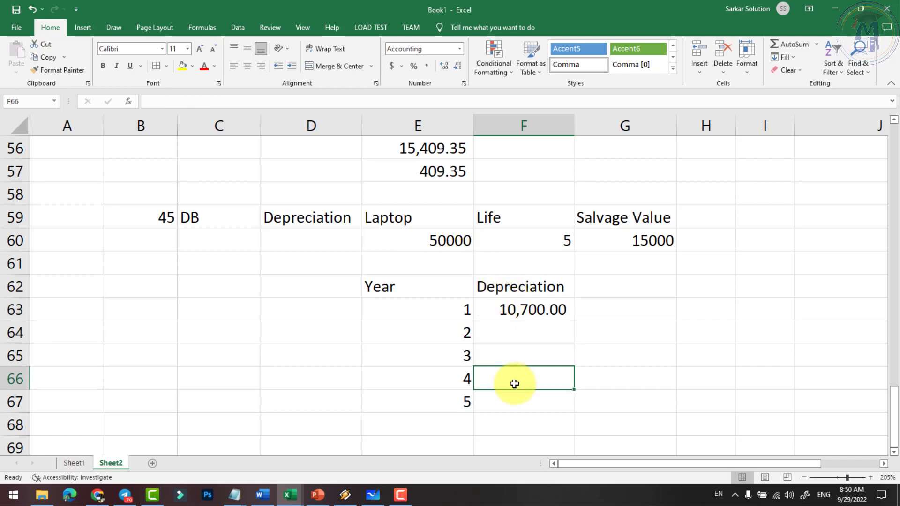
click(518, 401)
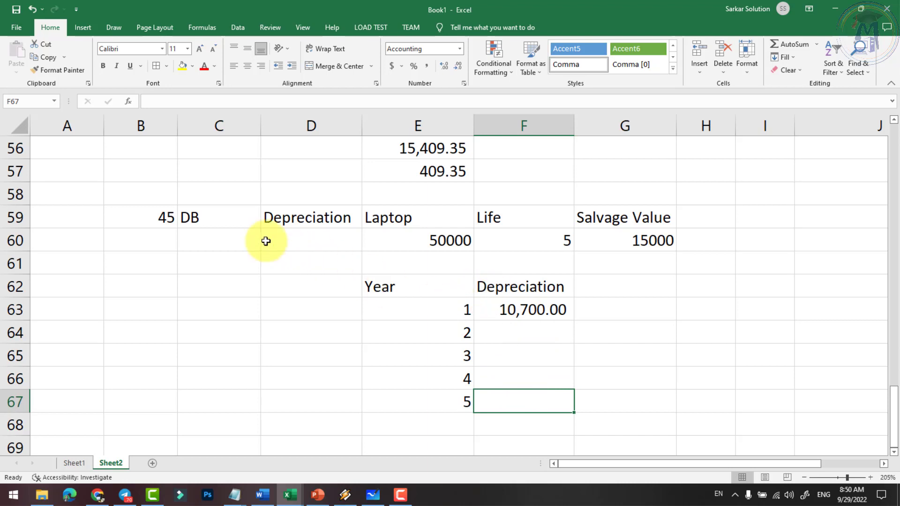
click(544, 327)
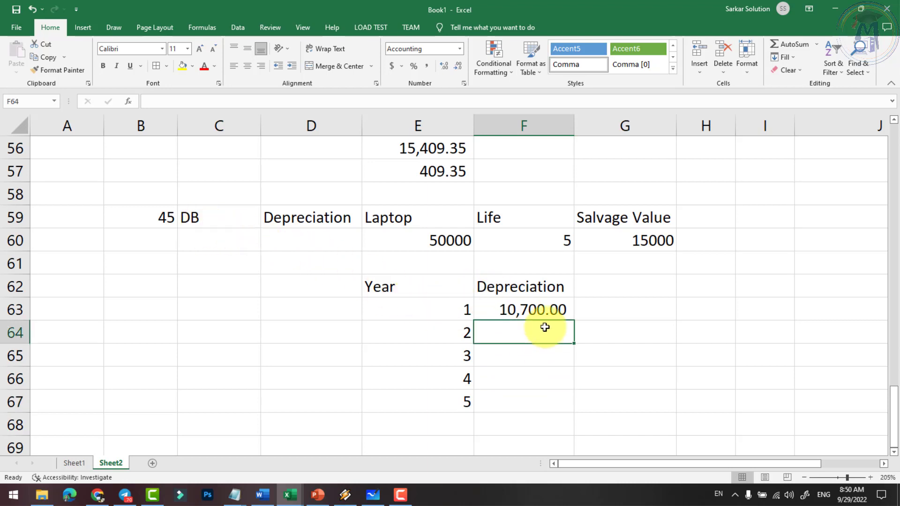
Enter =DB(E60,G60,F60,E64) in F64 and show the 8,410.20 result in comma style.
text(=db()
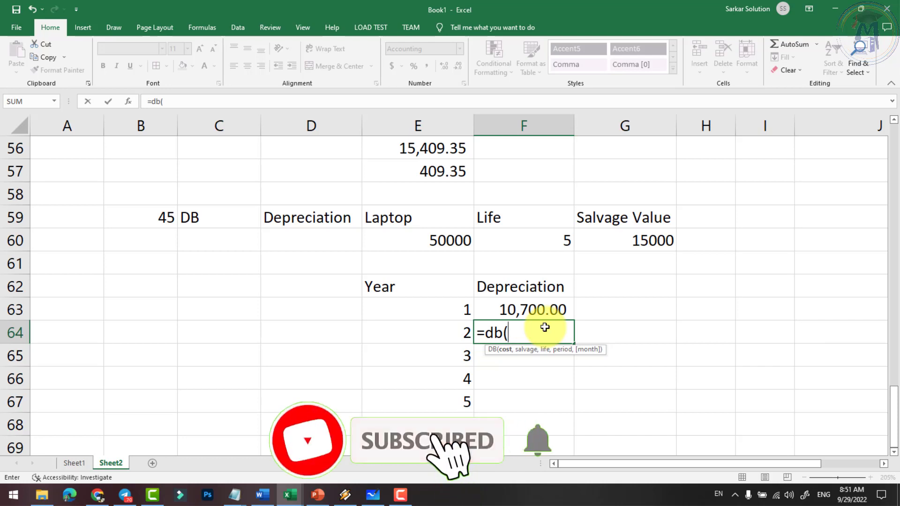
click(415, 239)
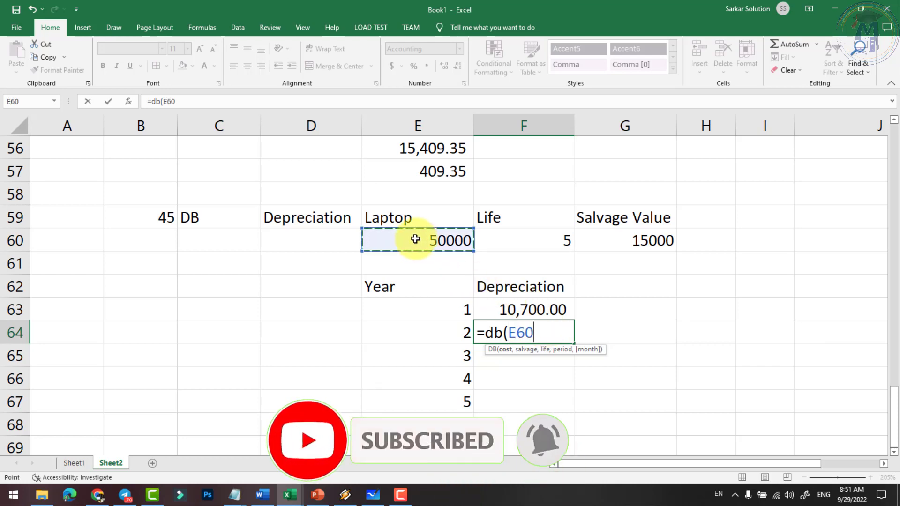
text(,)
click(636, 237)
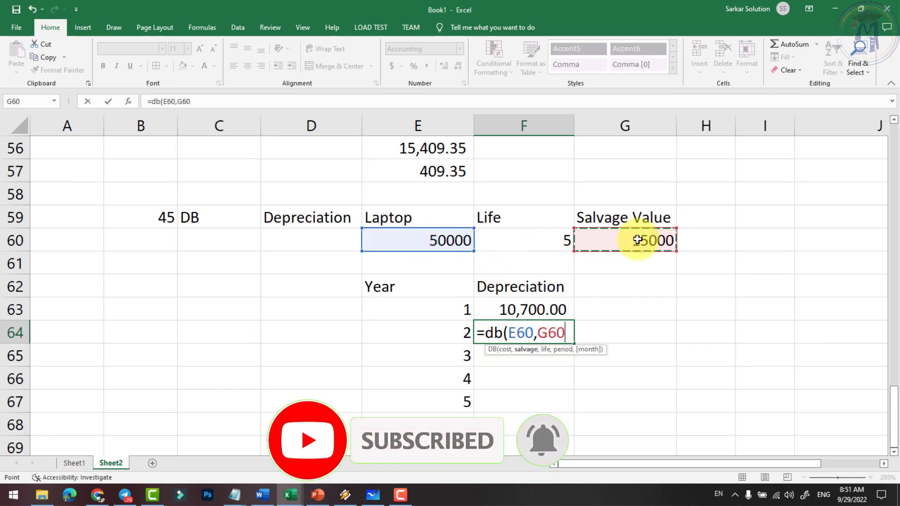
text(,)
click(538, 243)
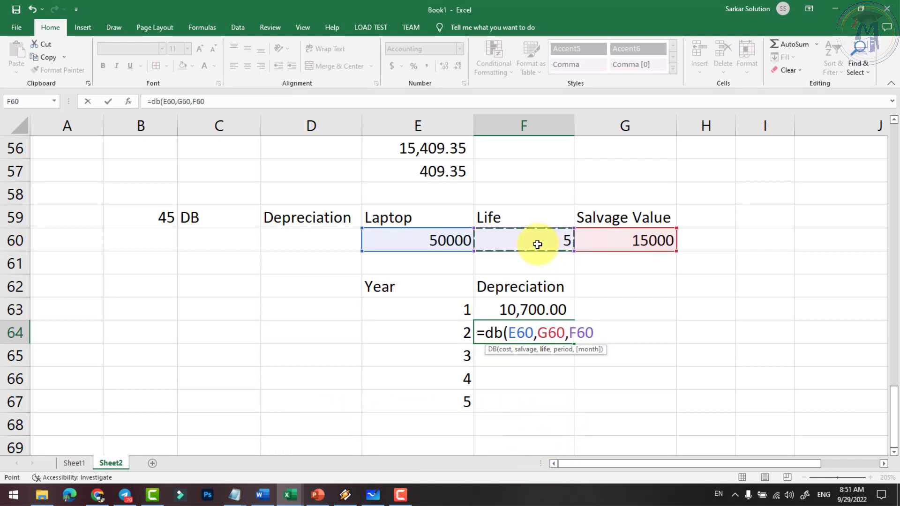
text(,)
click(457, 340)
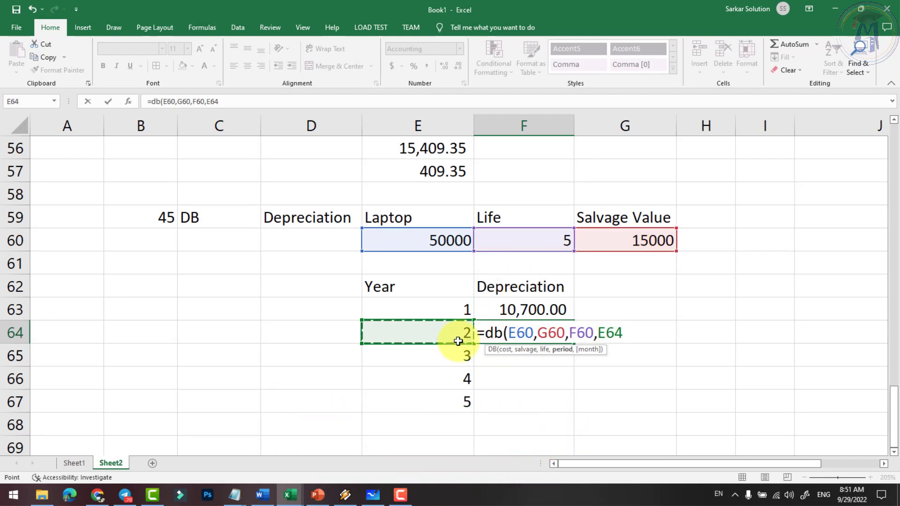
text())
key(Return)
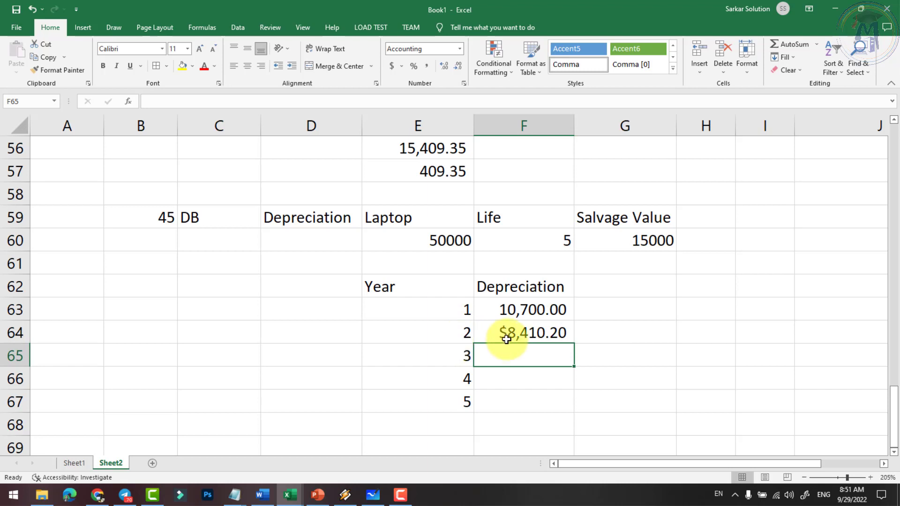
click(519, 335)
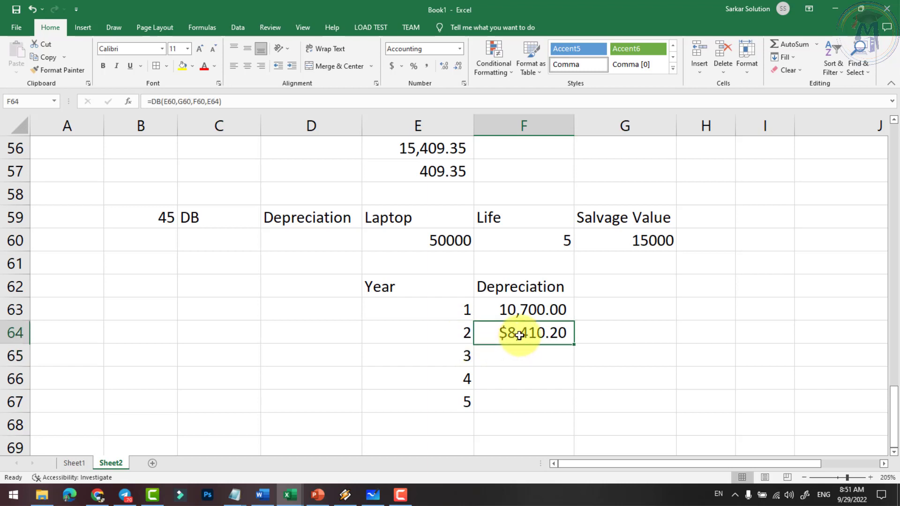
click(427, 68)
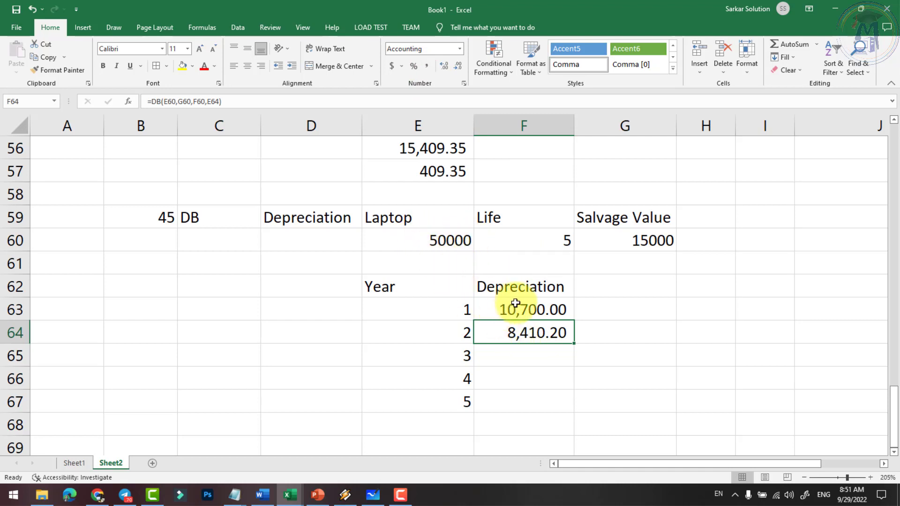
click(522, 356)
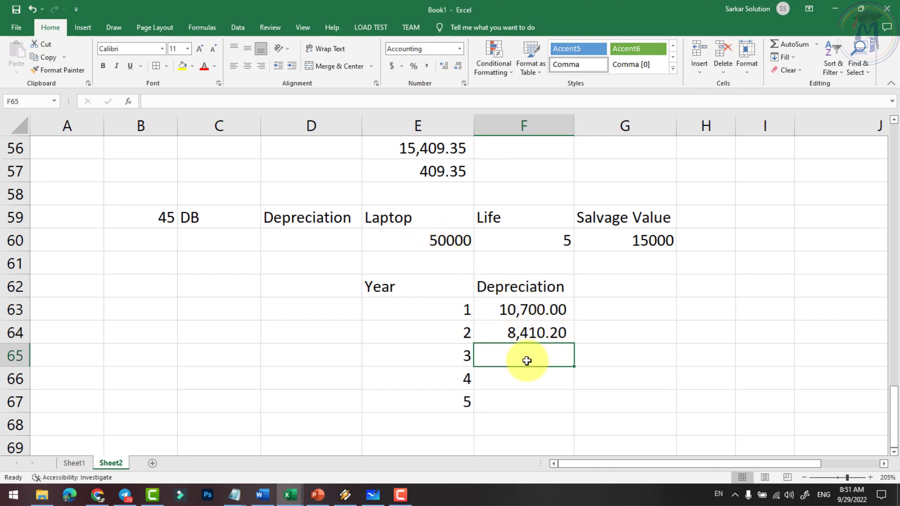
Enter =DB(E60,G60,F60,E65) in F65 and show year 3 as 6,610.42 in comma style.
text(=db)
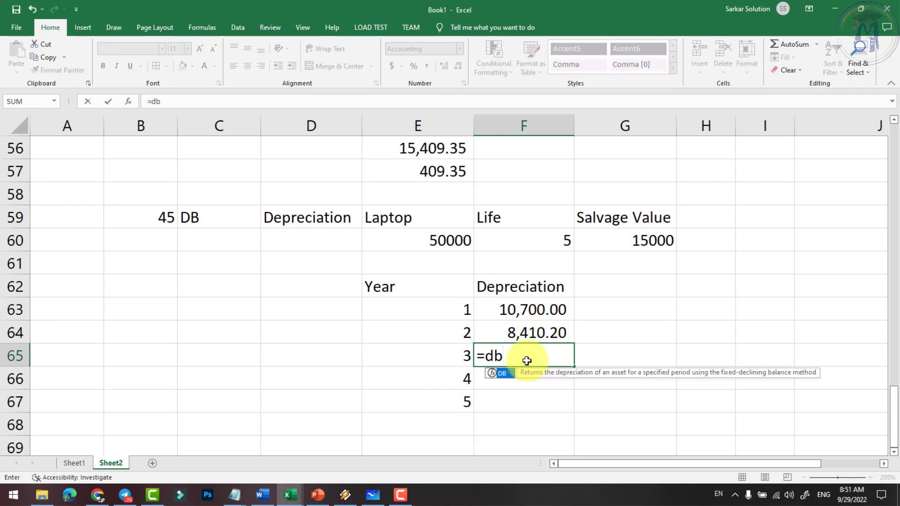
text(()
click(451, 242)
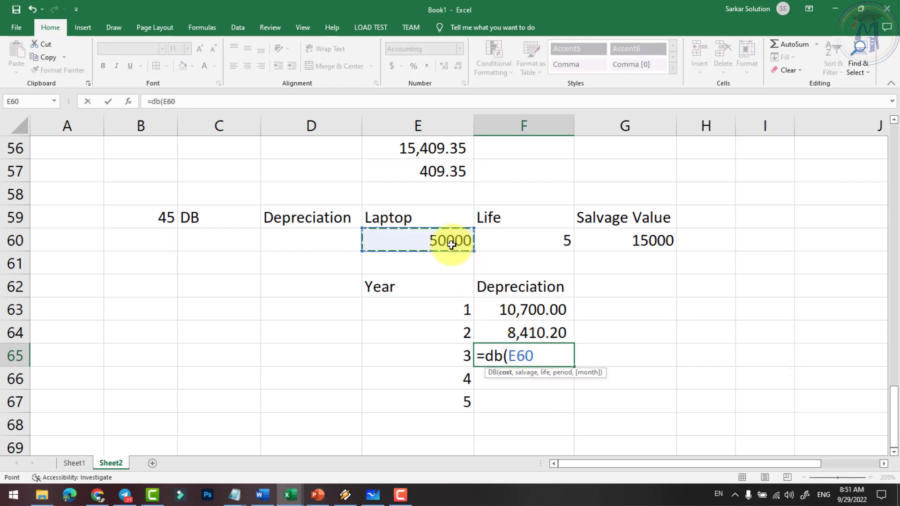
text(,)
click(655, 251)
text(,)
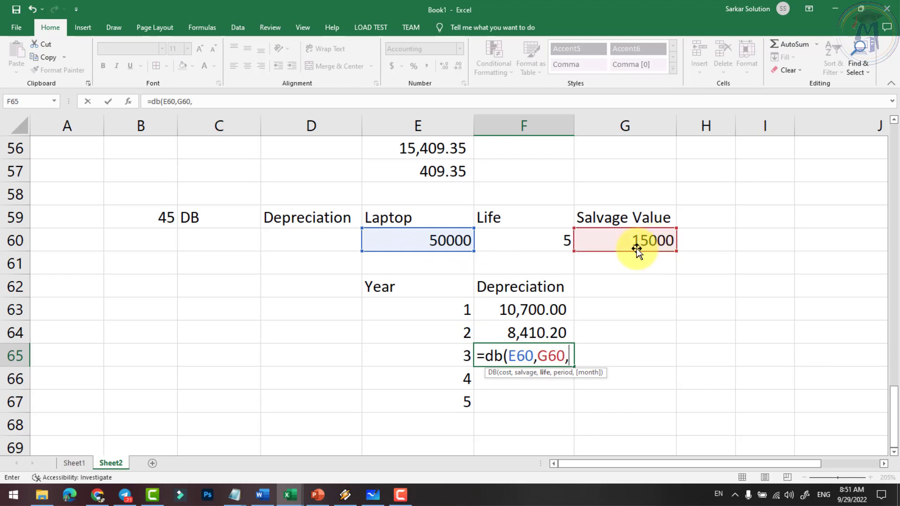
click(530, 239)
text(,)
click(451, 355)
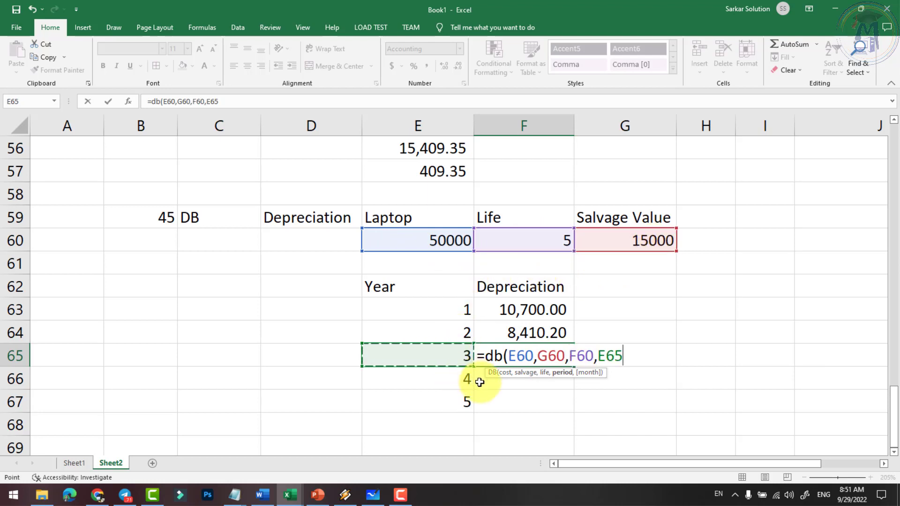
key(Return)
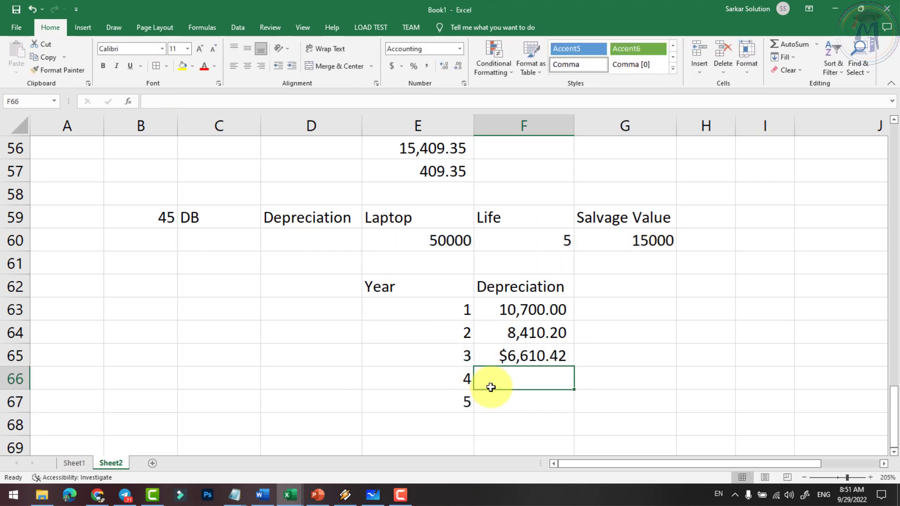
click(534, 356)
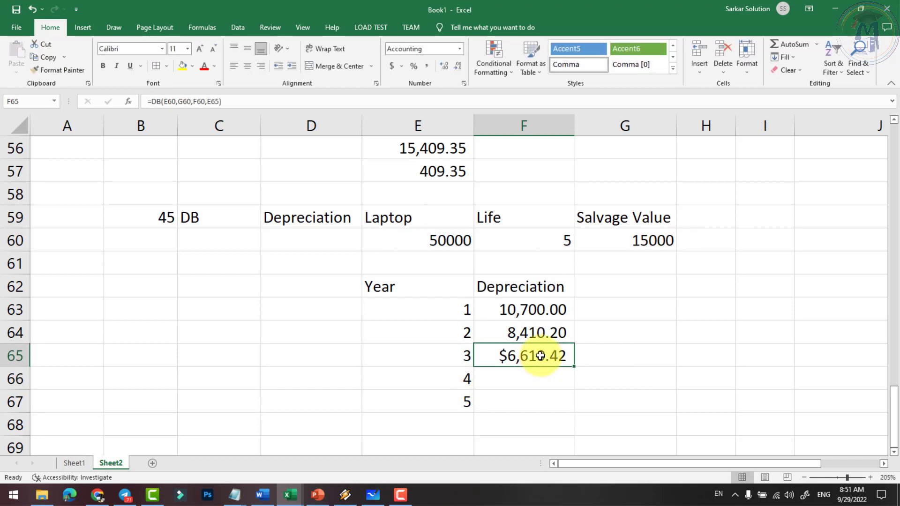
click(426, 66)
click(522, 384)
Enter =DB(E60,G60,F60,E66) in F66 for the year-4 depreciation.
text(=)
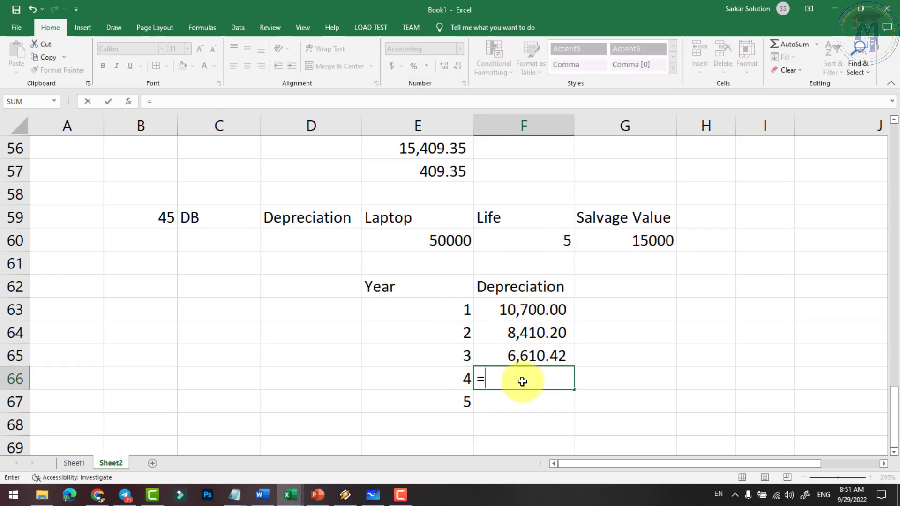
text(db()
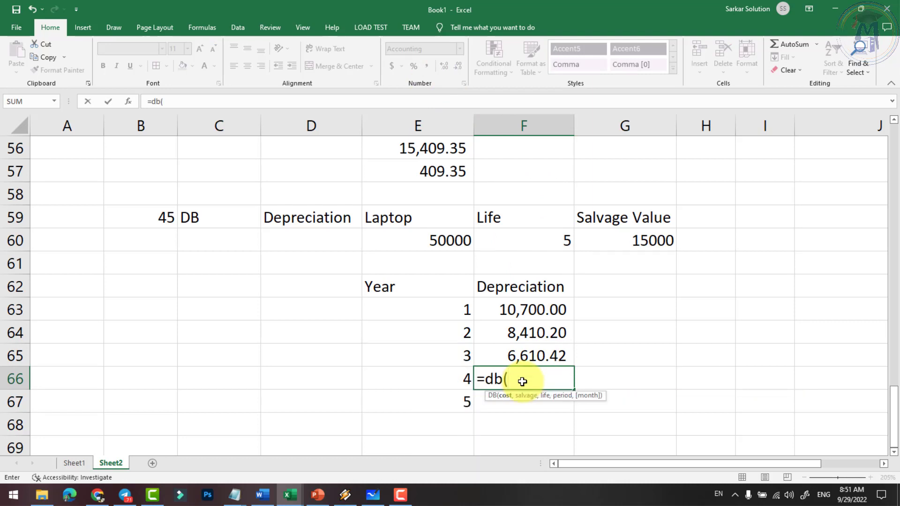
click(441, 240)
text(,)
click(625, 240)
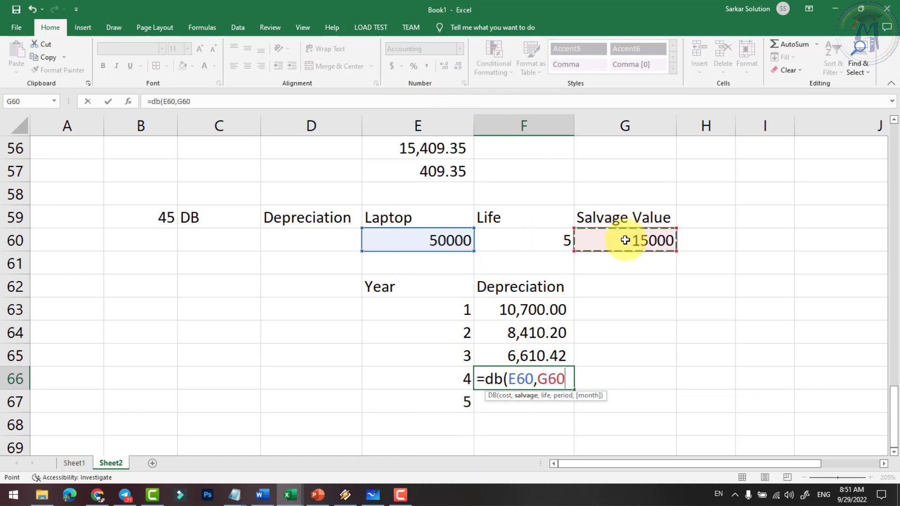
text(,)
click(528, 240)
text(,)
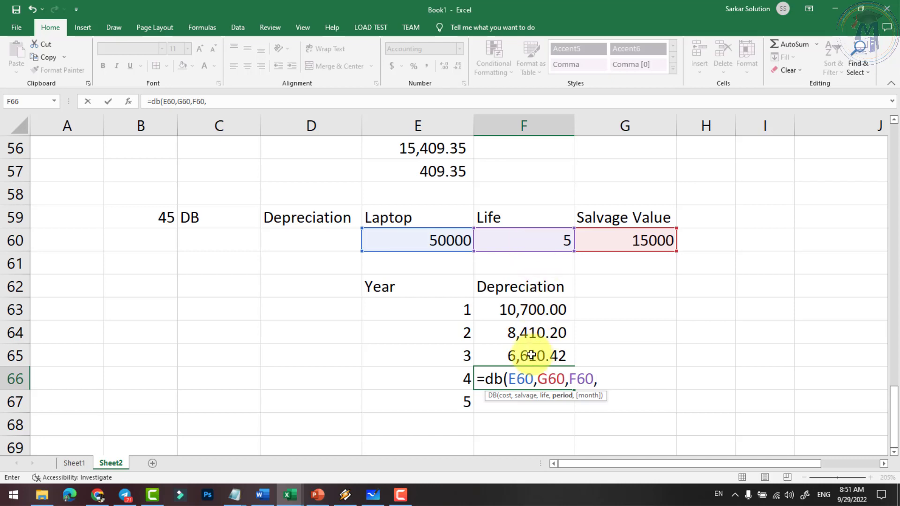
click(456, 377)
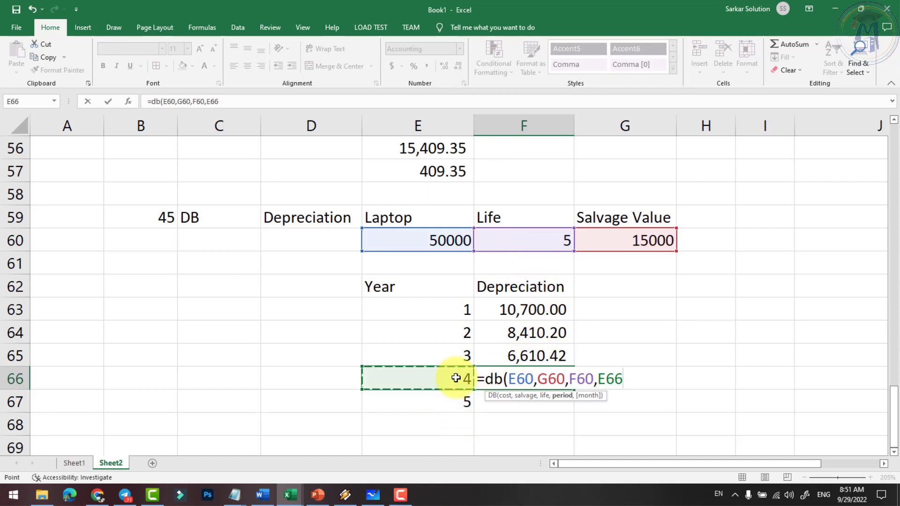
text())
key(Return)
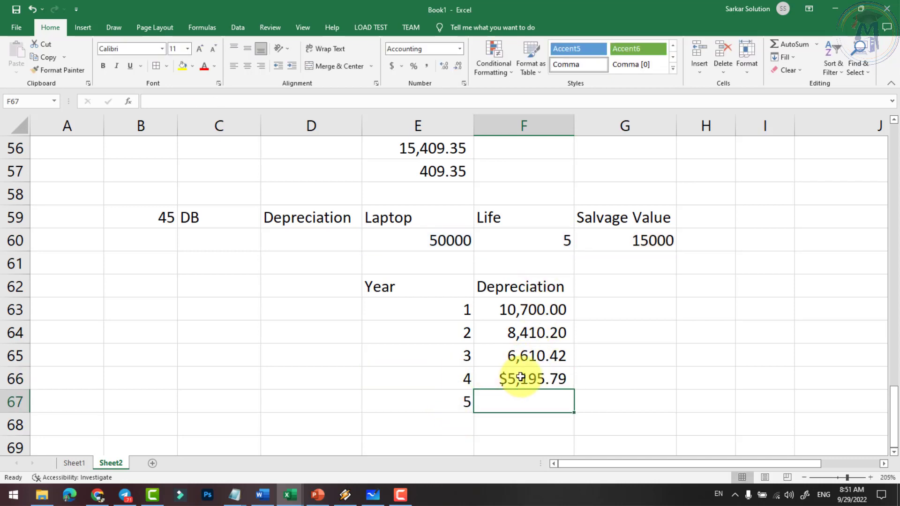
Enter =DB(E60,G60,F60,E67) in F67 and format years 4–5 as 5,195.79 and 4,083.89.
text(=)
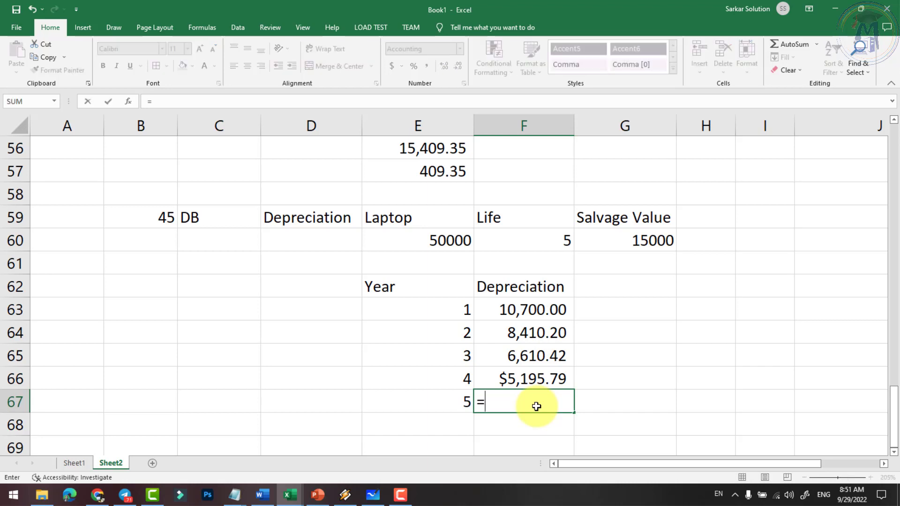
text(db()
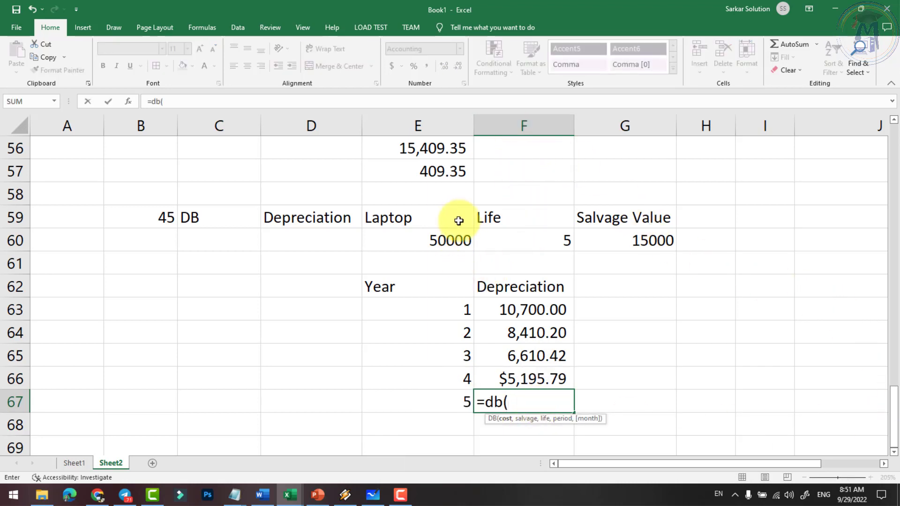
click(436, 243)
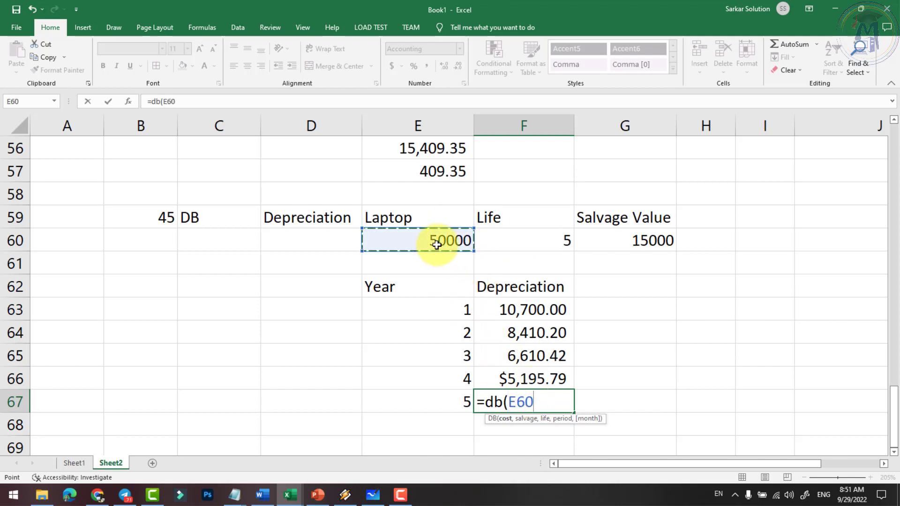
text(,)
click(615, 238)
text(,)
click(534, 241)
text(,)
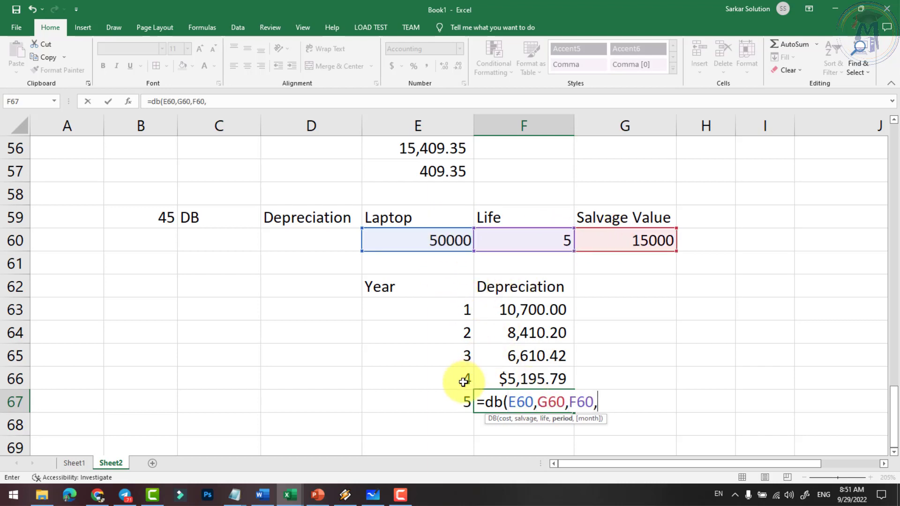
click(450, 401)
text())
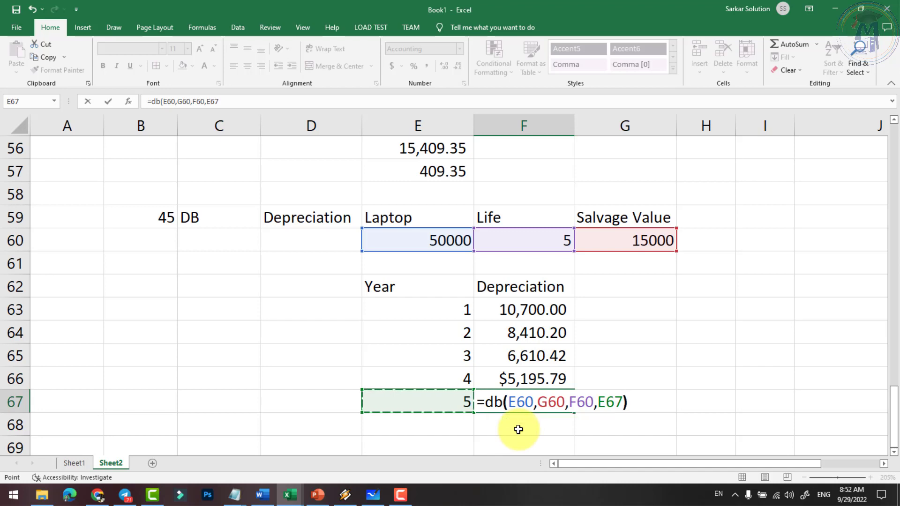
key(Return)
drag(539, 375, 542, 411)
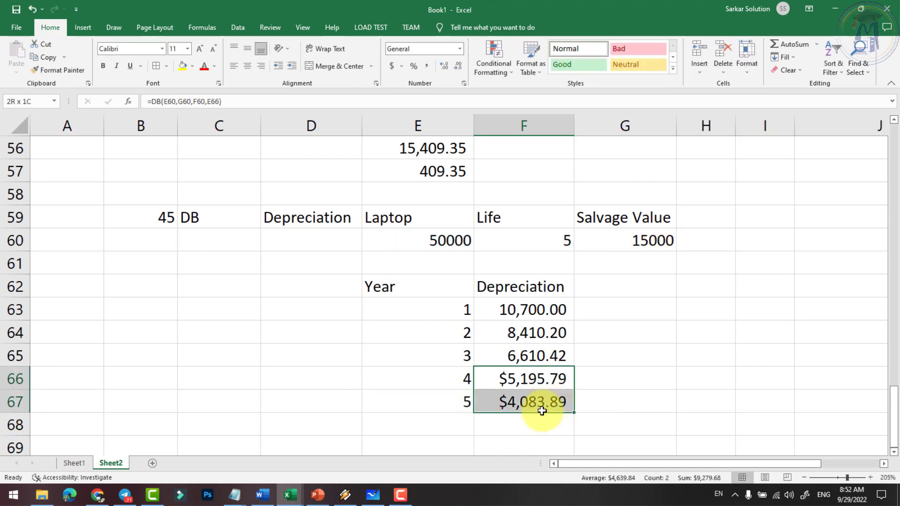
click(426, 65)
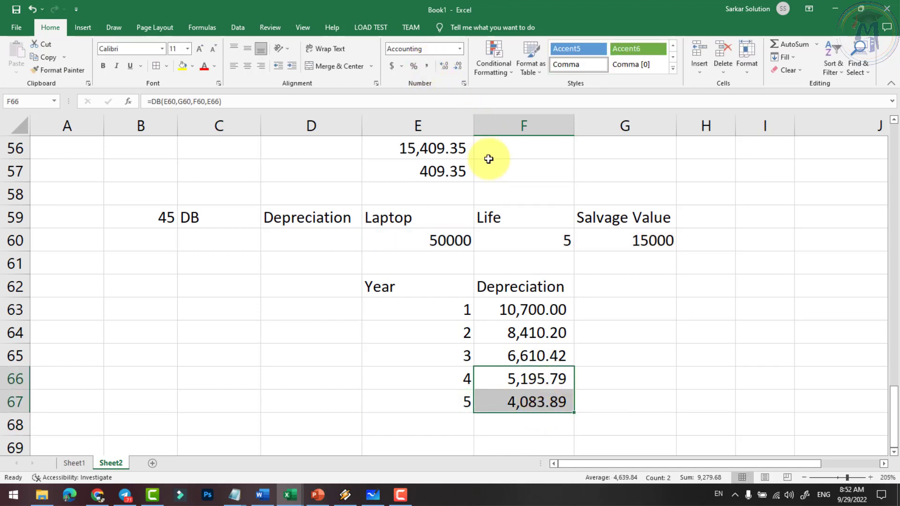
mouse_move(573, 412)
mouse_down()
mouse_move(526, 308)
mouse_move(542, 398)
mouse_up()
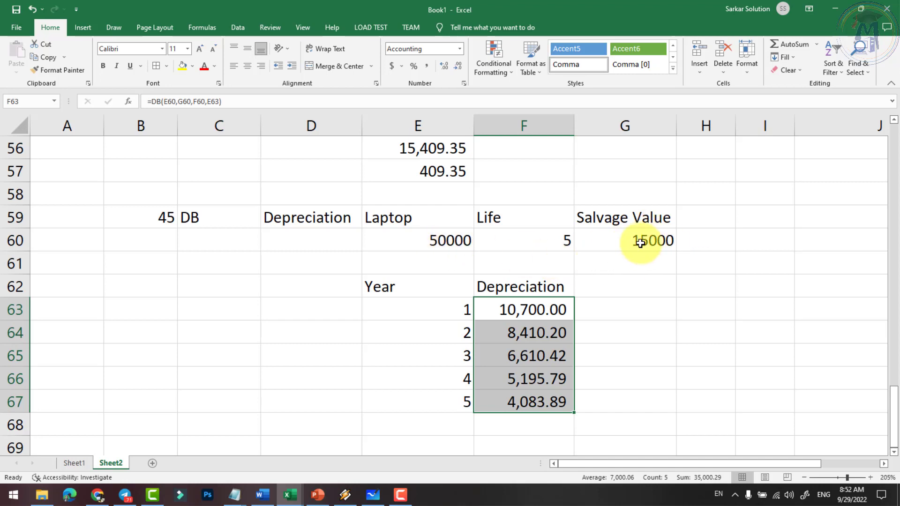
AutoSum F63:F67 into F68, giving a total depreciation of 35,000.29.
click(535, 424)
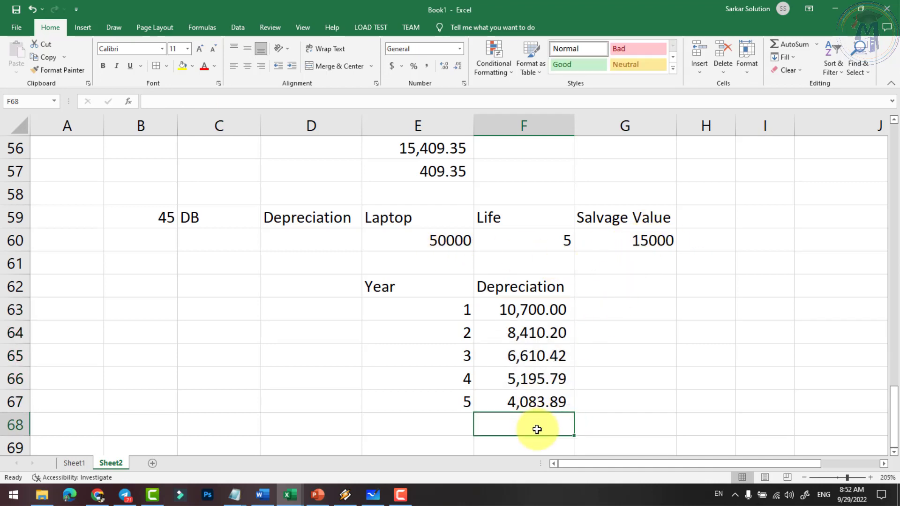
key(alt+equal)
key(Return)
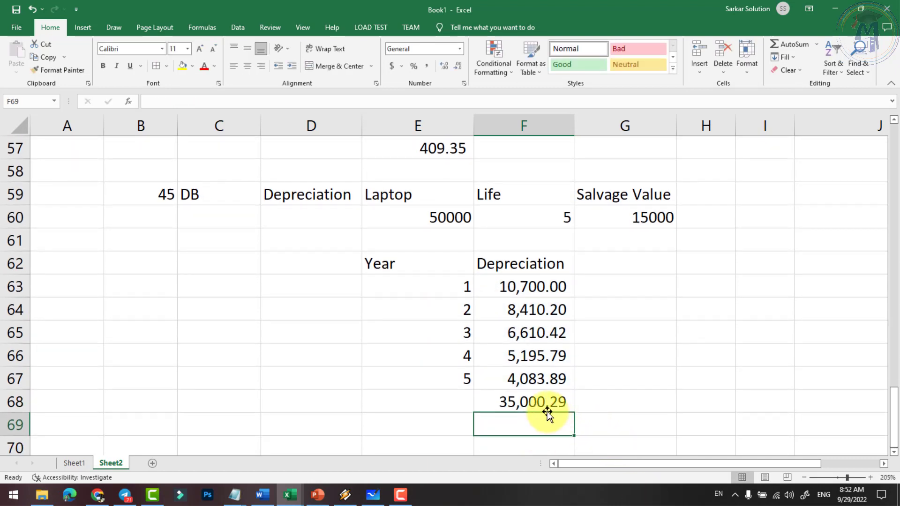
click(544, 405)
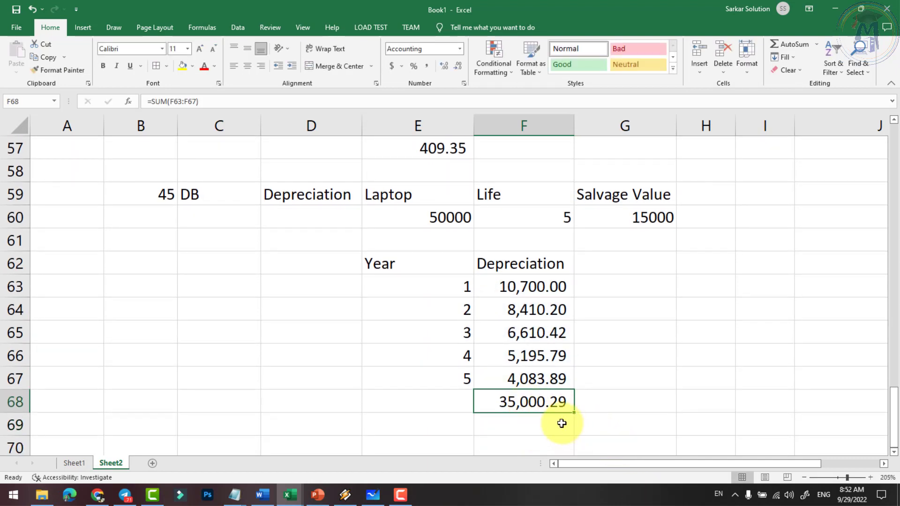
Review the Laptop cost 50000, Life 5 and Salvage Value 15000 inputs against the total.
click(651, 223)
click(446, 221)
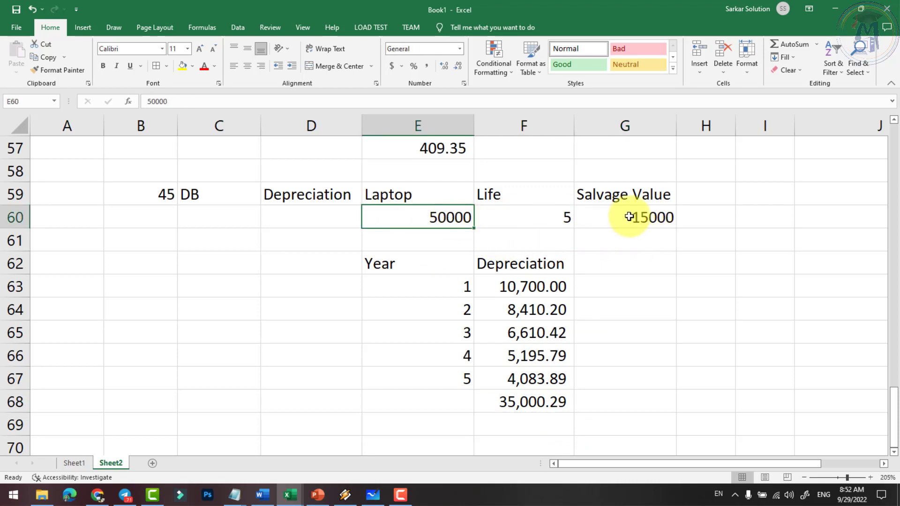
click(628, 216)
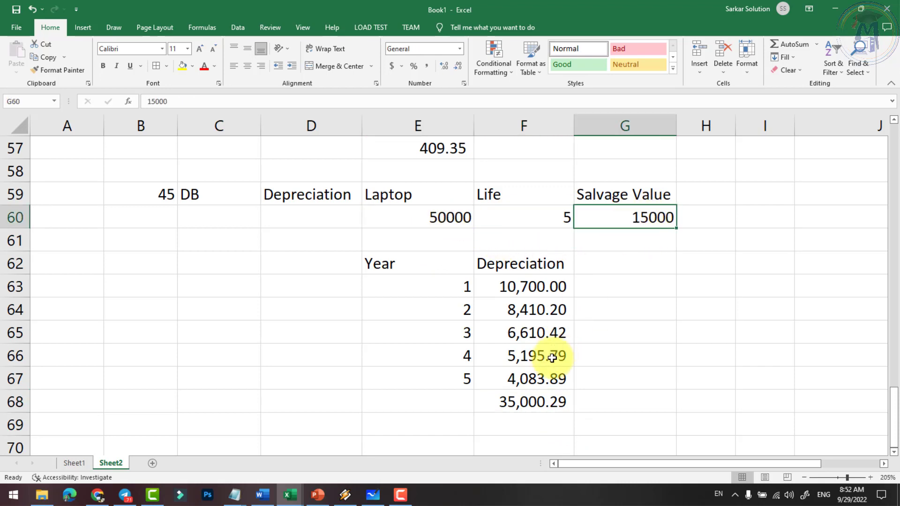
click(525, 403)
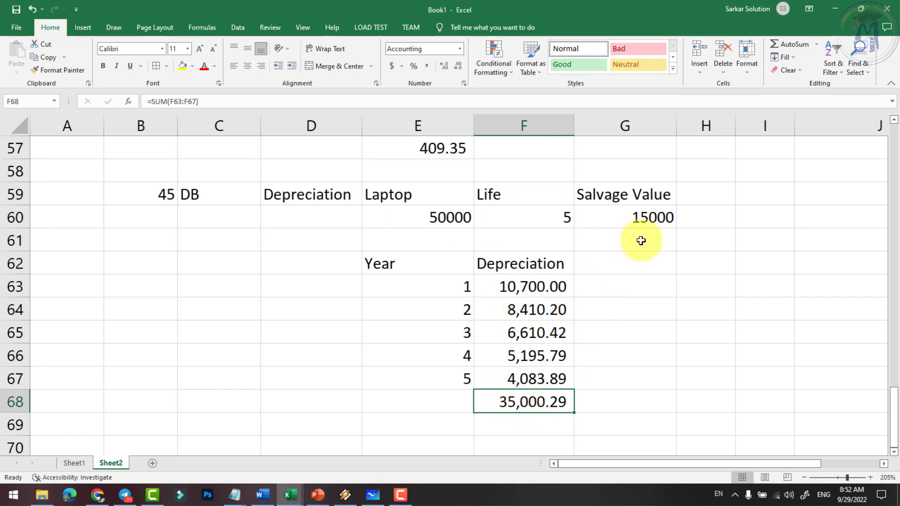
click(635, 219)
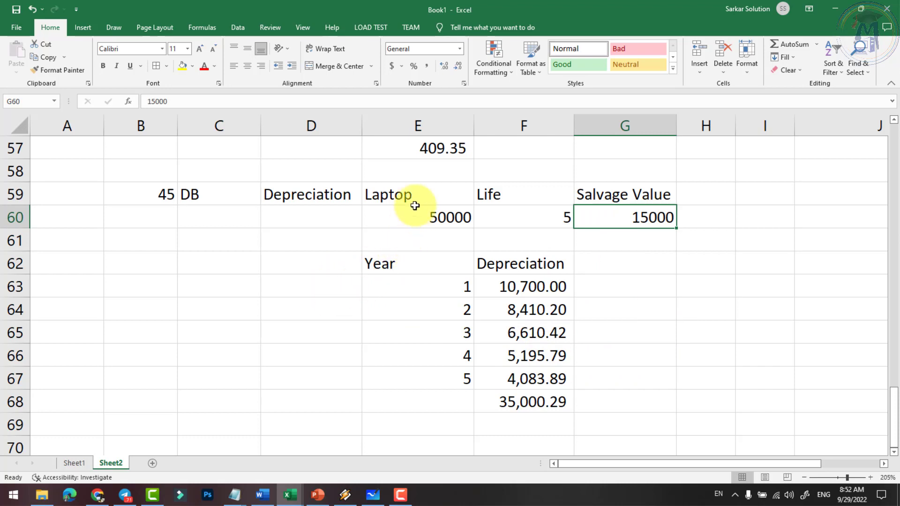
drag(424, 197, 437, 214)
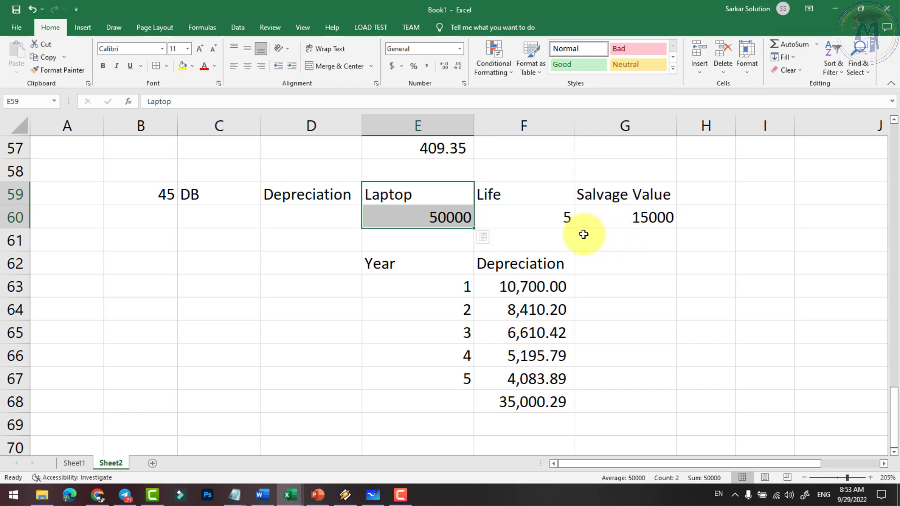
click(520, 196)
click(427, 197)
click(433, 218)
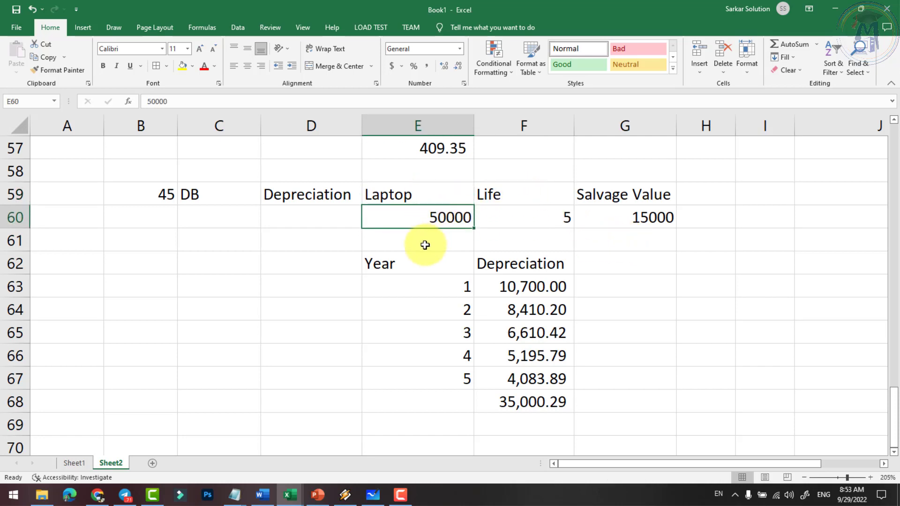
scroll(424, 245, down, 3)
scroll(237, 367, up, 2)
scroll(222, 359, up, 1)
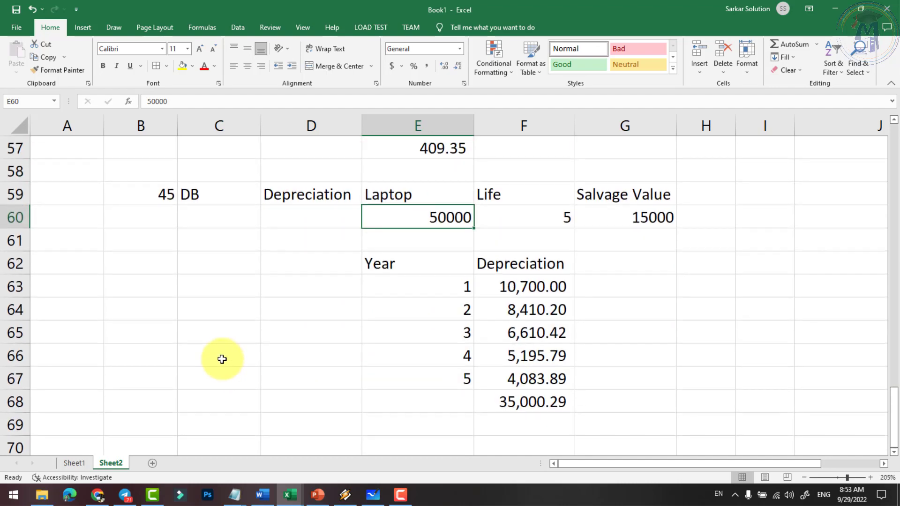
scroll(222, 359, down, 2)
click(154, 312)
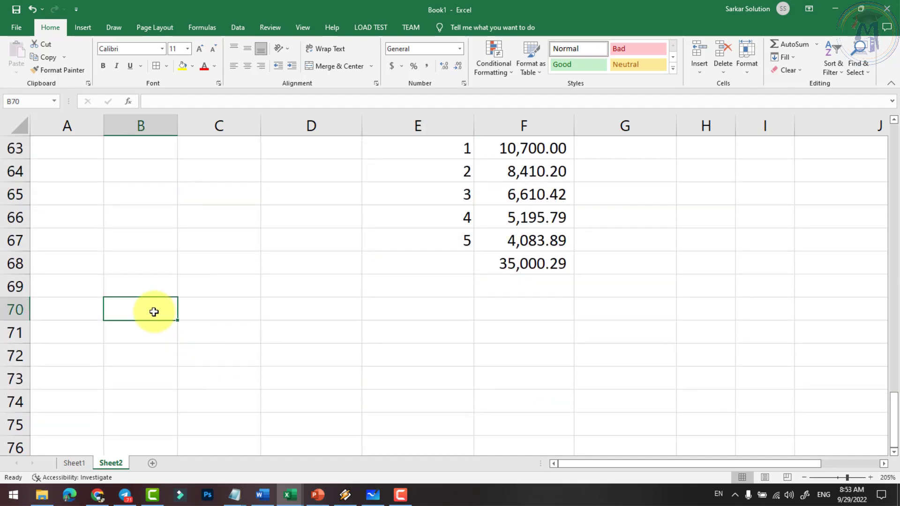
Enter example number 46 in B70 and the label FV in C70.
scroll(154, 311, up, 2)
text(46)
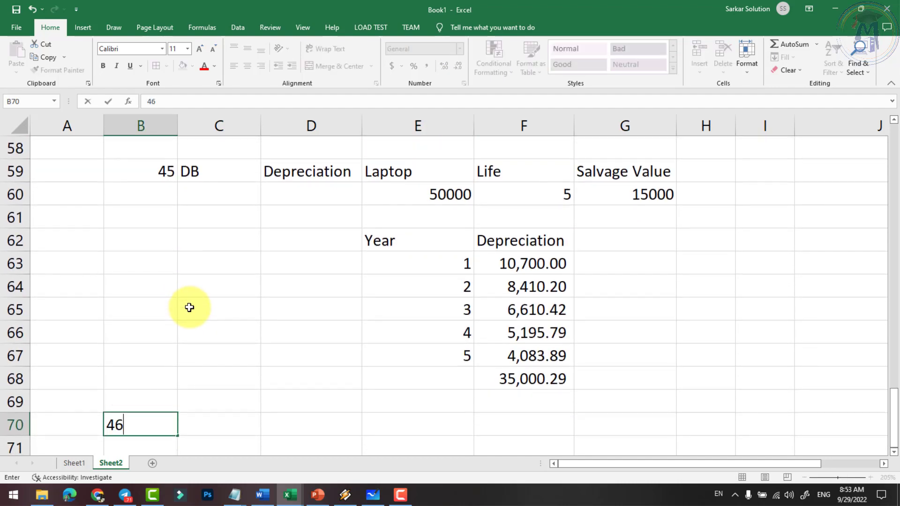
key(Tab)
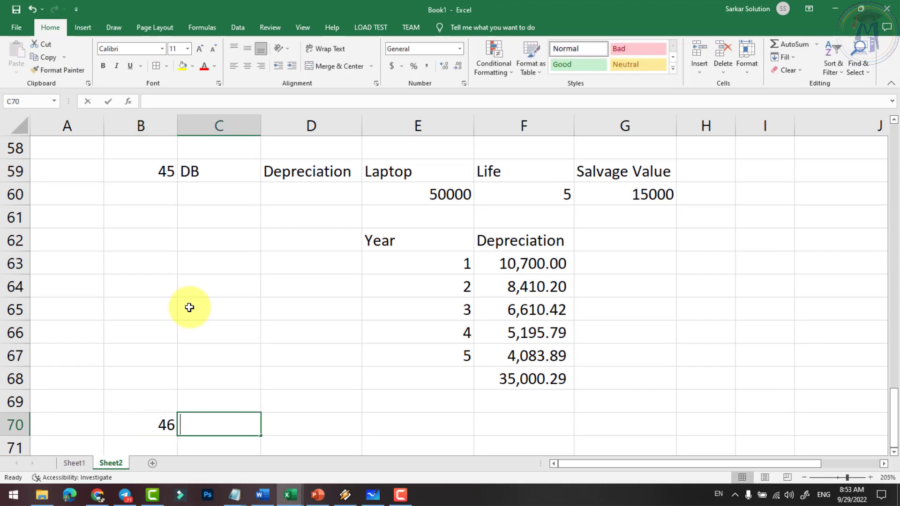
text(FV)
key(Tab)
scroll(292, 359, down, 1)
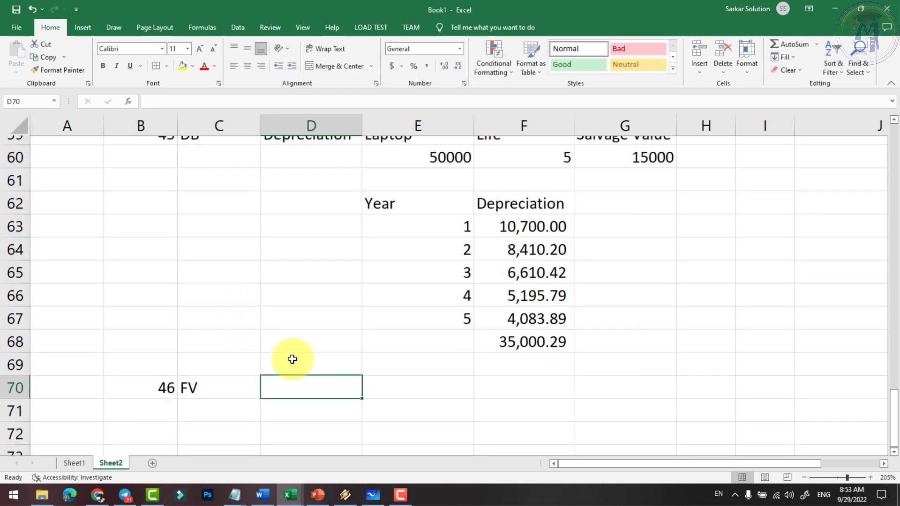
scroll(292, 359, down, 1)
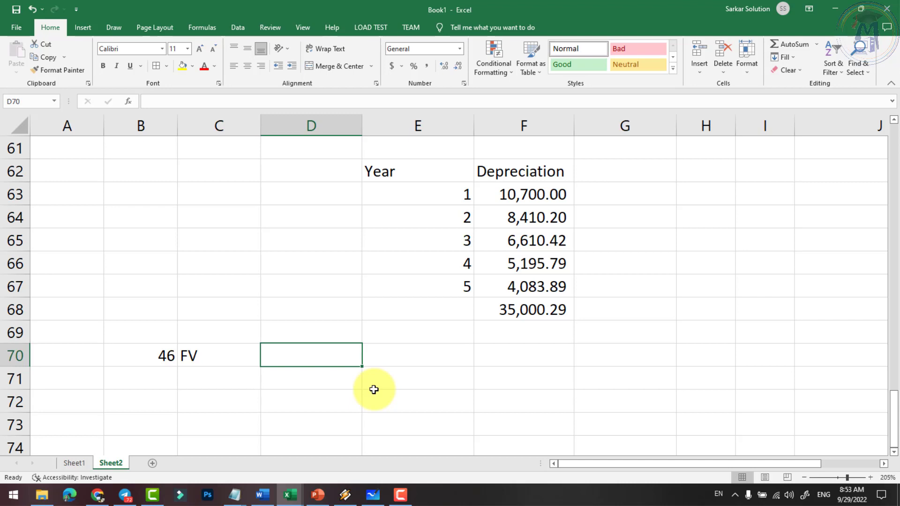
Add headings Pre. Amount and Year in D70:E70 with values 10000 and 15 beneath.
text(A)
text(Pr)
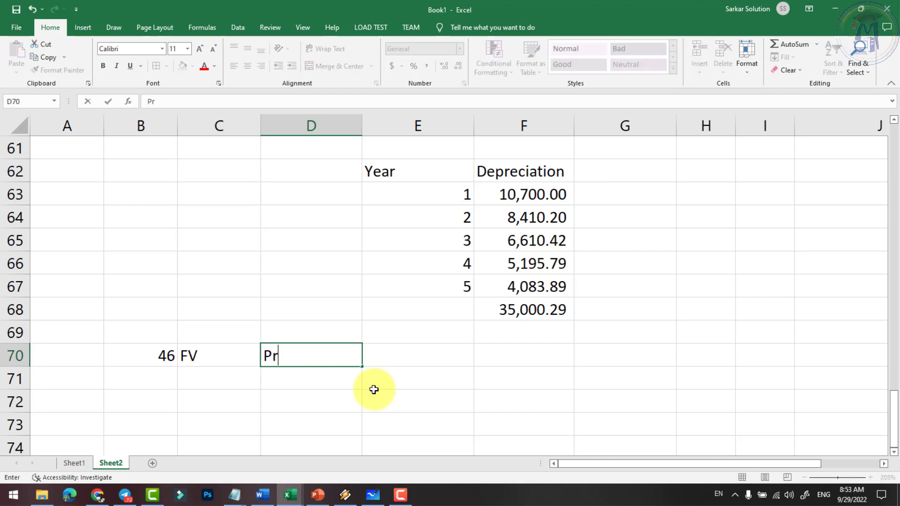
text(e)
text(. Amount)
key(ctrl+Return)
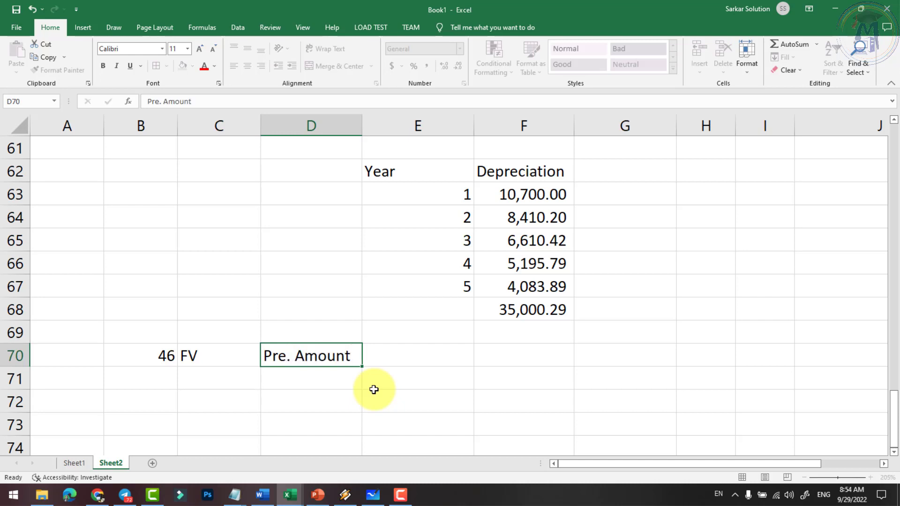
key(Return)
text(1000)
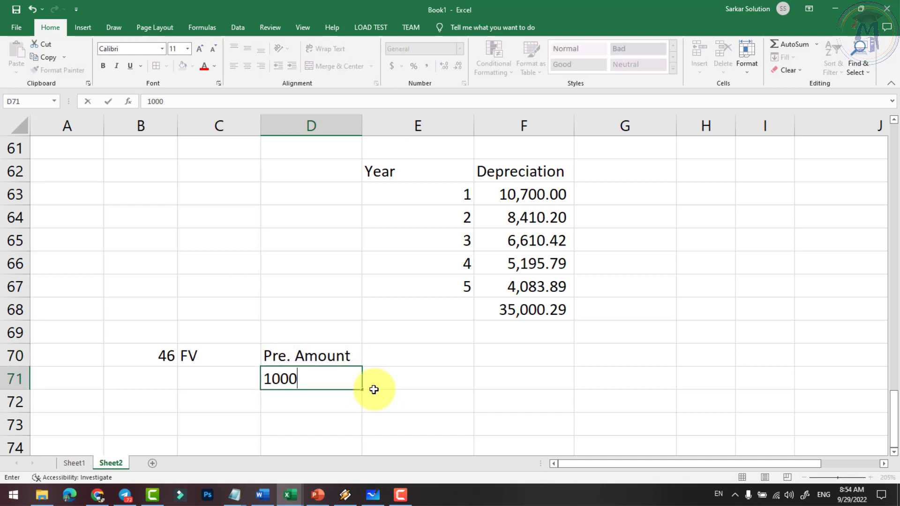
text(0)
key(Tab)
key(Up)
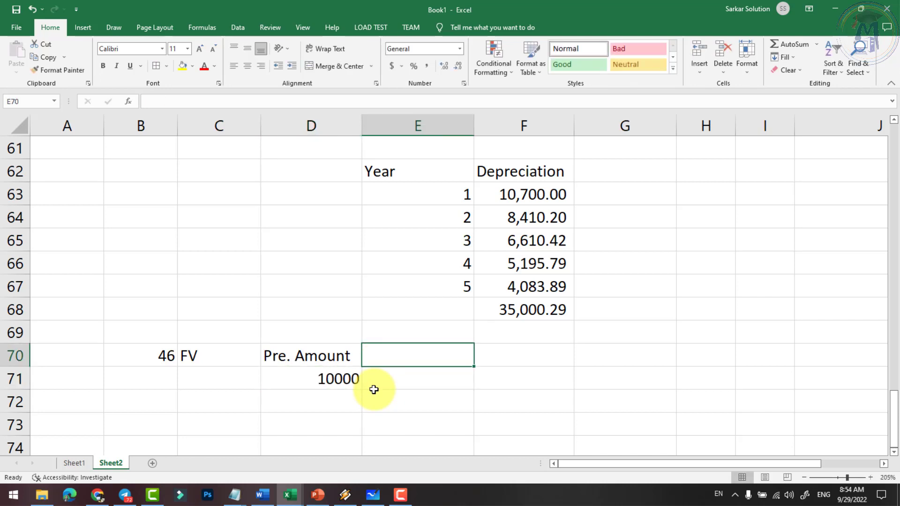
text(Year)
key(Return)
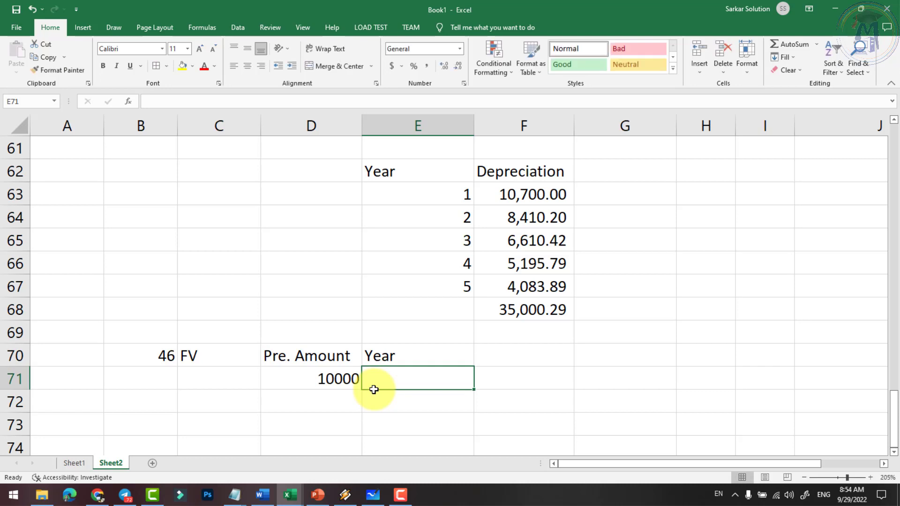
text(15)
key(Tab)
Add the Int Rate heading in F70 with 8% beneath it in F71.
key(Up)
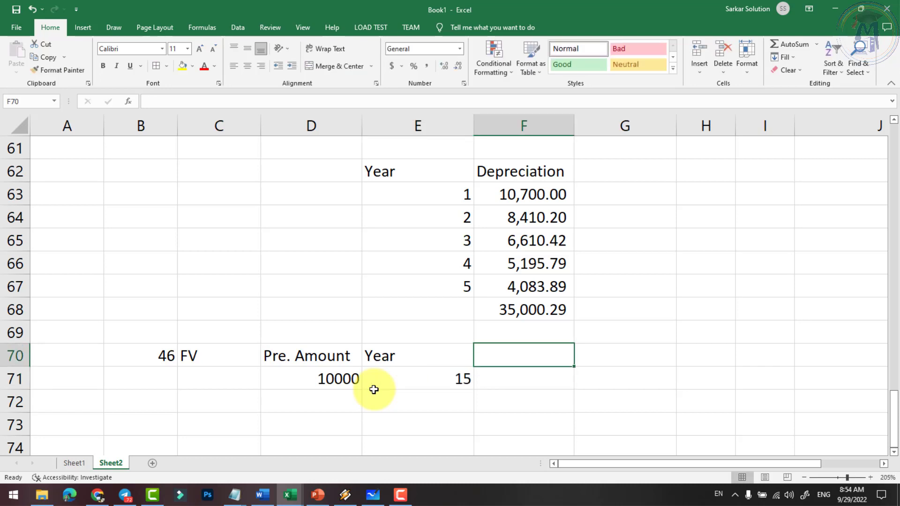
text(Int Rate)
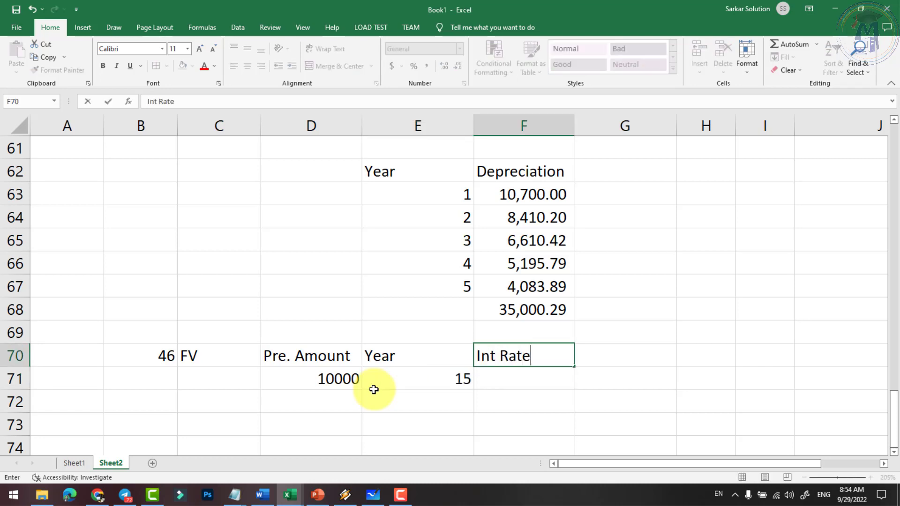
key(Return)
text(8)
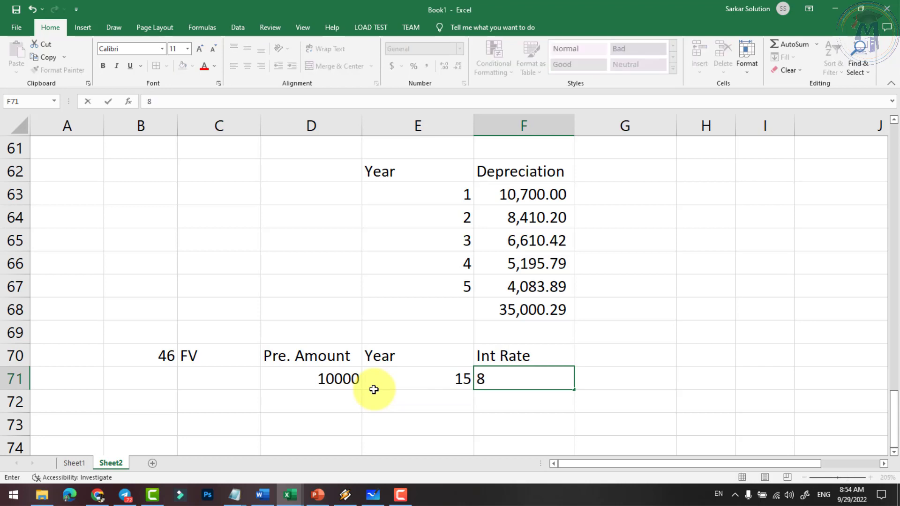
text(%)
key(Return)
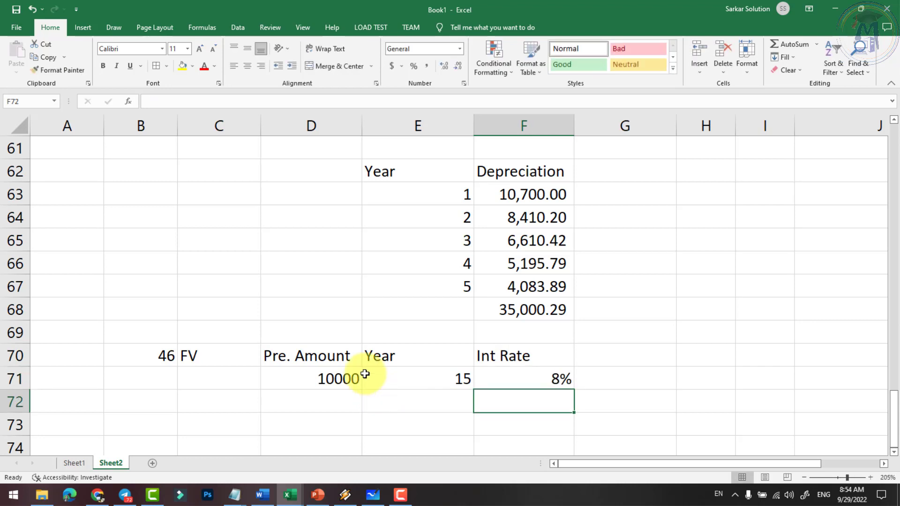
Check the entered inputs 10000, 15 and 8% in D71:F71.
click(331, 378)
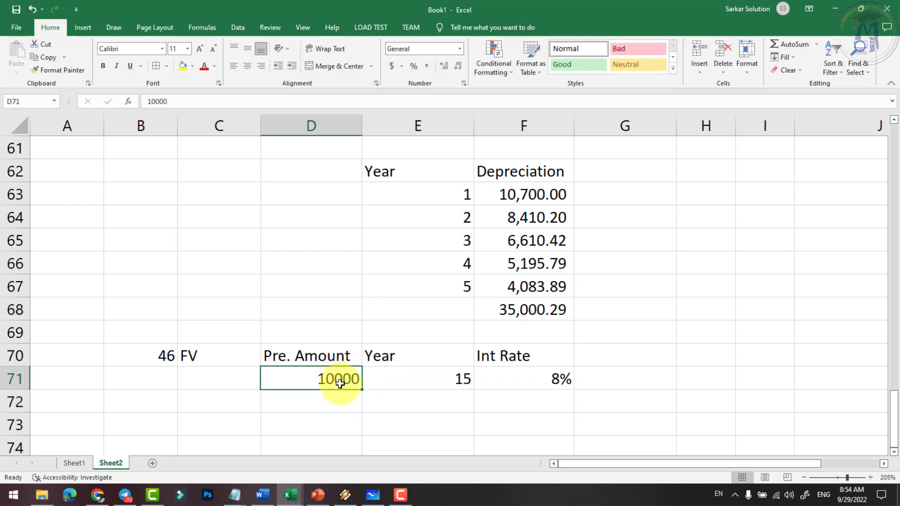
click(441, 392)
click(448, 379)
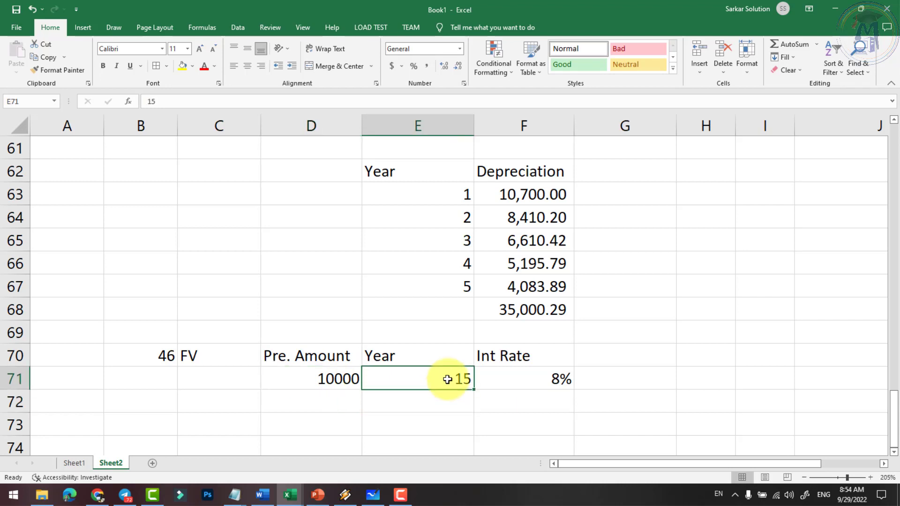
click(533, 378)
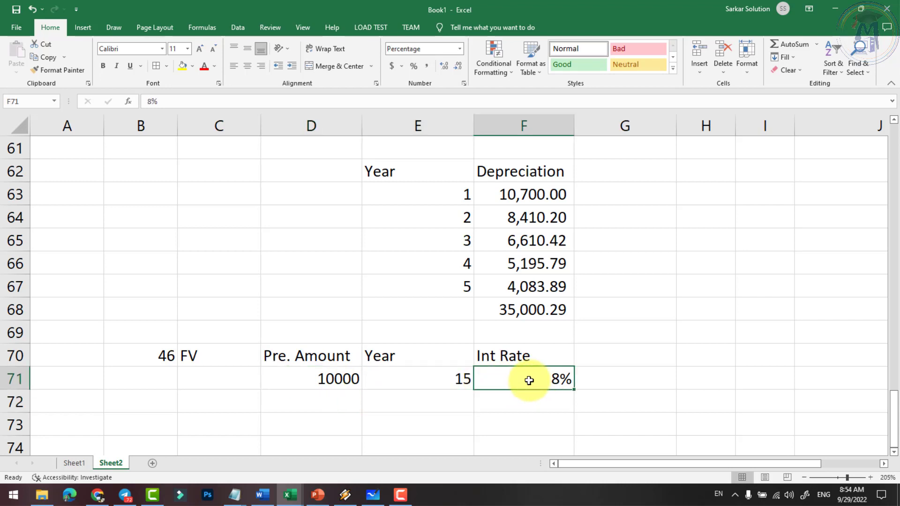
scroll(485, 368, down, 1)
Enter =fv(F71,E71,D71,,1) in E73, giving a future value of ($293,242.83).
click(401, 358)
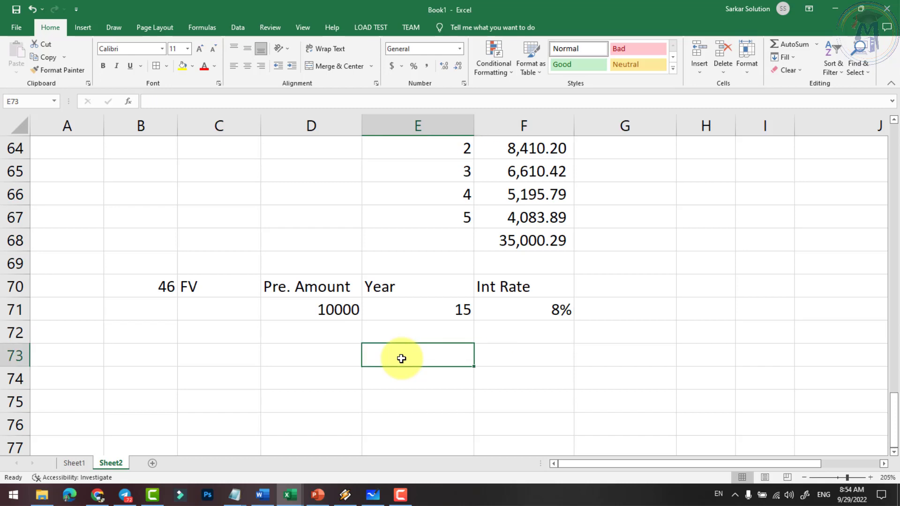
text(=fv)
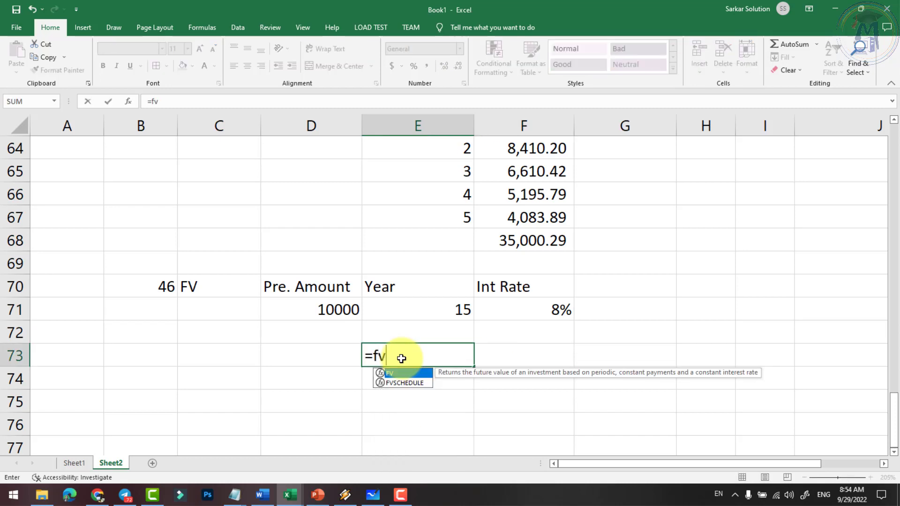
text(()
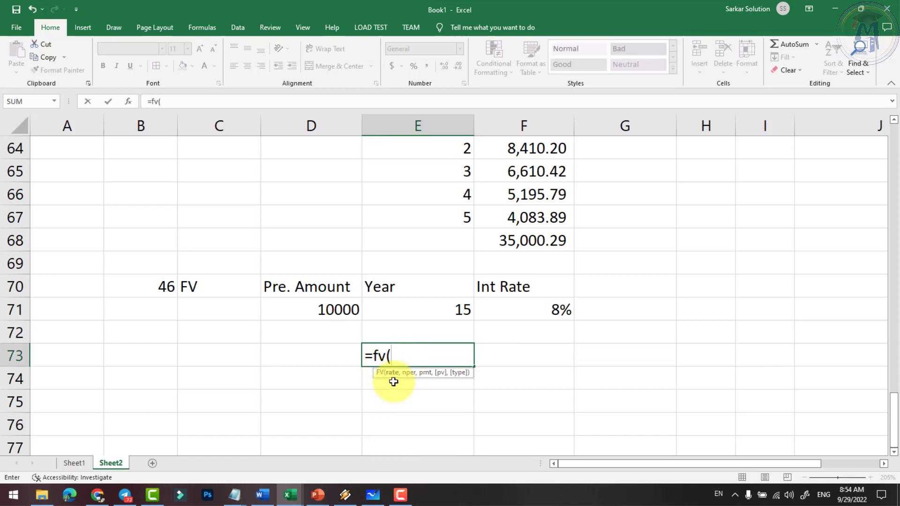
click(530, 309)
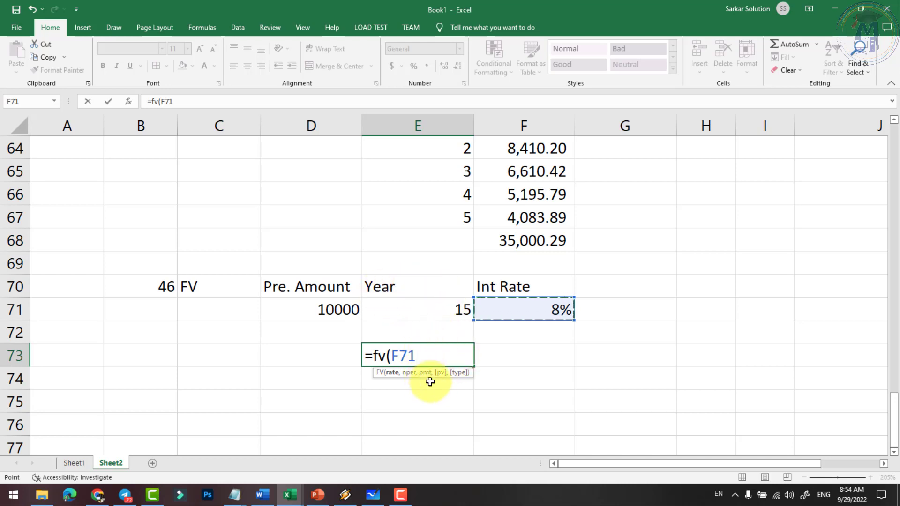
text(,)
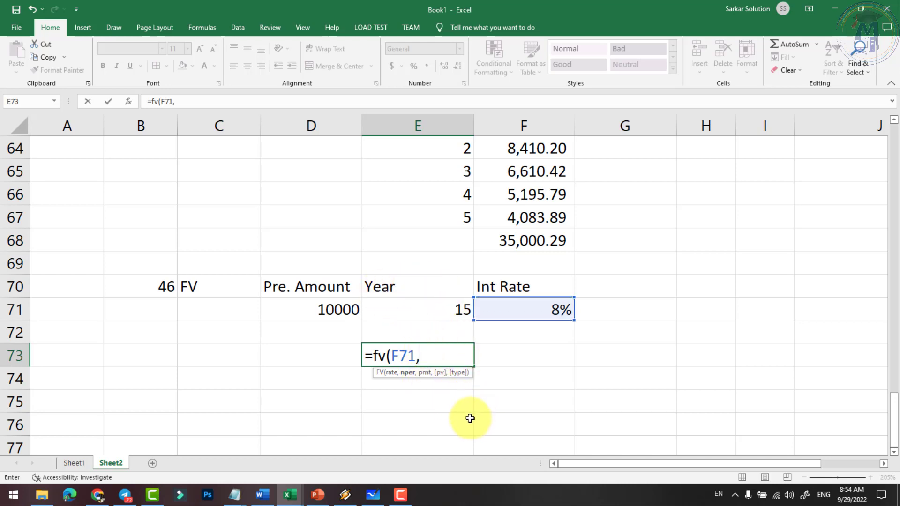
click(327, 308)
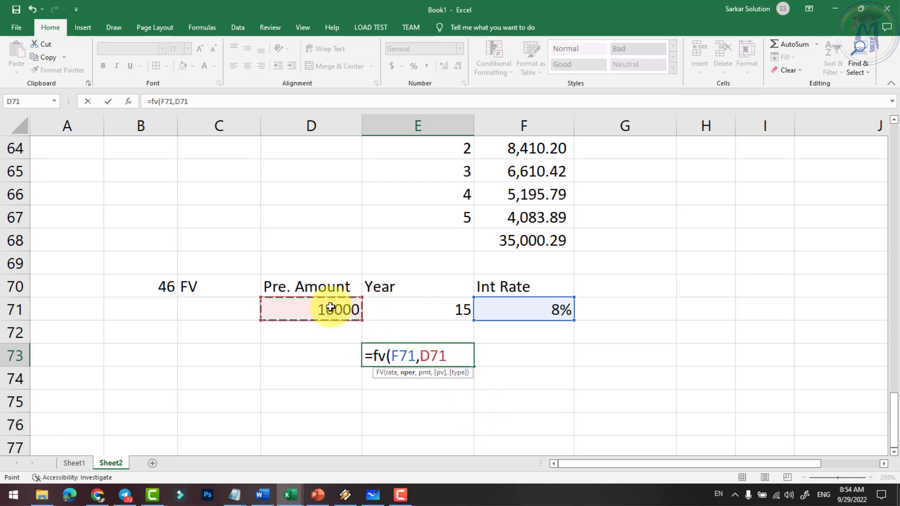
click(412, 309)
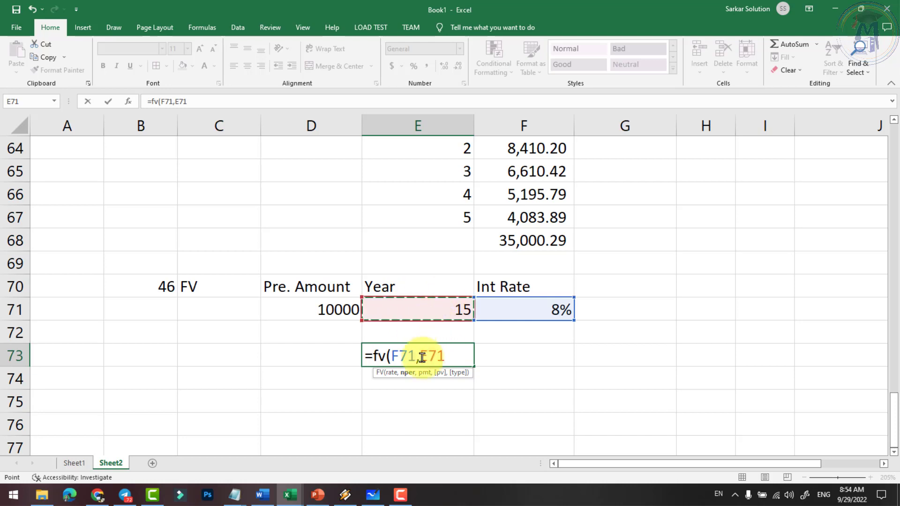
text(,)
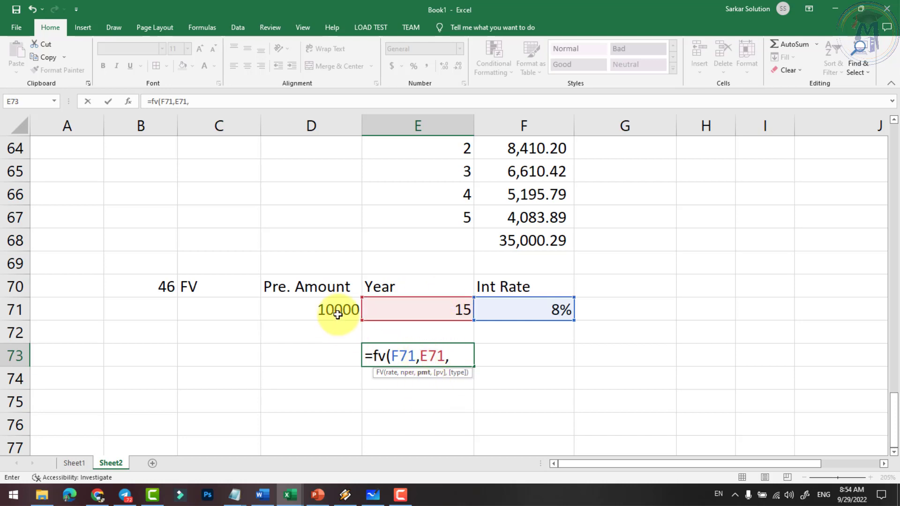
click(338, 309)
text(,,1)
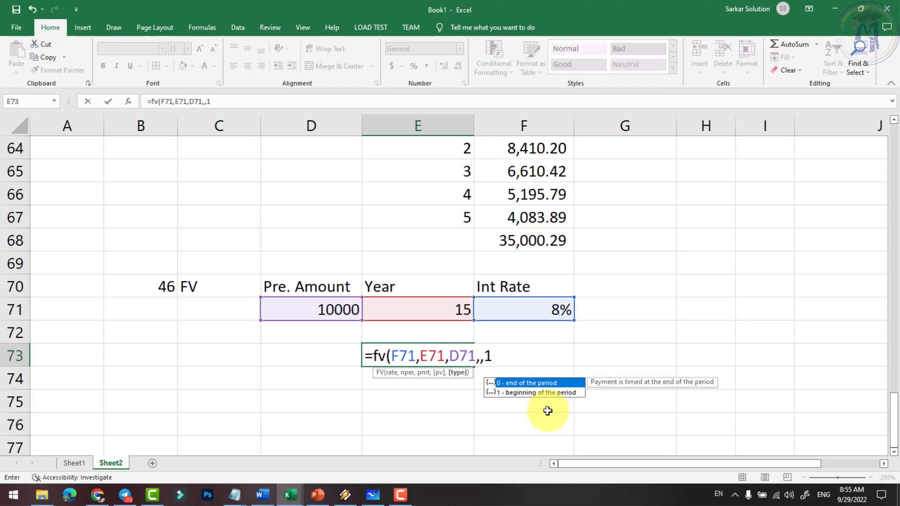
text())
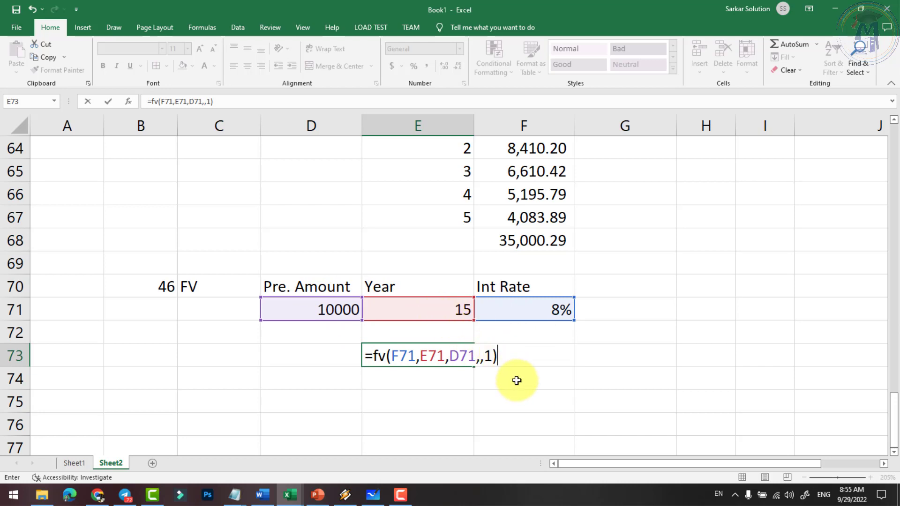
key(Return)
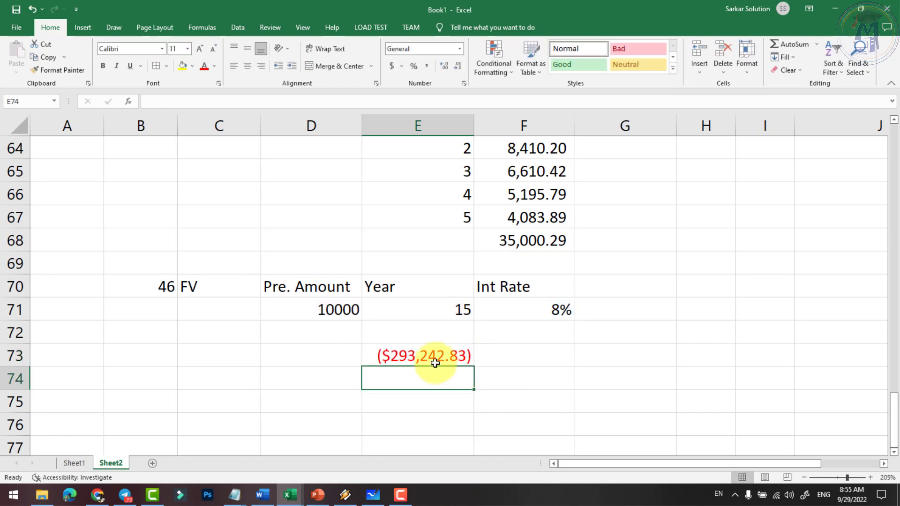
Apply Comma Style to E73 so the future value reads (293,242.83).
click(430, 360)
click(426, 66)
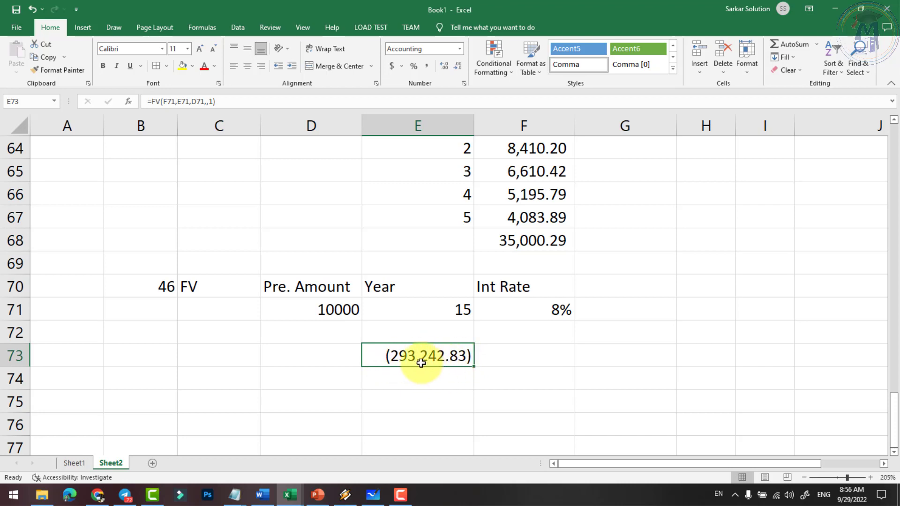
Change the example inputs to 10% rate, 20 years and 15000 present amount.
click(530, 306)
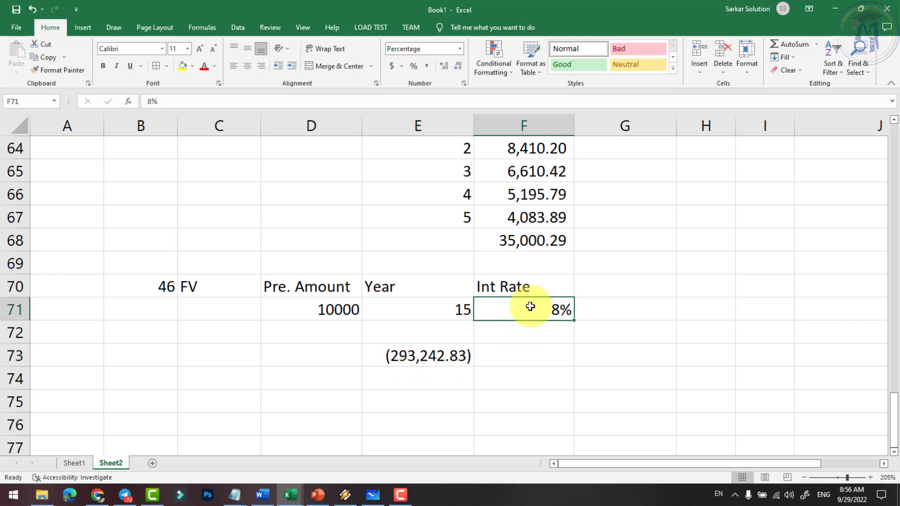
double_click(540, 308)
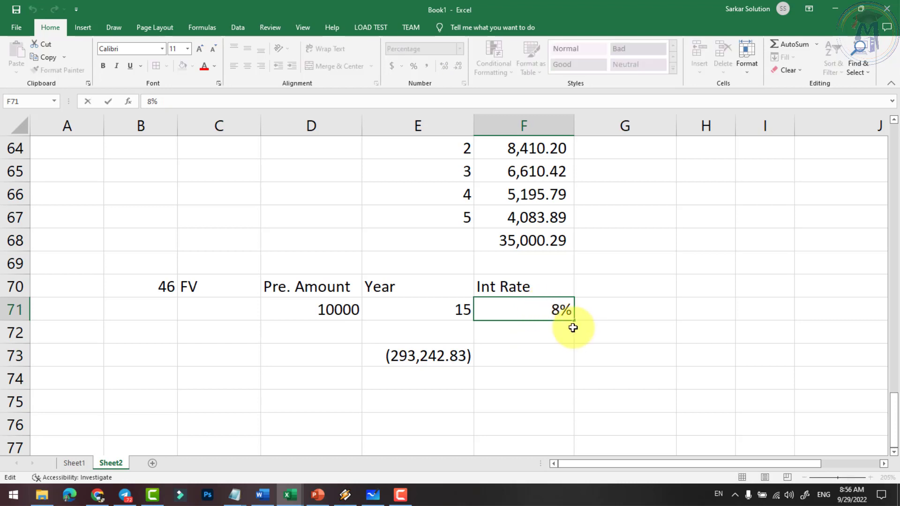
text(10)
key(Return)
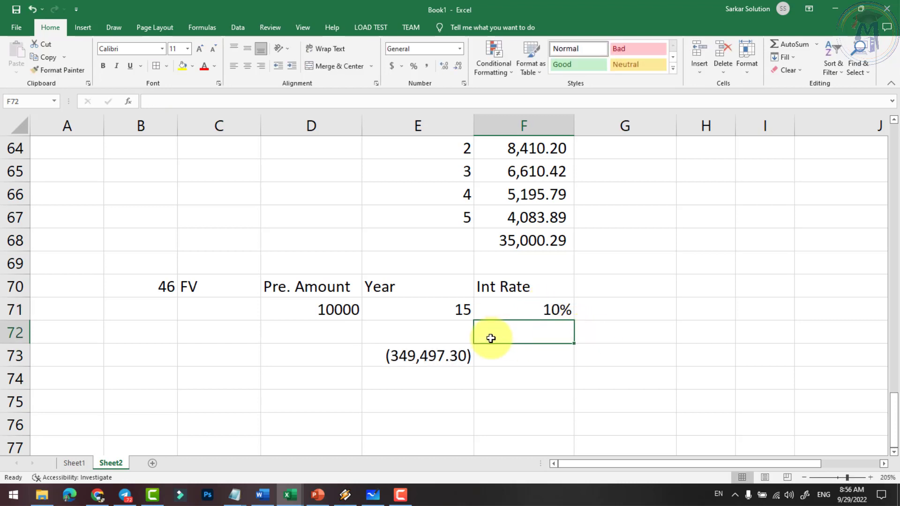
click(459, 315)
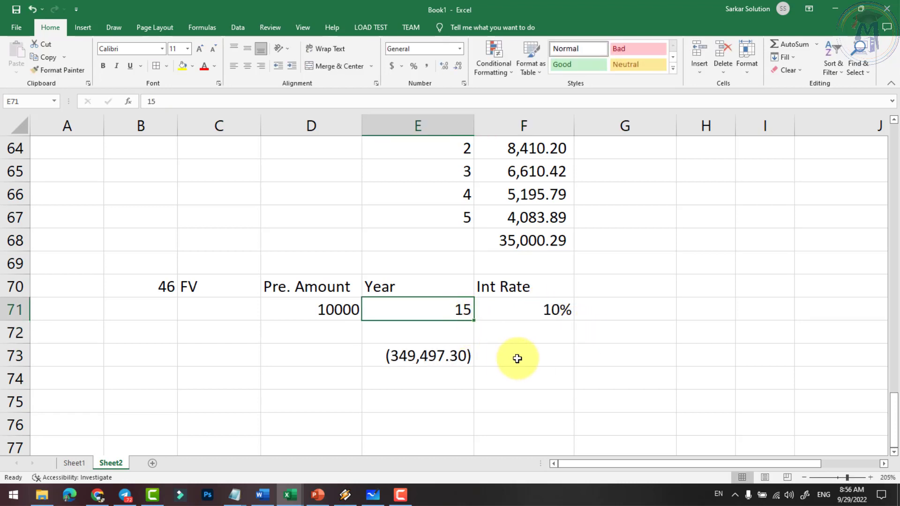
text(20)
key(Return)
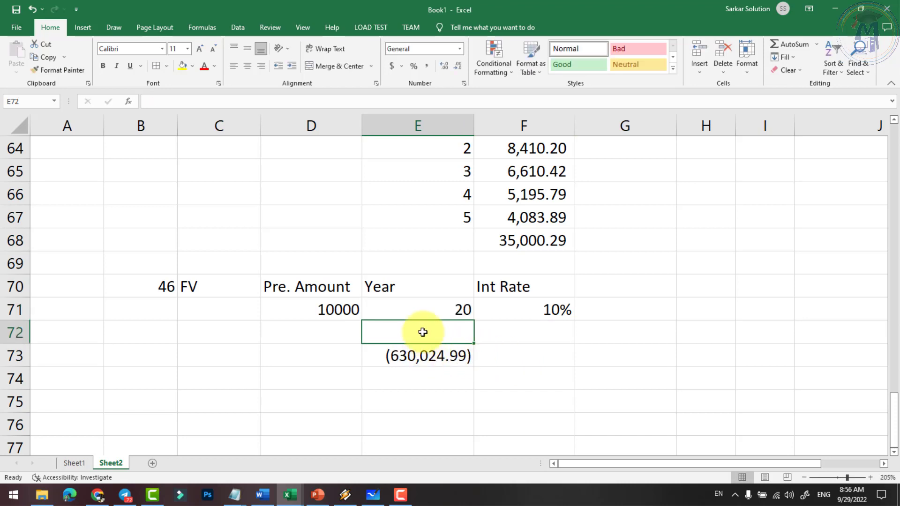
click(328, 309)
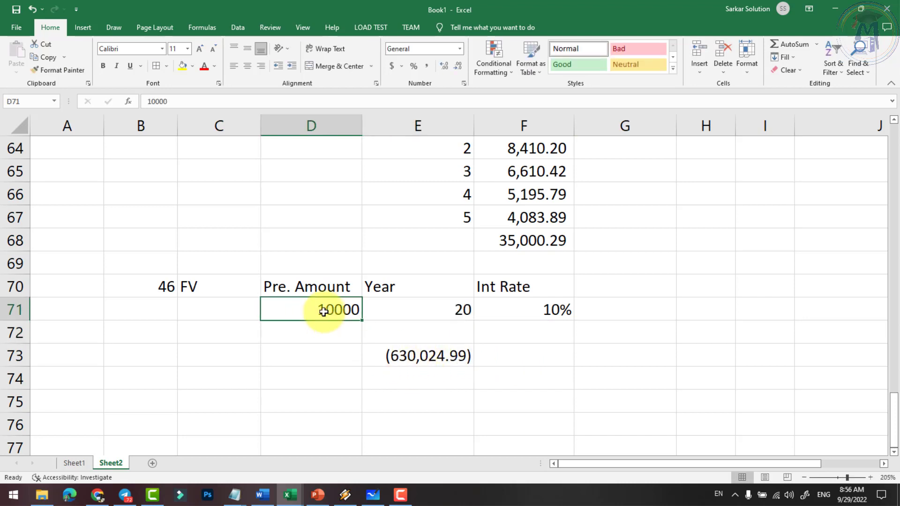
text(15)
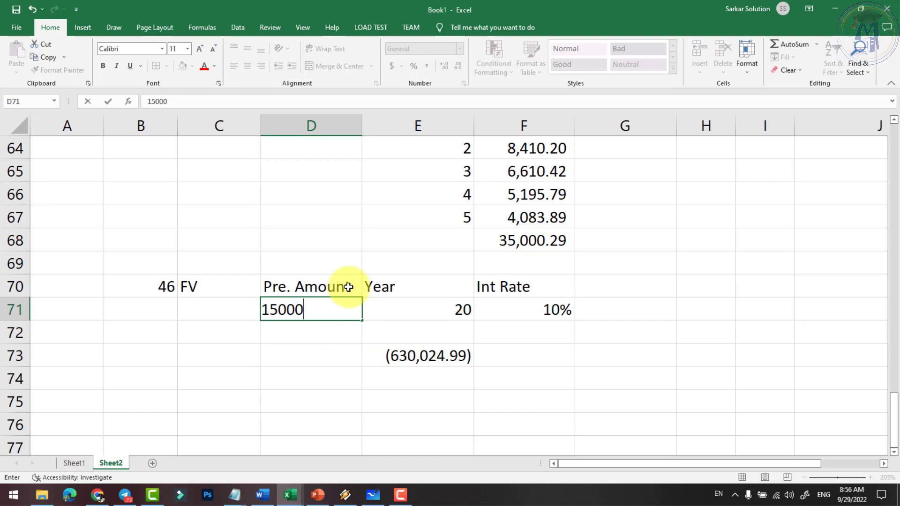
key(Return)
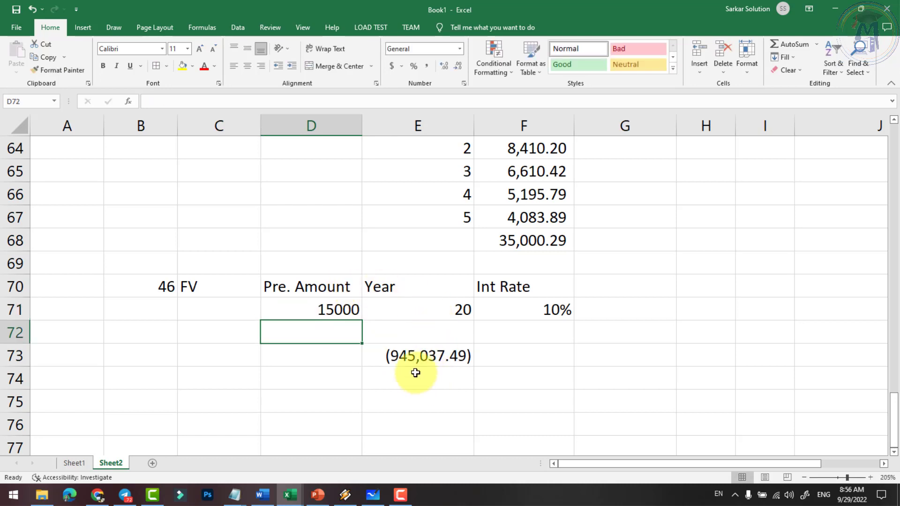
Recommit the E73 FV formula so it recalculates to ($945,037.49).
click(425, 354)
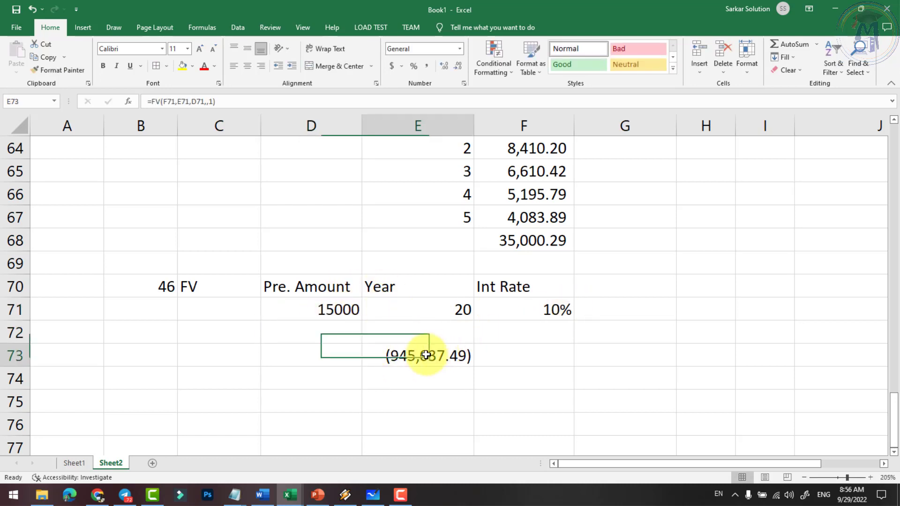
double_click(425, 355)
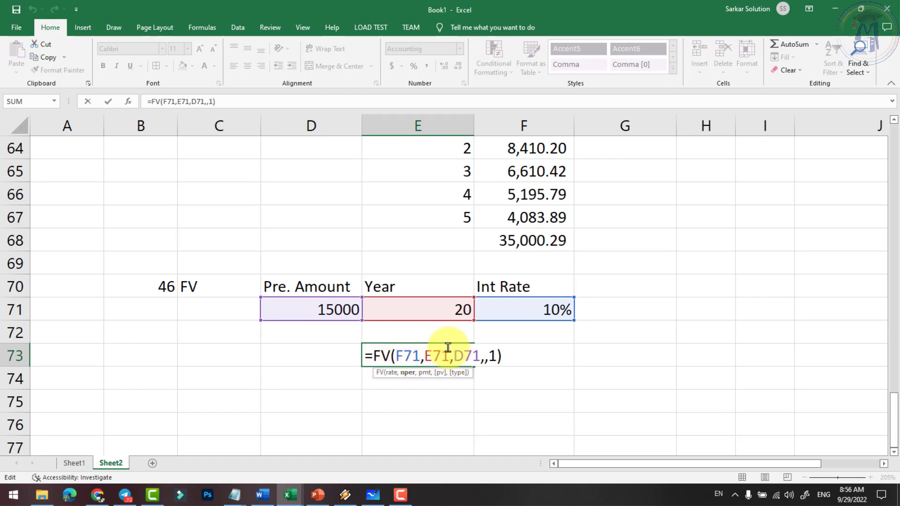
key(Return)
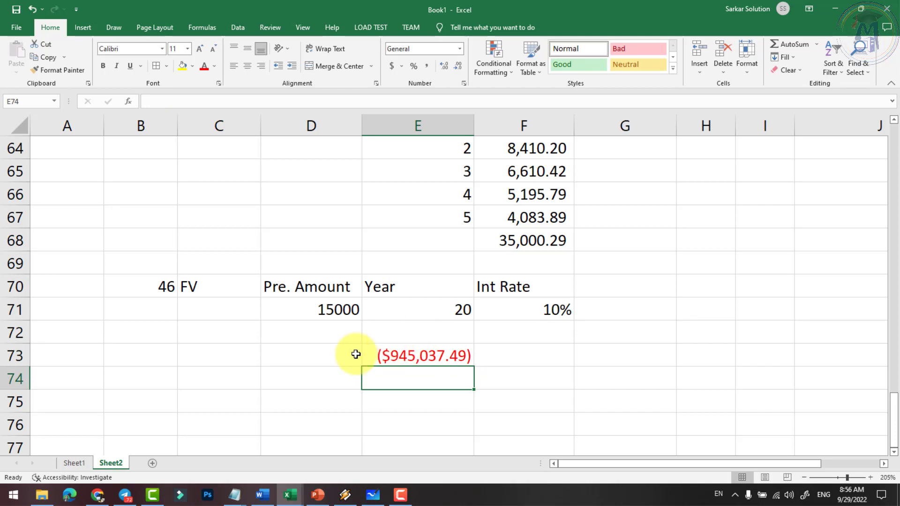
click(196, 28)
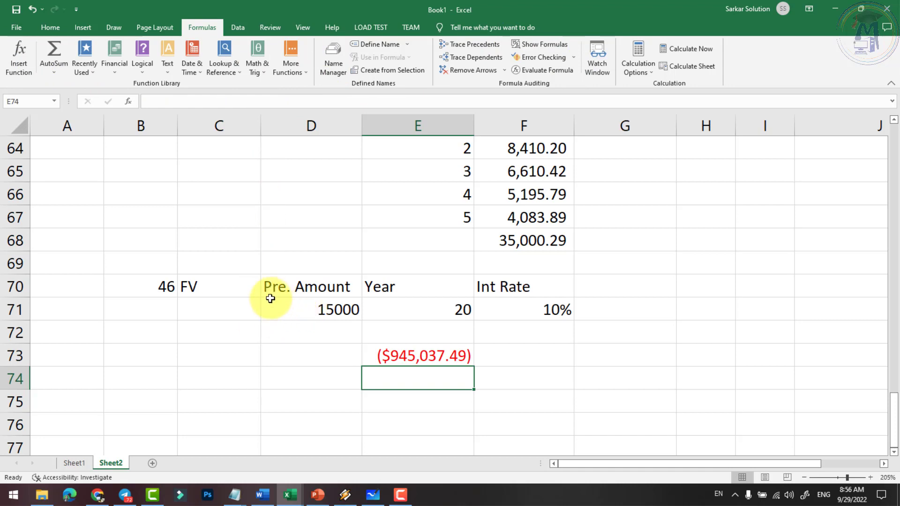
Check the merged Basic, Logical and Text category labels in column A.
scroll(237, 300, up, 1)
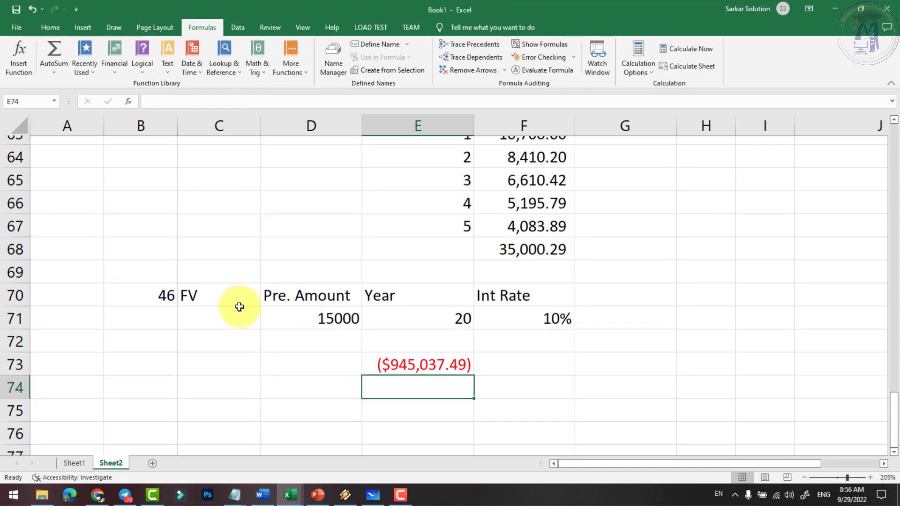
scroll(262, 309, up, 18)
scroll(319, 325, up, 2)
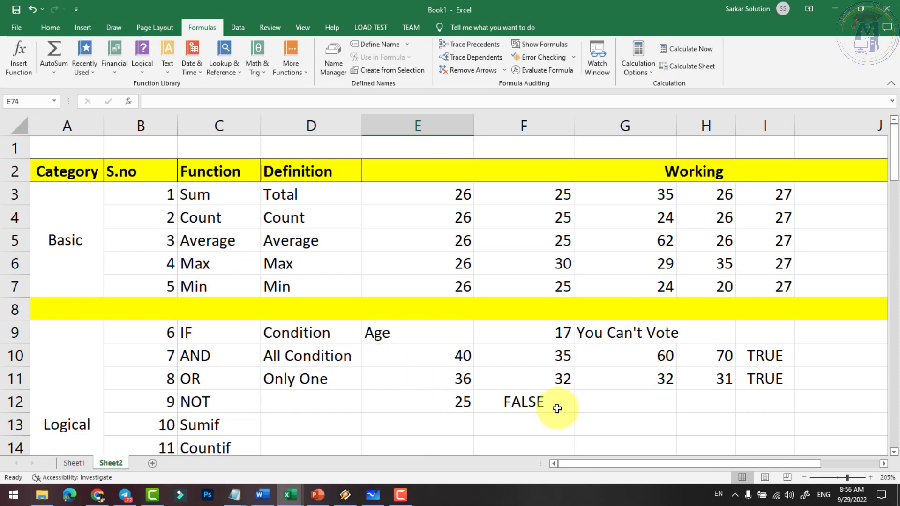
click(66, 243)
scroll(73, 364, down, 1)
scroll(73, 363, down, 4)
click(70, 187)
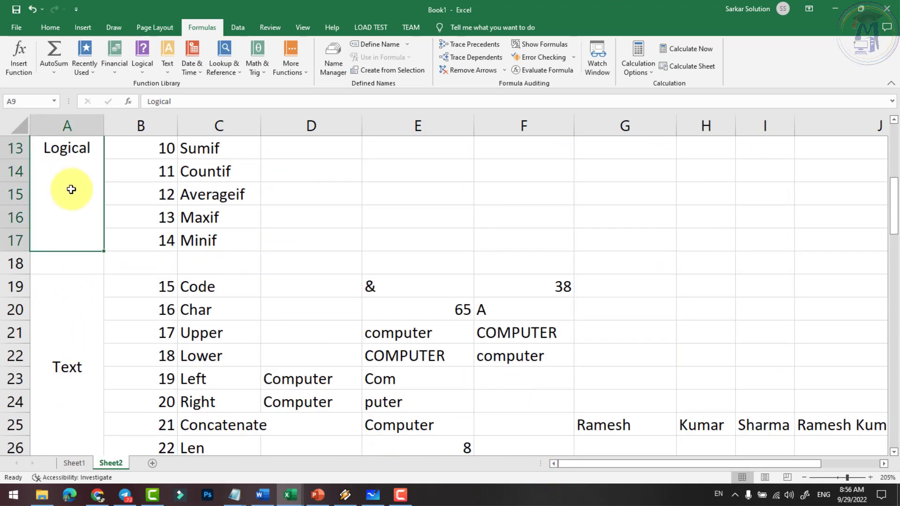
scroll(70, 196, down, 2)
click(71, 233)
Select the Date label in A28 and the empty cells below it.
scroll(70, 233, down, 2)
click(68, 219)
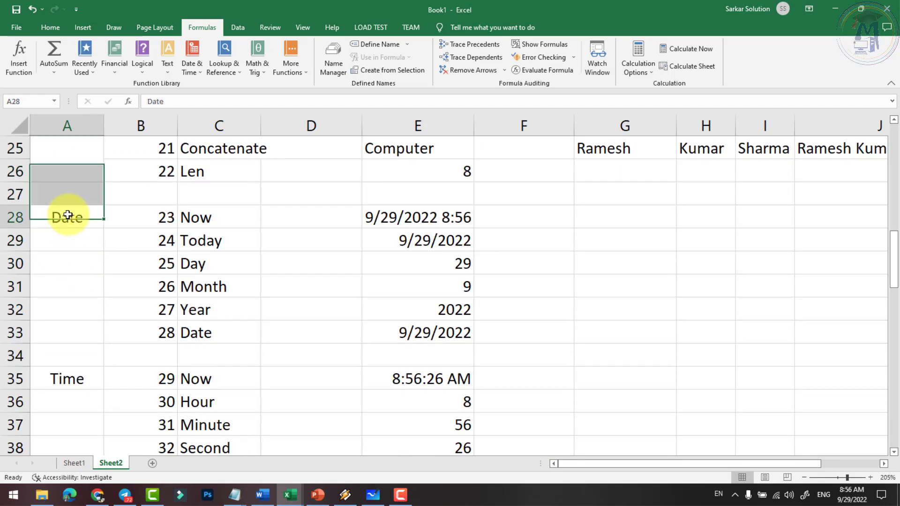
drag(78, 222, 79, 355)
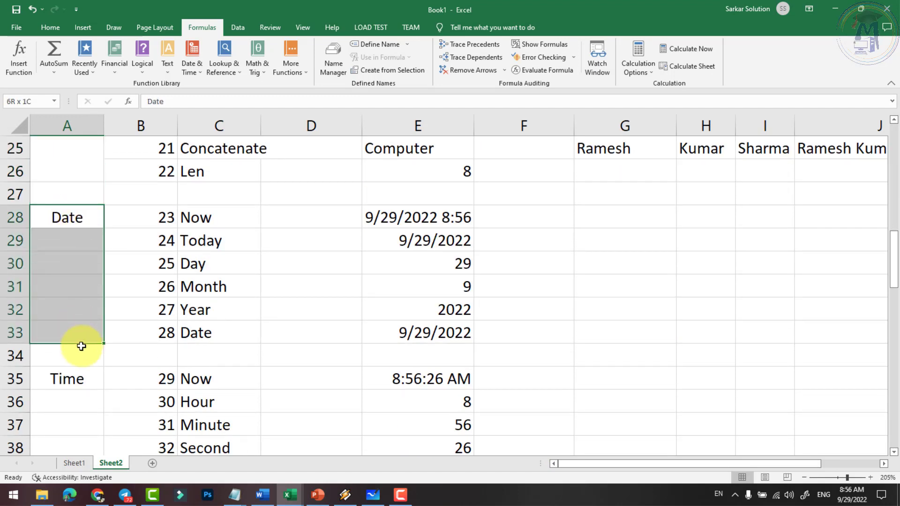
Merge and centre the Date label over rows 28–33 and the Time label over rows 35–40.
drag(74, 288, 71, 331)
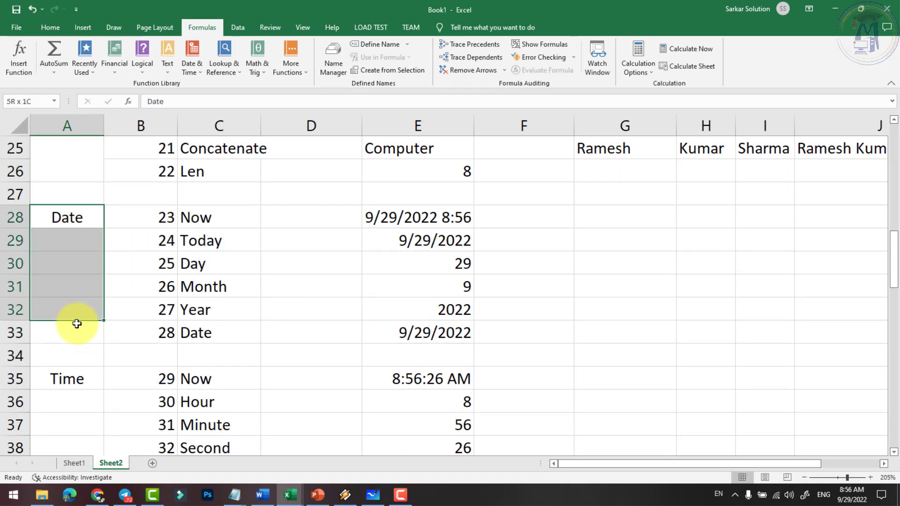
click(50, 27)
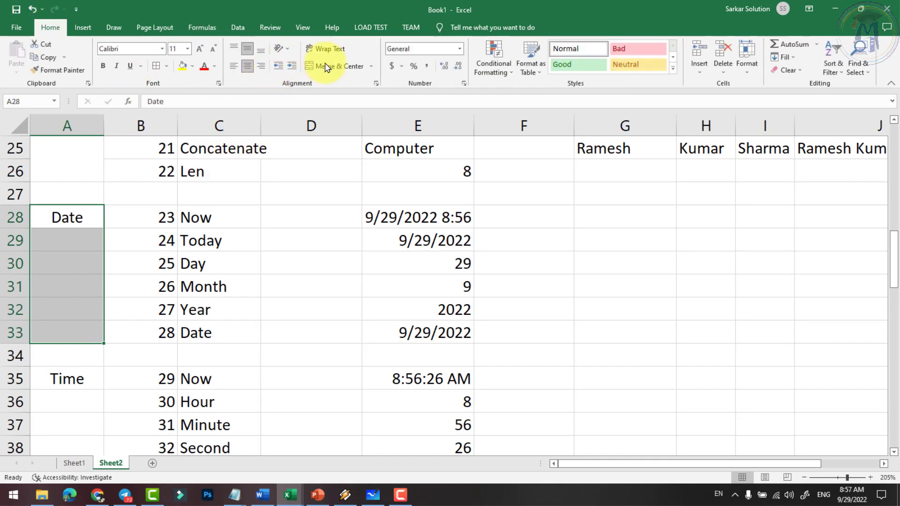
click(336, 66)
scroll(88, 277, down, 2)
drag(66, 239, 73, 355)
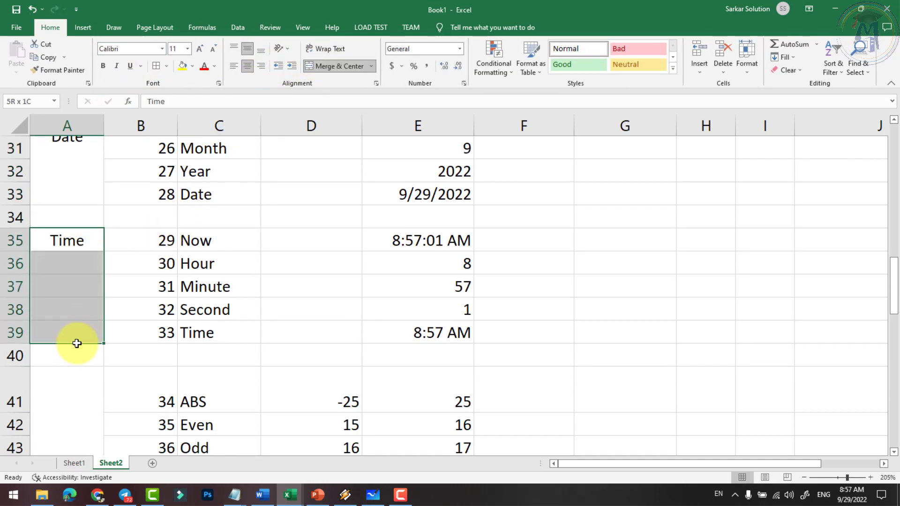
click(330, 66)
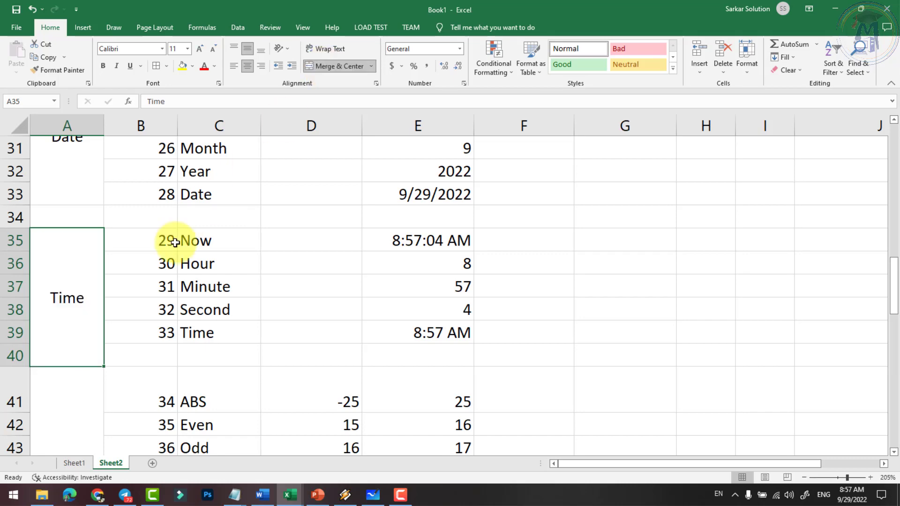
Merge the Financial label cells A53:A73 into one block.
scroll(173, 241, down, 1)
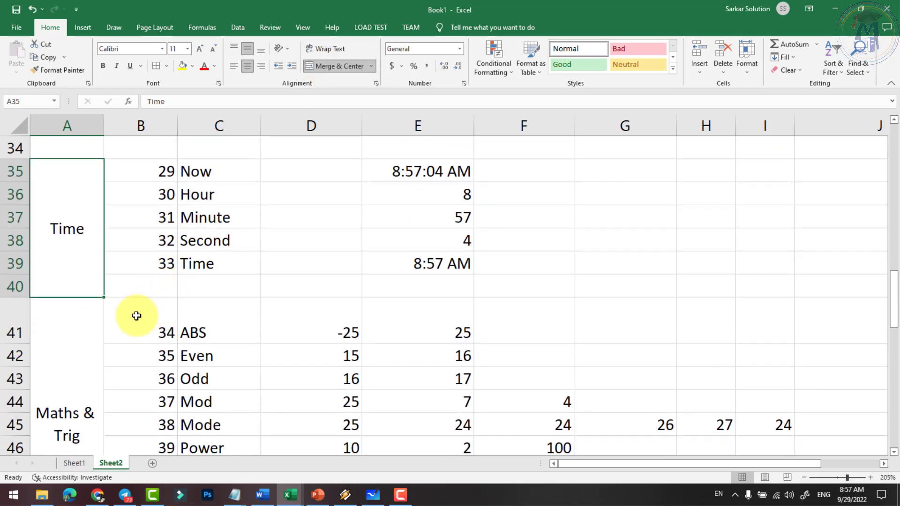
scroll(134, 315, down, 1)
scroll(126, 300, down, 1)
scroll(117, 283, down, 3)
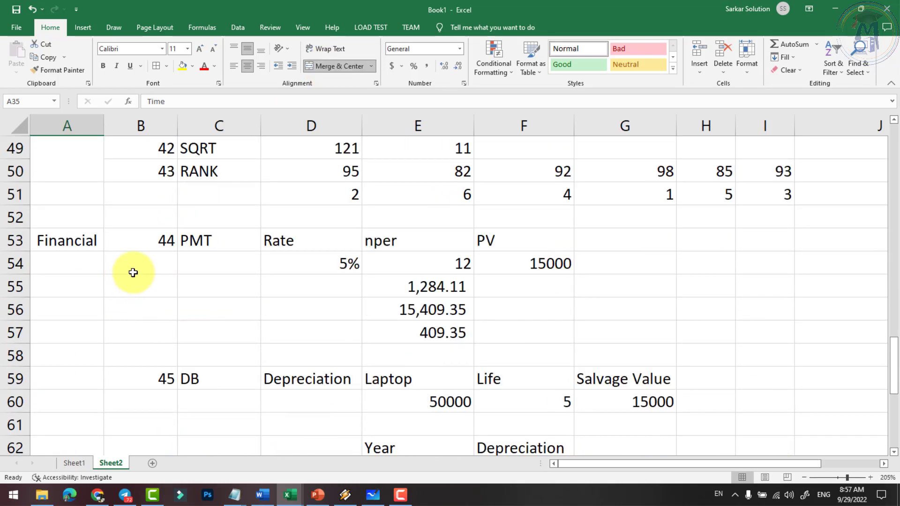
mouse_move(72, 241)
mouse_down()
mouse_move(73, 381)
mouse_move(44, 439)
mouse_move(44, 371)
mouse_move(50, 396)
mouse_up()
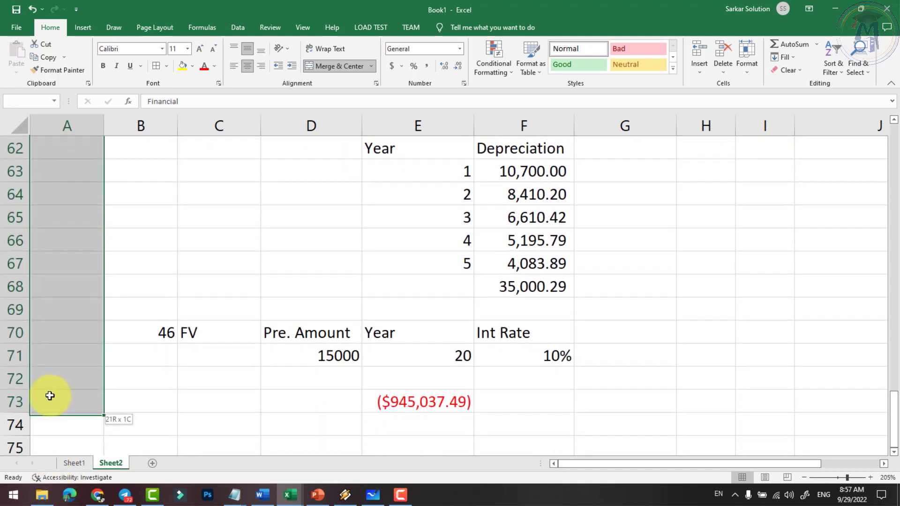
click(333, 66)
Scroll to the FV example and select cell B70.
scroll(293, 150, up, 5)
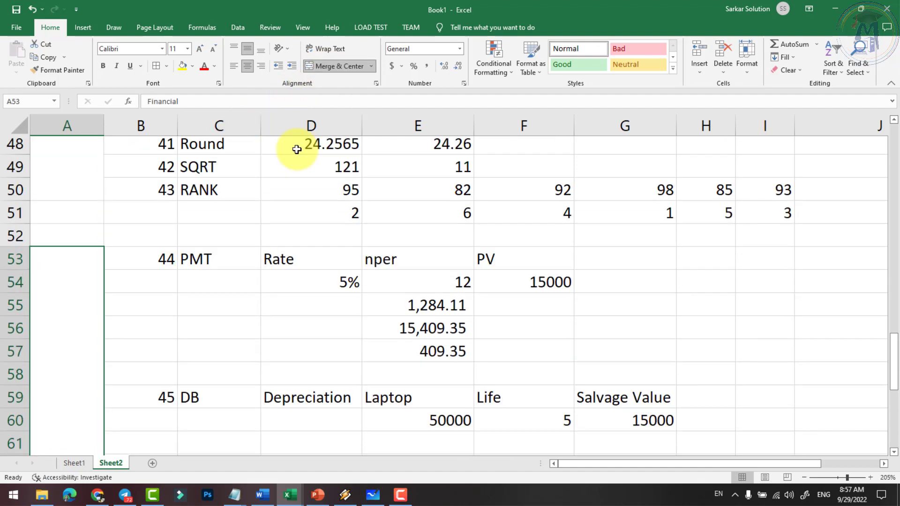
scroll(260, 316, down, 3)
scroll(259, 311, up, 2)
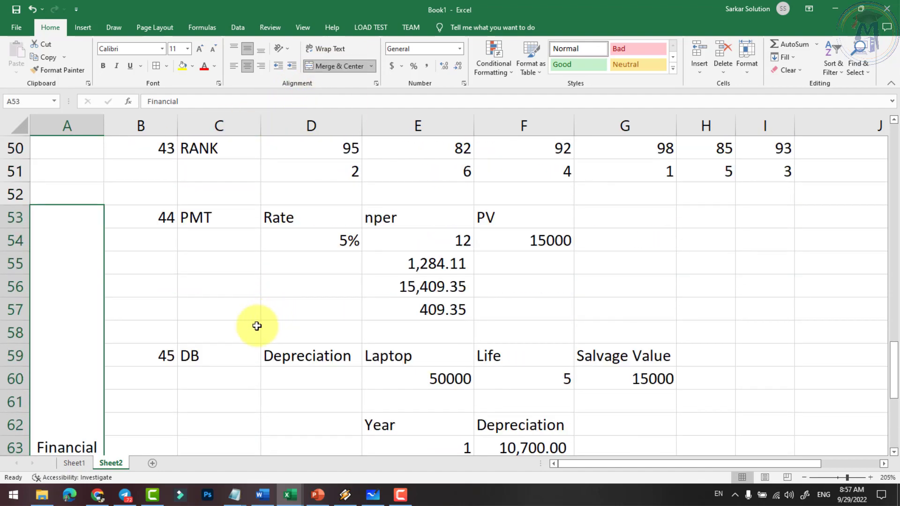
scroll(270, 325, down, 3)
scroll(270, 325, down, 3)
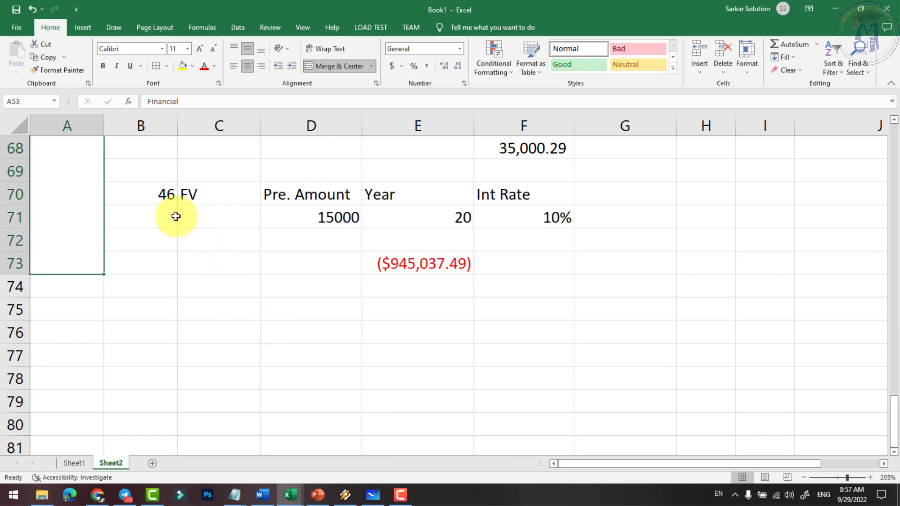
click(162, 192)
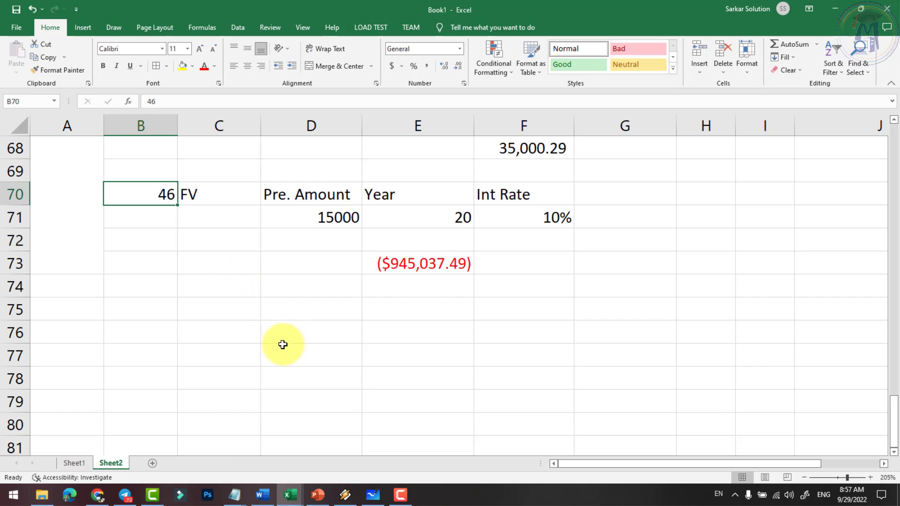
Open Telegram and go to the SSW Education PDF channel.
click(132, 493)
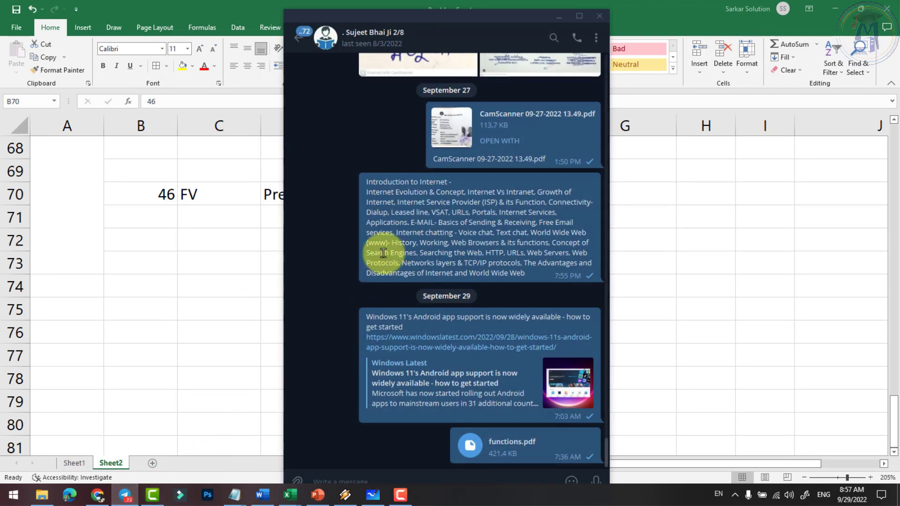
click(313, 42)
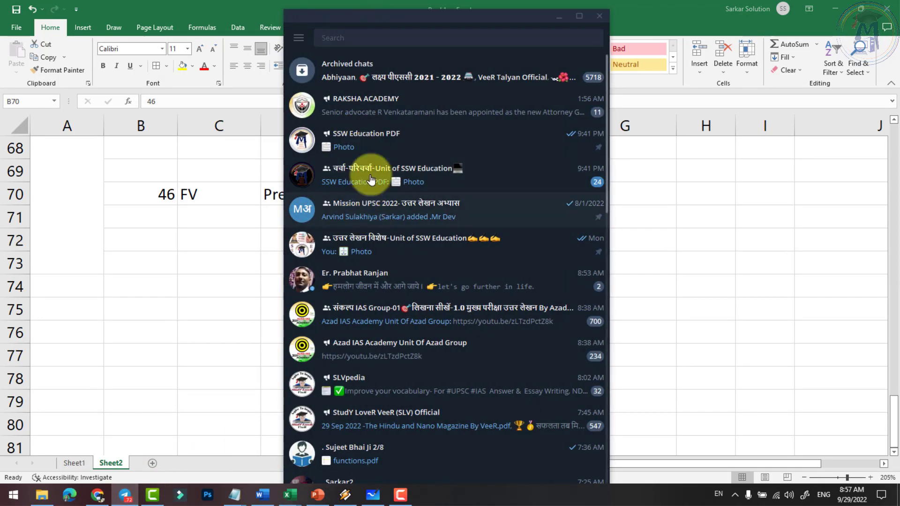
click(371, 128)
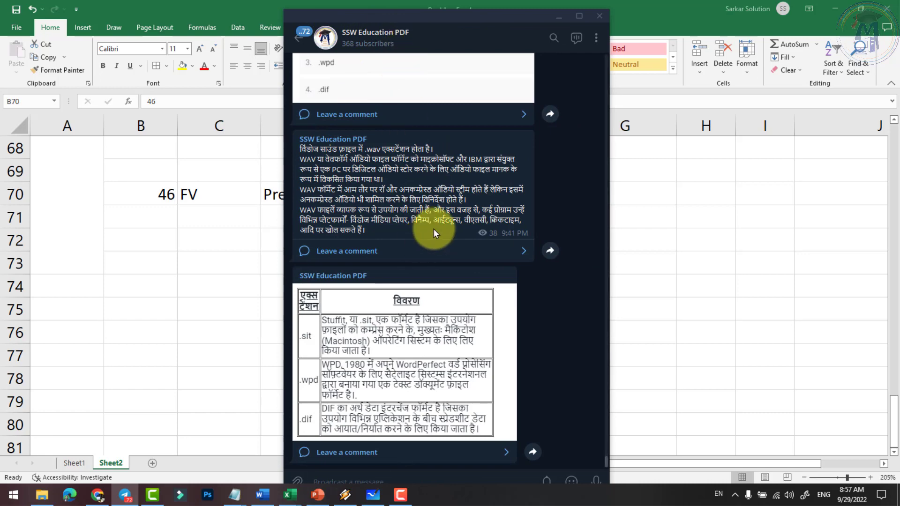
Browse the channel's posts, briefly selecting text in a .wav post.
scroll(434, 230, up, 5)
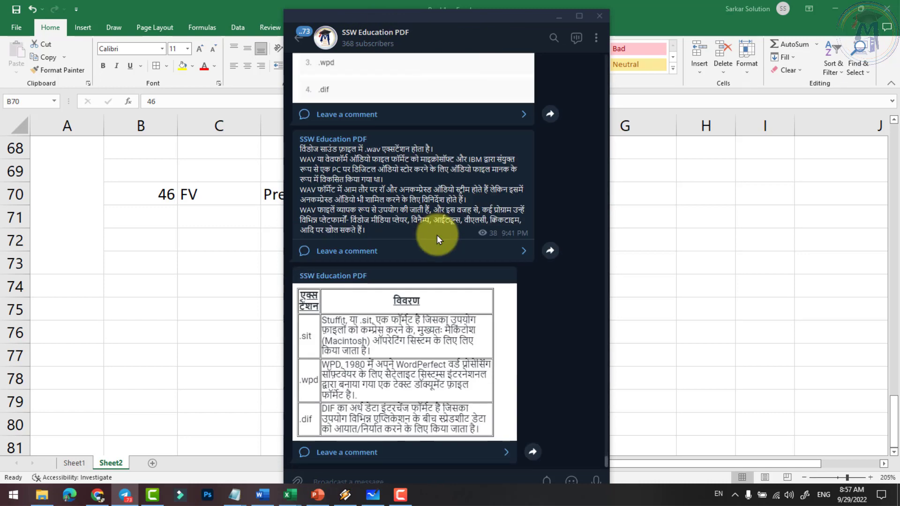
triple_click(430, 213)
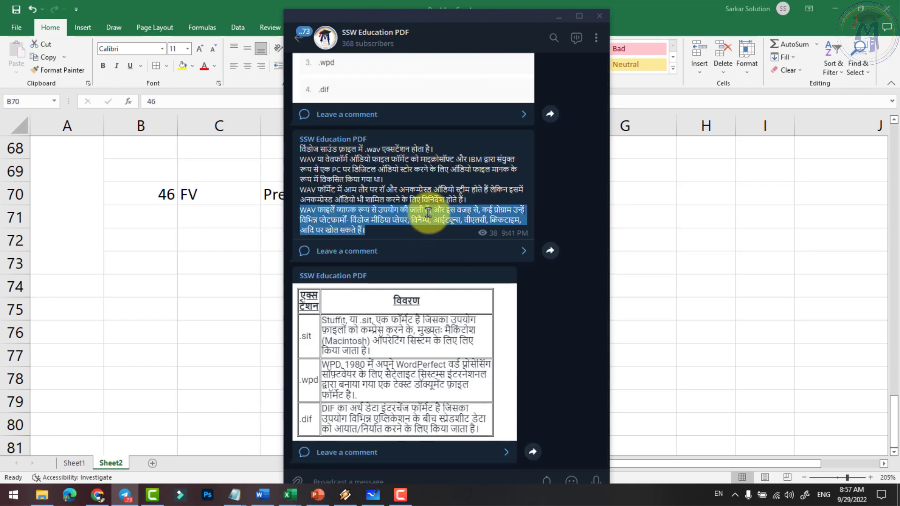
click(382, 208)
triple_click(382, 208)
click(347, 192)
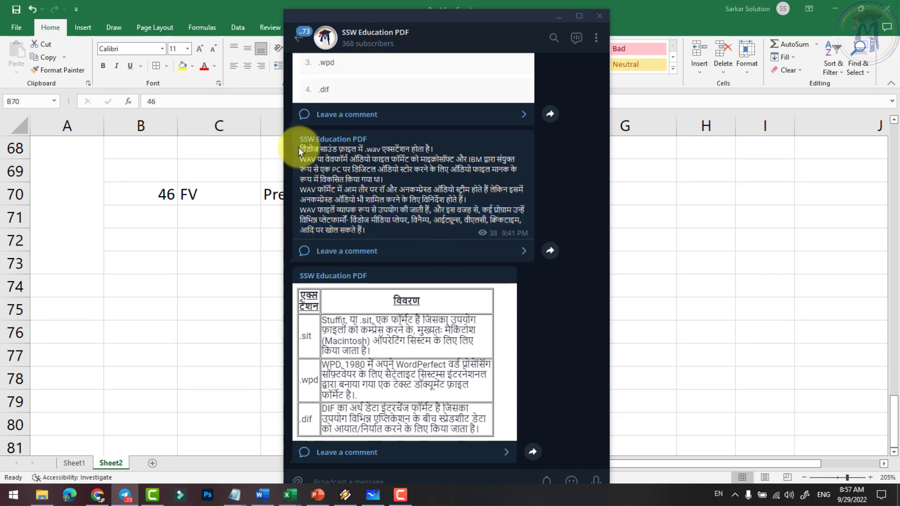
mouse_move(300, 150)
mouse_down()
mouse_move(391, 231)
mouse_move(296, 150)
mouse_up()
click(396, 213)
click(357, 187)
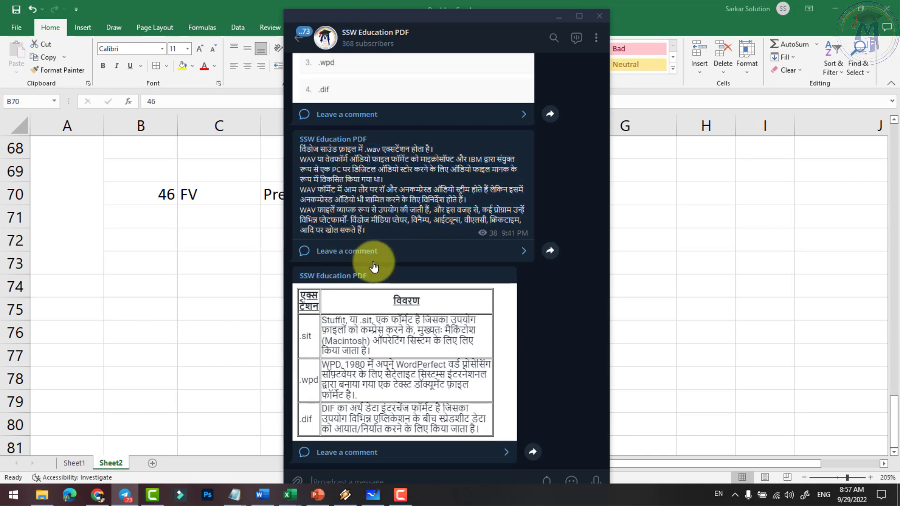
scroll(432, 313, up, 3)
scroll(432, 314, up, 3)
scroll(432, 313, up, 3)
scroll(434, 305, up, 3)
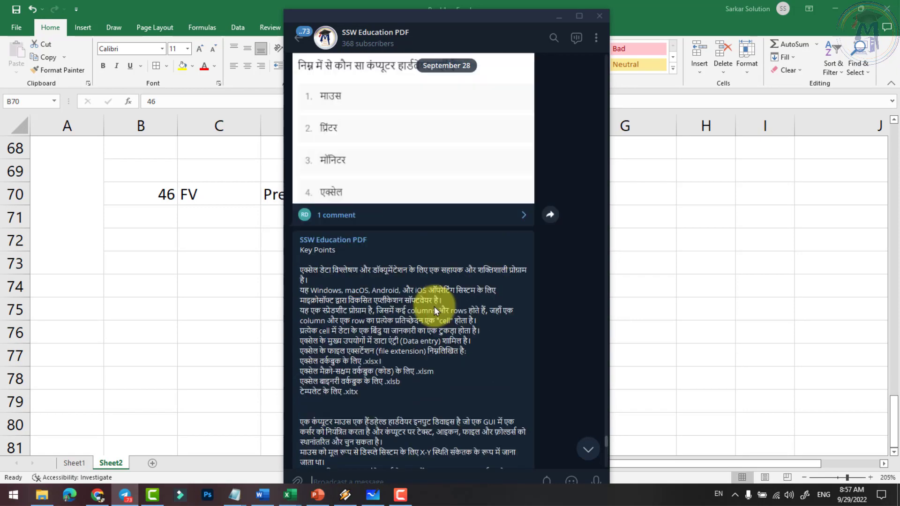
scroll(434, 306, up, 3)
scroll(419, 277, down, 5)
scroll(420, 276, down, 5)
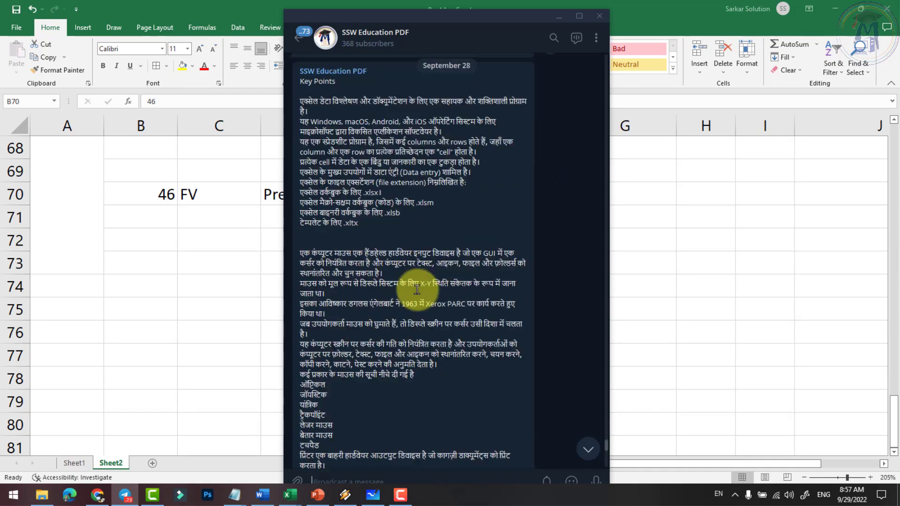
scroll(413, 279, down, 5)
scroll(413, 279, down, 5)
scroll(414, 274, down, 5)
scroll(414, 273, up, 5)
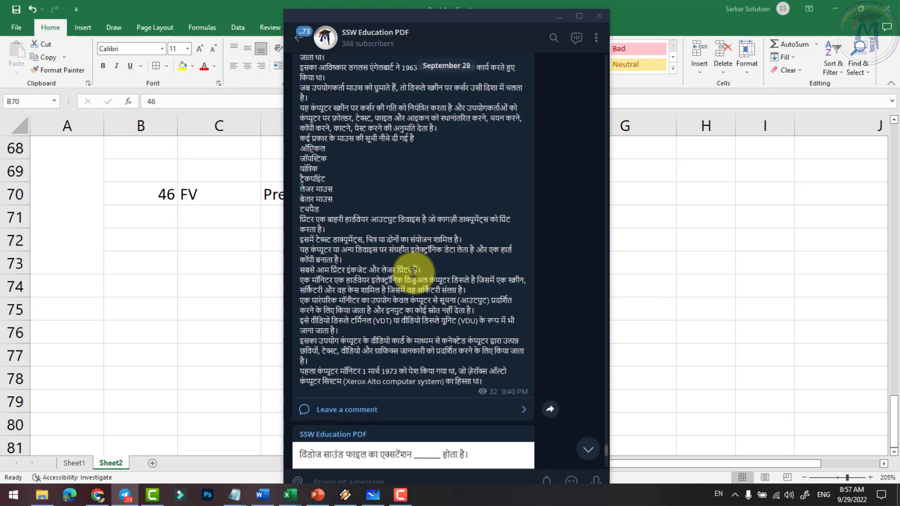
scroll(413, 277, down, 5)
scroll(414, 278, down, 5)
scroll(412, 276, down, 5)
scroll(422, 274, down, 5)
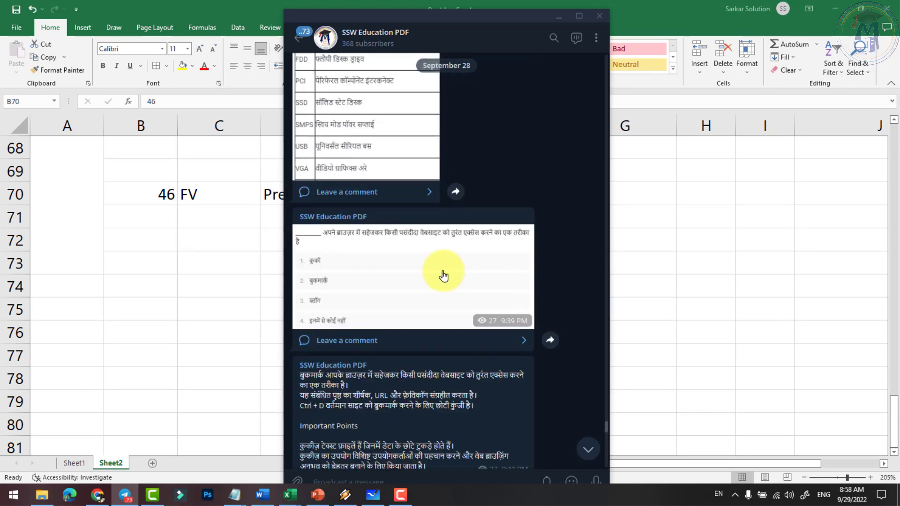
scroll(442, 271, down, 5)
scroll(443, 274, up, 5)
scroll(442, 274, up, 5)
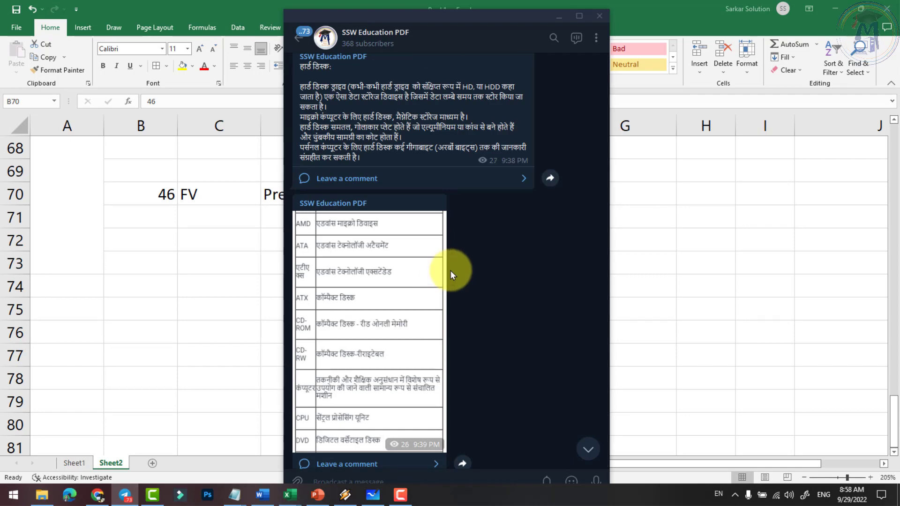
View the channel info, then close Telegram and switch to Chrome.
click(412, 37)
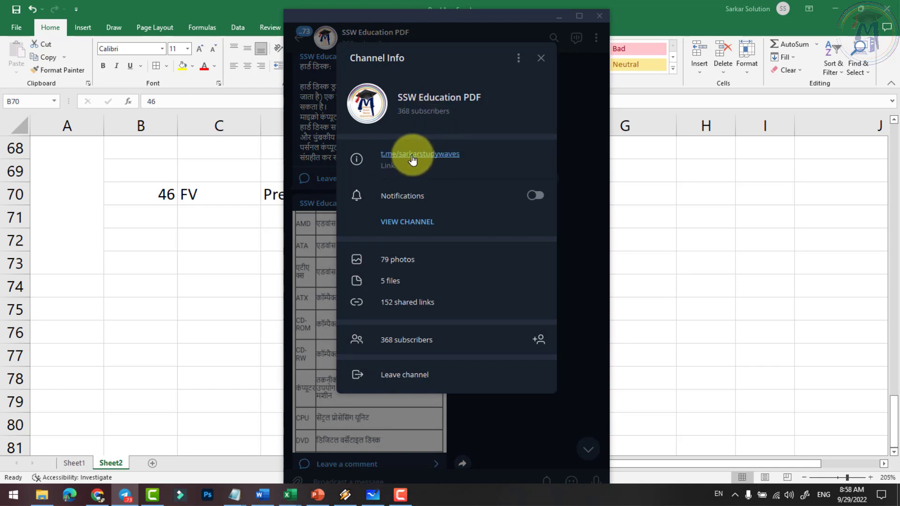
drag(396, 97, 485, 97)
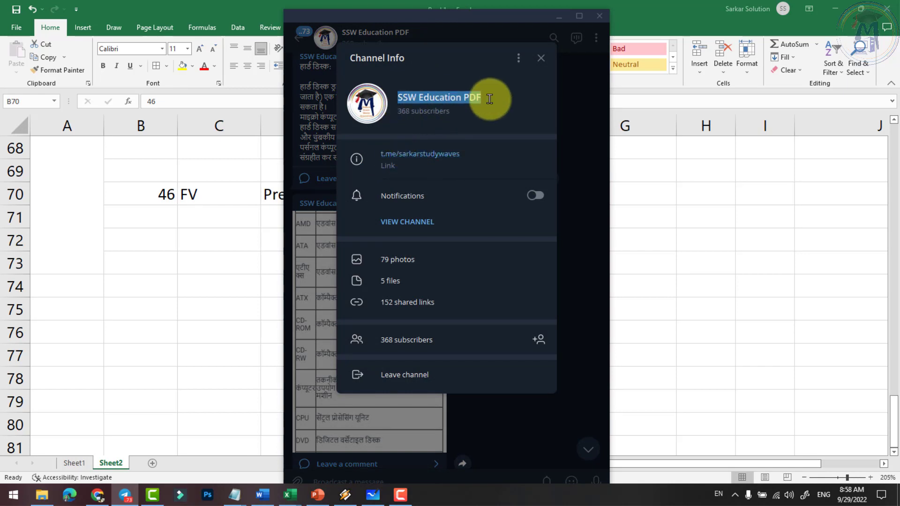
click(544, 59)
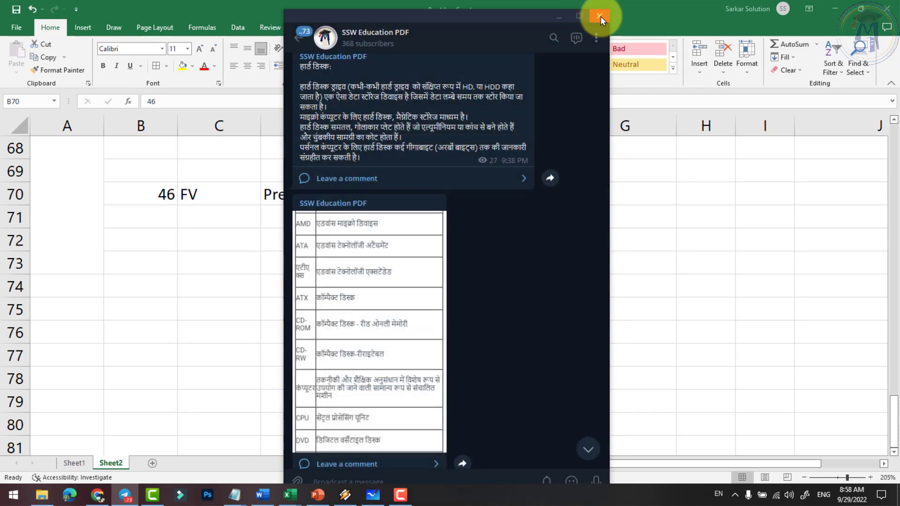
click(601, 16)
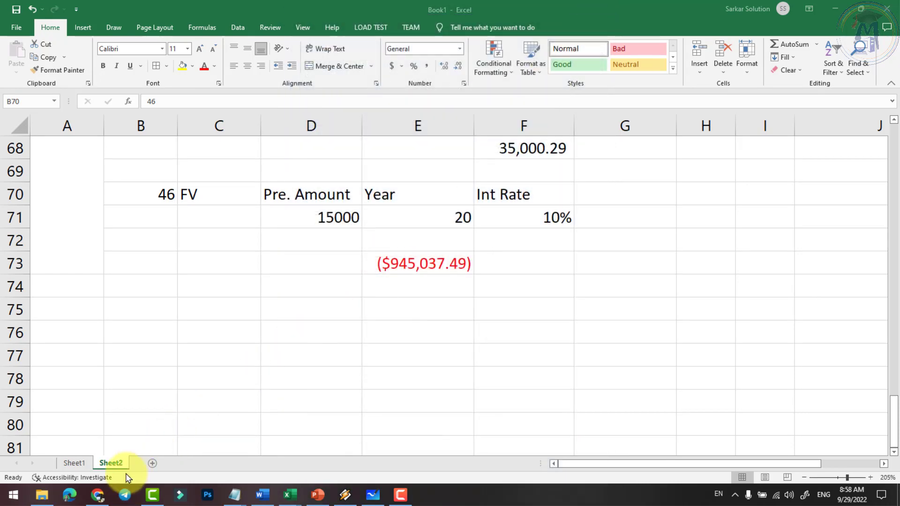
click(97, 496)
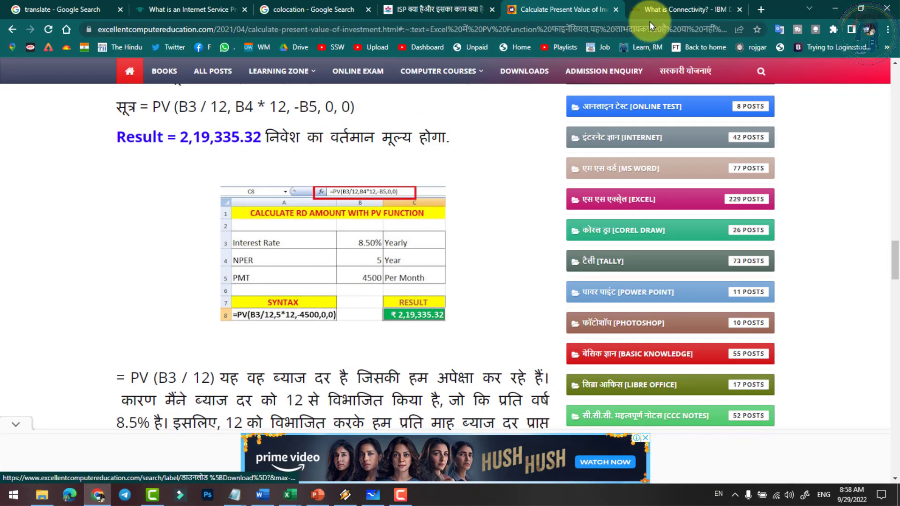
In a new tab, go from the Sarkar Study Waves Education channel to its subscribed computer-tips channel.
click(759, 9)
click(336, 46)
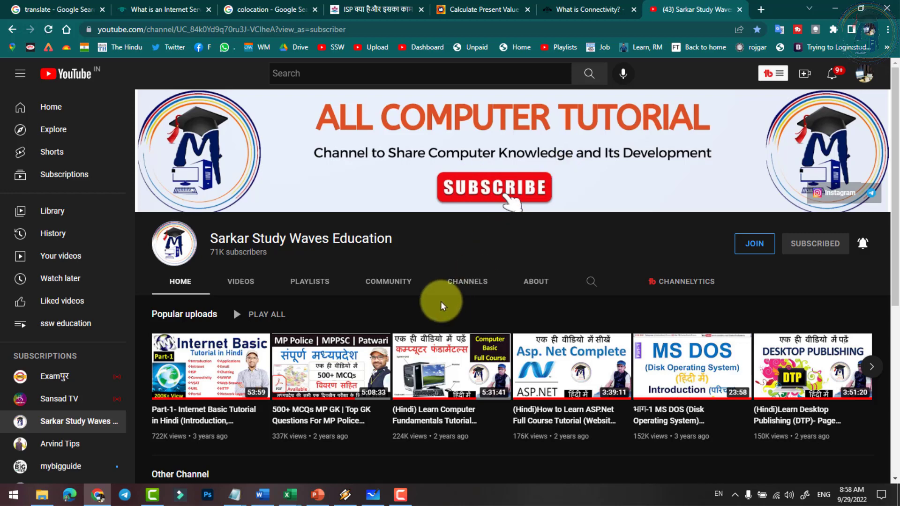
click(462, 282)
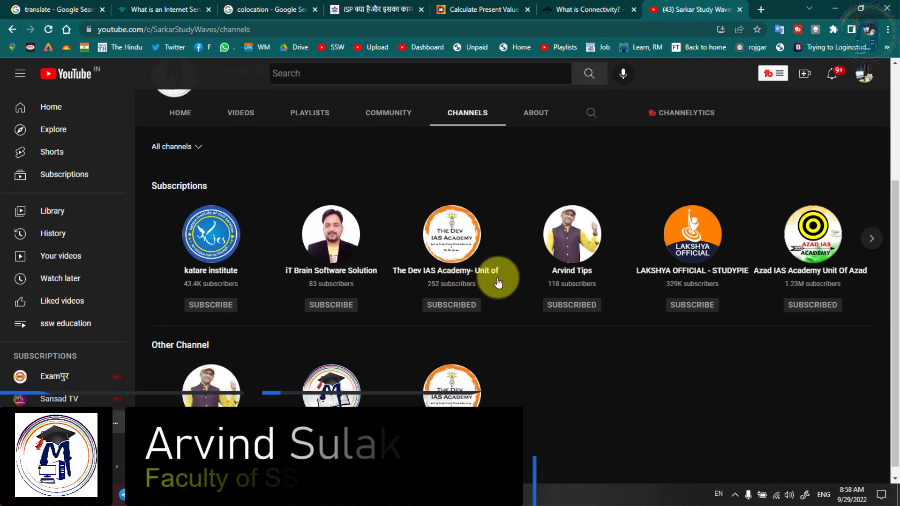
click(562, 242)
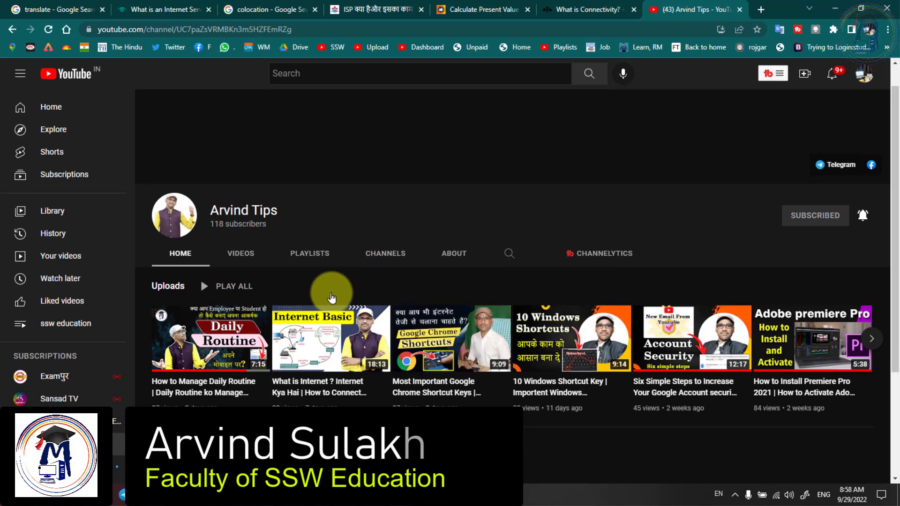
Scroll the tips channel's home page and select its channel name text.
scroll(331, 297, down, 2)
scroll(243, 242, down, 1)
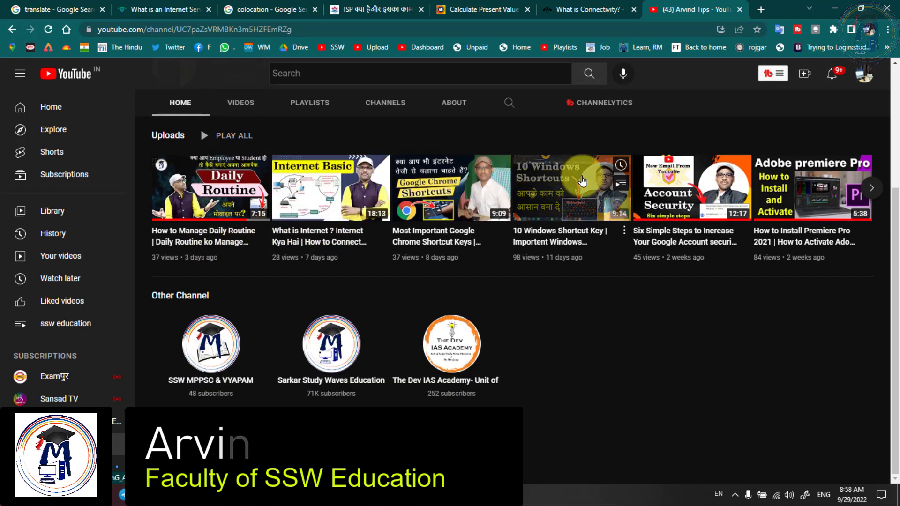
scroll(421, 219, up, 4)
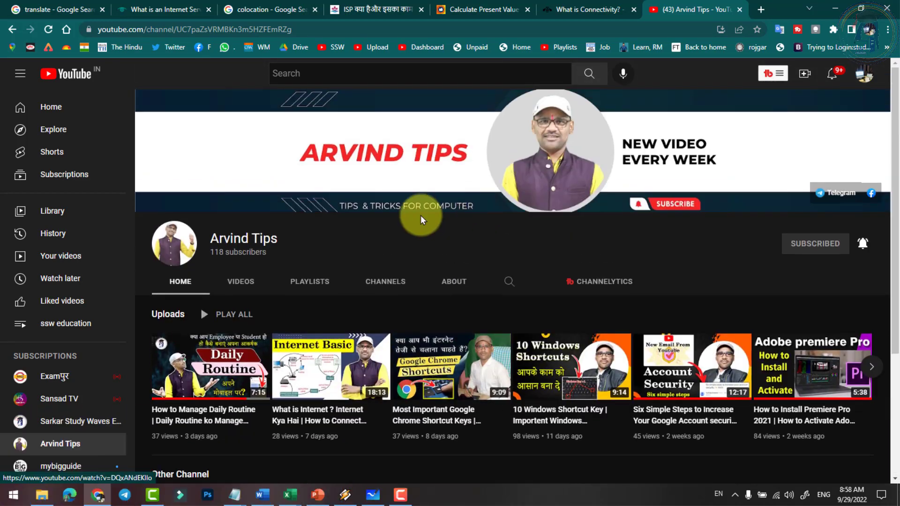
triple_click(281, 236)
click(257, 230)
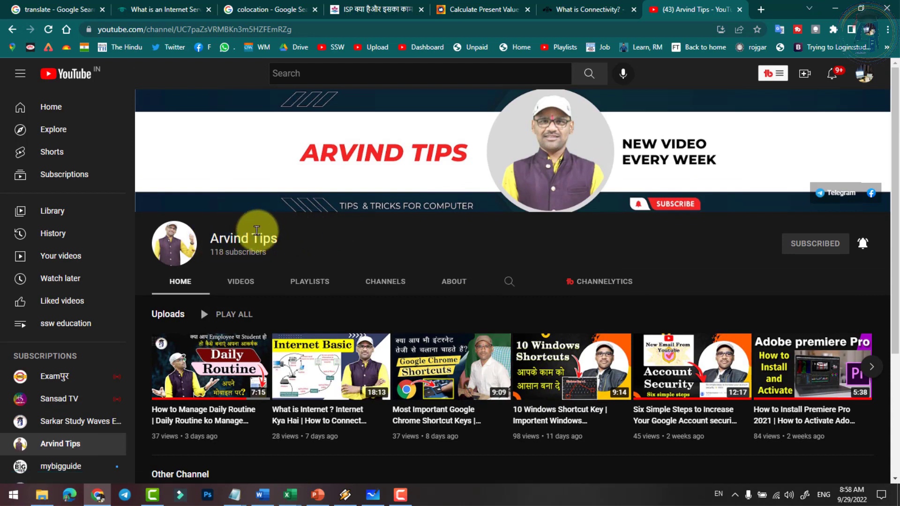
drag(211, 237, 278, 238)
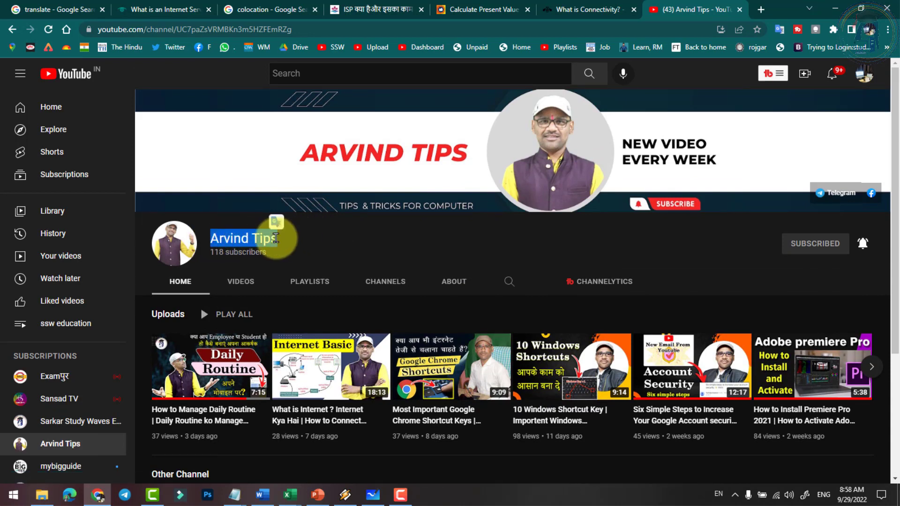
click(451, 255)
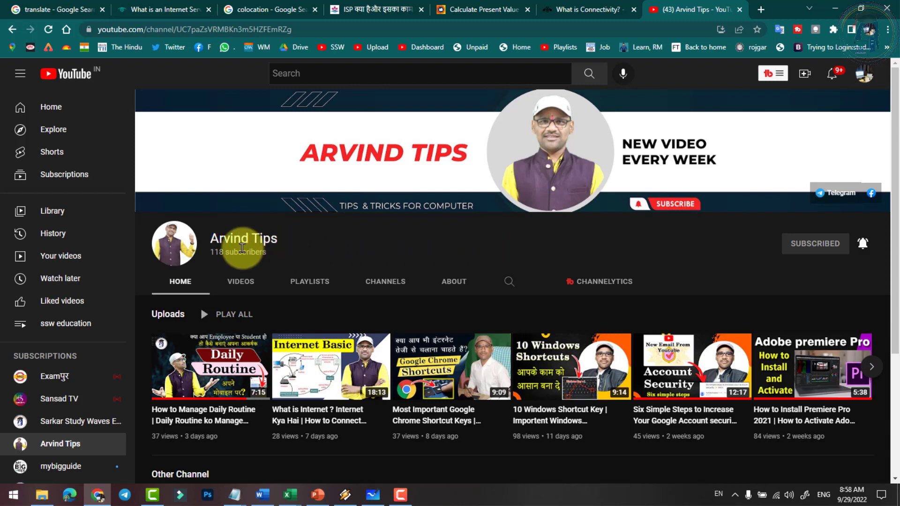
drag(241, 238, 294, 241)
click(295, 241)
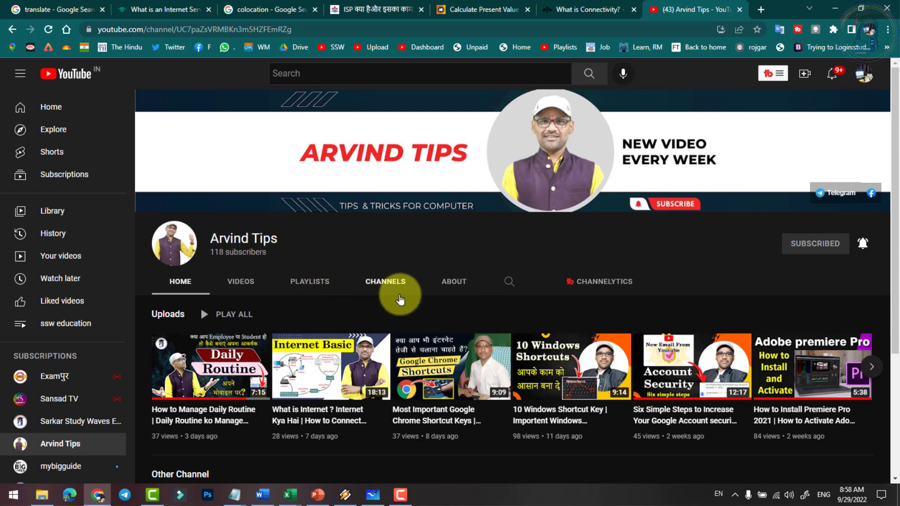